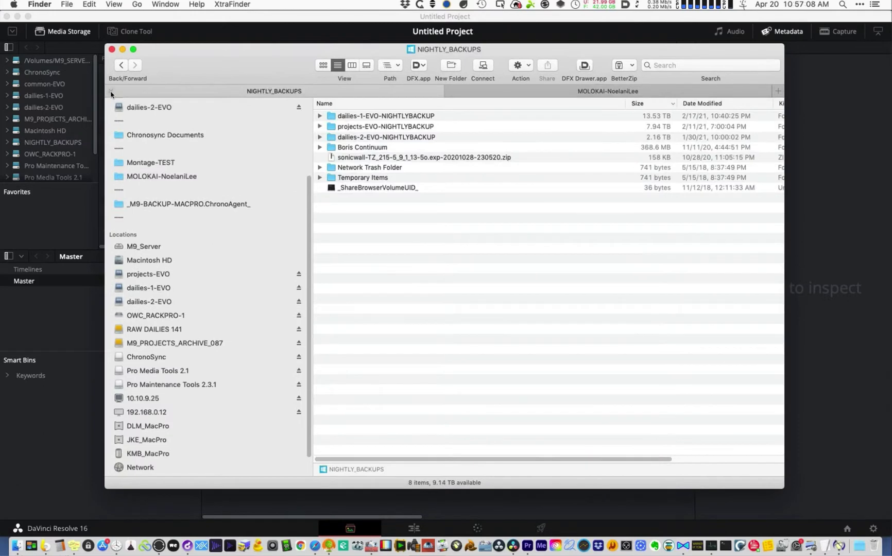
- Close the NIGHTLY_BACKUPS tab, open the dailies-1-EVO drive and expand the MAUI shoot folder
{"action": "left_click", "coordinate": [110, 91]}
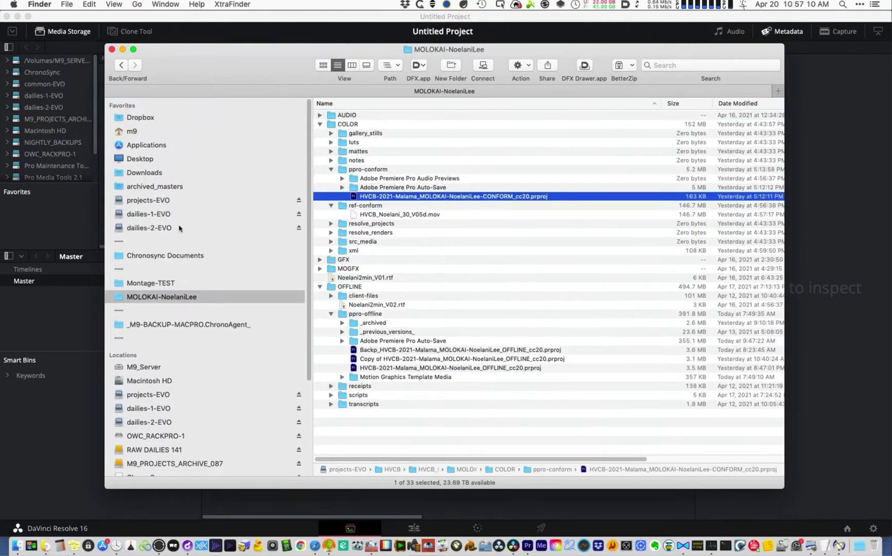
{"action": "left_click_drag", "start_coordinate": [243, 82], "coordinate": [265, 80]}
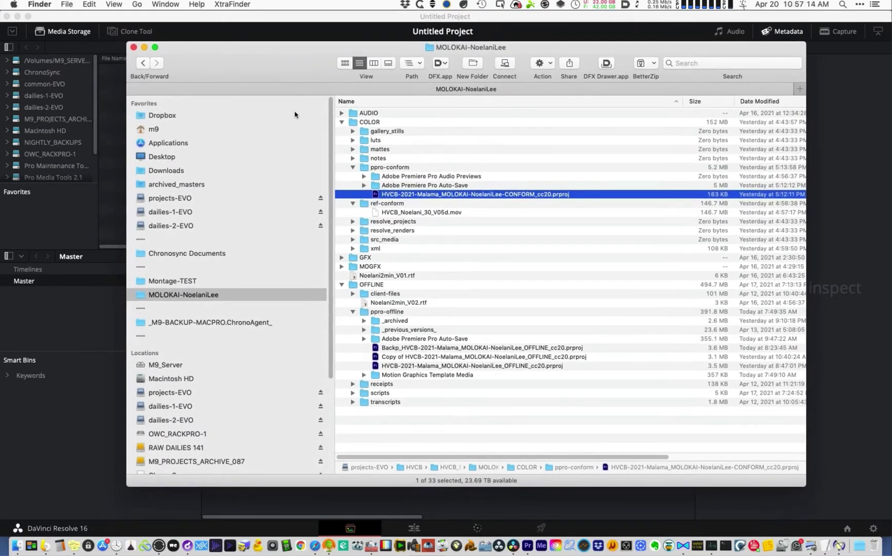
{"action": "left_click", "coordinate": [217, 213]}
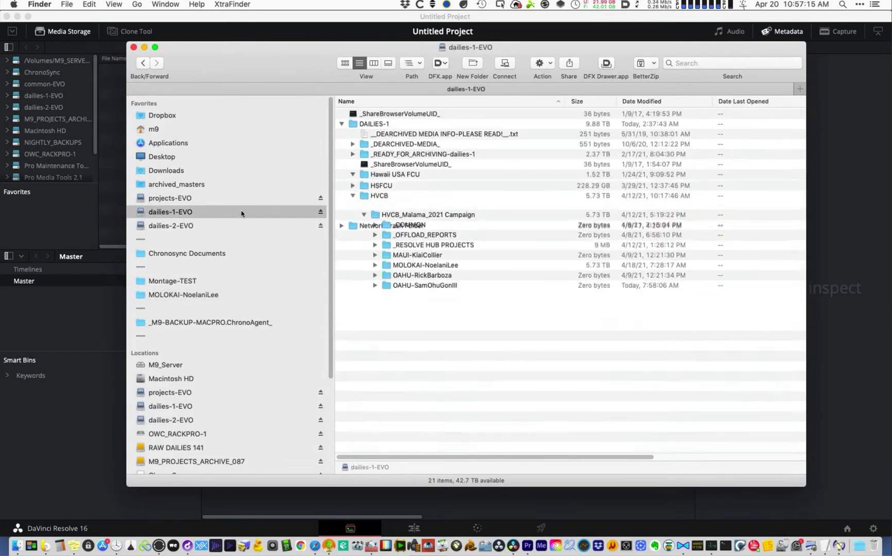
{"action": "left_click", "coordinate": [375, 316]}
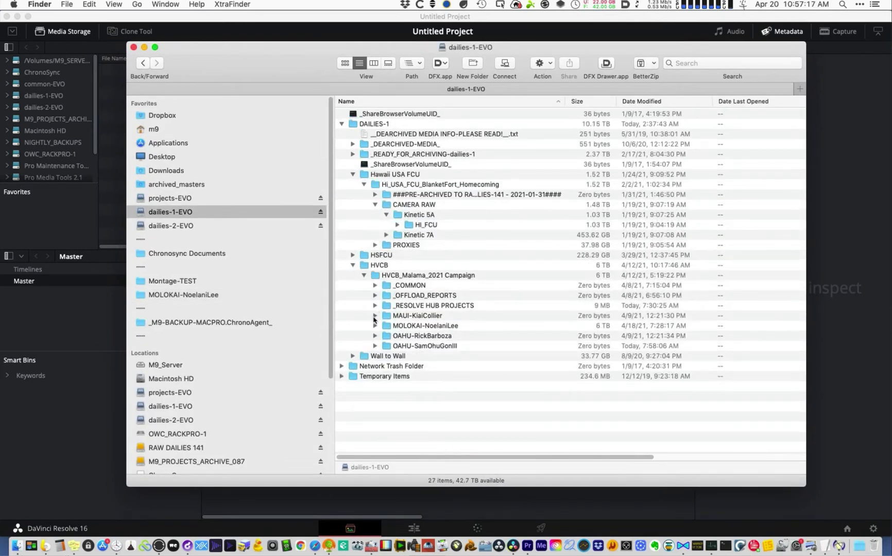
{"action": "left_click", "coordinate": [431, 319]}
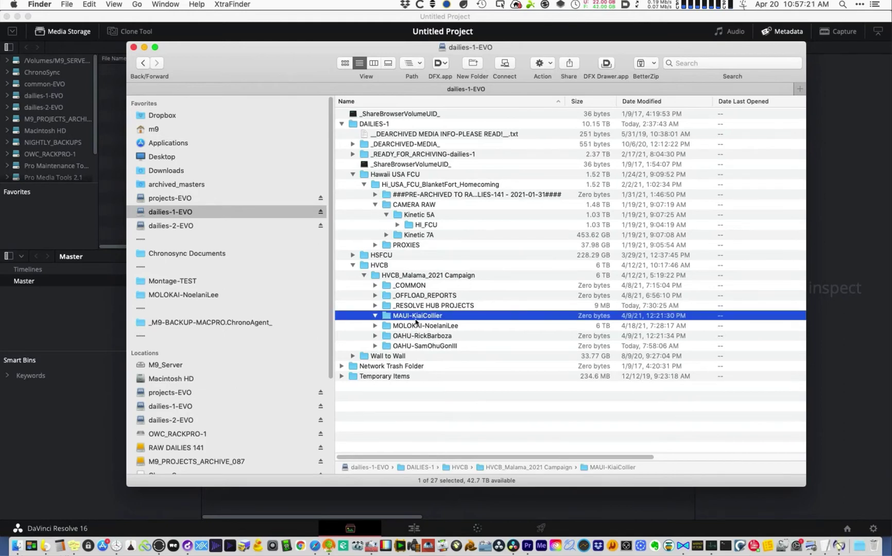
- Expand and collapse the MOLOKAI folder, reposition Finder, and bring DaVinci Resolve forward
{"action": "left_click", "coordinate": [374, 328]}
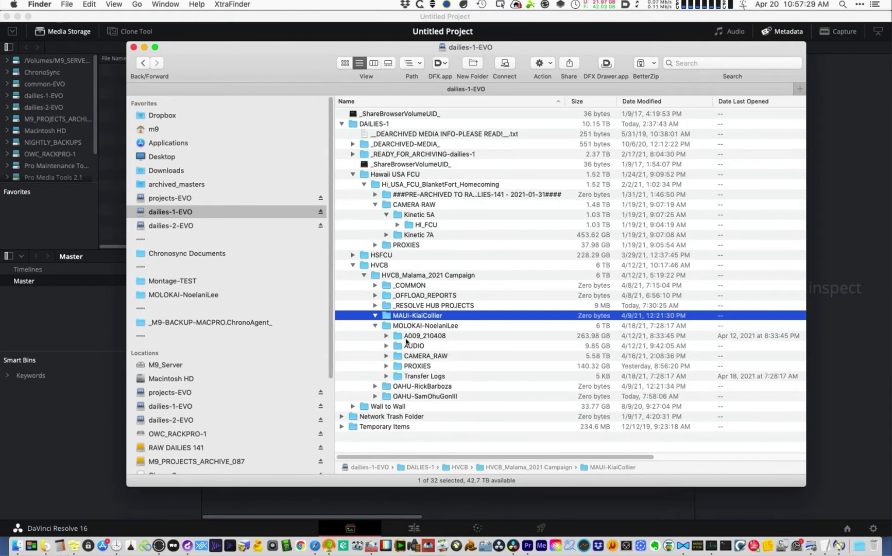
{"action": "left_click", "coordinate": [376, 328]}
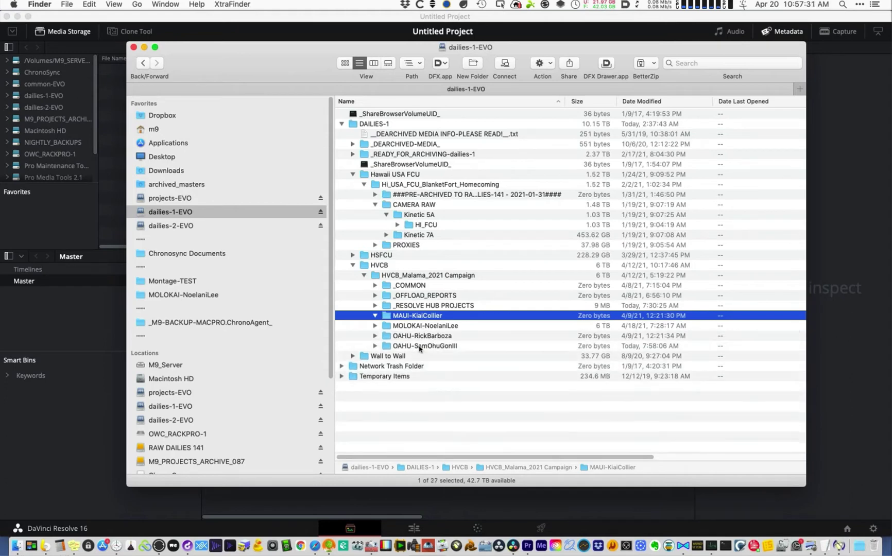
{"action": "left_click_drag", "start_coordinate": [303, 58], "coordinate": [267, 51]}
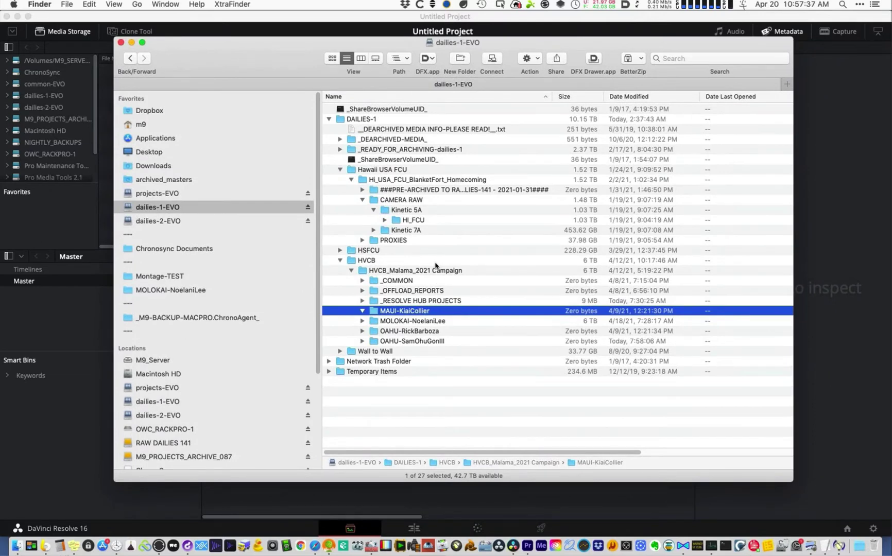
{"action": "left_click_drag", "start_coordinate": [265, 65], "coordinate": [308, 92]}
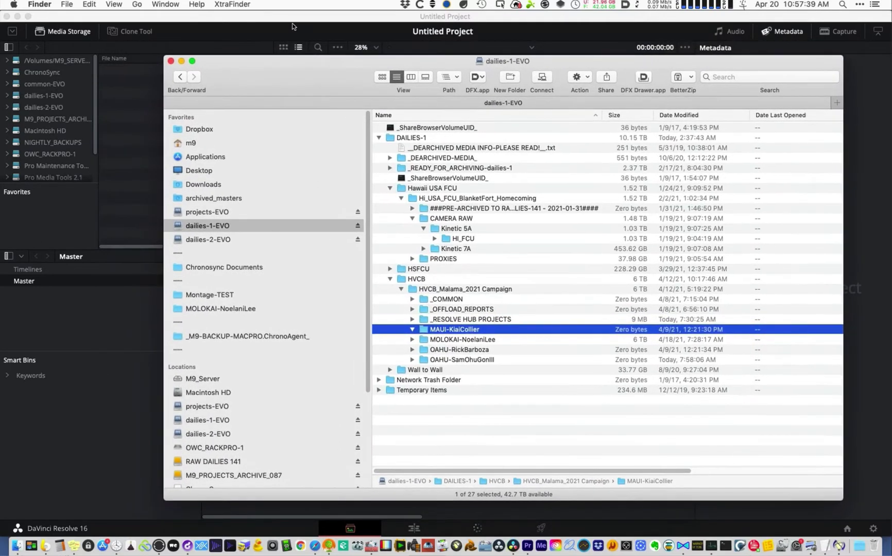
{"action": "left_click", "coordinate": [292, 65]}
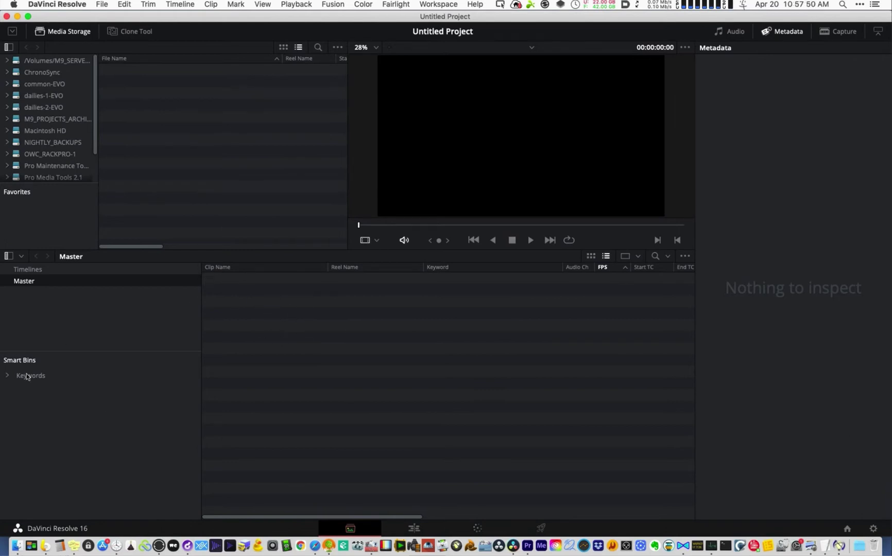
- Expand the Keywords smart bin and move the Finder window up and left
{"action": "left_click", "coordinate": [10, 377]}
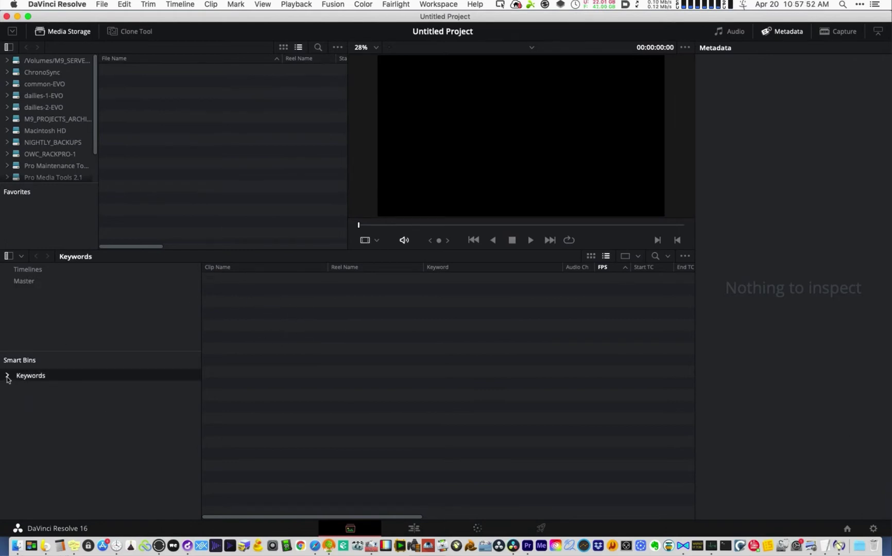
{"action": "left_click", "coordinate": [8, 376]}
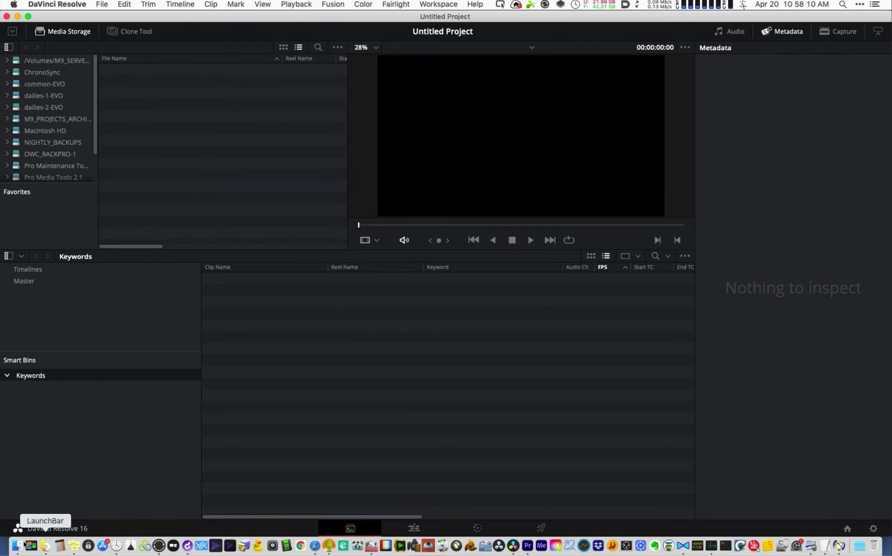
{"action": "left_click", "coordinate": [16, 546]}
{"action": "left_click_drag", "start_coordinate": [317, 77], "coordinate": [283, 52]}
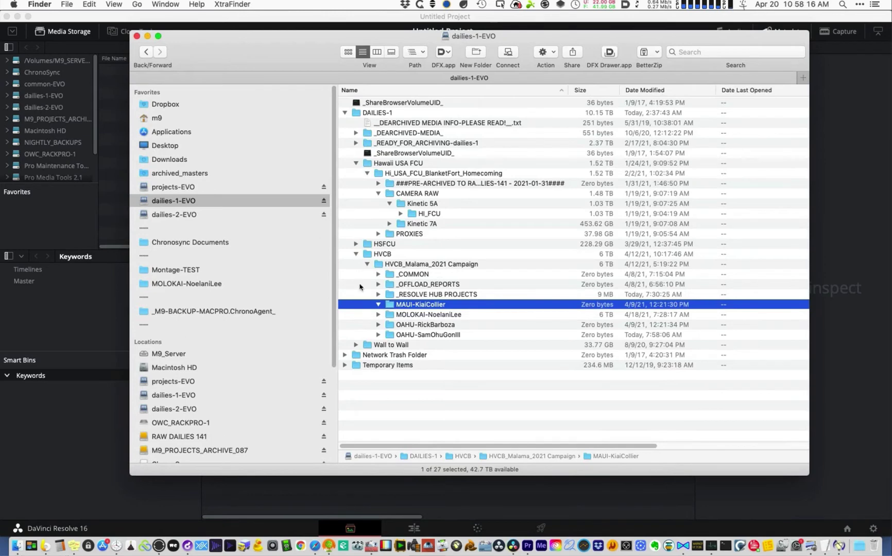
{"action": "left_click", "coordinate": [75, 421]}
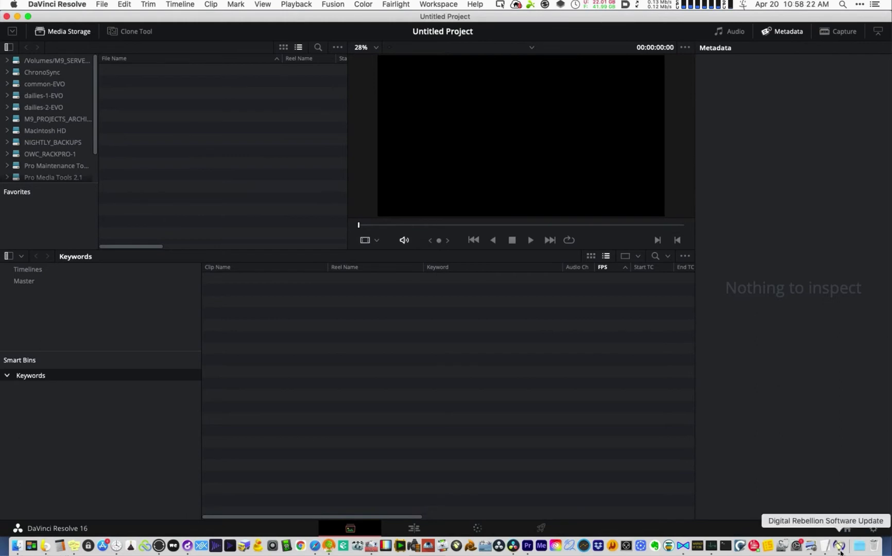
- Narrow Resolve's bin list to widen the clip list, then reselect the Master bin
{"action": "left_click", "coordinate": [451, 378]}
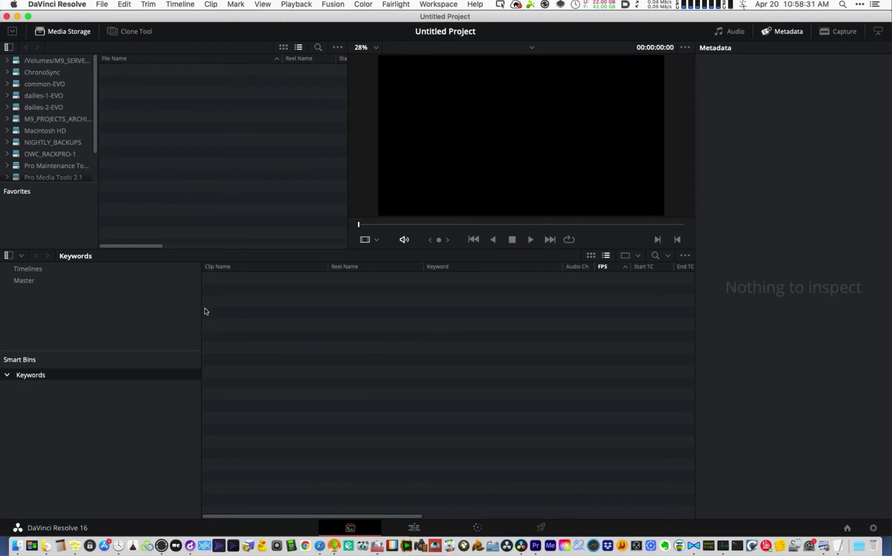
{"action": "left_click_drag", "start_coordinate": [200, 312], "coordinate": [157, 308]}
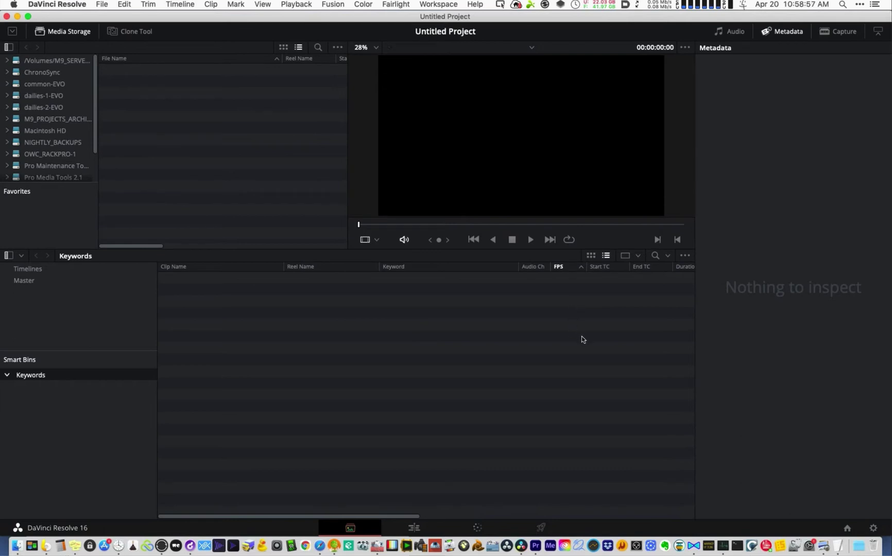
{"action": "left_click", "coordinate": [148, 334]}
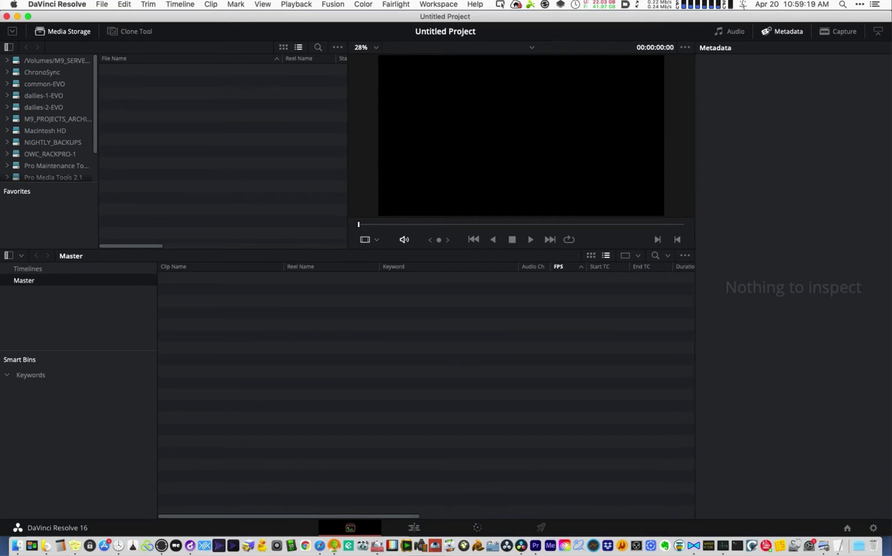
- Go back to the MOLOKAI folder, collapse ppro-conform under COLOR, and launch Post Haste's New Project form
{"action": "left_click", "coordinate": [17, 547]}
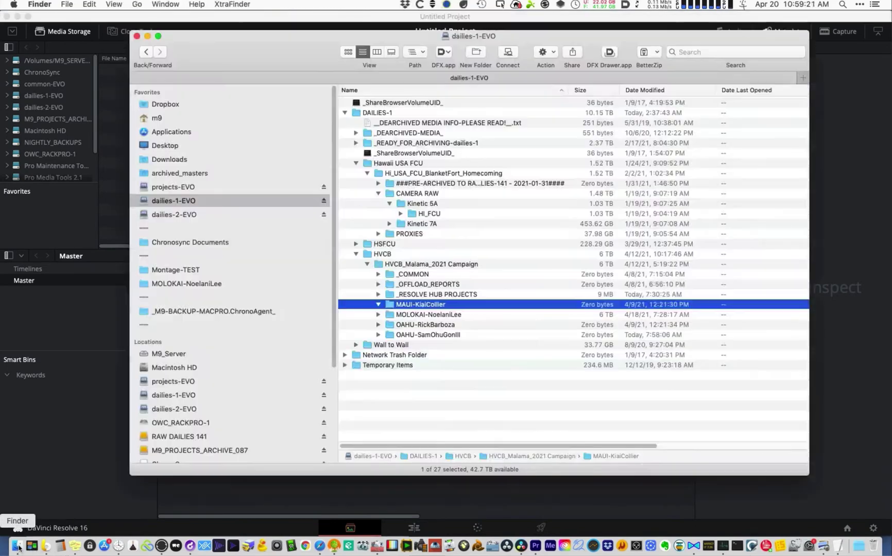
{"action": "left_click_drag", "start_coordinate": [768, 458], "coordinate": [737, 477]}
{"action": "left_click", "coordinate": [44, 33]}
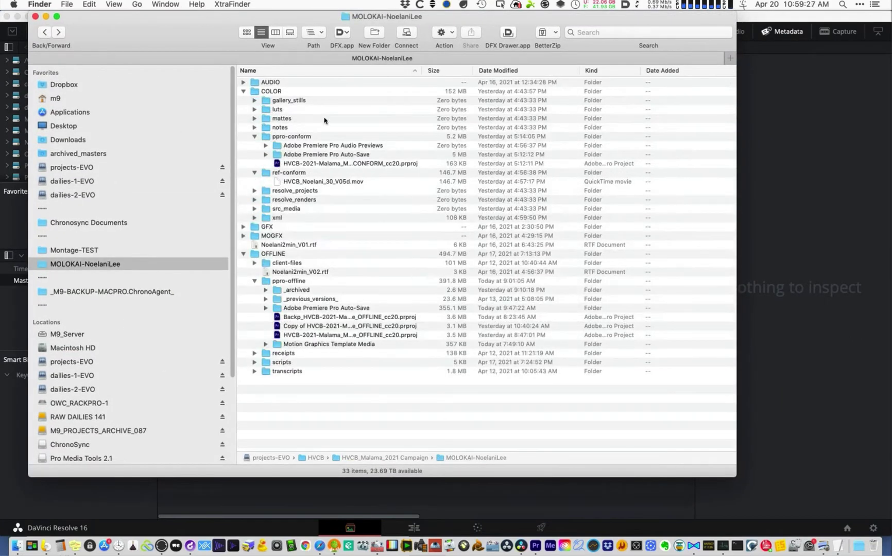
{"action": "left_click", "coordinate": [268, 93]}
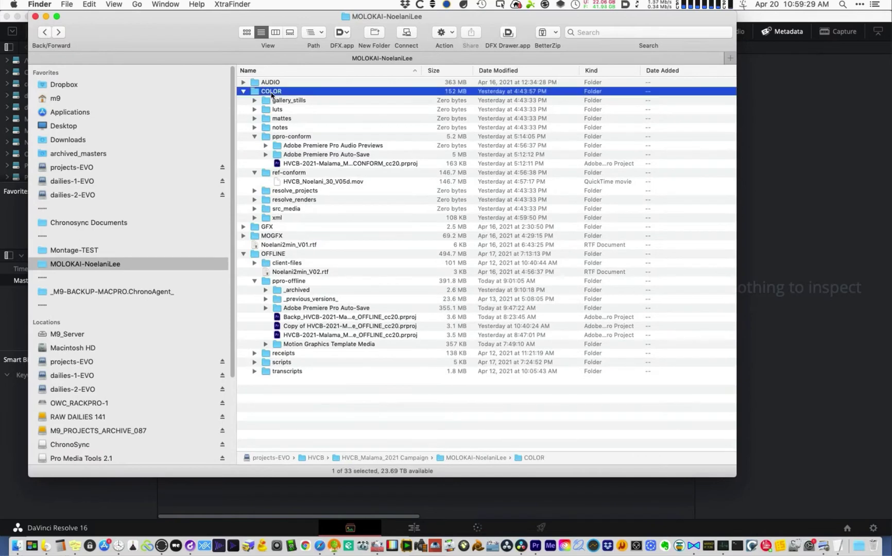
{"action": "left_click", "coordinate": [254, 137]}
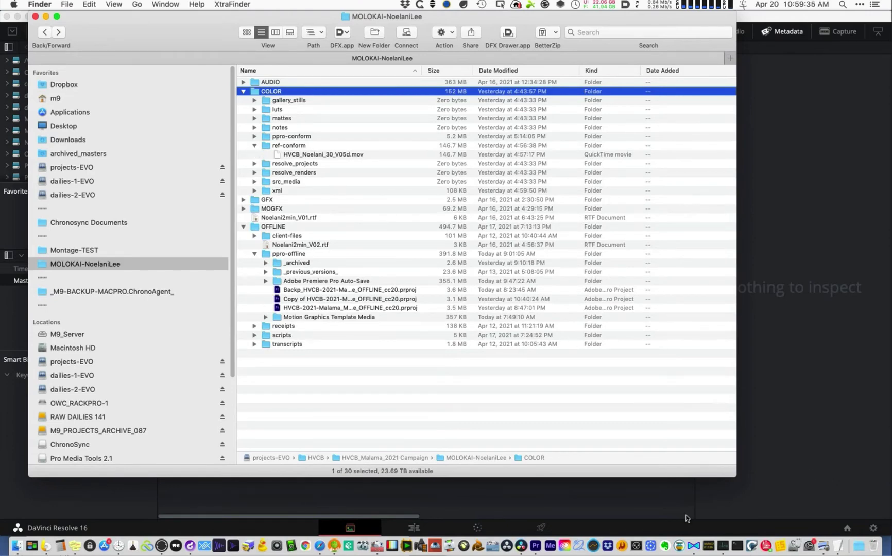
{"action": "left_click", "coordinate": [497, 550]}
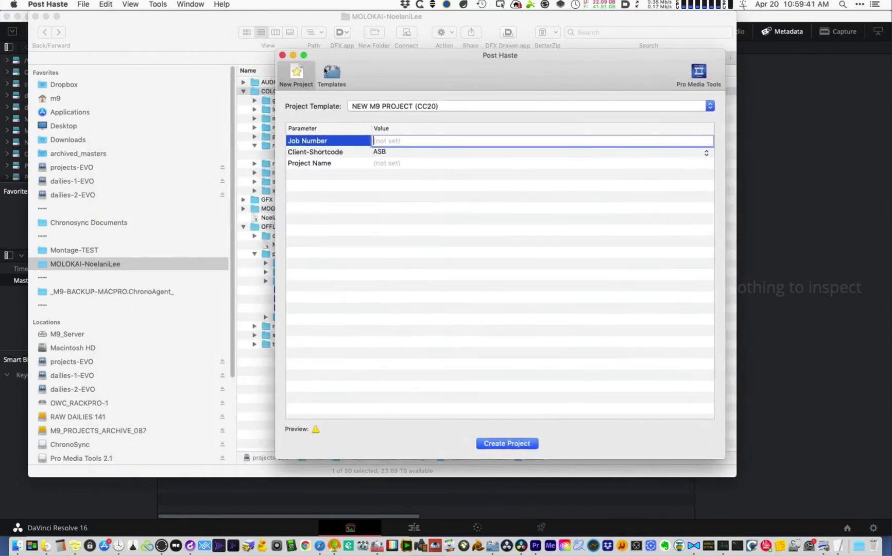
- Inspect the NEW M9 PROJECT (CC20) template's Files tree under Templates, then close Post Haste
{"action": "left_click", "coordinate": [331, 74]}
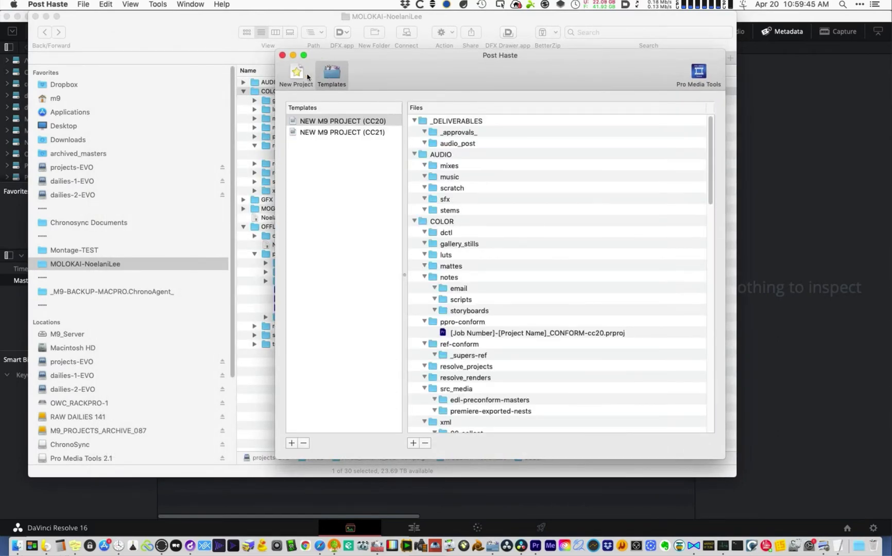
{"action": "left_click", "coordinate": [283, 56]}
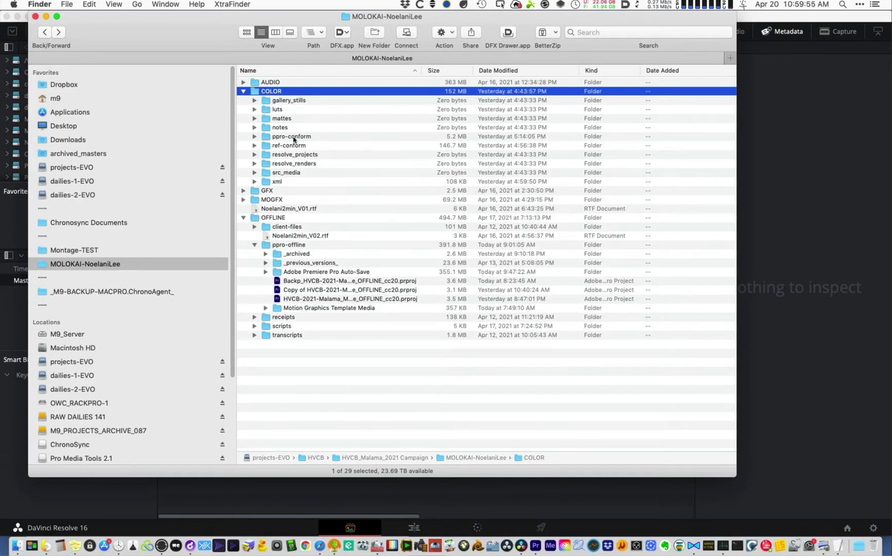
- Widen the Name column and reveal the OFFLINE_cc20 Premiere project files in OFFLINE > ppro-offline
{"action": "left_click", "coordinate": [296, 145]}
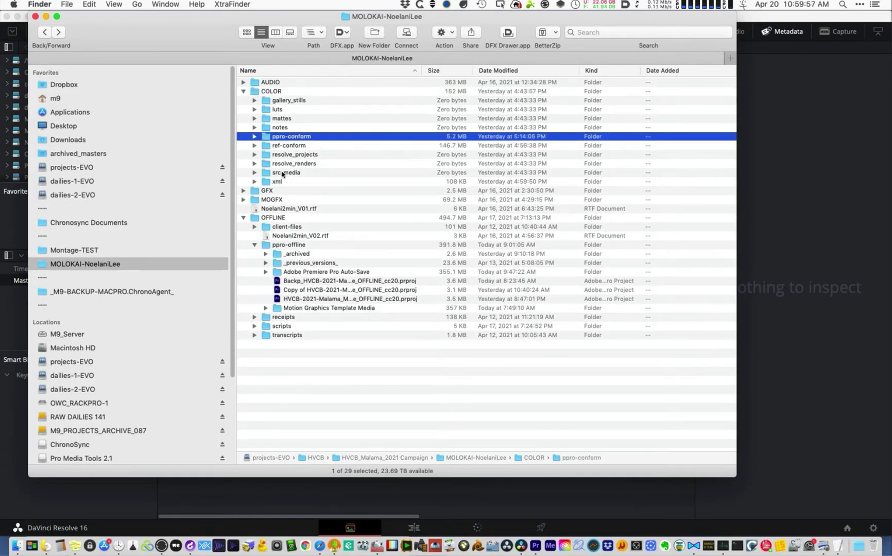
{"action": "left_click", "coordinate": [256, 173]}
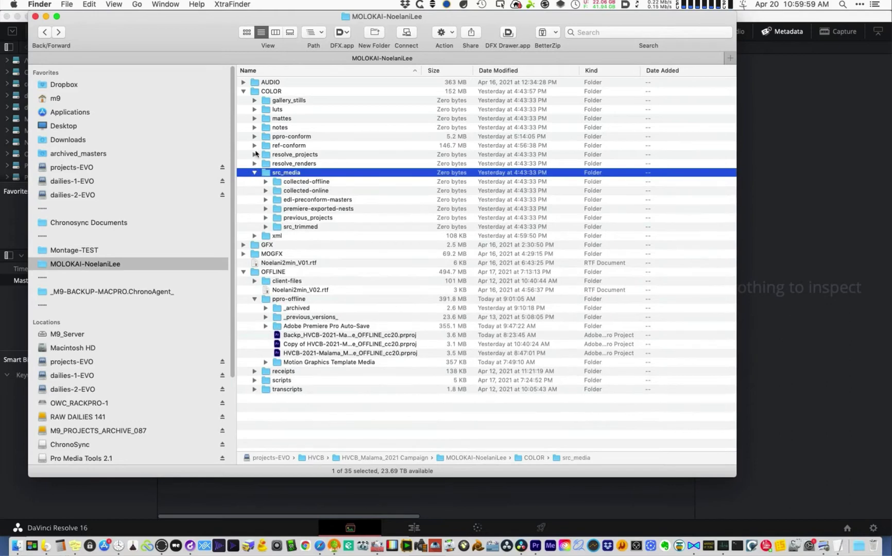
{"action": "left_click", "coordinate": [255, 172]}
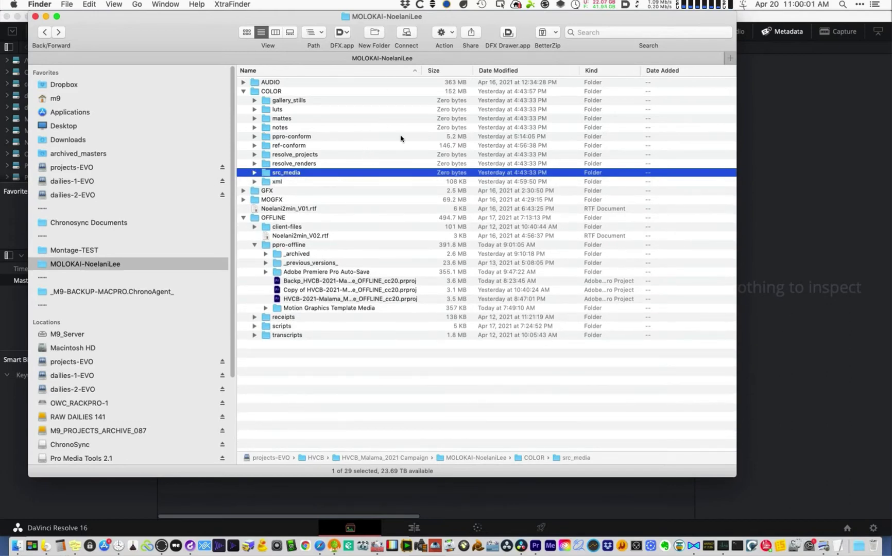
{"action": "double_click", "coordinate": [422, 70]}
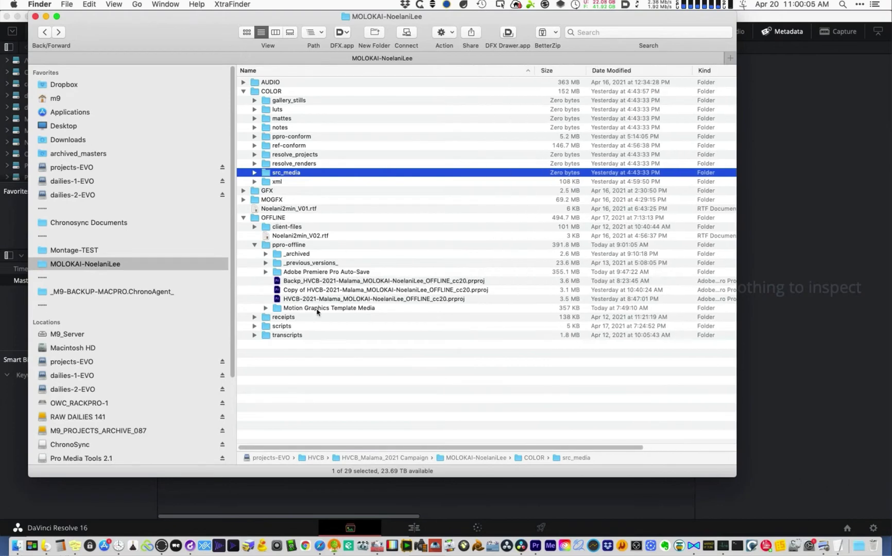
{"action": "left_click", "coordinate": [289, 247]}
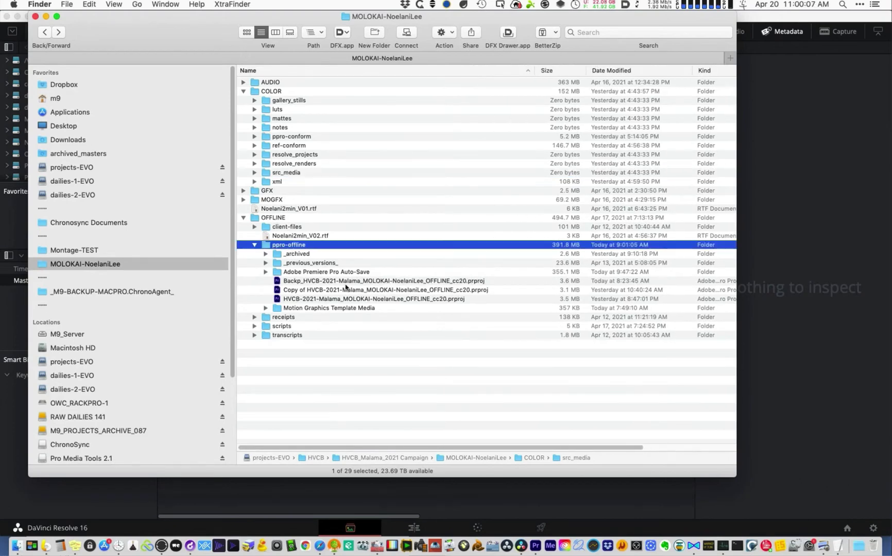
{"action": "left_click", "coordinate": [415, 299]}
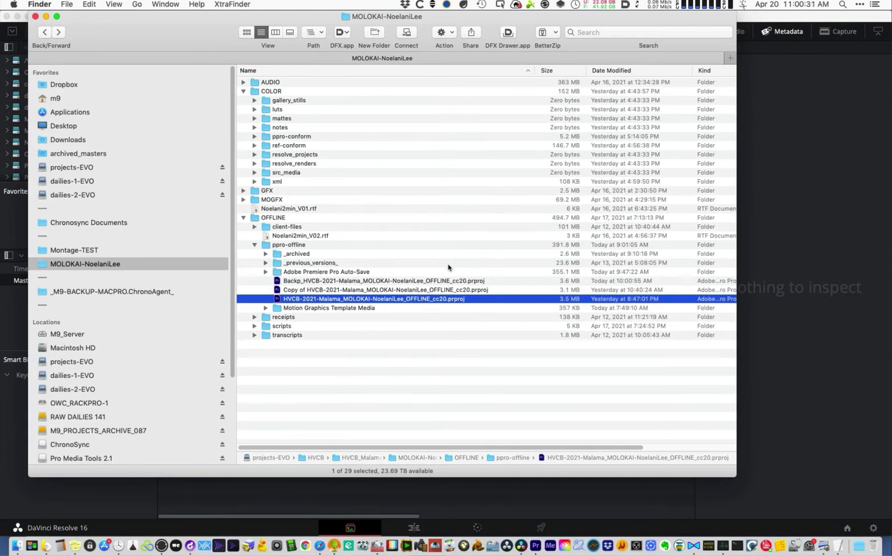
- Duplicate the OFFLINE_cc20.prproj and drag the copy onto COLOR's ppro-conform folder
{"action": "left_click", "coordinate": [435, 291]}
{"action": "left_click", "coordinate": [432, 300]}
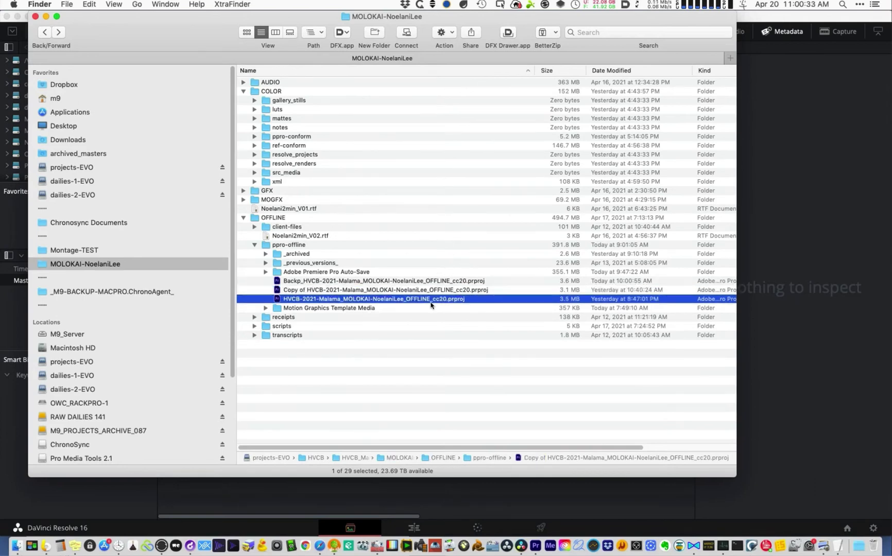
{"action": "key", "text": "super+o"}
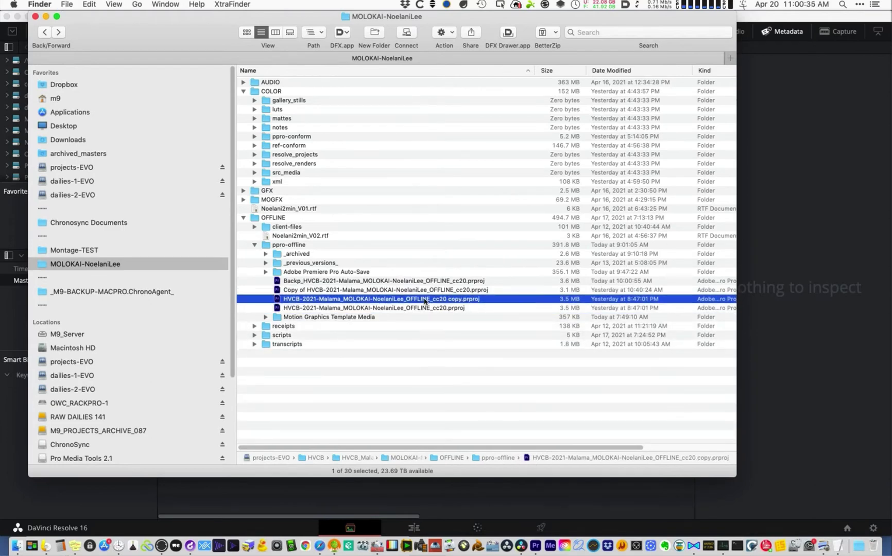
{"action": "left_click_drag", "start_coordinate": [426, 301], "coordinate": [294, 139]}
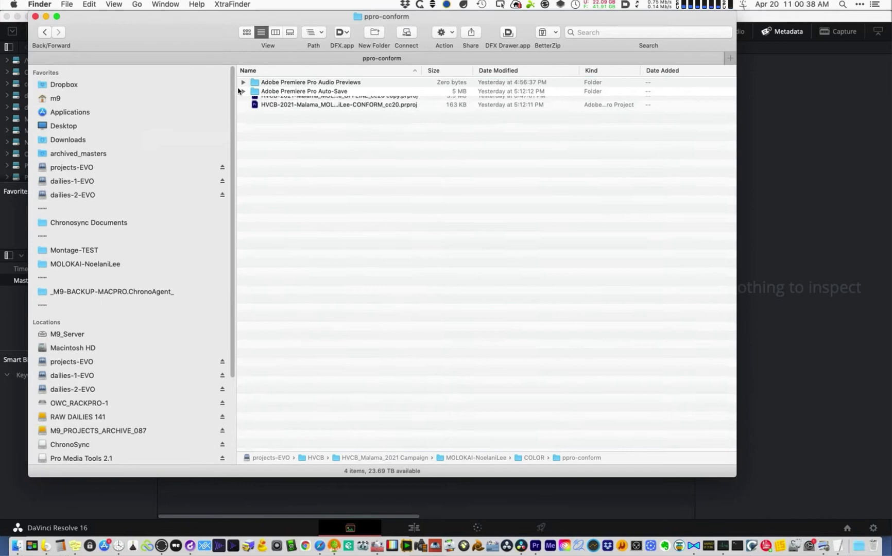
{"action": "left_click", "coordinate": [45, 32]}
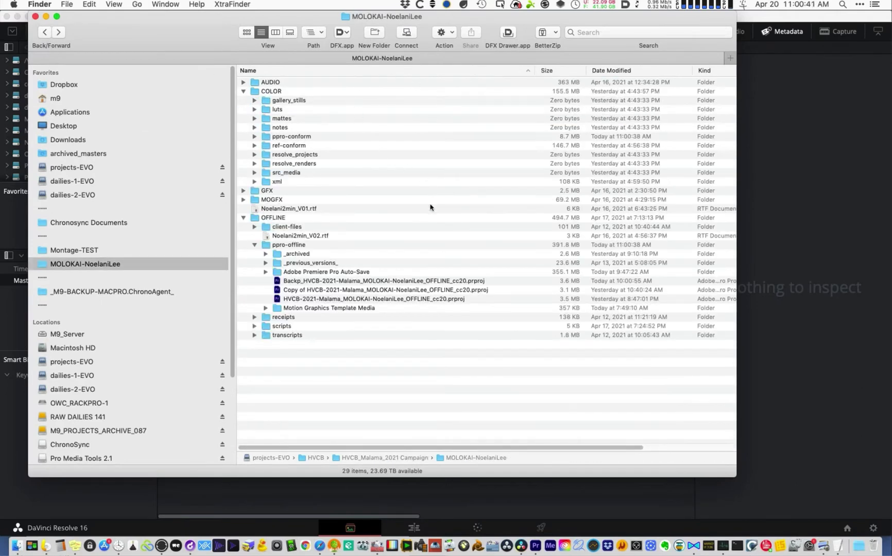
{"action": "left_click", "coordinate": [437, 300]}
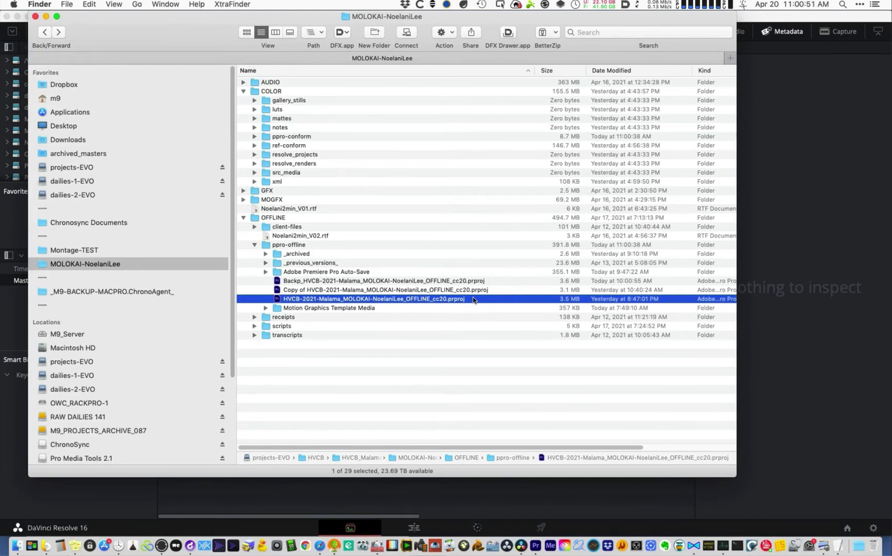
{"action": "left_click", "coordinate": [301, 139]}
{"action": "left_click", "coordinate": [255, 137]}
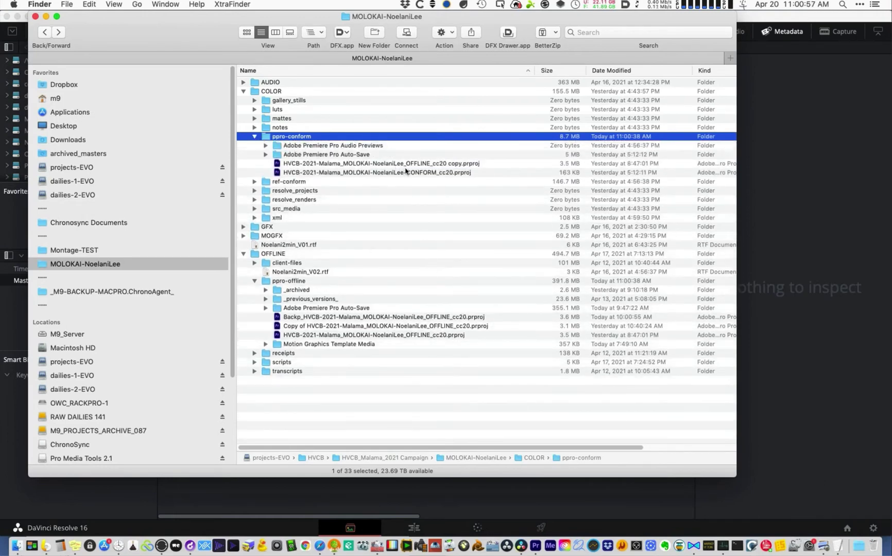
{"action": "left_click", "coordinate": [286, 172]}
{"action": "left_click", "coordinate": [272, 93]}
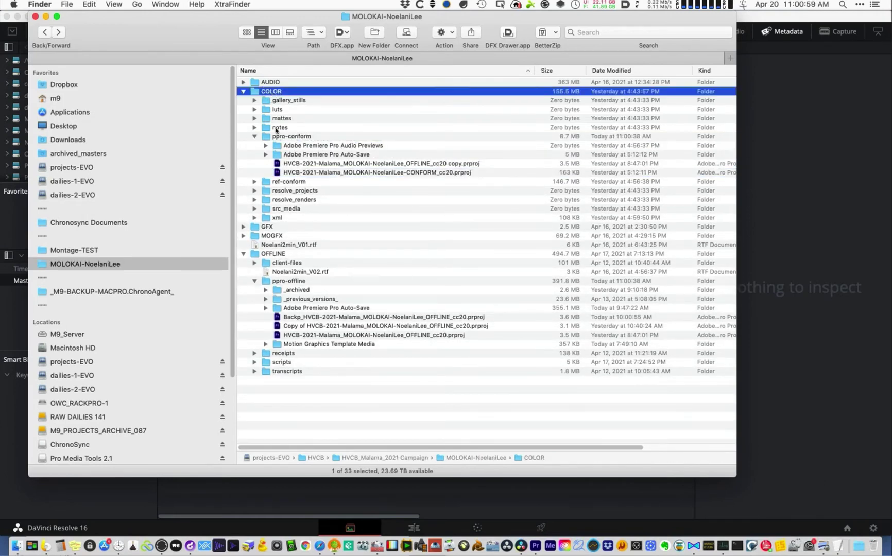
{"action": "left_click", "coordinate": [292, 137]}
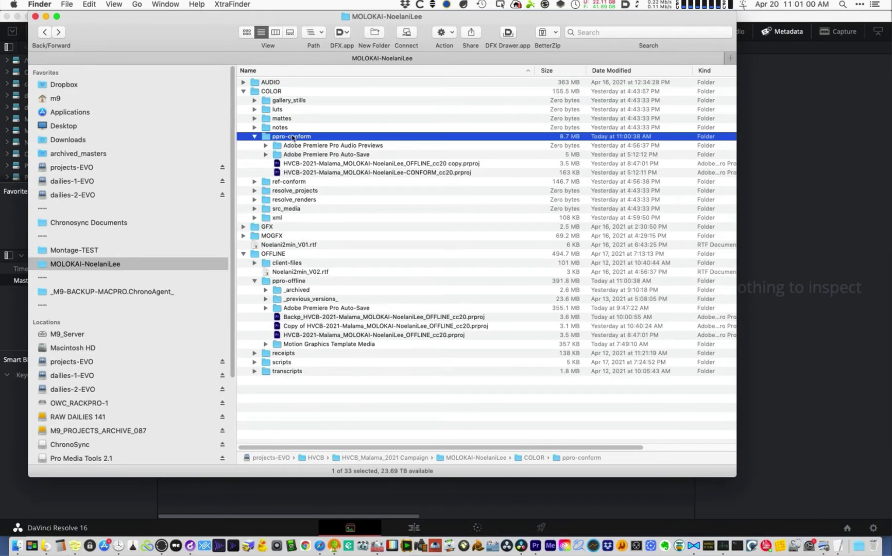
{"action": "left_click", "coordinate": [462, 165]}
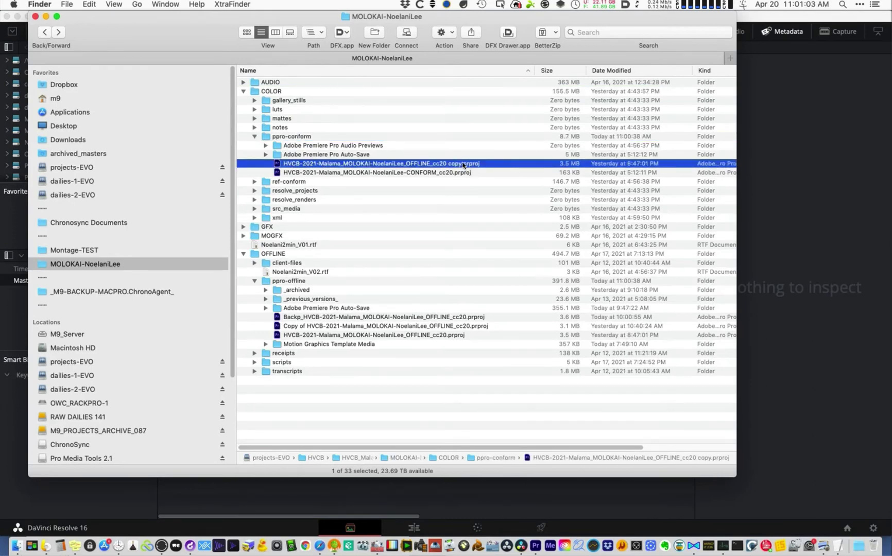
{"action": "left_click", "coordinate": [462, 165]}
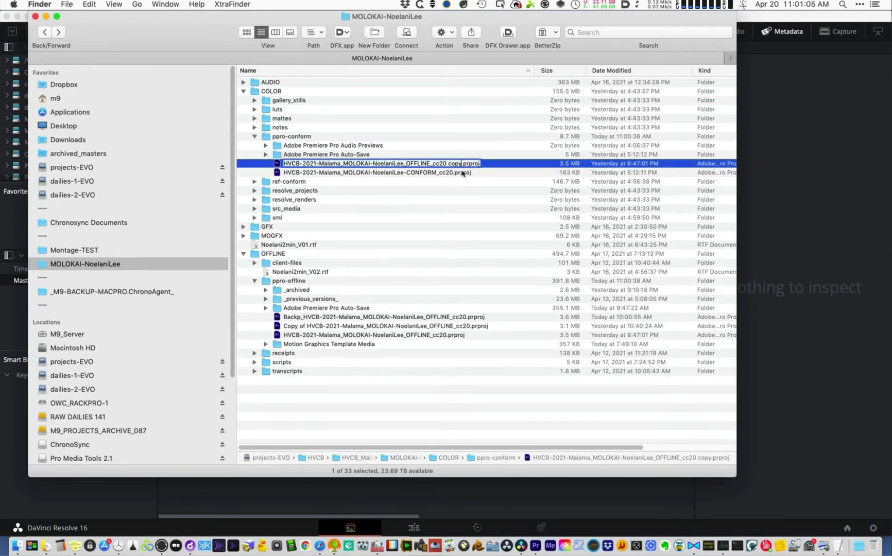
{"action": "key", "text": "BackSpace"}
{"action": "key", "text": "BackSpace"}
{"action": "key", "text": "BackSpace"}
{"action": "key", "text": "BackSpace"}
{"action": "key", "text": "BackSpace"}
{"action": "type", "text": "-tmp20210420-110110"}
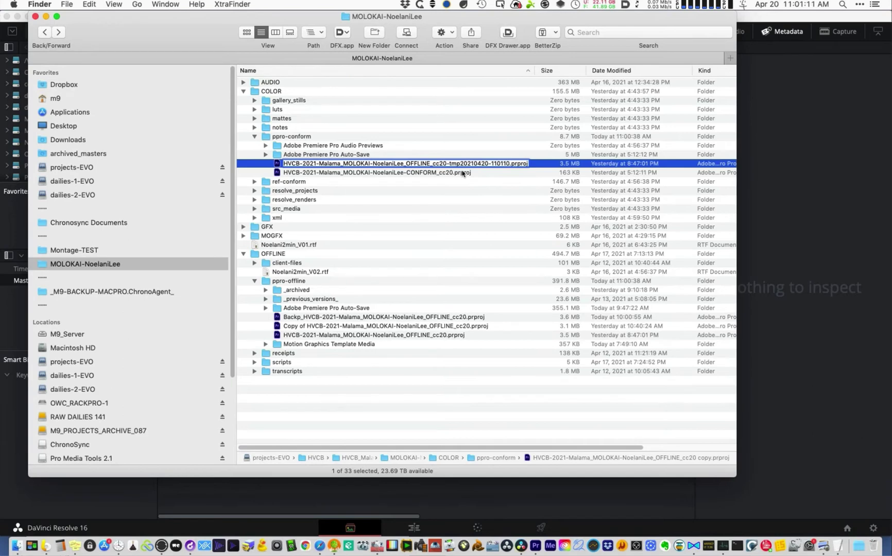
{"action": "key", "text": "Return"}
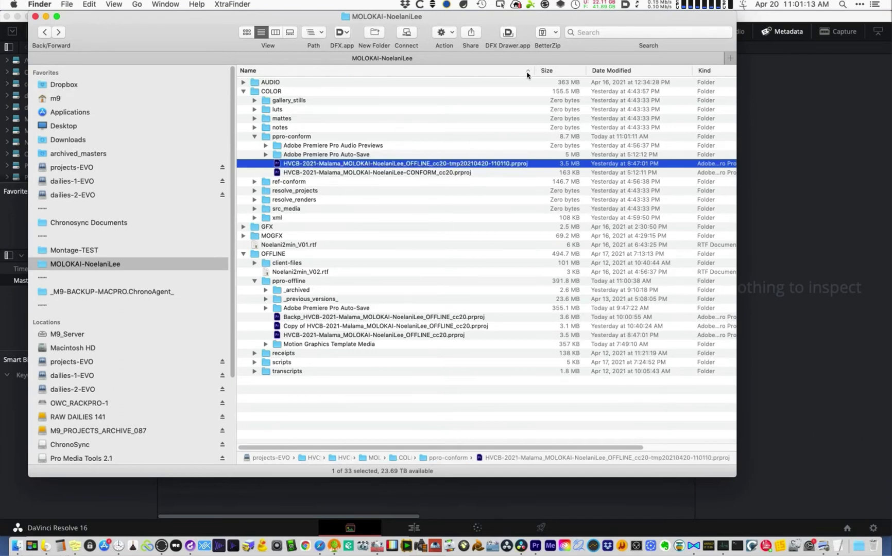
{"action": "left_click_drag", "start_coordinate": [548, 66], "coordinate": [566, 67]}
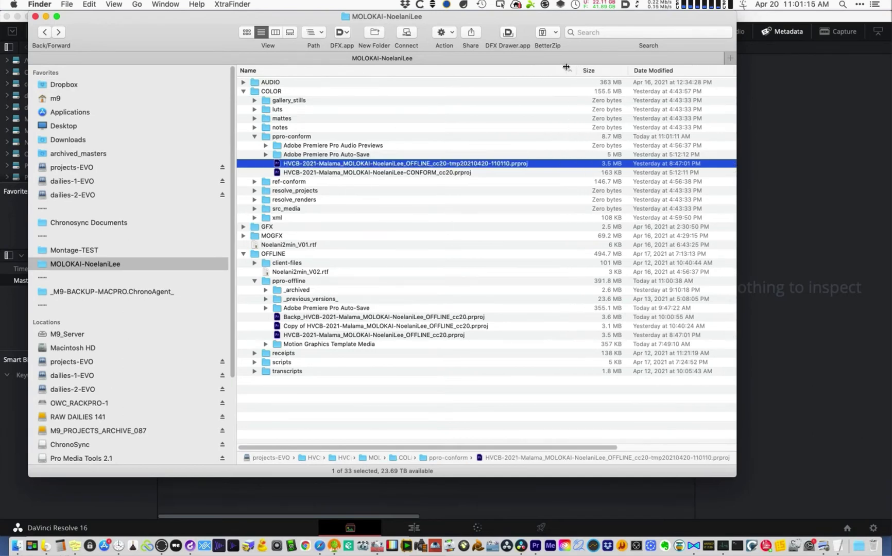
{"action": "left_click", "coordinate": [369, 173]}
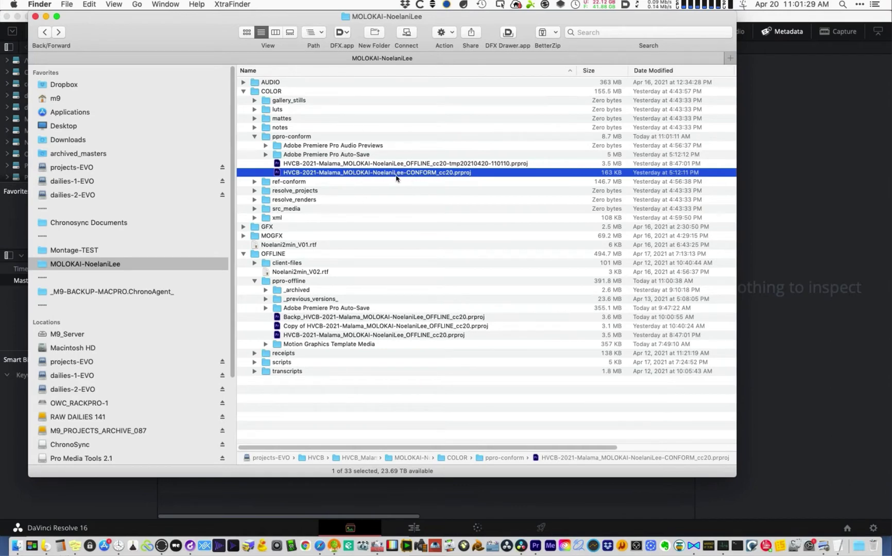
- Open the CONFORM_cc20.prproj with Adobe Premiere Pro 2020 from its Open With menu
{"action": "key", "text": "Return"}
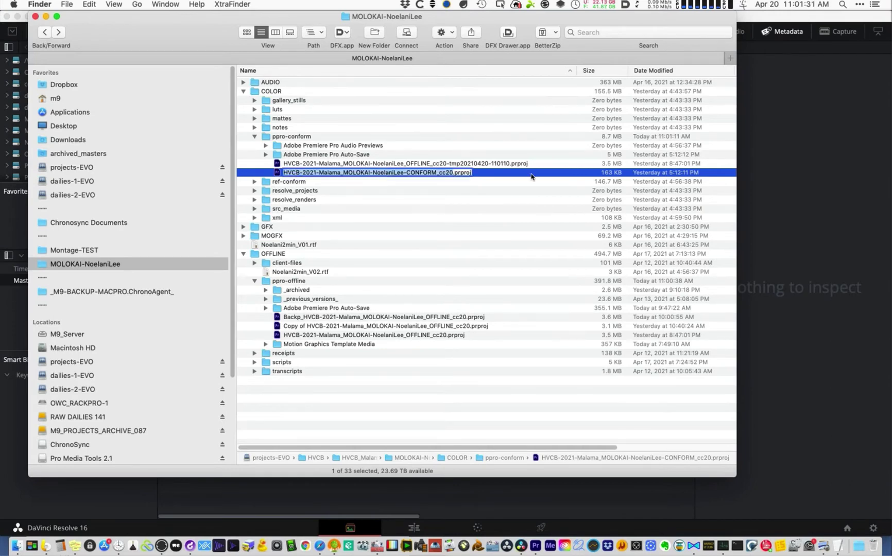
{"action": "key", "text": "Return"}
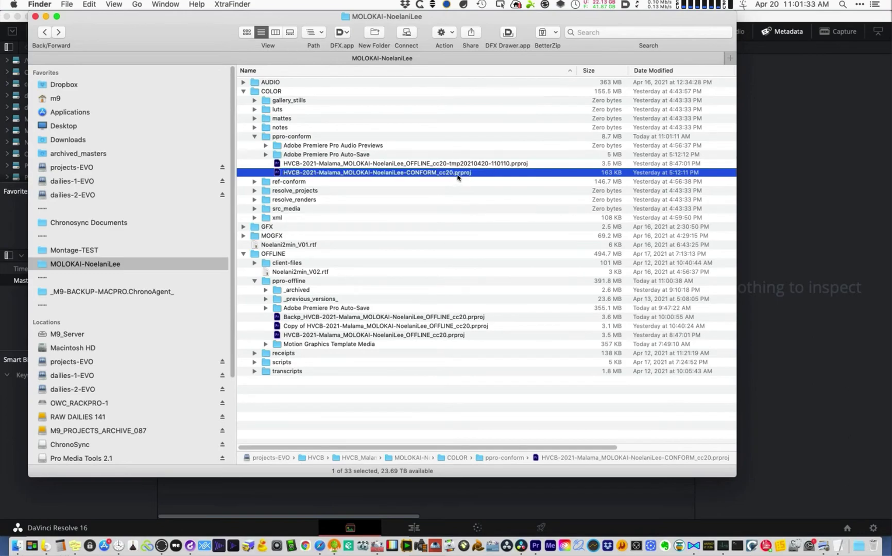
{"action": "right_click", "coordinate": [461, 173]}
{"action": "mouse_move", "coordinate": [485, 185]}
{"action": "left_click", "coordinate": [334, 205]}
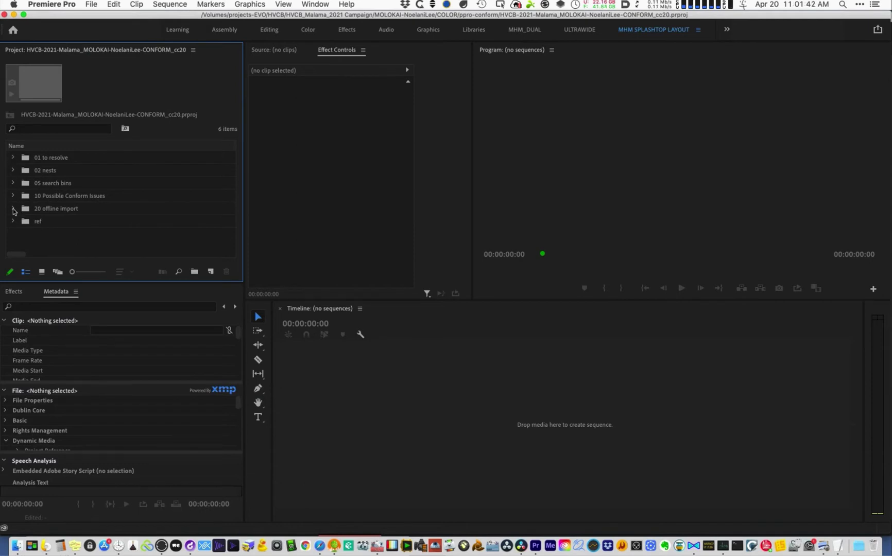
- Peek into the CONFORM project's 20 offline import bin, then bring Finder over Premiere
{"action": "double_click", "coordinate": [77, 212]}
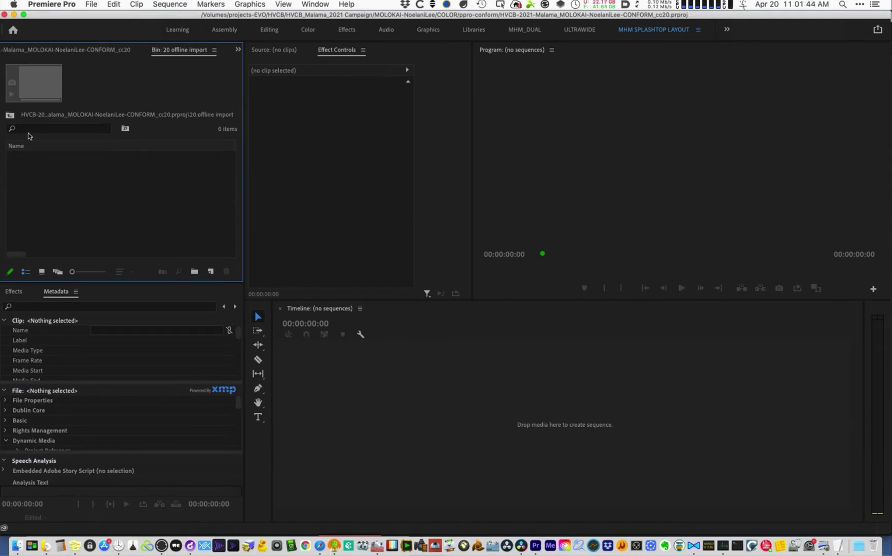
{"action": "left_click", "coordinate": [9, 114]}
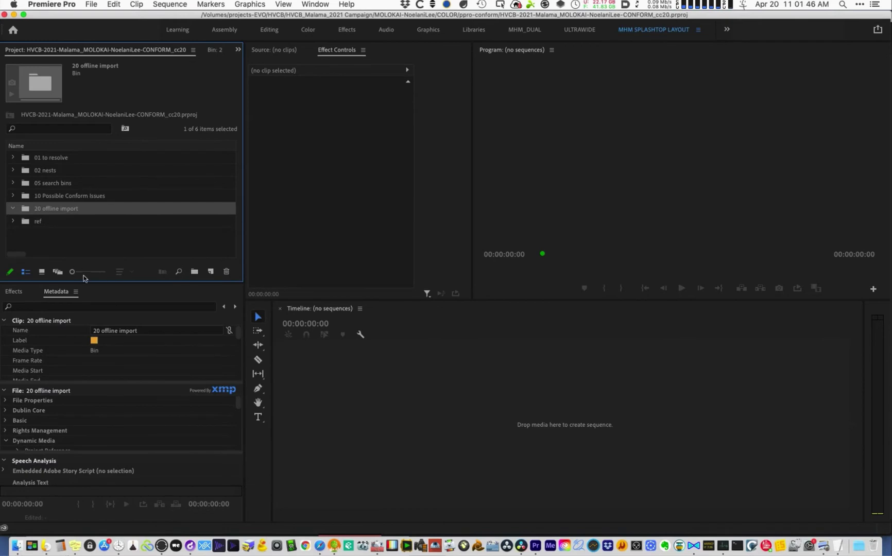
{"action": "key", "text": "super+Tab"}
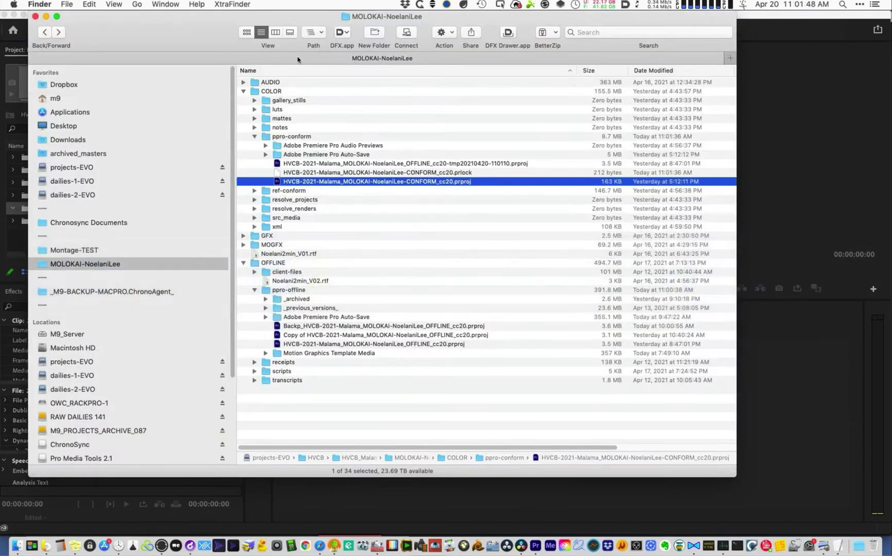
{"action": "left_click_drag", "start_coordinate": [209, 41], "coordinate": [448, 82]}
- Open the OFFLINE_cc20-tmp project, leaving missing media offline and skipping all render previews
{"action": "left_click", "coordinate": [629, 204]}
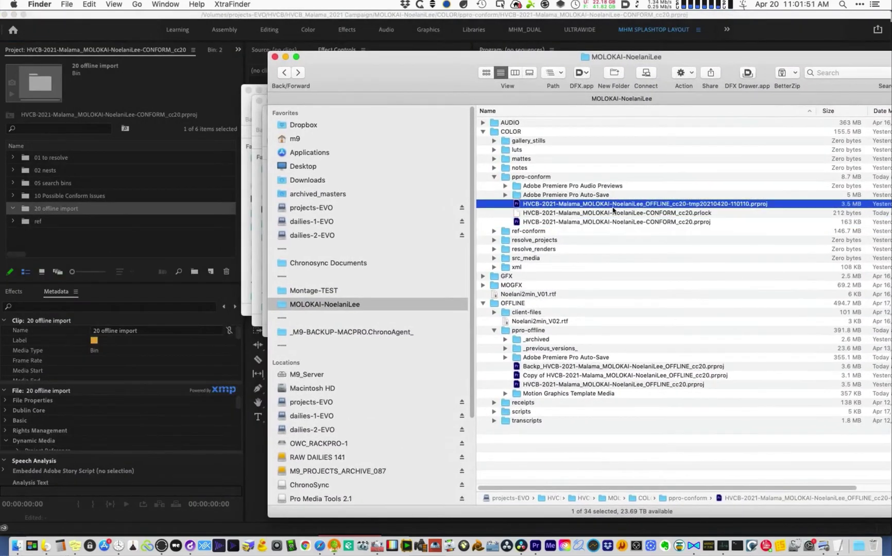
{"action": "double_click", "coordinate": [627, 205]}
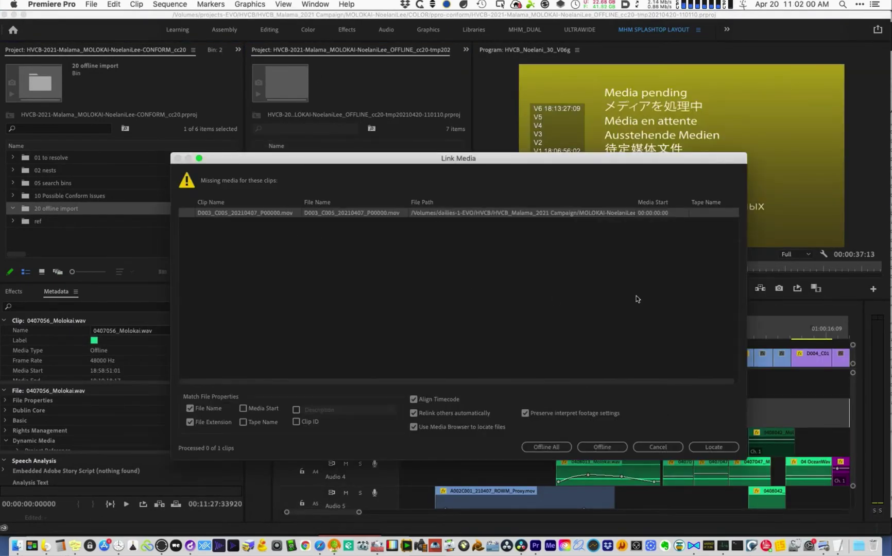
{"action": "left_click", "coordinate": [602, 446]}
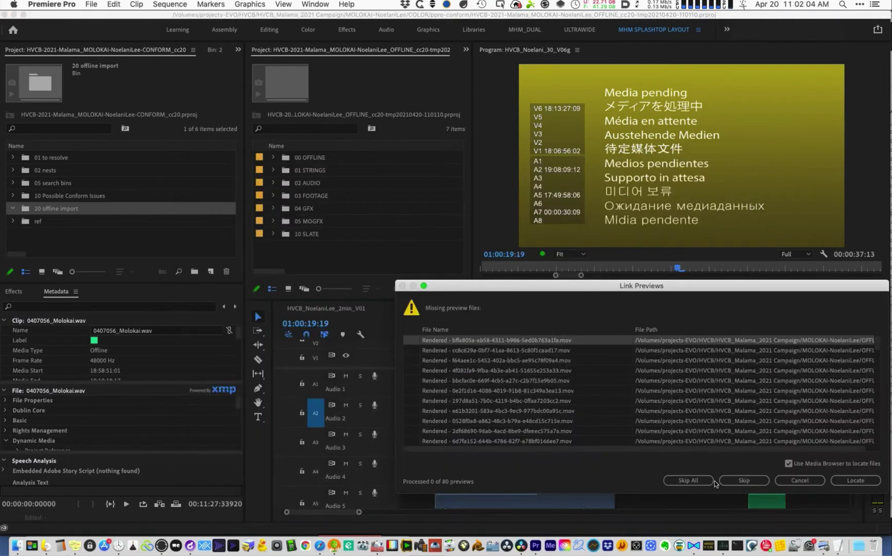
{"action": "left_click", "coordinate": [702, 482]}
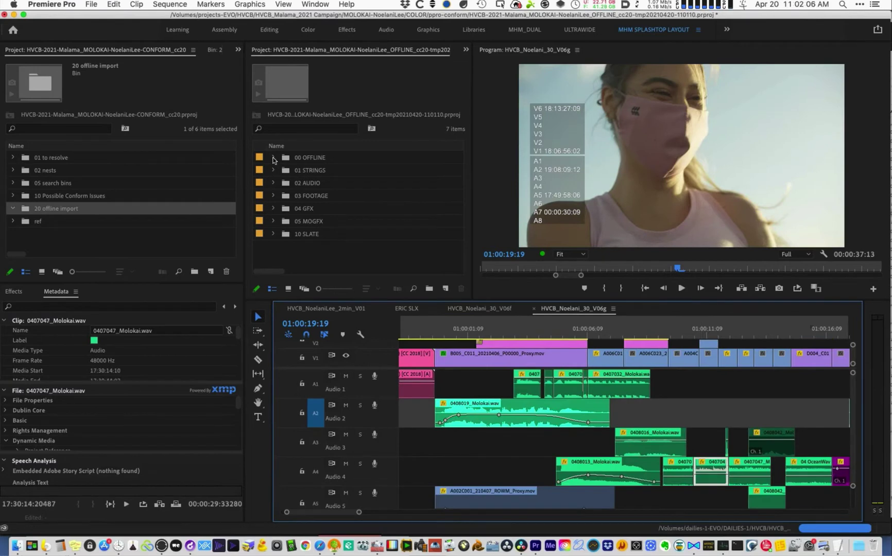
- Expand 00 OFFLINE > LONGFORM > 30 > V06 and open the HVCB_Noelani_30_V06g sequence
{"action": "left_click", "coordinate": [585, 365]}
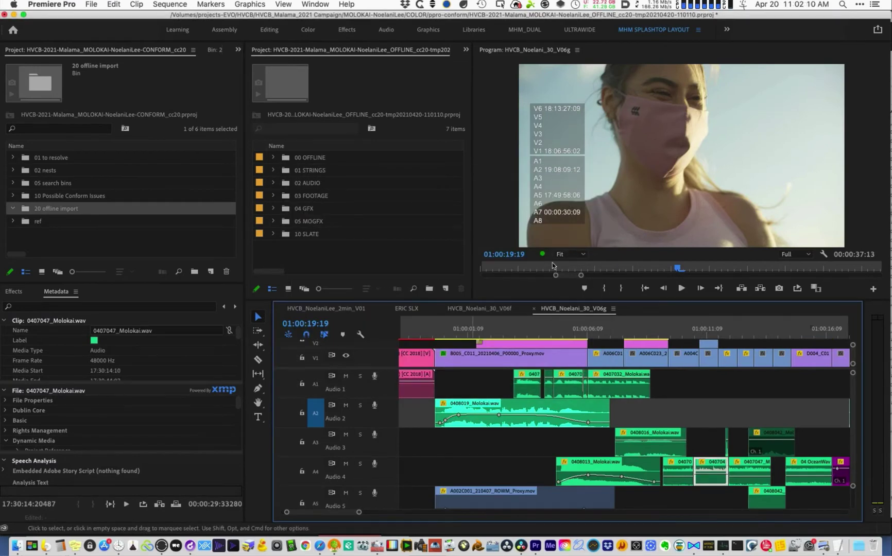
{"action": "left_click", "coordinate": [276, 157]}
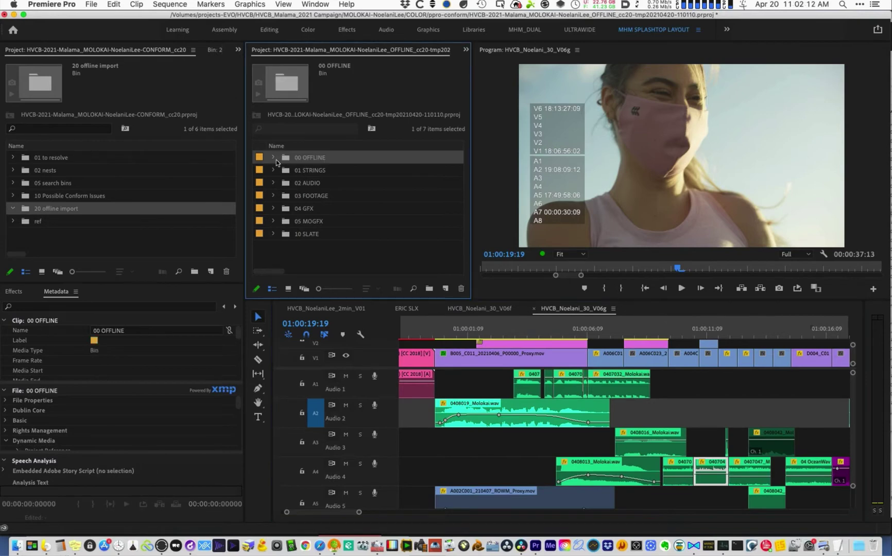
{"action": "left_click", "coordinate": [284, 183]}
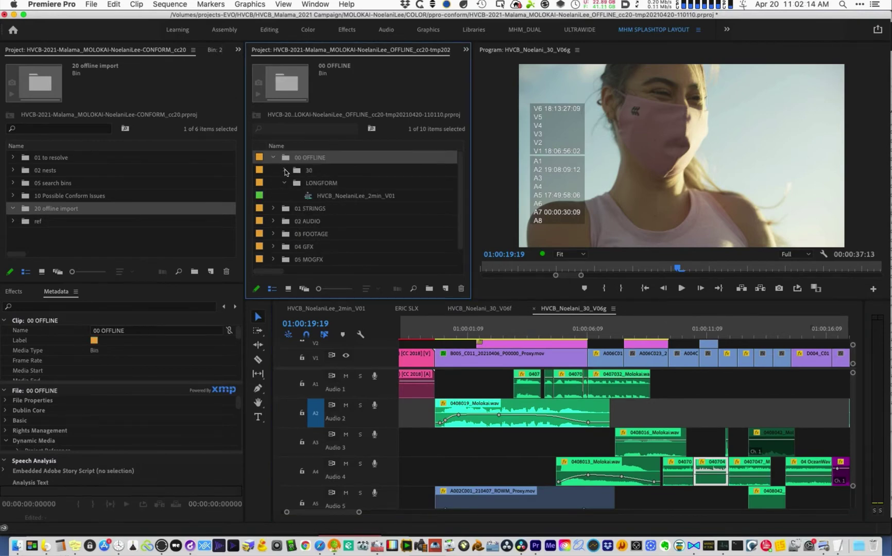
{"action": "left_click", "coordinate": [285, 171]}
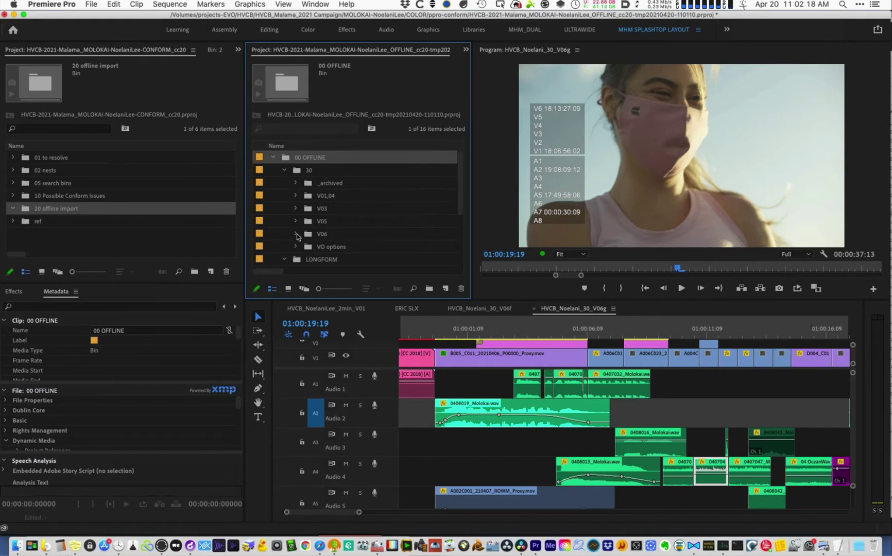
{"action": "left_click", "coordinate": [295, 235]}
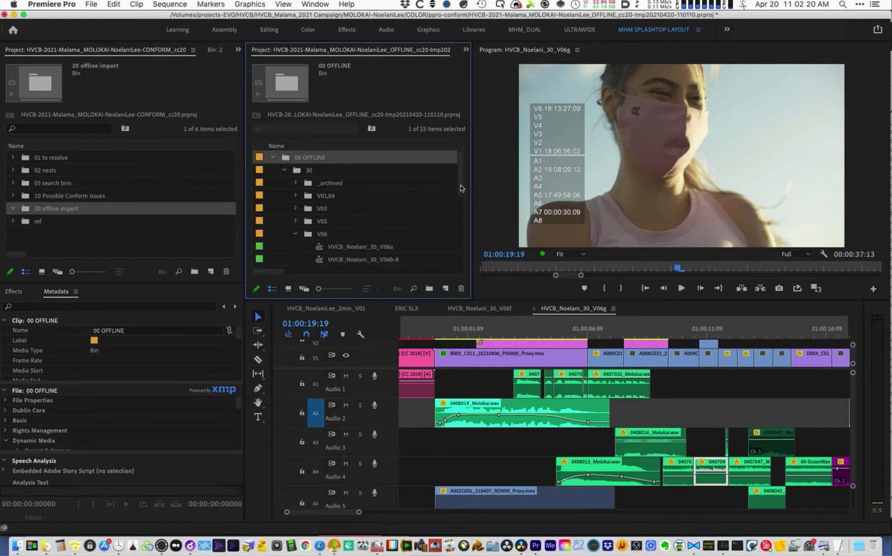
{"action": "scroll", "coordinate": [461, 211], "scroll_direction": "down", "scroll_amount": 5}
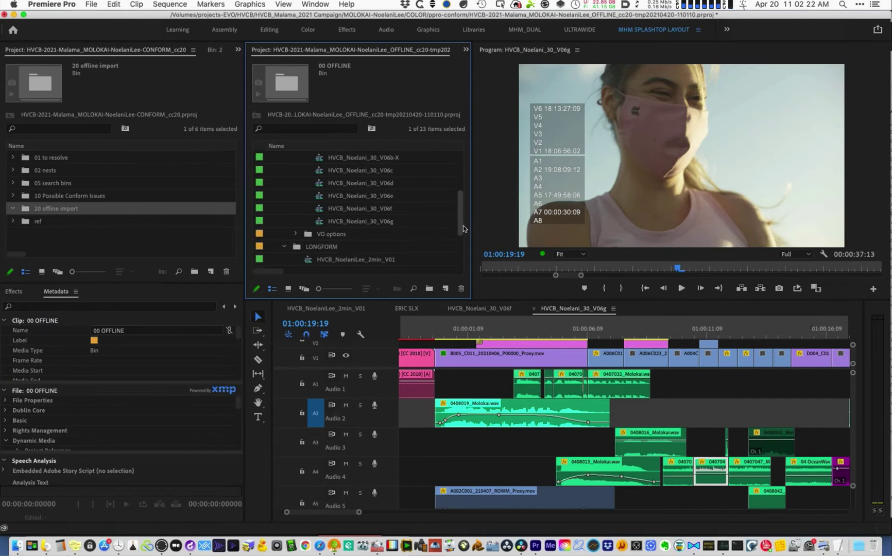
{"action": "scroll", "coordinate": [463, 229], "scroll_direction": "up", "scroll_amount": 1}
{"action": "double_click", "coordinate": [376, 234]}
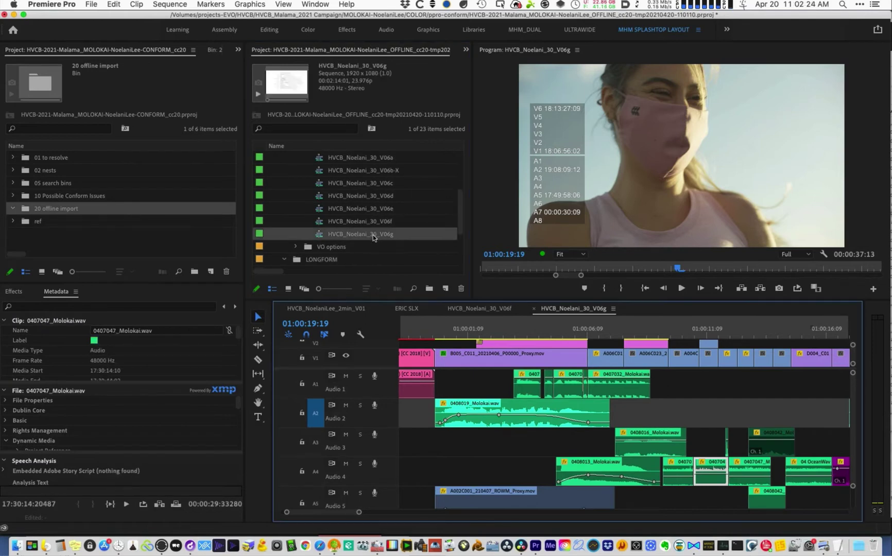
- Dismiss the V06g context menu and collapse the bin tree to its seven top-level folders
{"action": "right_click", "coordinate": [382, 235]}
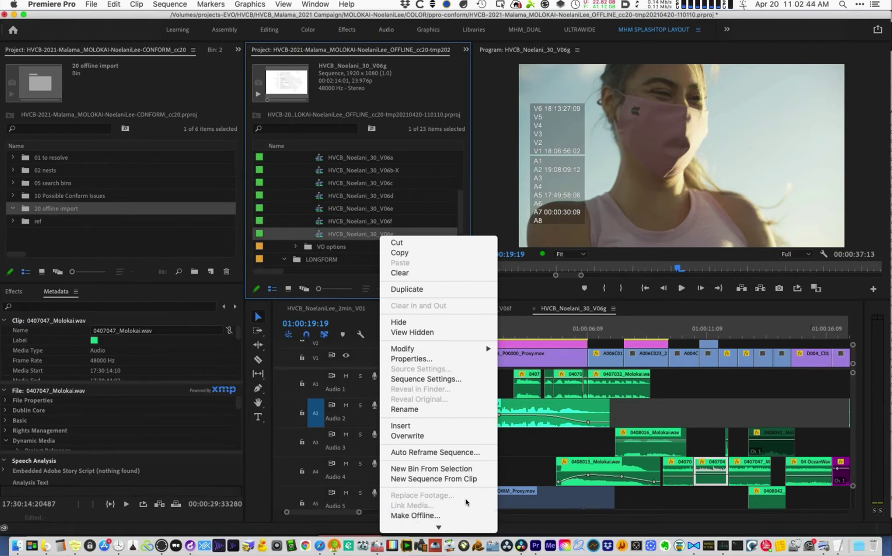
{"action": "left_click", "coordinate": [550, 286]}
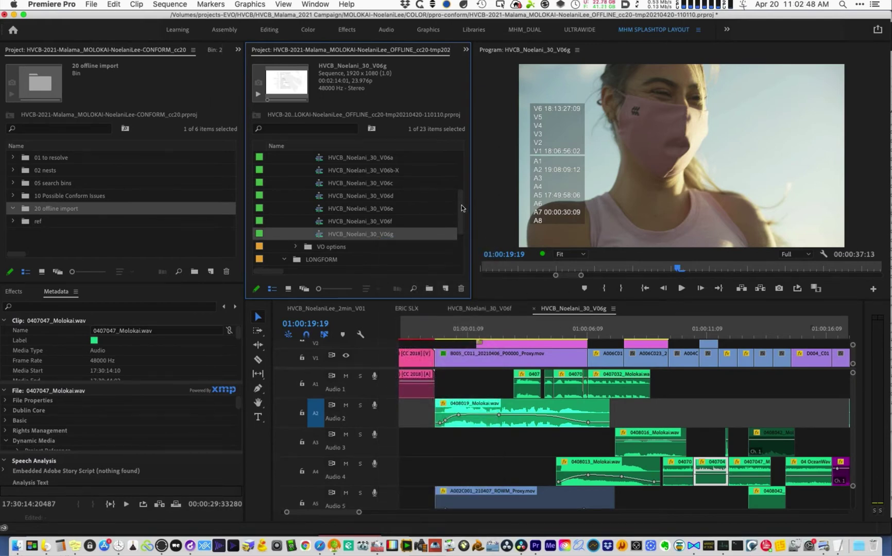
{"action": "scroll", "coordinate": [461, 208], "scroll_direction": "up", "scroll_amount": 10}
{"action": "left_click", "coordinate": [273, 157]}
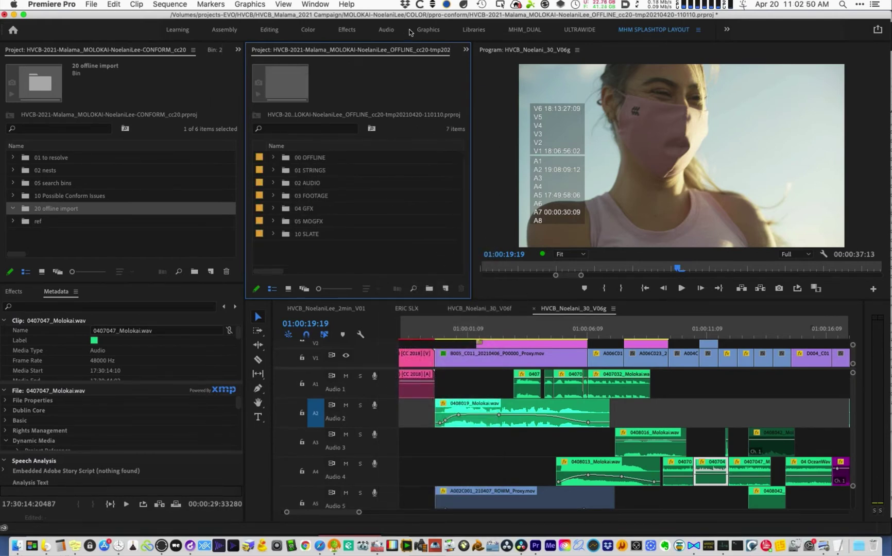
- Create a 'dlm bins' bin and move the six bins 01 STRINGS through 10 SLATE into it
{"action": "key", "text": "super+slash"}
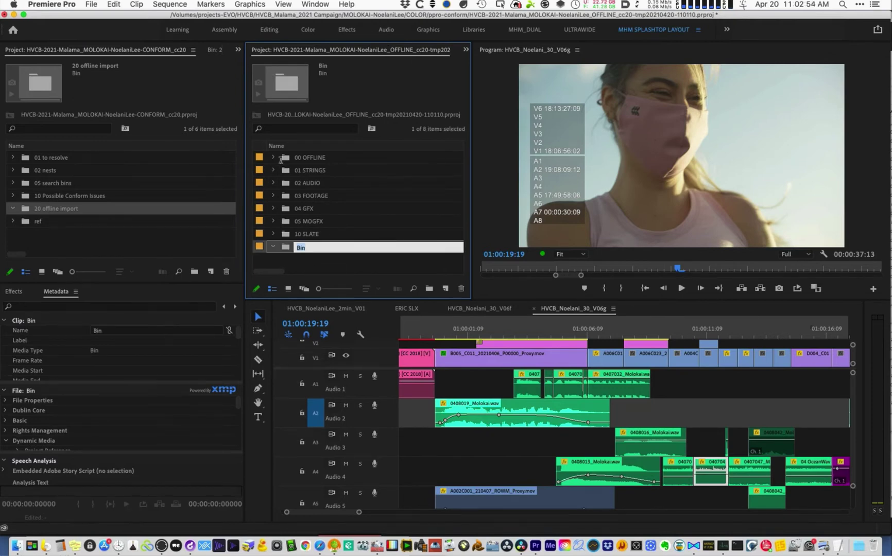
{"action": "type", "text": "dlm bins"}
{"action": "left_click", "coordinate": [280, 160]}
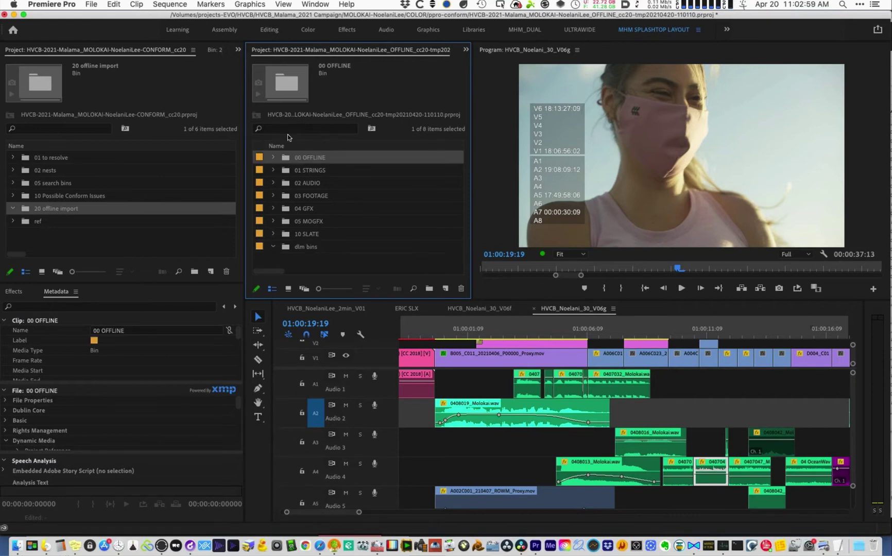
{"action": "left_click", "coordinate": [305, 173]}
{"action": "left_click", "coordinate": [307, 234], "text": "shift"}
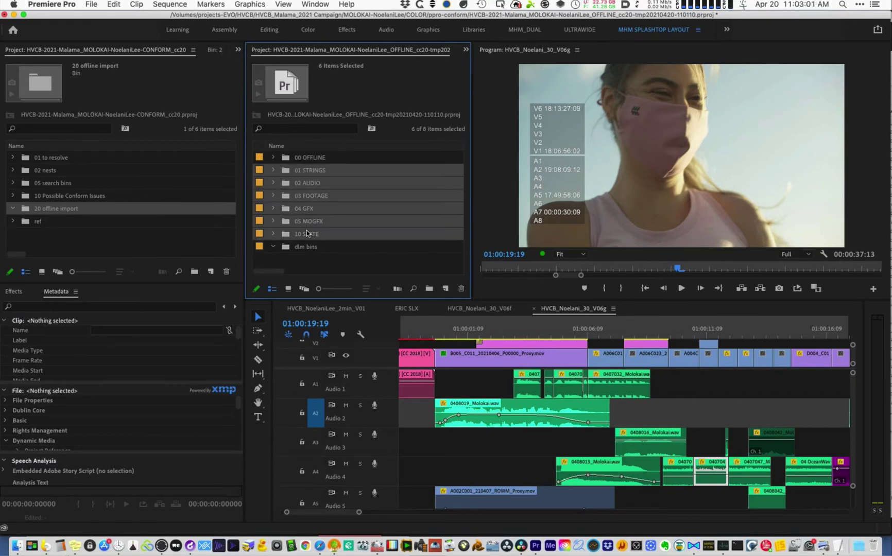
{"action": "left_click_drag", "start_coordinate": [308, 249], "coordinate": [305, 249]}
{"action": "left_click_drag", "start_coordinate": [309, 211], "coordinate": [306, 247]}
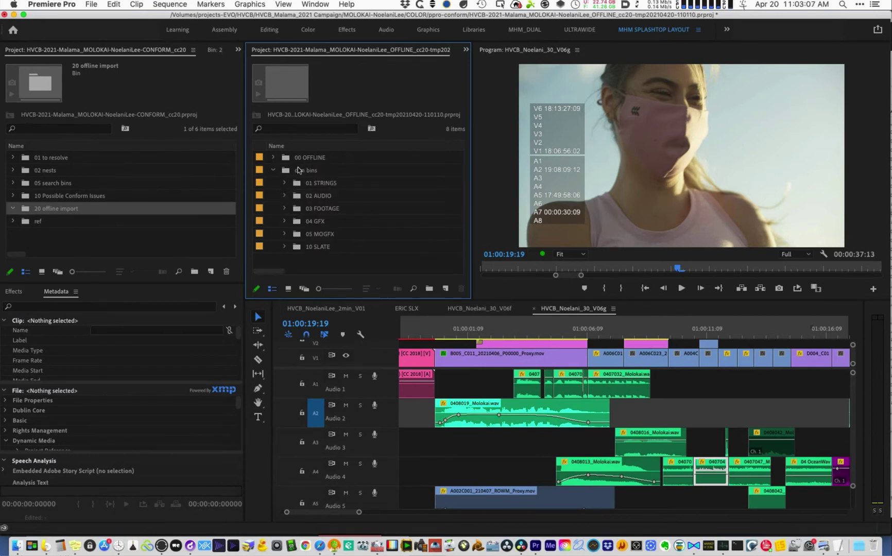
- Collapse dlm bins, expand 00 OFFLINE and append '-offline' to the HVCB_Noelani_30_V06g sequence name
{"action": "left_click", "coordinate": [284, 174]}
{"action": "left_click", "coordinate": [274, 170]}
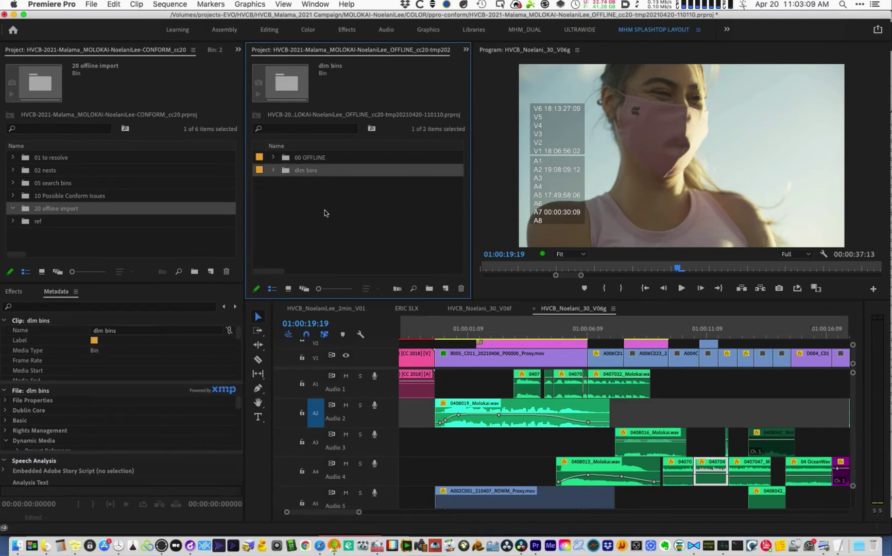
{"action": "left_click", "coordinate": [317, 160]}
{"action": "left_click", "coordinate": [273, 158]}
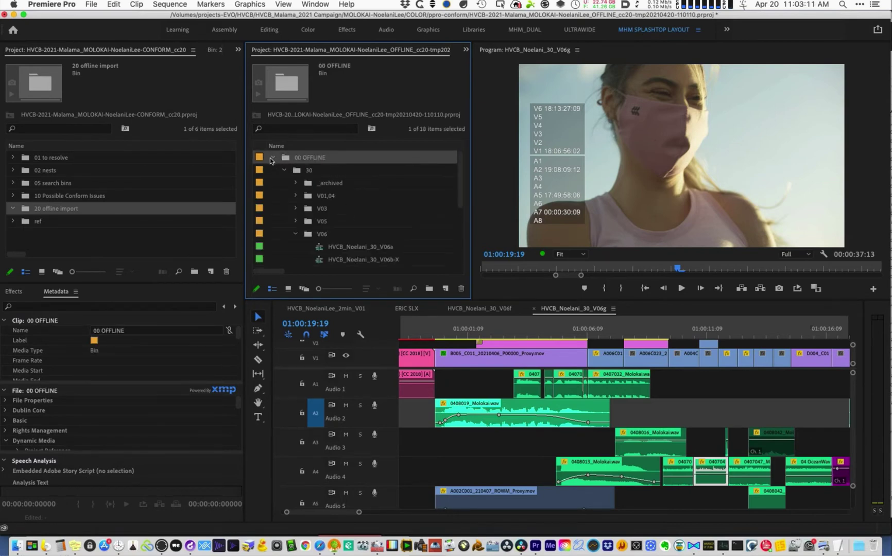
{"action": "scroll", "coordinate": [355, 205], "scroll_direction": "down", "scroll_amount": 5}
{"action": "left_click", "coordinate": [368, 209]}
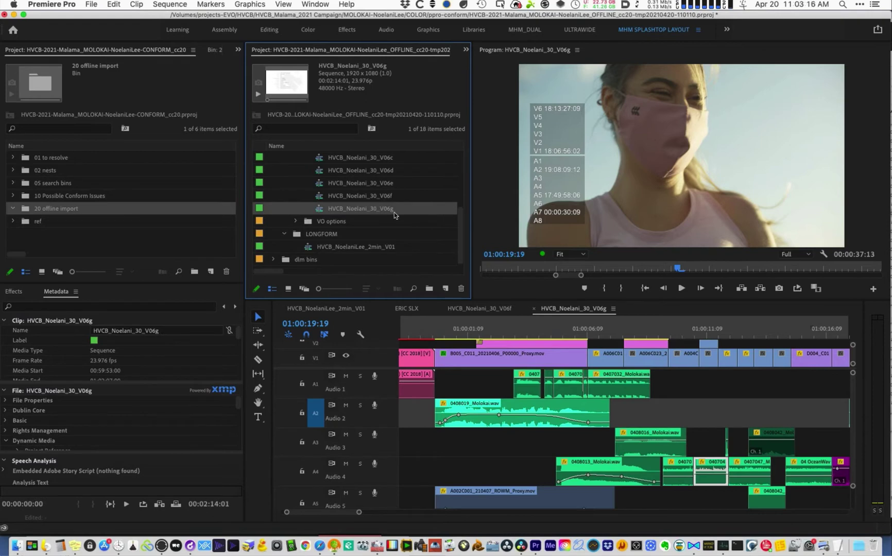
{"action": "left_click", "coordinate": [395, 215]}
{"action": "type", "text": "-"}
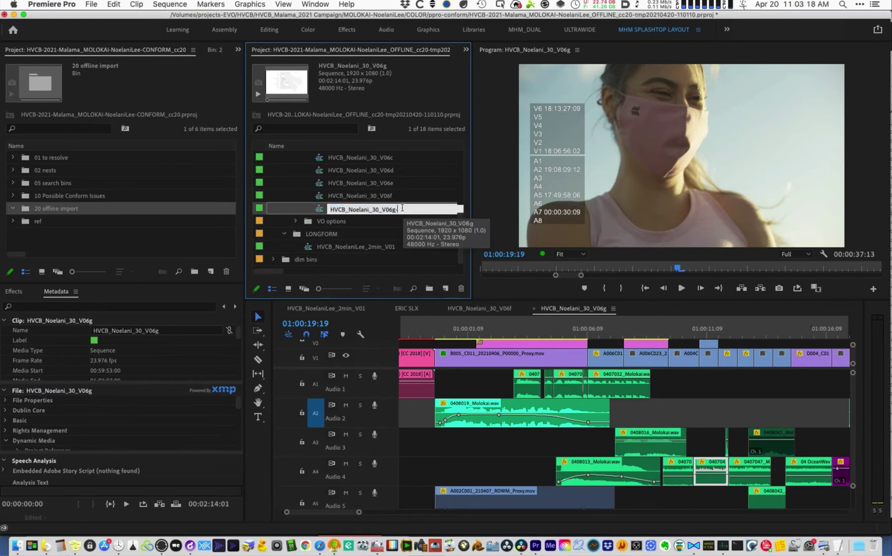
{"action": "type", "text": "offline"}
{"action": "key", "text": "Tab"}
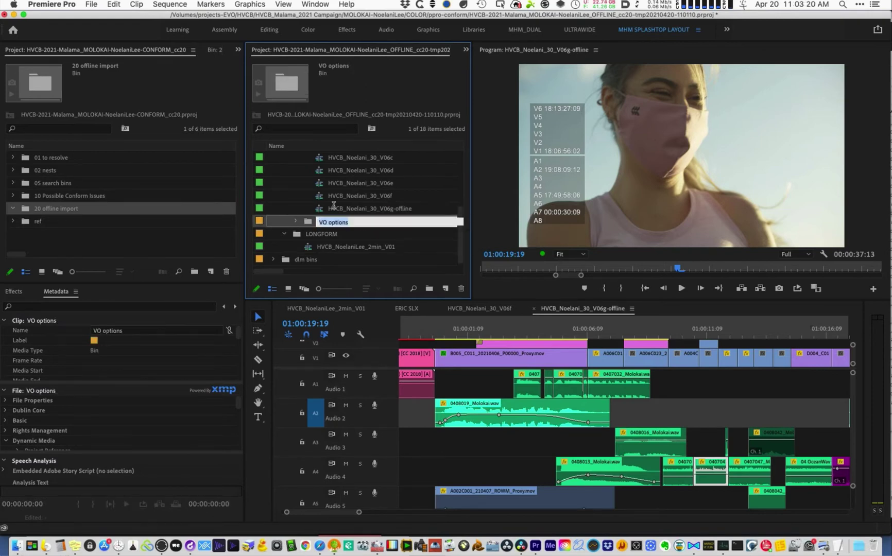
{"action": "left_click", "coordinate": [356, 209]}
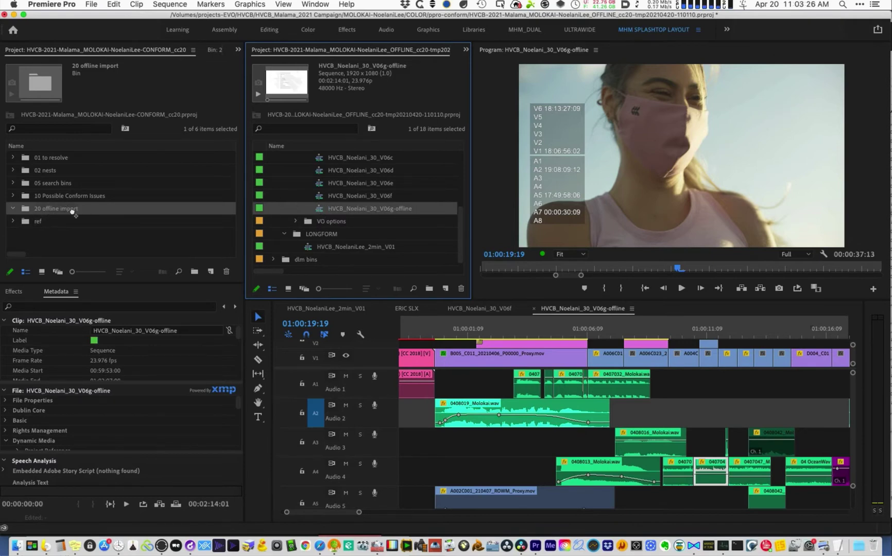
- Copy the V06g-offline sequence into the conform project's 20 offline import bin and close the OFFLINE project
{"action": "left_click_drag", "start_coordinate": [74, 209], "coordinate": [73, 209]}
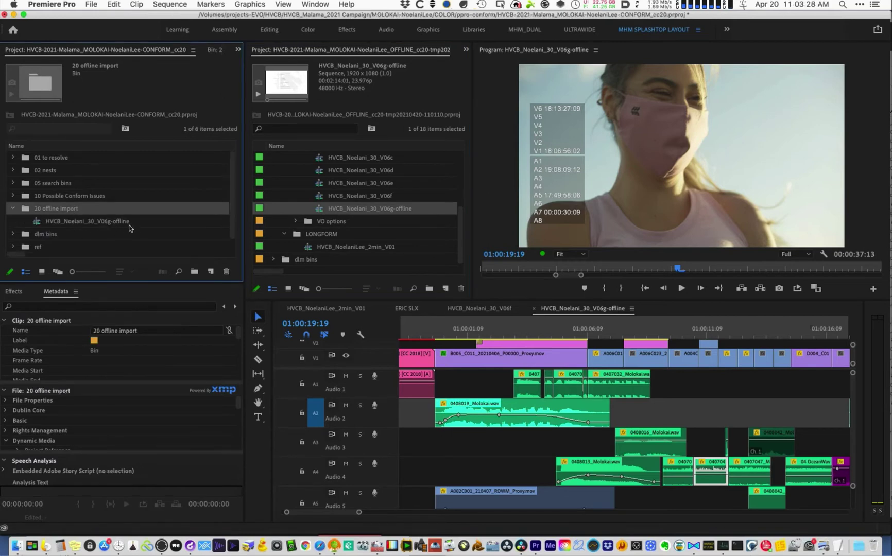
{"action": "left_click", "coordinate": [454, 60]}
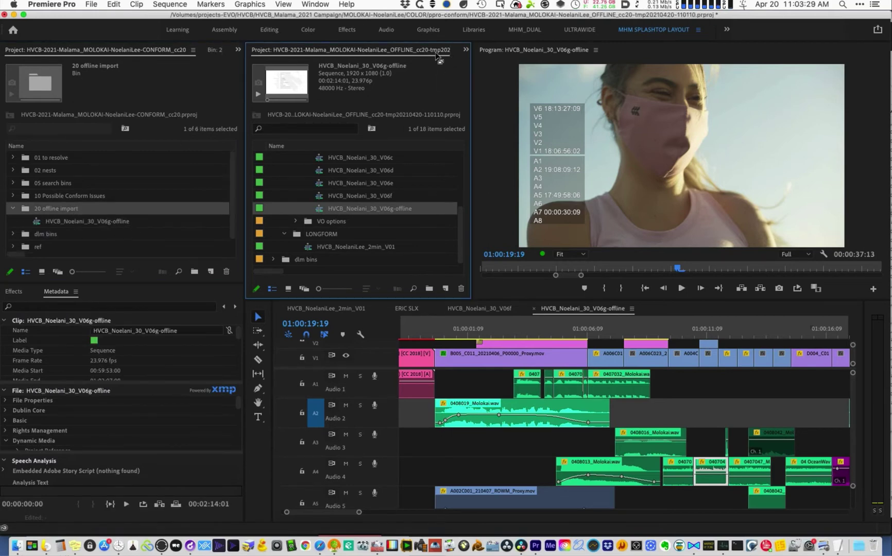
{"action": "left_click", "coordinate": [466, 50]}
{"action": "left_click", "coordinate": [467, 51]}
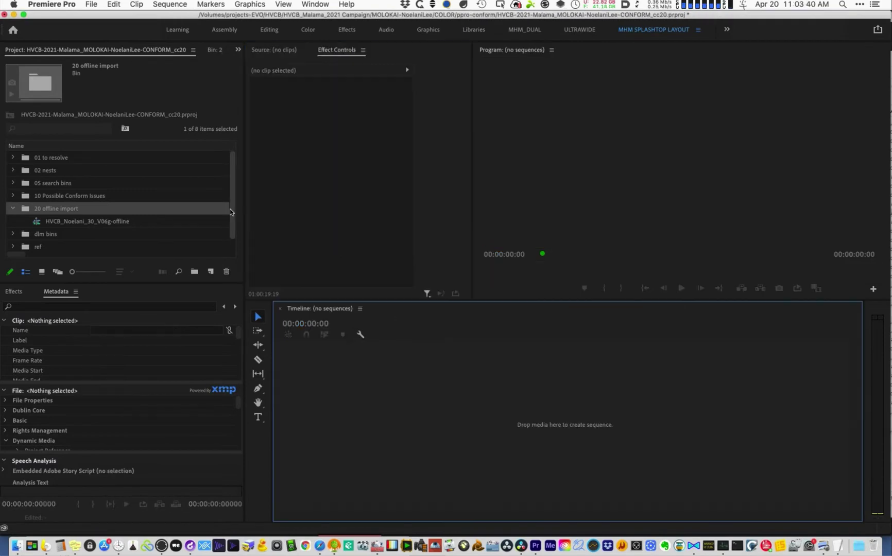
{"action": "left_click_drag", "start_coordinate": [230, 225], "coordinate": [231, 239]}
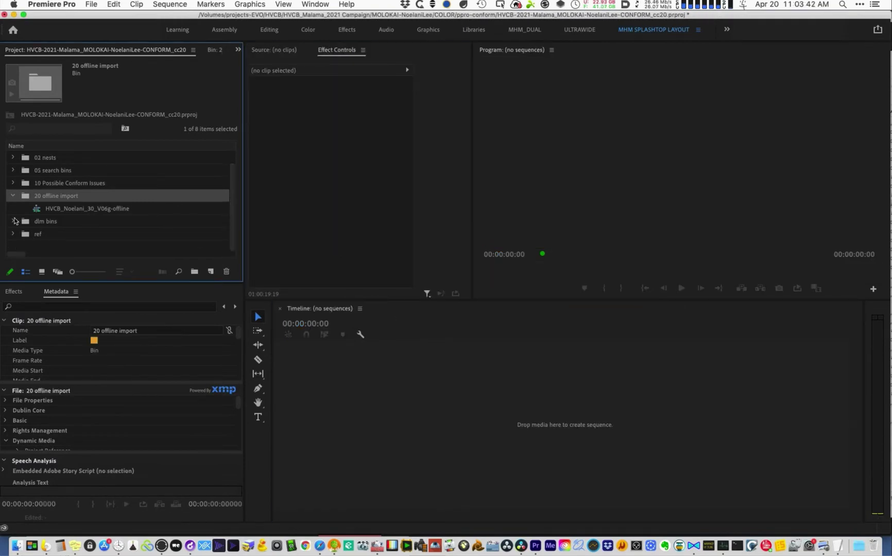
- Check dlm bins in the CONFORM project, then open HVCB_Noelani_30_V06g-offline in the timeline
{"action": "left_click", "coordinate": [13, 221]}
{"action": "left_click", "coordinate": [67, 223]}
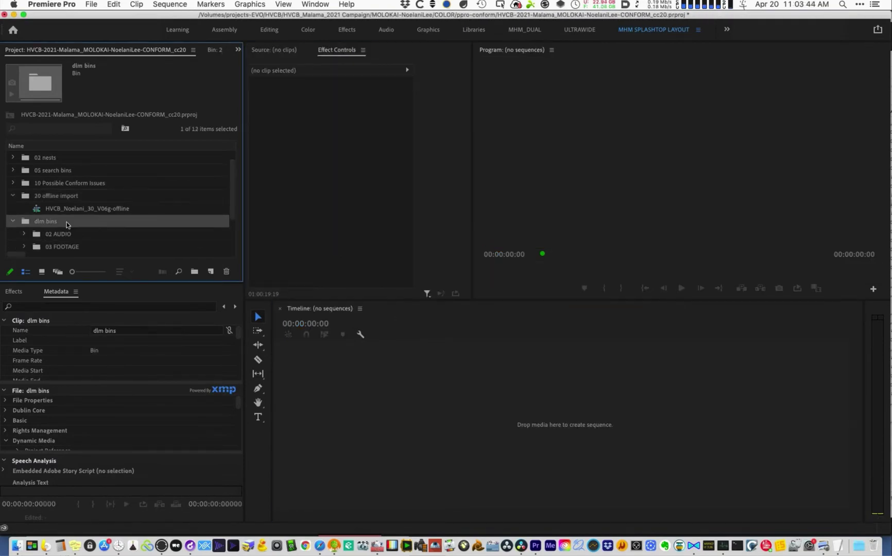
{"action": "left_click", "coordinate": [12, 221]}
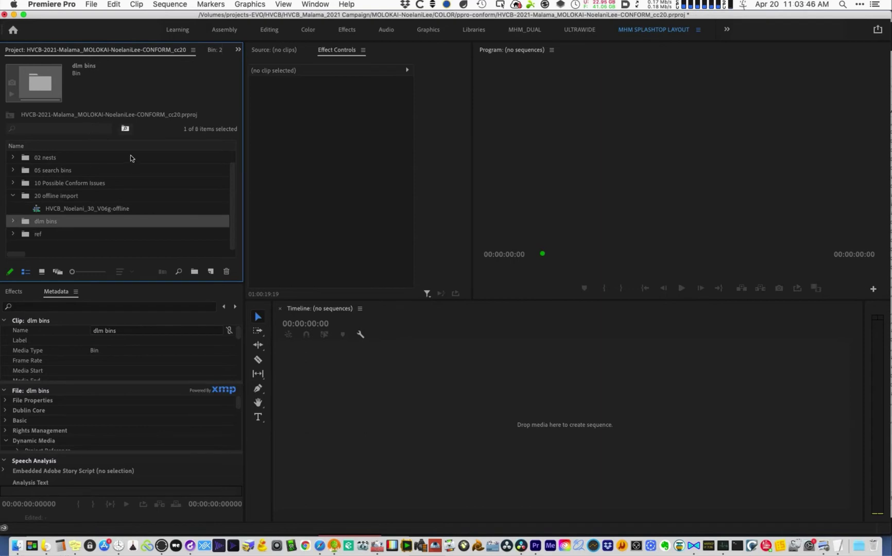
{"action": "left_click", "coordinate": [105, 209]}
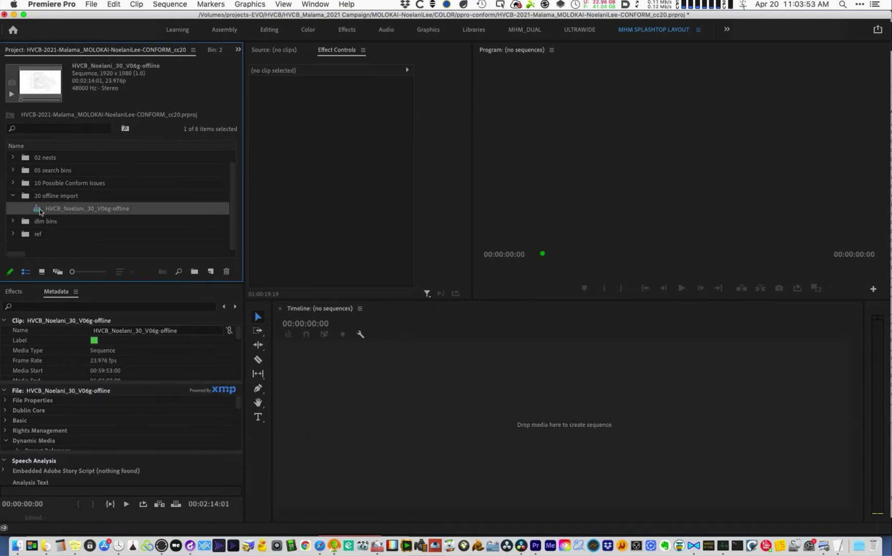
{"action": "left_click", "coordinate": [19, 548]}
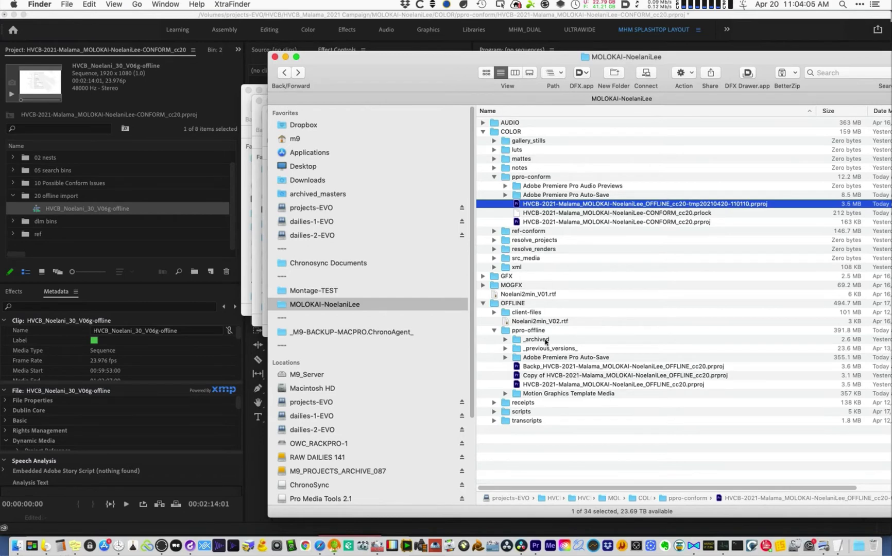
{"action": "left_click", "coordinate": [90, 243]}
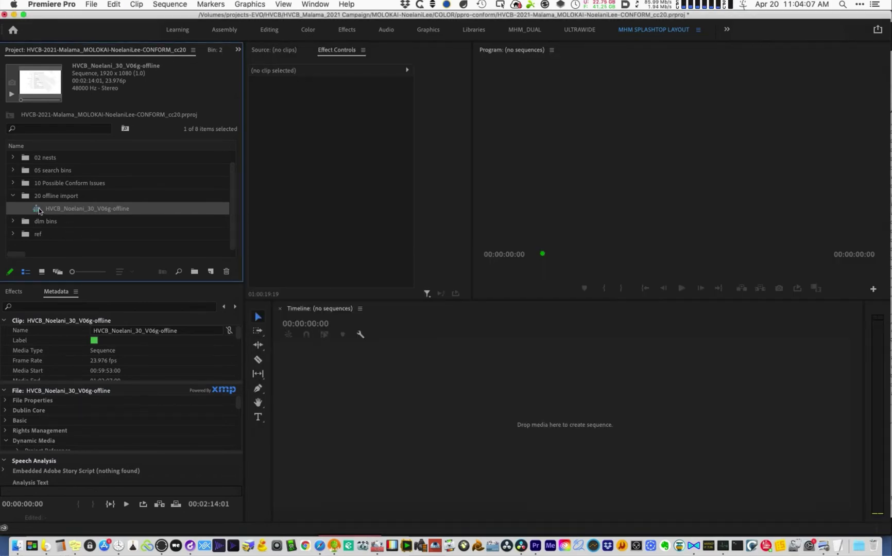
{"action": "double_click", "coordinate": [38, 209]}
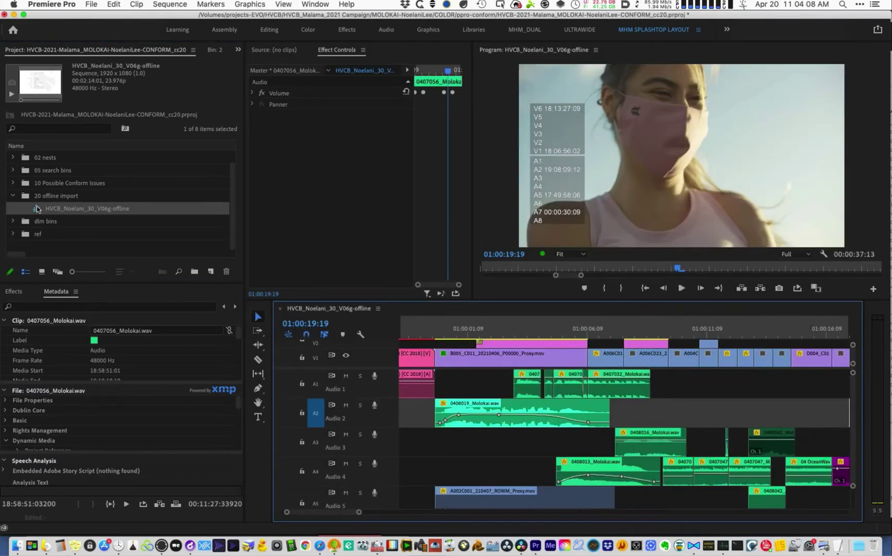
- Set the export to match sequence settings, output HVCB_Noelani_30_V06g-offline.mov as ProRes 422 Proxy, 23.976 fps
{"action": "left_click", "coordinate": [465, 330]}
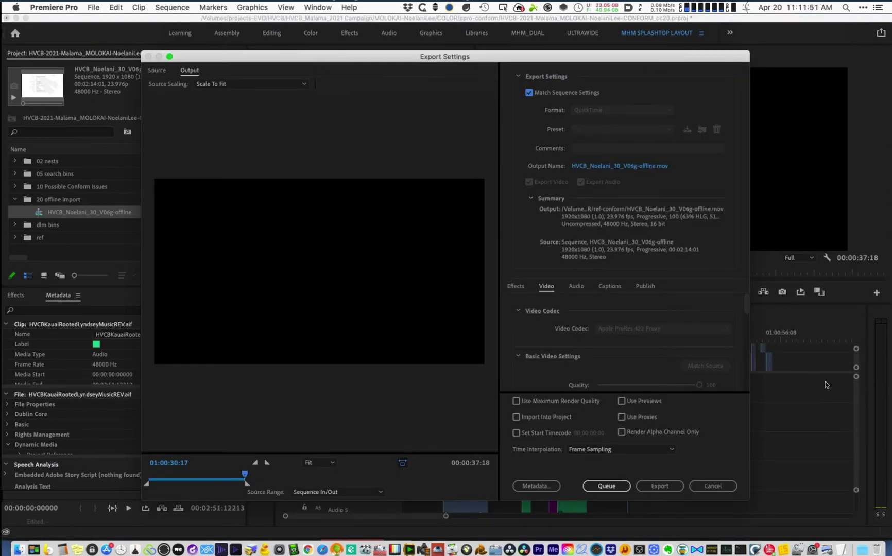
{"action": "left_click_drag", "start_coordinate": [556, 54], "coordinate": [584, 45]}
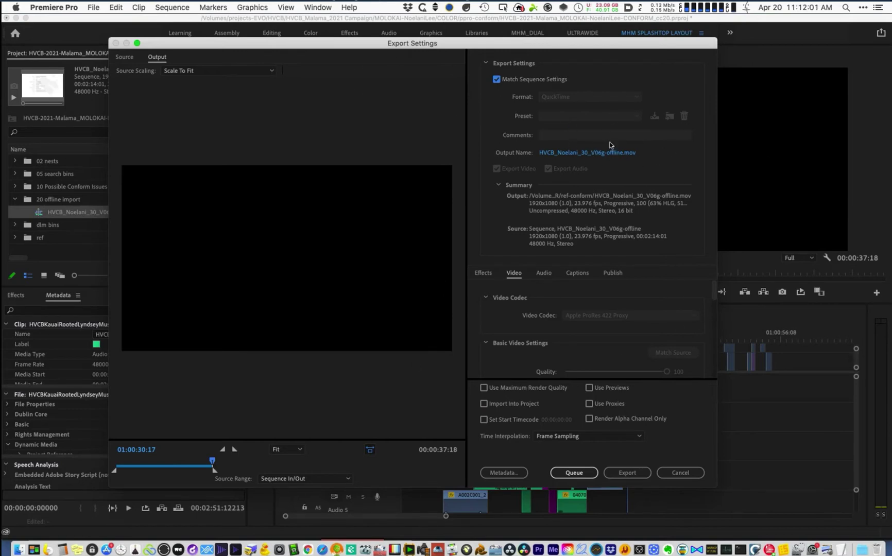
{"action": "left_click", "coordinate": [593, 153]}
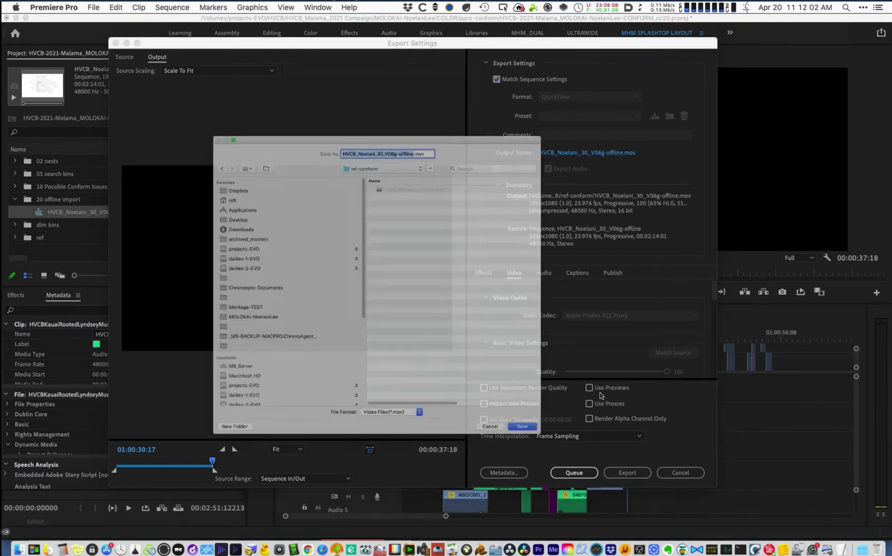
{"action": "left_click", "coordinate": [551, 486]}
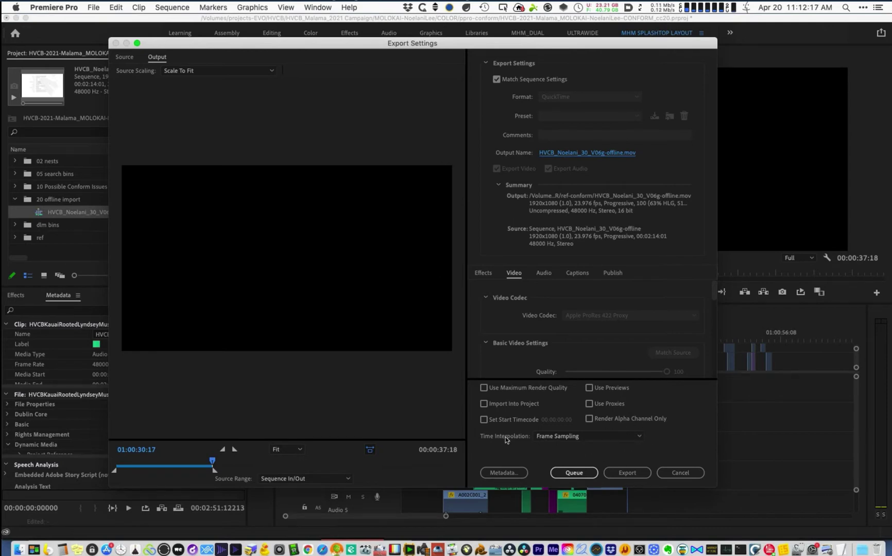
- Keep Frame Sampling as the export's time interpolation
{"action": "left_click", "coordinate": [584, 436]}
{"action": "left_click", "coordinate": [594, 453]}
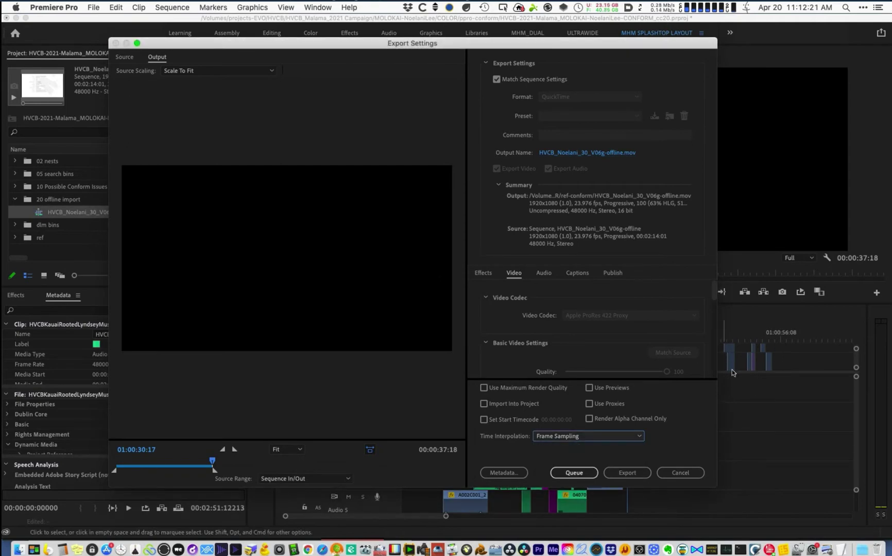
{"action": "left_click_drag", "start_coordinate": [499, 45], "coordinate": [279, 67]}
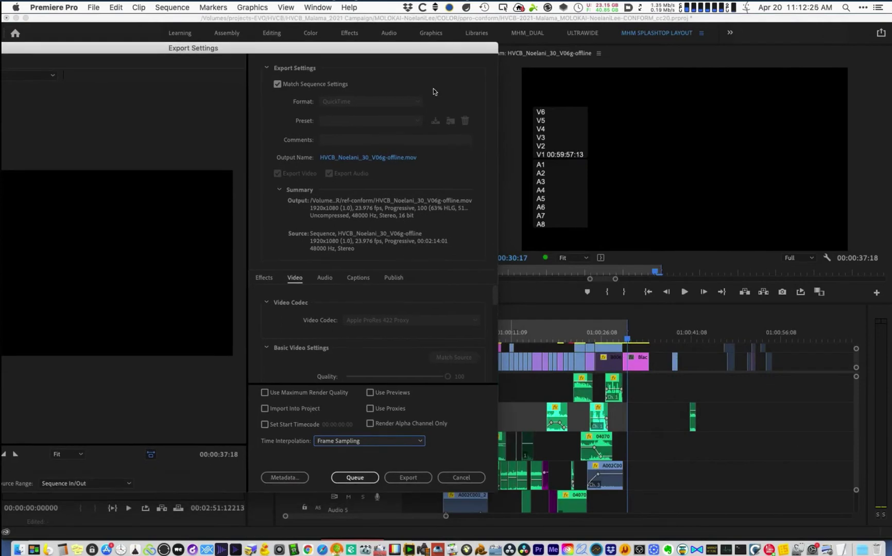
{"action": "left_click_drag", "start_coordinate": [628, 27], "coordinate": [641, 23]}
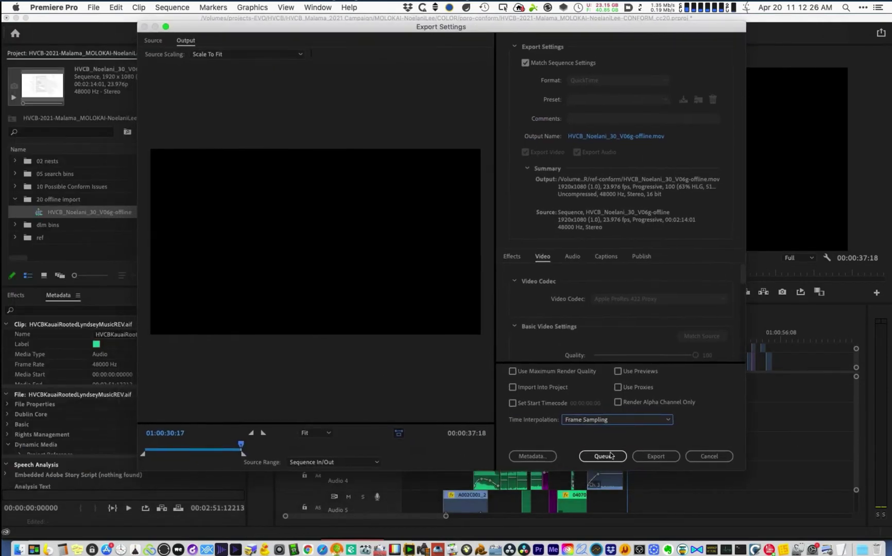
{"action": "left_click", "coordinate": [600, 421]}
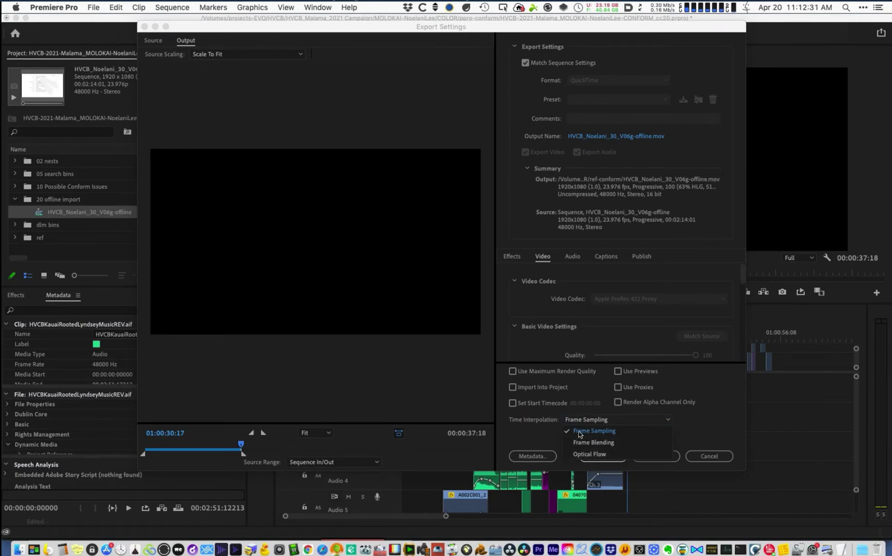
{"action": "left_click", "coordinate": [715, 426]}
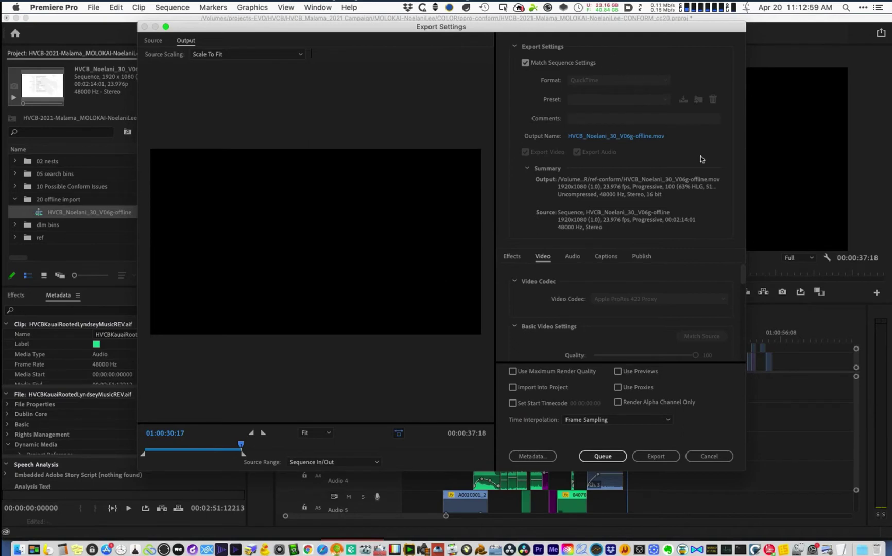
- Browse the export save location to the COLOR folder and its ref-conform subfolder
{"action": "left_click", "coordinate": [644, 137]}
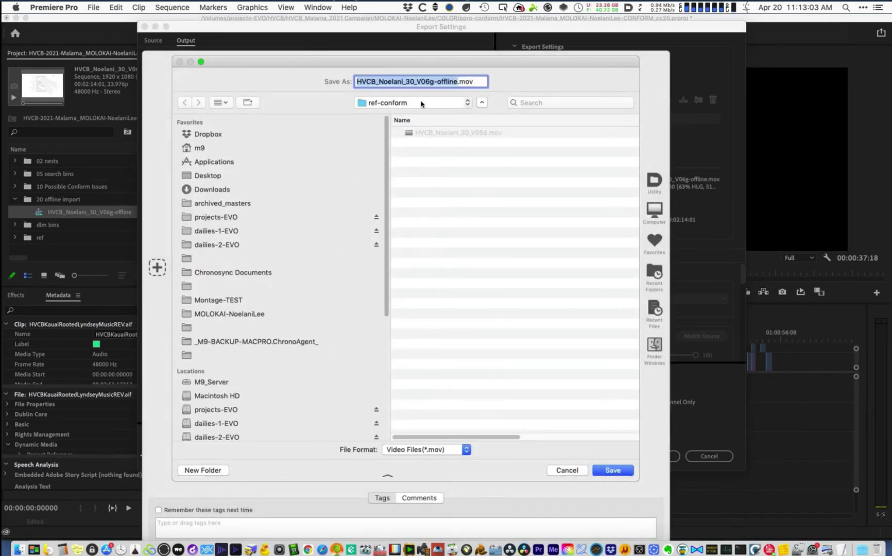
{"action": "left_click", "coordinate": [414, 103]}
{"action": "mouse_move", "coordinate": [421, 121]}
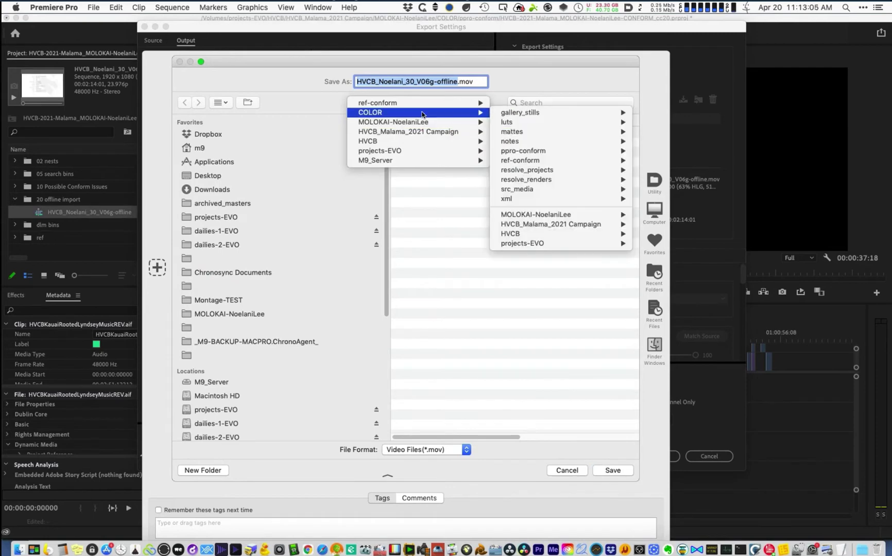
{"action": "left_click", "coordinate": [421, 113]}
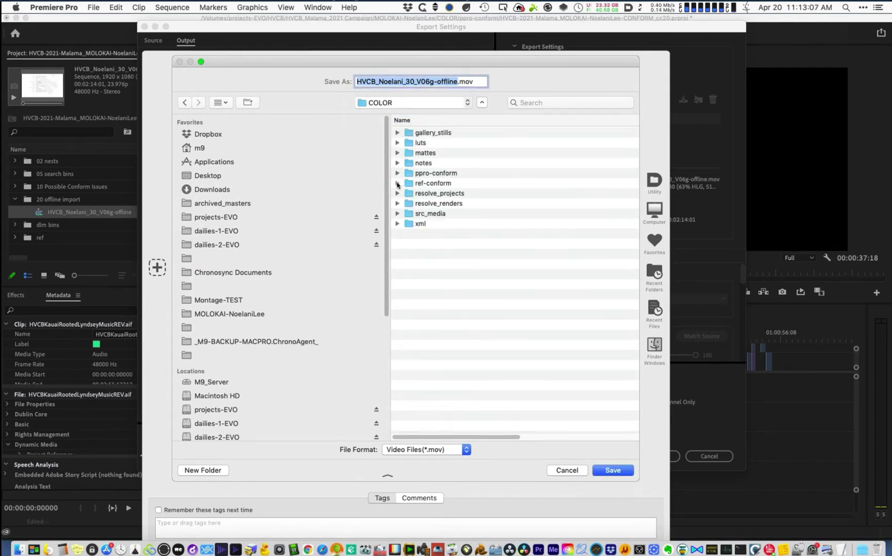
{"action": "left_click", "coordinate": [398, 184]}
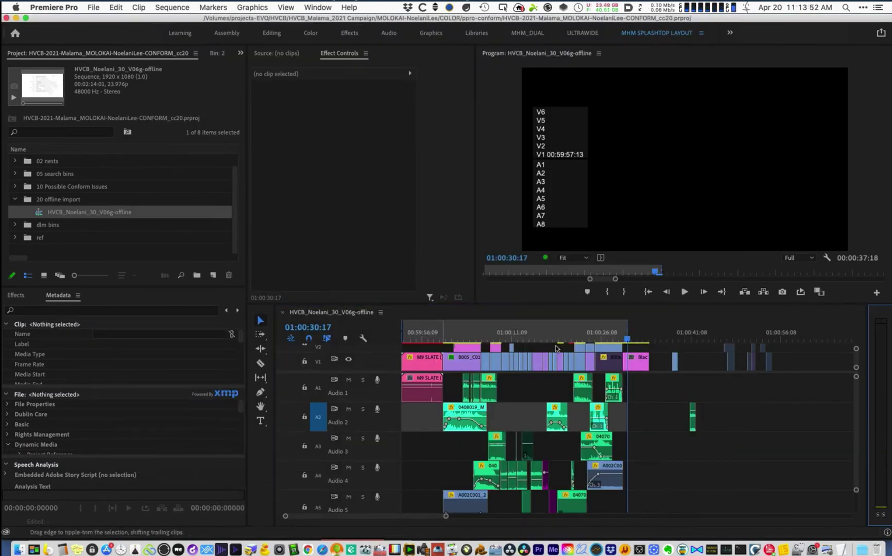
- Select the offline sequence in 20 offline import and enlarge the timeline to show V1–V5
{"action": "left_click", "coordinate": [71, 201]}
{"action": "key", "text": "Down"}
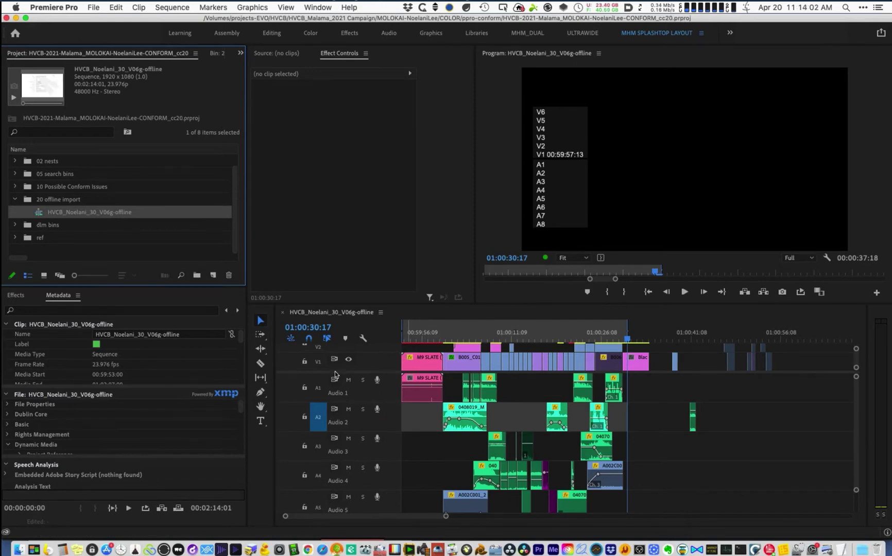
{"action": "left_click_drag", "start_coordinate": [336, 372], "coordinate": [353, 438]}
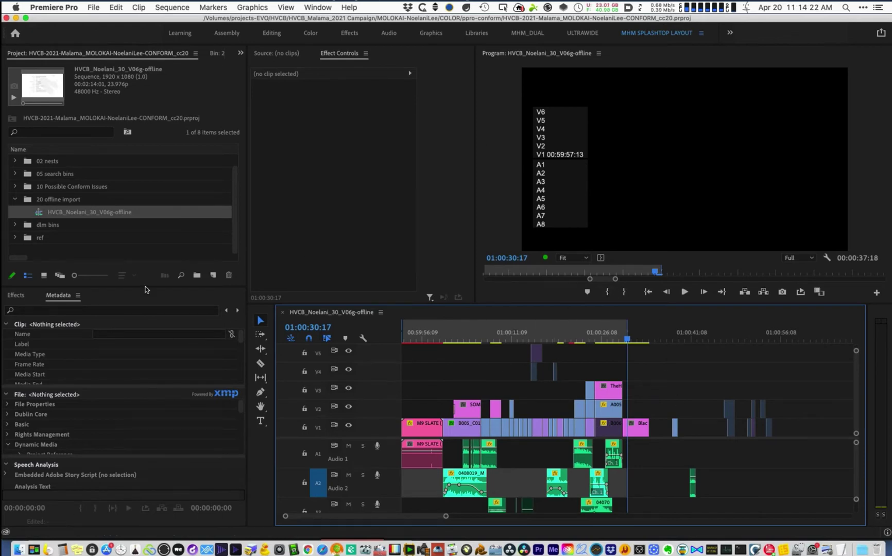
- Duplicate the HVCB_Noelani_30_V06g-offline sequence and move the copy into the 01 to resolve bin
{"action": "left_click", "coordinate": [76, 203]}
{"action": "left_click", "coordinate": [80, 212]}
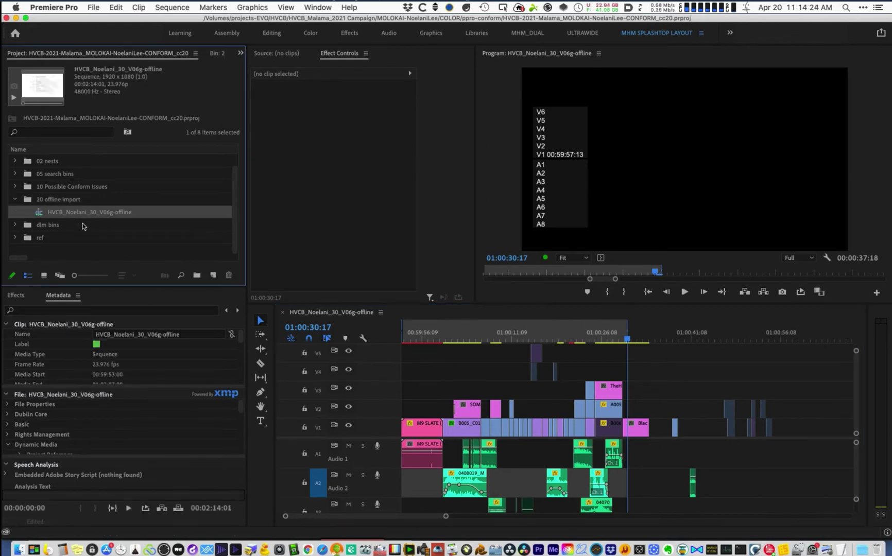
{"action": "key", "text": "super+shift+slash"}
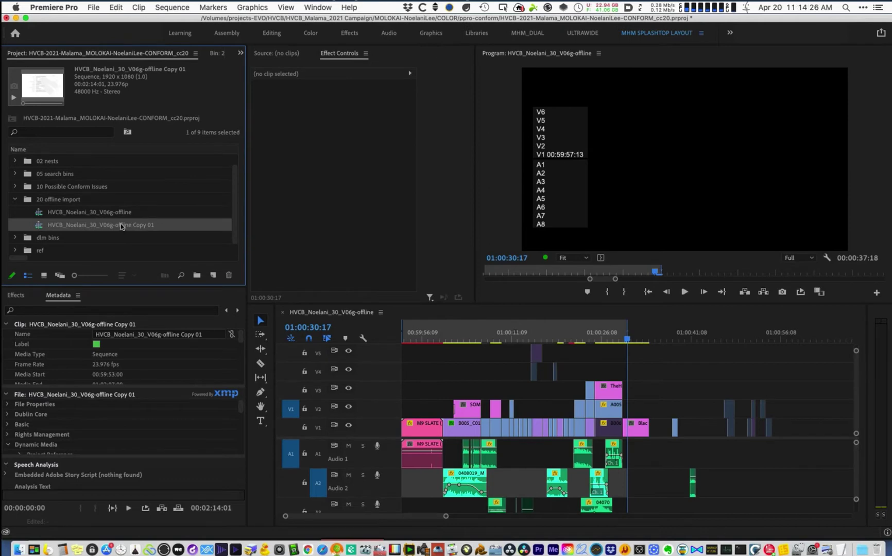
{"action": "scroll", "coordinate": [229, 156], "scroll_direction": "up", "scroll_amount": 1}
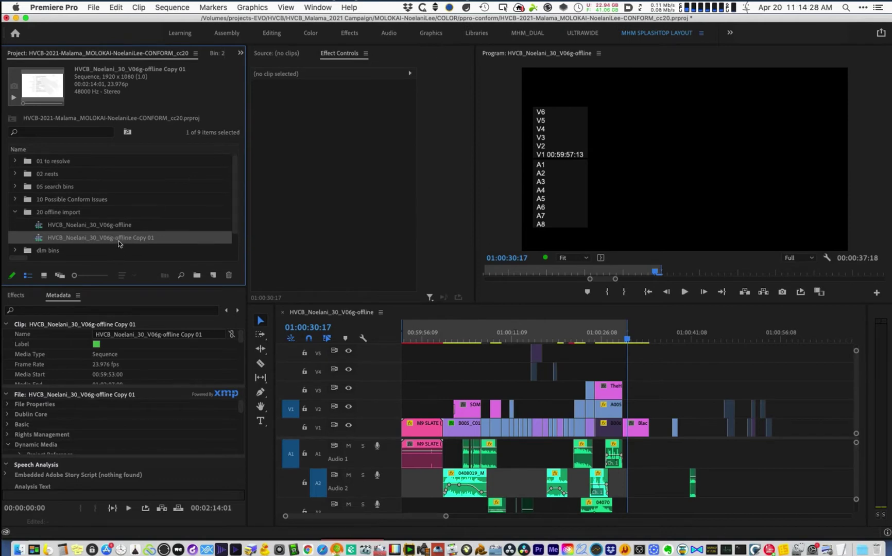
{"action": "left_click_drag", "start_coordinate": [73, 178], "coordinate": [57, 166]}
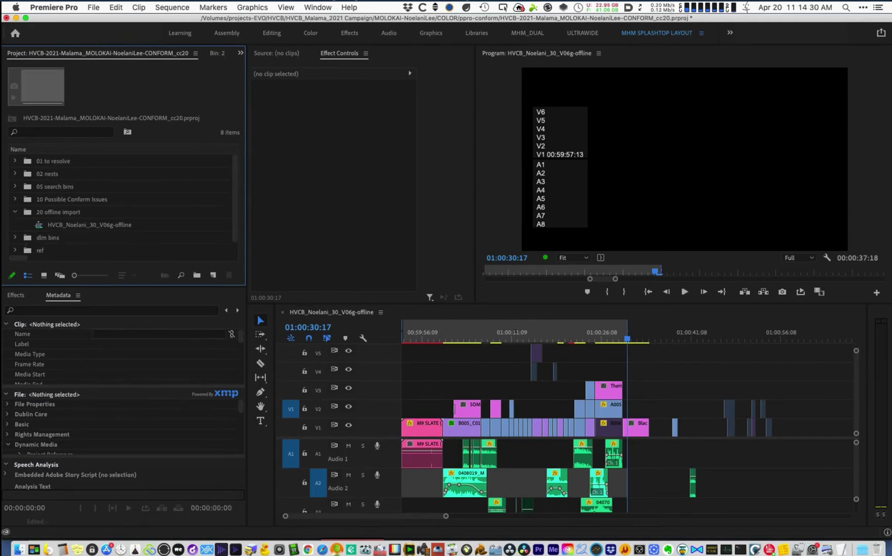
{"action": "left_click", "coordinate": [14, 162]}
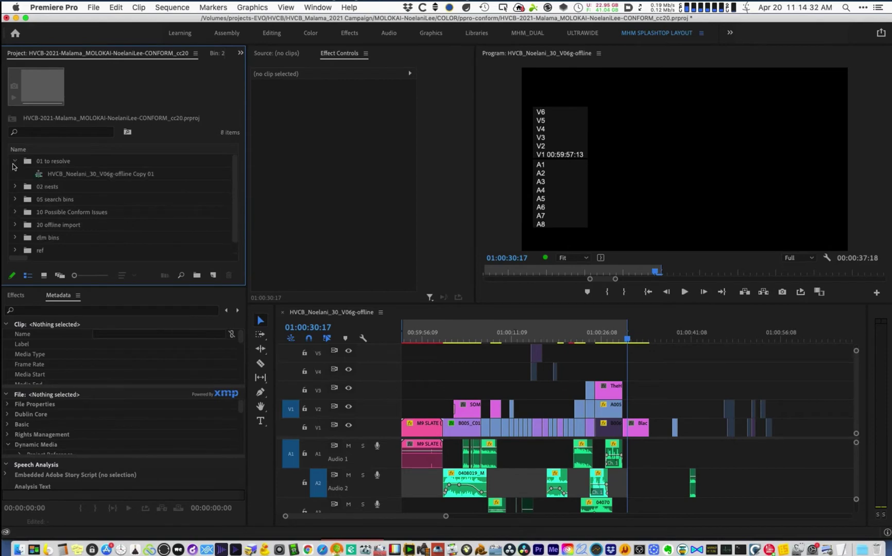
- Open the copy and rename it HVCB_Noelani_30_V06g-TORESOLVE
{"action": "double_click", "coordinate": [122, 172]}
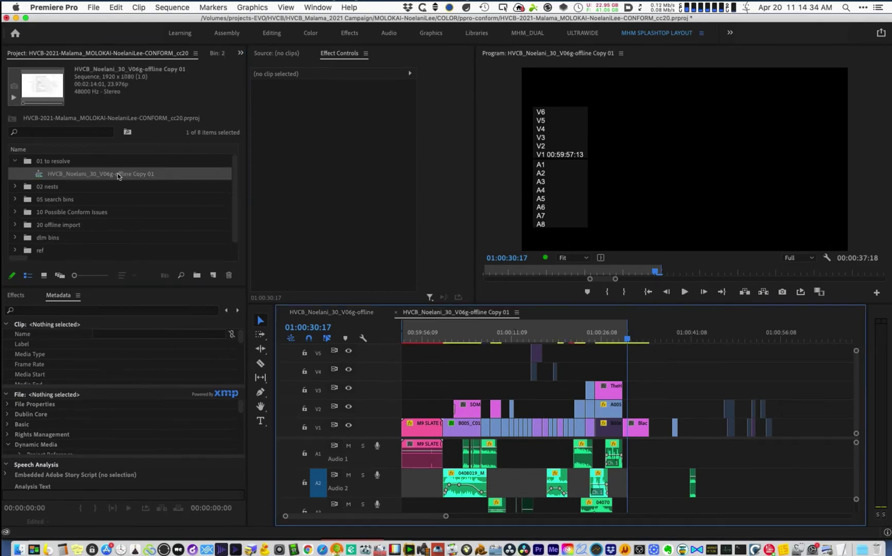
{"action": "left_click", "coordinate": [121, 174]}
{"action": "left_click", "coordinate": [124, 175]}
{"action": "left_click_drag", "start_coordinate": [116, 175], "coordinate": [170, 178]}
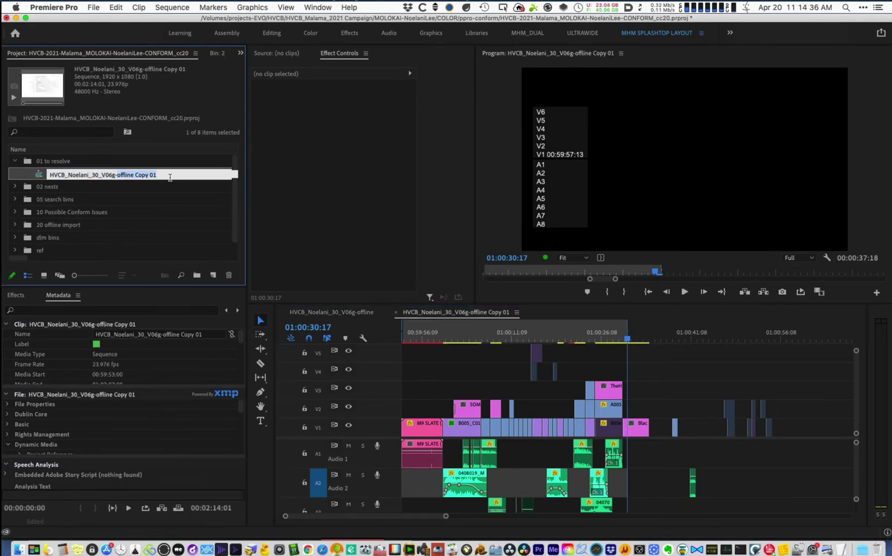
{"action": "type", "text": "TORESOLVE"}
{"action": "key", "text": "super+Left"}
{"action": "left_click", "coordinate": [58, 161]}
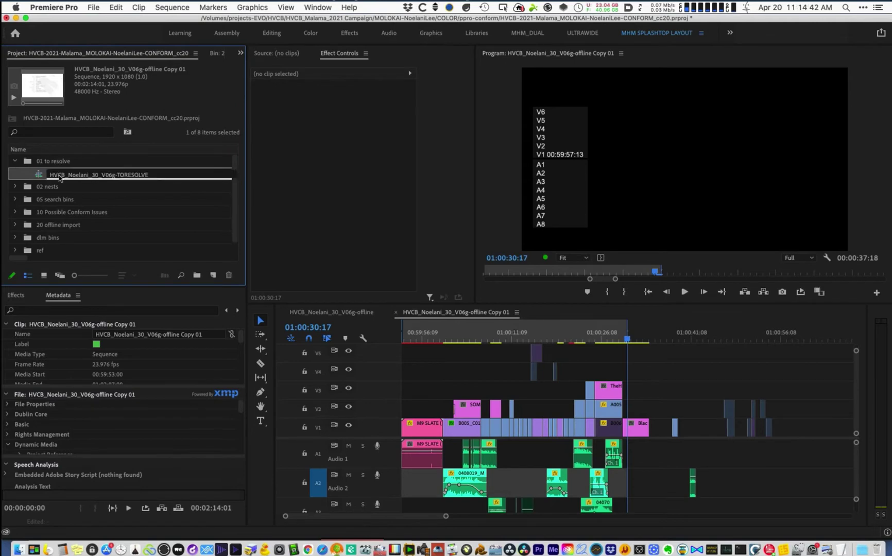
- Lock tracks V1–V5 and A1–A3 in the offline sequence
{"action": "left_click", "coordinate": [318, 312]}
{"action": "left_click", "coordinate": [304, 427]}
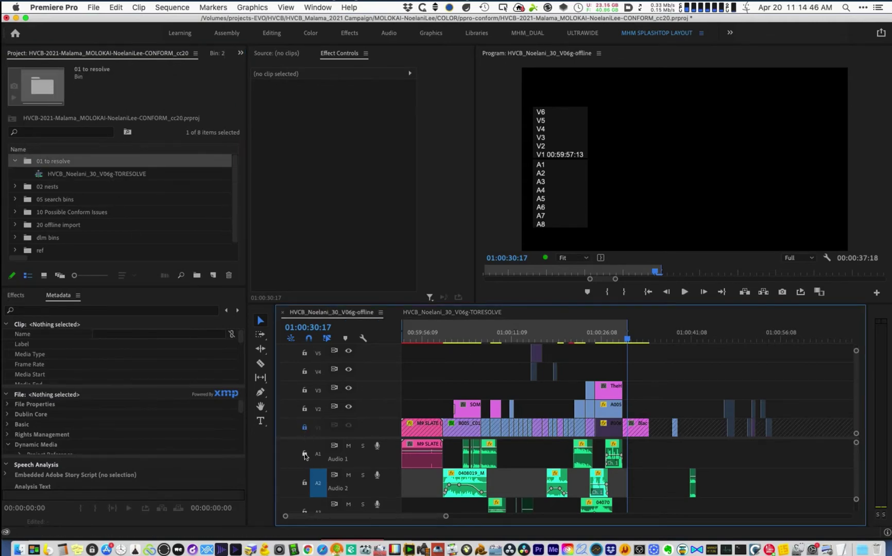
{"action": "left_click", "coordinate": [305, 454]}
{"action": "left_click", "coordinate": [304, 409]}
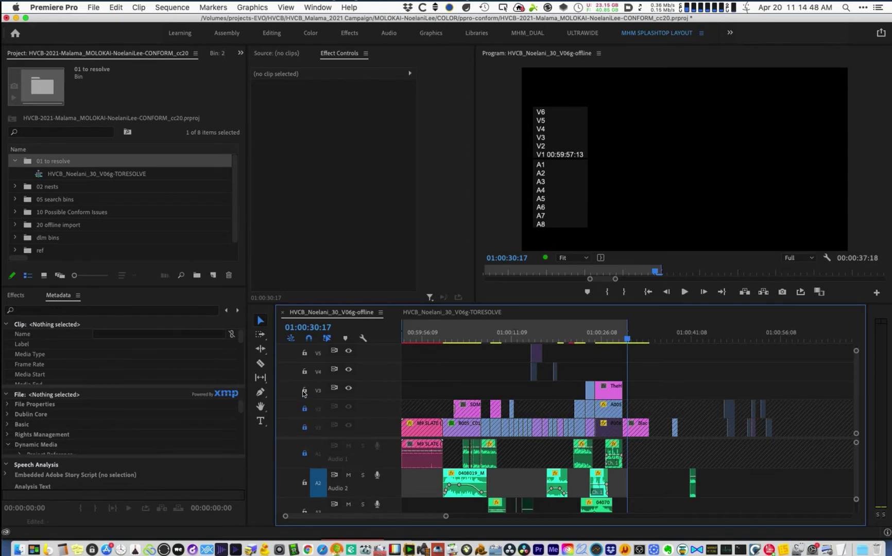
{"action": "left_click", "coordinate": [305, 390], "text": "shift"}
{"action": "left_click", "coordinate": [304, 483]}
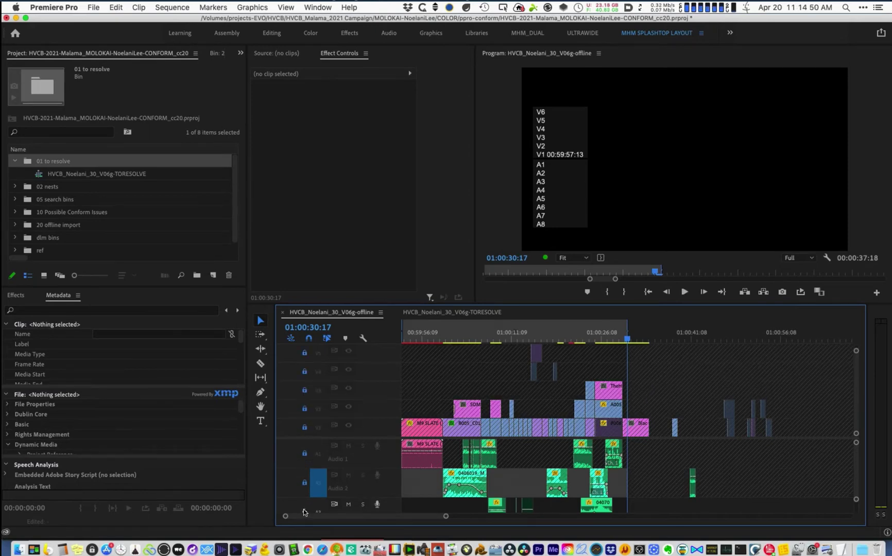
{"action": "left_click", "coordinate": [304, 511]}
- Close the offline sequence and zoom out on the TORESOLVE timeline from its start
{"action": "left_click", "coordinate": [379, 313]}
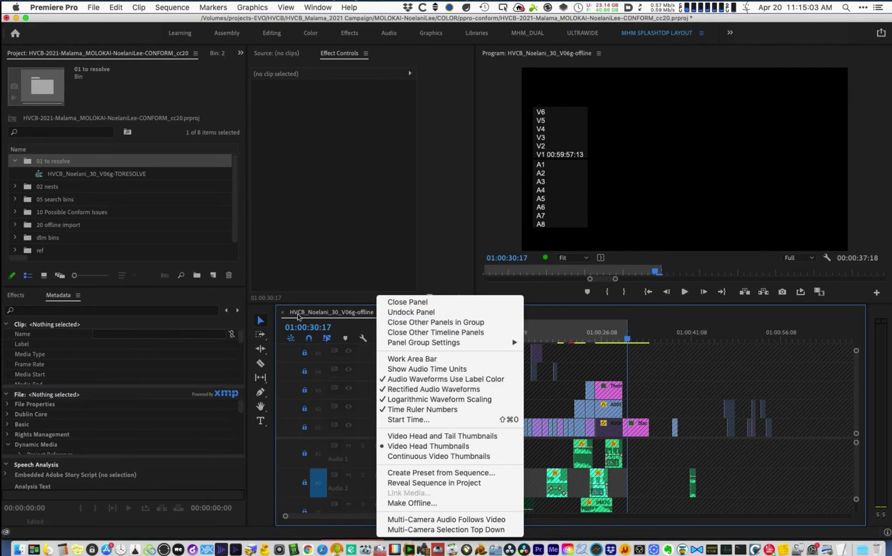
{"action": "left_click", "coordinate": [283, 315]}
{"action": "left_click", "coordinate": [282, 316]}
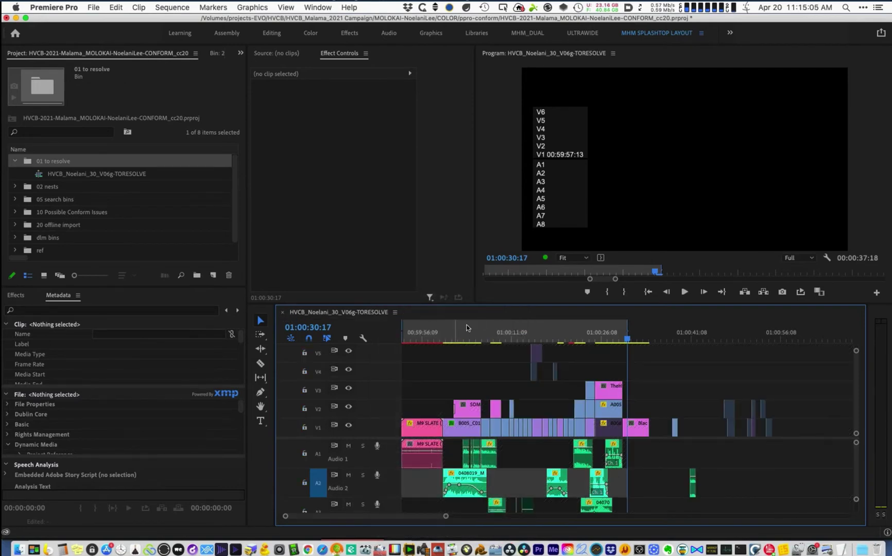
{"action": "left_click", "coordinate": [422, 334]}
{"action": "key", "text": "minus"}
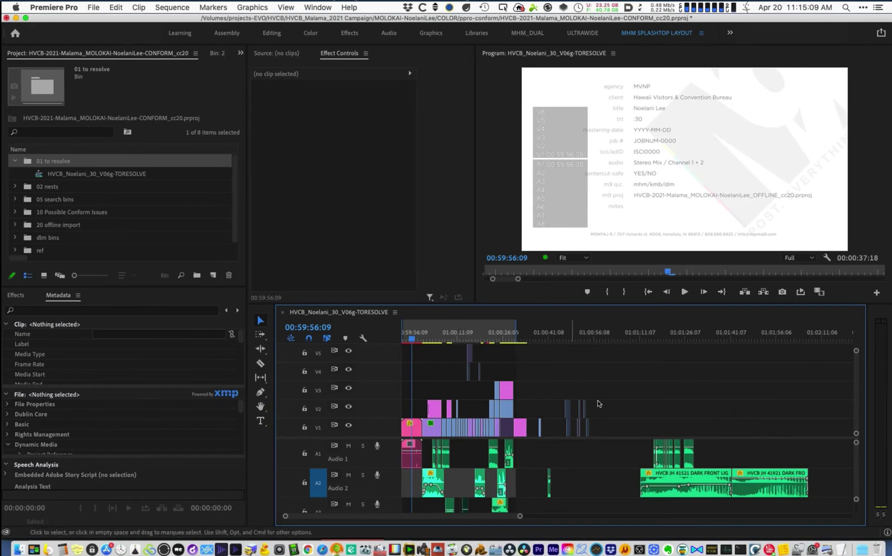
- Delete the stray clips after the end of the spot and the small leftover V1/A2 clips
{"action": "left_click_drag", "start_coordinate": [558, 366], "coordinate": [828, 485]}
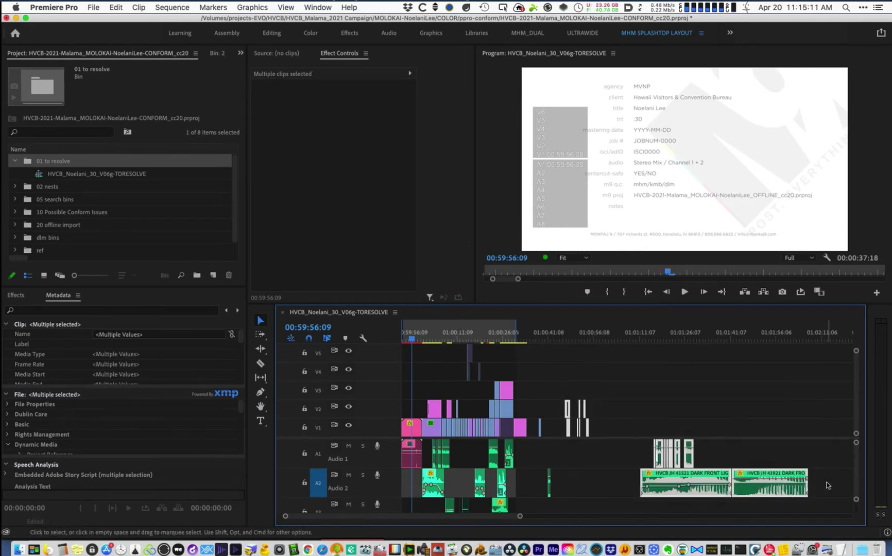
{"action": "key", "text": "Delete"}
{"action": "left_click_drag", "start_coordinate": [586, 399], "coordinate": [531, 498]}
{"action": "key", "text": "Delete"}
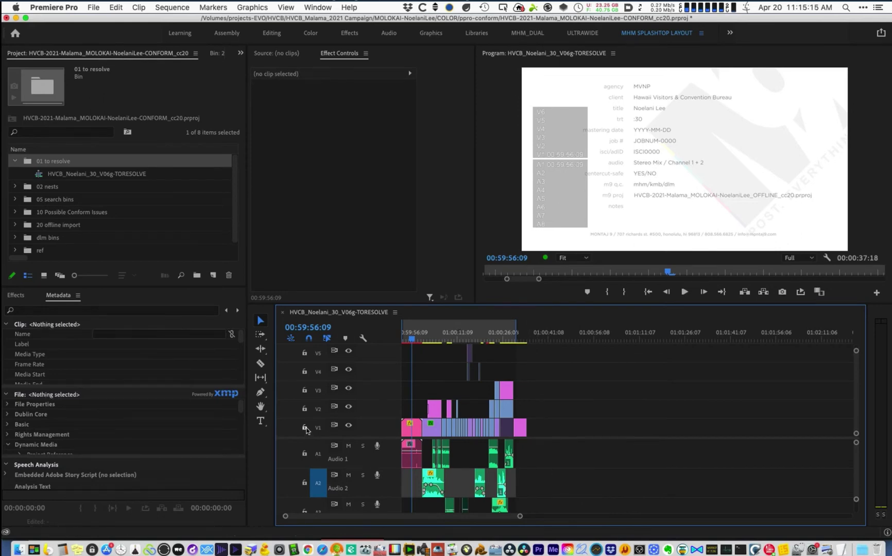
- With video tracks locked, delete all audio clips, then unlock and fit the sequence
{"action": "left_click", "coordinate": [305, 428], "text": "shift"}
{"action": "key", "text": "super+a"}
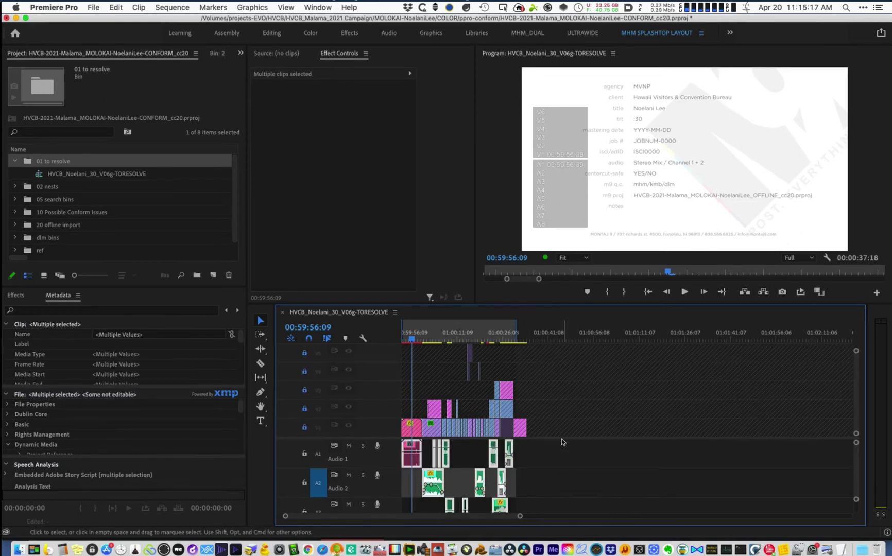
{"action": "key", "text": "Delete"}
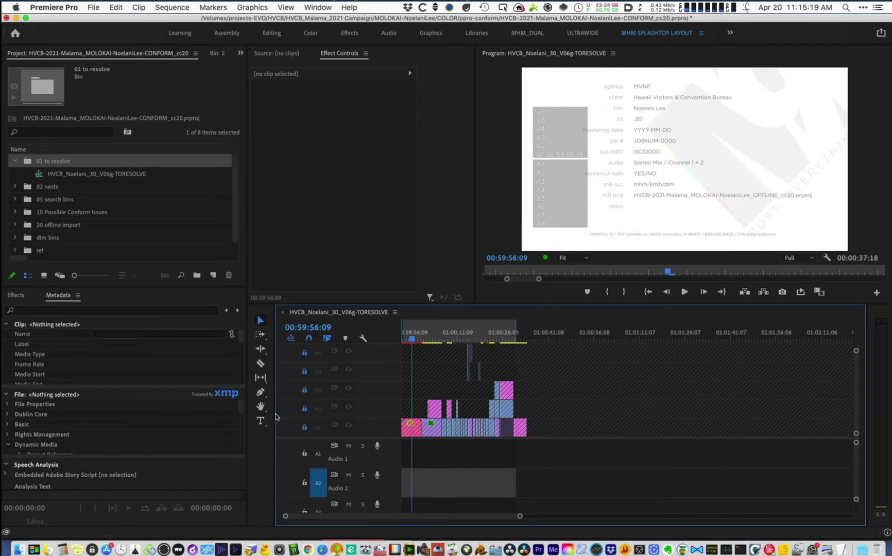
{"action": "left_click", "coordinate": [305, 427], "text": "shift"}
{"action": "key", "text": "backslash"}
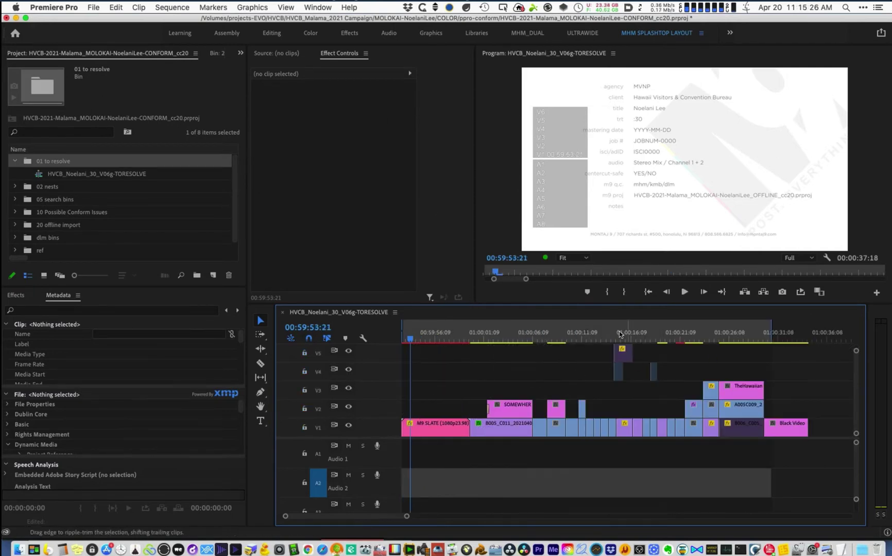
- Delete the opening M9 SLATE clip and park the playhead on the aerial shot at 01:00:03:20
{"action": "left_click", "coordinate": [618, 335]}
{"action": "key", "text": "Right"}
{"action": "left_click_drag", "start_coordinate": [597, 344], "coordinate": [652, 380]}
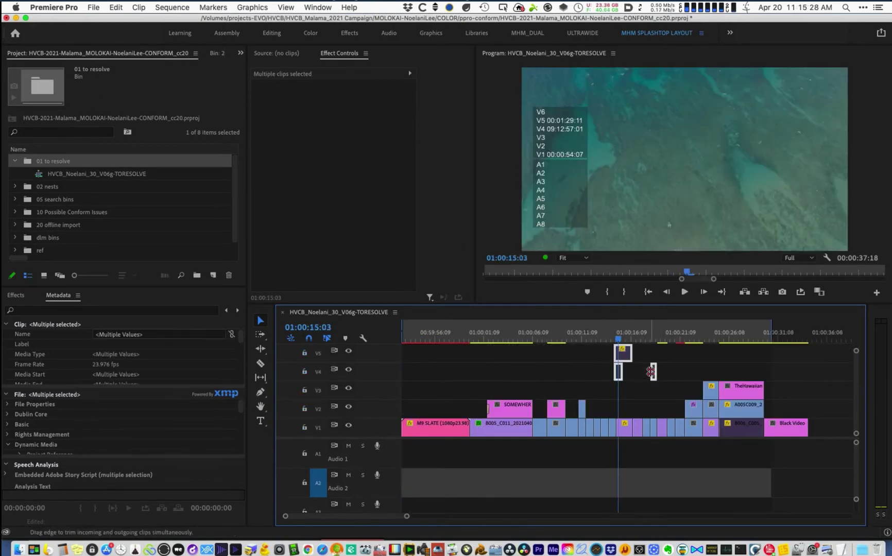
{"action": "left_click", "coordinate": [651, 372]}
{"action": "left_click", "coordinate": [427, 336]}
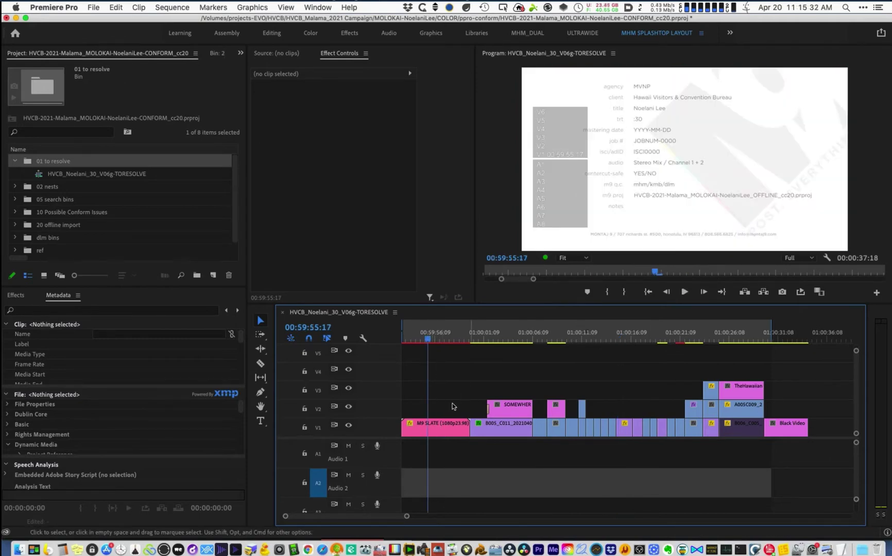
{"action": "left_click", "coordinate": [442, 431]}
{"action": "key", "text": "Delete"}
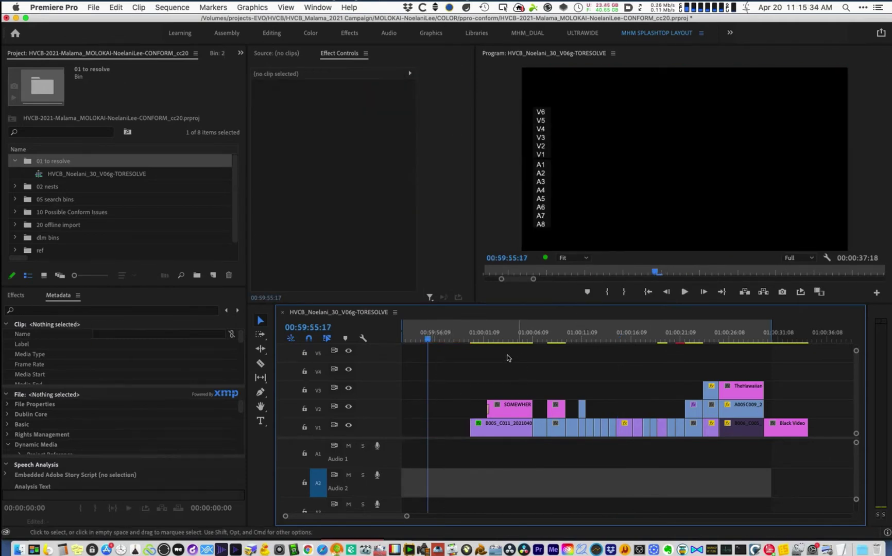
{"action": "left_click", "coordinate": [509, 335]}
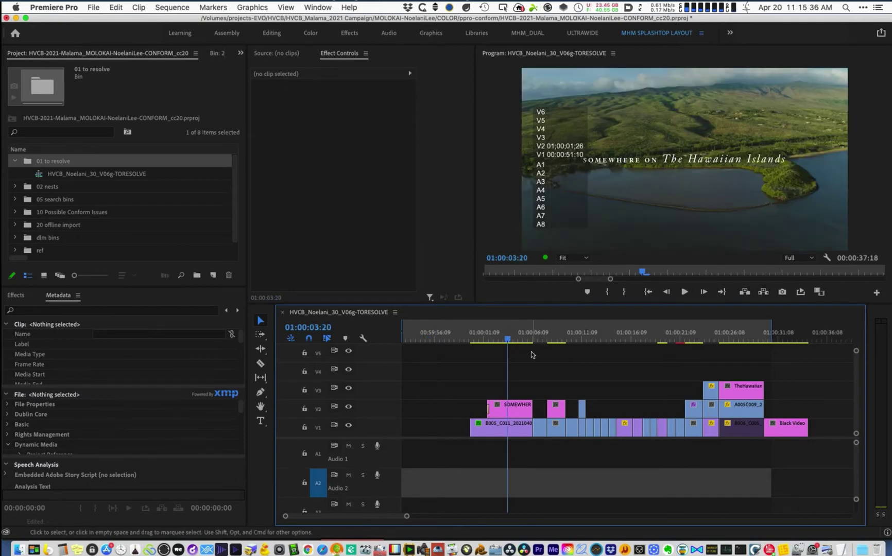
- Find all clips whose Media Type contains 'Sti' and delete those still-image clips
{"action": "key", "text": "super+f"}
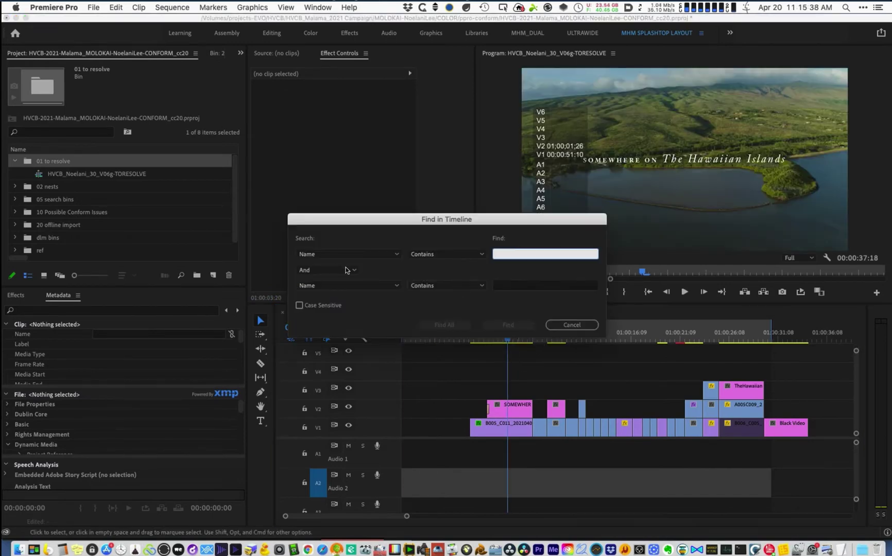
{"action": "left_click", "coordinate": [348, 255]}
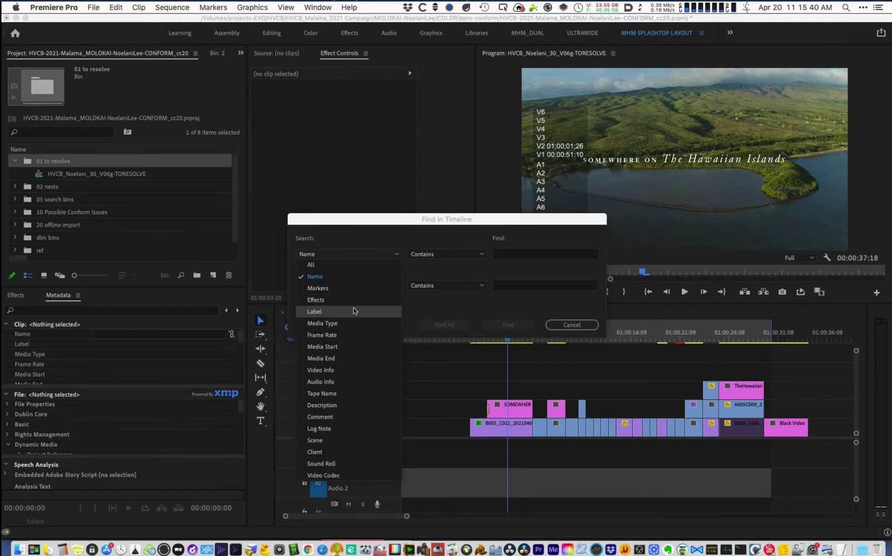
{"action": "left_click", "coordinate": [322, 324]}
{"action": "left_click", "coordinate": [518, 254]}
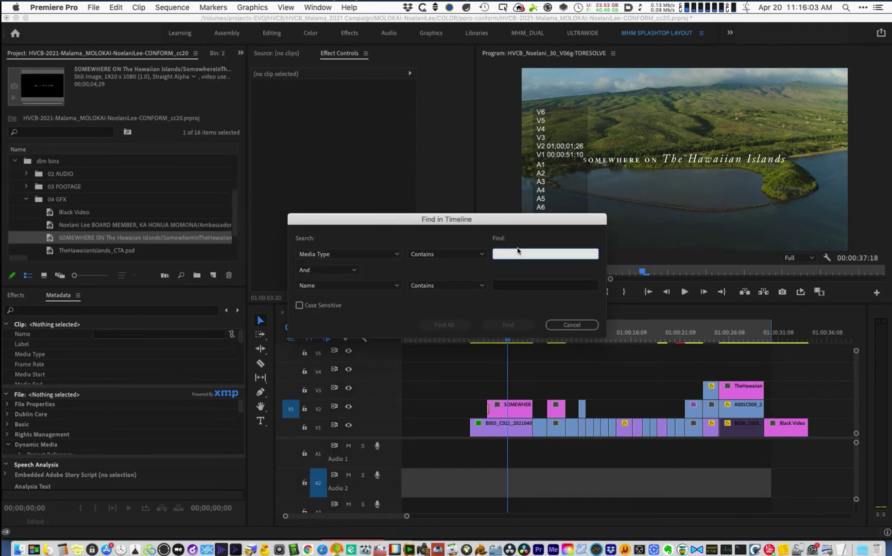
{"action": "type", "text": "Still"}
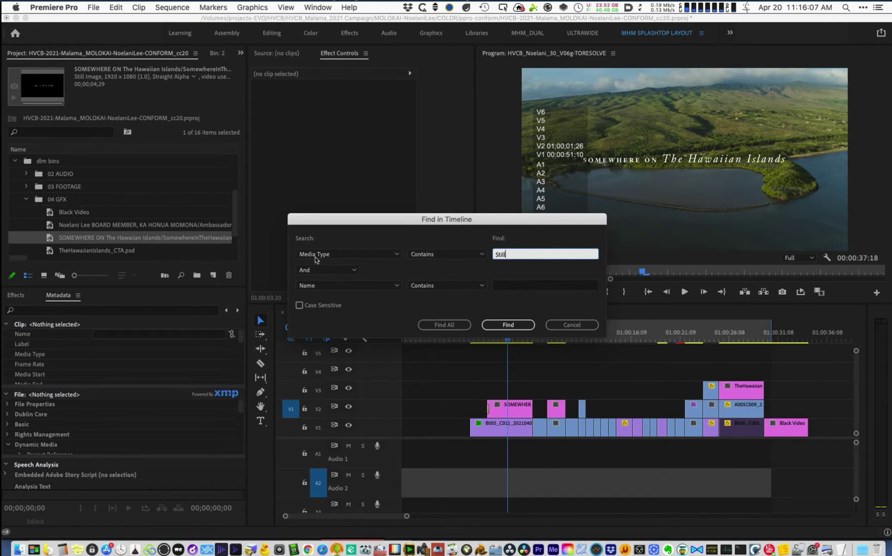
{"action": "left_click", "coordinate": [445, 325]}
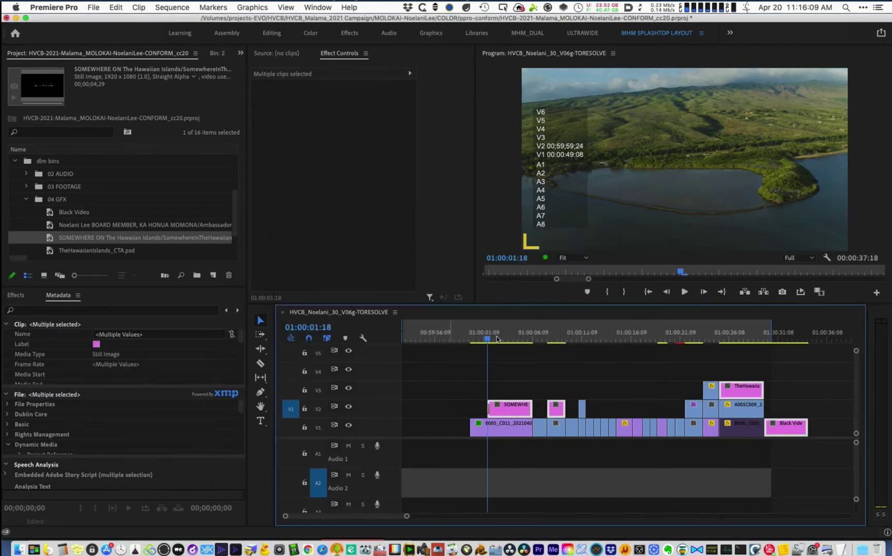
{"action": "key", "text": "Delete"}
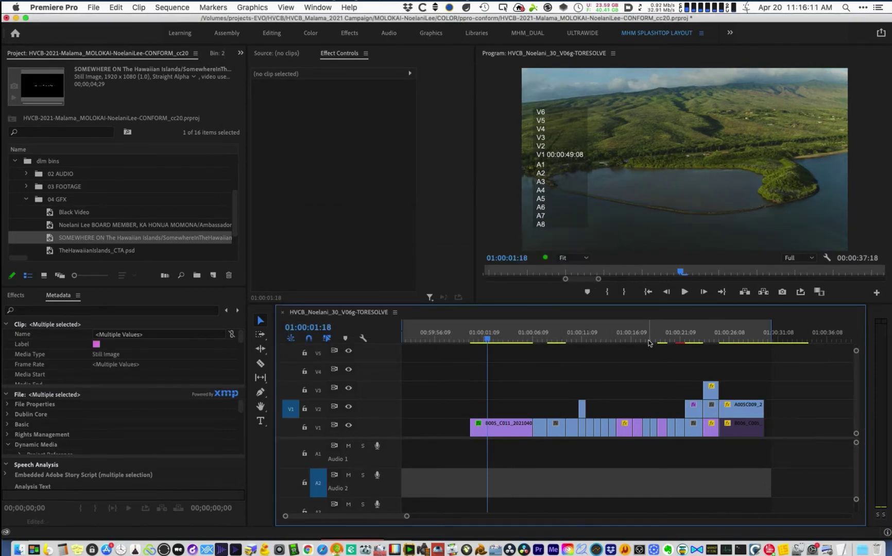
- Compare the stacked shoreline and water shots by toggling the A004C056 clip on V2 off and on
{"action": "left_click", "coordinate": [741, 341]}
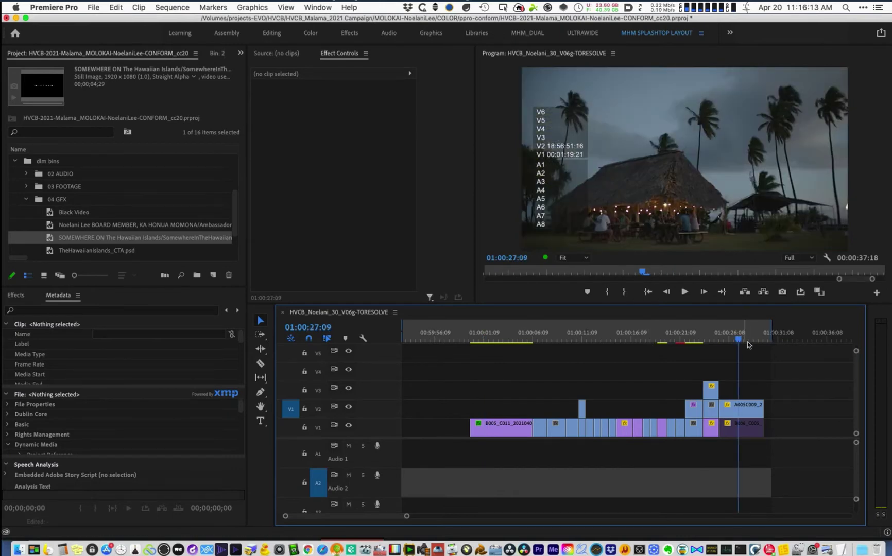
{"action": "left_click", "coordinate": [578, 340]}
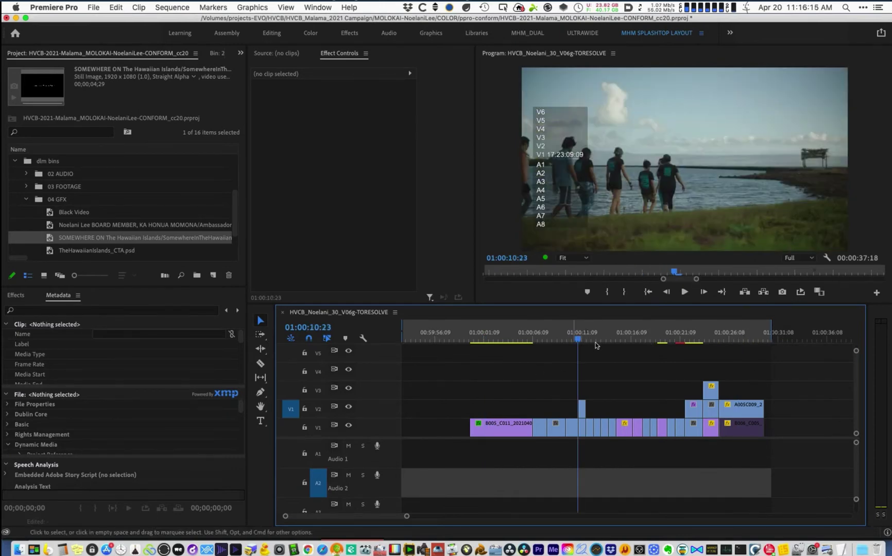
{"action": "key", "text": "="}
{"action": "key", "text": "="}
{"action": "key", "text": "="}
{"action": "left_click", "coordinate": [657, 337]}
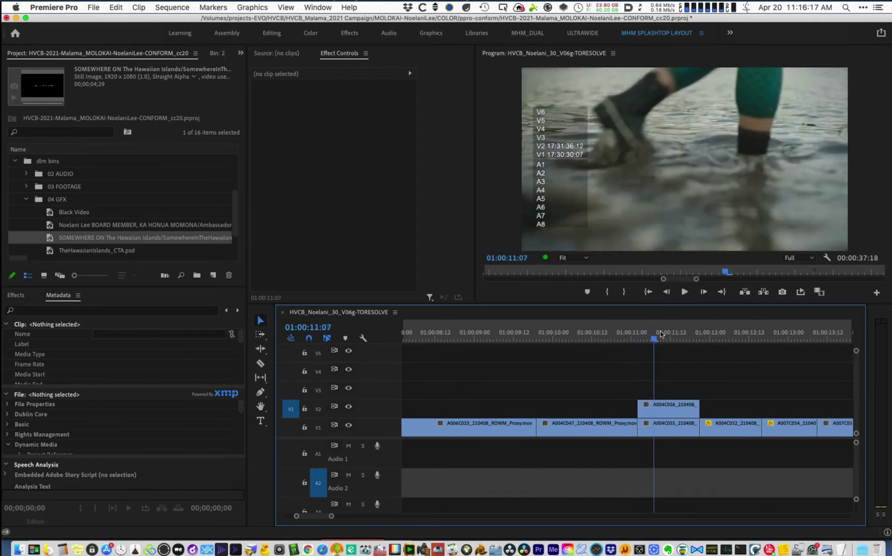
{"action": "left_click", "coordinate": [665, 426]}
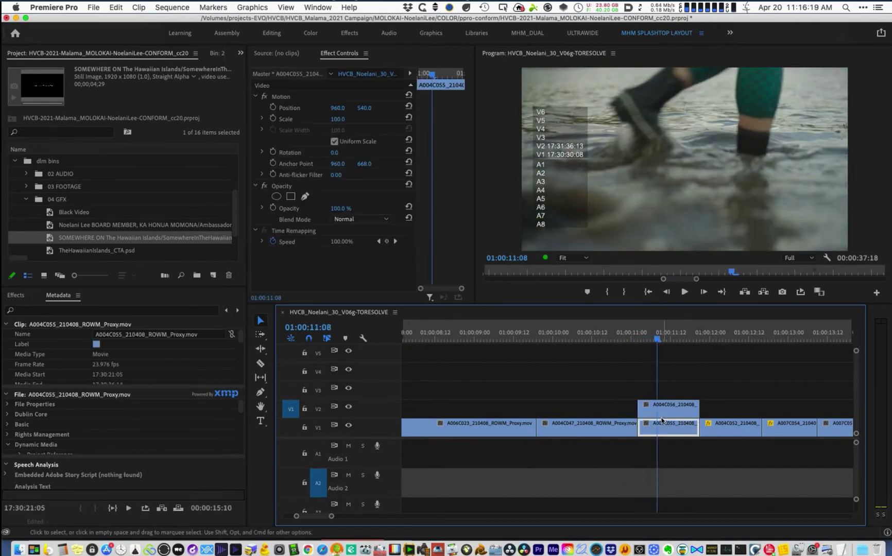
{"action": "left_click", "coordinate": [678, 407]}
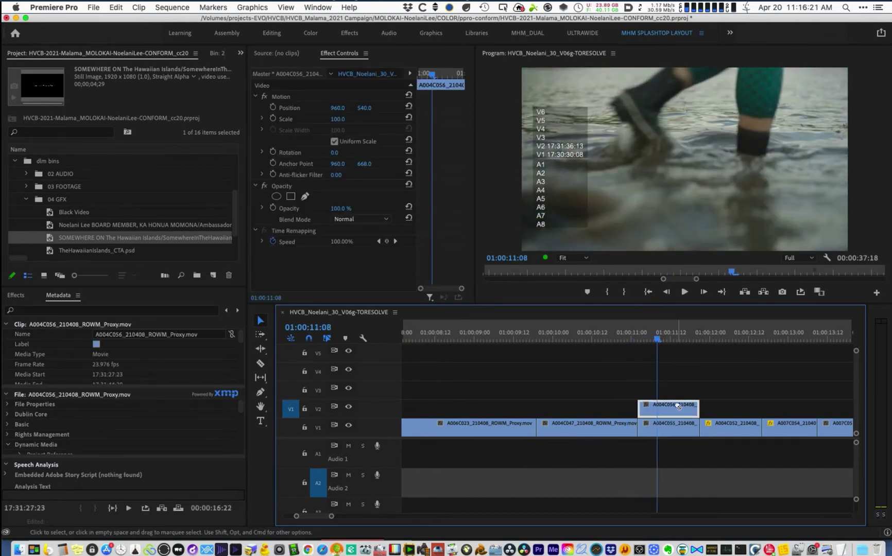
{"action": "key", "text": "super+shift+e"}
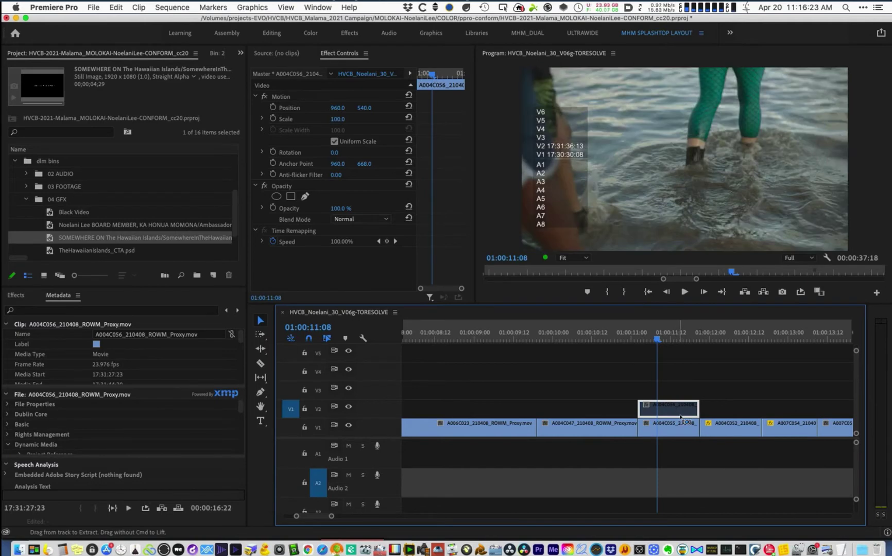
{"action": "key", "text": "super+shift+e"}
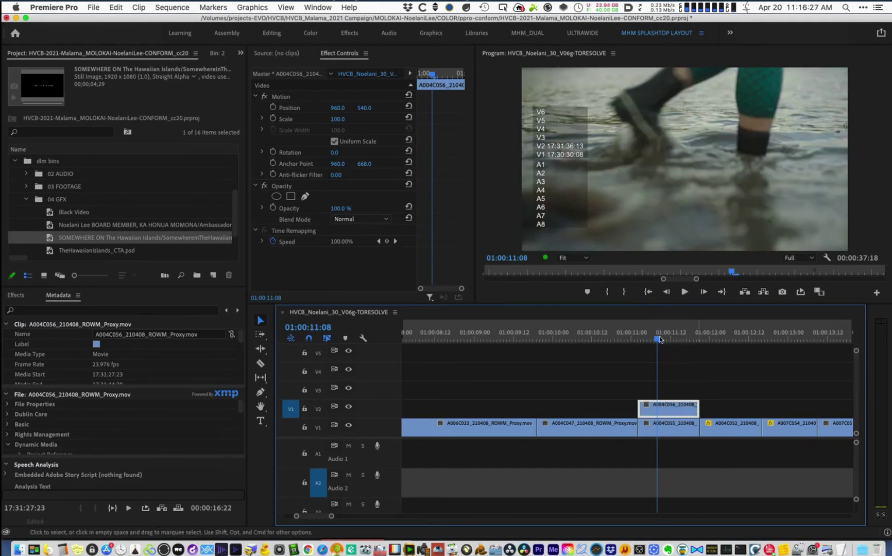
- Move A004C056 from V2 down onto V1, then select the A005C012 and A005C017 night-scene clips
{"action": "key", "text": "minus"}
{"action": "left_click", "coordinate": [657, 374]}
{"action": "left_click_drag", "start_coordinate": [657, 381], "coordinate": [655, 411]}
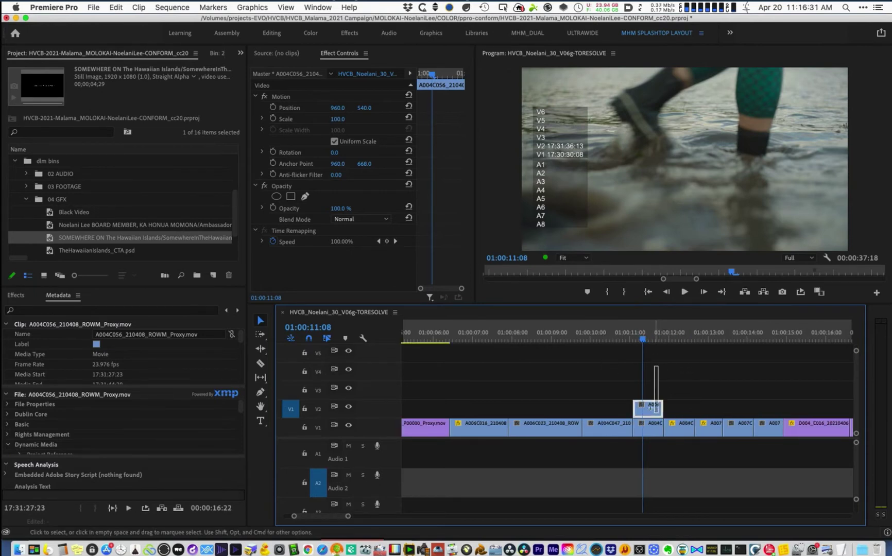
{"action": "key", "text": "alt+Down"}
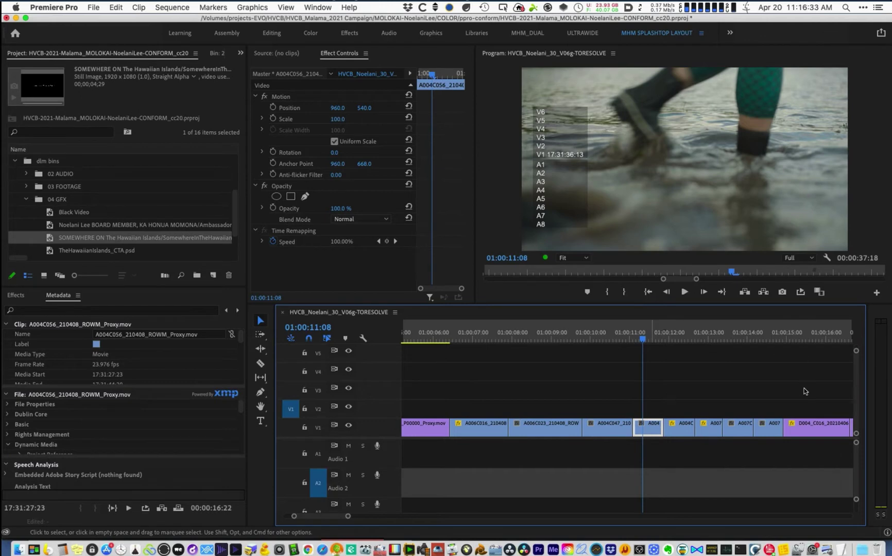
{"action": "key", "text": "minus"}
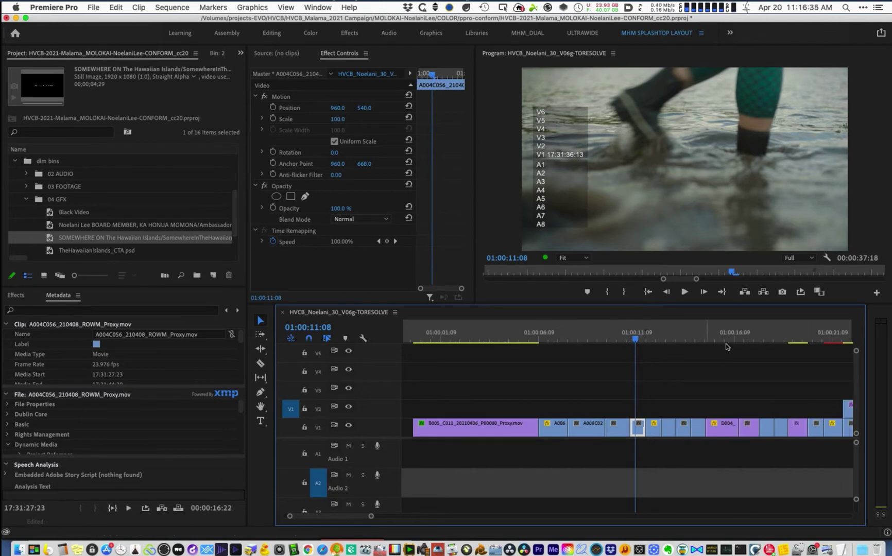
{"action": "key", "text": "minus"}
{"action": "left_click", "coordinate": [689, 342]}
{"action": "key", "text": "equal"}
{"action": "key", "text": "equal"}
{"action": "key", "text": "equal"}
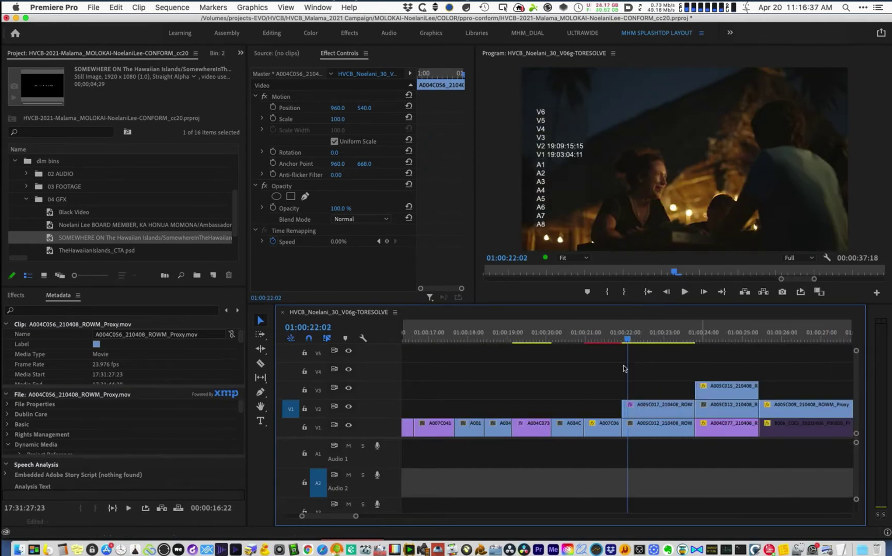
{"action": "left_click", "coordinate": [663, 433]}
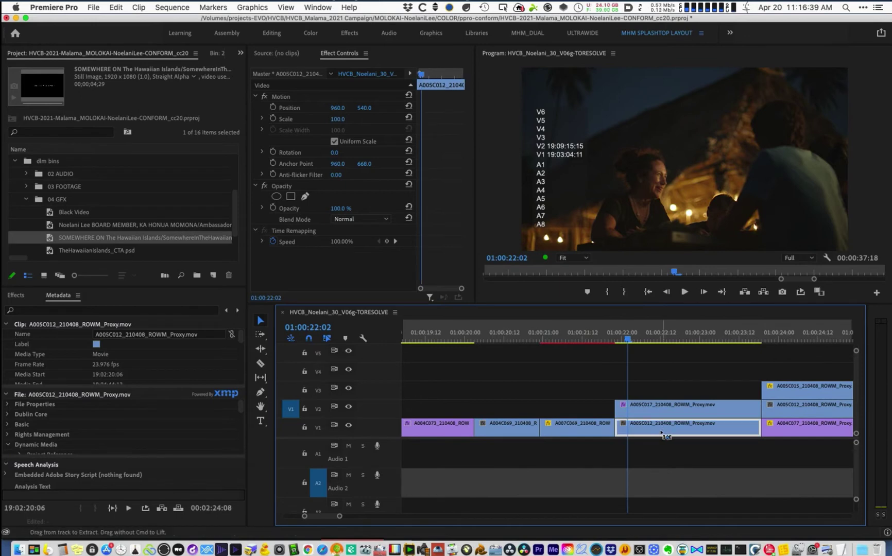
{"action": "left_click_drag", "start_coordinate": [669, 436], "coordinate": [665, 431]}
{"action": "left_click", "coordinate": [658, 411]}
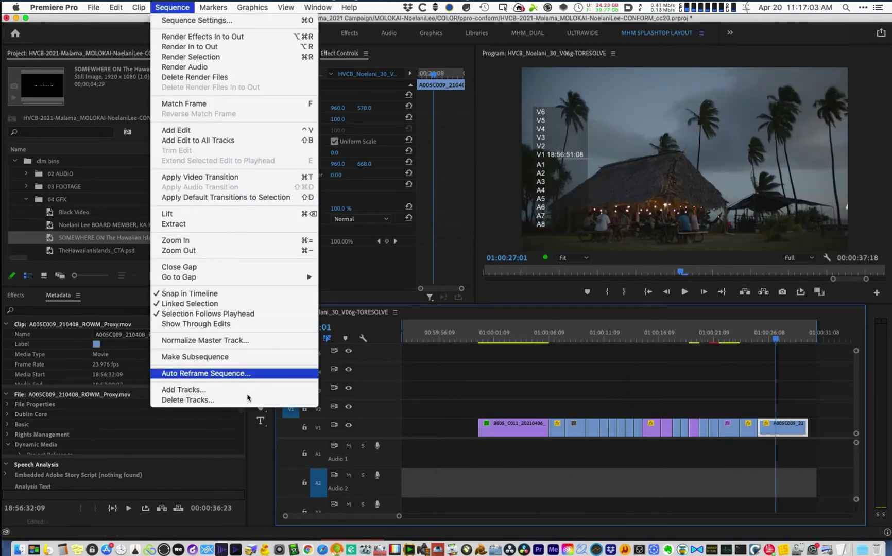
- Delete all empty video and audio tracks from the sequence
{"action": "left_click", "coordinate": [247, 400]}
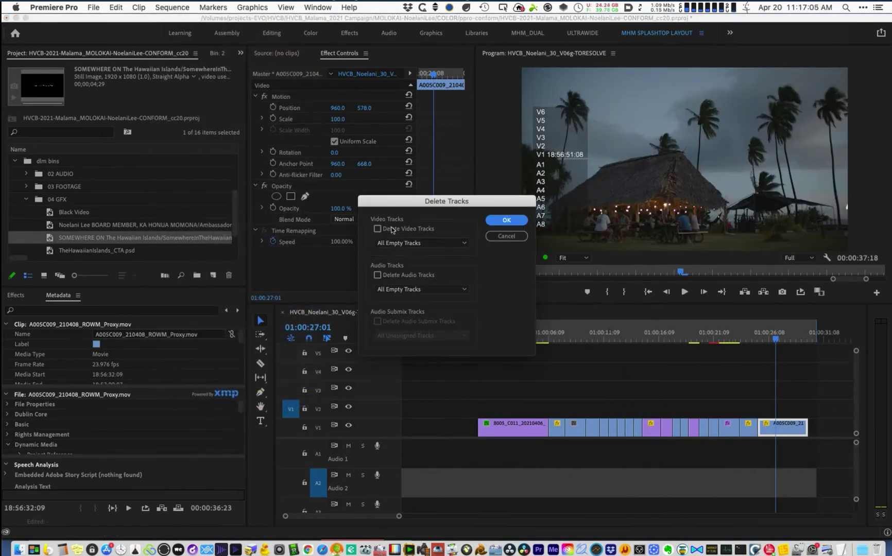
{"action": "left_click", "coordinate": [391, 229]}
{"action": "left_click", "coordinate": [393, 274]}
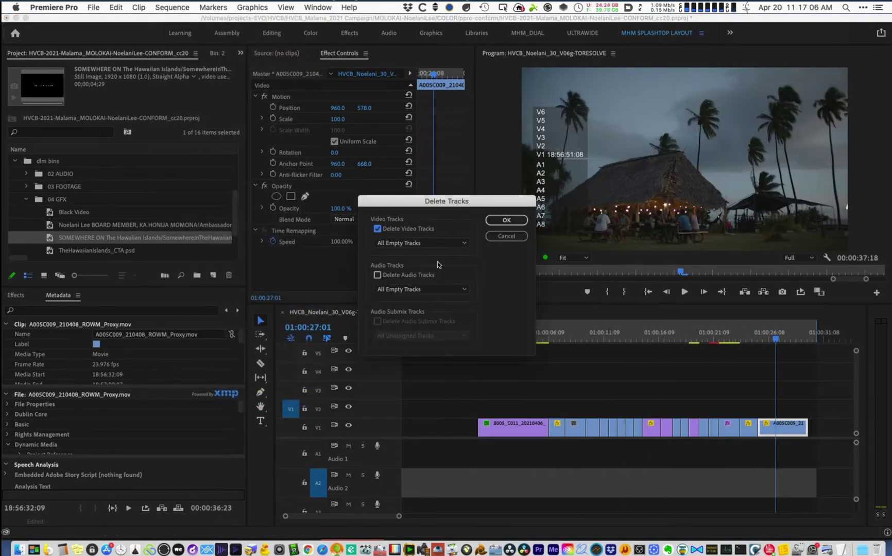
{"action": "left_click", "coordinate": [507, 221]}
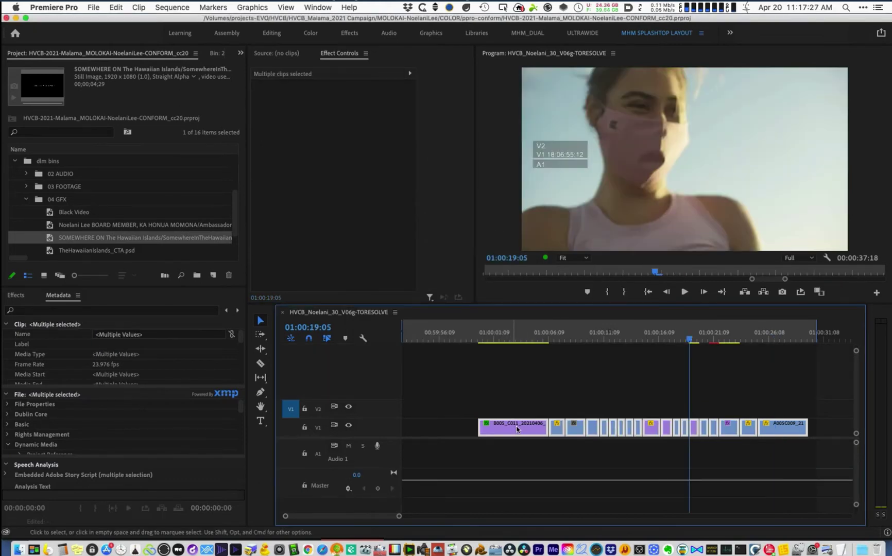
- Play the sequence and stop at the aerial coast shot
{"action": "right_click", "coordinate": [517, 427]}
{"action": "left_click", "coordinate": [473, 347]}
{"action": "key", "text": "space"}
{"action": "left_click", "coordinate": [506, 339]}
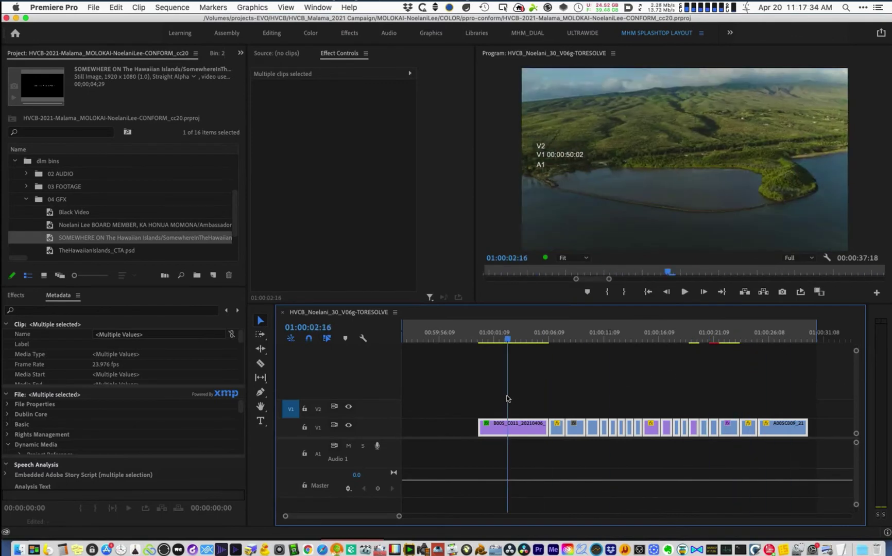
- Remove only Lumetri Color from the clips, keeping Motion, Time Remapping and Warp Stabilizer
{"action": "right_click", "coordinate": [525, 429]}
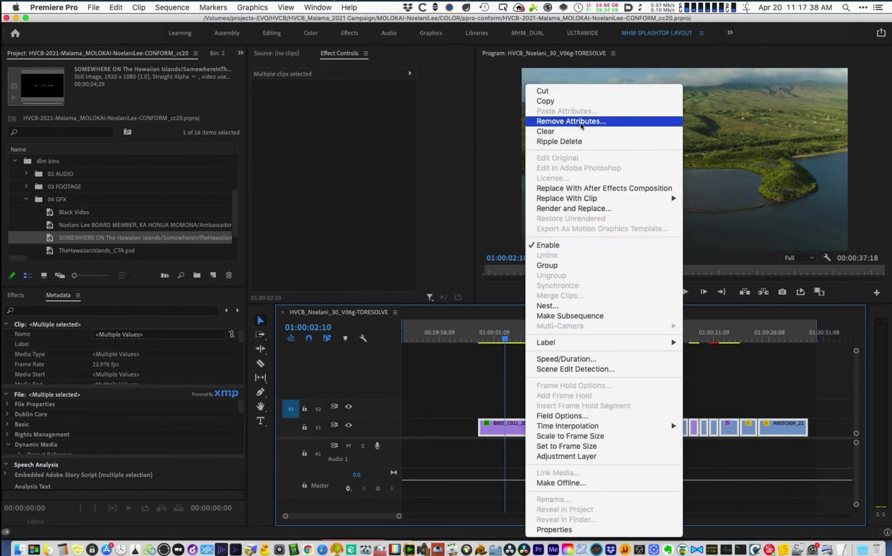
{"action": "left_click", "coordinate": [587, 124]}
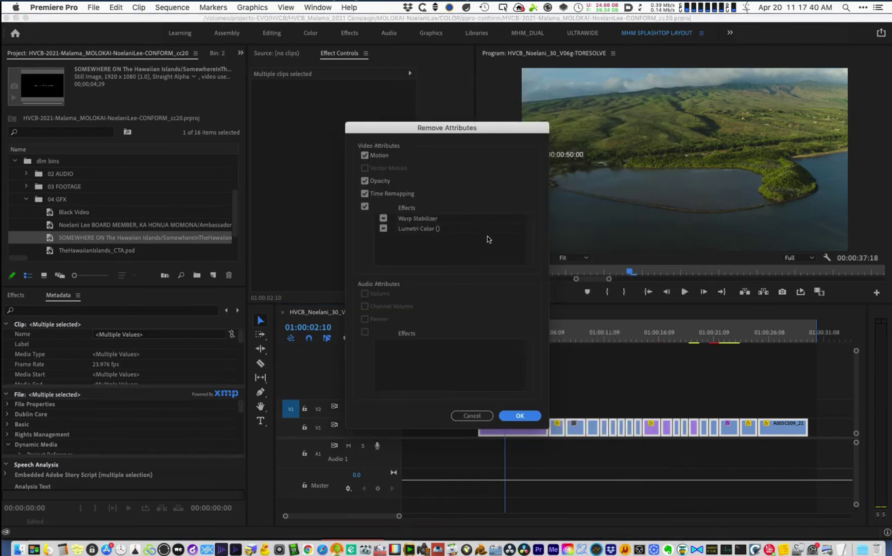
{"action": "left_click_drag", "start_coordinate": [490, 134], "coordinate": [562, 137]}
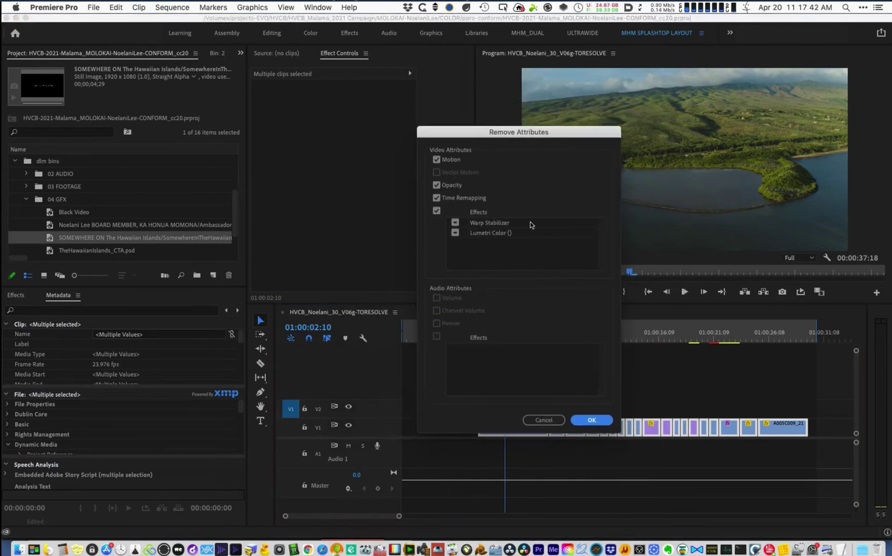
{"action": "left_click", "coordinate": [436, 160]}
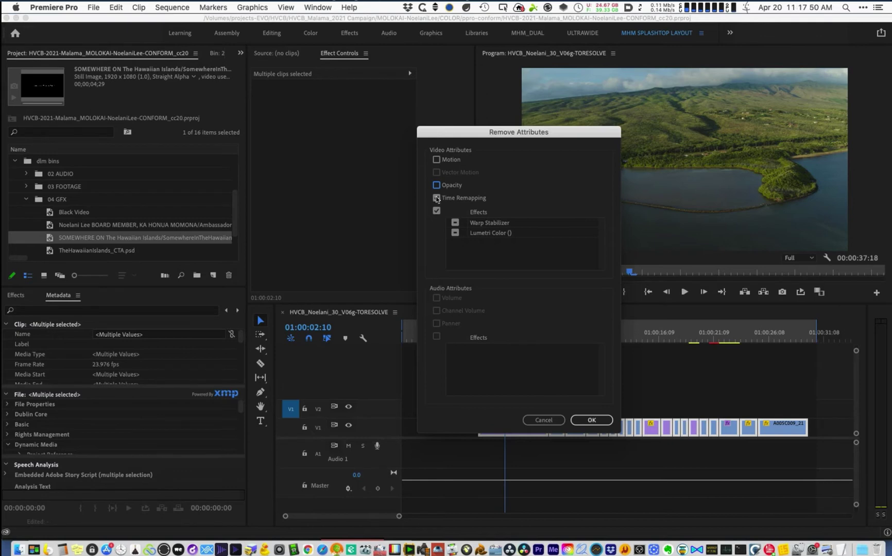
{"action": "left_click", "coordinate": [437, 198]}
{"action": "left_click", "coordinate": [509, 235]}
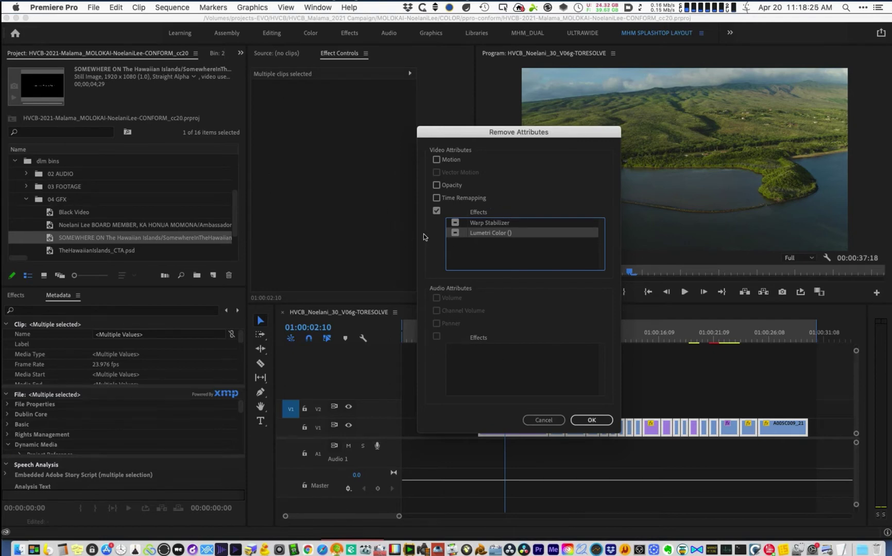
{"action": "left_click", "coordinate": [455, 224]}
{"action": "left_click", "coordinate": [592, 420]}
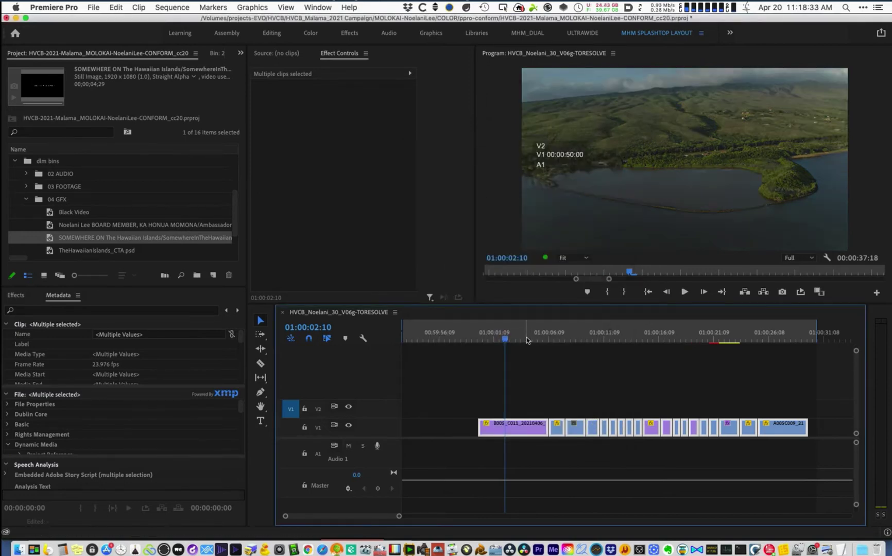
- Select all clips and check which attributes they still carry, closing Remove Attributes unchanged
{"action": "left_click", "coordinate": [526, 337]}
{"action": "left_click", "coordinate": [546, 375]}
{"action": "key", "text": "super+f"}
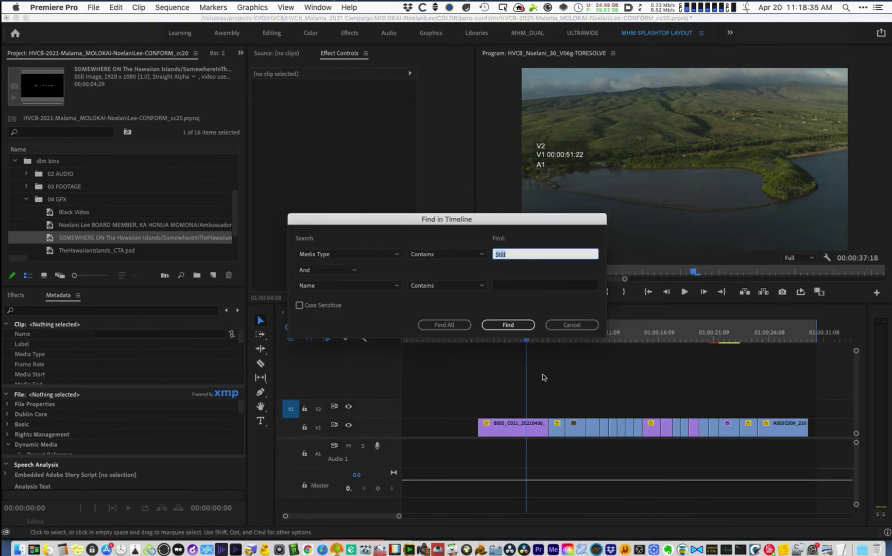
{"action": "left_click", "coordinate": [572, 325]}
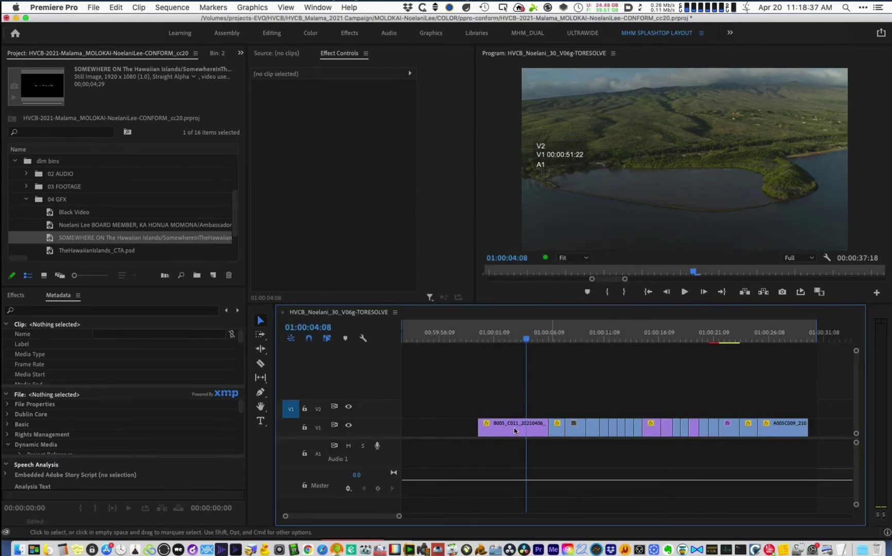
{"action": "key", "text": "super+a"}
{"action": "right_click", "coordinate": [511, 430]}
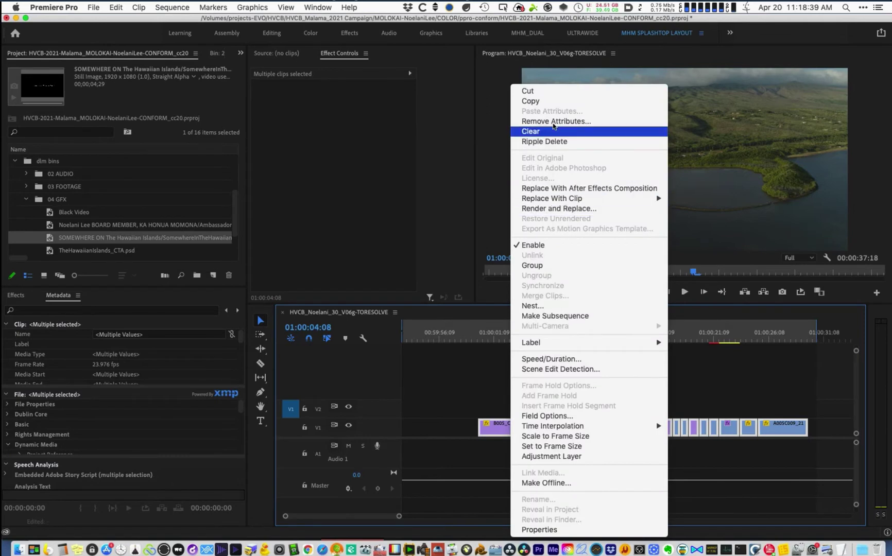
{"action": "left_click", "coordinate": [552, 122]}
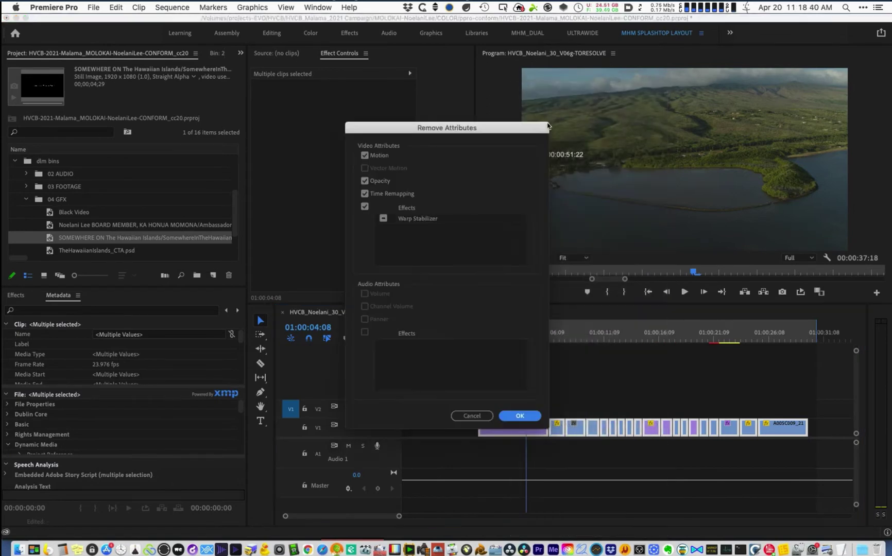
{"action": "left_click", "coordinate": [477, 416]}
{"action": "left_click", "coordinate": [483, 360]}
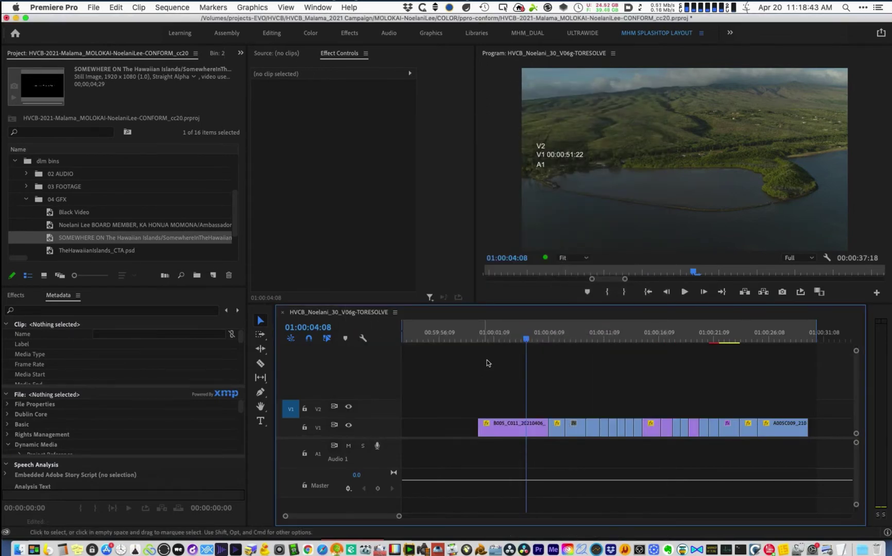
- Search the timeline by Effects for 'Warp' and find all matching clips
{"action": "key", "text": "super+f"}
{"action": "left_click", "coordinate": [374, 254]}
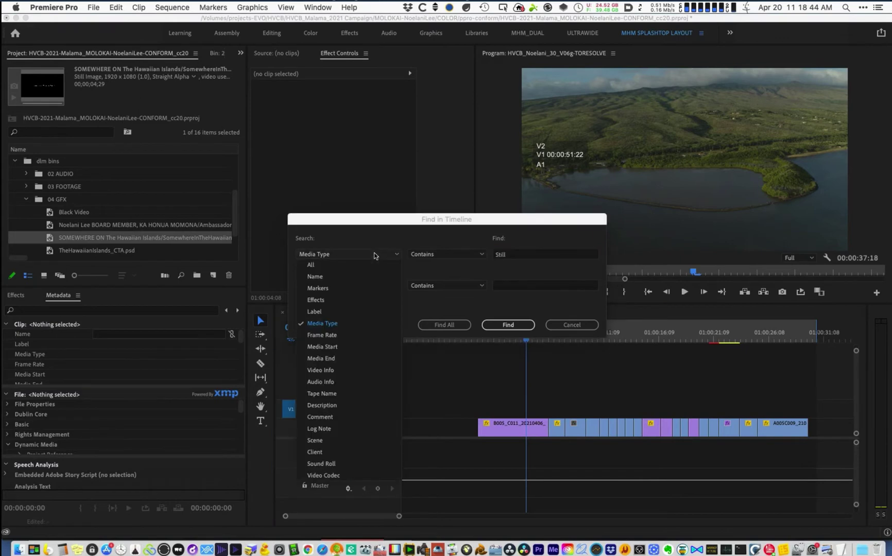
{"action": "left_click", "coordinate": [374, 300]}
{"action": "key", "text": "Tab"}
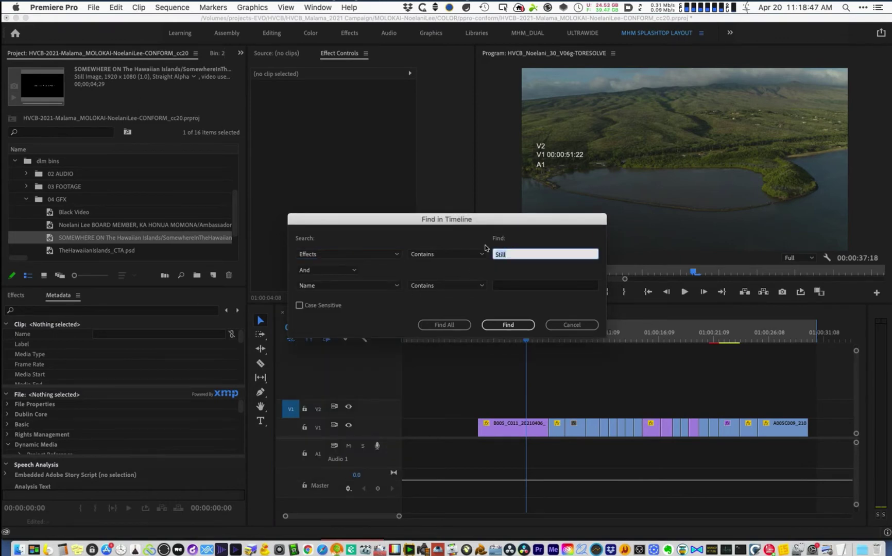
{"action": "type", "text": "Warp"}
{"action": "left_click", "coordinate": [458, 325]}
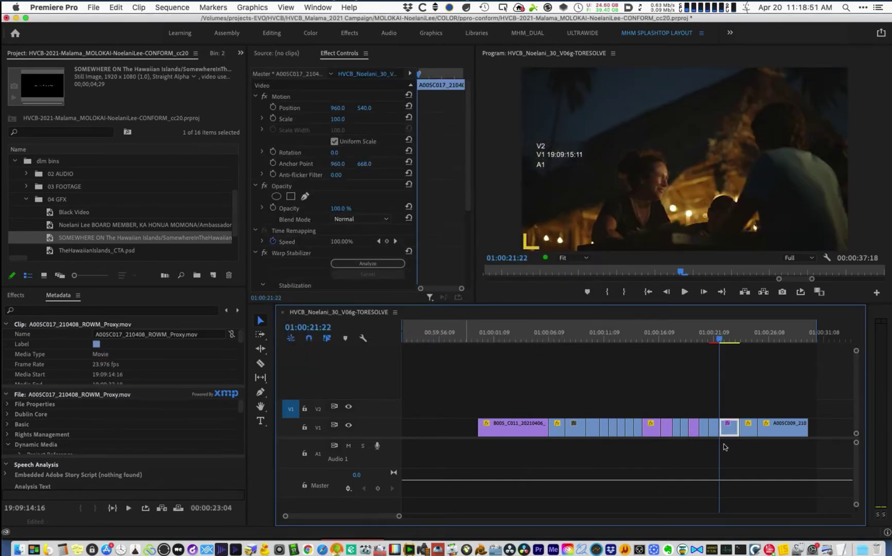
- Give the found A005C017 clip the Magenta label
{"action": "right_click", "coordinate": [728, 427]}
{"action": "mouse_move", "coordinate": [767, 327]}
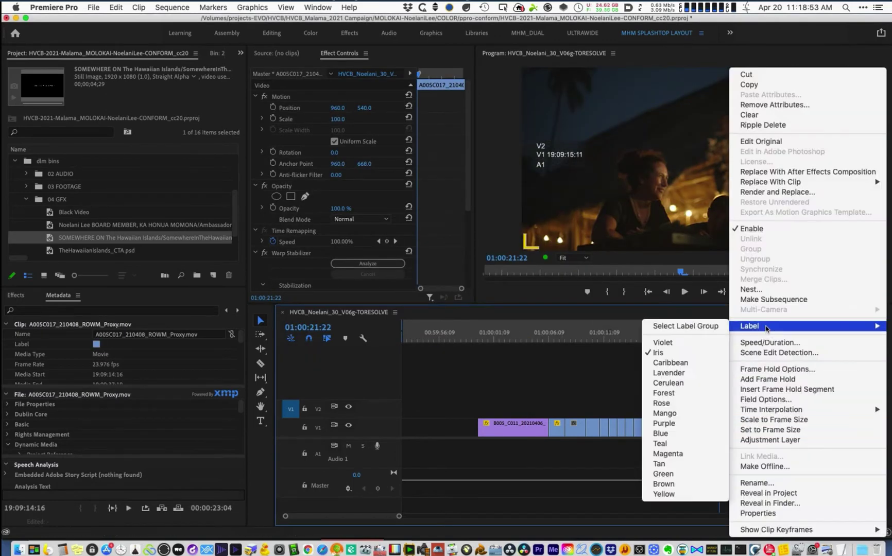
{"action": "left_click", "coordinate": [668, 454]}
{"action": "key", "text": "="}
{"action": "key", "text": "="}
{"action": "key", "text": "="}
{"action": "left_click", "coordinate": [659, 378]}
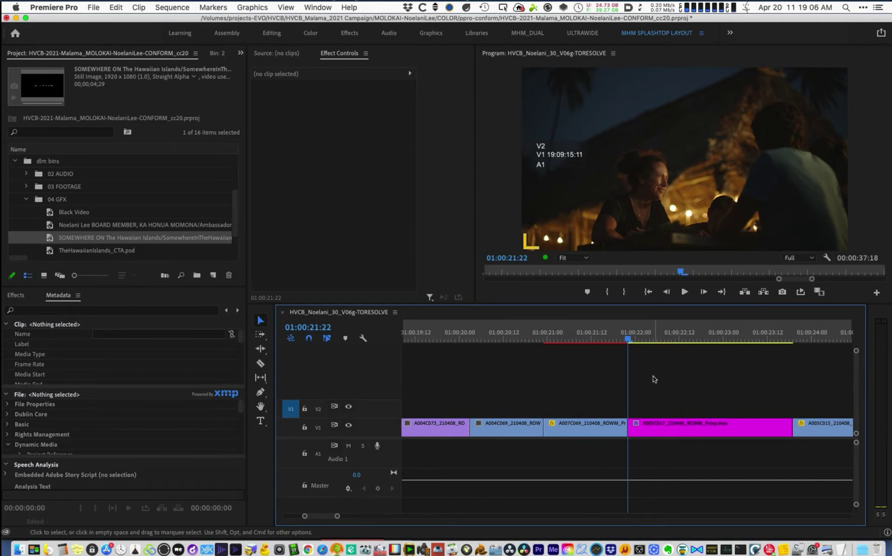
- Add a marker named 'Warp Stab' and place it at the magenta clip's start
{"action": "key", "text": "m"}
{"action": "key", "text": "m"}
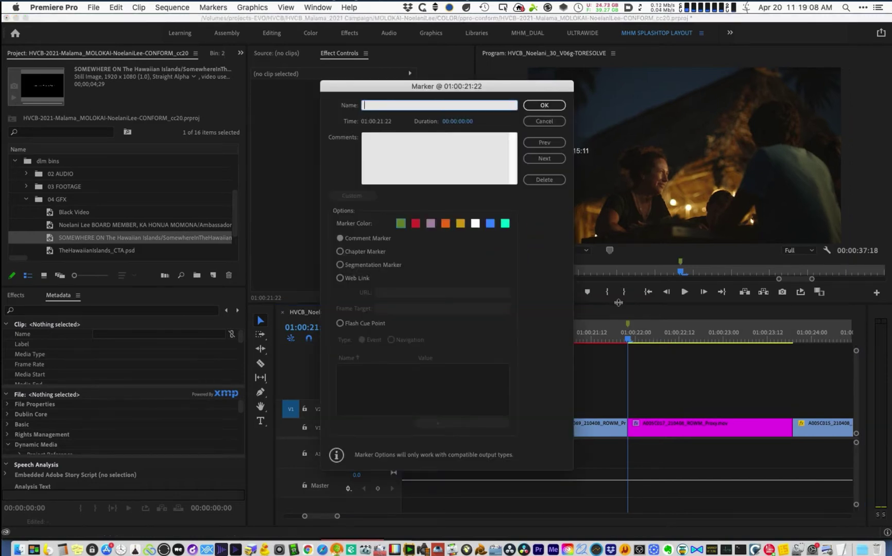
{"action": "type", "text": "Warp Stabilizer"}
{"action": "left_click", "coordinate": [545, 105]}
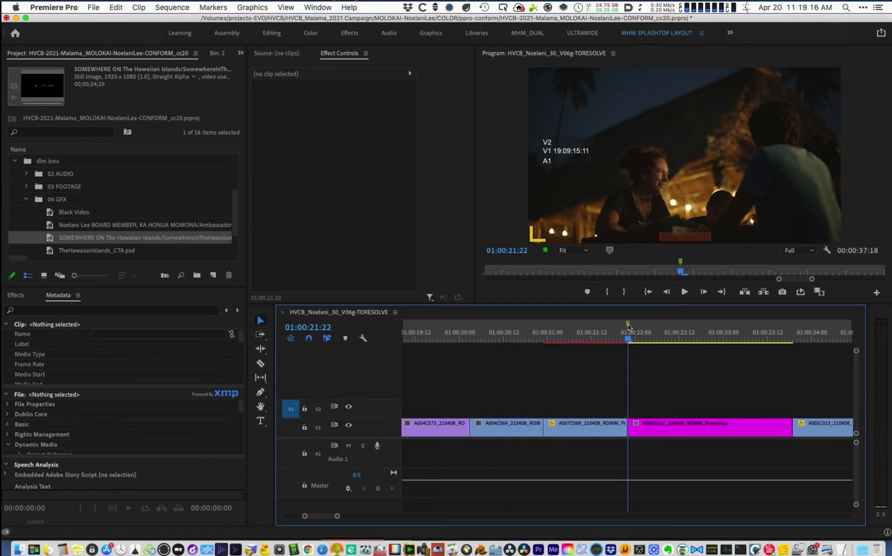
{"action": "mouse_move", "coordinate": [627, 323]}
{"action": "left_mouse_down"}
{"action": "mouse_move", "coordinate": [636, 323]}
{"action": "mouse_move", "coordinate": [630, 329]}
{"action": "left_mouse_up"}
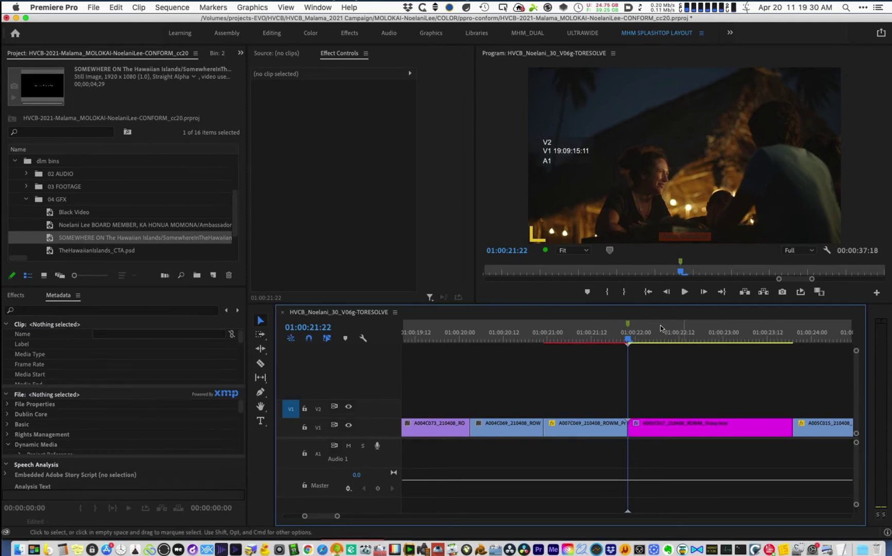
{"action": "left_click", "coordinate": [632, 337]}
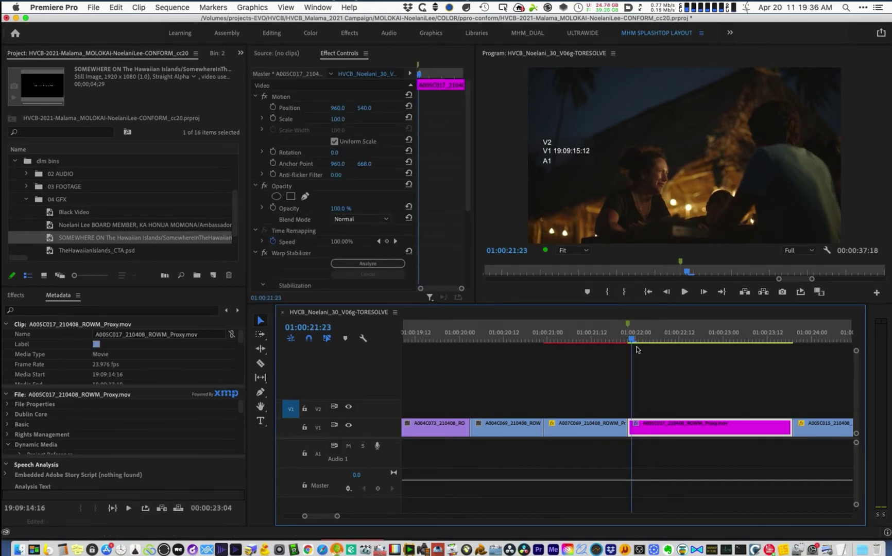
- Save, then set the Warp Stabilizer marker duration to 5 and drag its end to the clip's end
{"action": "key", "text": "super+s"}
{"action": "double_click", "coordinate": [628, 324]}
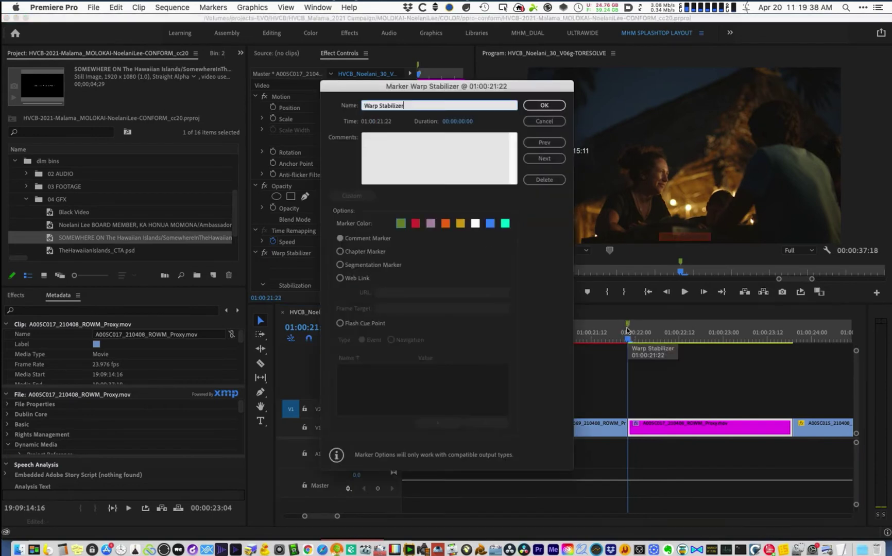
{"action": "left_click", "coordinate": [459, 120]}
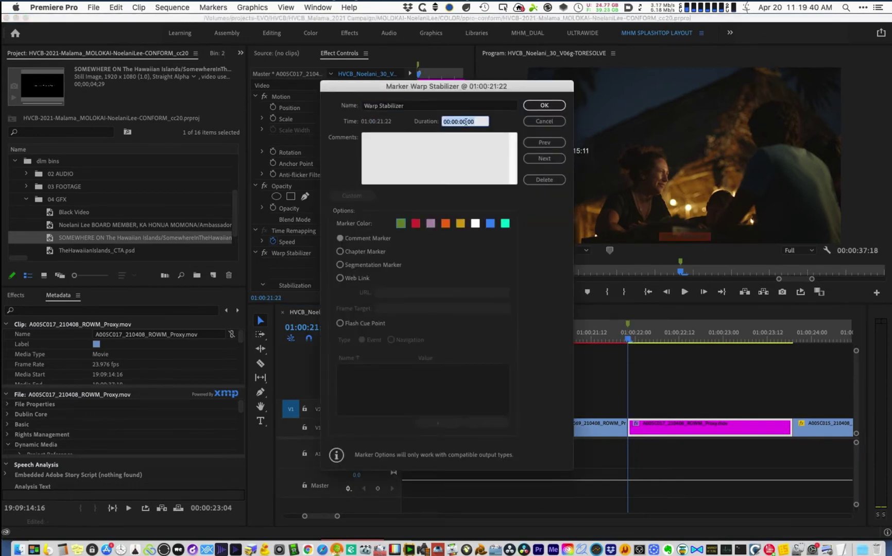
{"action": "left_click", "coordinate": [465, 122]}
{"action": "type", "text": "5"}
{"action": "key", "text": "Return"}
{"action": "key", "text": "minus"}
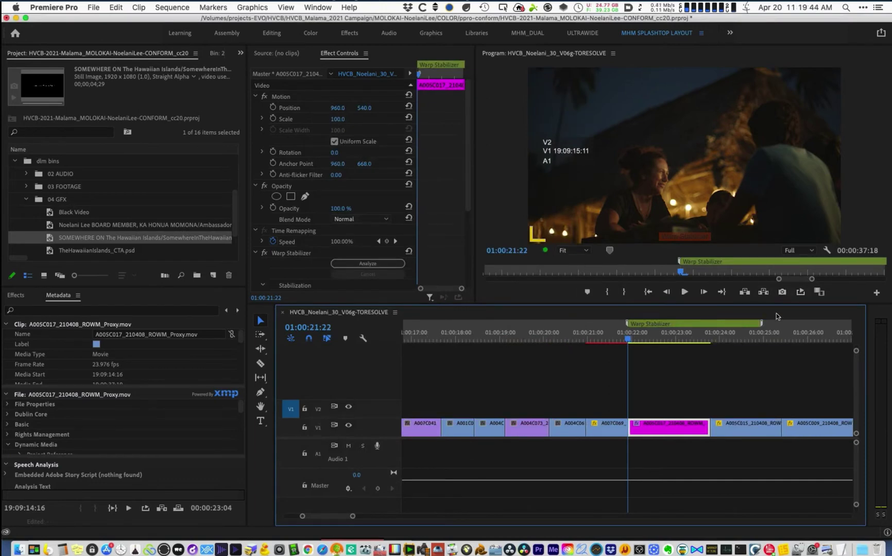
{"action": "left_click_drag", "start_coordinate": [761, 323], "coordinate": [713, 327]}
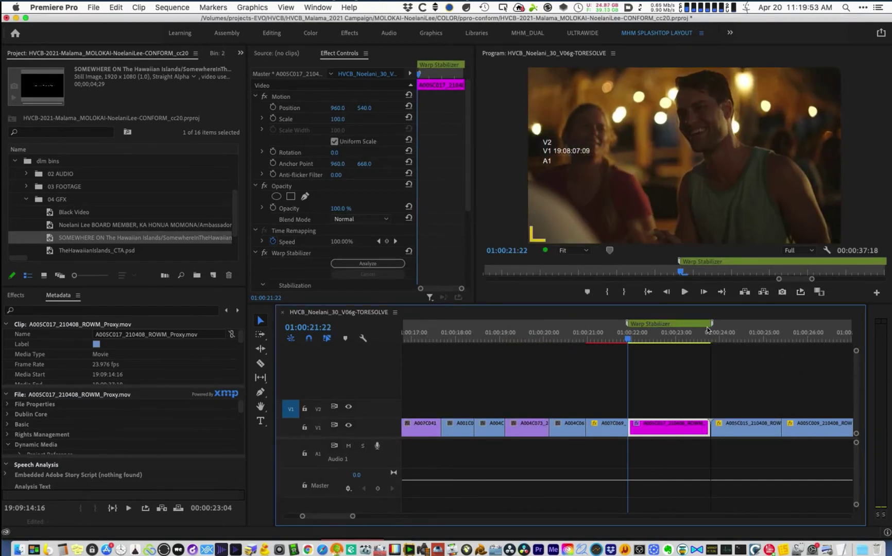
- Scrub through the marked clip and save the project
{"action": "mouse_move", "coordinate": [646, 342]}
{"action": "left_mouse_down"}
{"action": "mouse_move", "coordinate": [721, 340]}
{"action": "mouse_move", "coordinate": [656, 340]}
{"action": "left_mouse_up"}
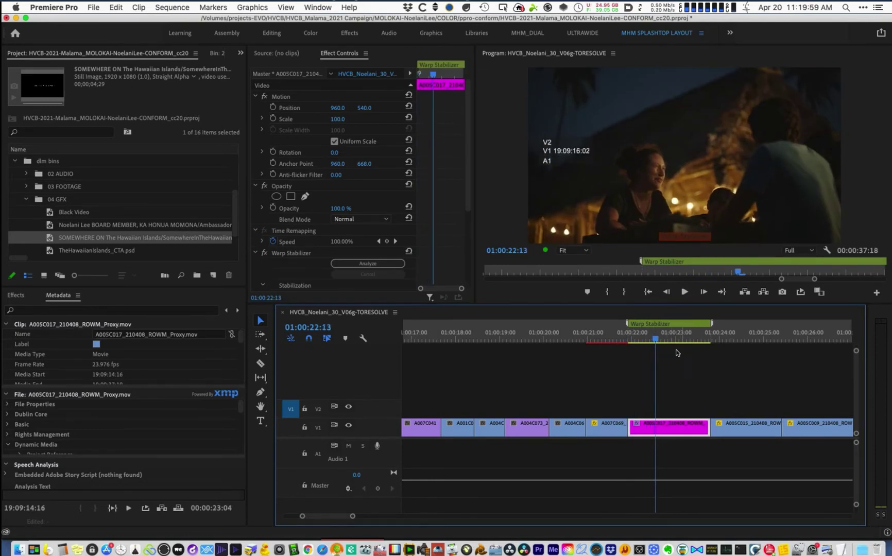
{"action": "key", "text": "super+s"}
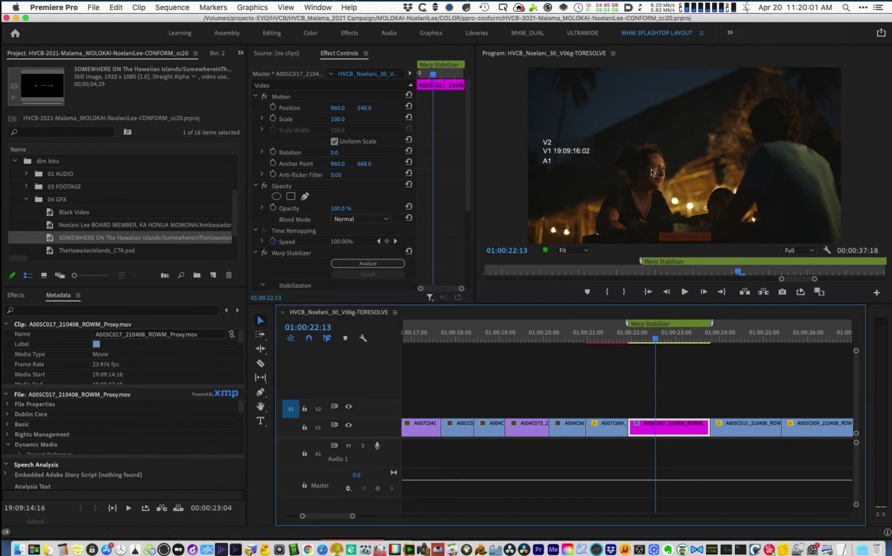
{"action": "key", "text": "super+s"}
{"action": "left_click", "coordinate": [714, 333]}
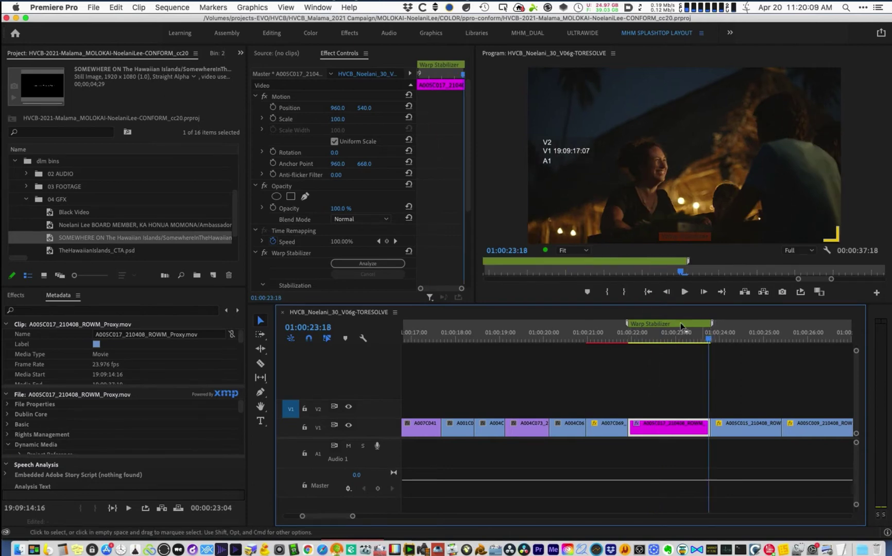
{"action": "key", "text": "minus"}
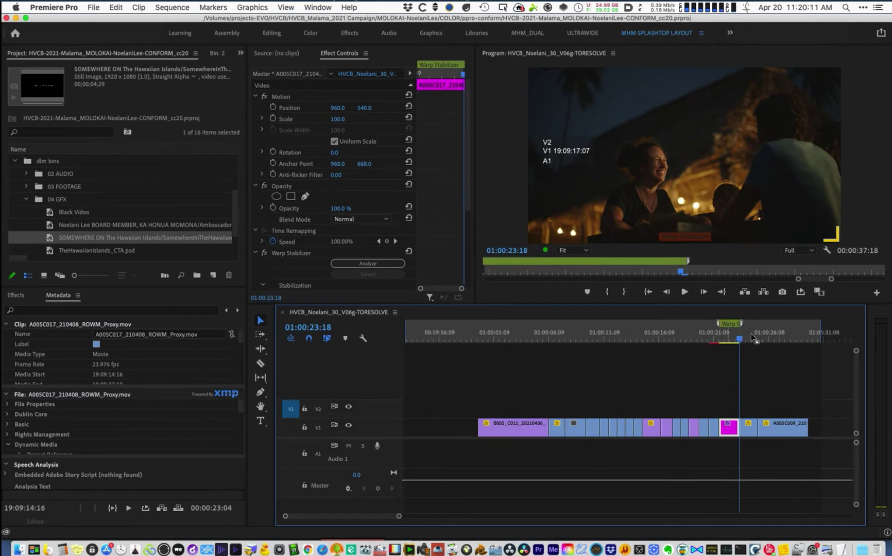
- From B005_C011, step through the sequence edit by edit in a maximized timeline
{"action": "left_click", "coordinate": [748, 334]}
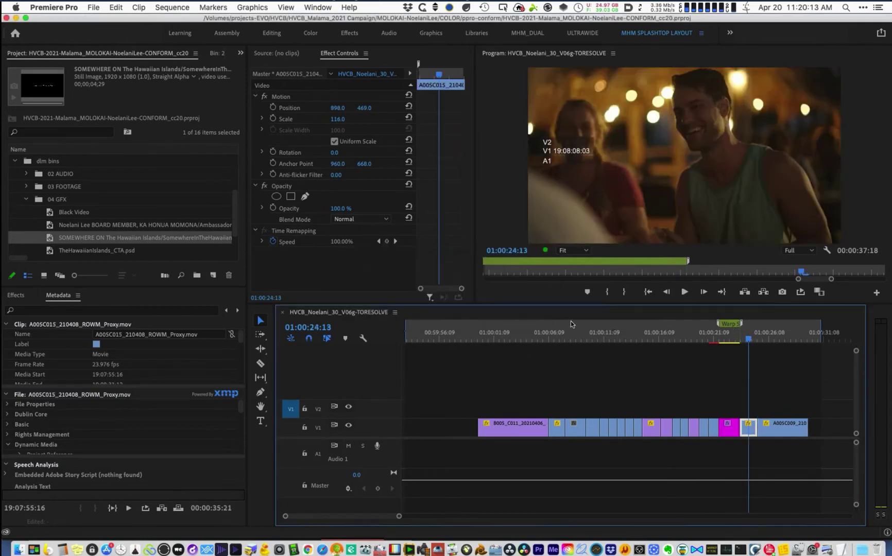
{"action": "left_click", "coordinate": [513, 335]}
{"action": "key", "text": "equal"}
{"action": "key", "text": "equal"}
{"action": "key", "text": "equal"}
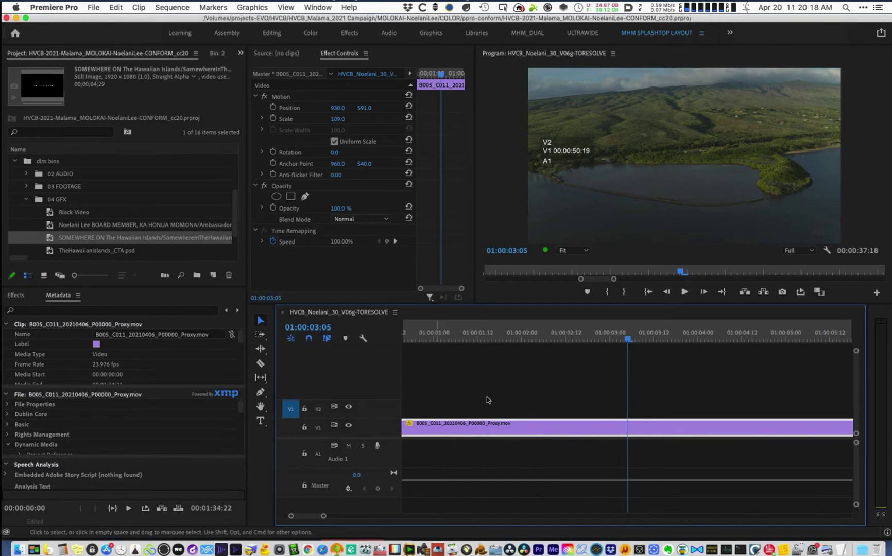
{"action": "key", "text": "grave"}
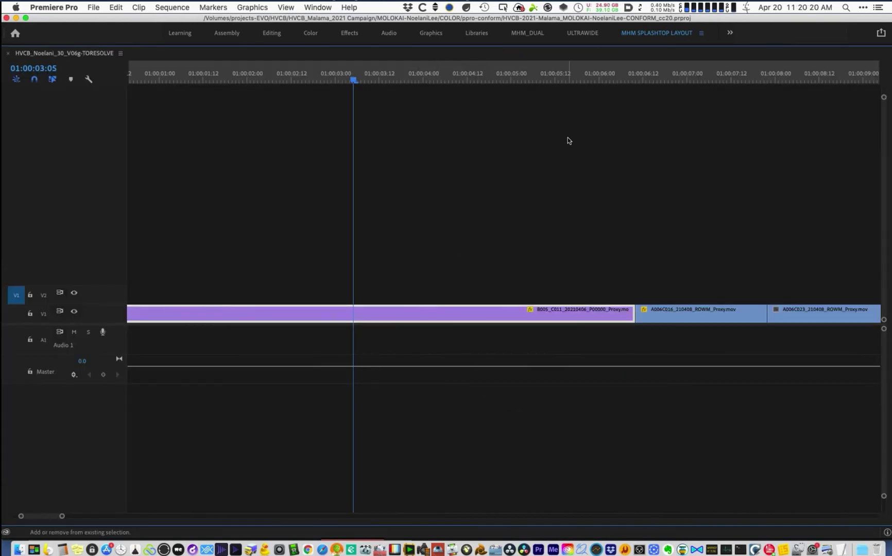
{"action": "key", "text": "Down"}
{"action": "key", "text": "Down"}
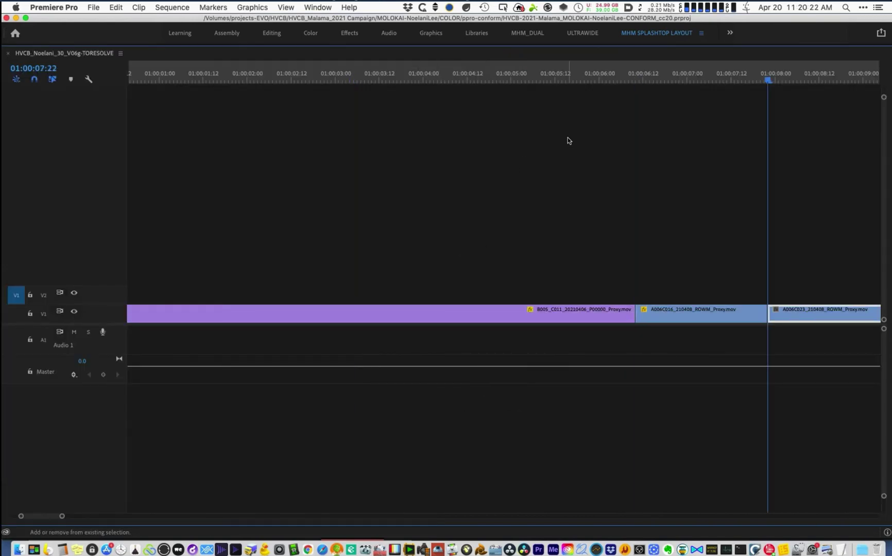
{"action": "key", "text": "Down"}
{"action": "key", "text": "Down"}
{"action": "key", "text": "Down"}
{"action": "key", "text": "Down"}
{"action": "key", "text": "Down"}
{"action": "key", "text": "Down"}
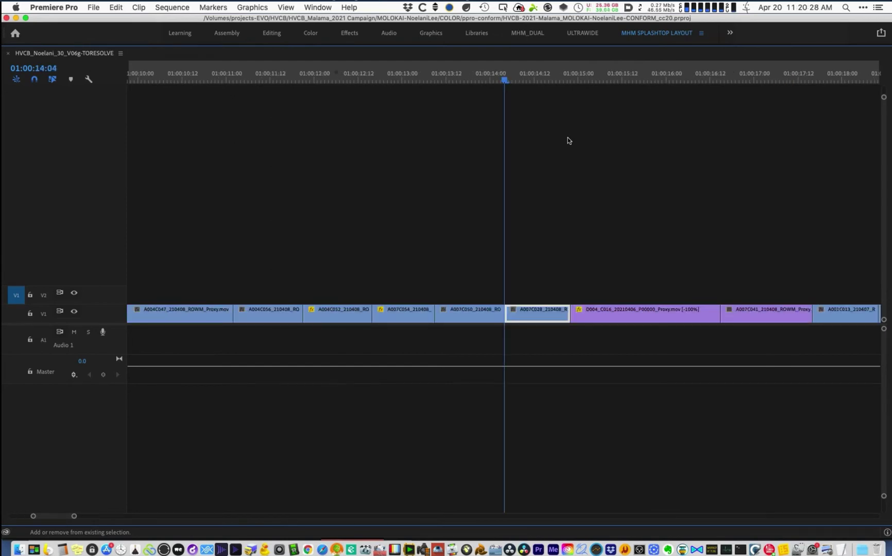
{"action": "key", "text": "Down"}
{"action": "key", "text": "Down"}
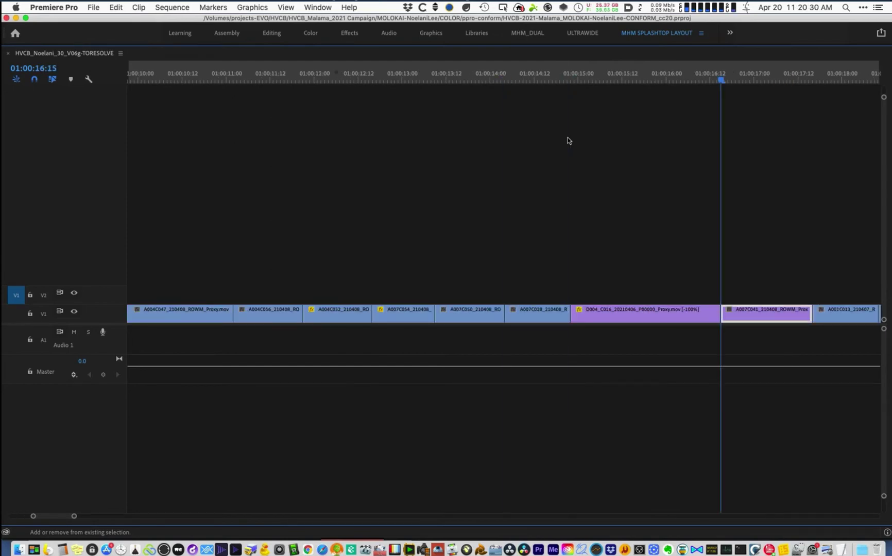
{"action": "key", "text": "Down"}
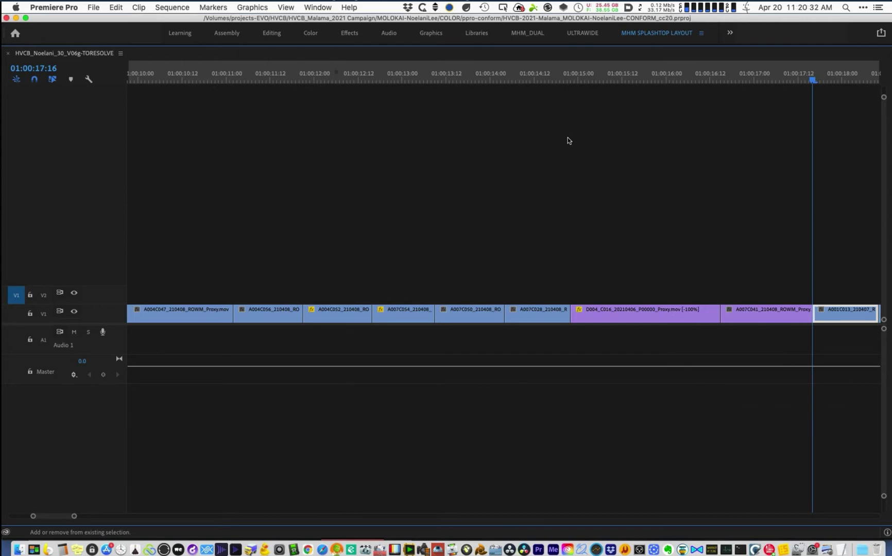
{"action": "key", "text": "Down"}
{"action": "key", "text": "Down"}
{"action": "key", "text": "Down"}
{"action": "key", "text": "Down"}
{"action": "key", "text": "Down"}
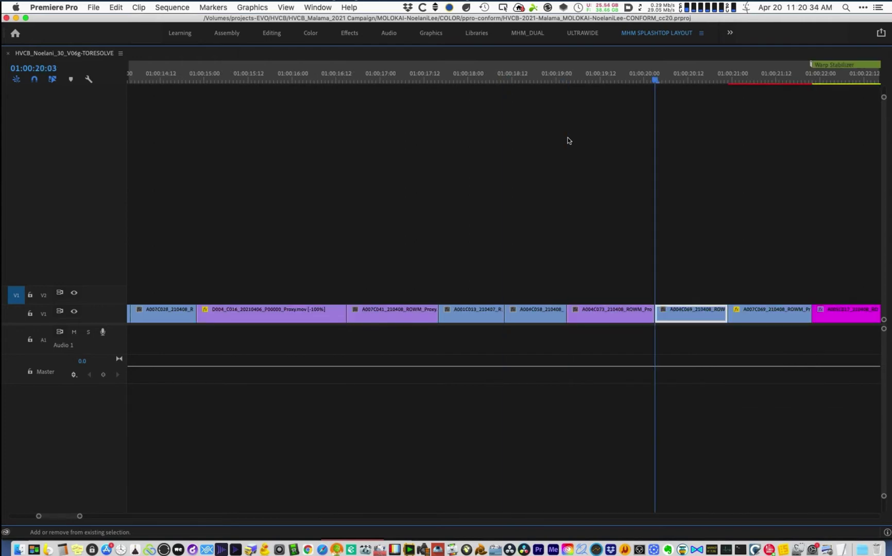
{"action": "key", "text": "Down"}
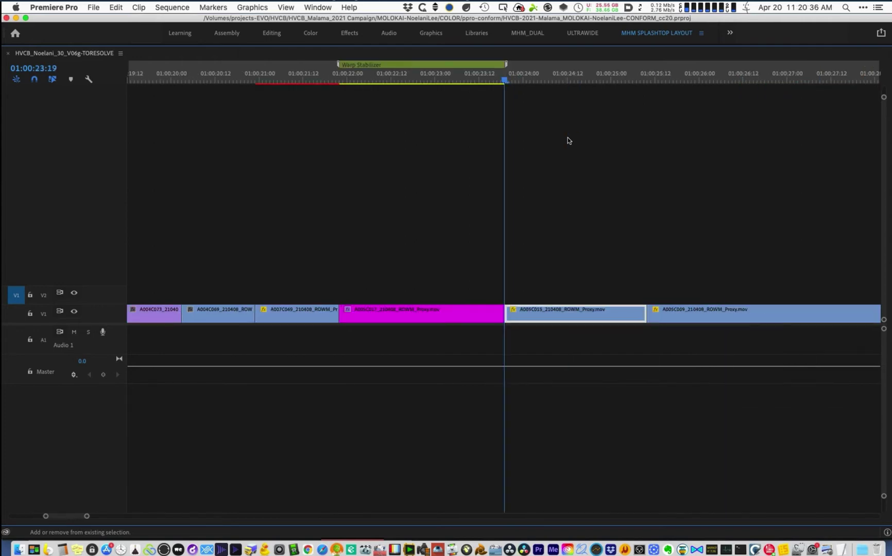
{"action": "key", "text": "Down"}
{"action": "key", "text": "Down"}
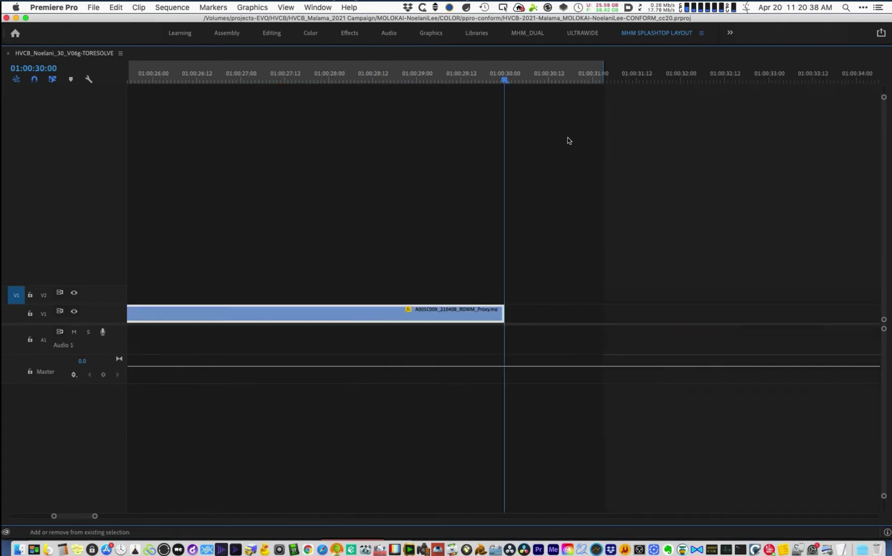
- Restore the full workspace, play, and zoom in on D004_C016 at 01:00:15:12
{"action": "key", "text": "minus"}
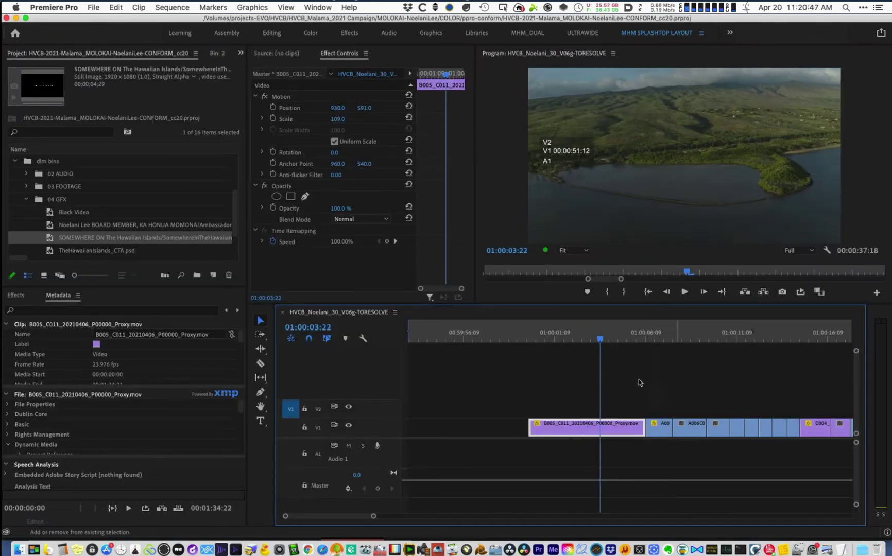
{"action": "key", "text": "minus"}
{"action": "key", "text": "l"}
{"action": "key", "text": "l"}
{"action": "key", "text": "l"}
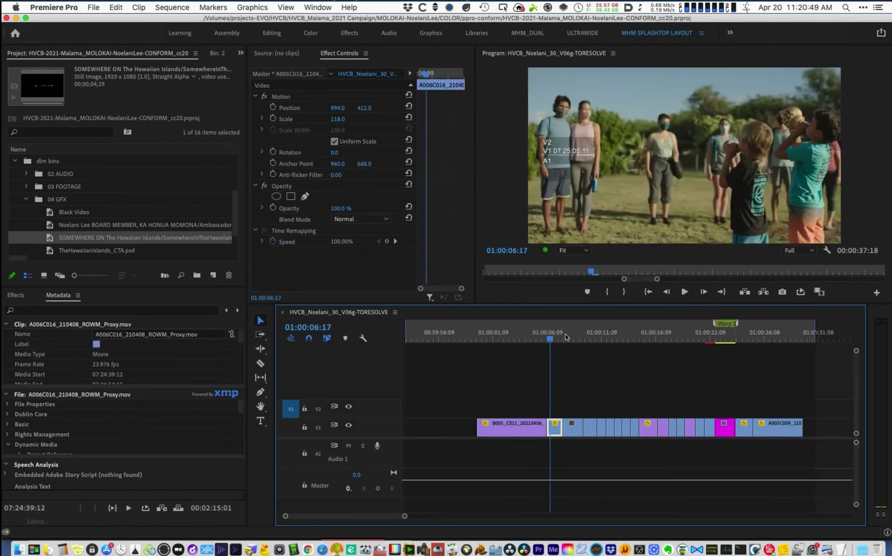
{"action": "left_click", "coordinate": [632, 338]}
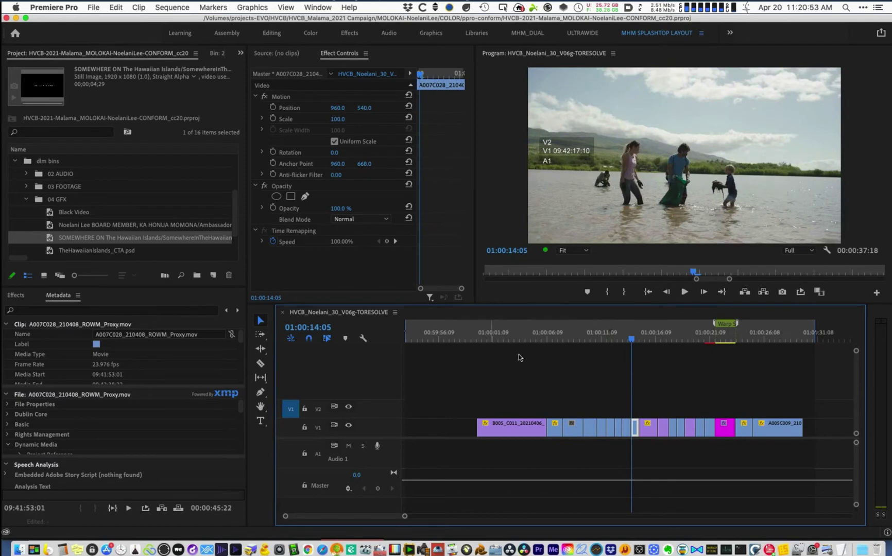
{"action": "left_click", "coordinate": [640, 336]}
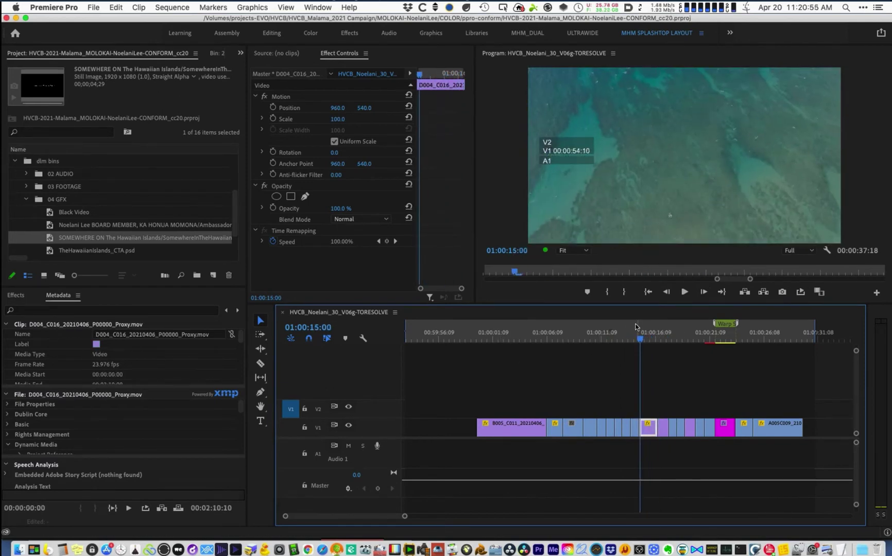
{"action": "key", "text": "equal"}
{"action": "key", "text": "equal"}
{"action": "key", "text": "equal"}
{"action": "key", "text": "equal"}
{"action": "key", "text": "equal"}
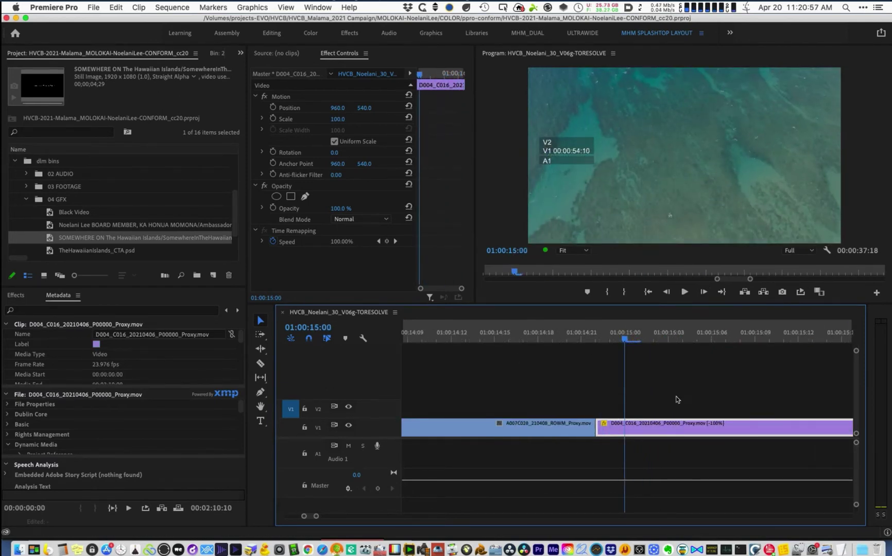
{"action": "key", "text": "minus"}
{"action": "key", "text": "minus"}
{"action": "key", "text": "minus"}
{"action": "key", "text": "minus"}
{"action": "key", "text": "minus"}
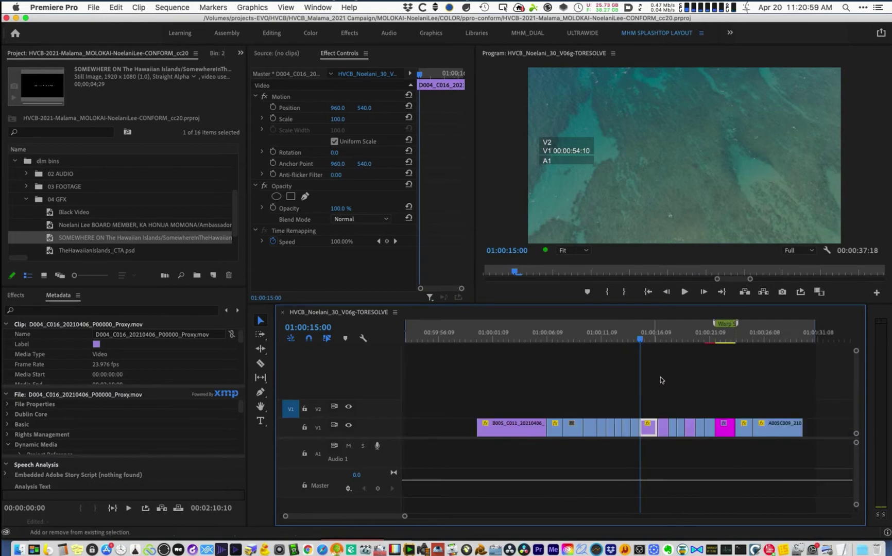
{"action": "left_click", "coordinate": [648, 340]}
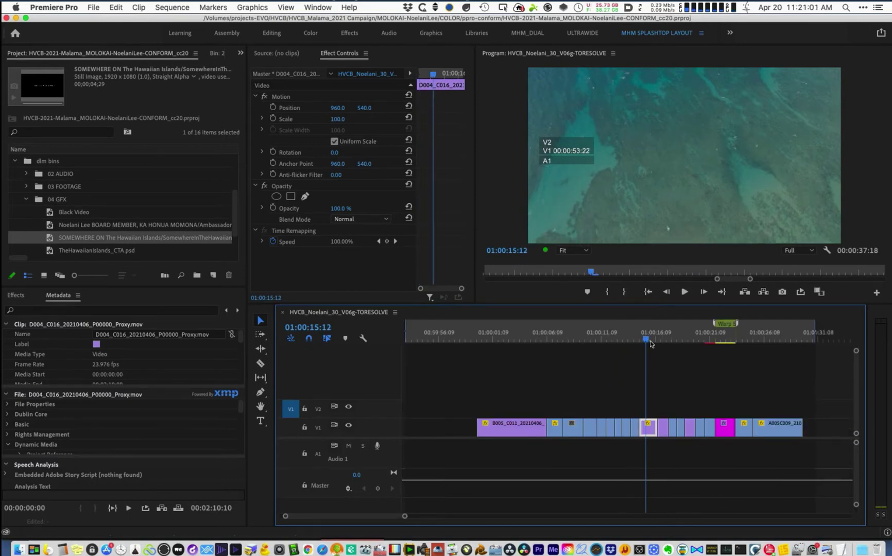
{"action": "key", "text": "equal"}
{"action": "key", "text": "equal"}
{"action": "key", "text": "equal"}
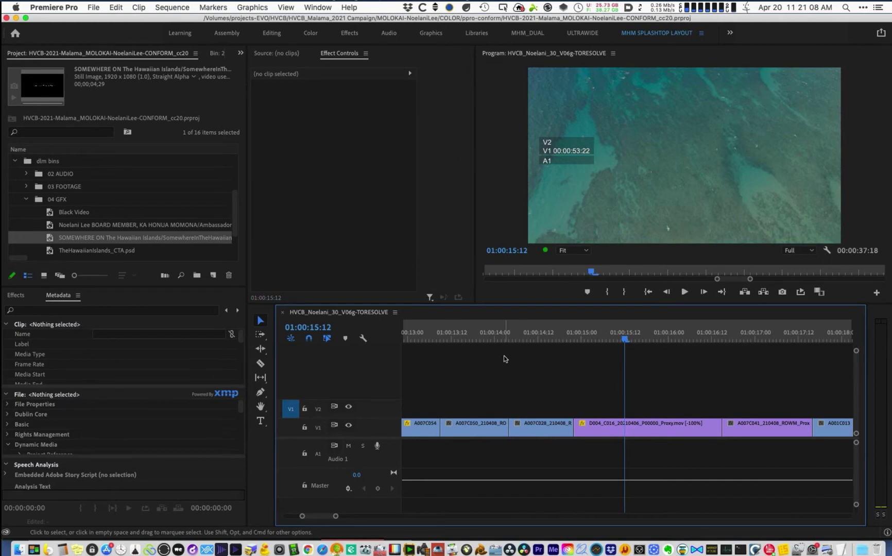
- Check the sequence frame rate, then reveal D004_C016 in the D004_210407 project bin
{"action": "key", "text": "super+shift+comma"}
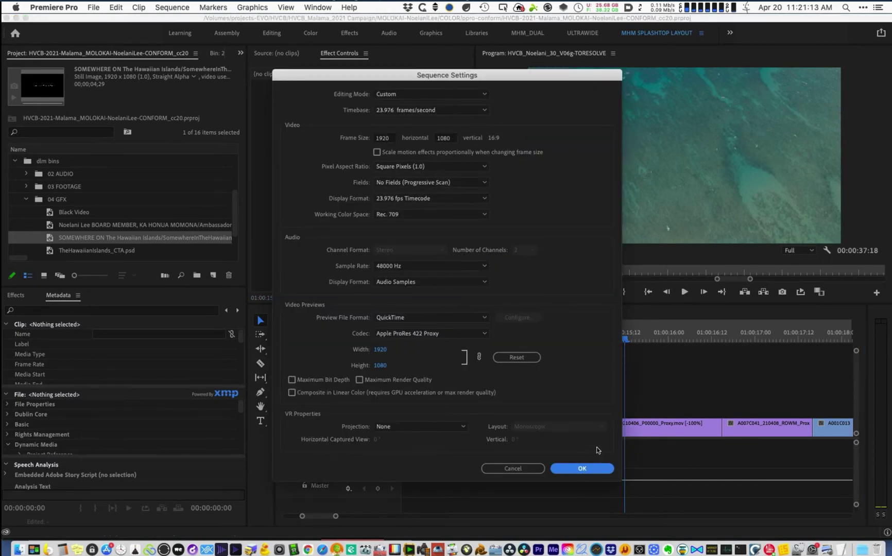
{"action": "key", "text": "Return"}
{"action": "left_click", "coordinate": [590, 339]}
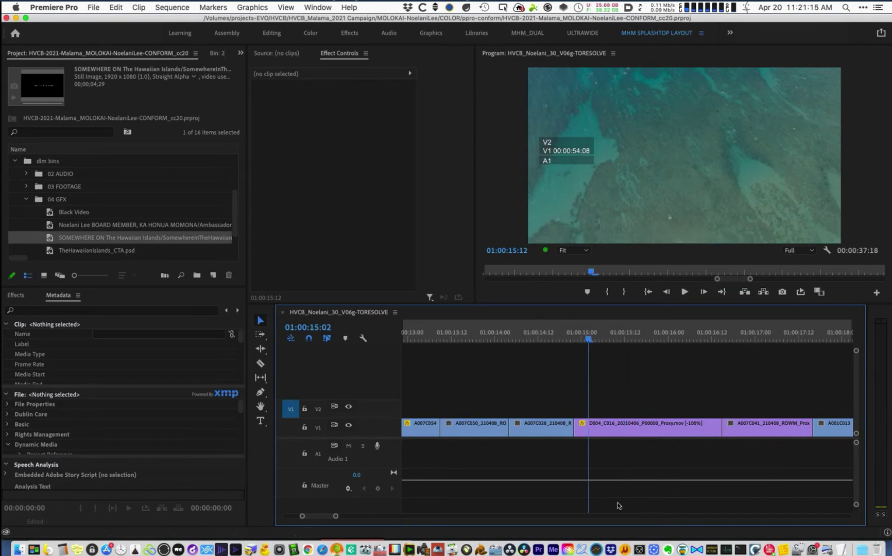
{"action": "left_click", "coordinate": [620, 426]}
{"action": "right_click", "coordinate": [624, 426]}
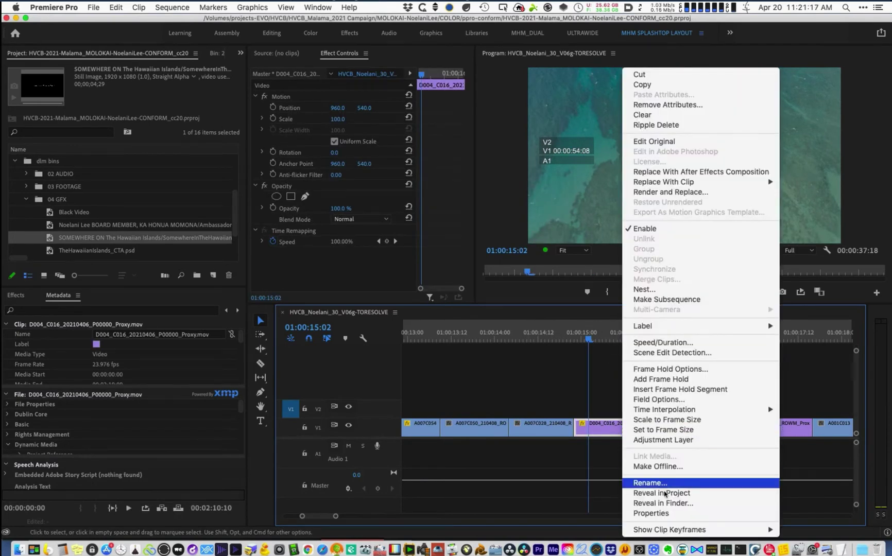
{"action": "key", "text": "Return"}
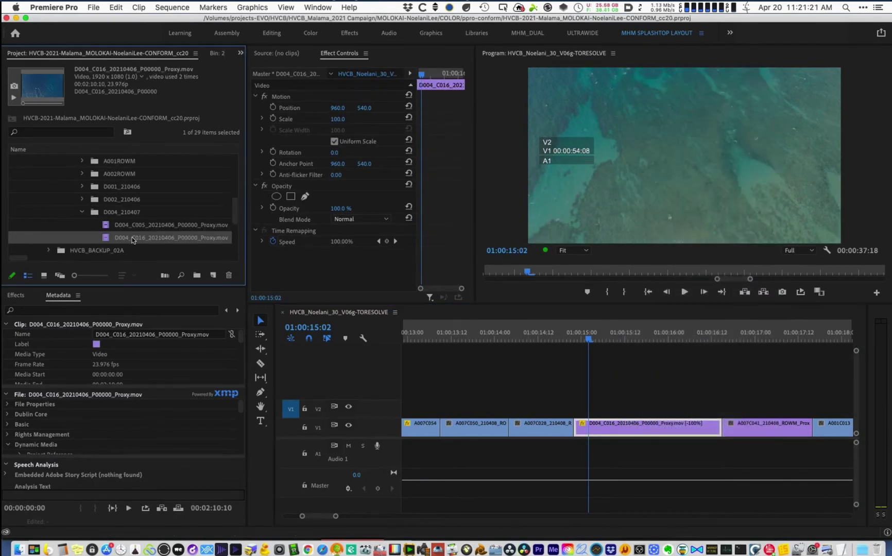
- Inspect D004_C016's Interpret Footage settings and cancel without overriding the 23.976 fps rate
{"action": "right_click", "coordinate": [133, 240]}
{"action": "mouse_move", "coordinate": [174, 361]}
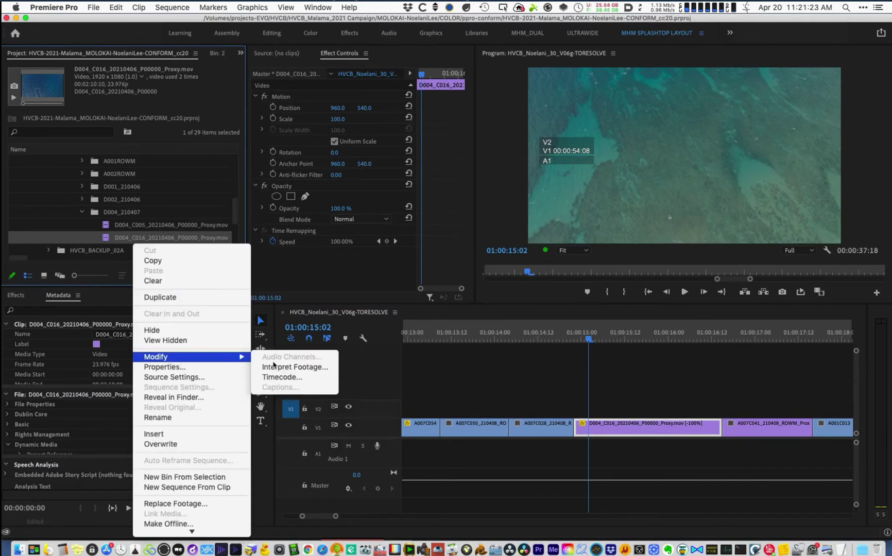
{"action": "left_click", "coordinate": [291, 367]}
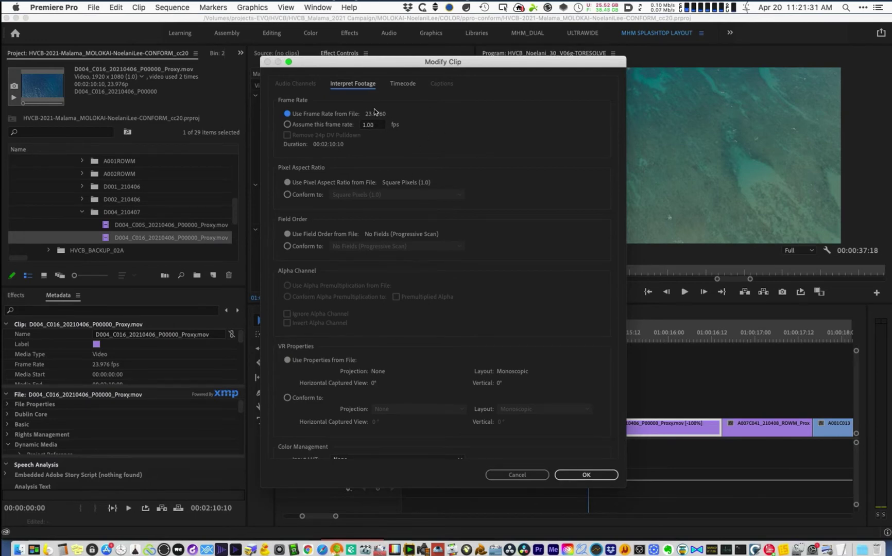
{"action": "left_click", "coordinate": [371, 125]}
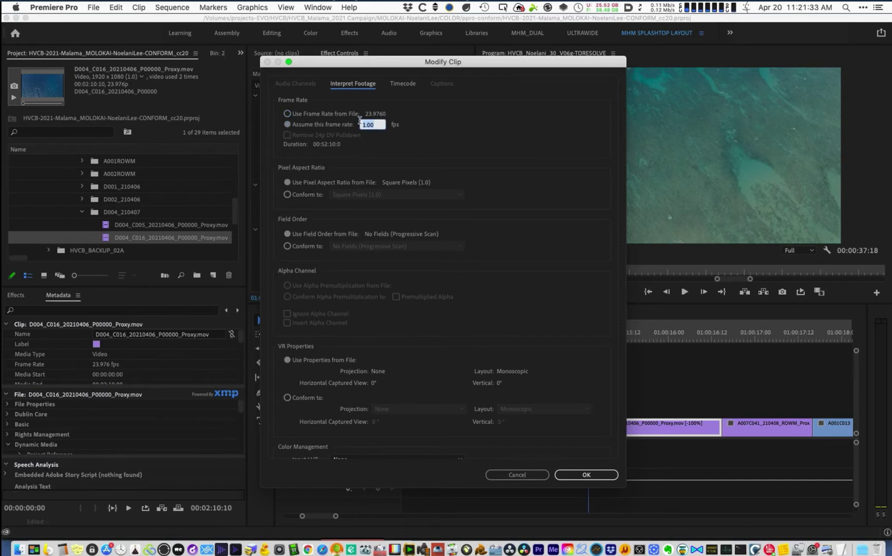
{"action": "left_click", "coordinate": [545, 474]}
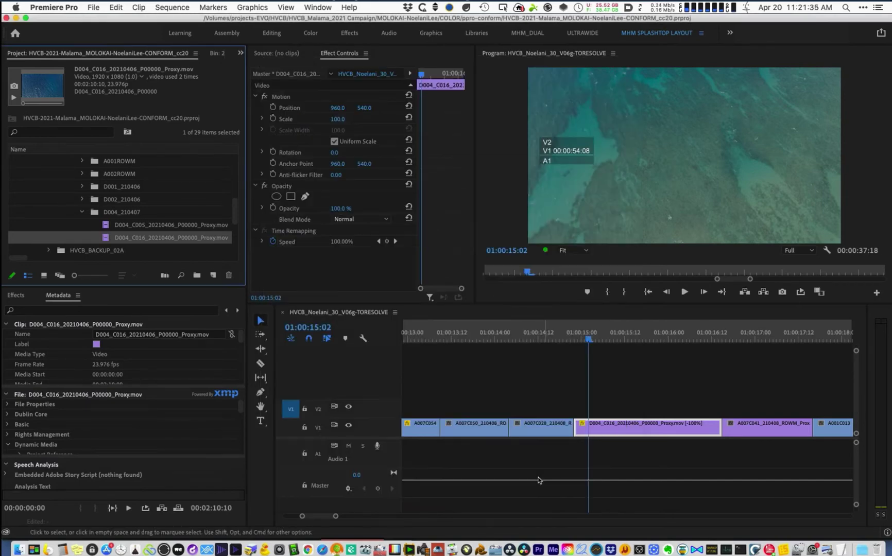
{"action": "left_click", "coordinate": [647, 335]}
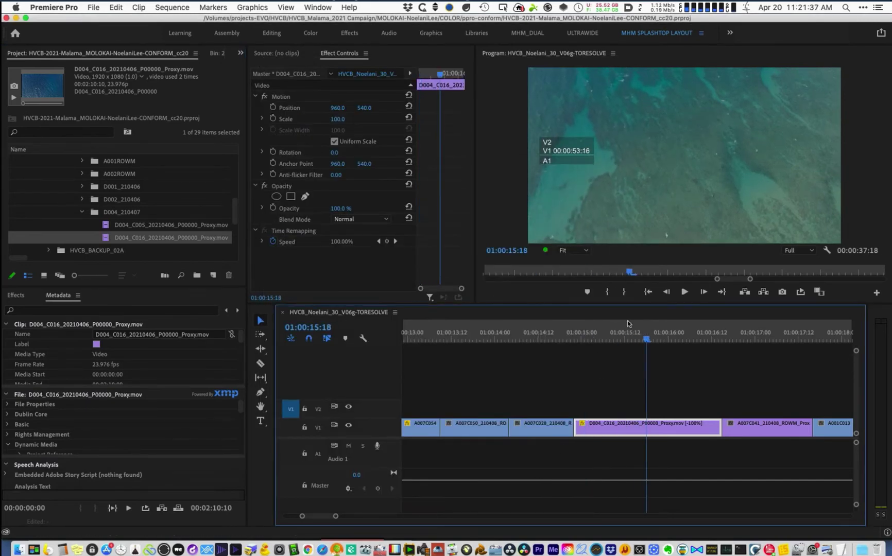
- Scrub through the start of D004_C016 around 01:00:15 and reselect the clip
{"action": "left_click", "coordinate": [580, 335]}
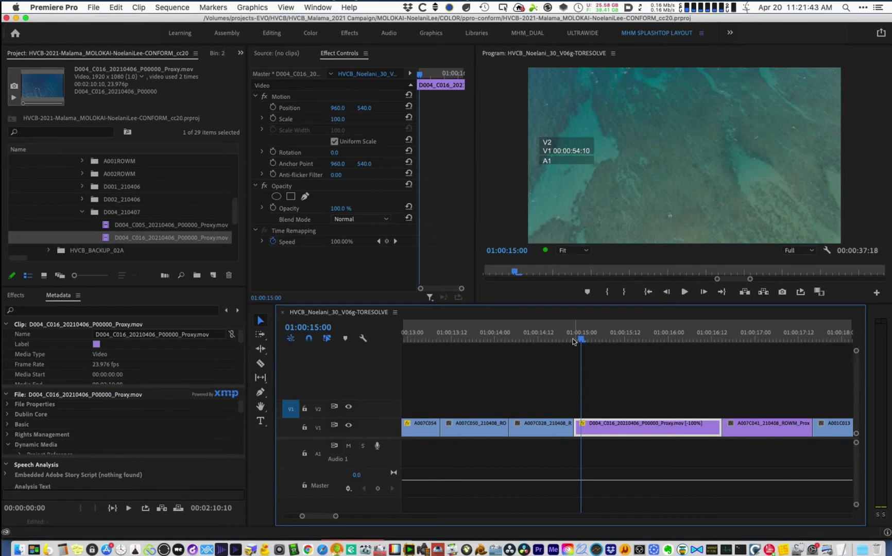
{"action": "left_click_drag", "start_coordinate": [573, 341], "coordinate": [621, 339]}
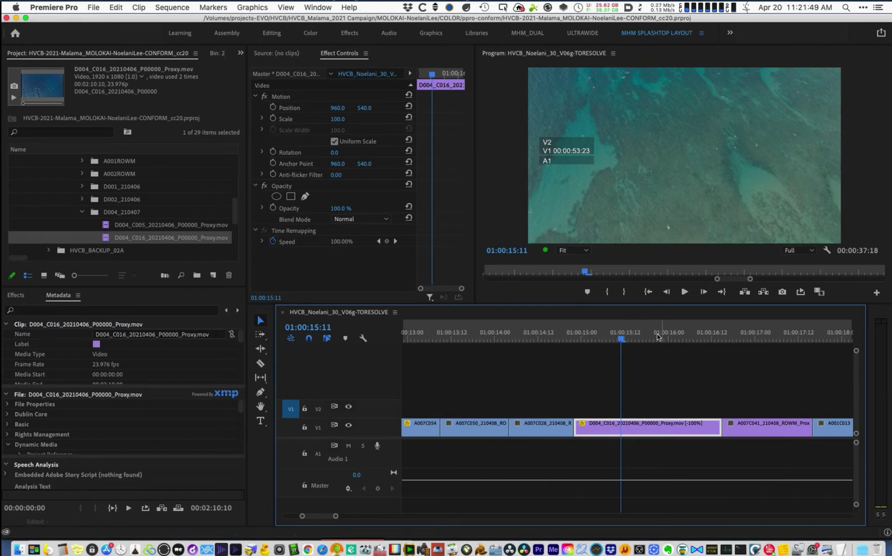
{"action": "left_click", "coordinate": [658, 338]}
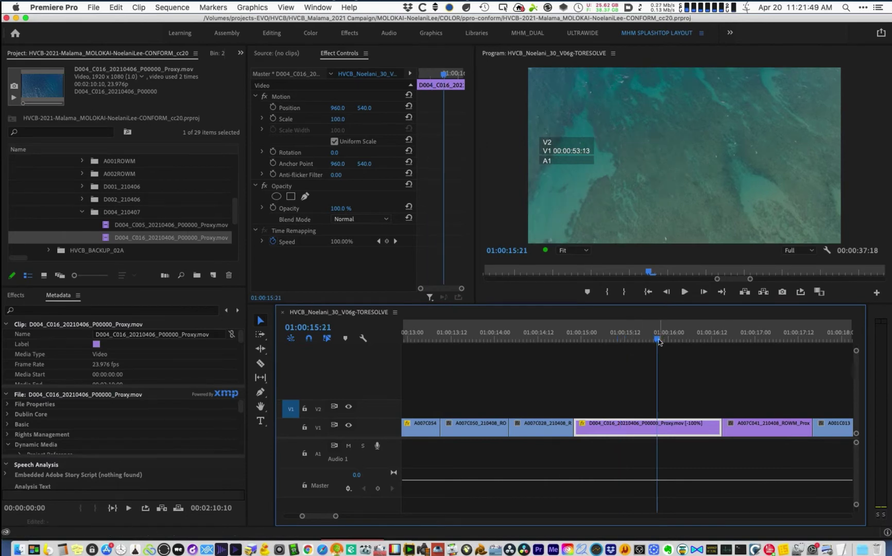
{"action": "left_click", "coordinate": [579, 336]}
{"action": "key", "text": "backslash"}
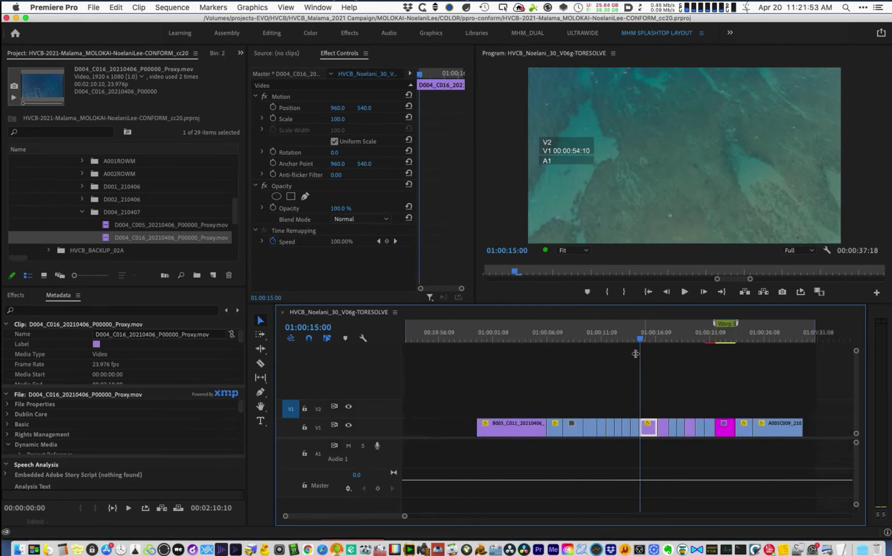
{"action": "left_click", "coordinate": [633, 340]}
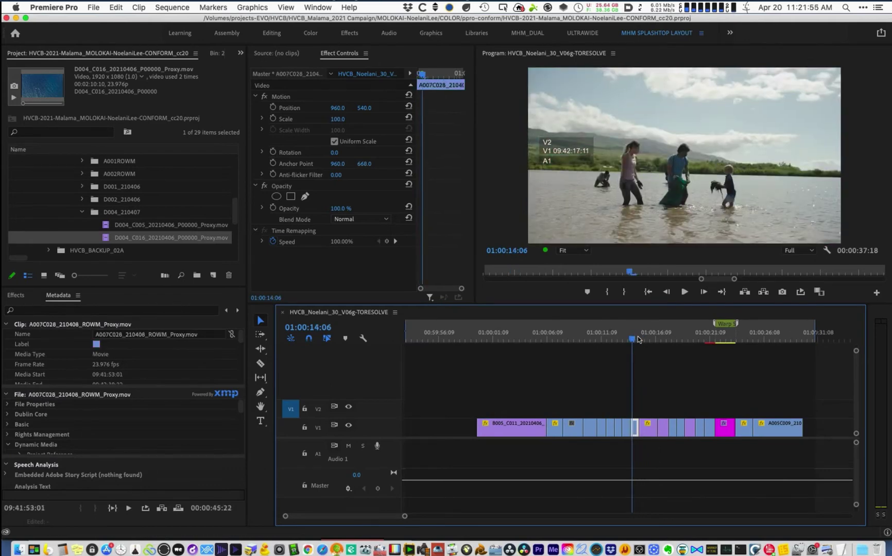
{"action": "left_click", "coordinate": [646, 339]}
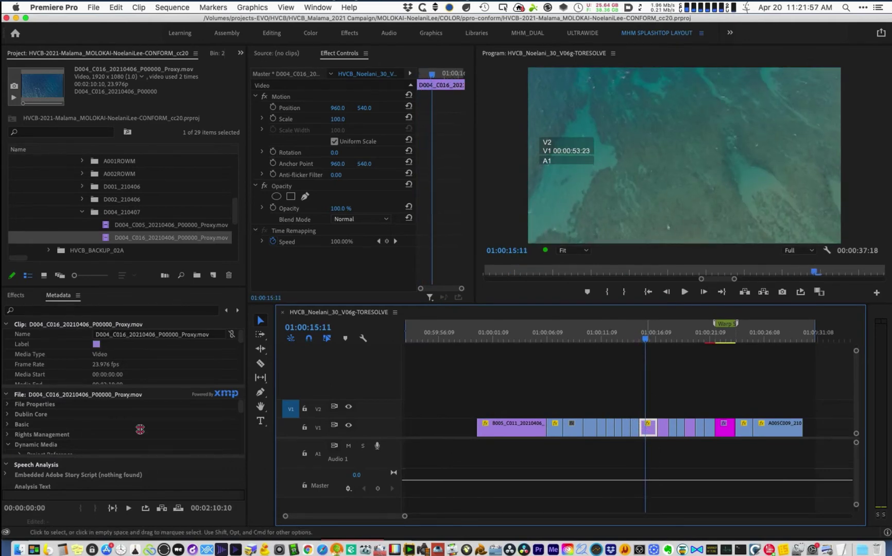
- Reopen D004_C016's Interpret Footage, cancel to keep 23.976 fps, and switch to DaVinci Resolve
{"action": "right_click", "coordinate": [126, 238]}
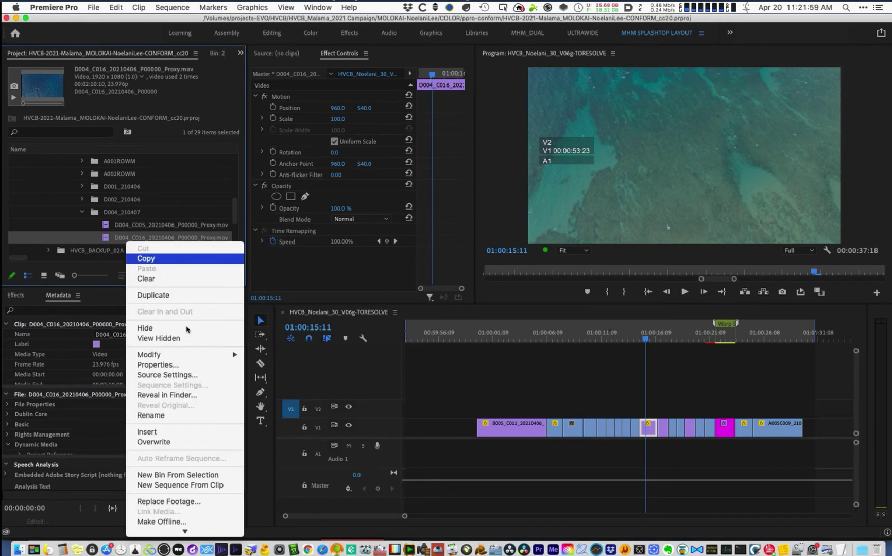
{"action": "mouse_move", "coordinate": [194, 359]}
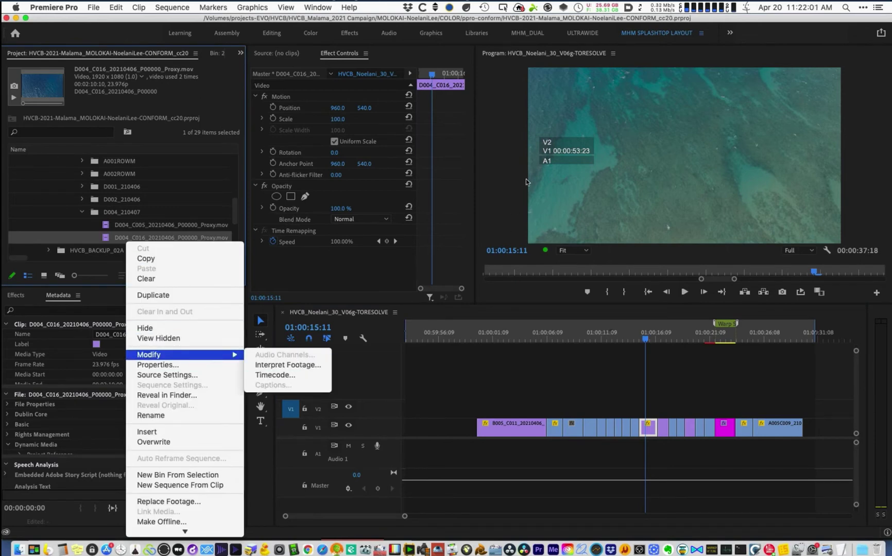
{"action": "key", "text": "Right"}
{"action": "key", "text": "Return"}
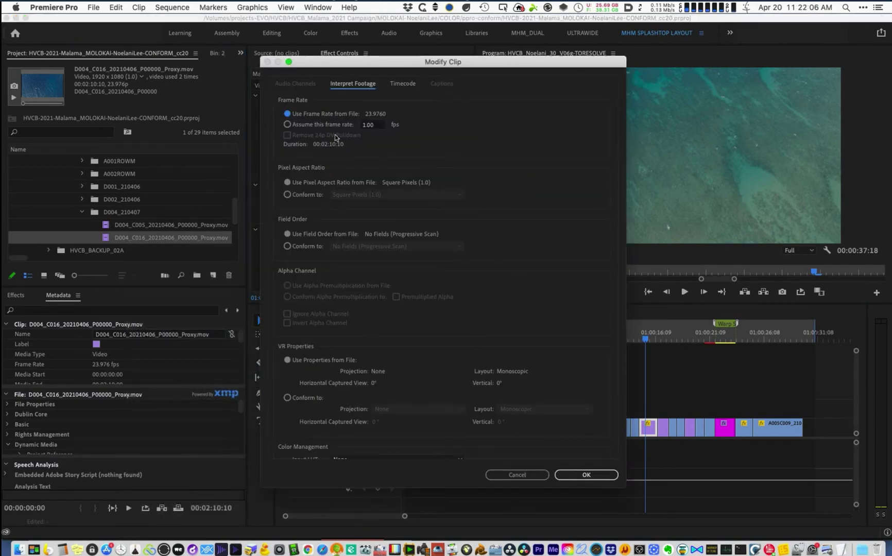
{"action": "left_click", "coordinate": [522, 475]}
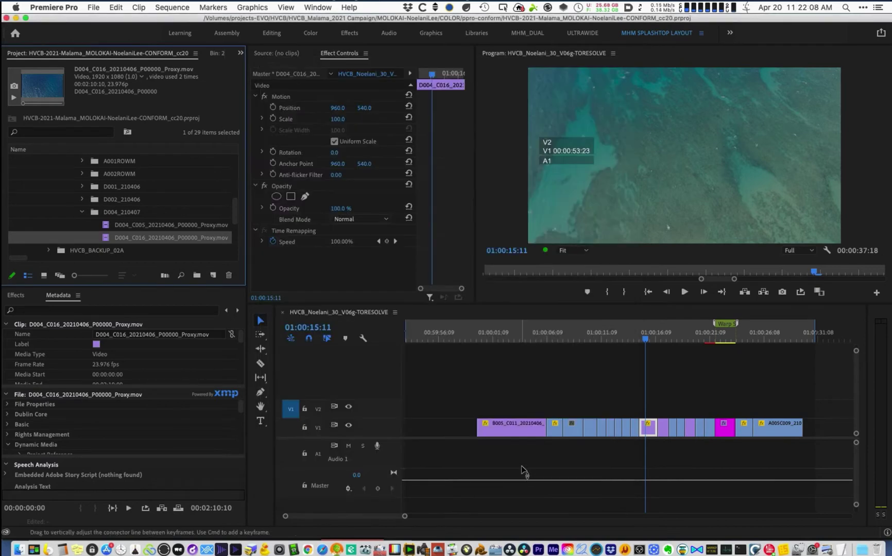
{"action": "left_click", "coordinate": [524, 550]}
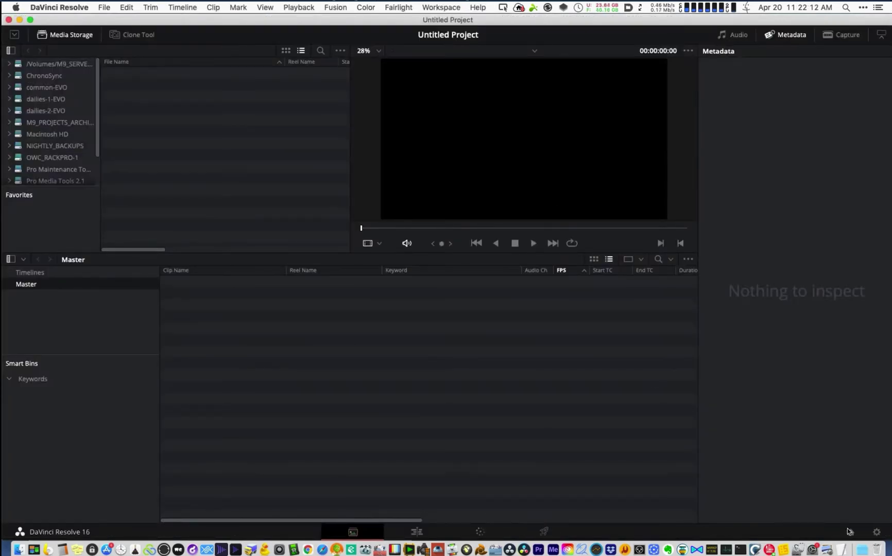
- Import the newest HVCB-Malama-2021-Campaign_MEDIAPREP-20210420 .drp via the Project Manager, sorted by date
{"action": "left_click", "coordinate": [850, 534]}
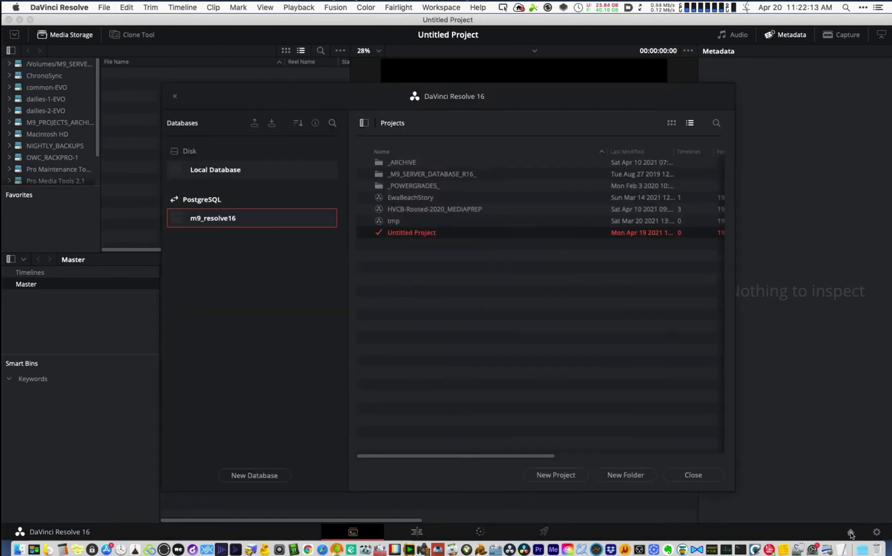
{"action": "right_click", "coordinate": [407, 291]}
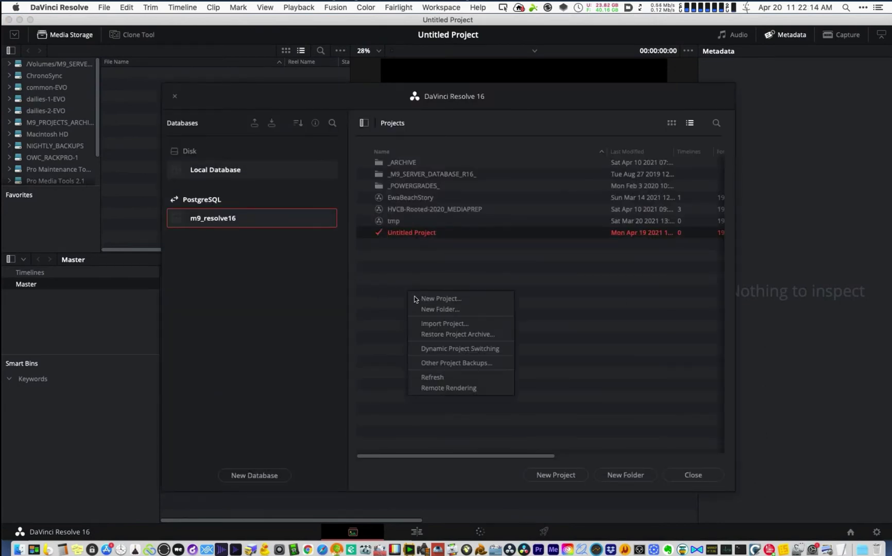
{"action": "left_click", "coordinate": [429, 325]}
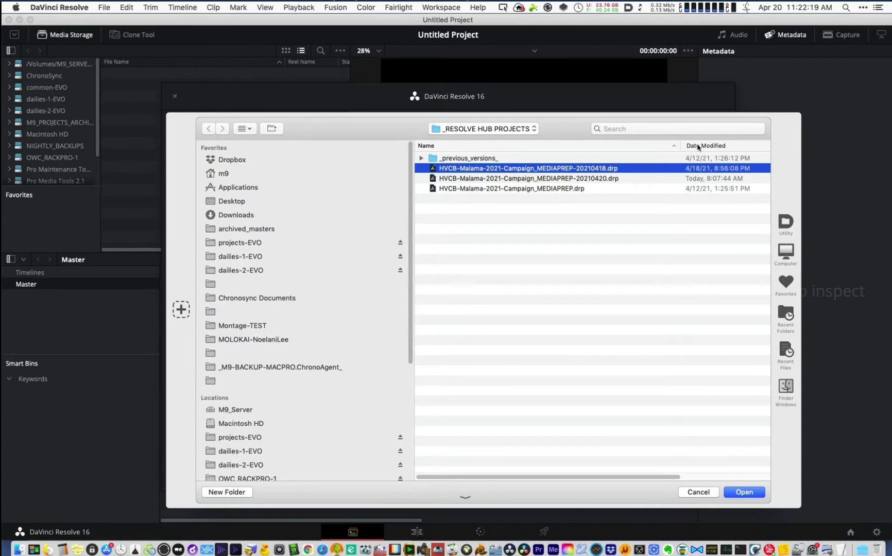
{"action": "left_click", "coordinate": [698, 148]}
{"action": "key", "text": "Up"}
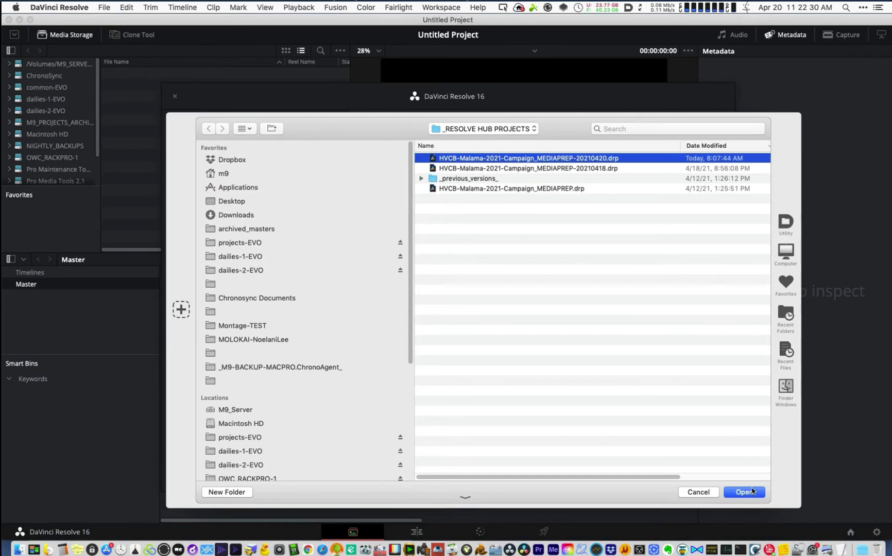
{"action": "left_click", "coordinate": [753, 494]}
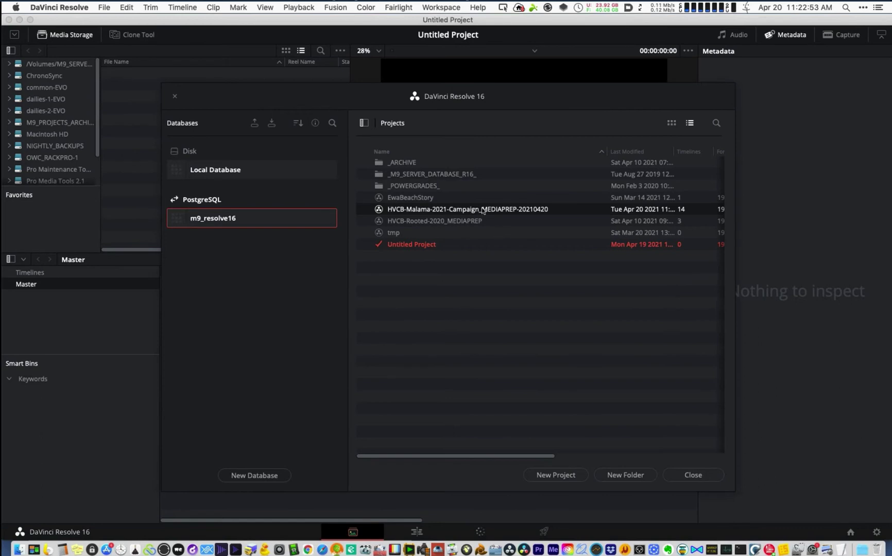
- Open the MEDIAPREP-20210420 project and dismiss the gallery and capture path permission warnings
{"action": "right_click", "coordinate": [484, 217]}
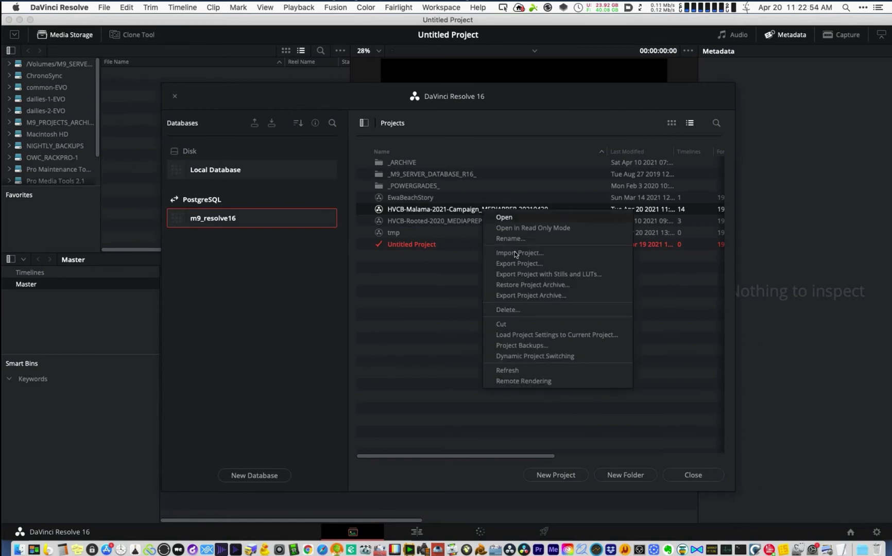
{"action": "left_click", "coordinate": [469, 208]}
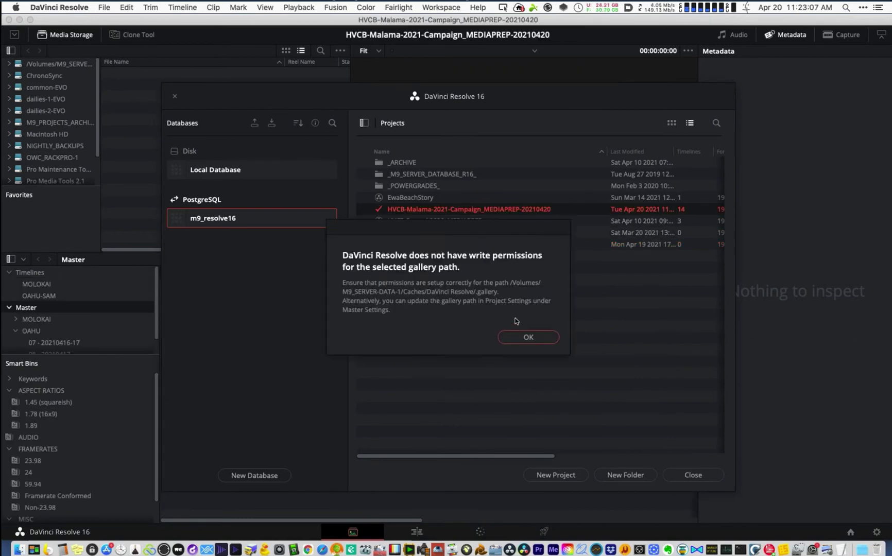
{"action": "left_click", "coordinate": [523, 337]}
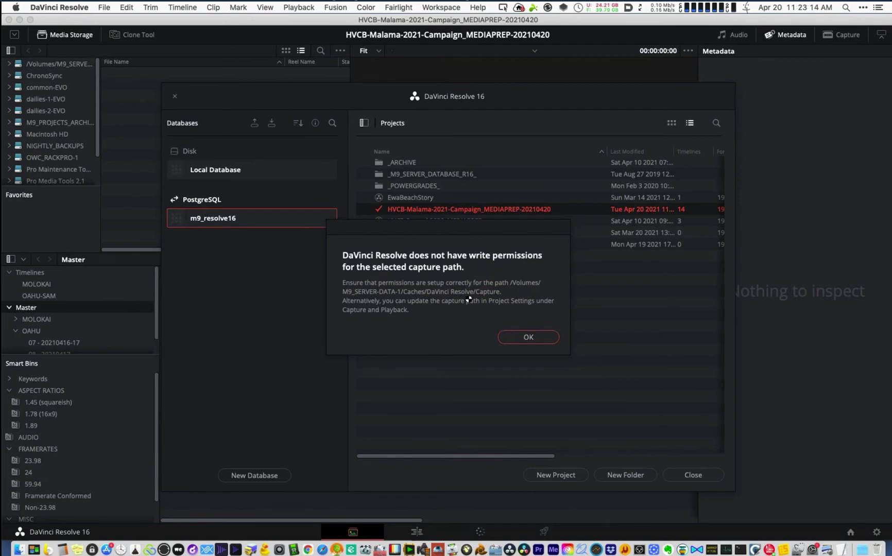
{"action": "left_click", "coordinate": [531, 337]}
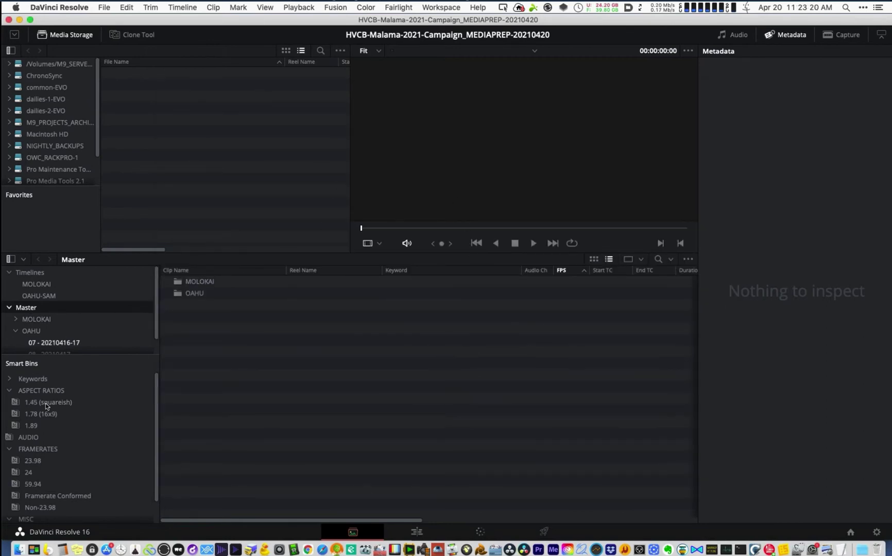
- Check the Framerate Conformed and Non-23.98 smart bins for stray clips
{"action": "left_click", "coordinate": [8, 392]}
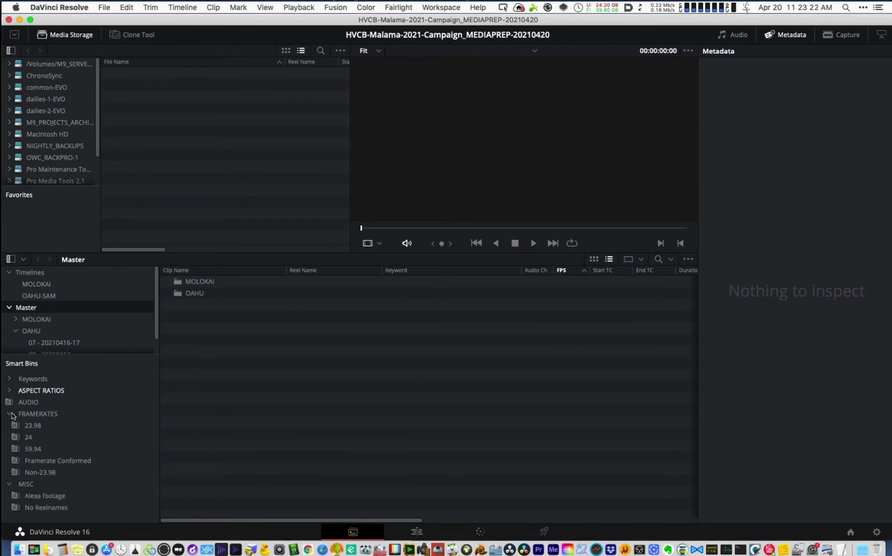
{"action": "left_click", "coordinate": [46, 461]}
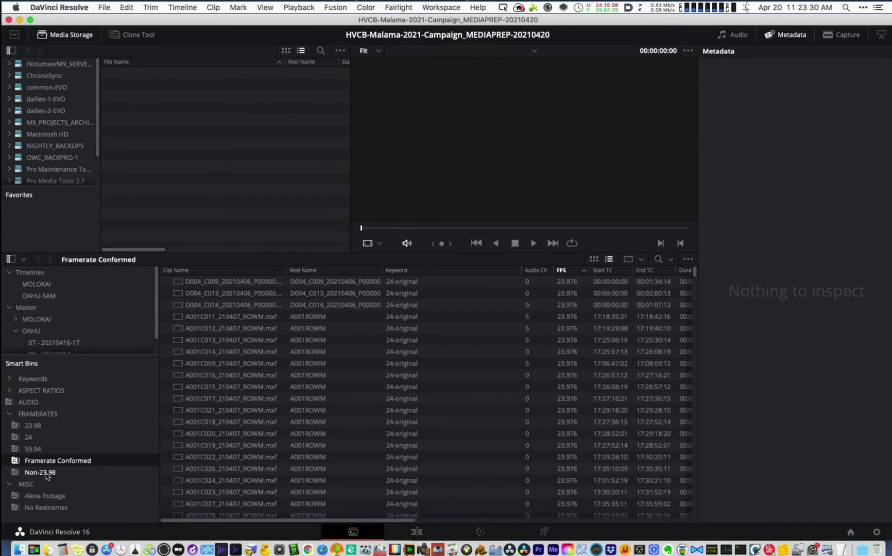
{"action": "left_click", "coordinate": [47, 473]}
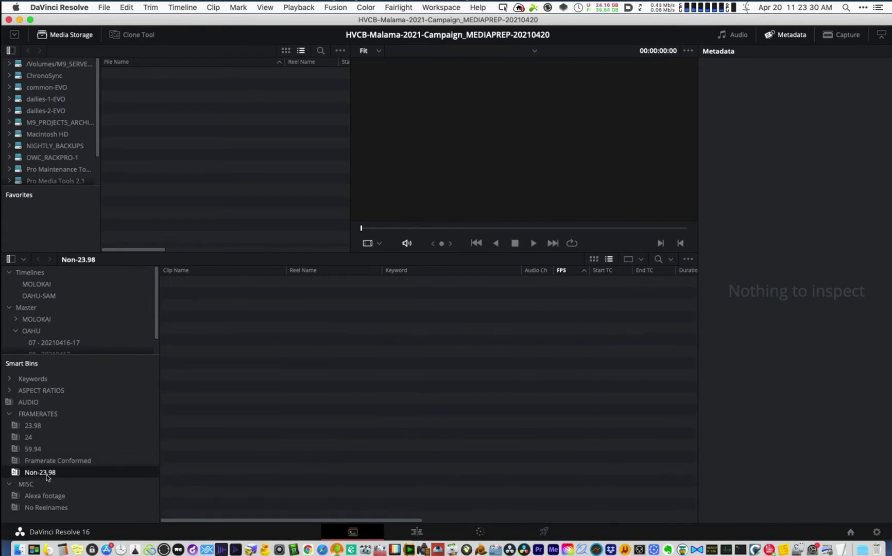
- Browse the 1.45, 1.78 (16x9) and 1.89 aspect-ratio smart bins, finishing on 1.45 (squareish)
{"action": "left_click", "coordinate": [10, 392]}
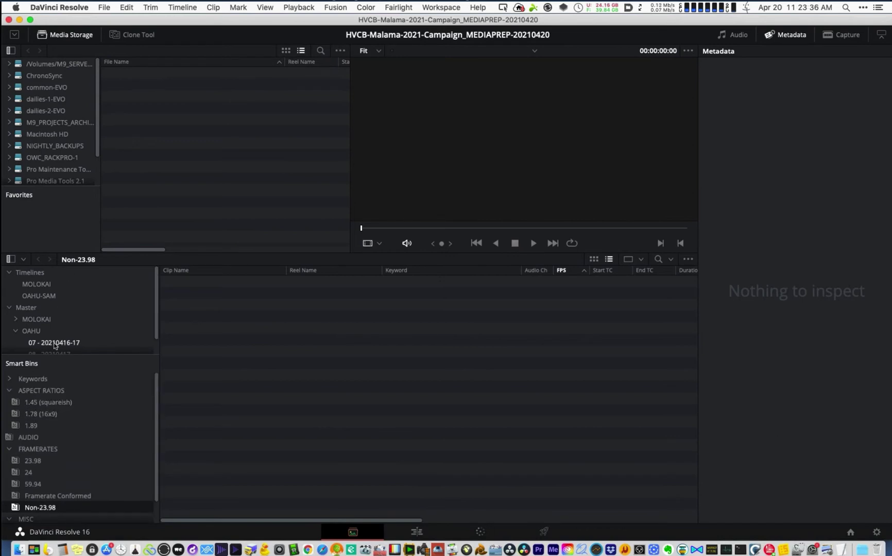
{"action": "left_click", "coordinate": [38, 402]}
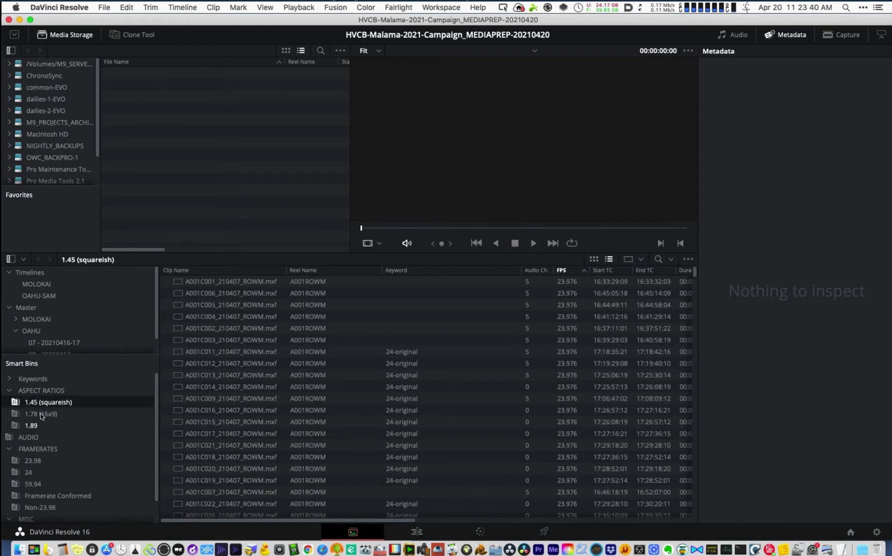
{"action": "left_click", "coordinate": [40, 413]}
{"action": "left_click", "coordinate": [36, 425]}
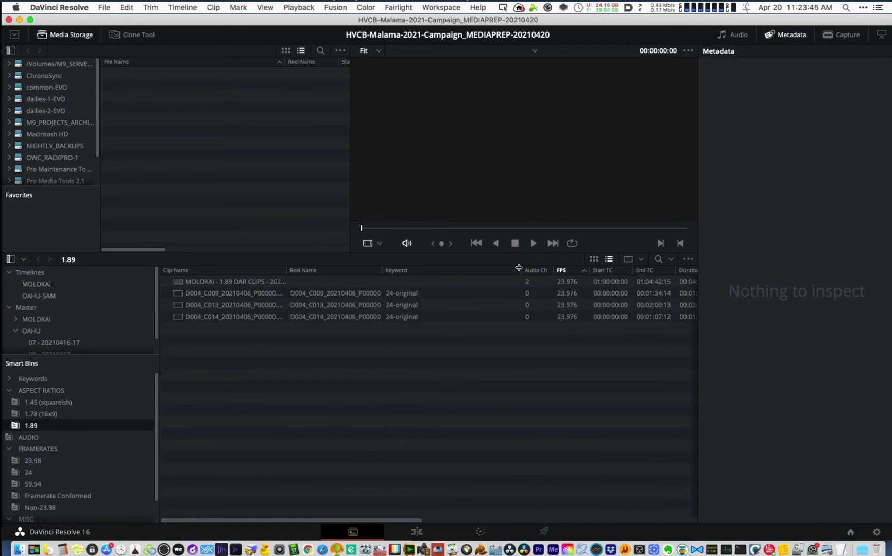
{"action": "left_click_drag", "start_coordinate": [447, 258], "coordinate": [494, 299]}
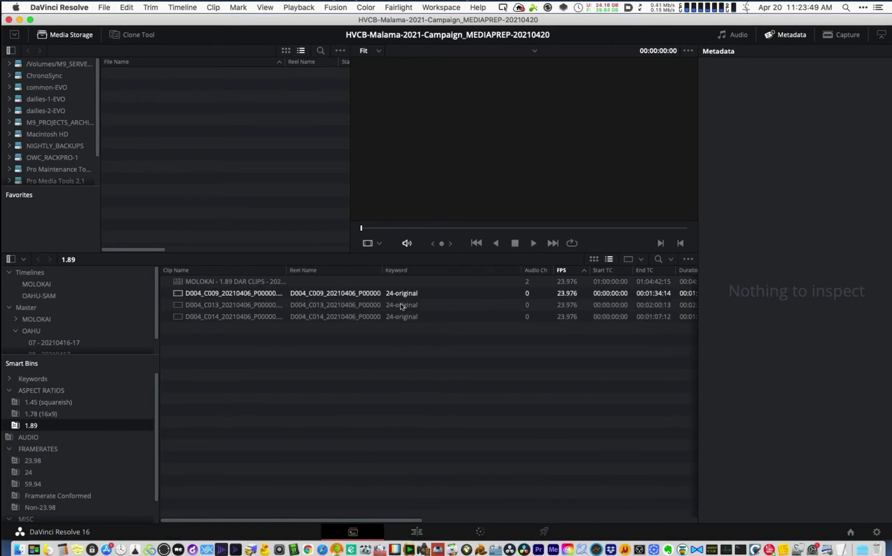
{"action": "left_click", "coordinate": [53, 414]}
{"action": "left_click", "coordinate": [61, 404]}
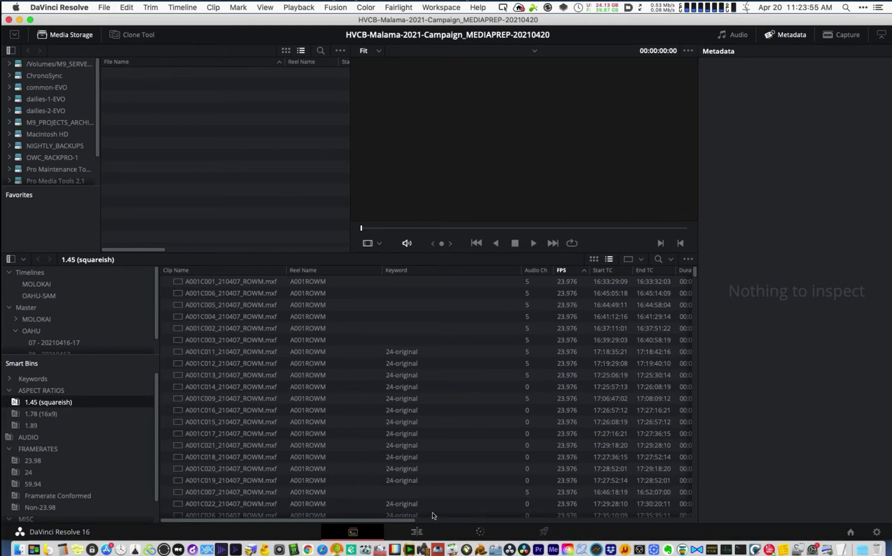
- Scan the clip list columns and load clip A001C001 to inspect it
{"action": "scroll", "coordinate": [504, 521], "scroll_direction": "right", "scroll_amount": 5}
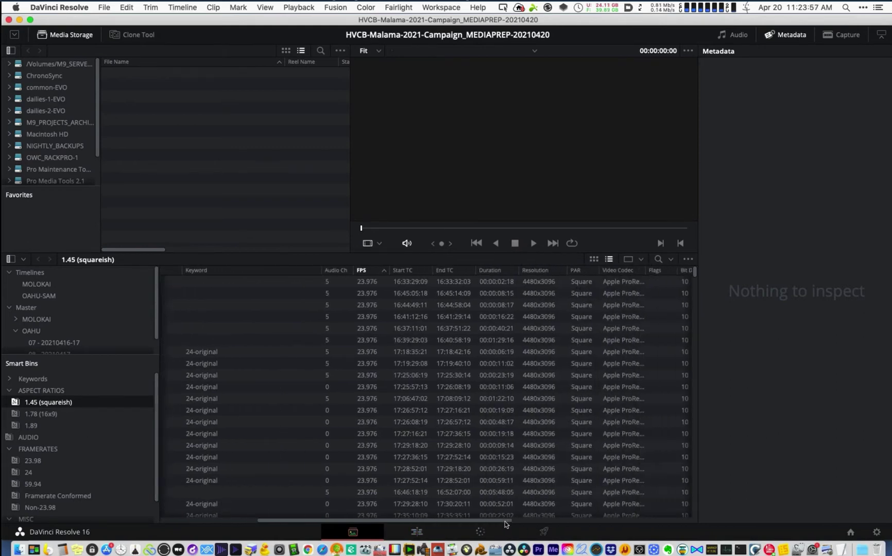
{"action": "scroll", "coordinate": [598, 512], "scroll_direction": "right", "scroll_amount": 3}
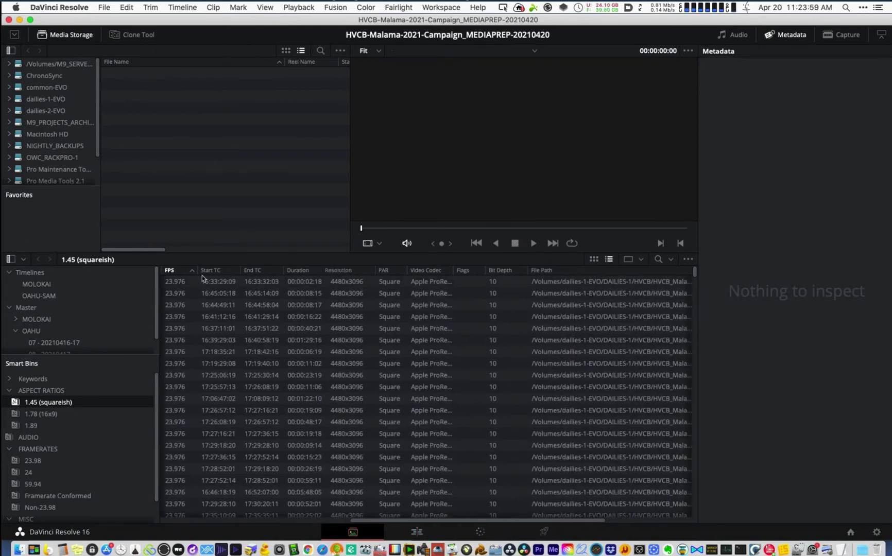
{"action": "scroll", "coordinate": [221, 505], "scroll_direction": "left", "scroll_amount": 8}
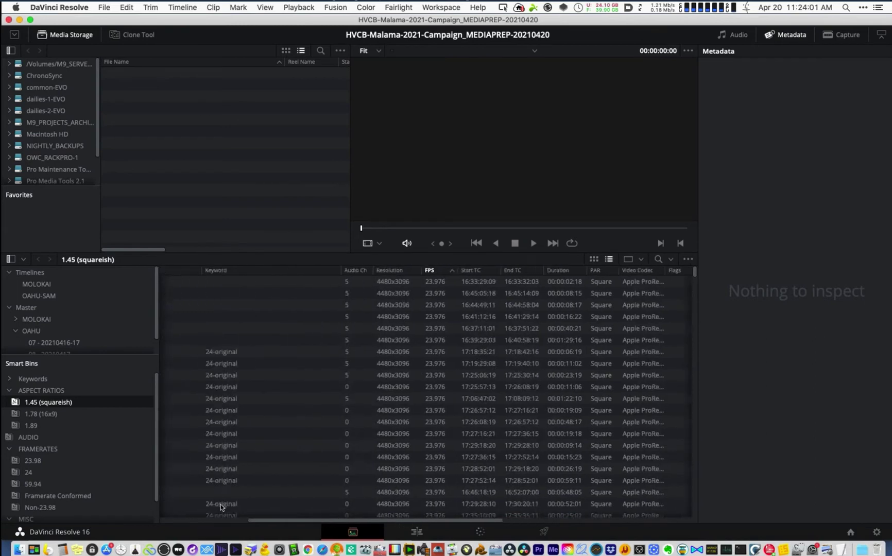
{"action": "left_click", "coordinate": [572, 282]}
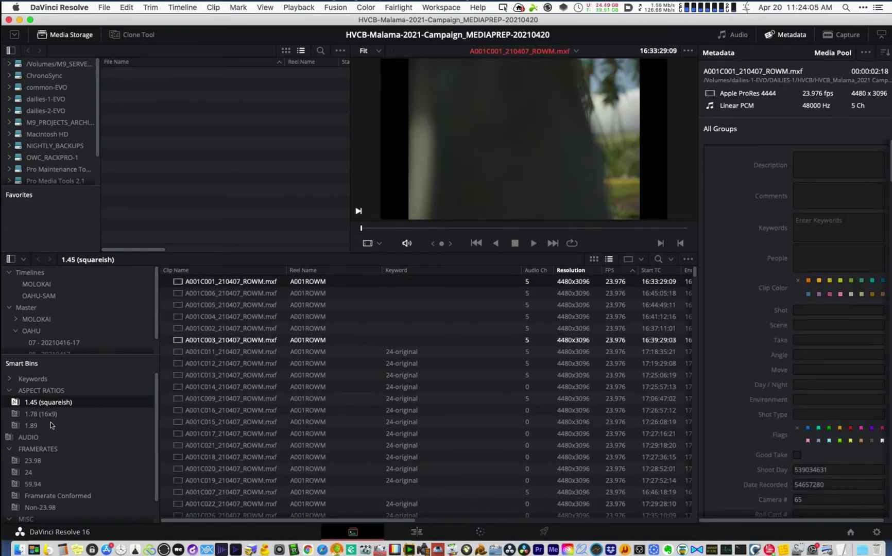
- Recheck the 1.89 and 1.78 (16x9) aspect-ratio smart bins
{"action": "left_click", "coordinate": [31, 425]}
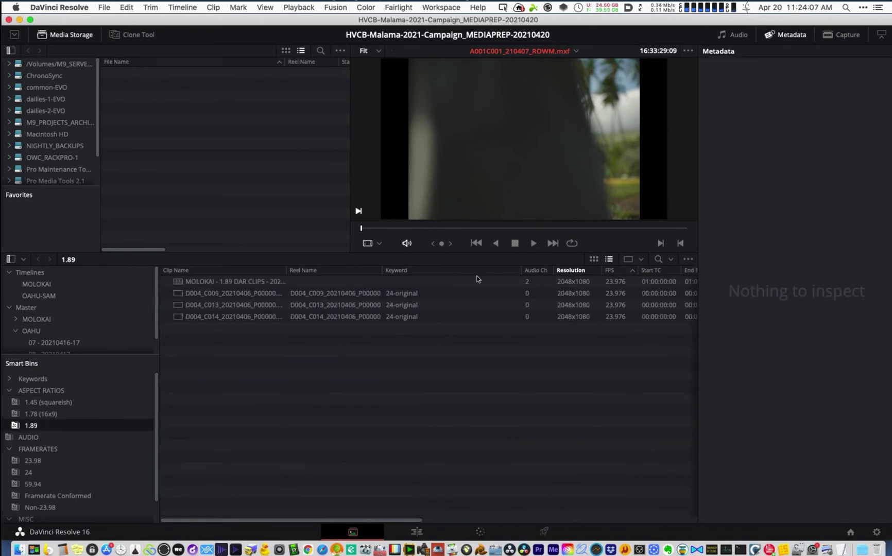
{"action": "left_click", "coordinate": [52, 414]}
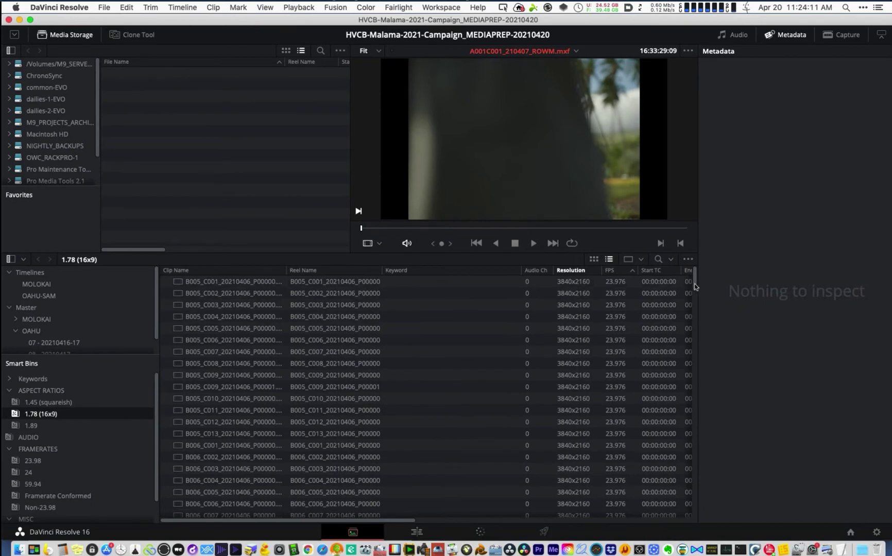
{"action": "left_click", "coordinate": [696, 488]}
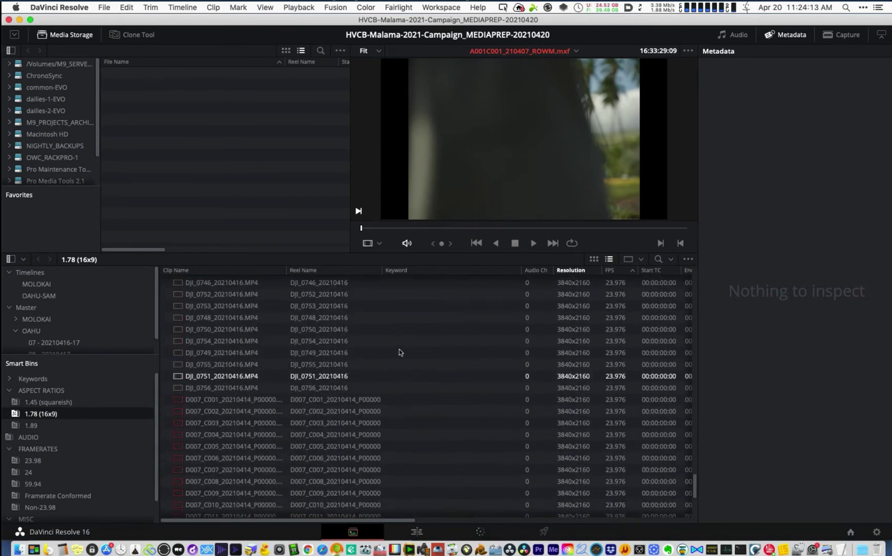
- Step through the 23.98, 24 and 59.94 frame-rate bins, ending on Framerate Conformed
{"action": "left_click", "coordinate": [34, 449]}
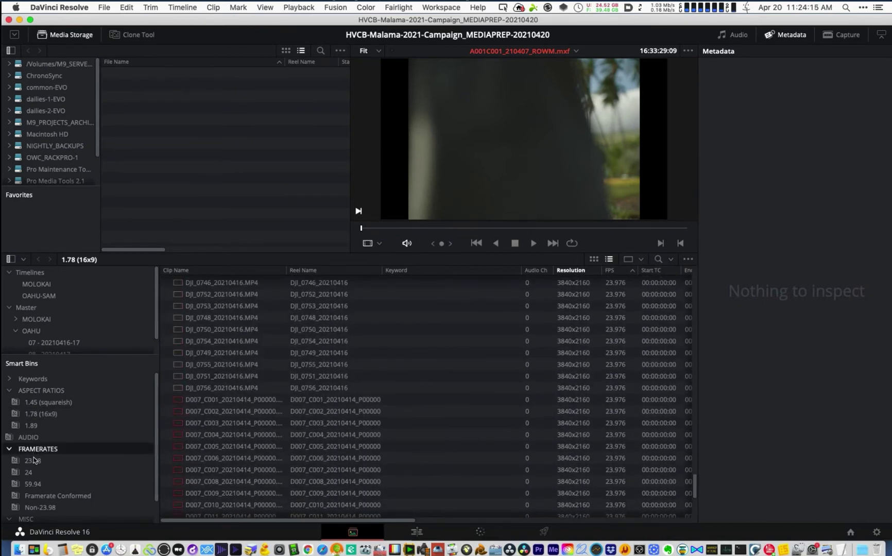
{"action": "left_click", "coordinate": [35, 460]}
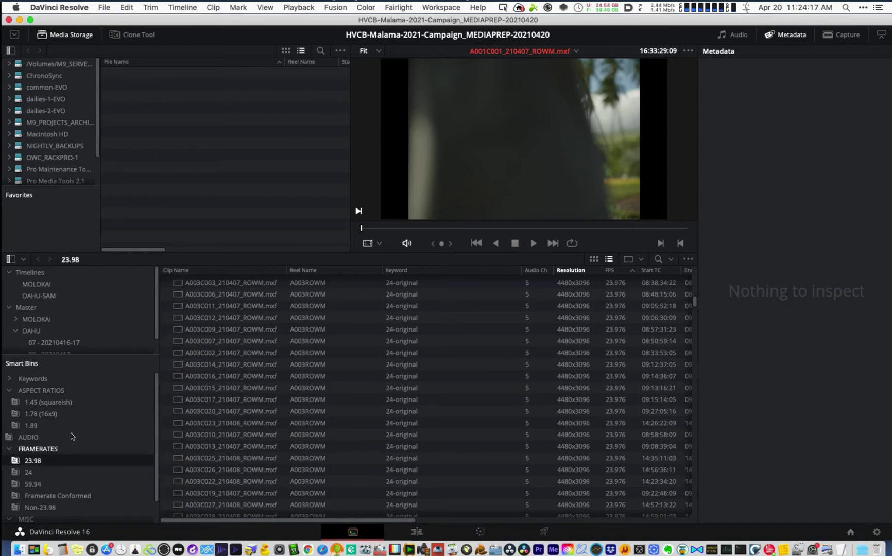
{"action": "left_click", "coordinate": [36, 474]}
{"action": "key", "text": "Down"}
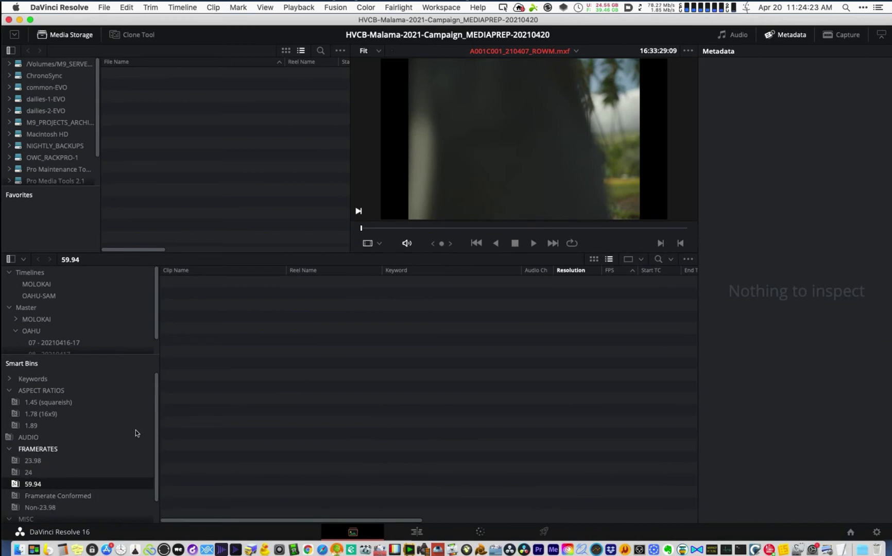
{"action": "left_click", "coordinate": [52, 497]}
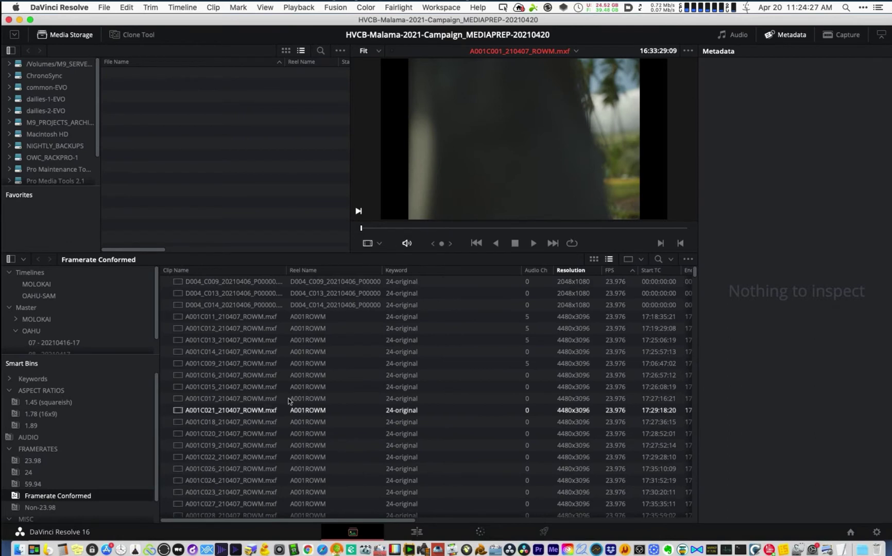
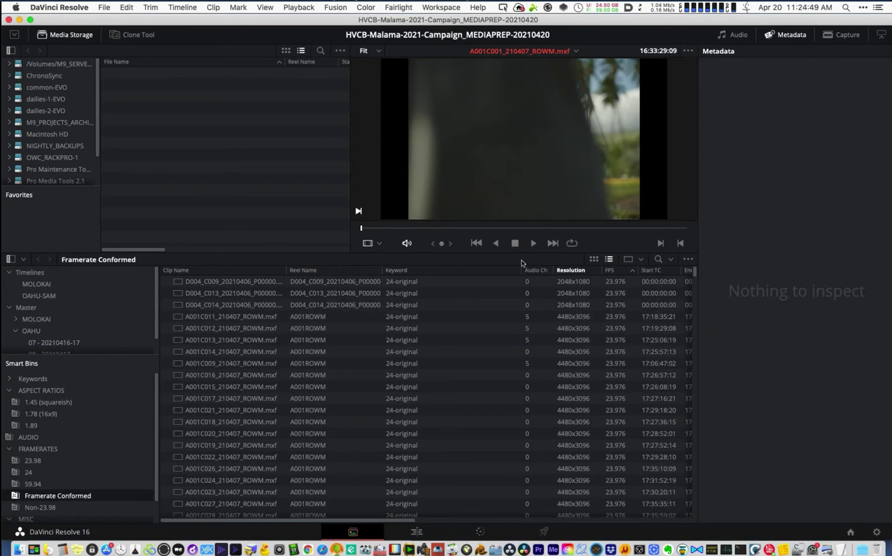
- Select every clip in the bin and review their clip attributes without changing anything
{"action": "left_click", "coordinate": [238, 305]}
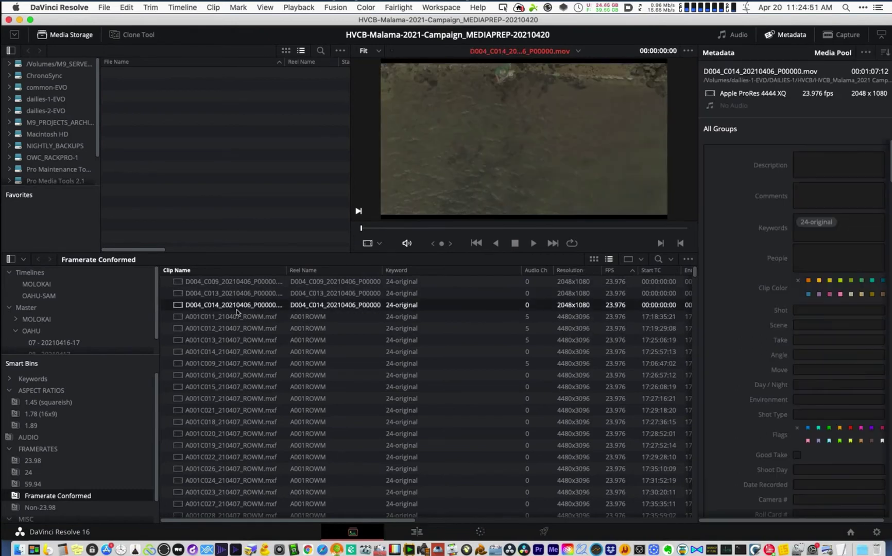
{"action": "key", "text": "super+a"}
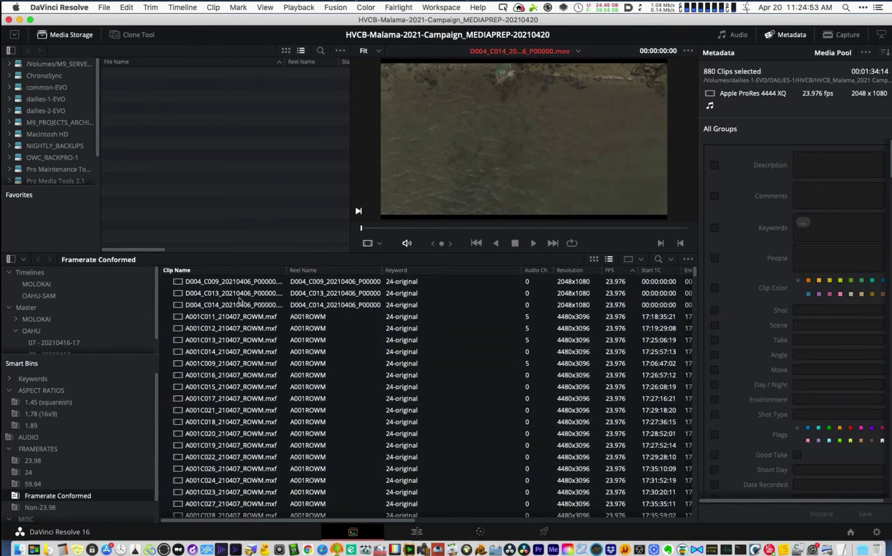
{"action": "right_click", "coordinate": [245, 301]}
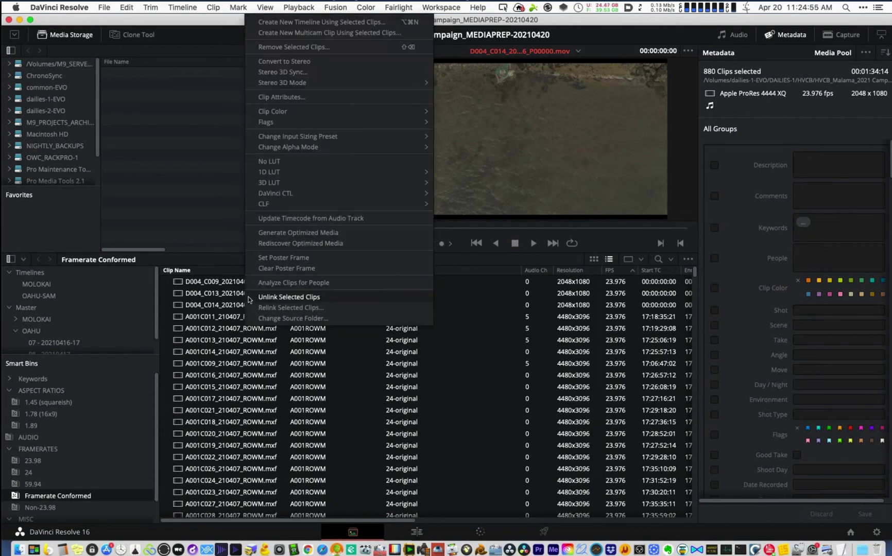
{"action": "left_click", "coordinate": [315, 98]}
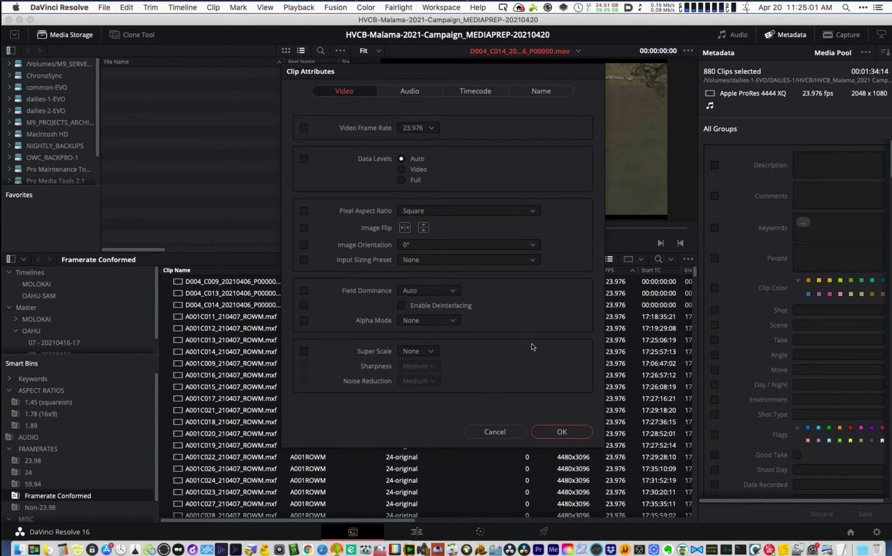
{"action": "left_click", "coordinate": [495, 432]}
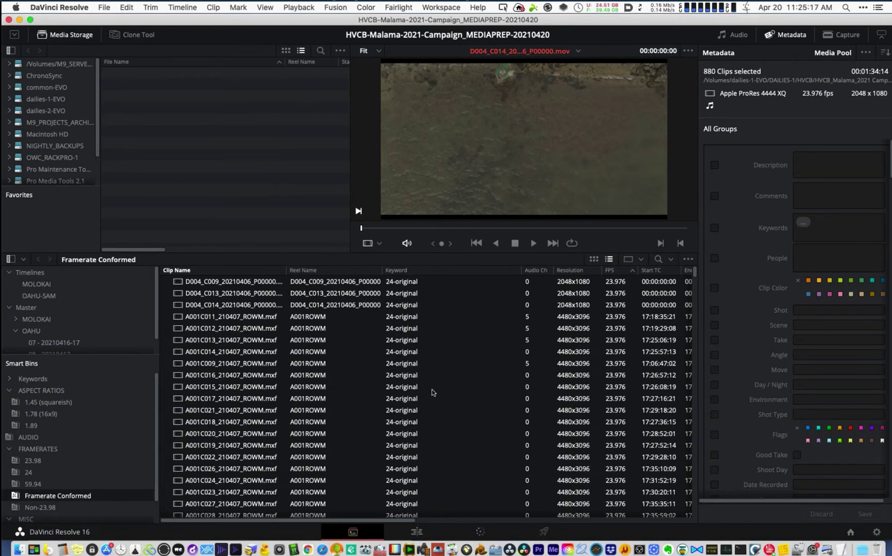
- Check the clip list columns and the keyword tags of A001C011 and F002_DJI_0011
{"action": "right_click", "coordinate": [461, 268]}
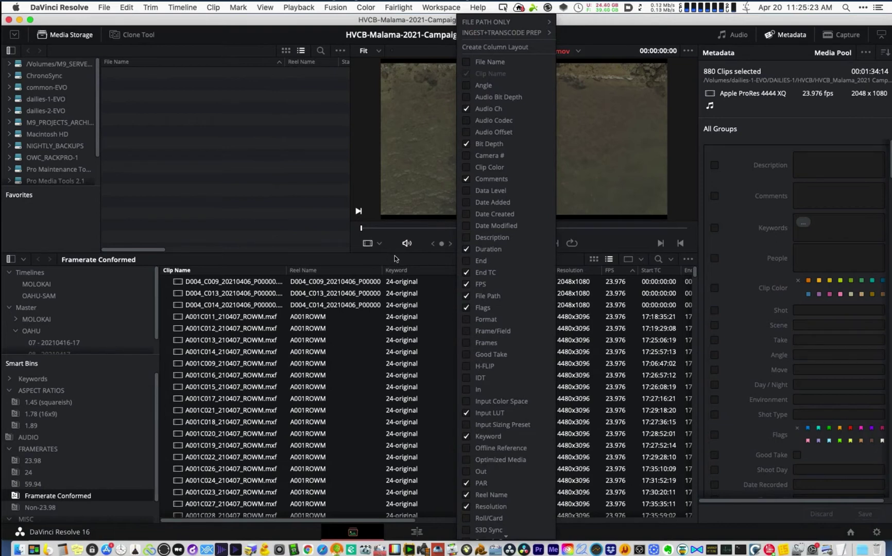
{"action": "left_click", "coordinate": [422, 310]}
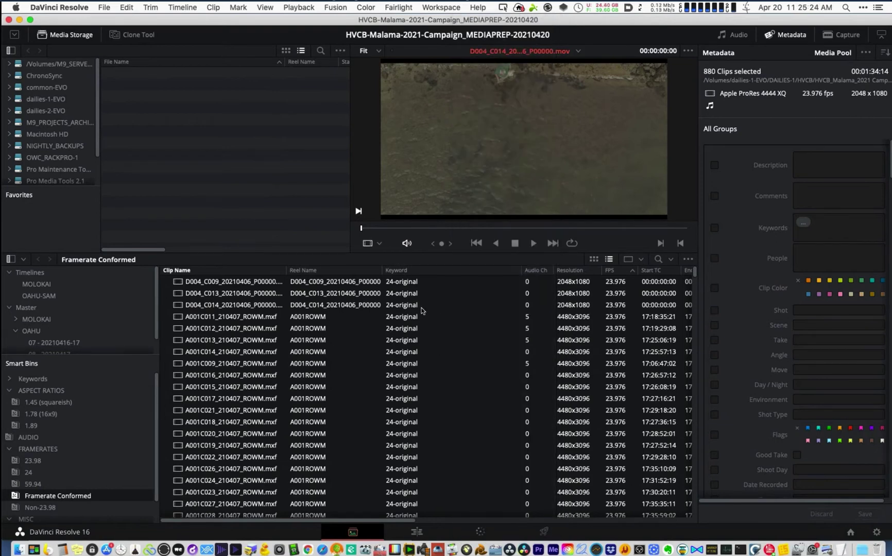
{"action": "double_click", "coordinate": [410, 283]}
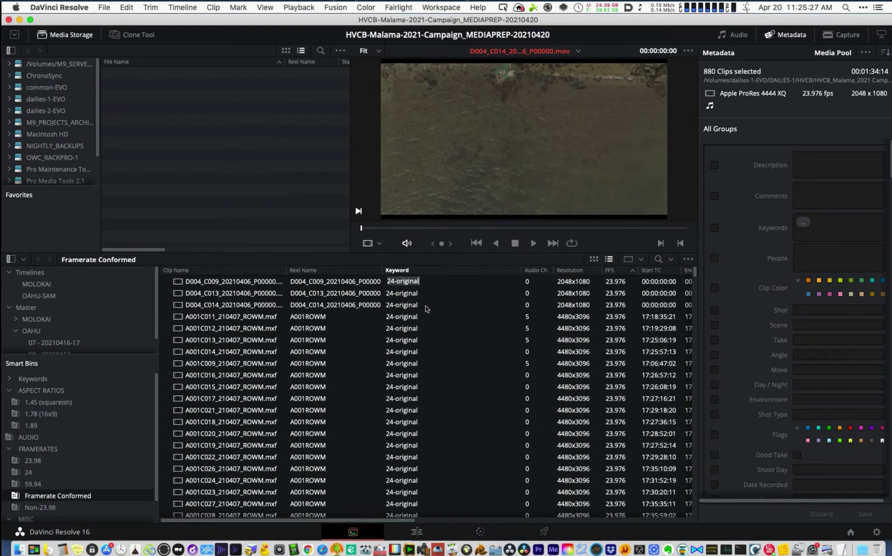
{"action": "double_click", "coordinate": [404, 320]}
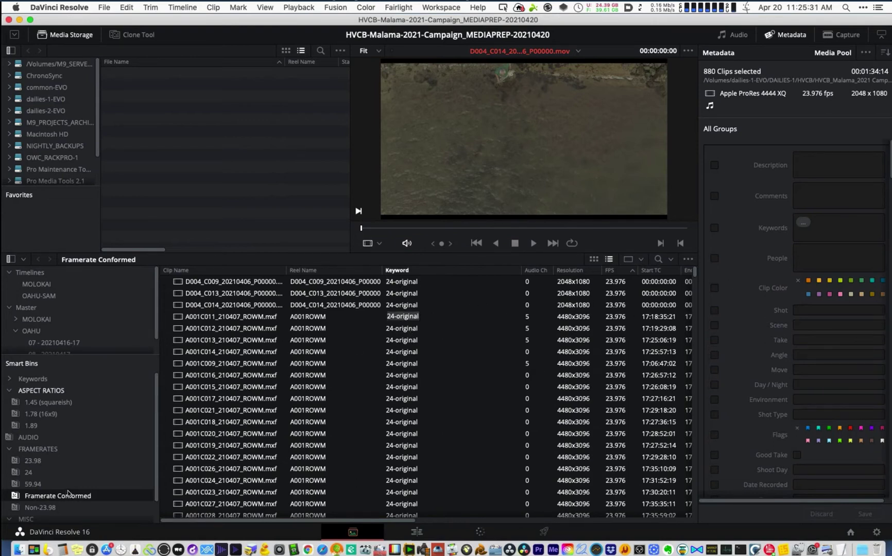
{"action": "scroll", "coordinate": [692, 282], "scroll_direction": "down", "scroll_amount": 20}
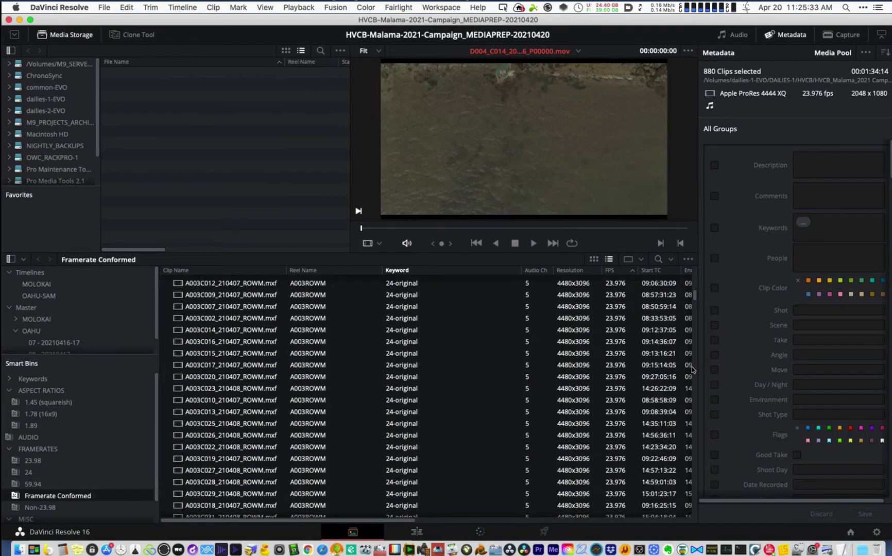
{"action": "scroll", "coordinate": [687, 433], "scroll_direction": "up", "scroll_amount": 10}
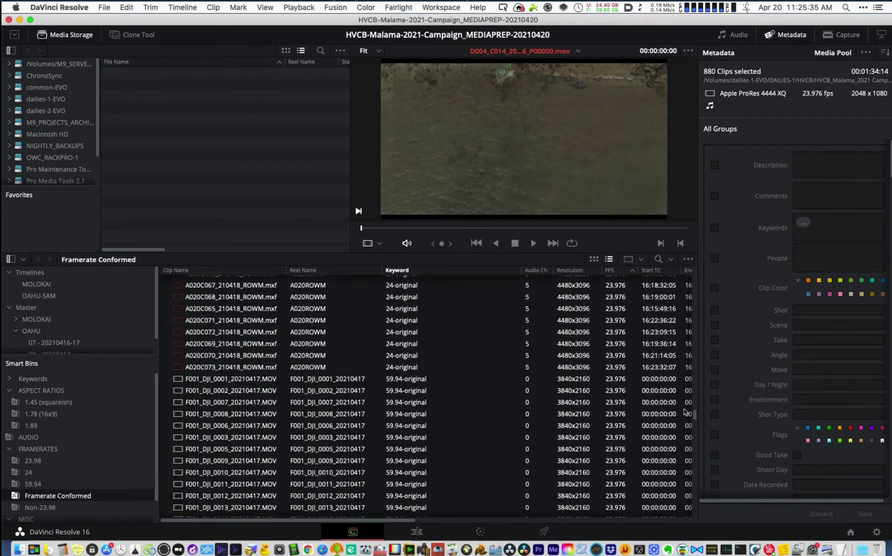
{"action": "scroll", "coordinate": [685, 425], "scroll_direction": "up", "scroll_amount": 6}
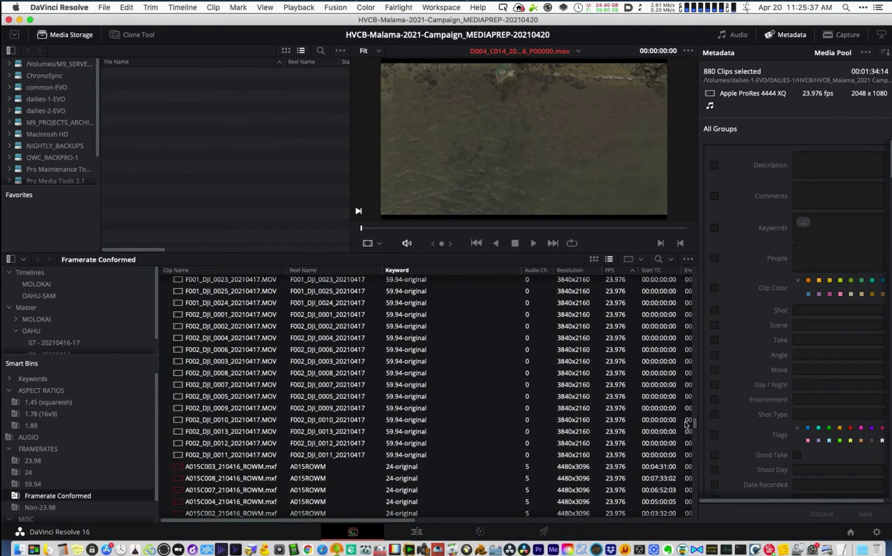
{"action": "scroll", "coordinate": [685, 425], "scroll_direction": "down", "scroll_amount": 4}
{"action": "double_click", "coordinate": [418, 321]}
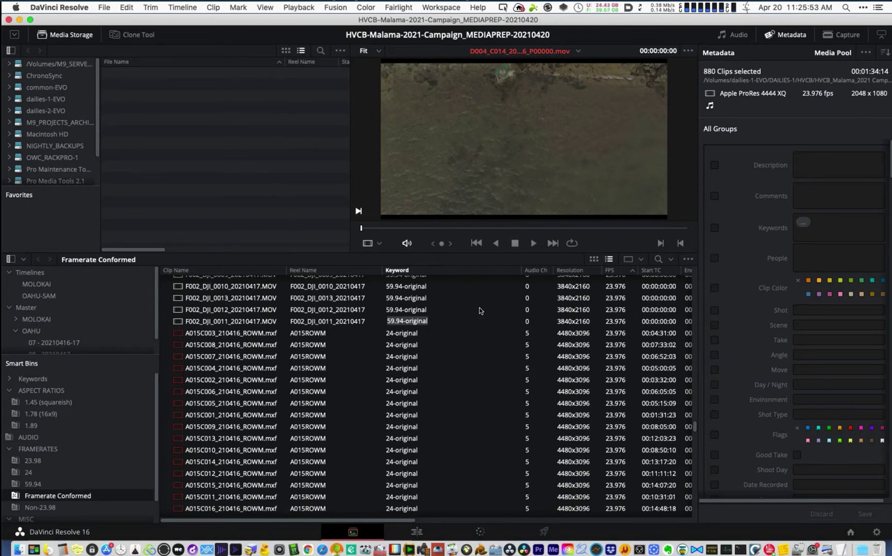
{"action": "left_click", "coordinate": [307, 321]}
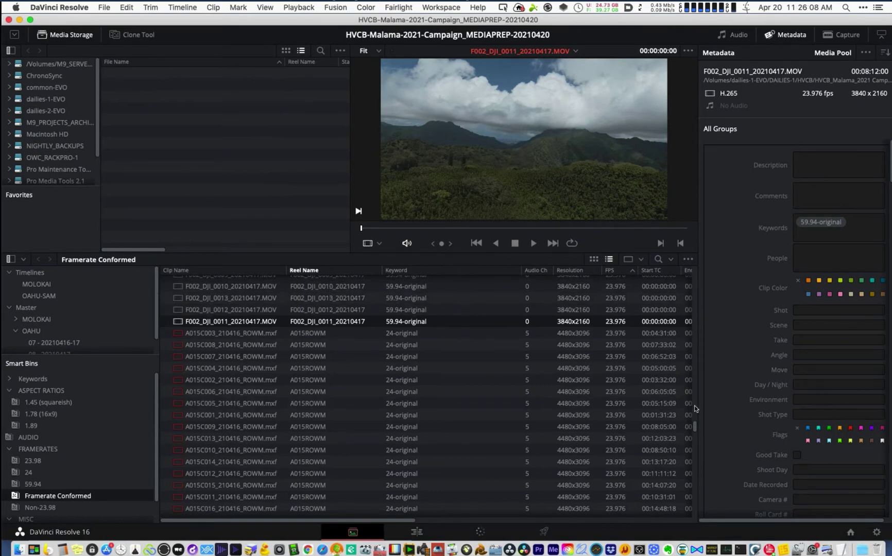
- Preview the F001_DJI_0010 and F001_DJI_0001 drone clips
{"action": "mouse_move", "coordinate": [694, 406]}
{"action": "left_mouse_down"}
{"action": "mouse_move", "coordinate": [693, 272]}
{"action": "mouse_move", "coordinate": [693, 436]}
{"action": "mouse_move", "coordinate": [693, 414]}
{"action": "left_mouse_up"}
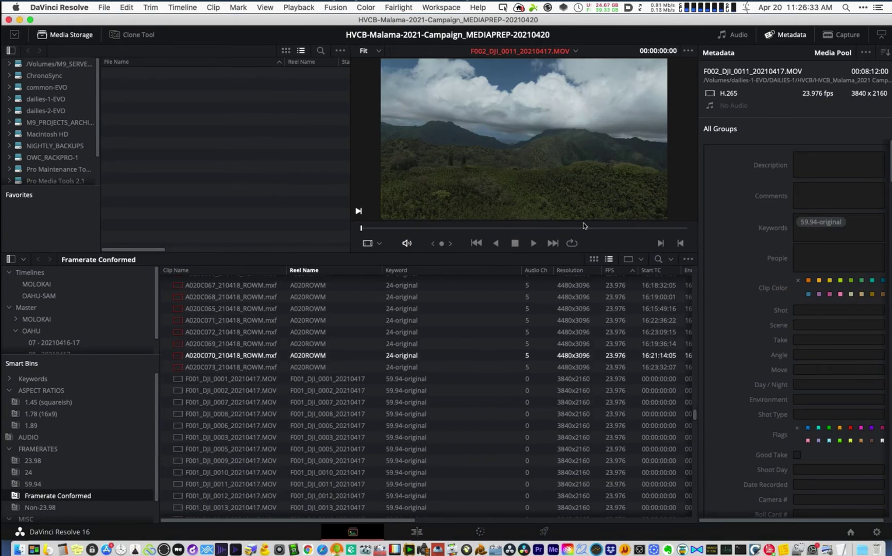
{"action": "mouse_move", "coordinate": [663, 74]}
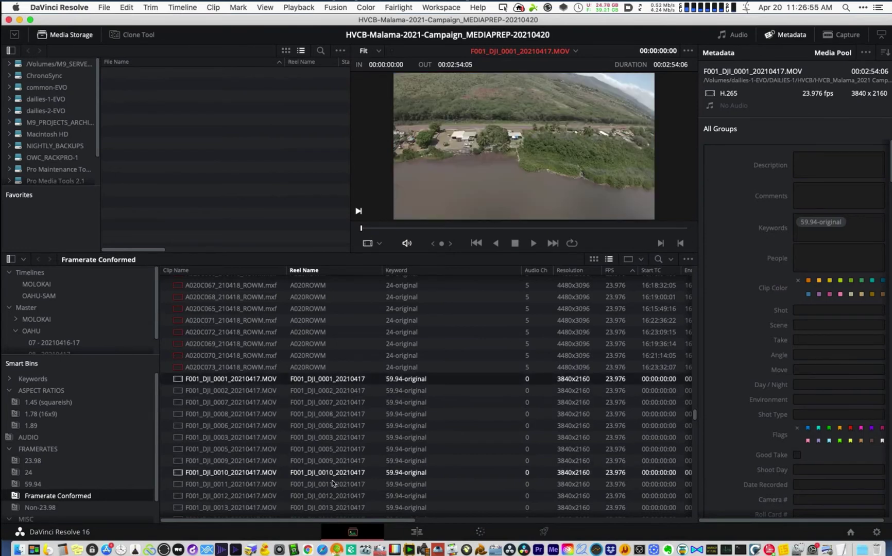
{"action": "left_click", "coordinate": [510, 472]}
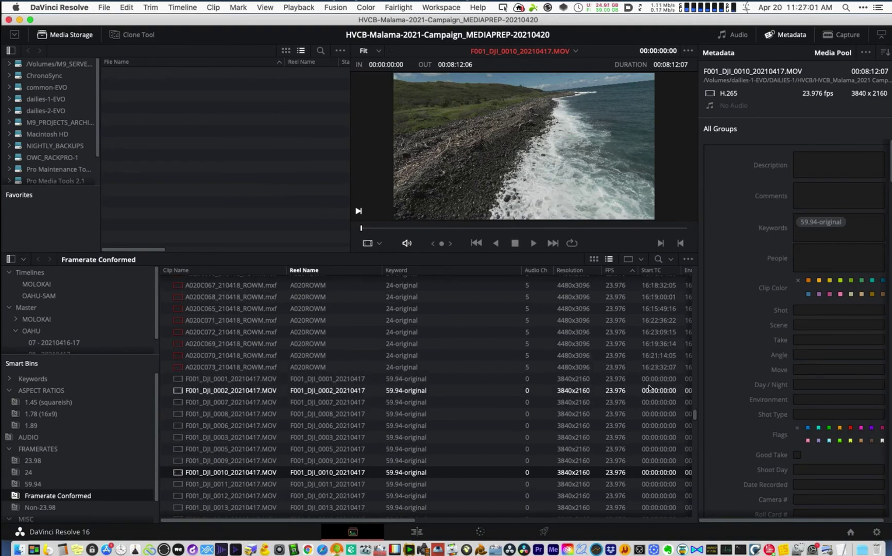
{"action": "left_click", "coordinate": [342, 383]}
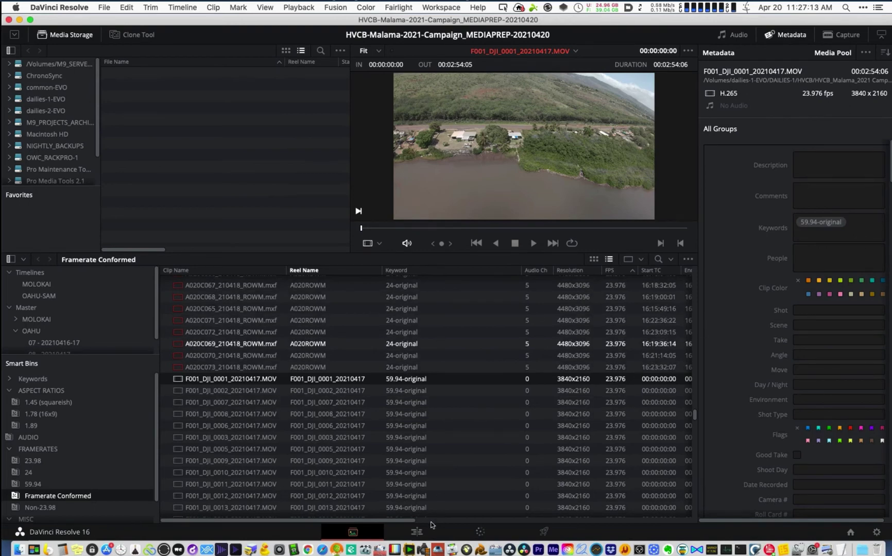
- In Premiere Pro, park on the opening B005_C011 clip and check its clip options
{"action": "left_click", "coordinate": [539, 550]}
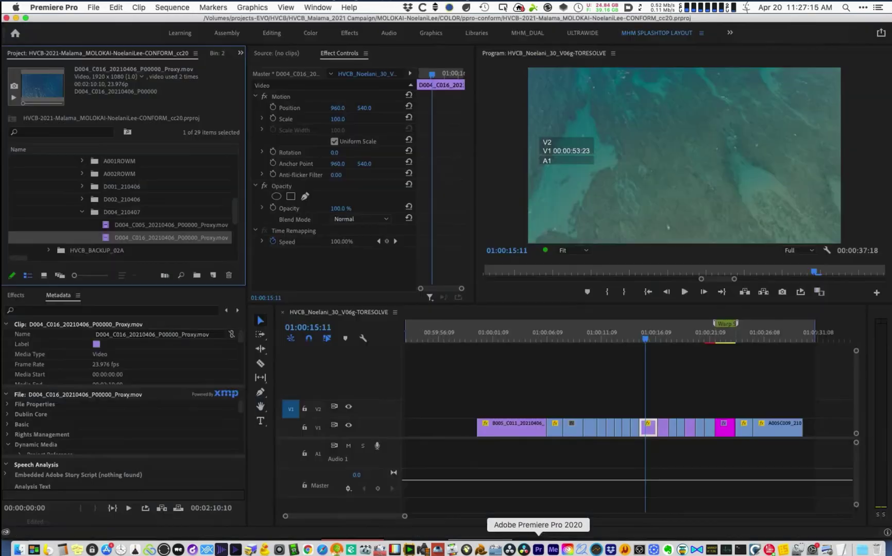
{"action": "left_click", "coordinate": [529, 332]}
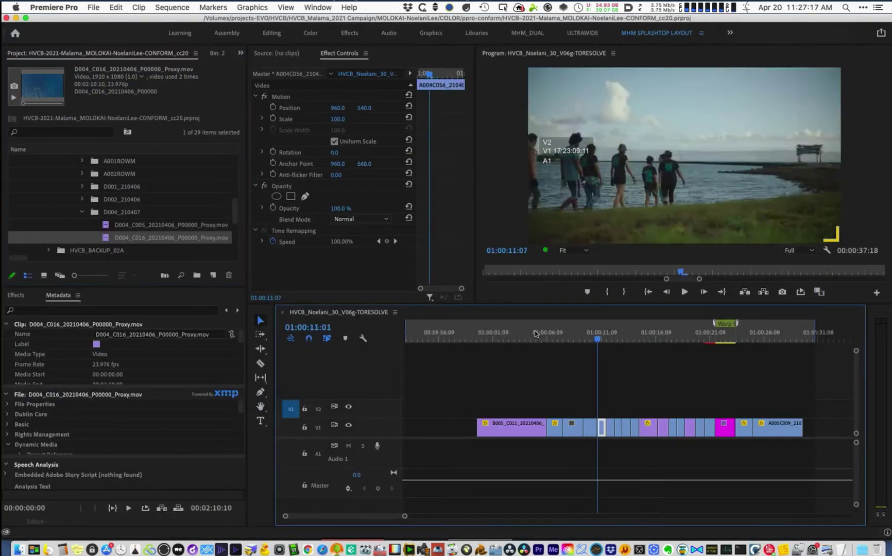
{"action": "key", "text": "space"}
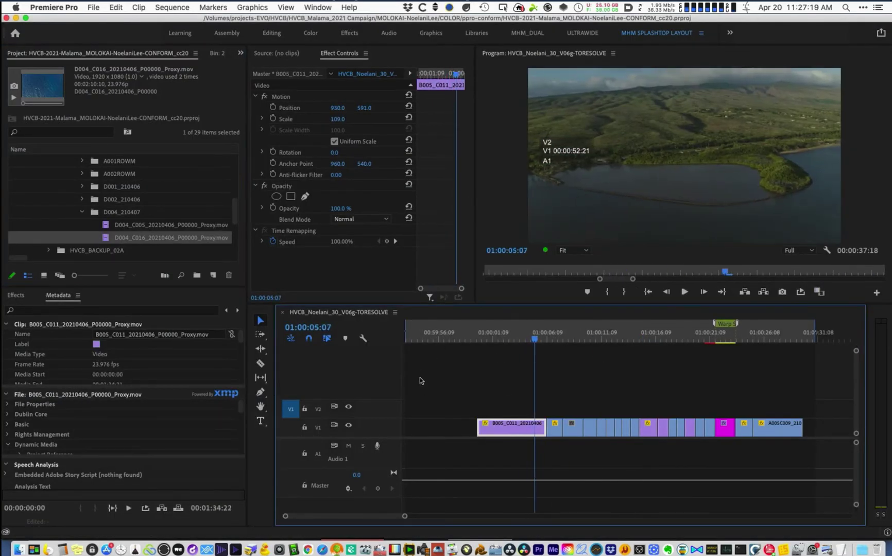
{"action": "right_click", "coordinate": [527, 436]}
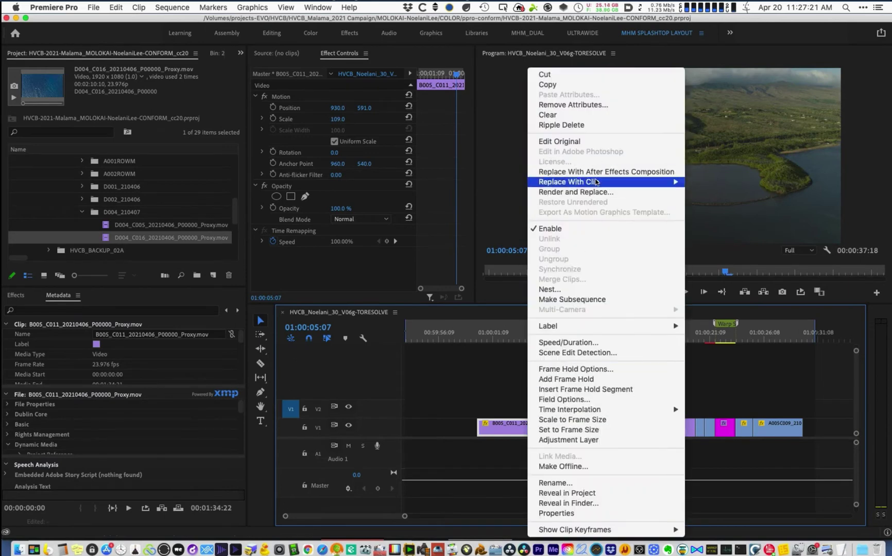
{"action": "left_click", "coordinate": [452, 402]}
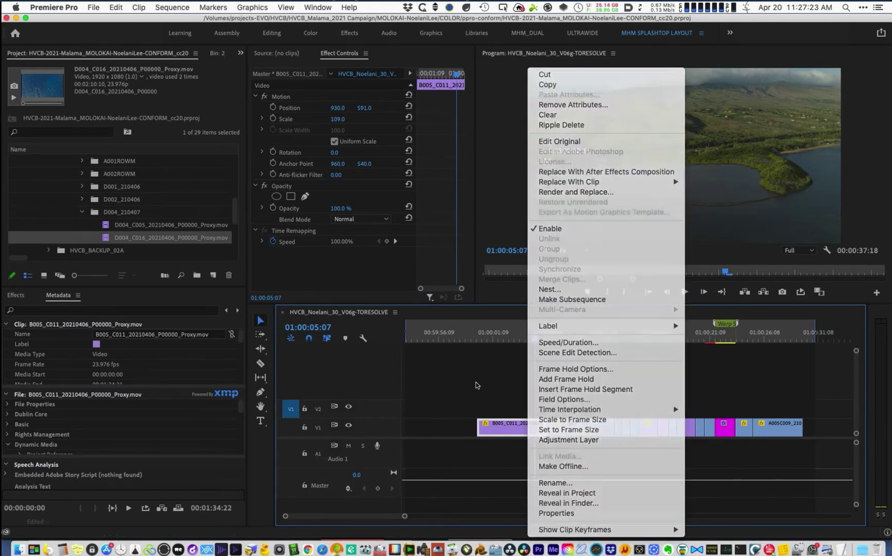
{"action": "left_click", "coordinate": [518, 341]}
{"action": "right_click", "coordinate": [504, 428]}
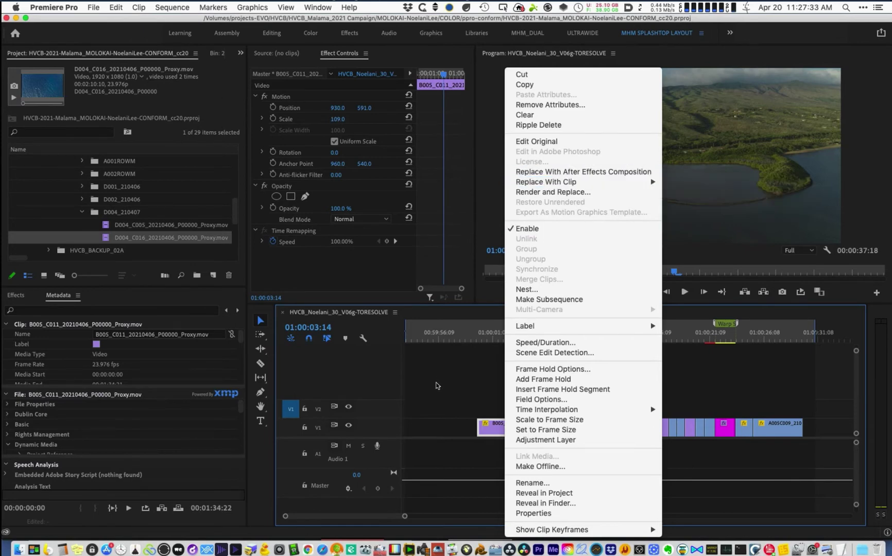
{"action": "left_click", "coordinate": [452, 379]}
{"action": "left_click_drag", "start_coordinate": [530, 341], "coordinate": [537, 342]}
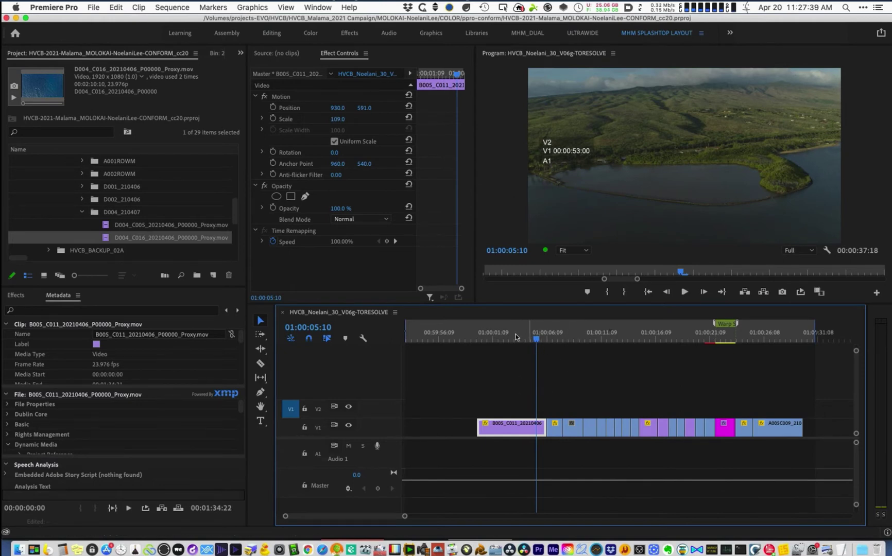
{"action": "left_click_drag", "start_coordinate": [490, 335], "coordinate": [579, 344]}
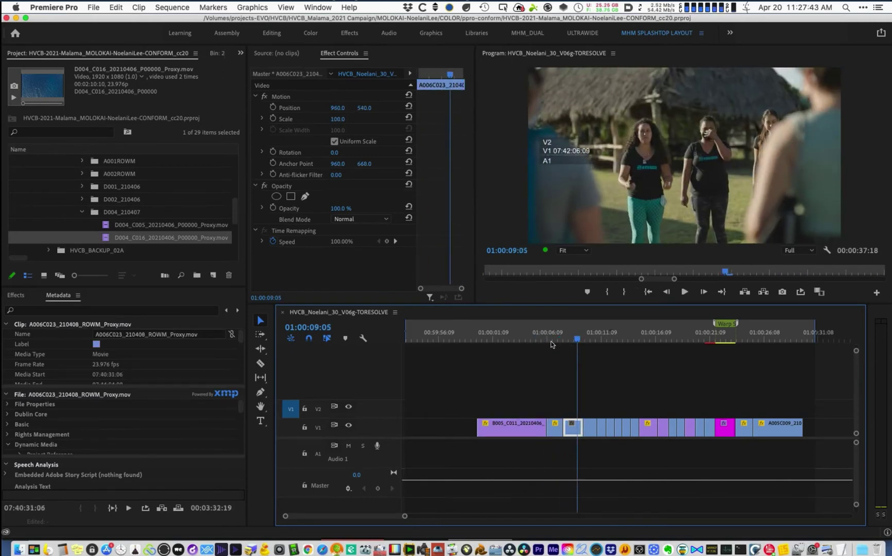
{"action": "left_click", "coordinate": [527, 338]}
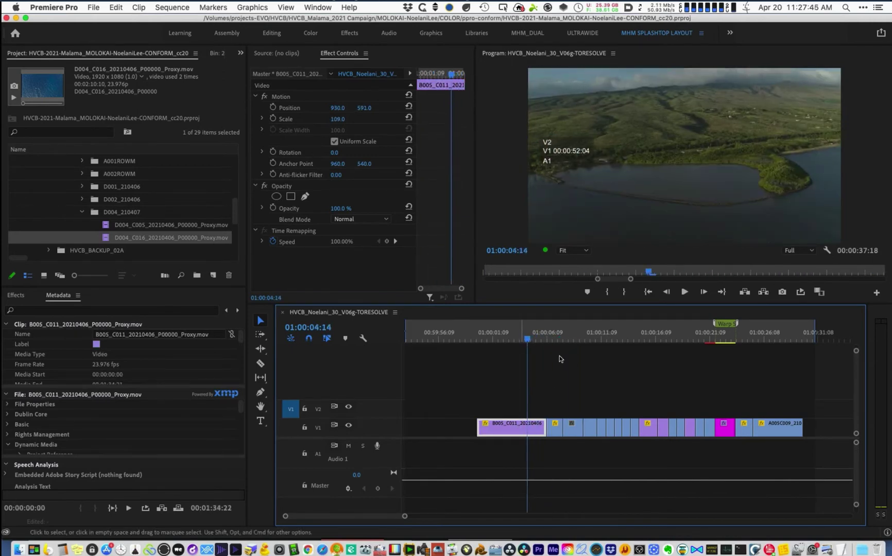
{"action": "right_click", "coordinate": [521, 428]}
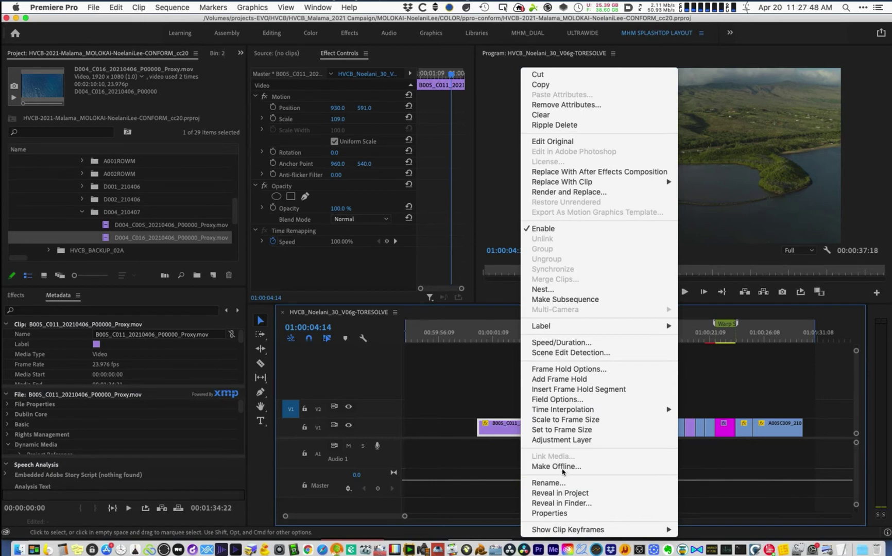
- Step between 01:00:02:17, 01:00:05:10 and A006C023, rechecking B005_C011's options
{"action": "left_click", "coordinate": [507, 339]}
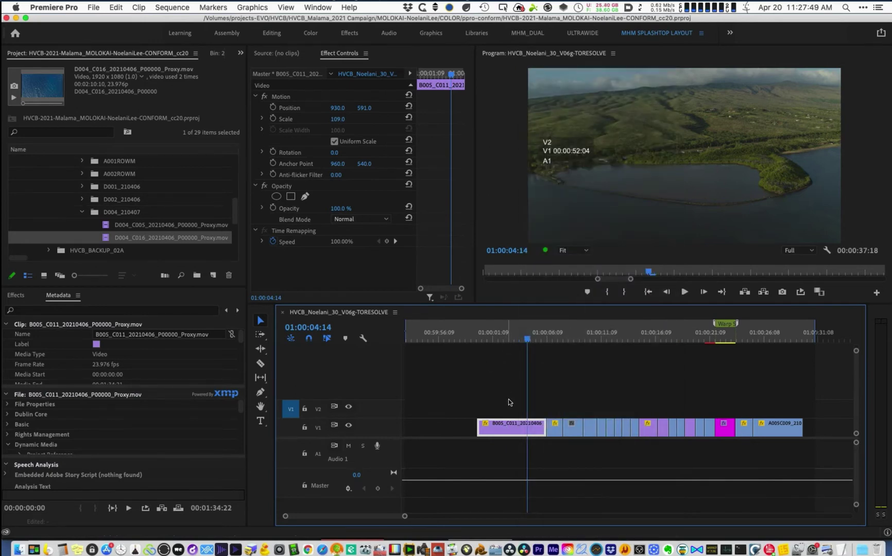
{"action": "left_click", "coordinate": [536, 338]}
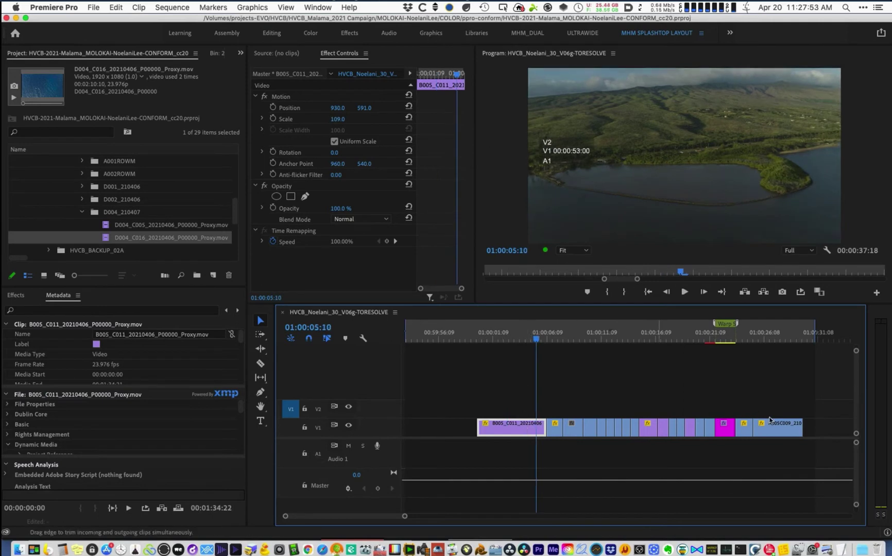
{"action": "left_click", "coordinate": [564, 339]}
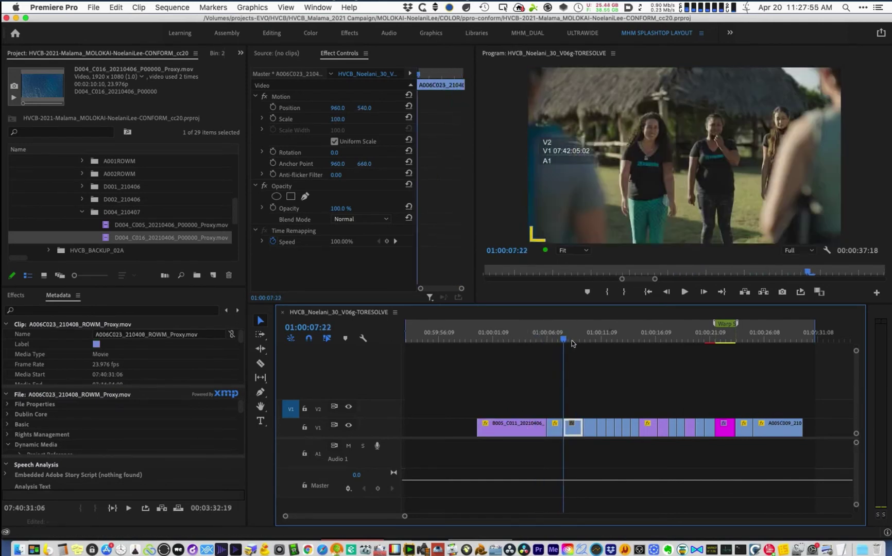
{"action": "left_click", "coordinate": [510, 339]}
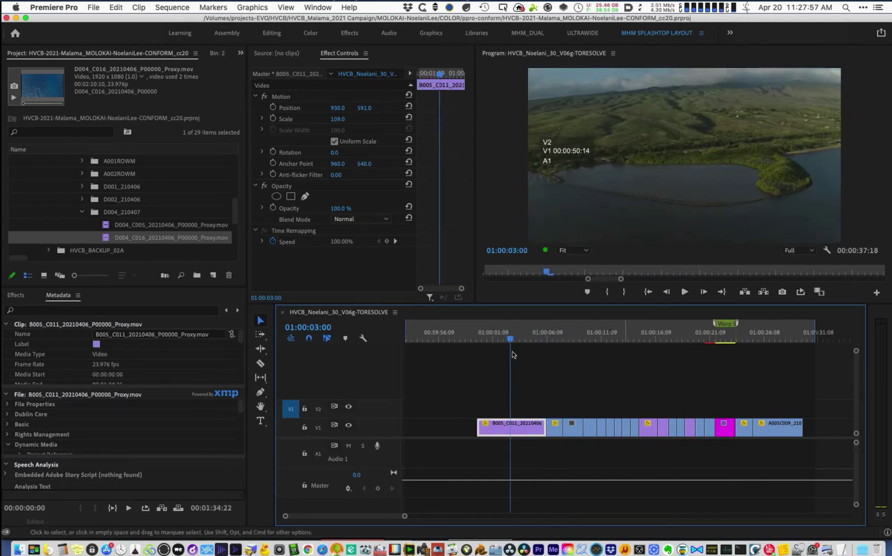
{"action": "left_click", "coordinate": [513, 339]}
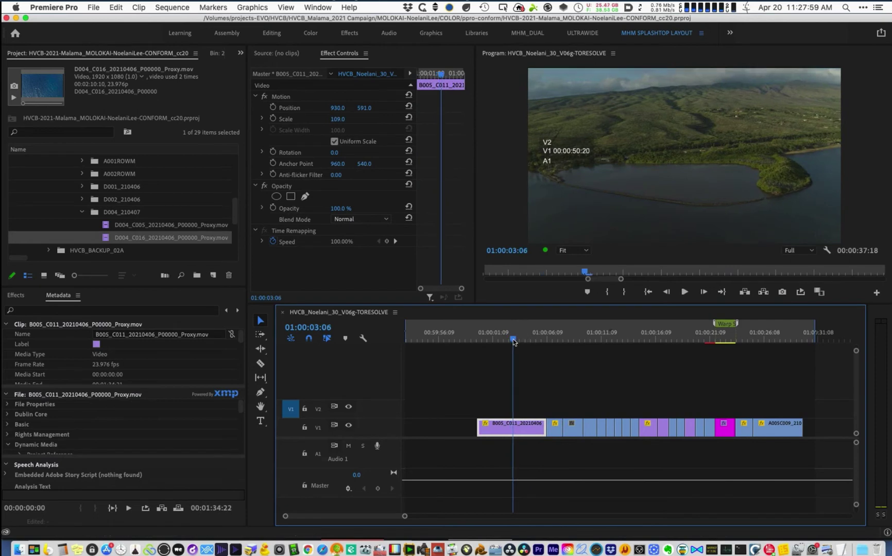
{"action": "right_click", "coordinate": [524, 425]}
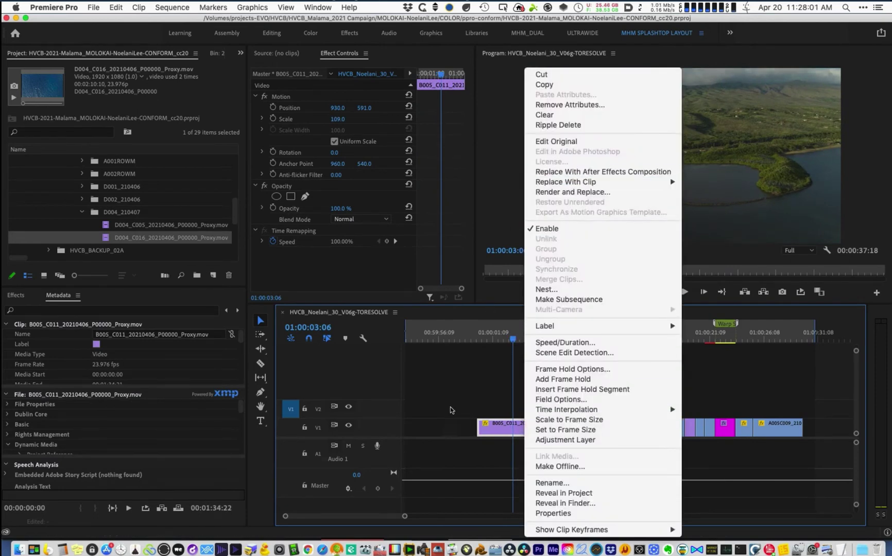
{"action": "left_click", "coordinate": [474, 371]}
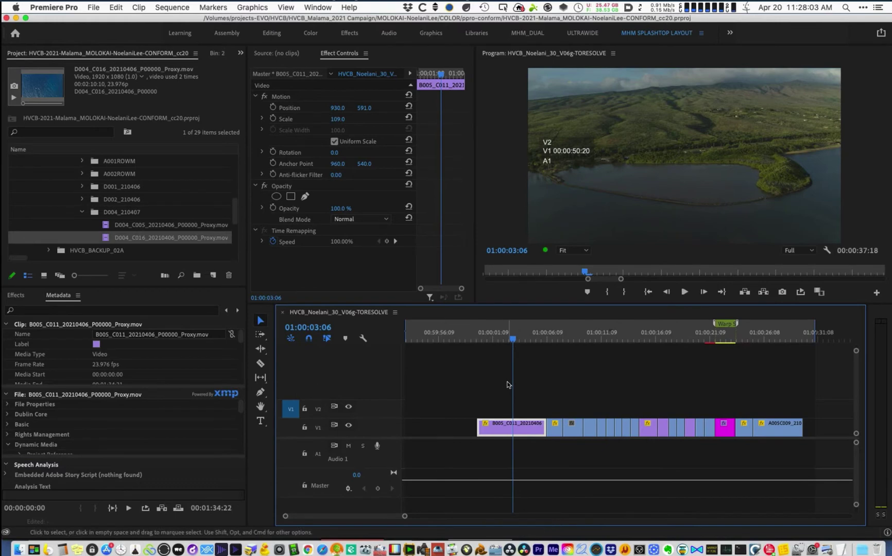
- Review the sequence through A004C047 and the final hut scene, returning to B005_C011
{"action": "left_click_drag", "start_coordinate": [525, 336], "coordinate": [683, 335]}
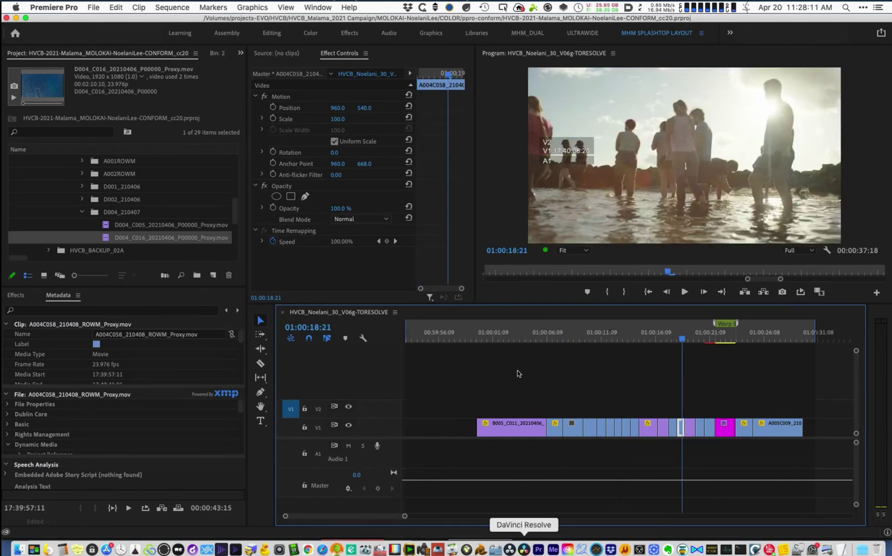
{"action": "left_click", "coordinate": [470, 340]}
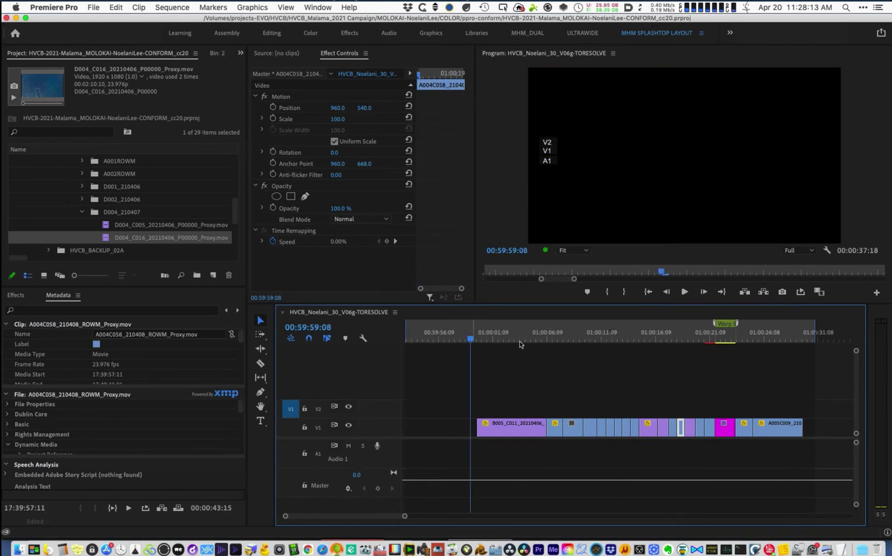
{"action": "left_click_drag", "start_coordinate": [519, 341], "coordinate": [658, 341]}
{"action": "left_click", "coordinate": [591, 337]}
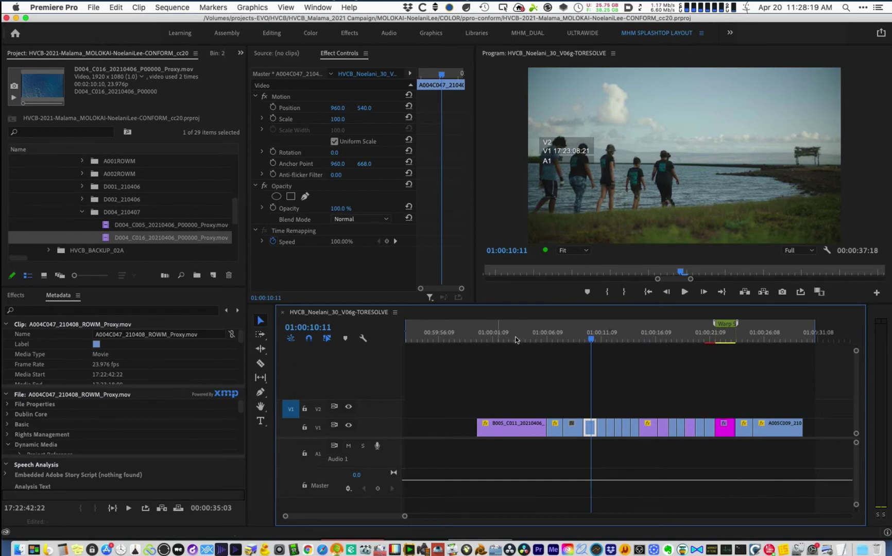
{"action": "left_click_drag", "start_coordinate": [521, 340], "coordinate": [764, 342]}
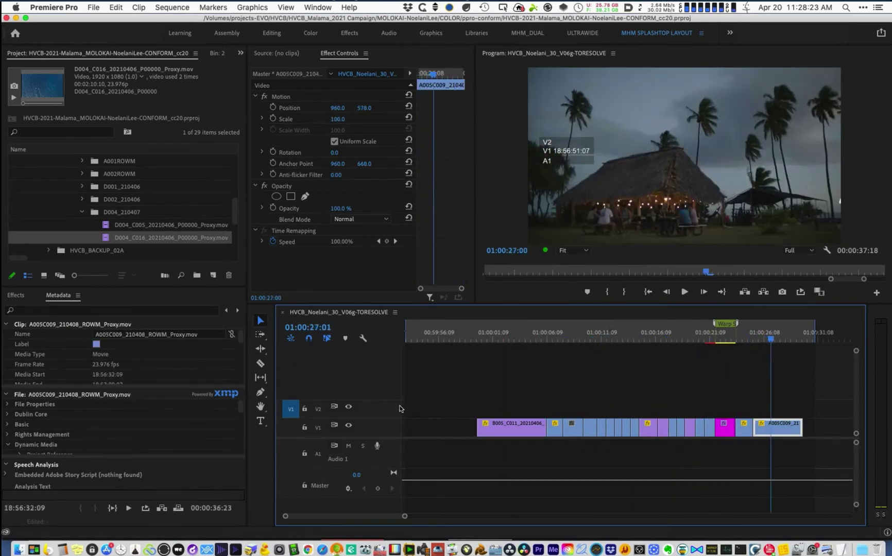
{"action": "left_click", "coordinate": [468, 361]}
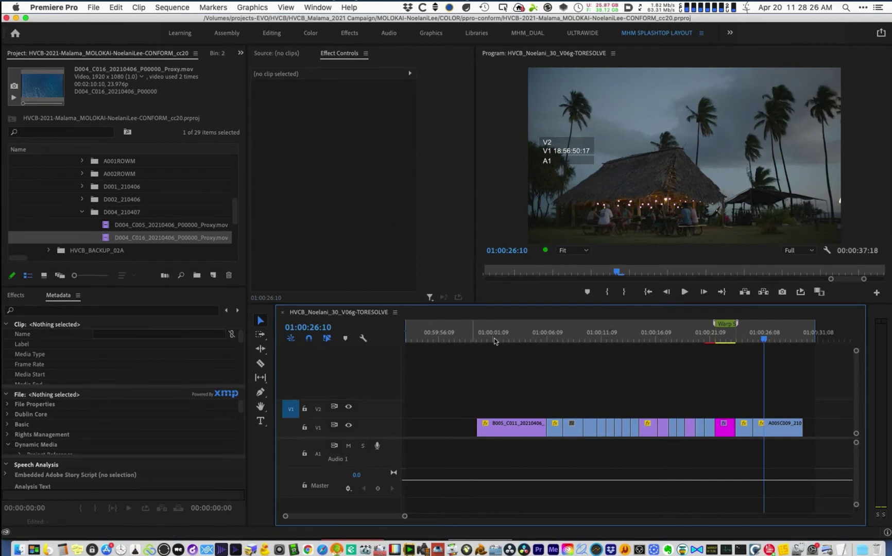
{"action": "left_click_drag", "start_coordinate": [494, 338], "coordinate": [509, 339]}
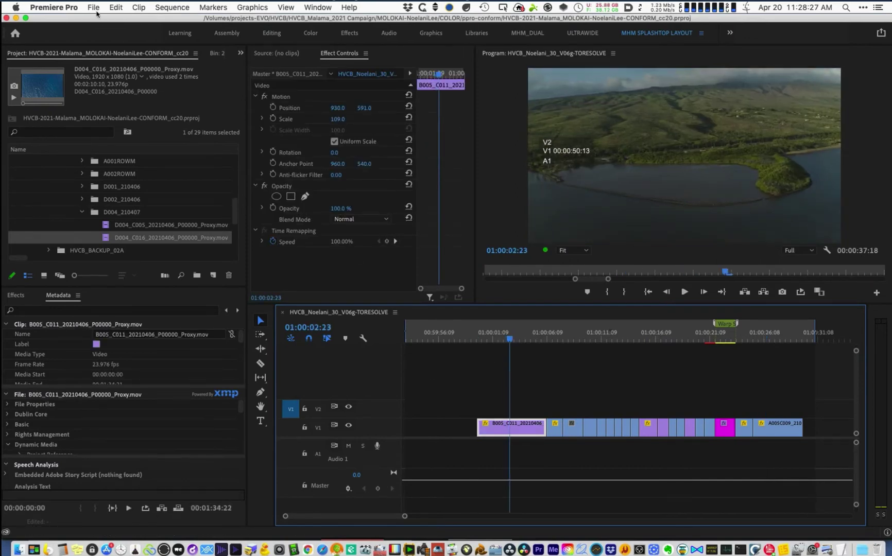
- Save the sequence as Final Cut Pro XML into COLOR/xml/01_toResolve and dismiss the translation report
{"action": "left_click", "coordinate": [95, 9]}
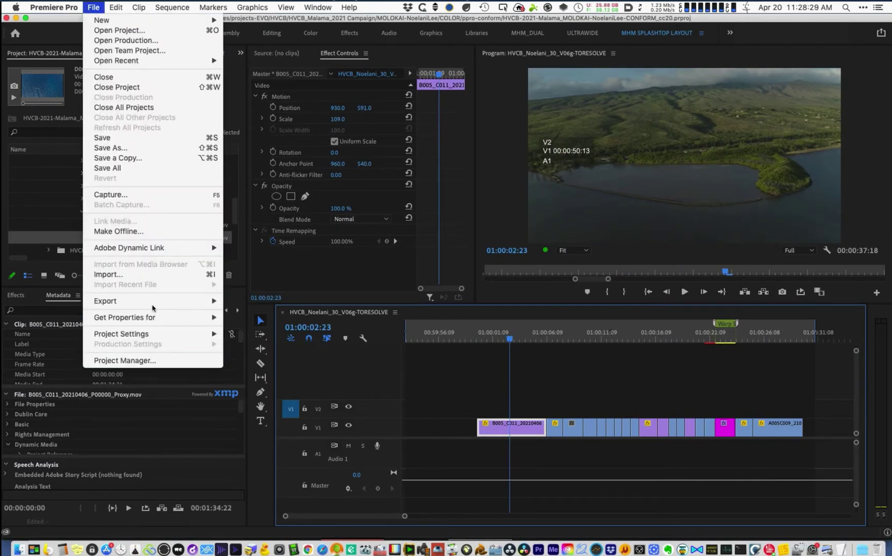
{"action": "mouse_move", "coordinate": [154, 309]}
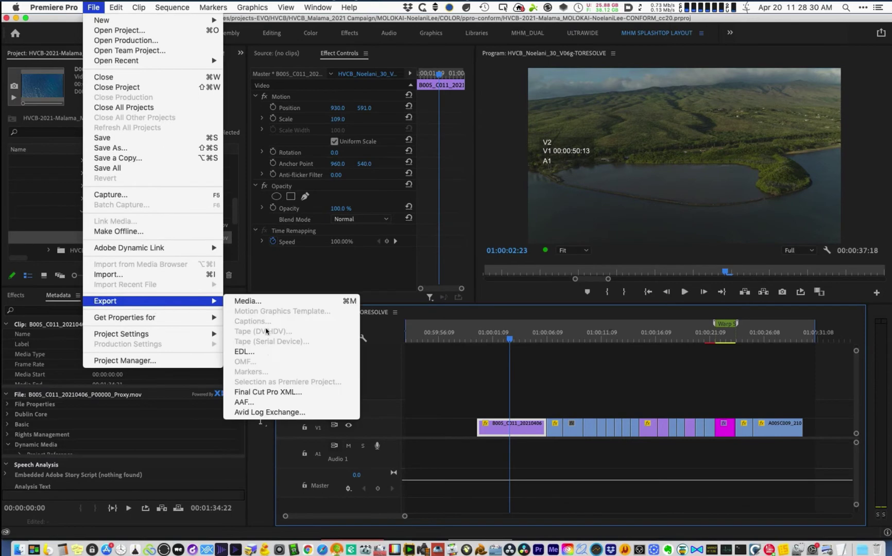
{"action": "left_click", "coordinate": [267, 393]}
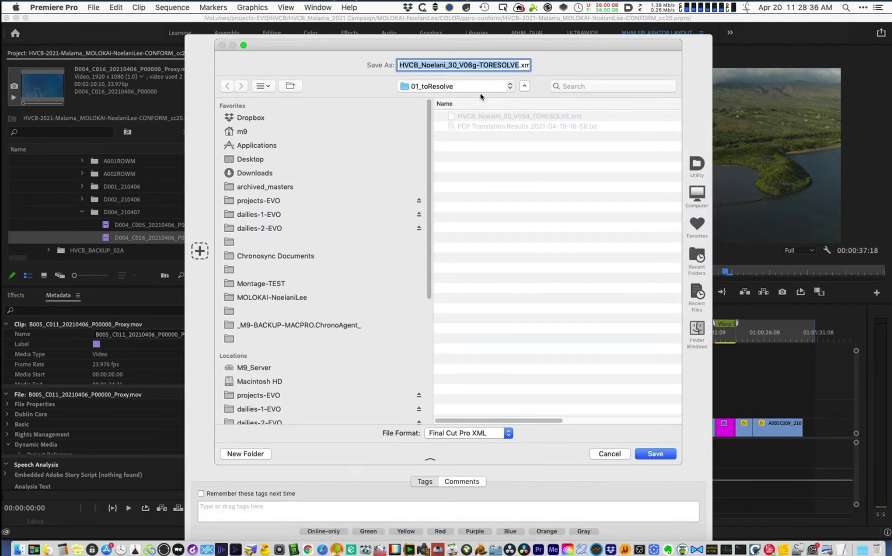
{"action": "left_click", "coordinate": [467, 87]}
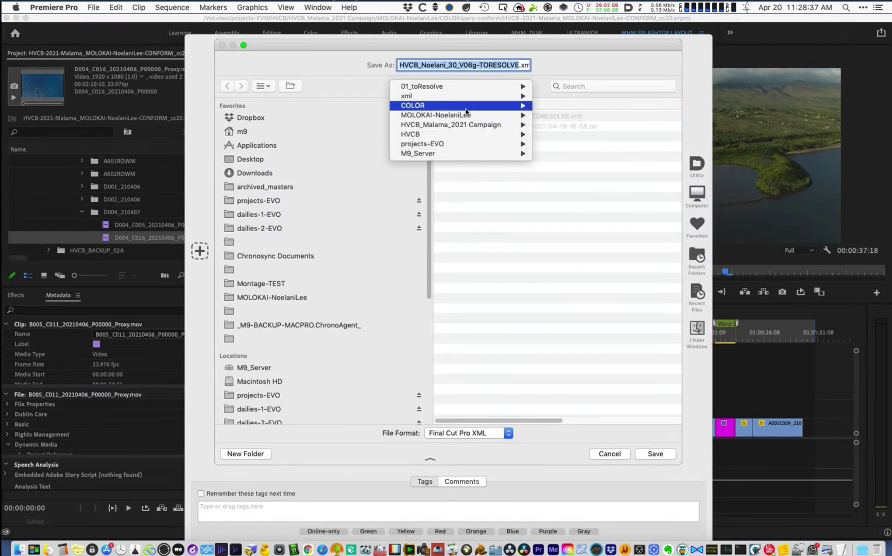
{"action": "left_click", "coordinate": [465, 107]}
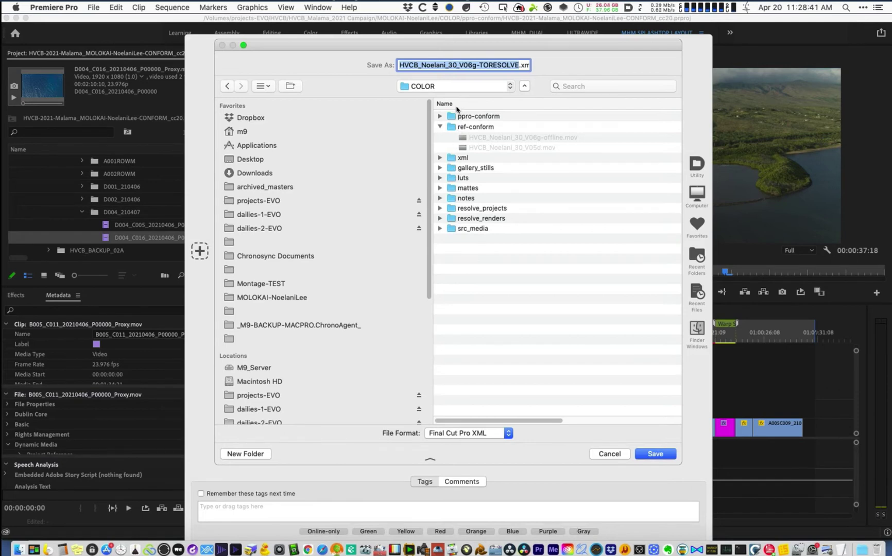
{"action": "left_click", "coordinate": [456, 106]}
{"action": "left_click", "coordinate": [440, 228]}
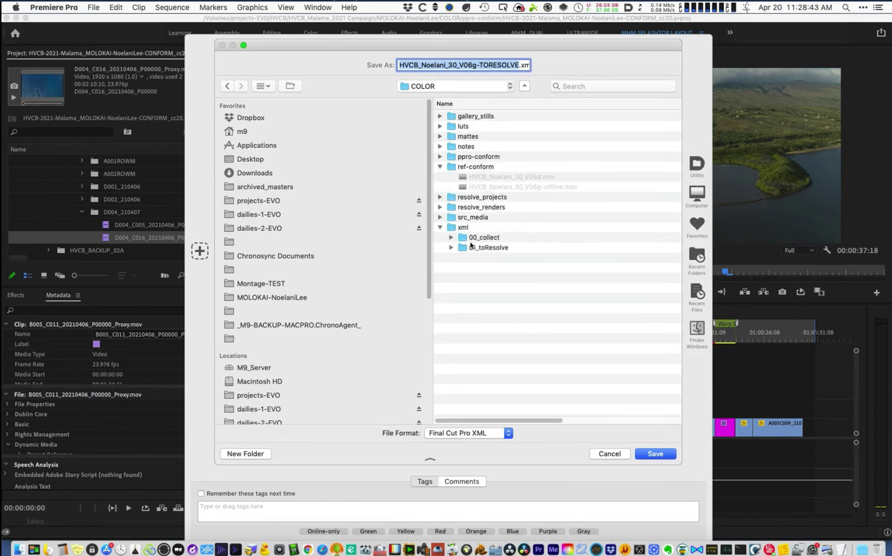
{"action": "double_click", "coordinate": [479, 249]}
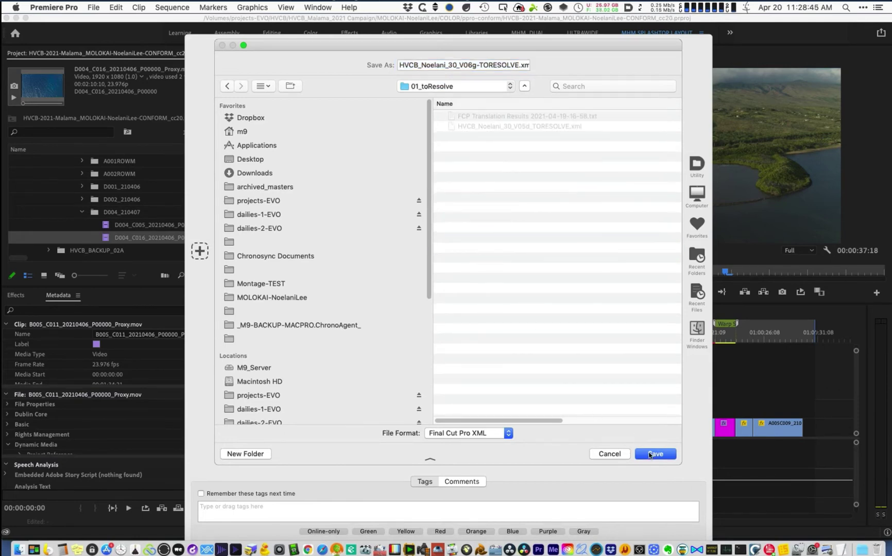
{"action": "left_click", "coordinate": [652, 454]}
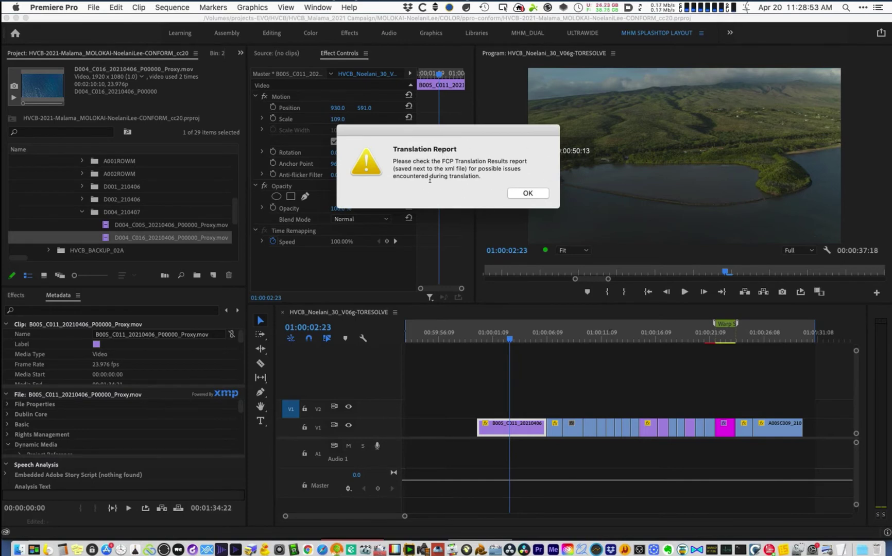
{"action": "left_click", "coordinate": [534, 194]}
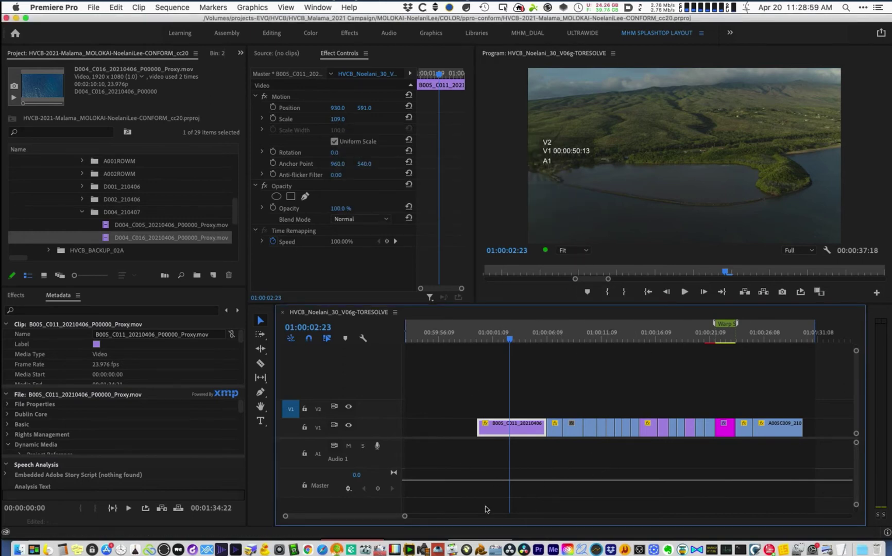
- Back in Resolve, replace the project name's ending with Molokai-Noelani_COLOR-CONFORM in the Project Manager
{"action": "left_click", "coordinate": [524, 551]}
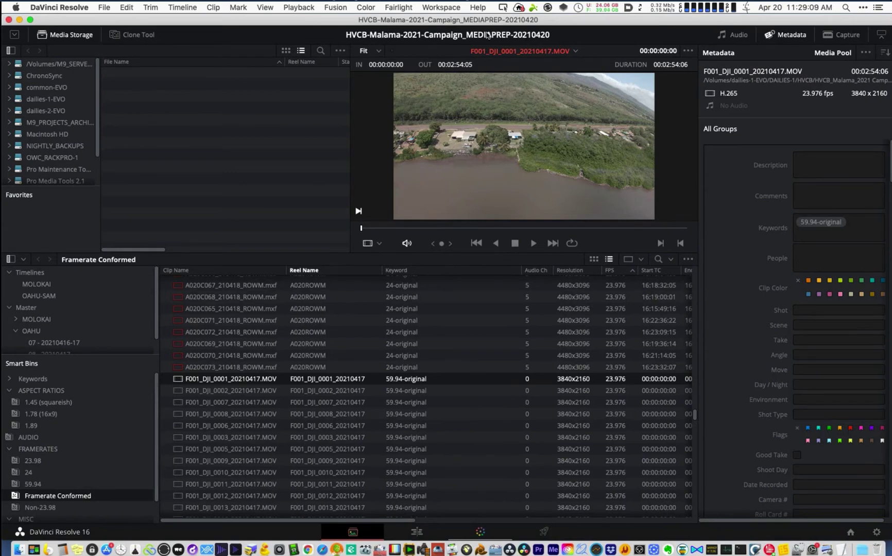
{"action": "left_click", "coordinate": [237, 395]}
{"action": "left_click", "coordinate": [850, 532]}
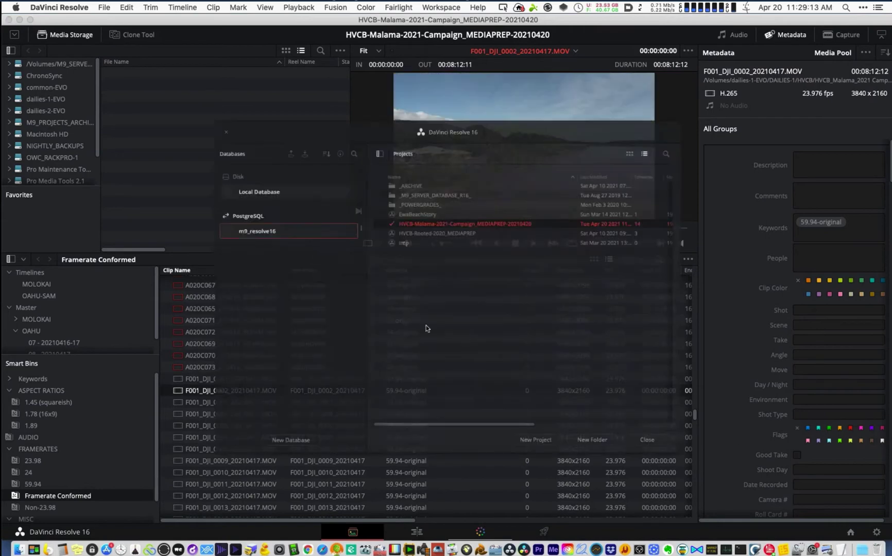
{"action": "right_click", "coordinate": [492, 211]}
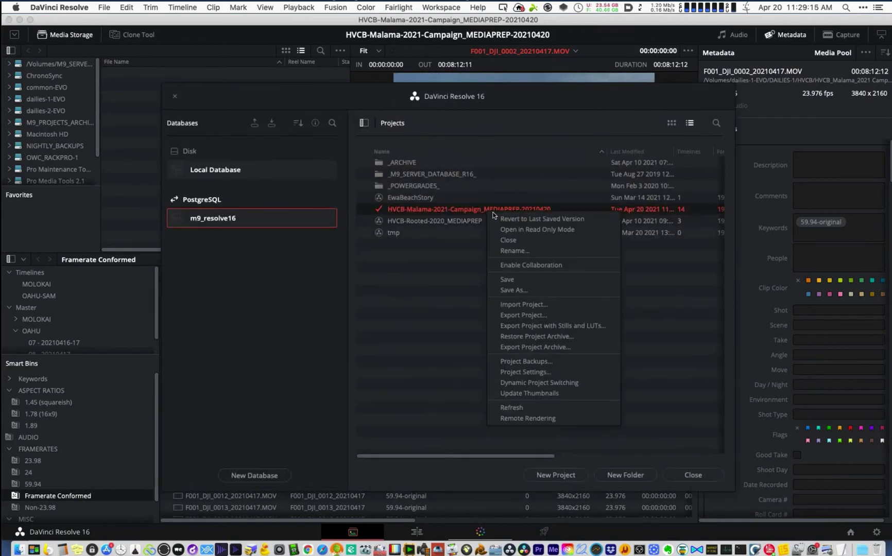
{"action": "left_click", "coordinate": [515, 251]}
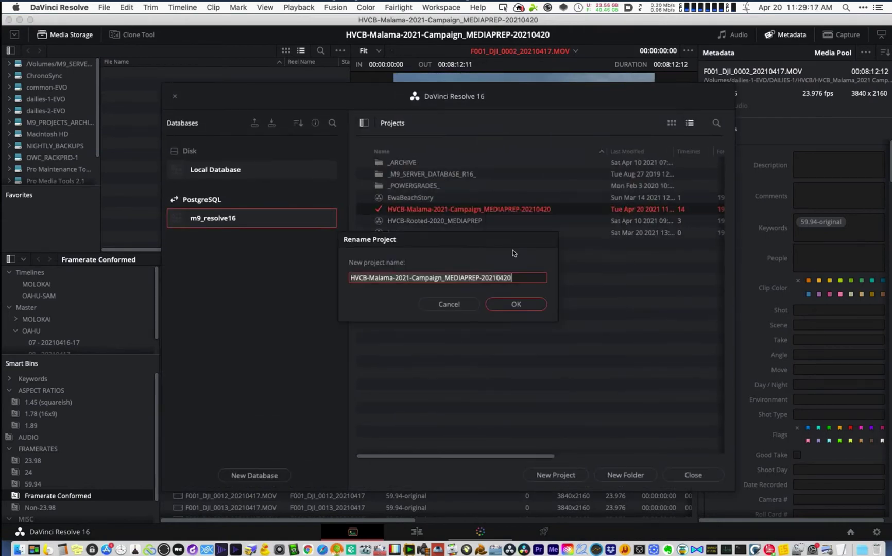
{"action": "left_click", "coordinate": [438, 278]}
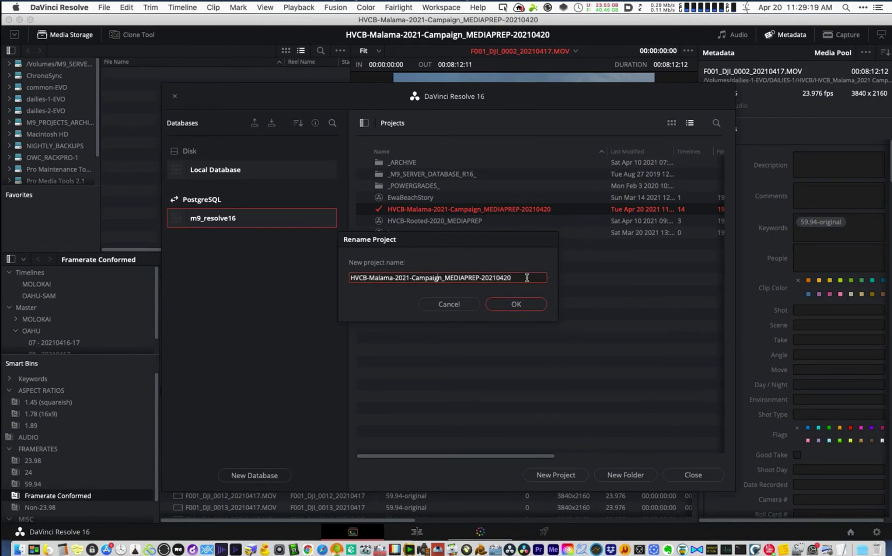
{"action": "left_click", "coordinate": [531, 278], "text": "shift"}
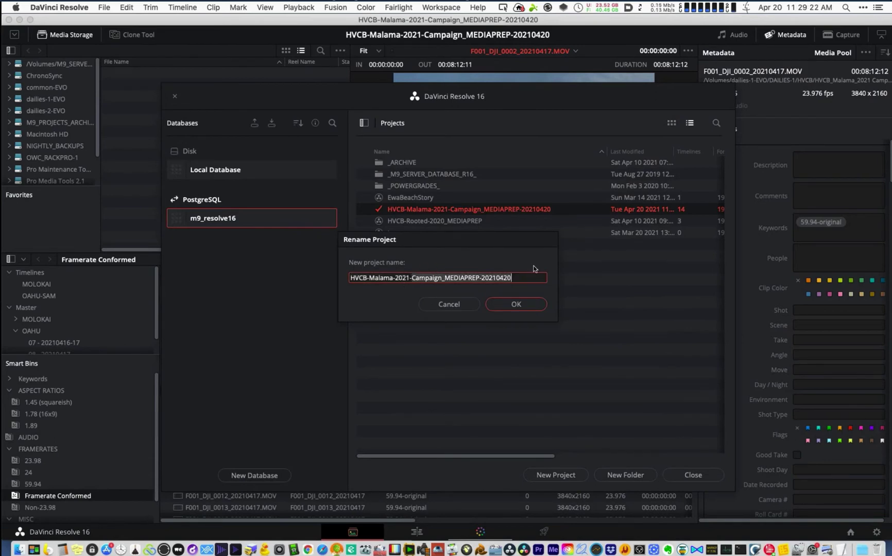
{"action": "type", "text": "Mol"}
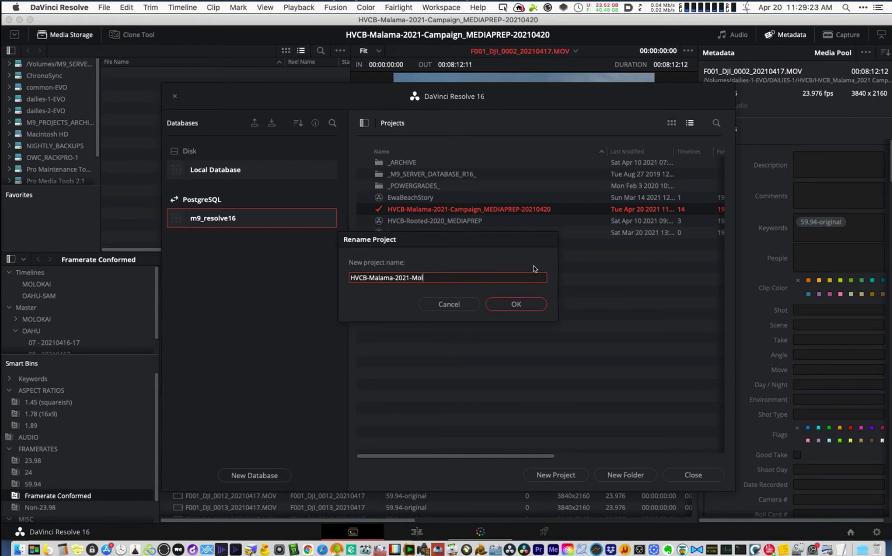
{"action": "type", "text": "okai-Noelani_CONFO"}
{"action": "key", "text": "BackSpace"}
{"action": "key", "text": "BackSpace"}
{"action": "type", "text": "OLOR-CONFORM"}
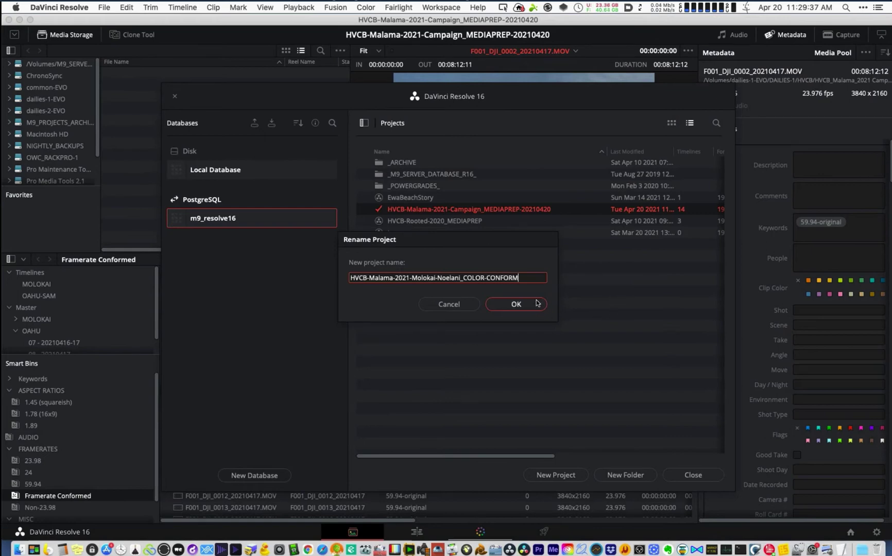
{"action": "left_click", "coordinate": [537, 303]}
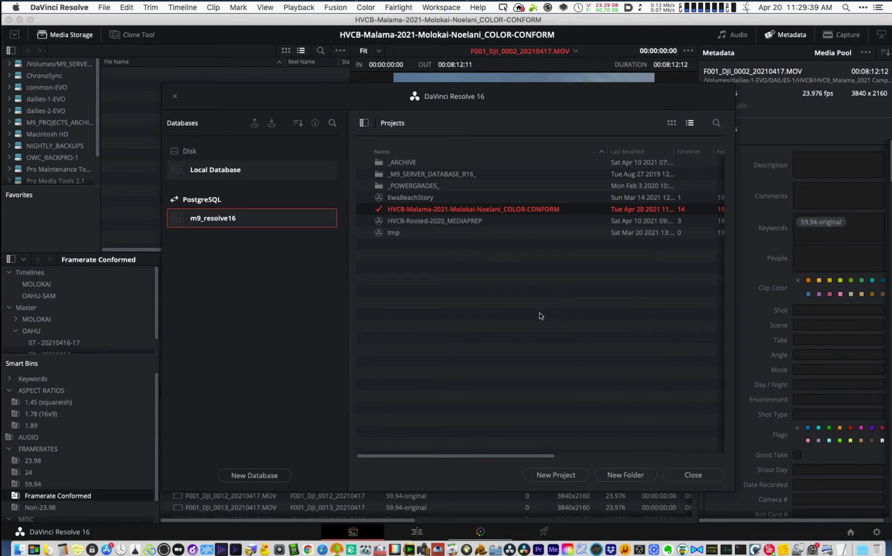
- Return to the media, enlarge the bin list and browse Master, Timelines and the 1.45 aspect bin
{"action": "double_click", "coordinate": [505, 209]}
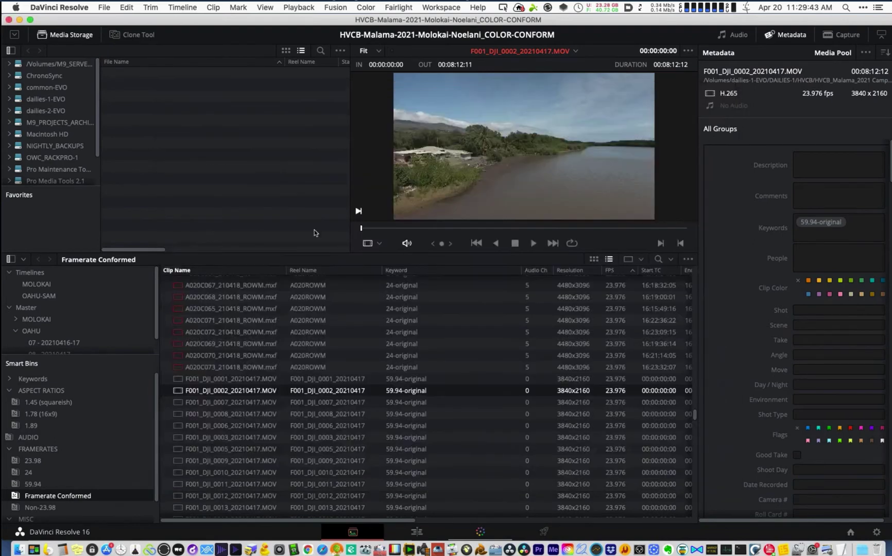
{"action": "left_click", "coordinate": [285, 449]}
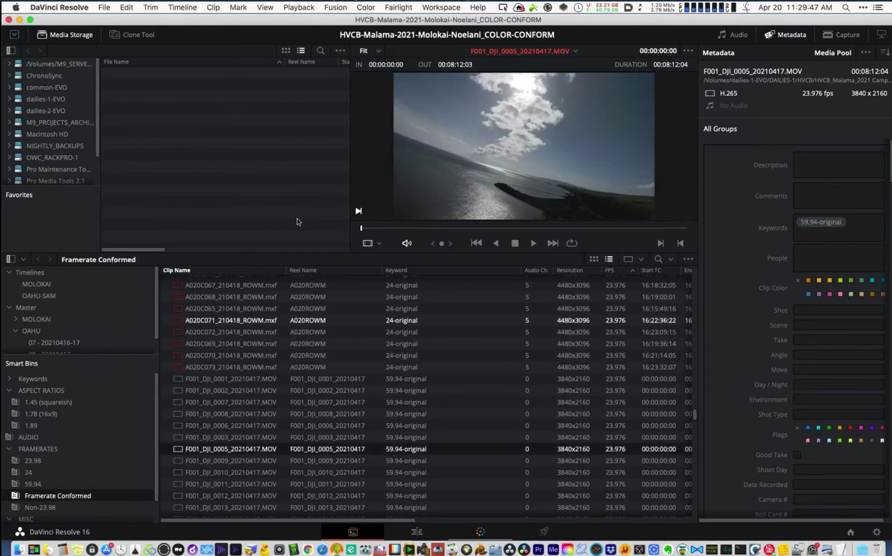
{"action": "left_click_drag", "start_coordinate": [78, 358], "coordinate": [77, 441]}
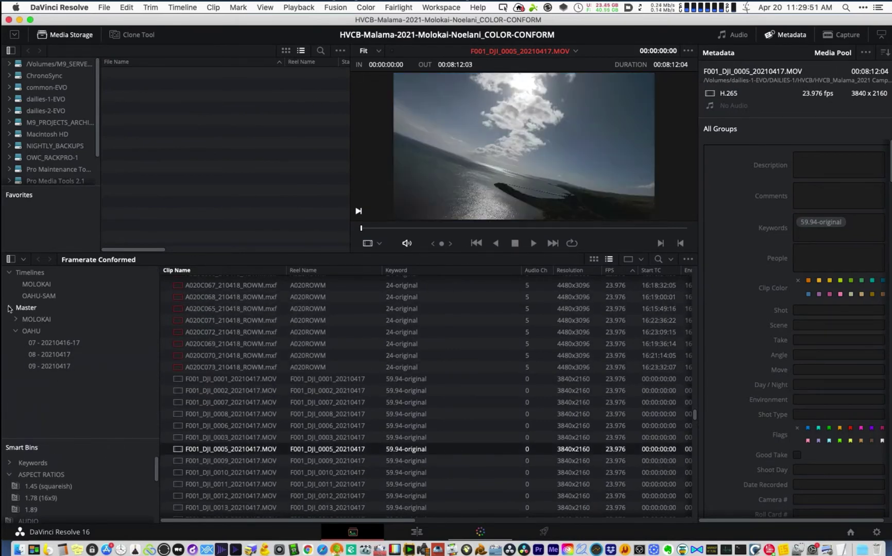
{"action": "left_click", "coordinate": [9, 308]}
{"action": "left_click", "coordinate": [30, 272]}
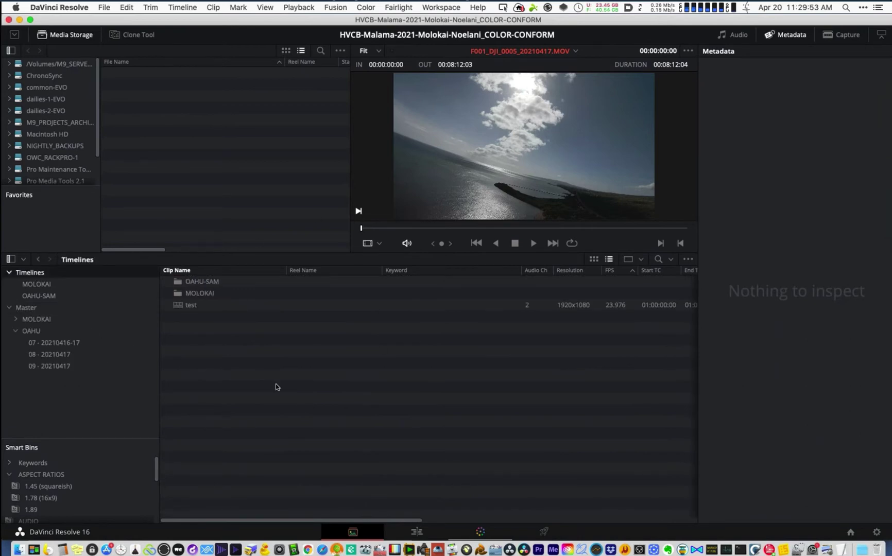
{"action": "left_click", "coordinate": [116, 484]}
{"action": "scroll", "coordinate": [159, 488], "scroll_direction": "down", "scroll_amount": 1}
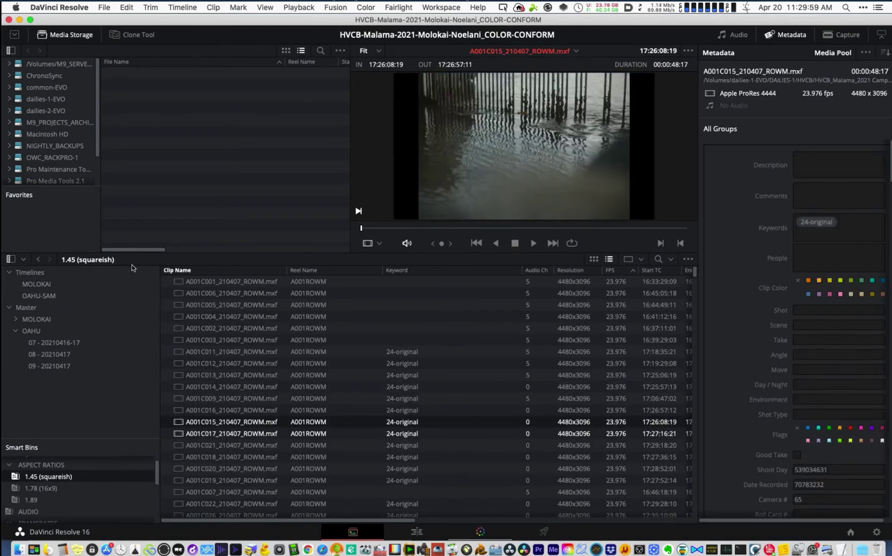
- Collapse Master and check the Timelines bin's import options without choosing one
{"action": "left_click", "coordinate": [8, 308]}
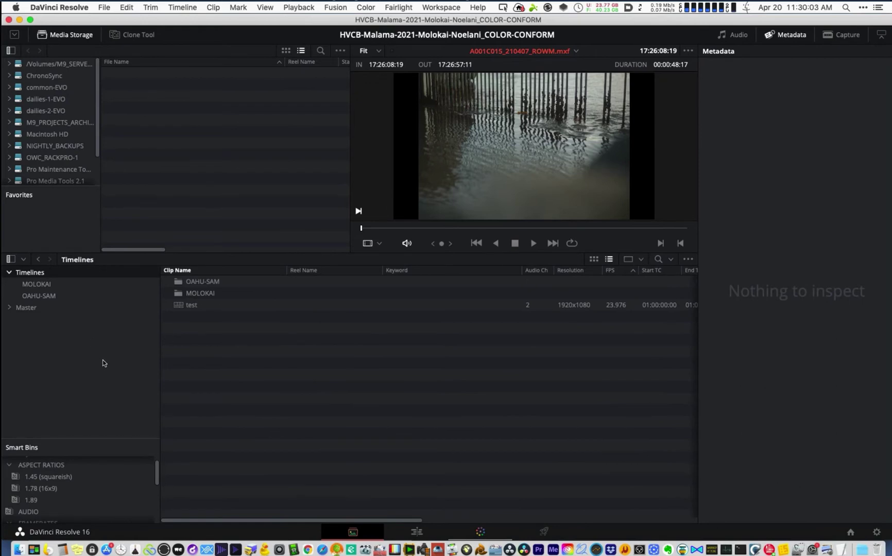
{"action": "right_click", "coordinate": [104, 363]}
{"action": "right_click", "coordinate": [239, 335]}
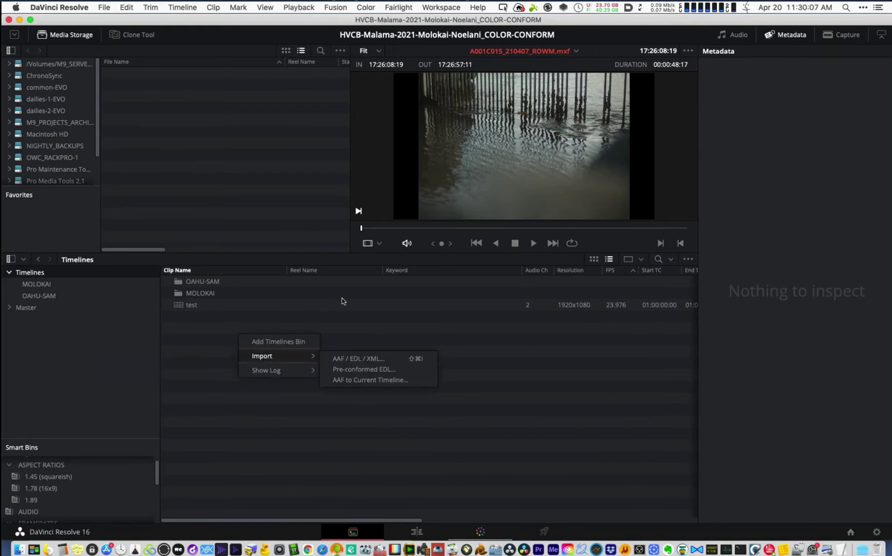
{"action": "key", "text": "Escape"}
{"action": "left_click", "coordinate": [878, 536]}
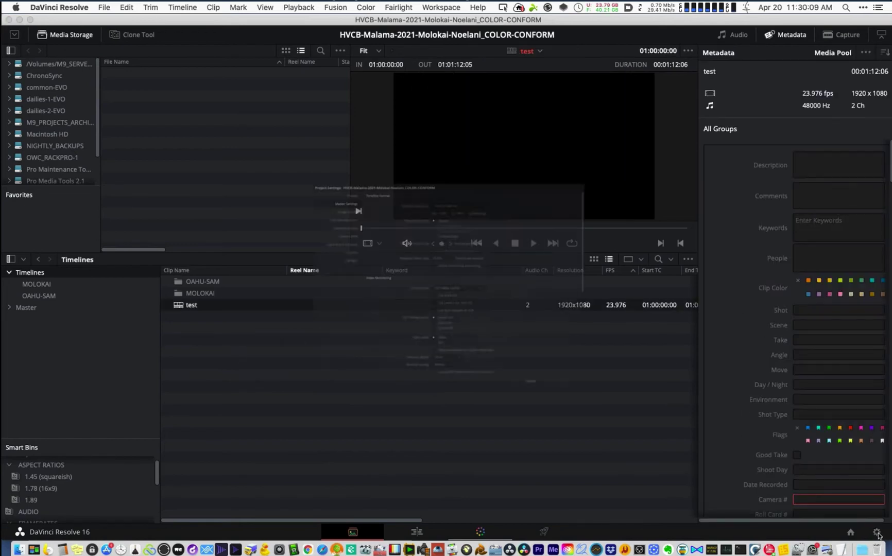
{"action": "left_click", "coordinate": [242, 153]}
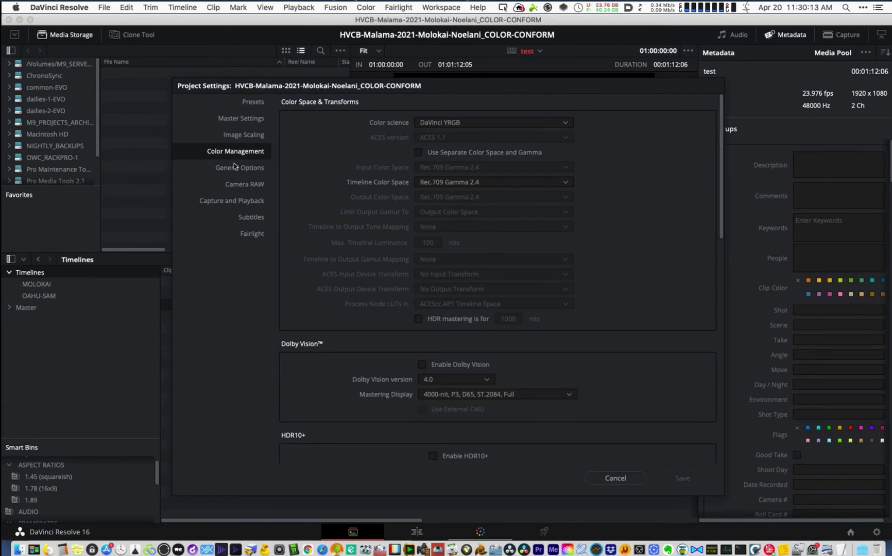
{"action": "left_click", "coordinate": [248, 168]}
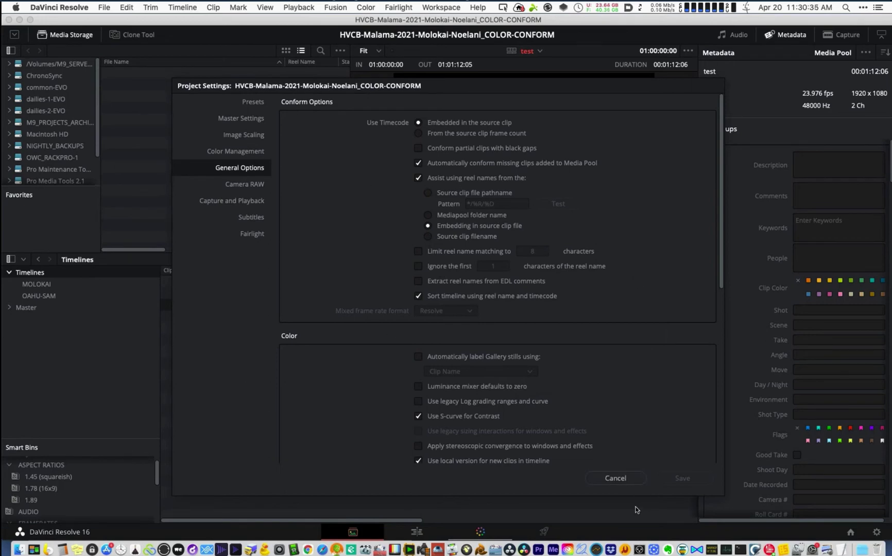
{"action": "left_click", "coordinate": [619, 482]}
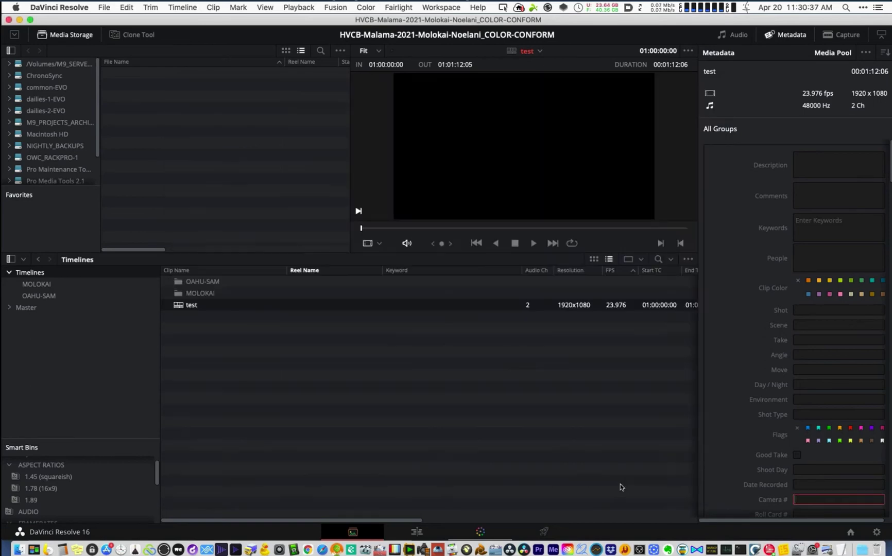
- Choose AAF / EDL / XML import in the Timelines bin and open HVCB_Noelani_30_V06g-TORESOLVE.xml
{"action": "right_click", "coordinate": [309, 354]}
{"action": "mouse_move", "coordinate": [330, 373]}
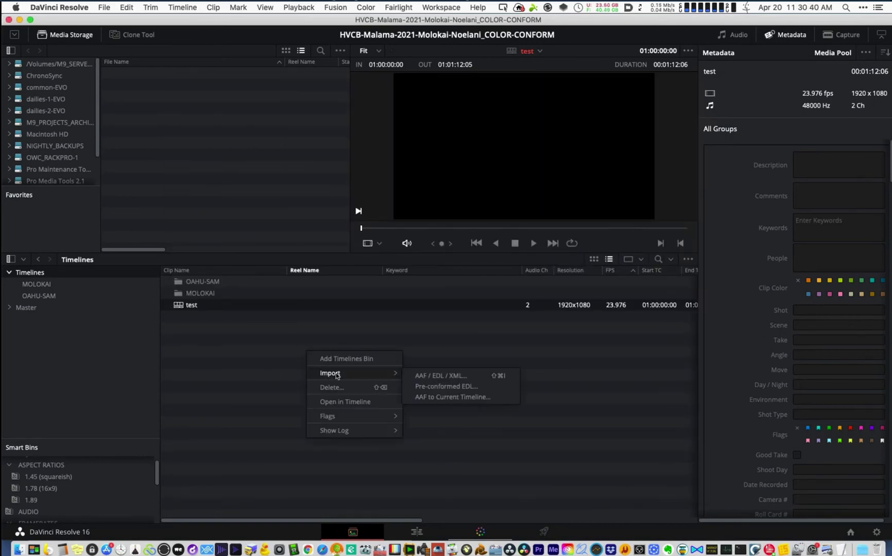
{"action": "left_click", "coordinate": [462, 380]}
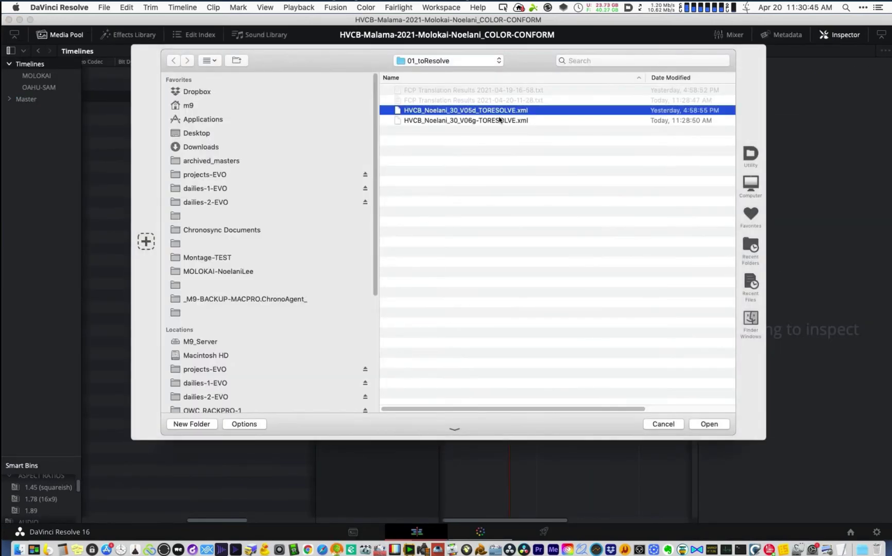
{"action": "left_click", "coordinate": [479, 118]}
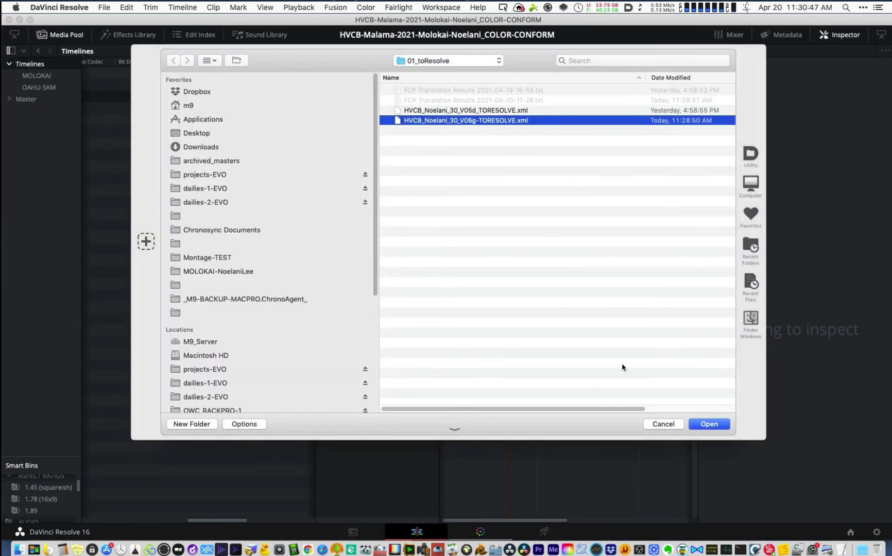
{"action": "left_click", "coordinate": [709, 424]}
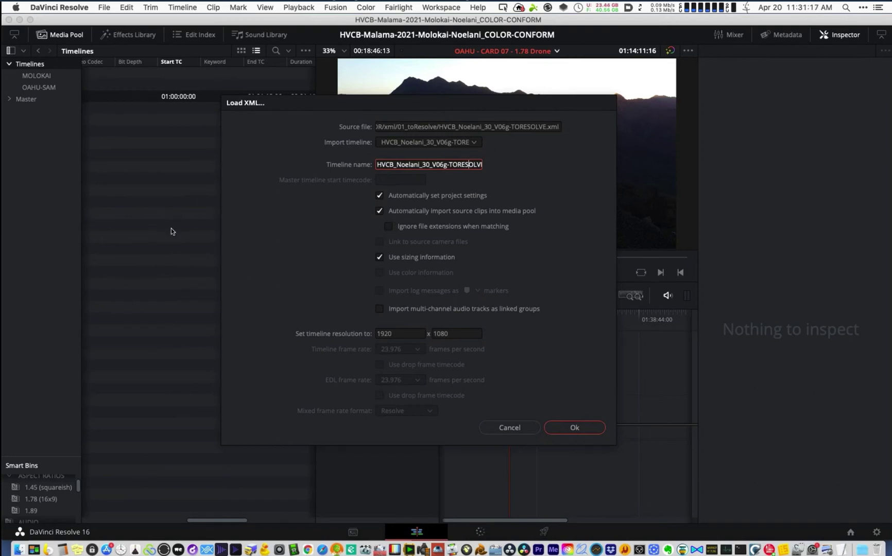
- Load the XML without auto-importing source clips, matching media from the whole Master folder
{"action": "left_click", "coordinate": [381, 211]}
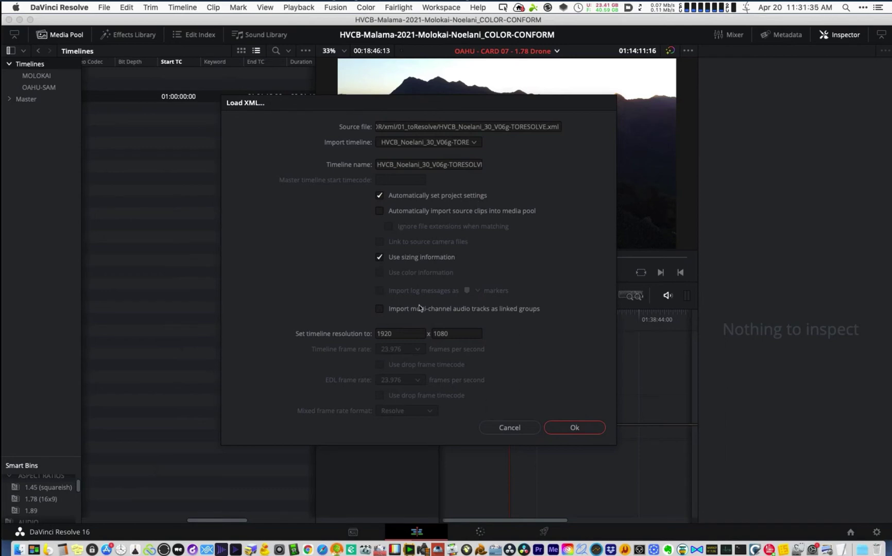
{"action": "left_click", "coordinate": [575, 429]}
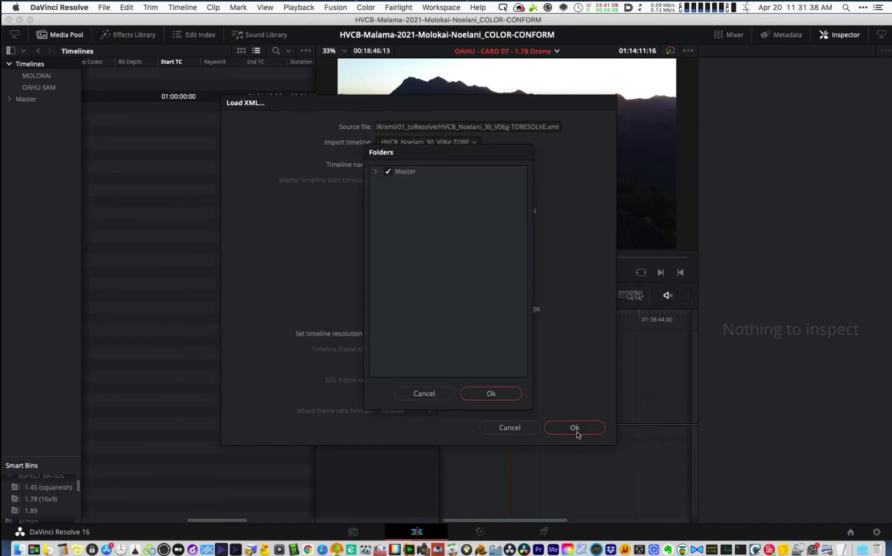
{"action": "left_click", "coordinate": [375, 172]}
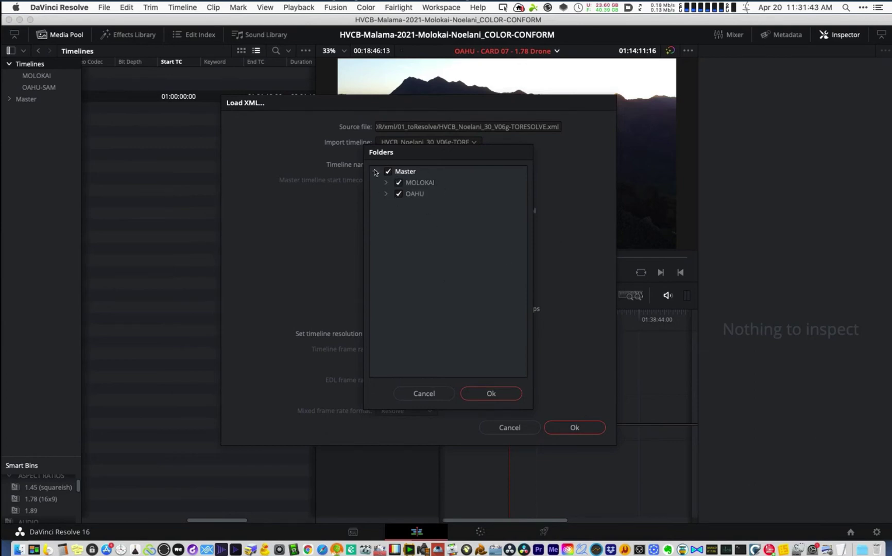
{"action": "left_click", "coordinate": [376, 173]}
{"action": "left_click", "coordinate": [389, 172]}
{"action": "left_click", "coordinate": [491, 394]}
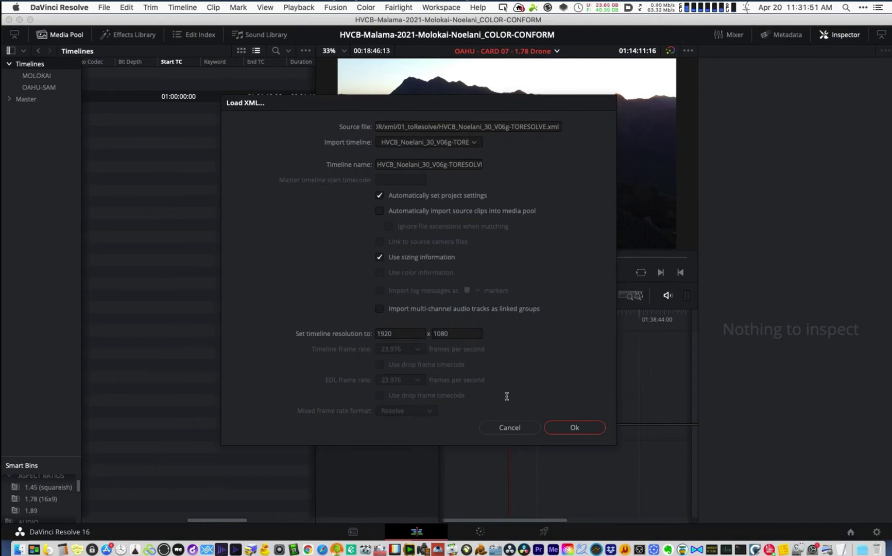
{"action": "key", "text": "Return"}
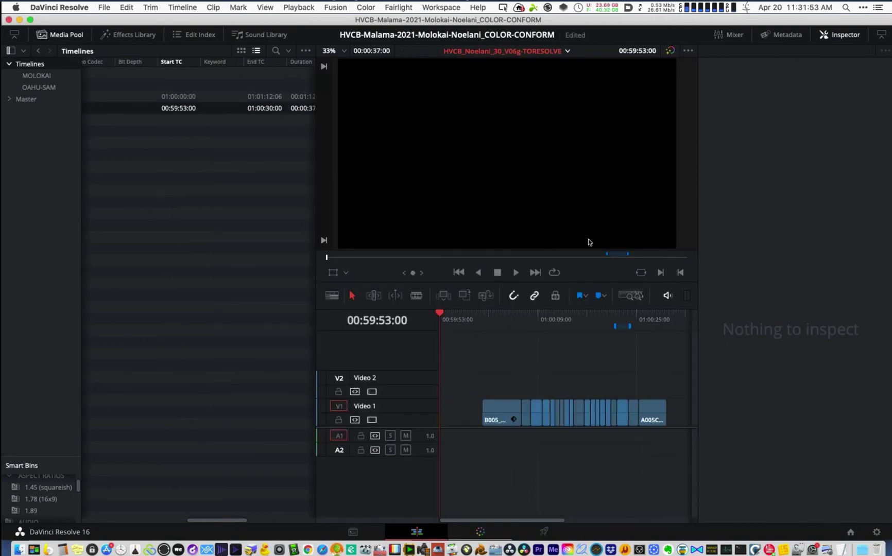
- Select the first clip on the timeline and zoom in around the playhead
{"action": "left_click", "coordinate": [840, 35]}
{"action": "left_click", "coordinate": [499, 317]}
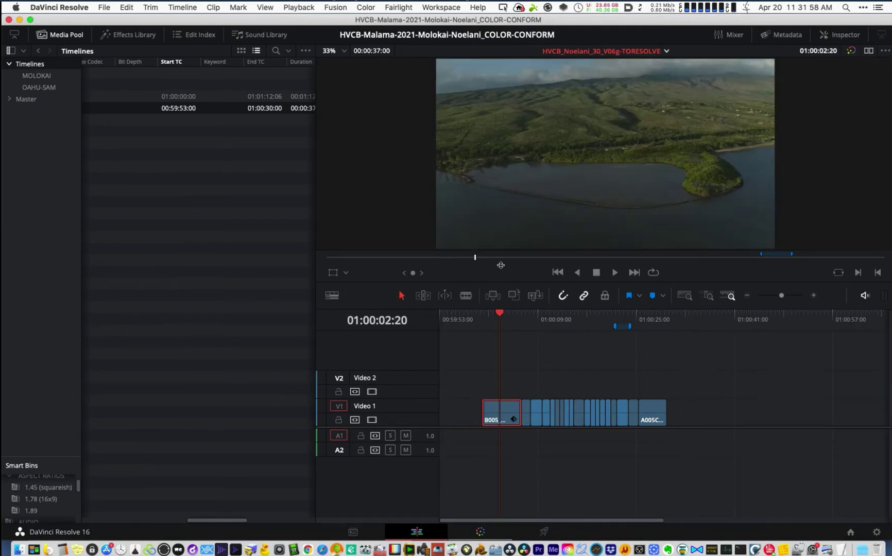
{"action": "key", "text": "super+equal"}
{"action": "key", "text": "super+equal"}
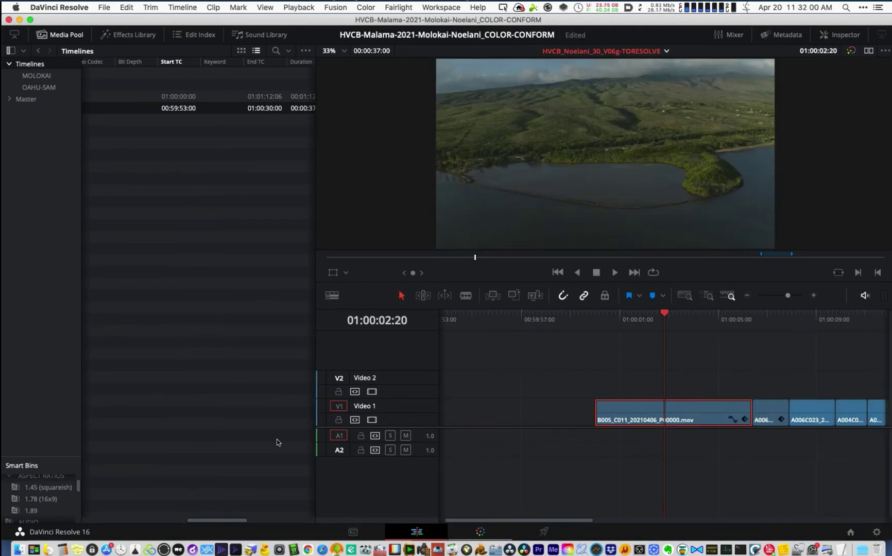
- Create a REFERENCE bin and drag HVCB_Noelani_30_V06g-offline.mov into it from the ref-conform folder
{"action": "left_click", "coordinate": [353, 534]}
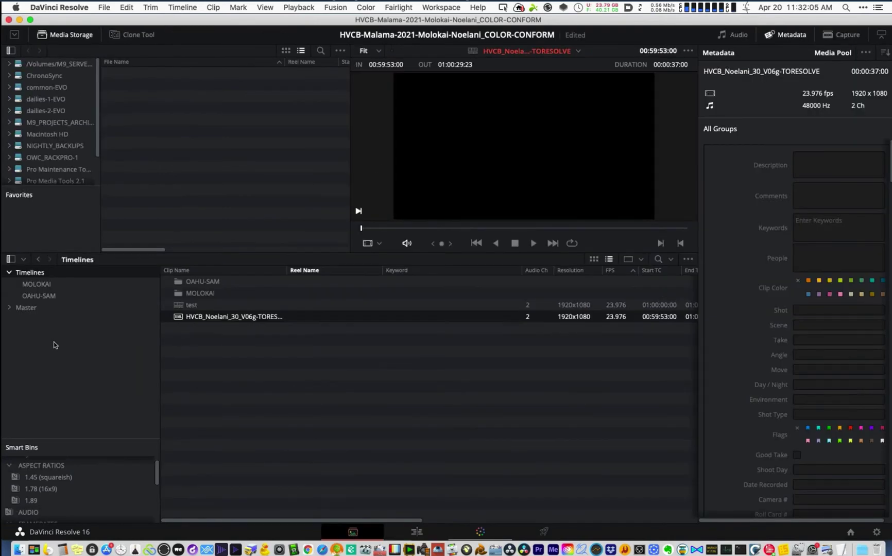
{"action": "right_click", "coordinate": [46, 342]}
{"action": "left_click", "coordinate": [75, 349]}
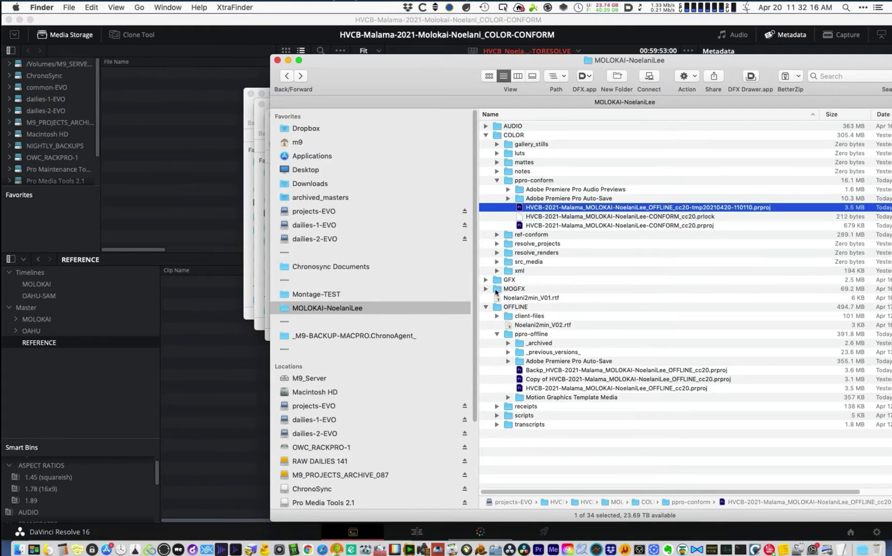
{"action": "left_click", "coordinate": [497, 235]}
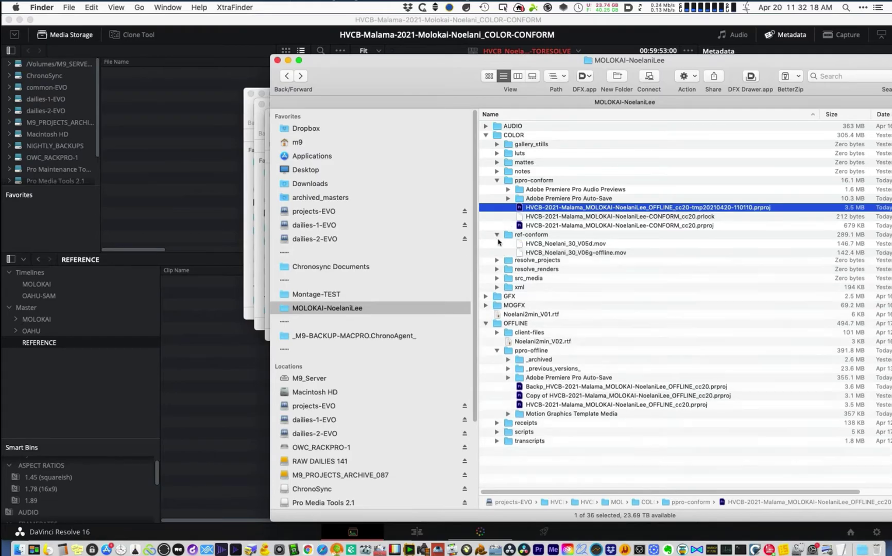
{"action": "left_click_drag", "start_coordinate": [567, 253], "coordinate": [216, 370]}
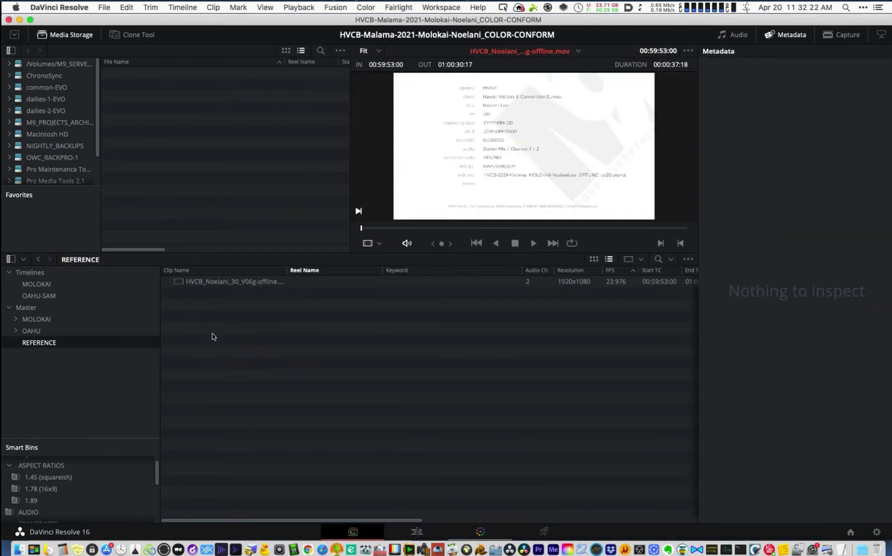
{"action": "left_click", "coordinate": [417, 533]}
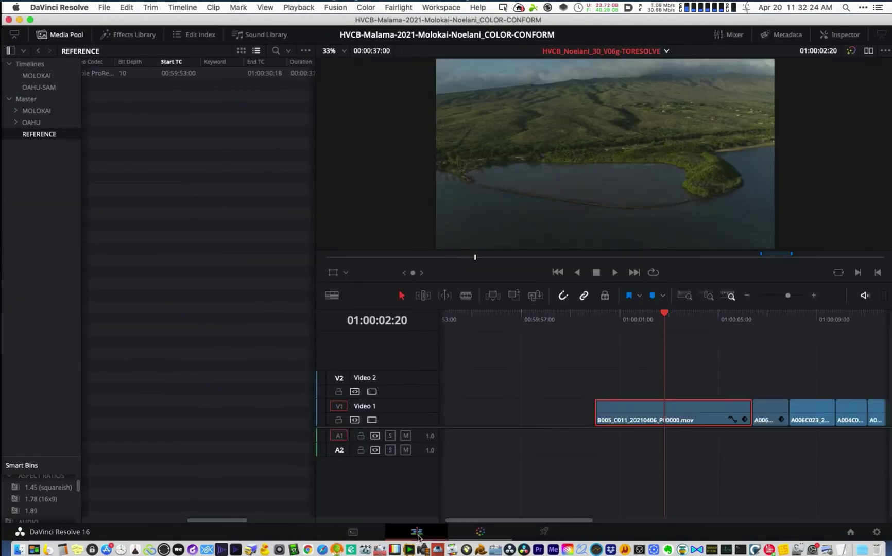
- Place the offline reference clip on Video 2 at the start and unlink its audio
{"action": "key", "text": "shift+z"}
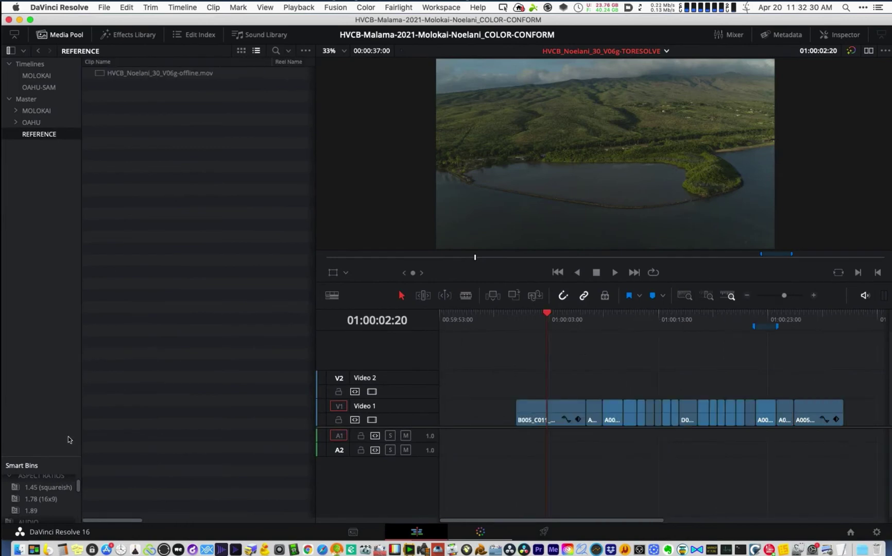
{"action": "left_click_drag", "start_coordinate": [496, 387], "coordinate": [238, 114]}
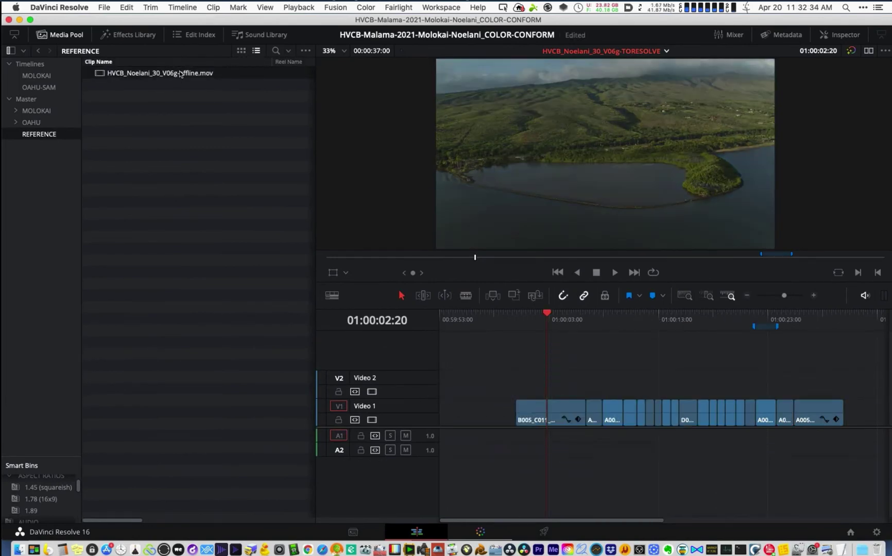
{"action": "left_click_drag", "start_coordinate": [482, 372], "coordinate": [423, 396]}
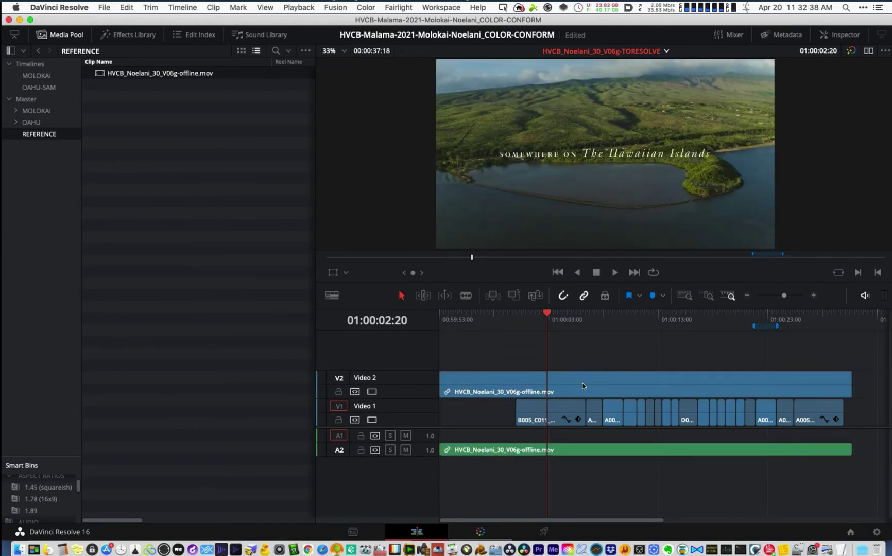
{"action": "right_click", "coordinate": [498, 377]}
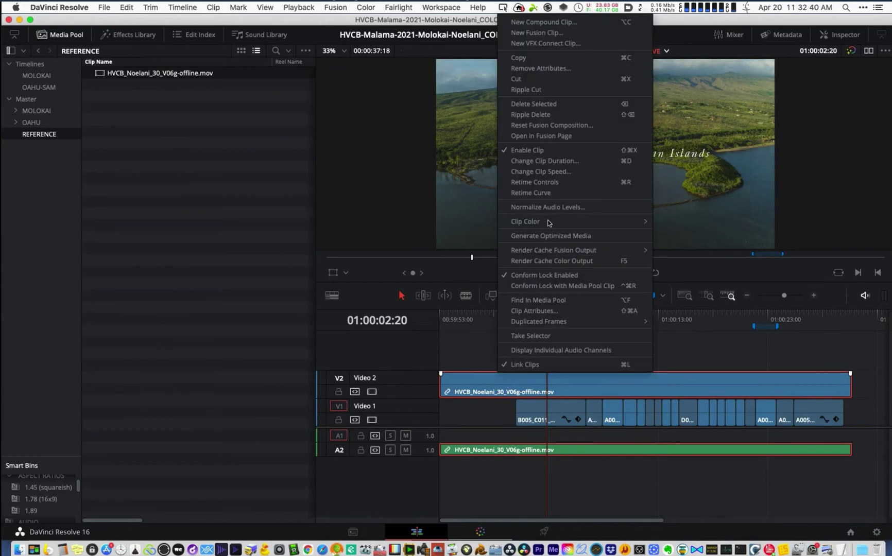
{"action": "left_click", "coordinate": [565, 368]}
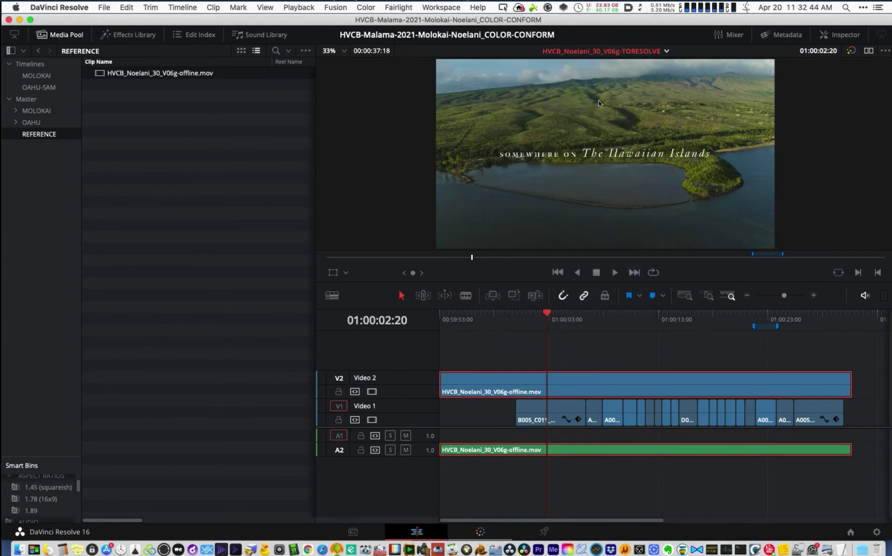
- Show the Inspector, hide the media pool and select only the Video 2 reference clip
{"action": "left_click", "coordinate": [838, 37]}
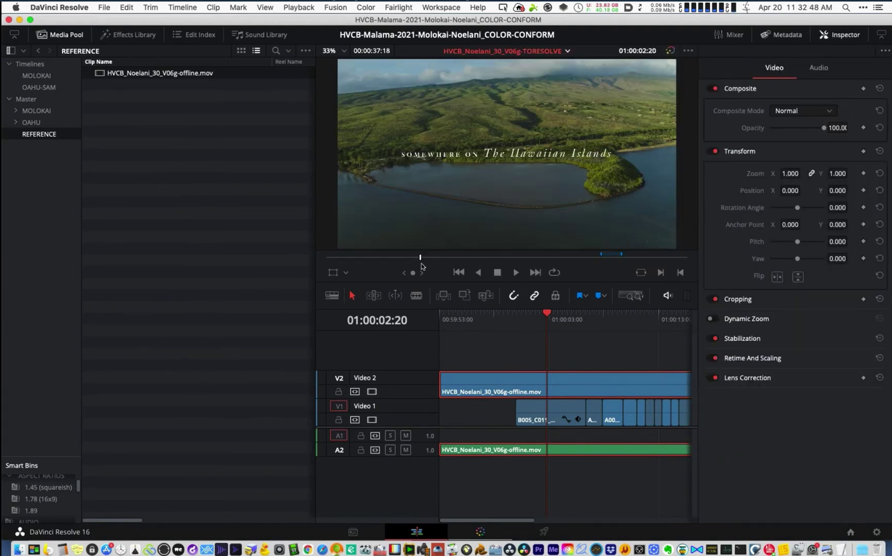
{"action": "left_click", "coordinate": [67, 35]}
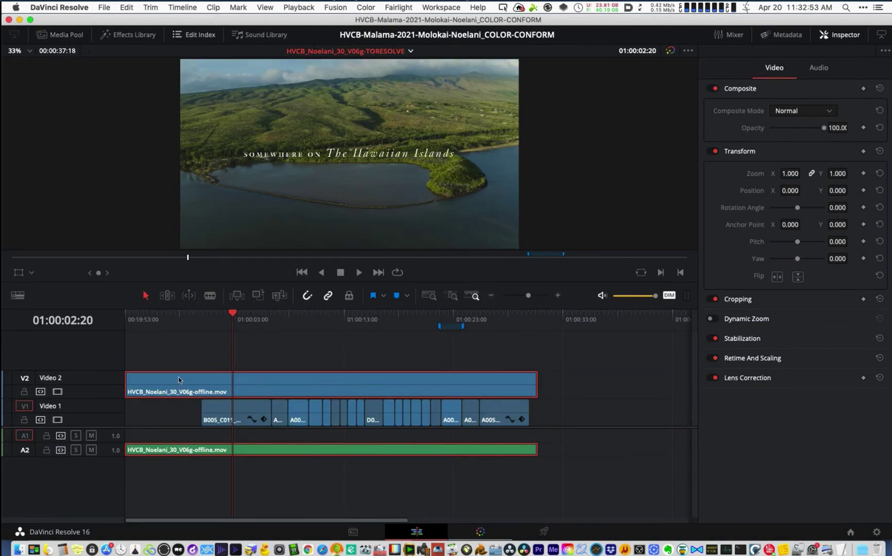
{"action": "left_click_drag", "start_coordinate": [167, 338], "coordinate": [179, 383]}
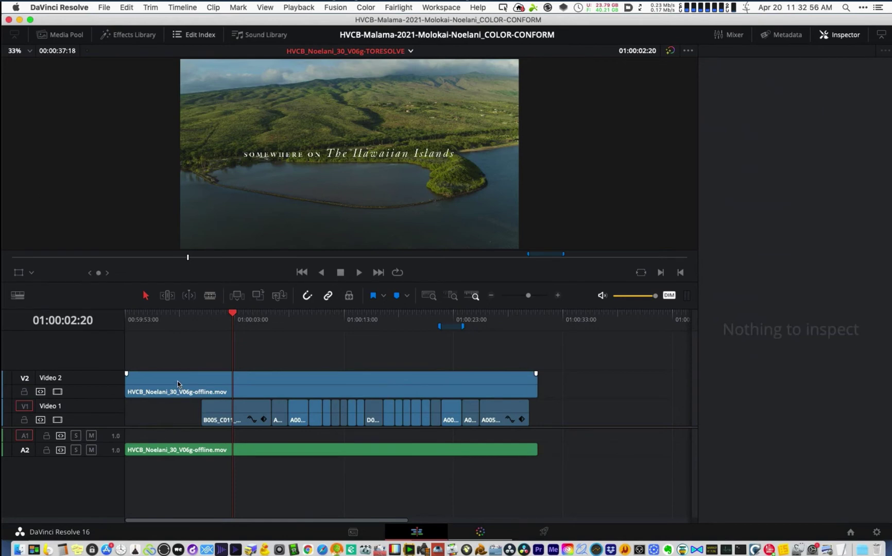
{"action": "left_click", "coordinate": [179, 384]}
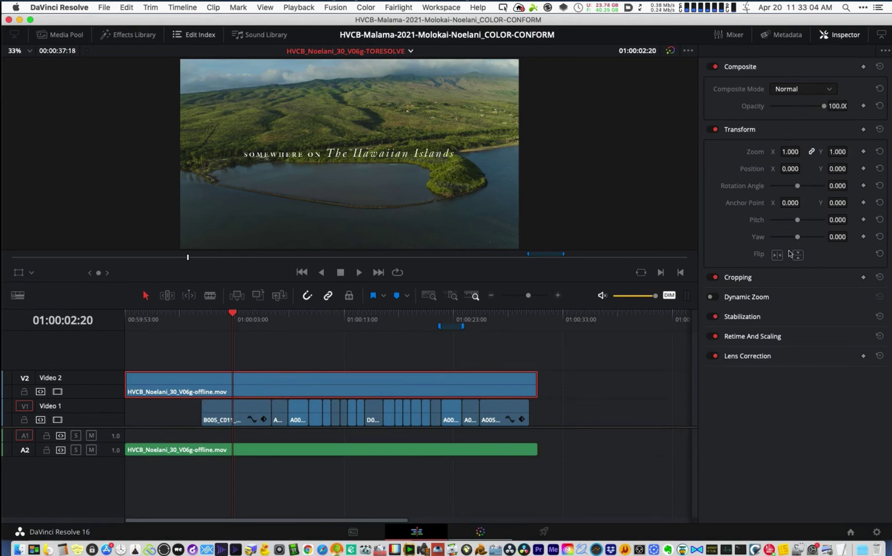
- Set the reference clip's composite mode to Difference and scrub to the title around 01:00:05
{"action": "left_click", "coordinate": [802, 88]}
{"action": "scroll", "coordinate": [799, 154], "scroll_direction": "down", "scroll_amount": 3}
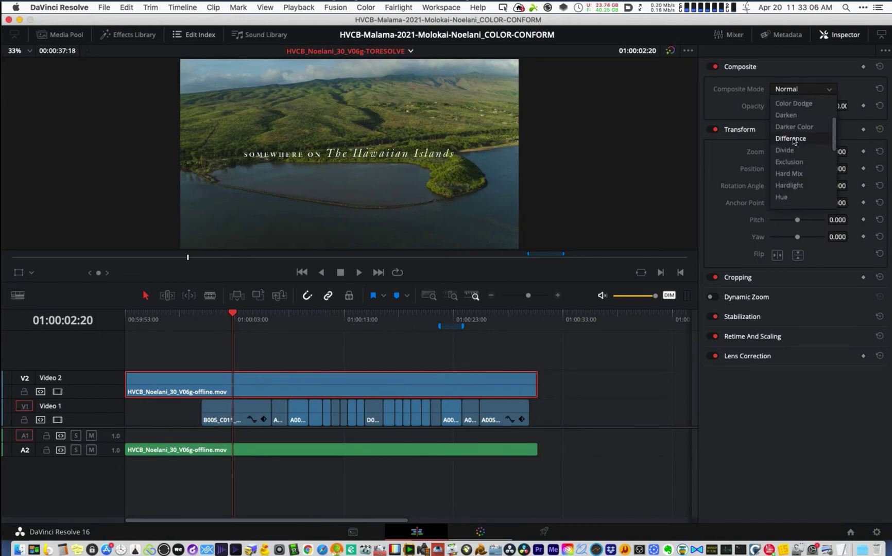
{"action": "left_click", "coordinate": [791, 139]}
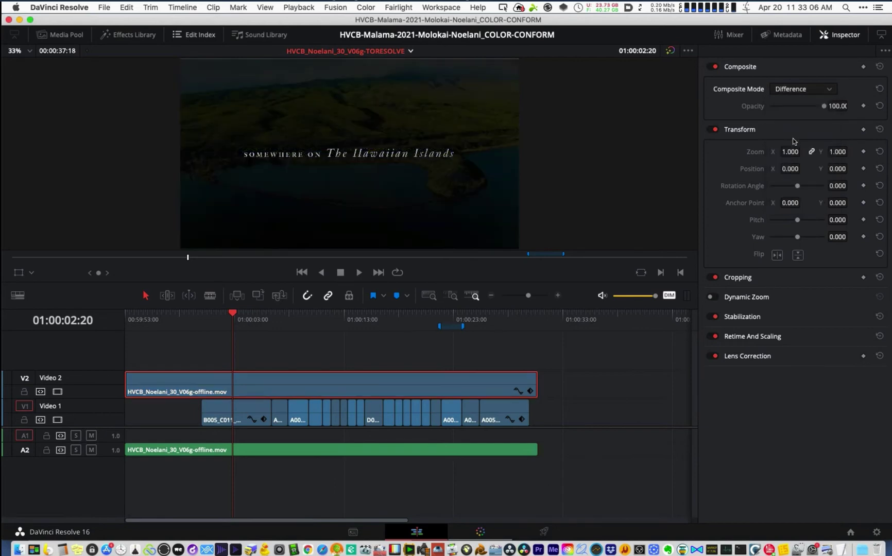
{"action": "left_click", "coordinate": [208, 318]}
{"action": "key", "text": "super+equal"}
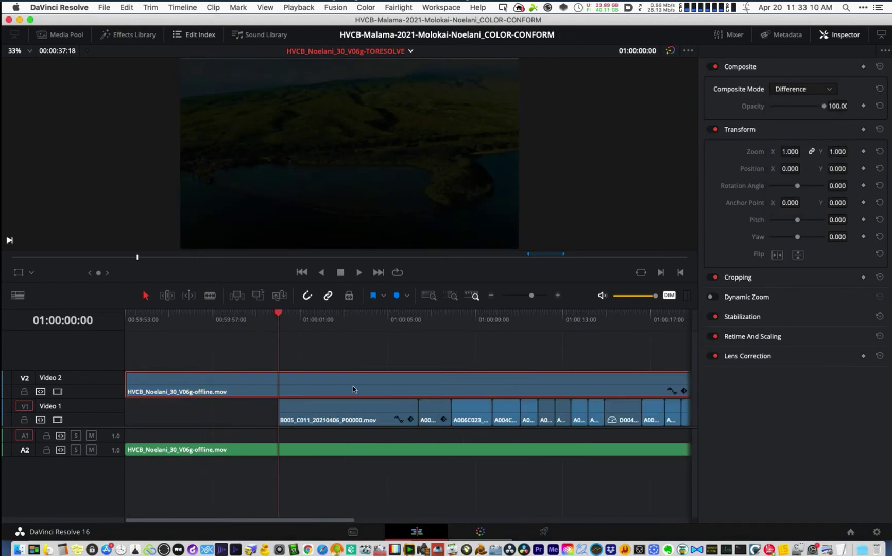
{"action": "left_click_drag", "start_coordinate": [311, 318], "coordinate": [395, 456]}
{"action": "key", "text": "Left"}
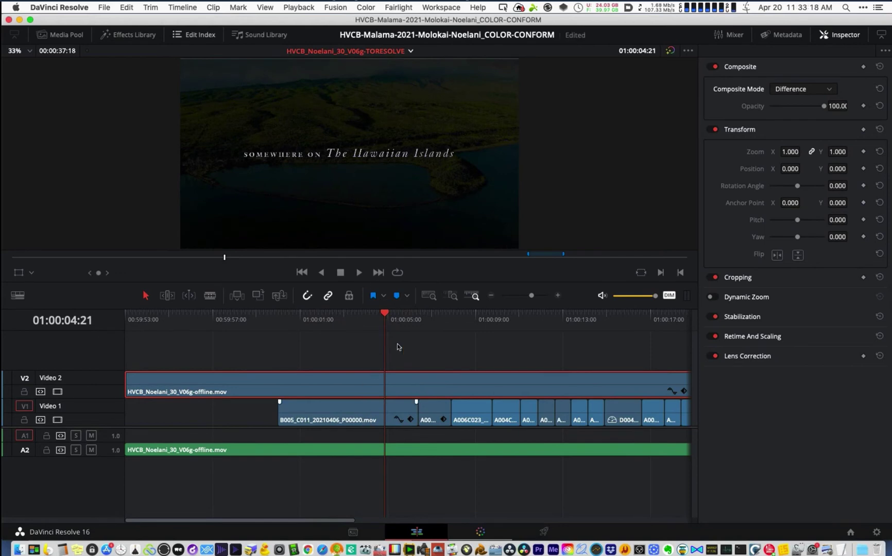
{"action": "key", "text": "space"}
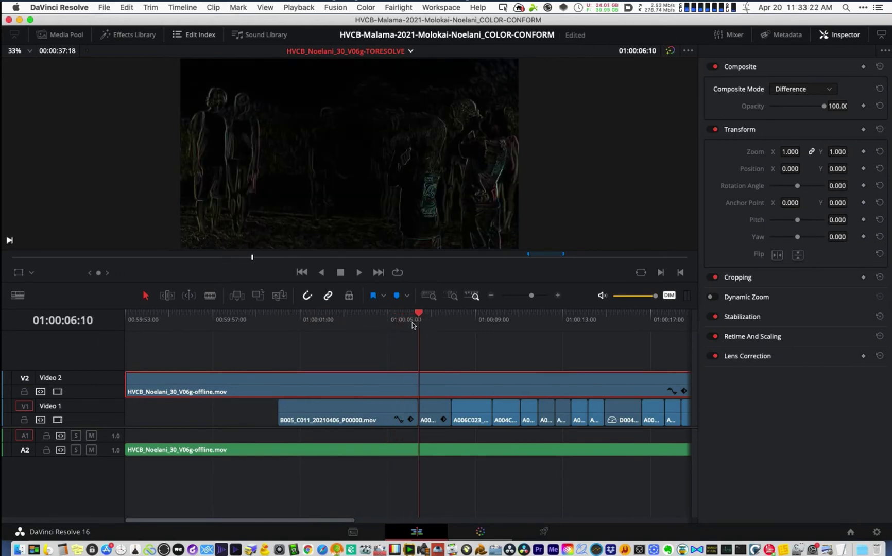
{"action": "left_click_drag", "start_coordinate": [412, 322], "coordinate": [393, 322]}
- Zoom the timeline out and play the Difference blend with the audio muted
{"action": "key", "text": "super+minus"}
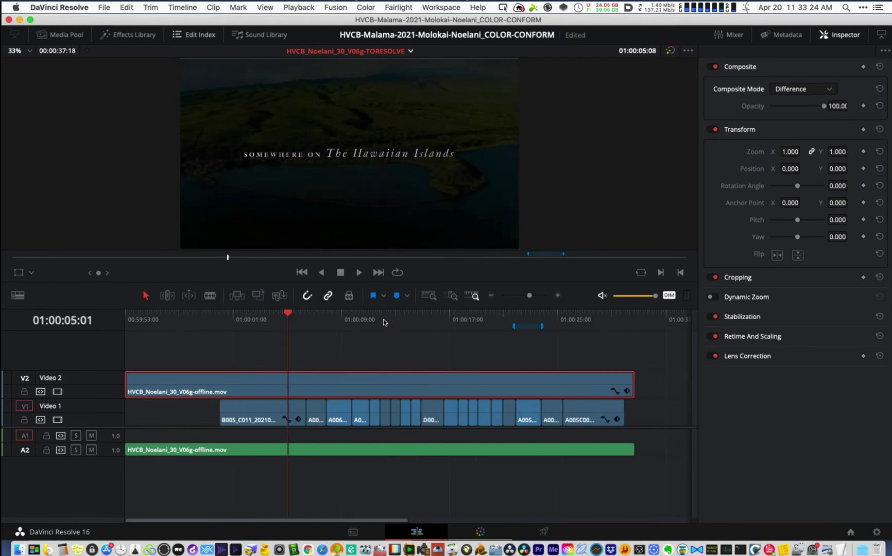
{"action": "key", "text": "space"}
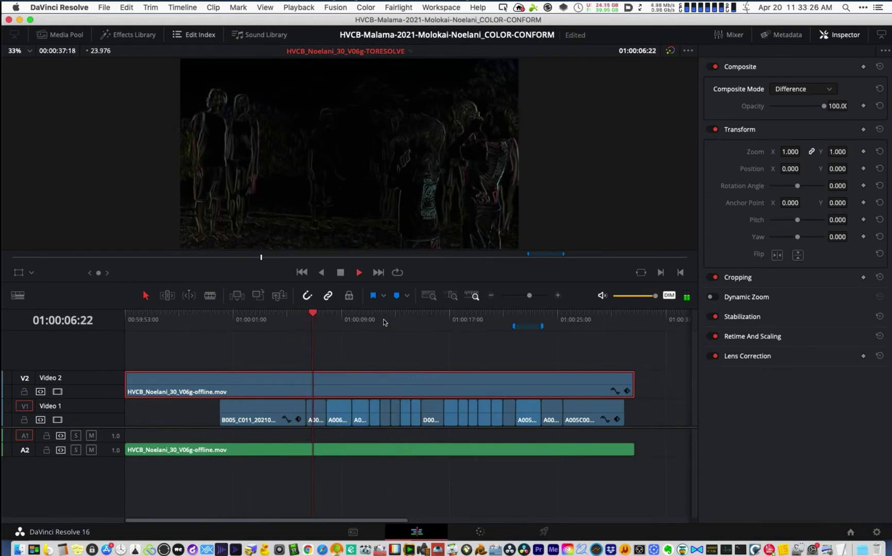
{"action": "key", "text": "space"}
{"action": "left_click", "coordinate": [602, 295]}
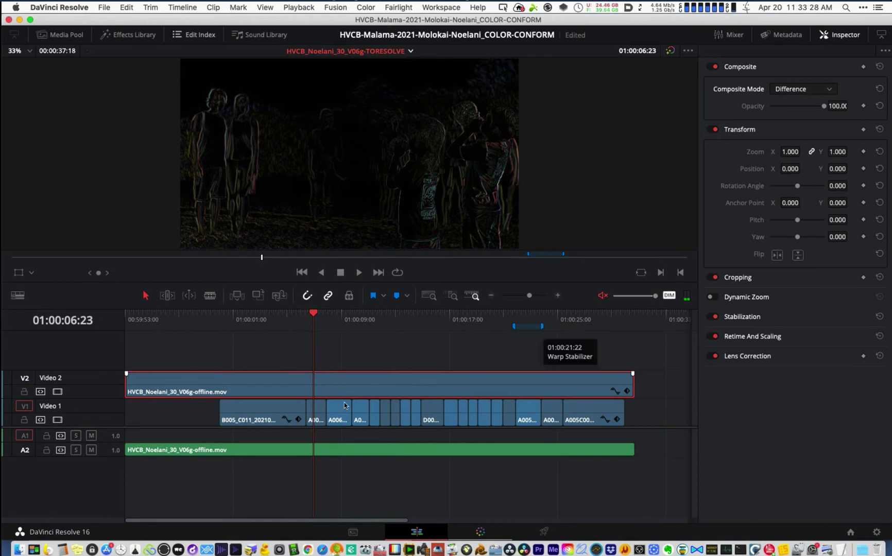
{"action": "key", "text": "space"}
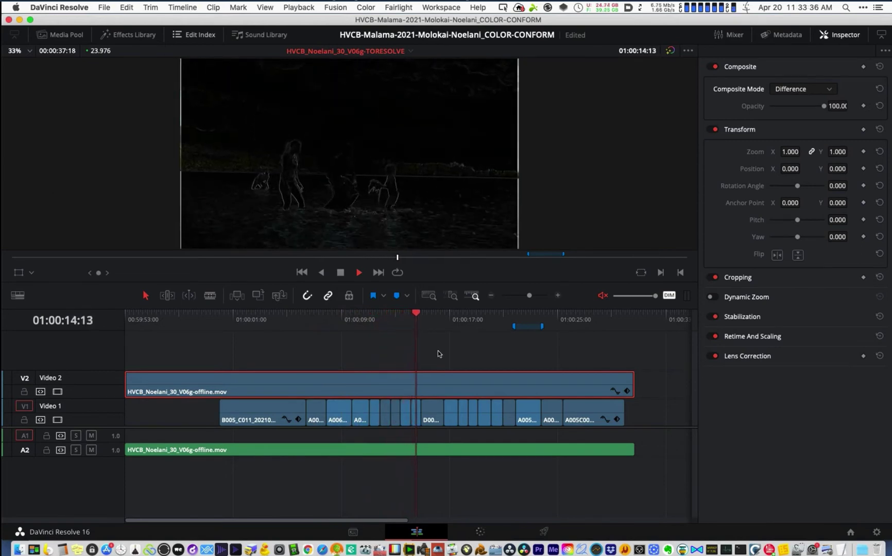
{"action": "key", "text": "space"}
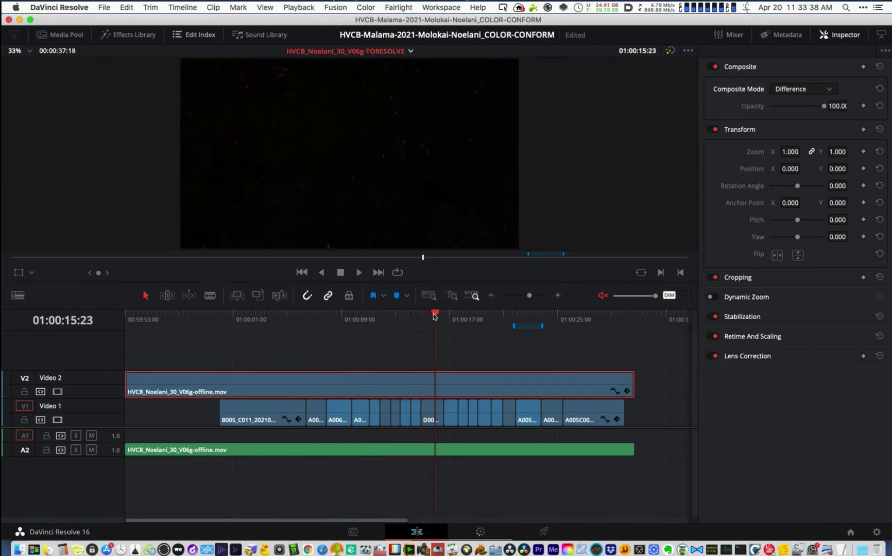
- Replay from 01:00:09:19 to the Warp Stabilizer marker, then scrub back to 01:00:22:04
{"action": "left_click", "coordinate": [422, 320]}
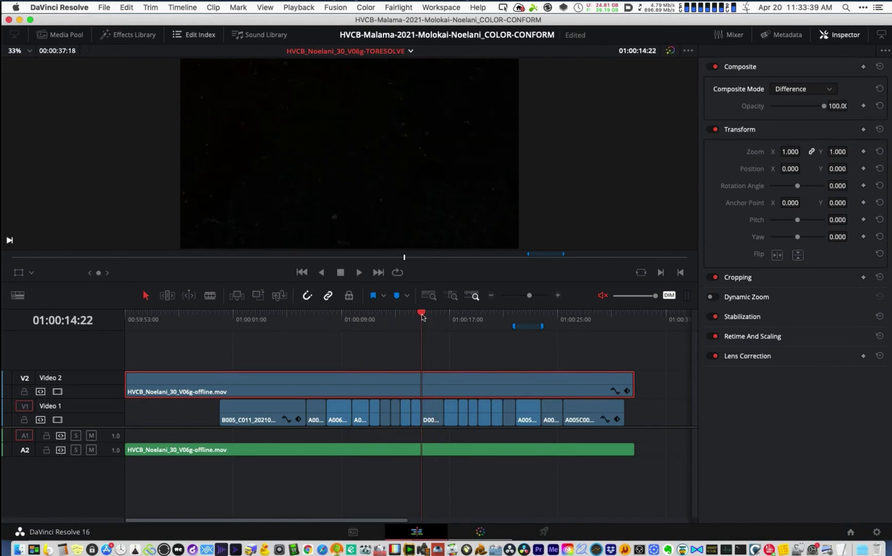
{"action": "left_click", "coordinate": [352, 321]}
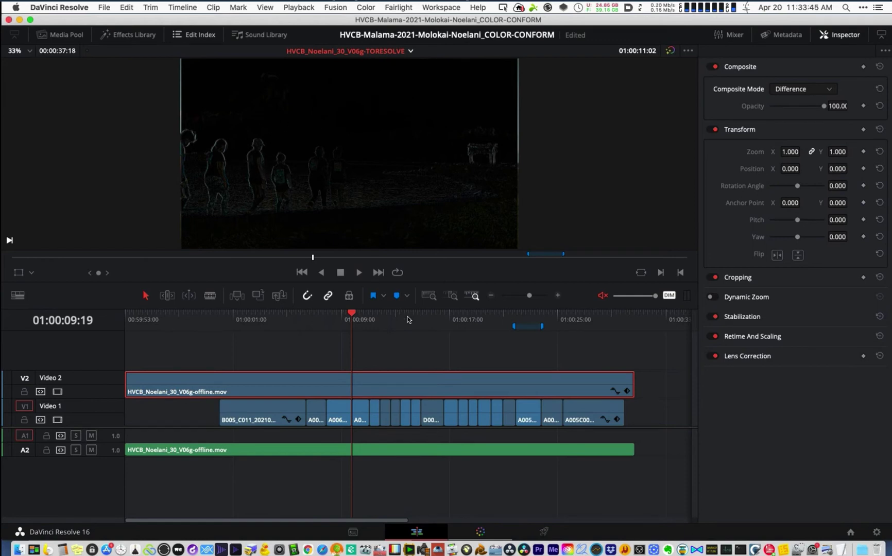
{"action": "key", "text": "space"}
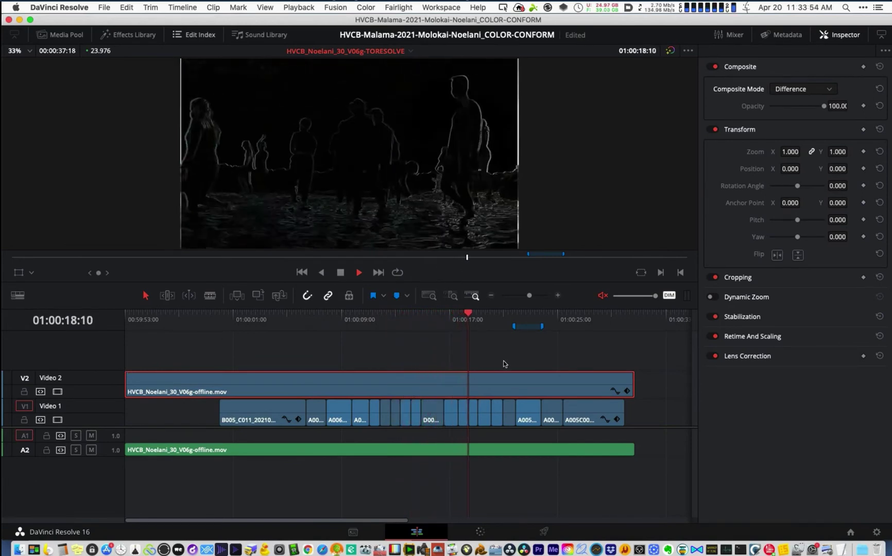
{"action": "key", "text": "space"}
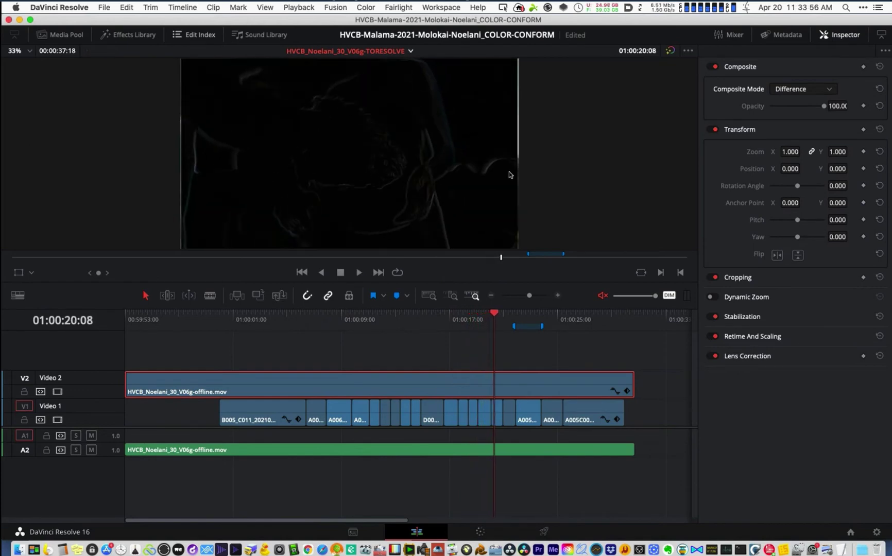
{"action": "key", "text": "space"}
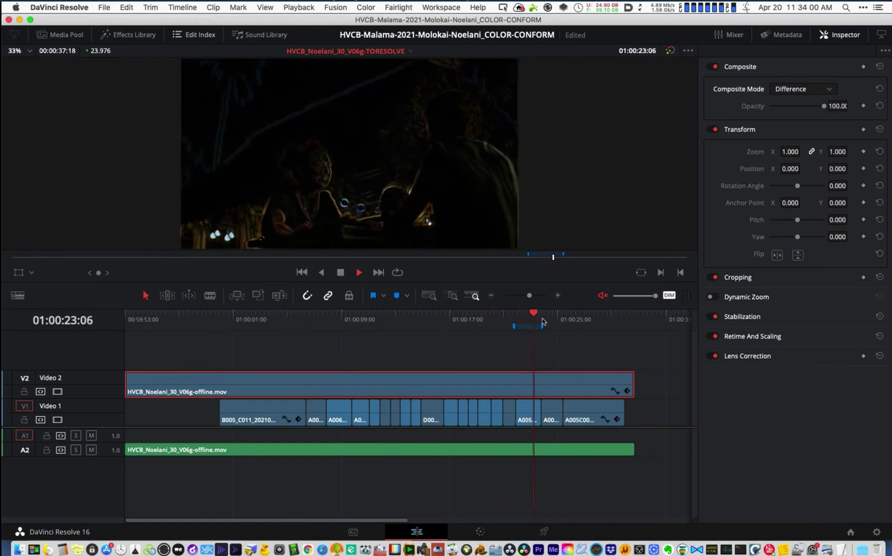
{"action": "key", "text": "space"}
{"action": "key", "text": "super+equal"}
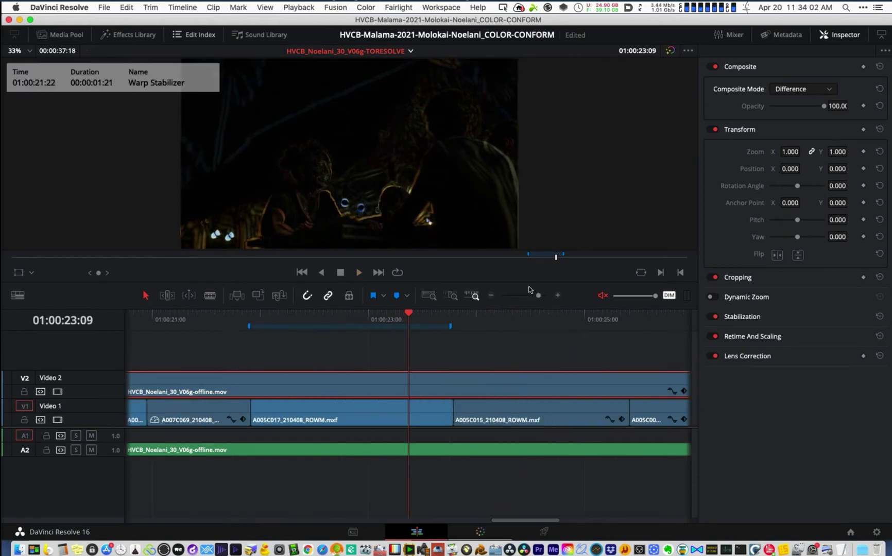
{"action": "left_click_drag", "start_coordinate": [302, 315], "coordinate": [250, 323]}
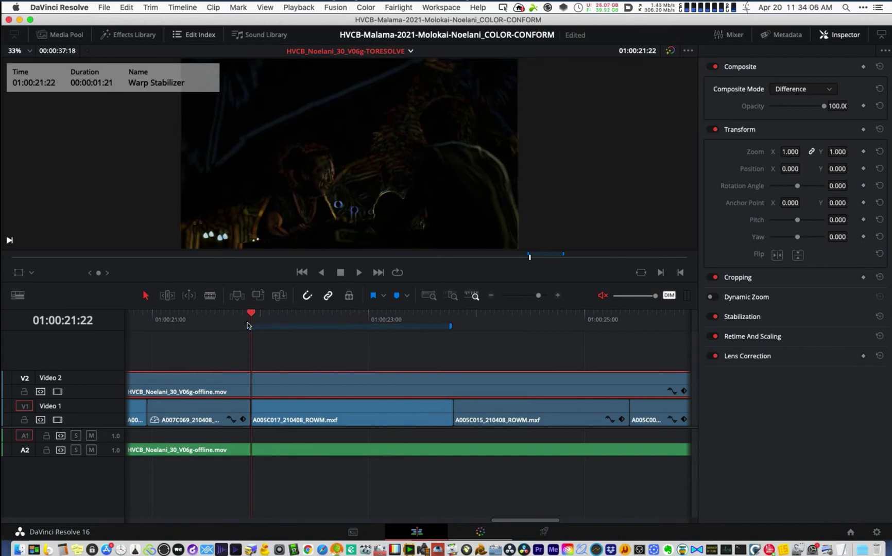
- Return the Video 2 reference clip's composite mode to Normal and disable the clip
{"action": "left_click", "coordinate": [805, 88]}
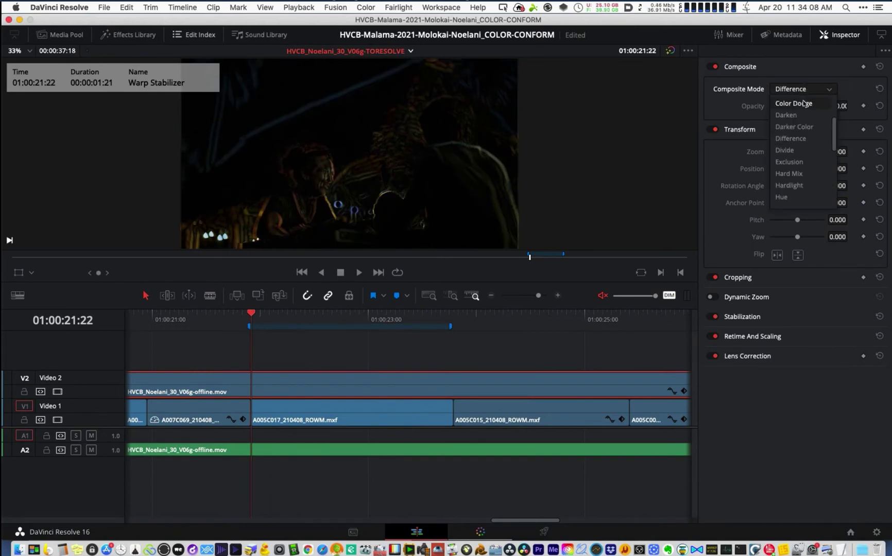
{"action": "scroll", "coordinate": [802, 117], "scroll_direction": "up", "scroll_amount": 3}
{"action": "left_click", "coordinate": [811, 103]}
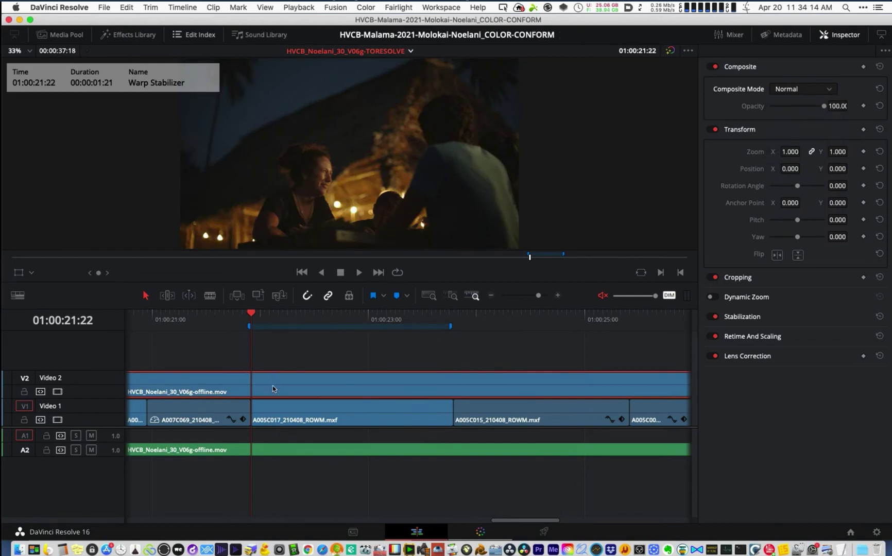
{"action": "left_click_drag", "start_coordinate": [268, 383], "coordinate": [268, 390]}
{"action": "key", "text": "d"}
{"action": "key", "text": "d"}
{"action": "key", "text": "d"}
- Scrub to 01:00:22:10 and toggle the offline reference off and on to compare
{"action": "mouse_move", "coordinate": [289, 313]}
{"action": "left_mouse_down"}
{"action": "mouse_move", "coordinate": [282, 313]}
{"action": "mouse_move", "coordinate": [440, 326]}
{"action": "mouse_move", "coordinate": [293, 330]}
{"action": "mouse_move", "coordinate": [305, 333]}
{"action": "left_mouse_up"}
{"action": "key", "text": "d"}
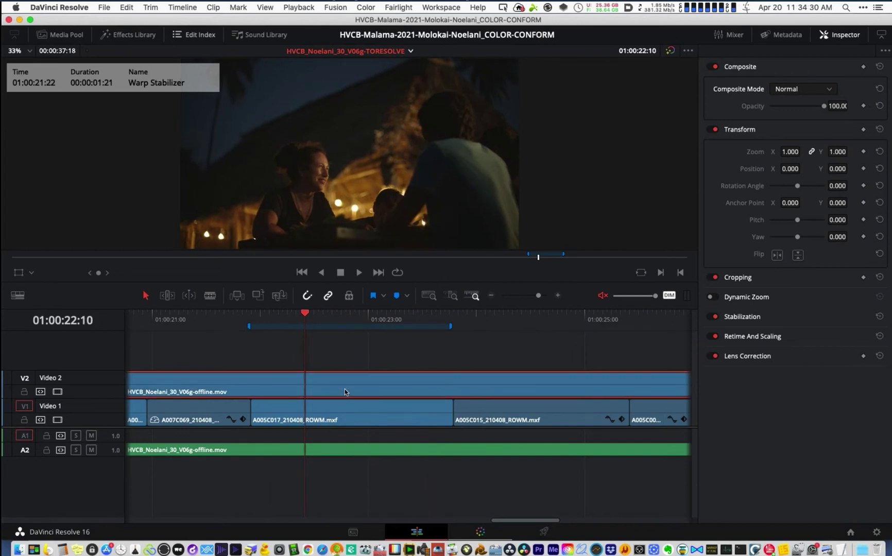
{"action": "key", "text": "d"}
{"action": "key", "text": "d"}
{"action": "key", "text": "d"}
{"action": "key", "text": "d"}
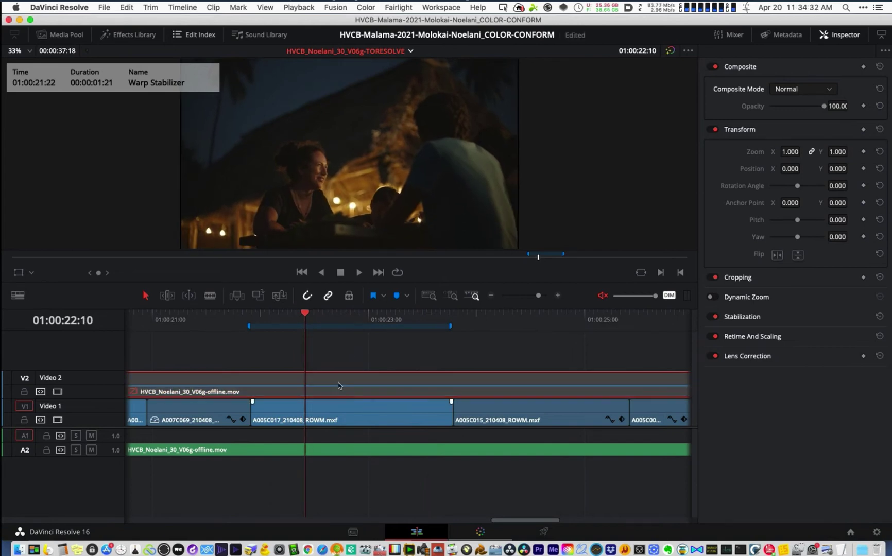
{"action": "key", "text": "d"}
{"action": "key", "text": "d"}
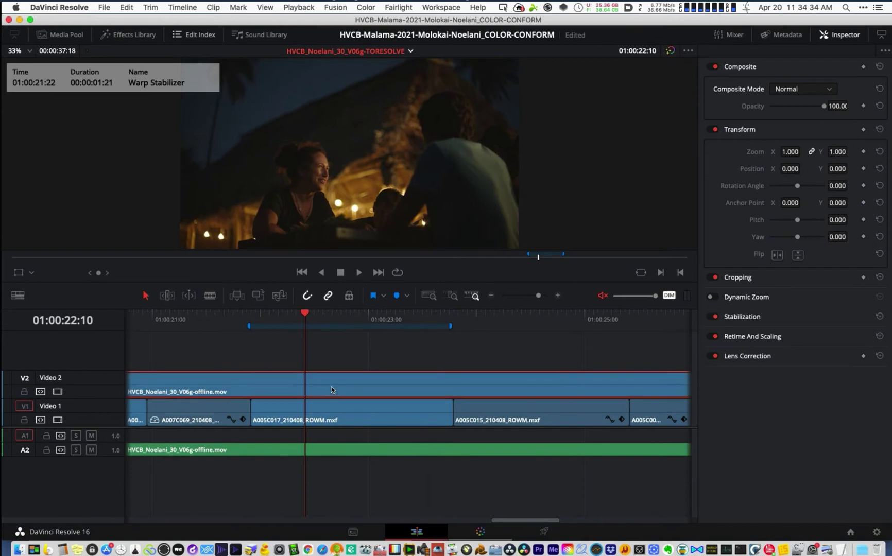
- Step the playhead through the Warp Stabilizer shot from its marker to 01:00:22:20
{"action": "left_click", "coordinate": [253, 316]}
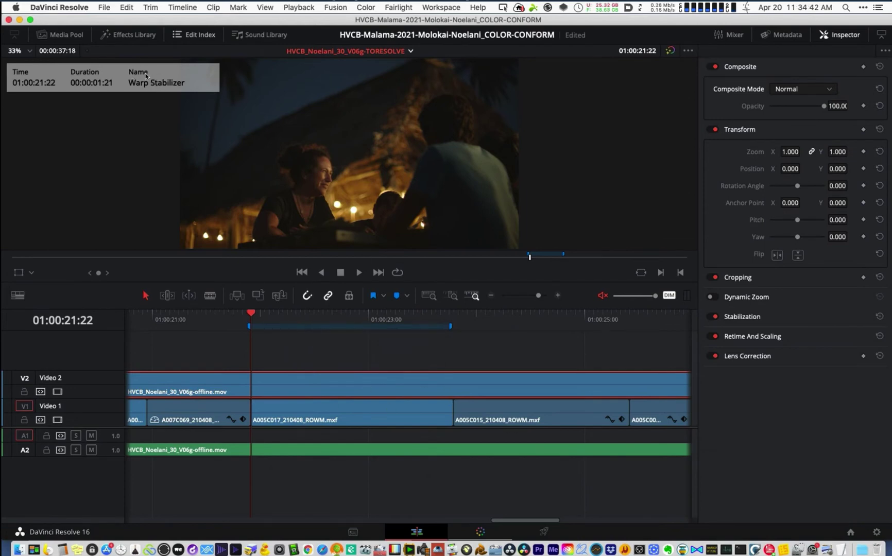
{"action": "left_click", "coordinate": [276, 314]}
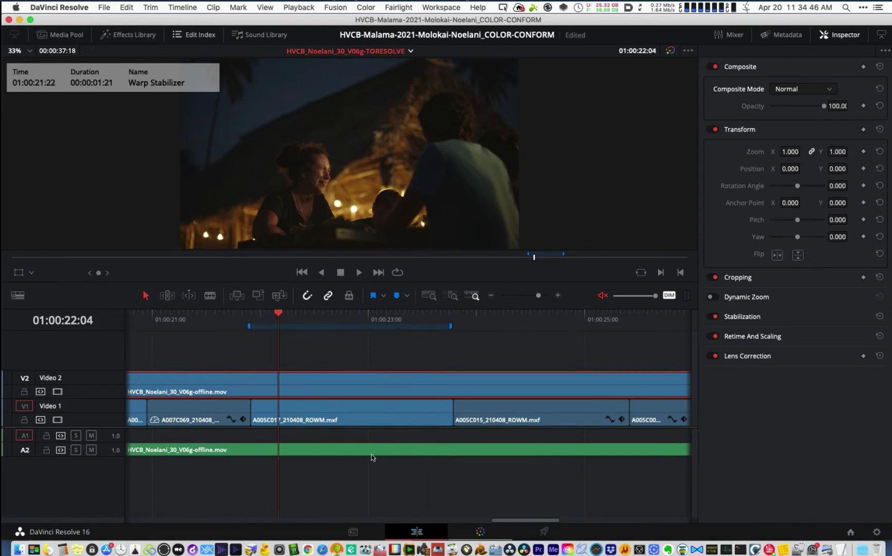
{"action": "left_click", "coordinate": [309, 317]}
{"action": "left_click", "coordinate": [332, 318]}
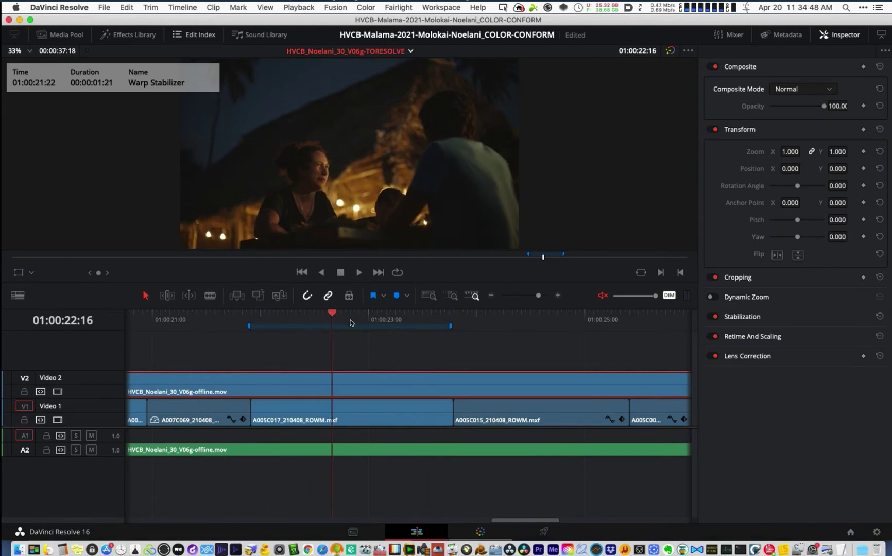
{"action": "left_click", "coordinate": [350, 322]}
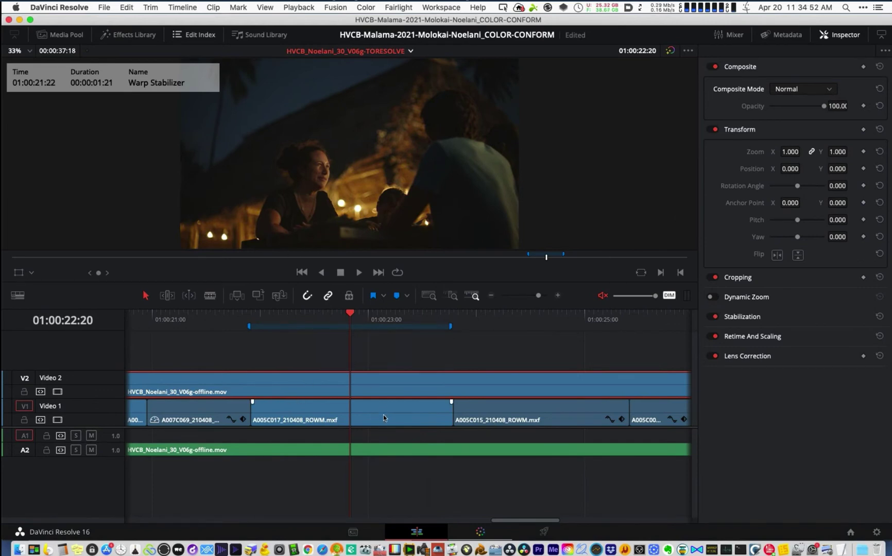
- Compare A005C017 against the Video 2 reference at 01:00:23:04, toggling the reference off and back on
{"action": "left_click", "coordinate": [355, 412]}
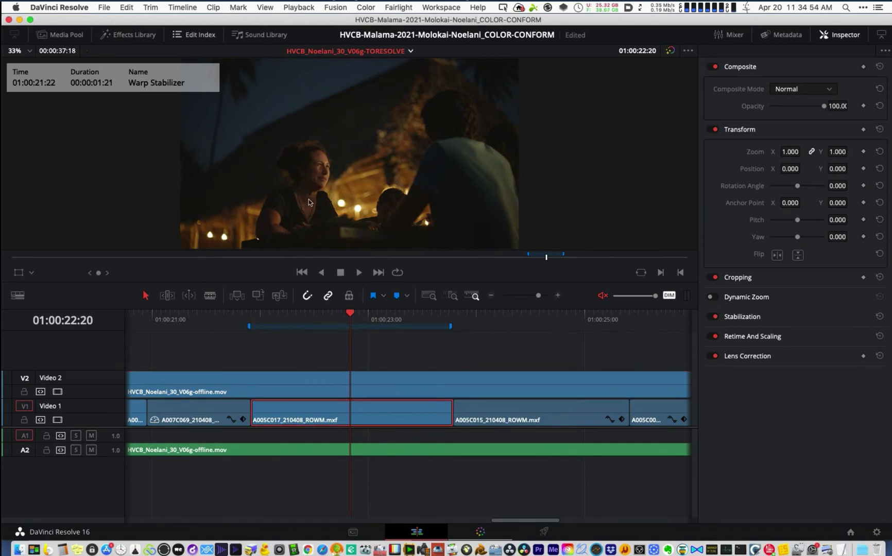
{"action": "left_click", "coordinate": [370, 391]}
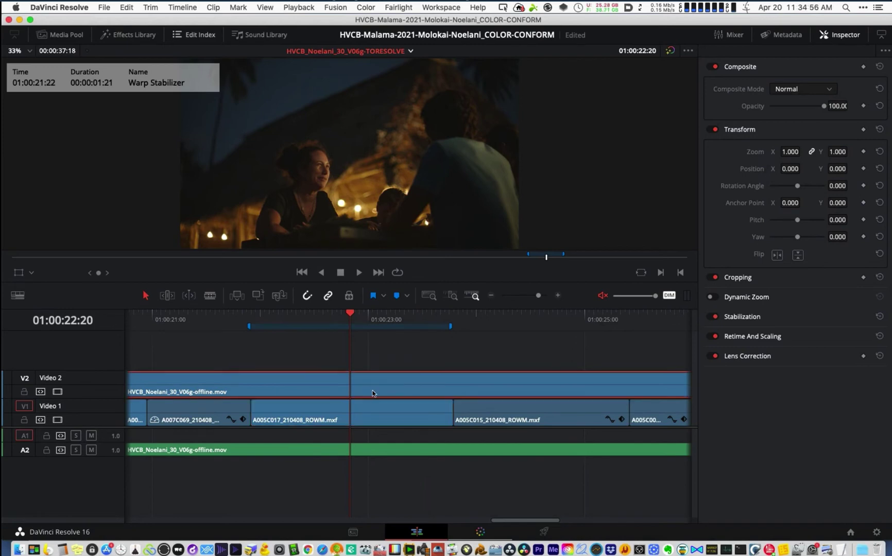
{"action": "key", "text": "d"}
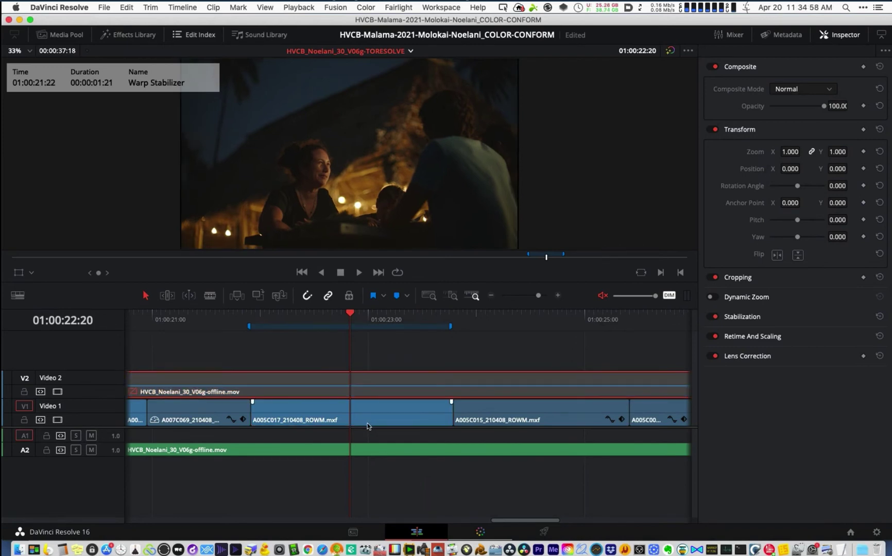
{"action": "key", "text": "super+z"}
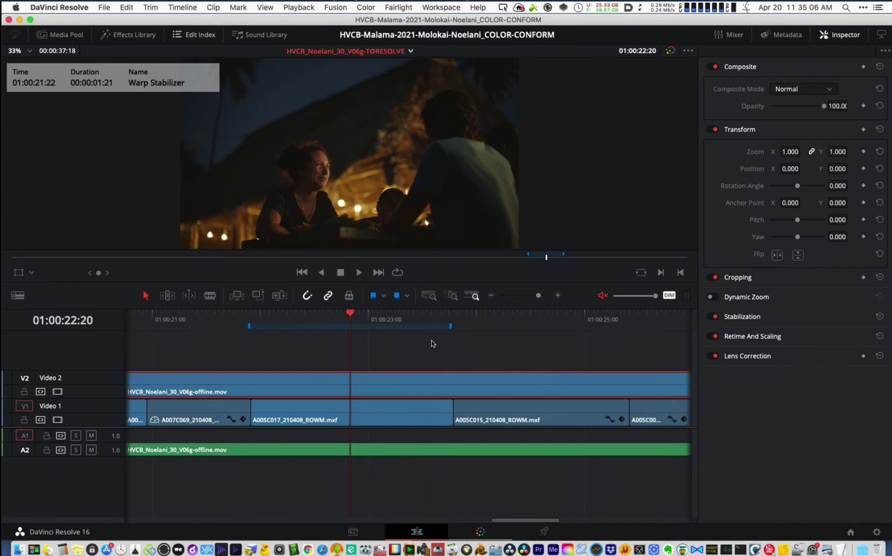
{"action": "left_click_drag", "start_coordinate": [372, 315], "coordinate": [388, 313]}
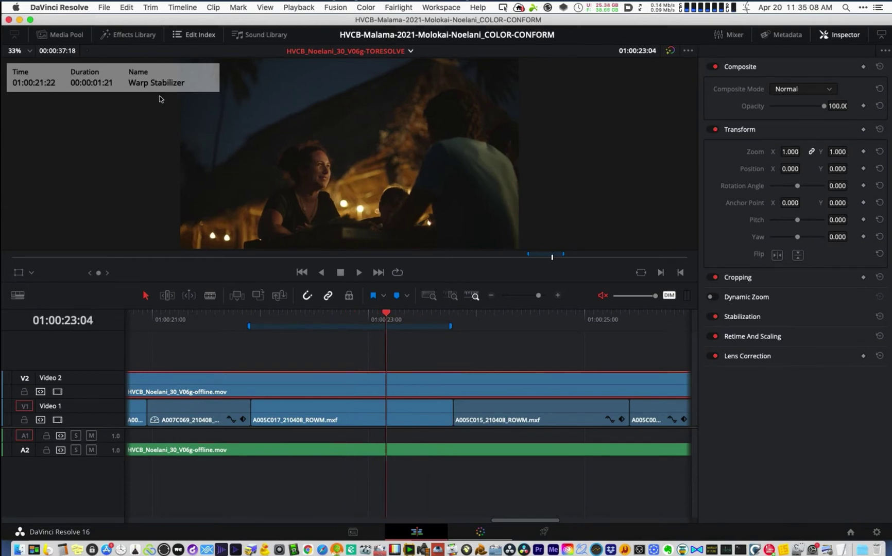
{"action": "left_click", "coordinate": [413, 411]}
{"action": "left_click", "coordinate": [417, 388]}
- Set the Video 2 reference clip's composite mode to Difference
{"action": "key", "text": "d"}
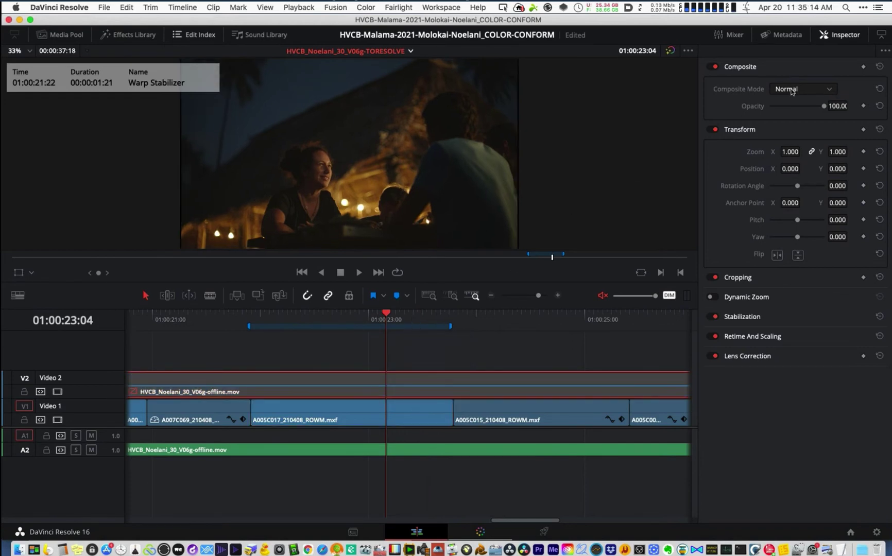
{"action": "left_click", "coordinate": [793, 90]}
{"action": "scroll", "coordinate": [835, 136], "scroll_direction": "down", "scroll_amount": 2}
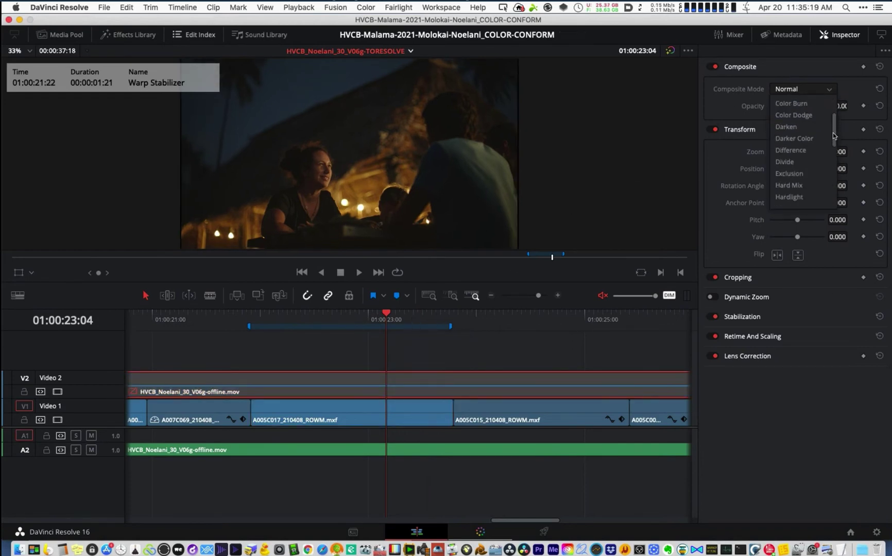
{"action": "left_click", "coordinate": [794, 153]}
{"action": "left_click", "coordinate": [380, 385]}
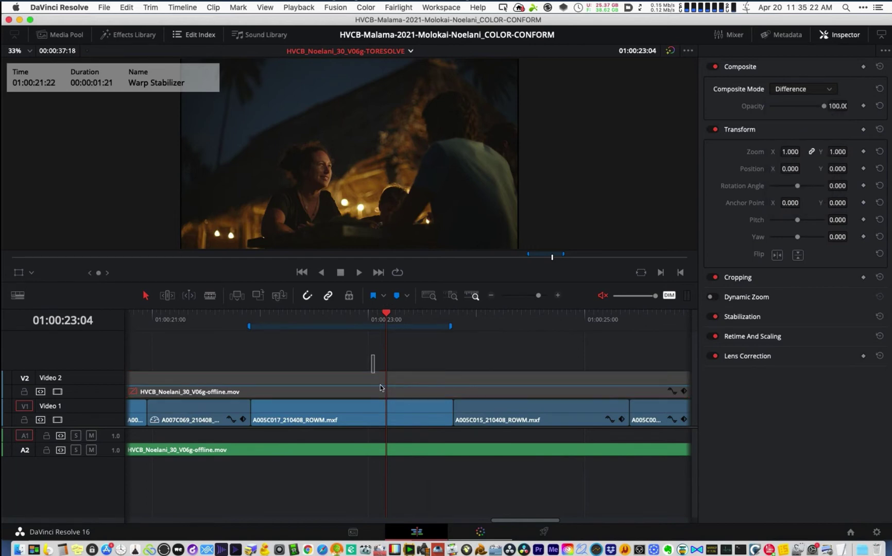
{"action": "left_click", "coordinate": [381, 395]}
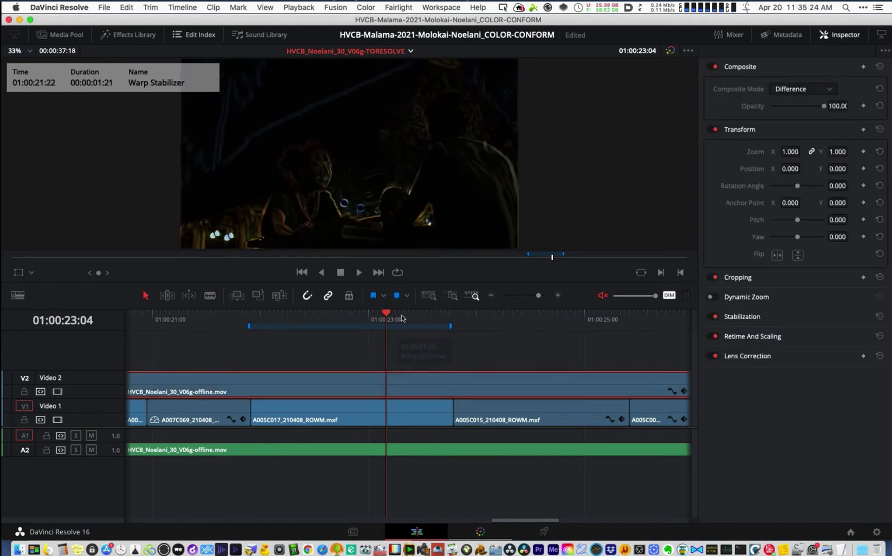
- Scrub to 01:00:23:15, jump past the next edit and play back the Difference result
{"action": "left_click_drag", "start_coordinate": [421, 320], "coordinate": [436, 322]}
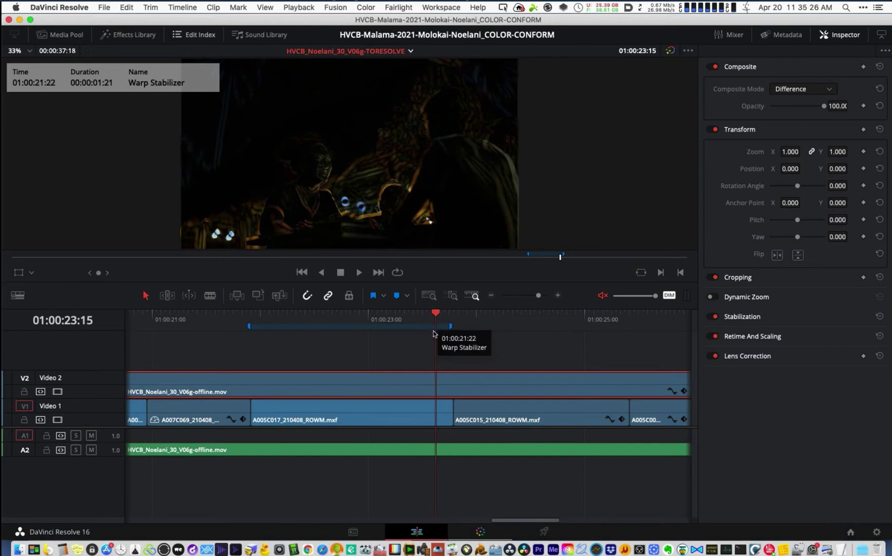
{"action": "key", "text": "super+minus"}
{"action": "key", "text": "Down"}
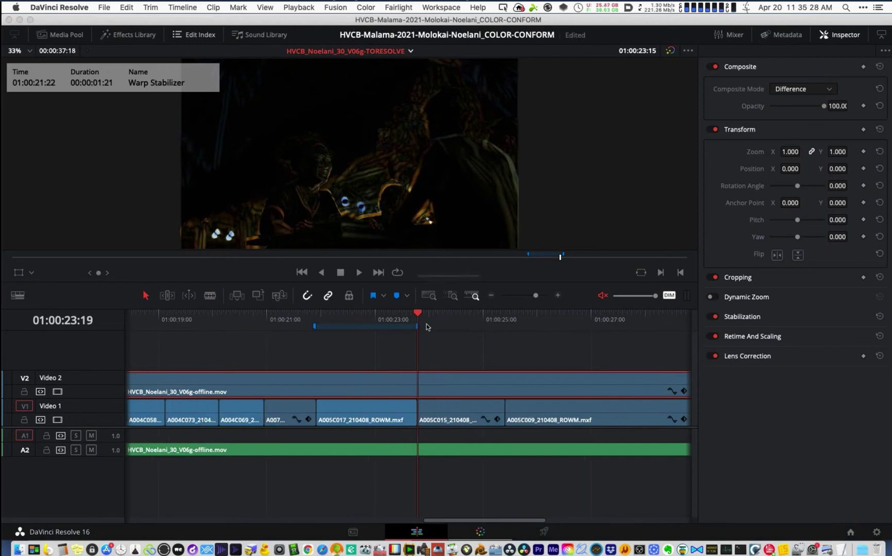
{"action": "left_click_drag", "start_coordinate": [428, 320], "coordinate": [451, 322]}
{"action": "key", "text": "space"}
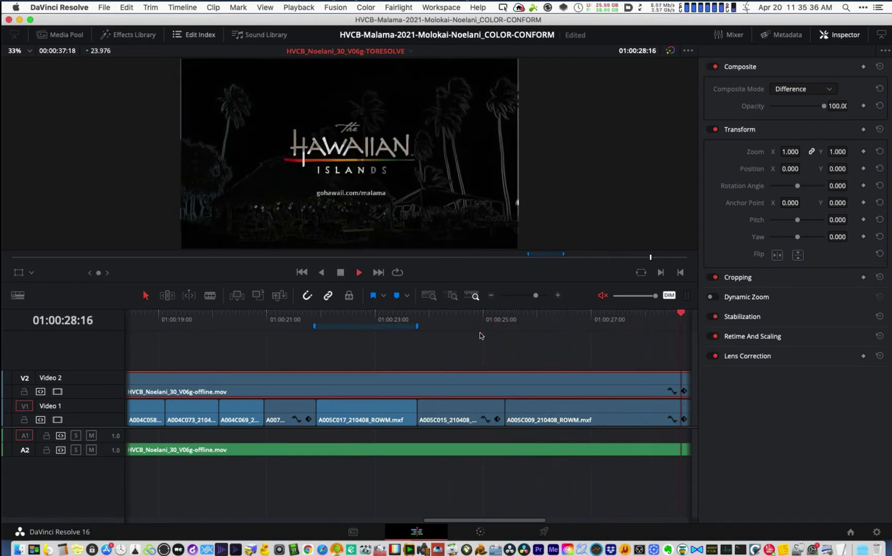
{"action": "key", "text": "space"}
{"action": "key", "text": "super+minus"}
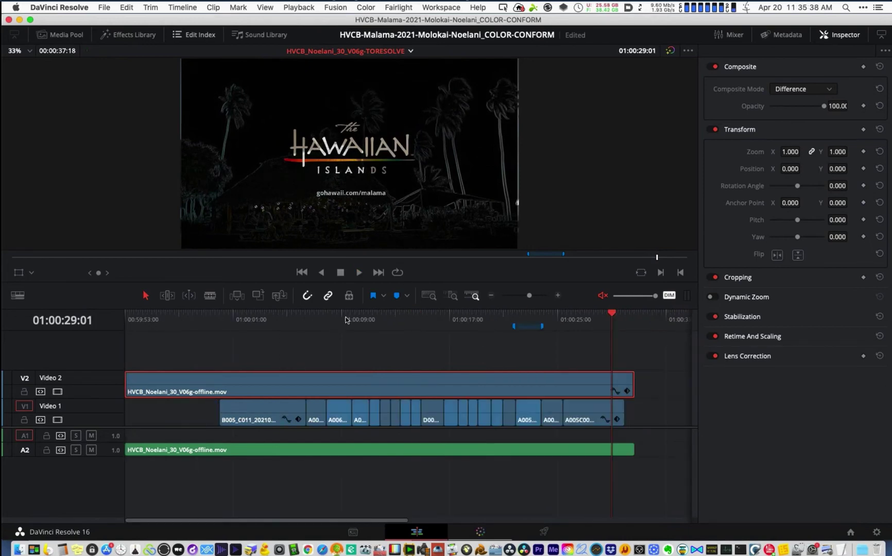
{"action": "left_click", "coordinate": [341, 322]}
{"action": "key", "text": "super+equal"}
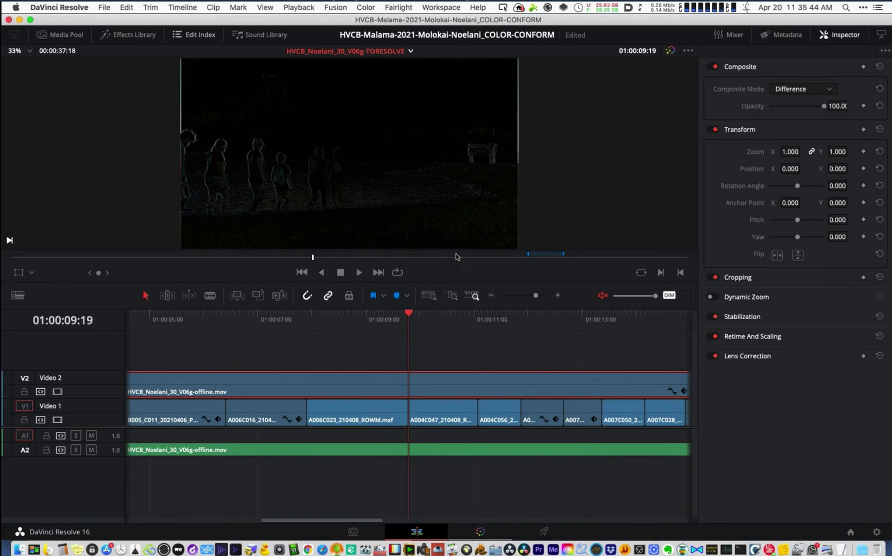
{"action": "key", "text": "super+minus"}
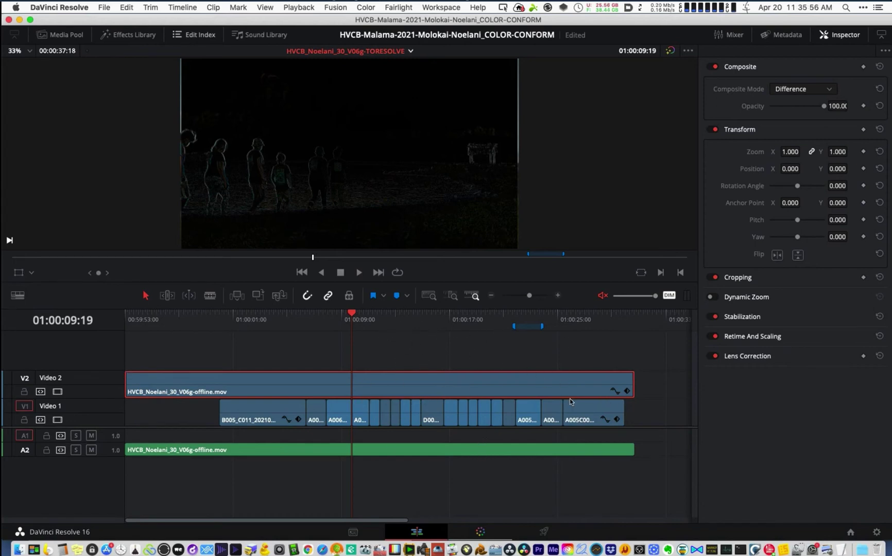
{"action": "left_click", "coordinate": [367, 318]}
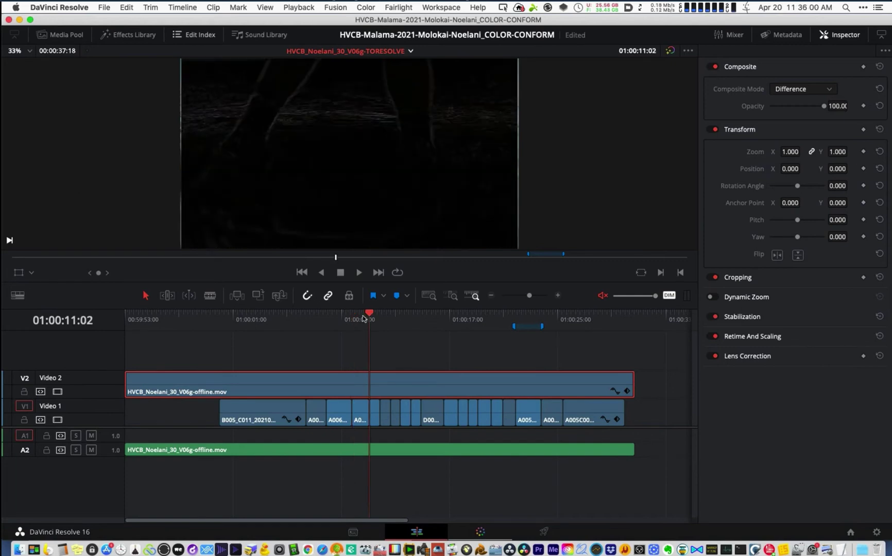
{"action": "scroll", "coordinate": [363, 315], "scroll_direction": "up", "scroll_amount": 5}
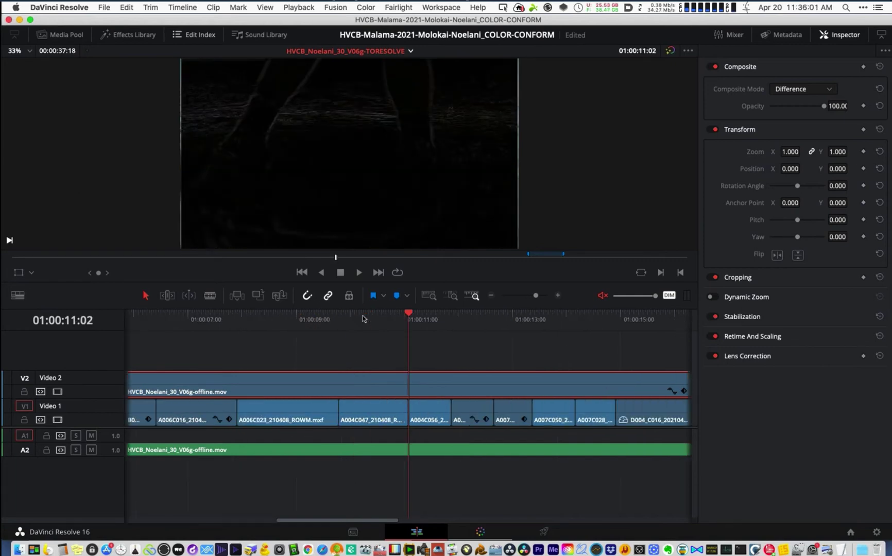
{"action": "left_click", "coordinate": [494, 315]}
{"action": "scroll", "coordinate": [363, 317], "scroll_direction": "down", "scroll_amount": 5}
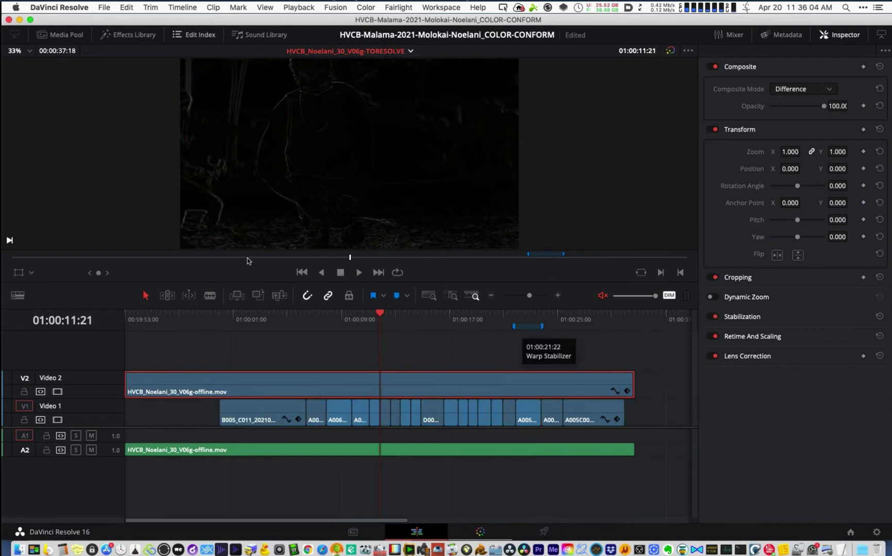
{"action": "left_click", "coordinate": [436, 320]}
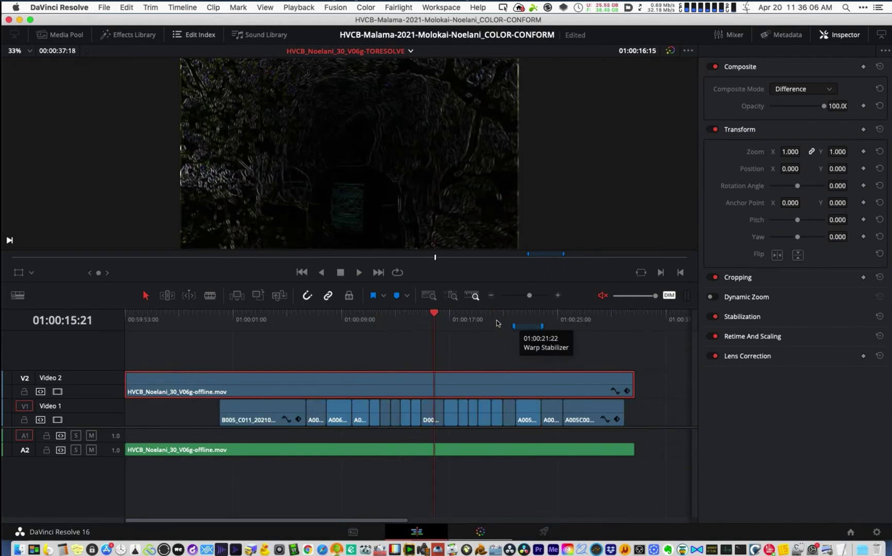
{"action": "left_click", "coordinate": [506, 316]}
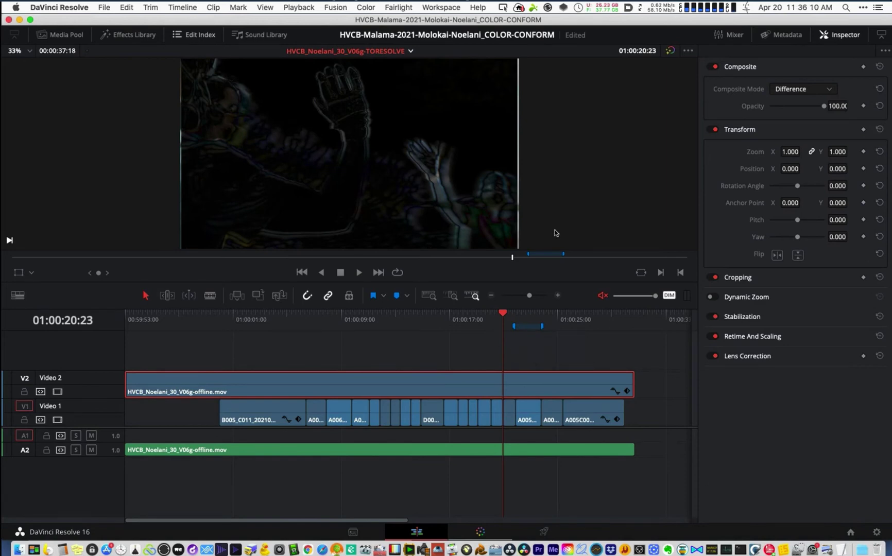
{"action": "key", "text": "super+equal"}
{"action": "key", "text": "super+equal"}
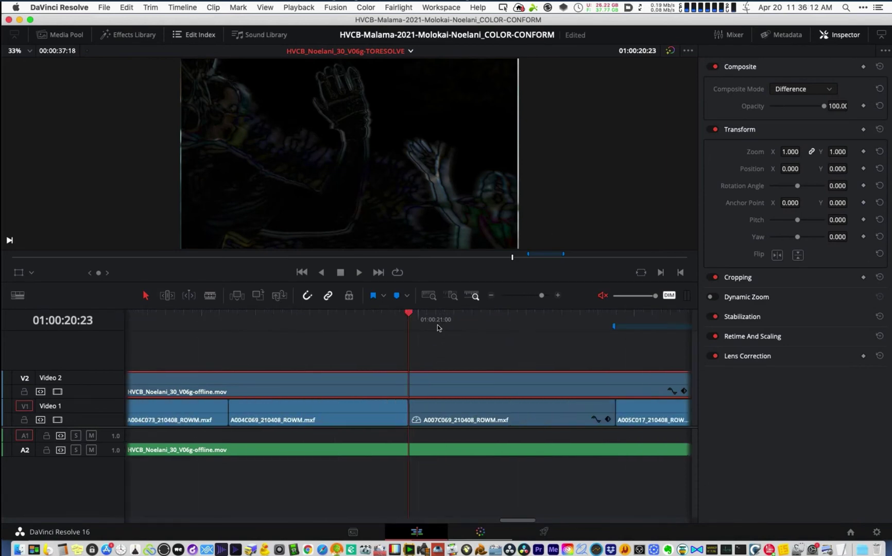
{"action": "left_click", "coordinate": [439, 322]}
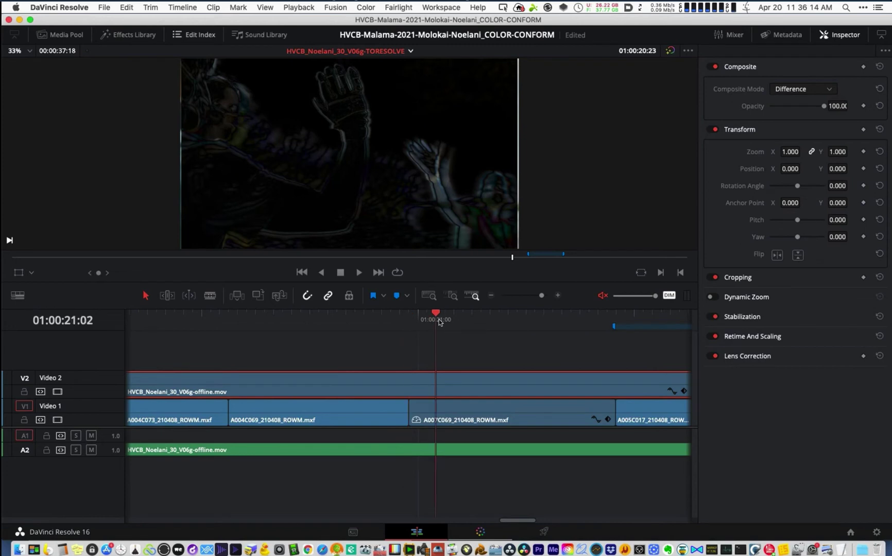
{"action": "left_click", "coordinate": [412, 329]}
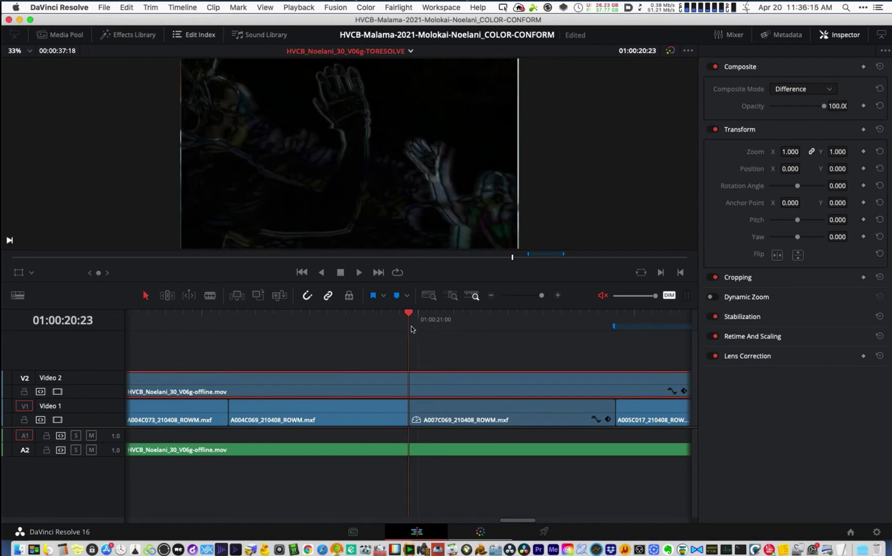
{"action": "left_click", "coordinate": [472, 417]}
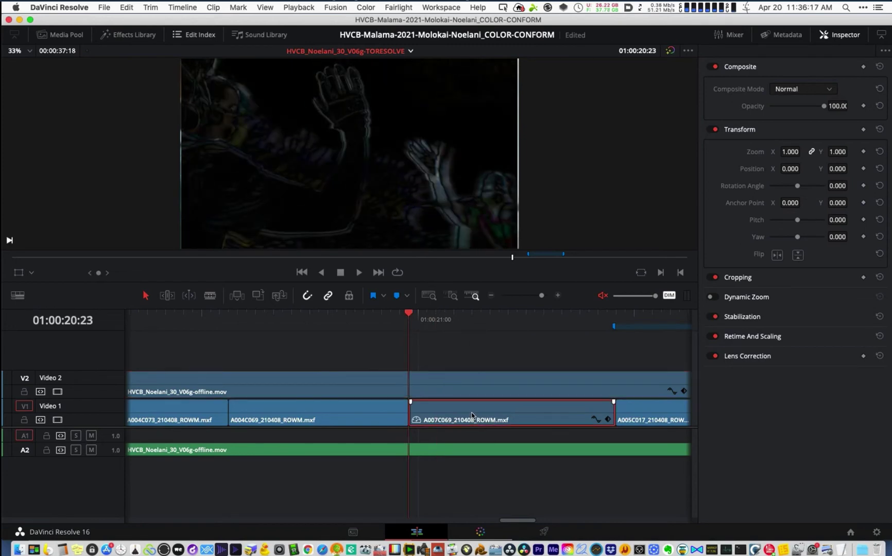
- Set the Video 2 reference to Normal composite mode, select A007C069, then switch to Premiere Pro
{"action": "left_click", "coordinate": [428, 382]}
{"action": "left_click", "coordinate": [797, 98]}
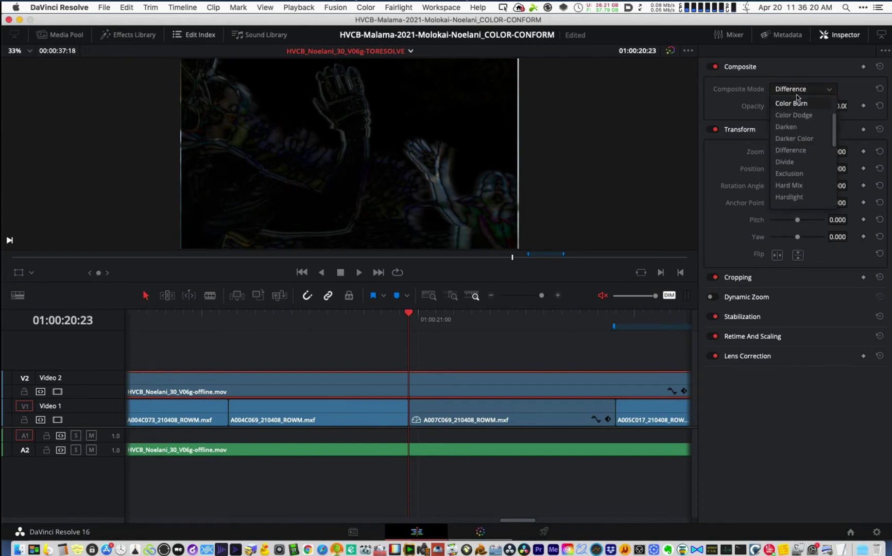
{"action": "left_click", "coordinate": [827, 88]}
{"action": "left_click", "coordinate": [831, 92]}
{"action": "left_click_drag", "start_coordinate": [834, 113], "coordinate": [833, 95]}
{"action": "left_click", "coordinate": [811, 103]}
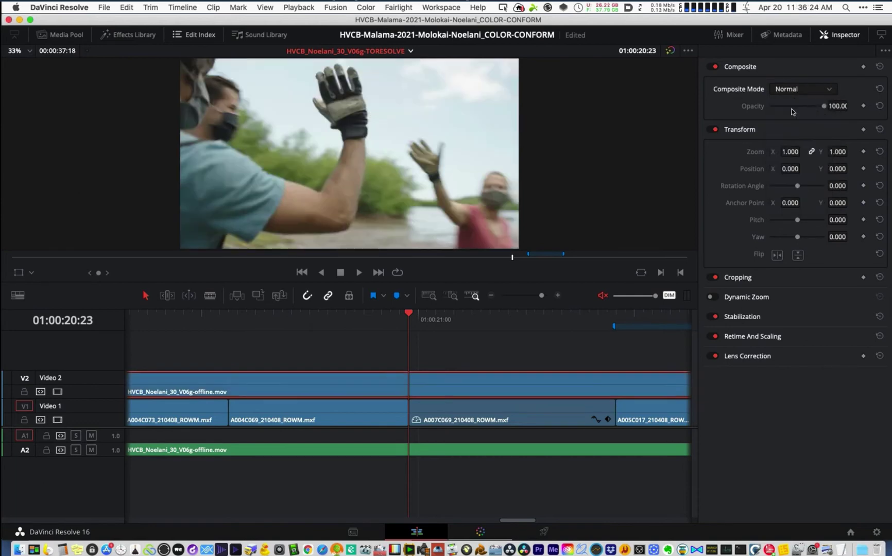
{"action": "key", "text": "d"}
{"action": "key", "text": "d"}
{"action": "left_click", "coordinate": [438, 416]}
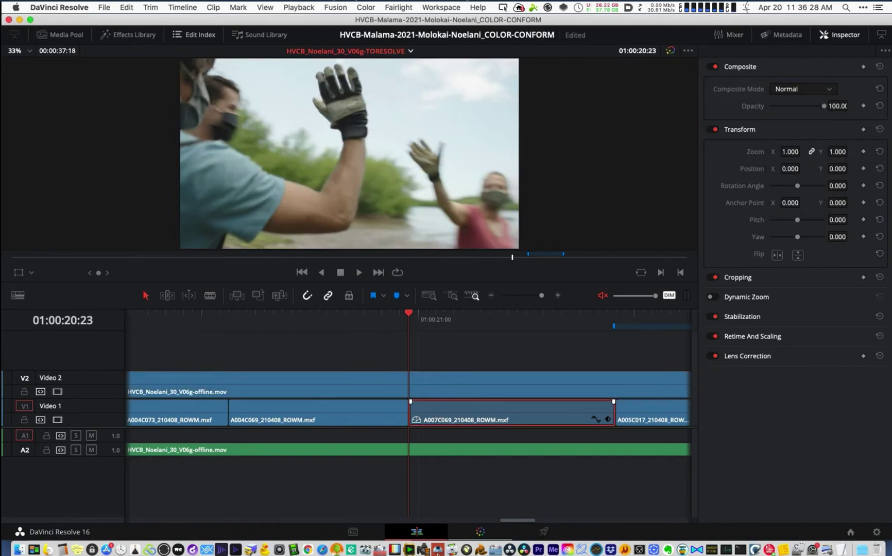
{"action": "left_click", "coordinate": [539, 550]}
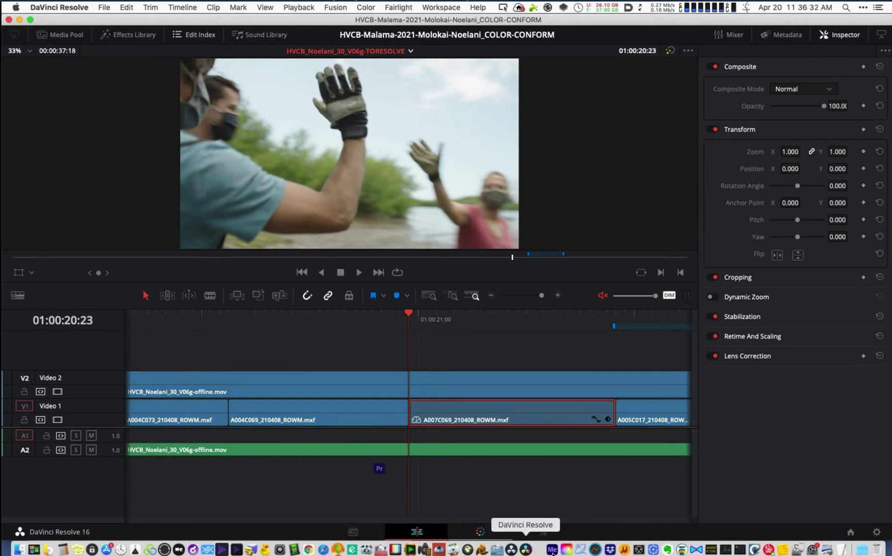
- Check A007C069's Clip Speed/Duration in Premiere Pro, cancel unchanged, and return to DaVinci Resolve
{"action": "left_click", "coordinate": [539, 551]}
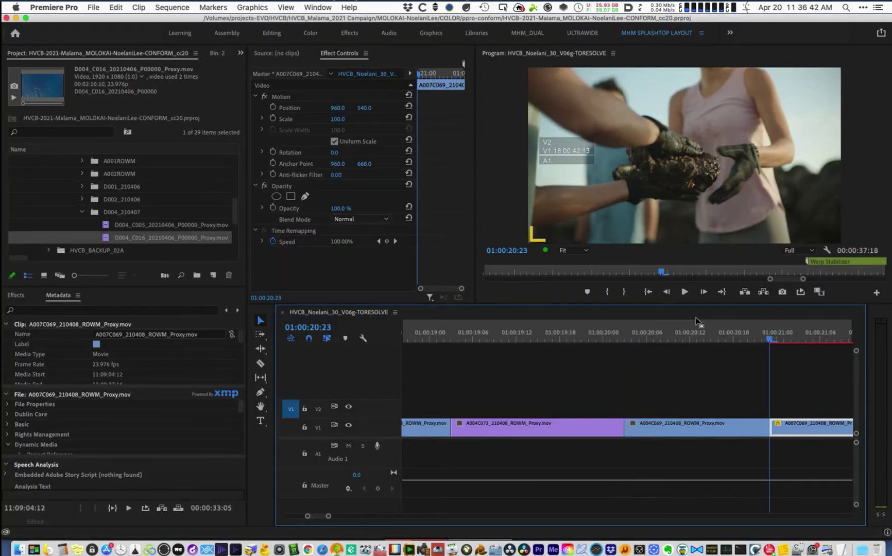
{"action": "scroll", "coordinate": [697, 322], "scroll_direction": "down", "scroll_amount": 3}
{"action": "key", "text": "="}
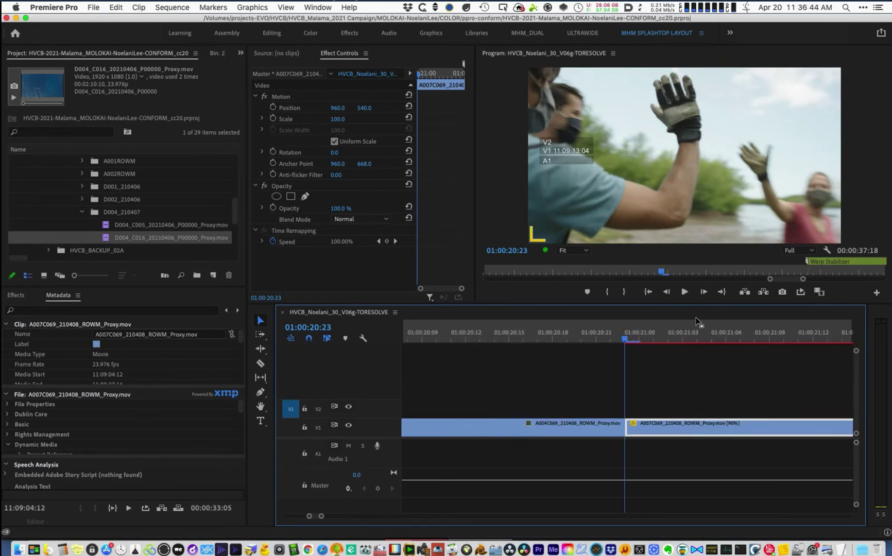
{"action": "left_click", "coordinate": [726, 423]}
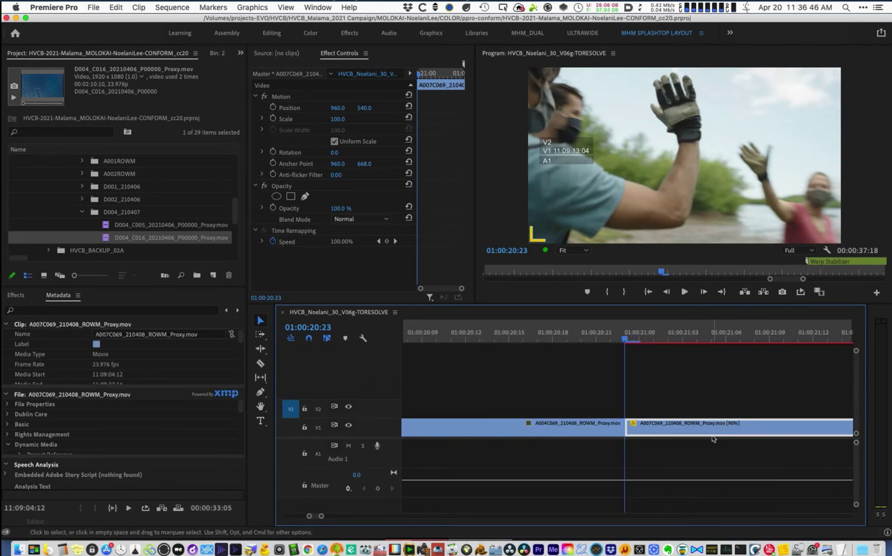
{"action": "key", "text": "super+r"}
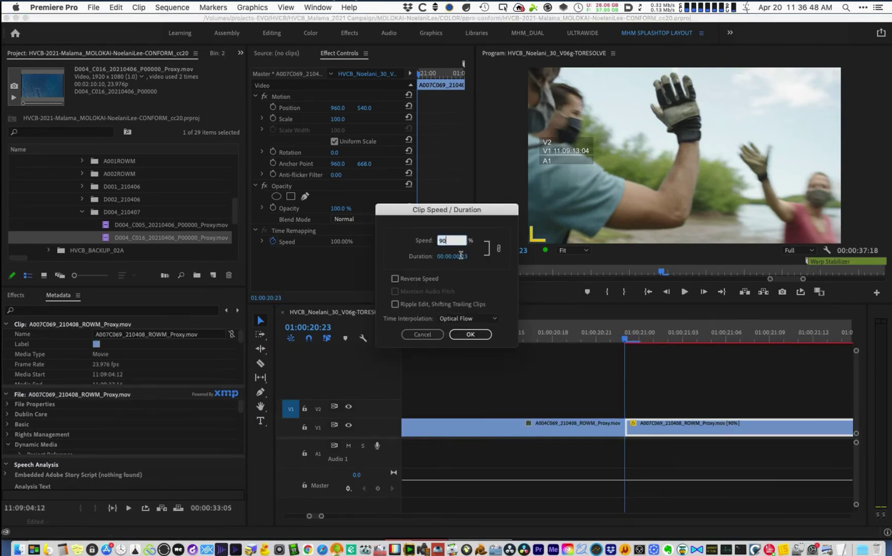
{"action": "left_click", "coordinate": [432, 335]}
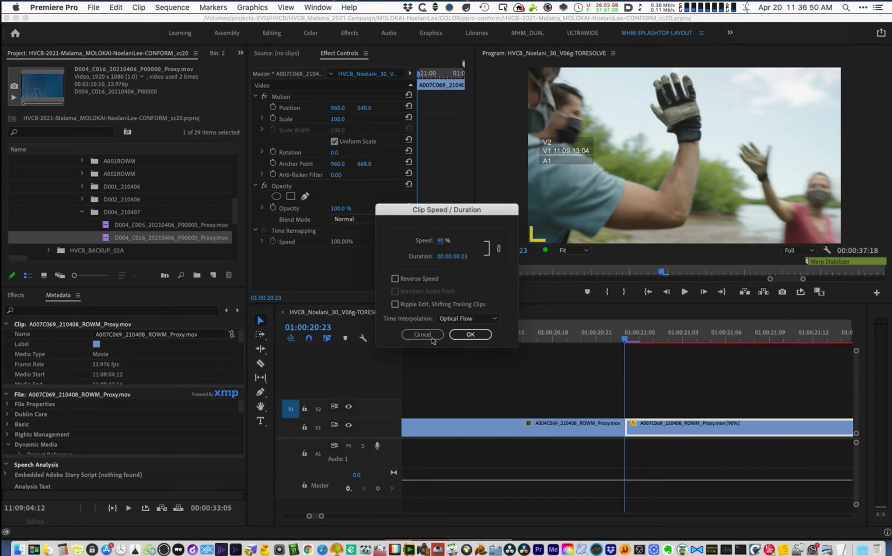
{"action": "left_click", "coordinate": [422, 335]}
{"action": "left_click", "coordinate": [524, 550]}
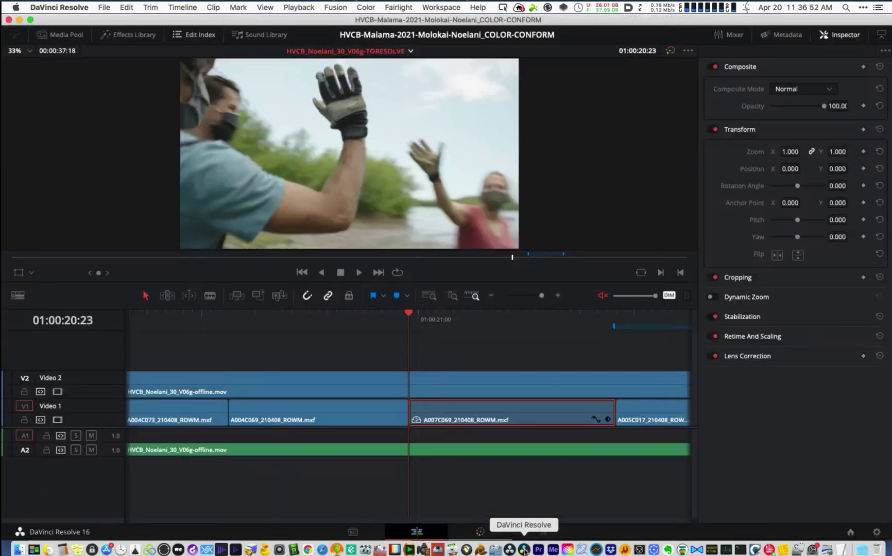
- Change A007C069's speed from 89.93 to exactly 90%
{"action": "left_click", "coordinate": [485, 407]}
{"action": "key", "text": "r"}
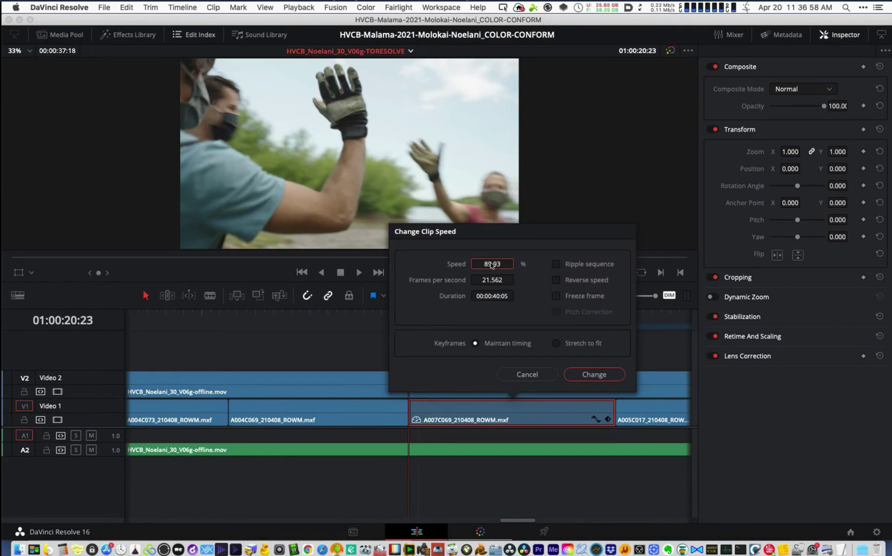
{"action": "left_click", "coordinate": [501, 261]}
{"action": "left_click", "coordinate": [510, 261]}
{"action": "key", "text": "BackSpace"}
{"action": "key", "text": "BackSpace"}
{"action": "key", "text": "BackSpace"}
{"action": "key", "text": "BackSpace"}
{"action": "key", "text": "BackSpace"}
{"action": "type", "text": "90"}
{"action": "key", "text": "Return"}
{"action": "left_click", "coordinate": [427, 388]}
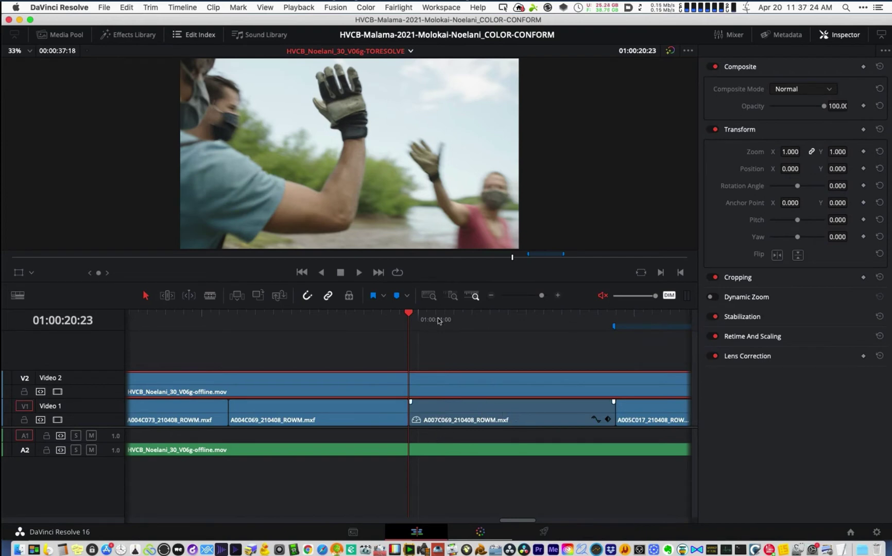
- Scrub past the edit and reopen A007C069's speed settings to confirm 90%
{"action": "left_click_drag", "start_coordinate": [432, 321], "coordinate": [414, 329]}
{"action": "left_click_drag", "start_coordinate": [439, 378], "coordinate": [448, 390]}
{"action": "left_click", "coordinate": [455, 421]}
{"action": "key", "text": "r"}
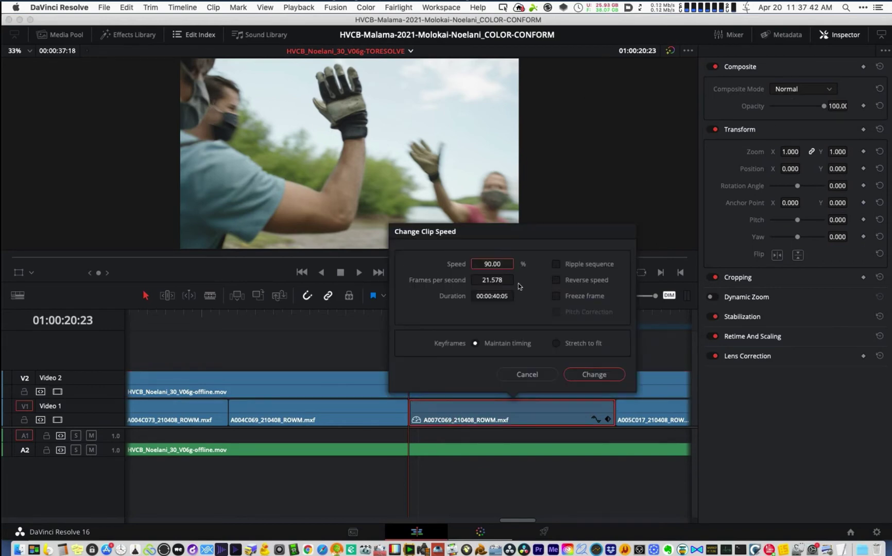
{"action": "left_click", "coordinate": [593, 374]}
{"action": "left_click", "coordinate": [459, 386]}
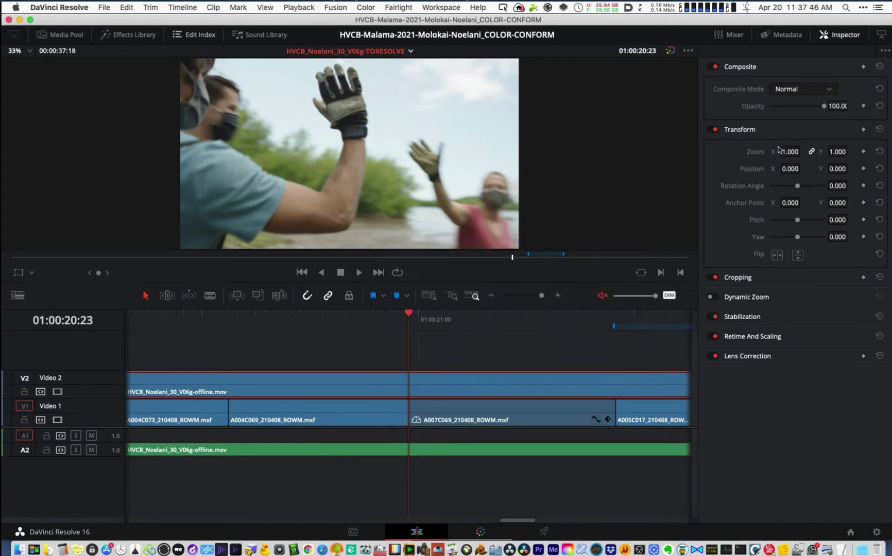
- Blend the Video 2 reference clip in Difference mode
{"action": "left_click", "coordinate": [802, 89]}
{"action": "scroll", "coordinate": [803, 175], "scroll_direction": "down", "scroll_amount": 3}
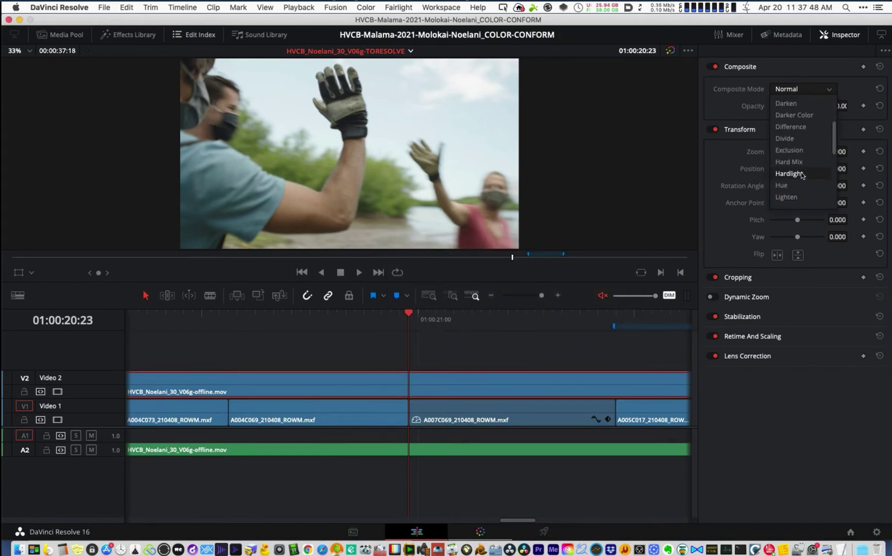
{"action": "left_click", "coordinate": [799, 127]}
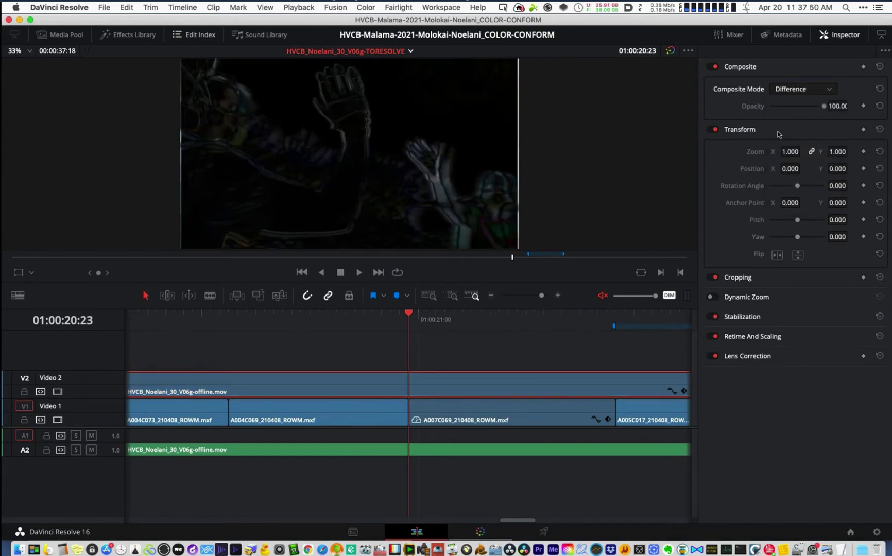
- Save the project and slip A007C069 a few frames in Trim Edit mode
{"action": "left_click", "coordinate": [437, 407]}
{"action": "key", "text": "t"}
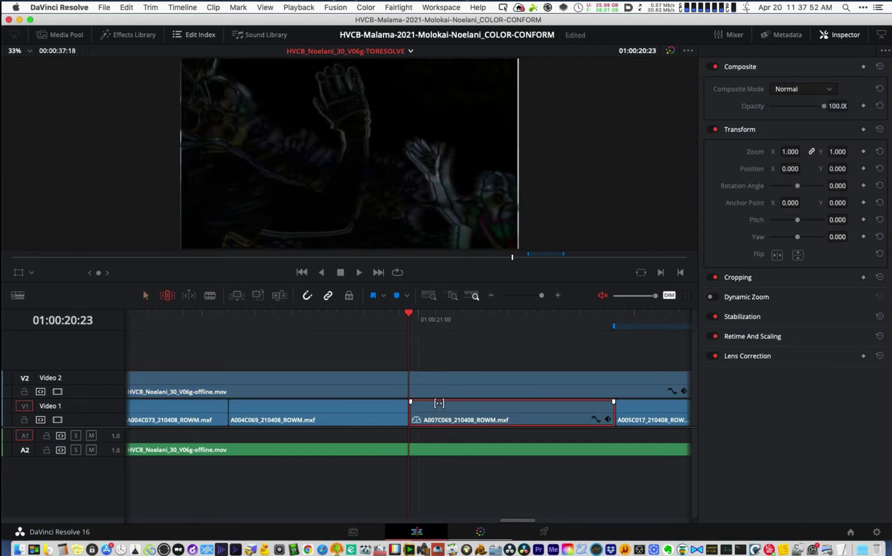
{"action": "key", "text": "super+s"}
{"action": "left_click", "coordinate": [349, 297]}
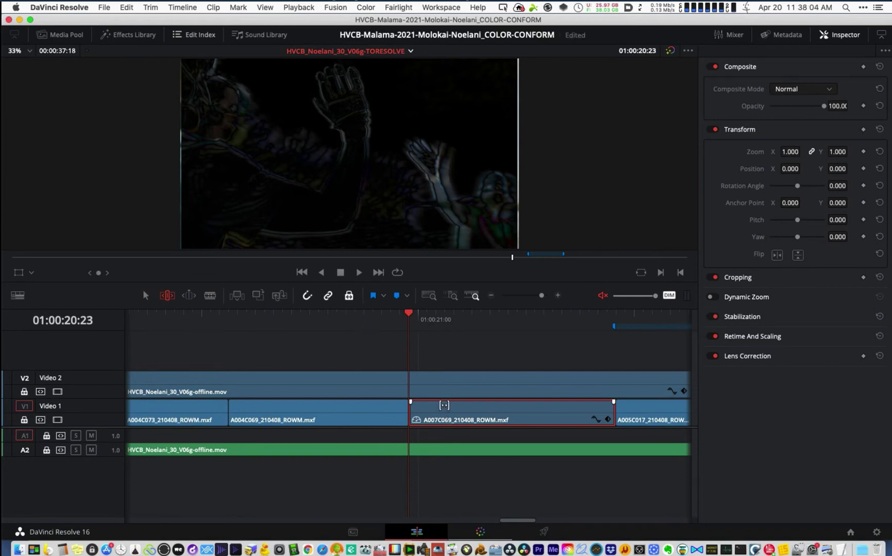
{"action": "left_click_drag", "start_coordinate": [442, 406], "coordinate": [401, 361]}
{"action": "key", "text": "a"}
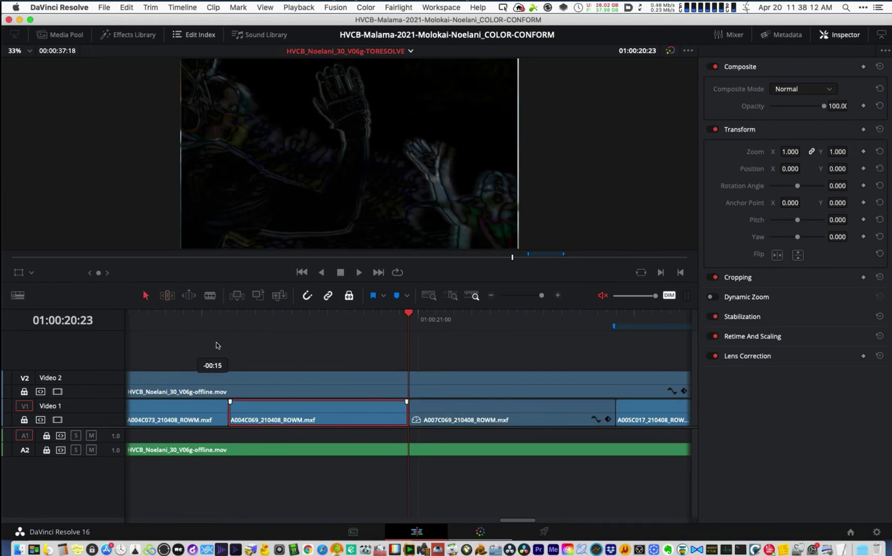
- Select A004C069, the reference, then A007C069, returning to Trim Edit mode
{"action": "left_click", "coordinate": [288, 412]}
{"action": "left_click", "coordinate": [396, 391]}
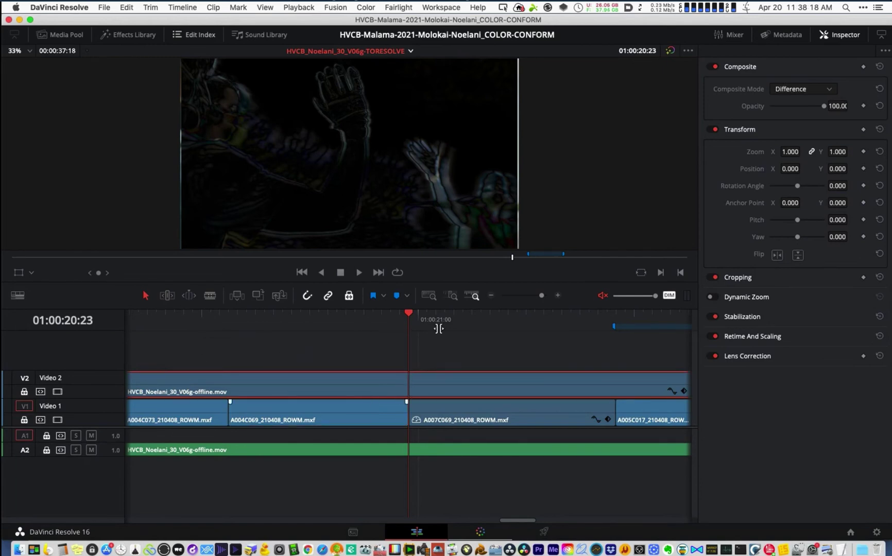
{"action": "left_click", "coordinate": [367, 407]}
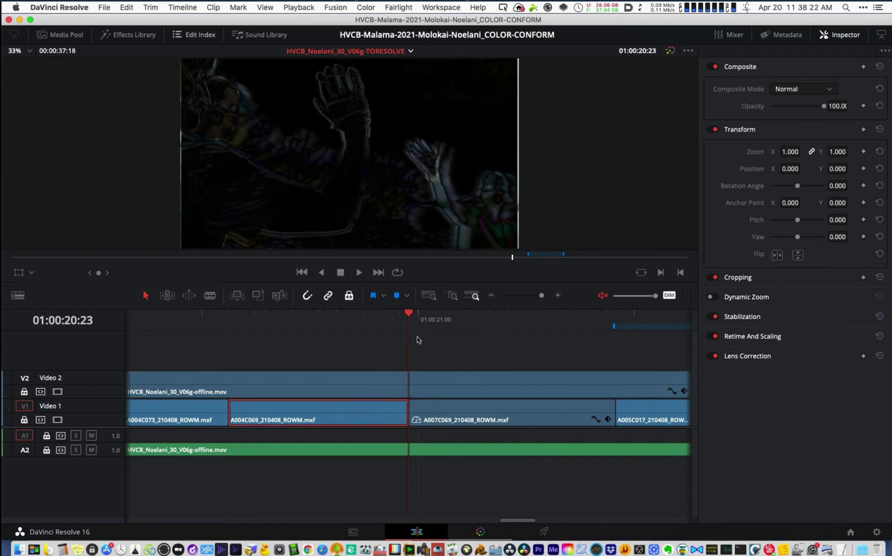
{"action": "left_click", "coordinate": [445, 411]}
{"action": "key", "text": "t"}
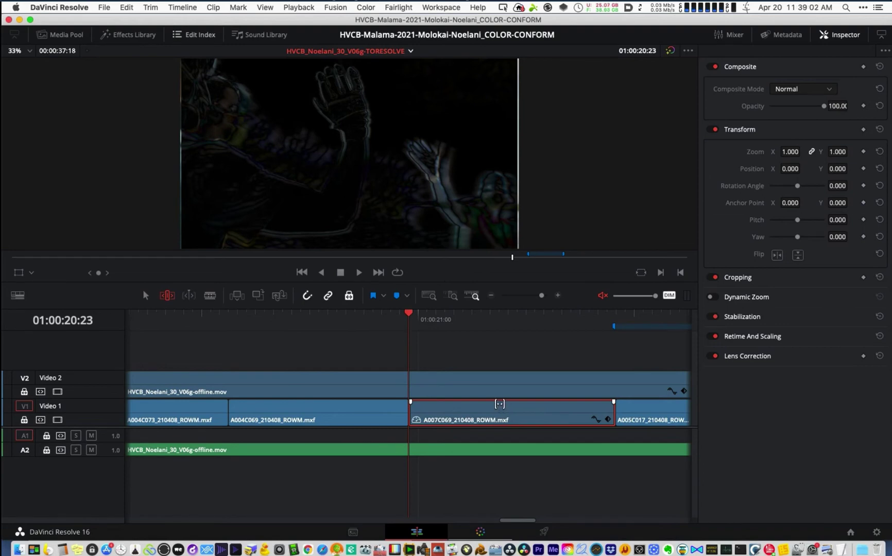
- Slip A007C069 slightly, set its Retime Process to Nearest, and switch to Premiere Pro
{"action": "left_click_drag", "start_coordinate": [499, 407], "coordinate": [498, 407]}
{"action": "left_click", "coordinate": [758, 338]}
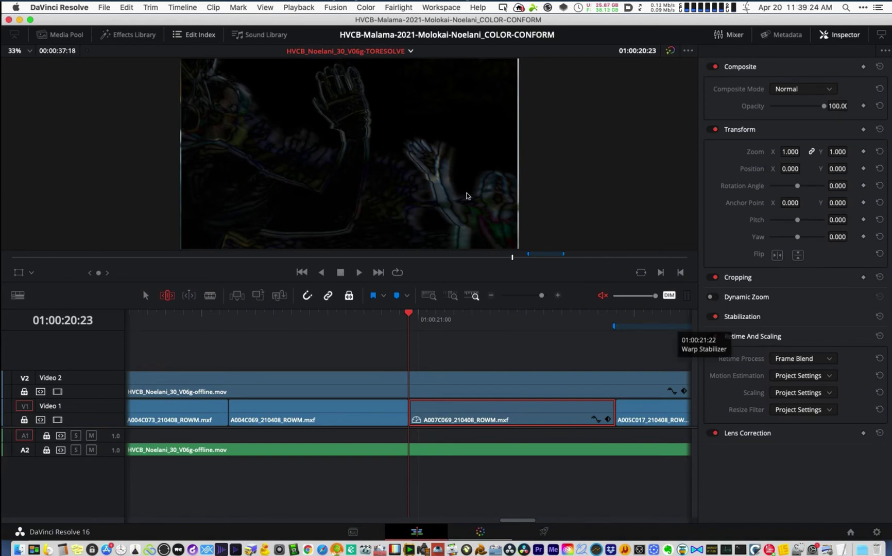
{"action": "left_click", "coordinate": [801, 359]}
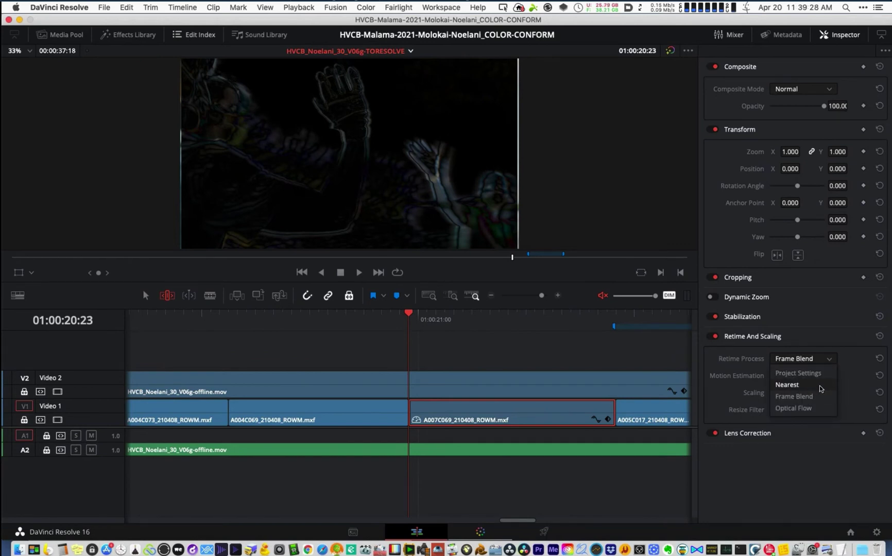
{"action": "left_click", "coordinate": [812, 383]}
{"action": "left_click", "coordinate": [538, 549]}
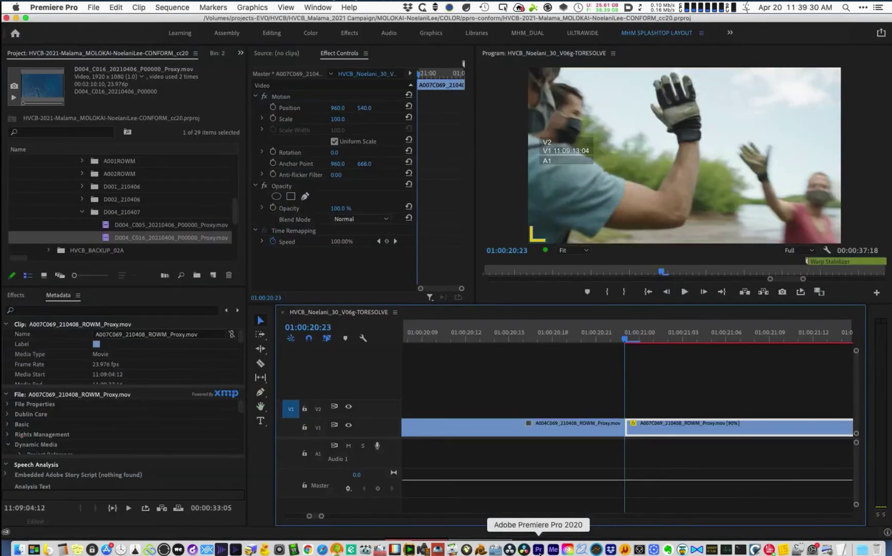
- Review File > Export > Media settings for TORESOLVE, cancel, and return to DaVinci Resolve
{"action": "left_click", "coordinate": [94, 7]}
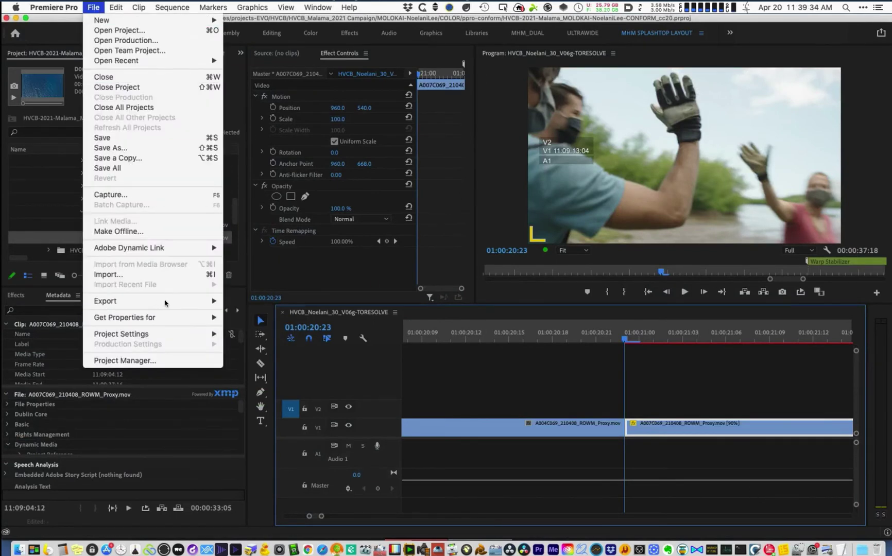
{"action": "mouse_move", "coordinate": [165, 303]}
{"action": "left_click", "coordinate": [248, 301]}
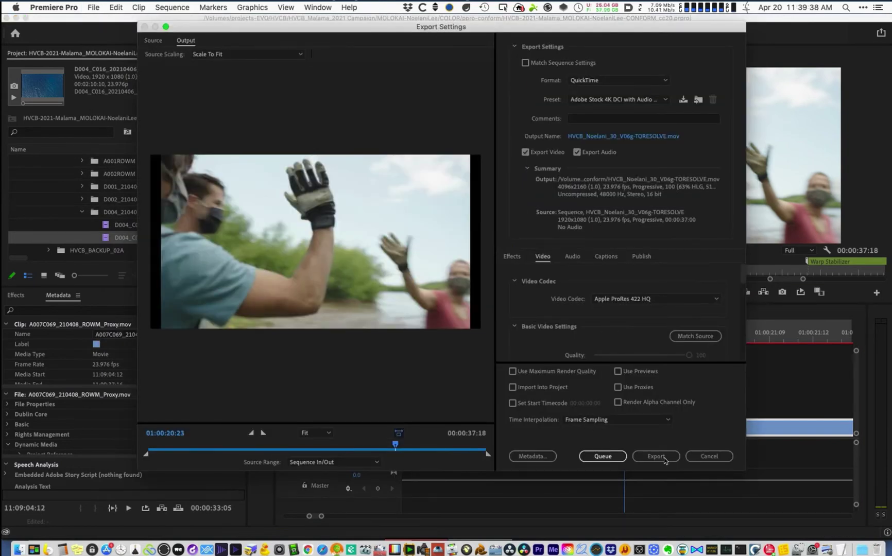
{"action": "left_click", "coordinate": [706, 456]}
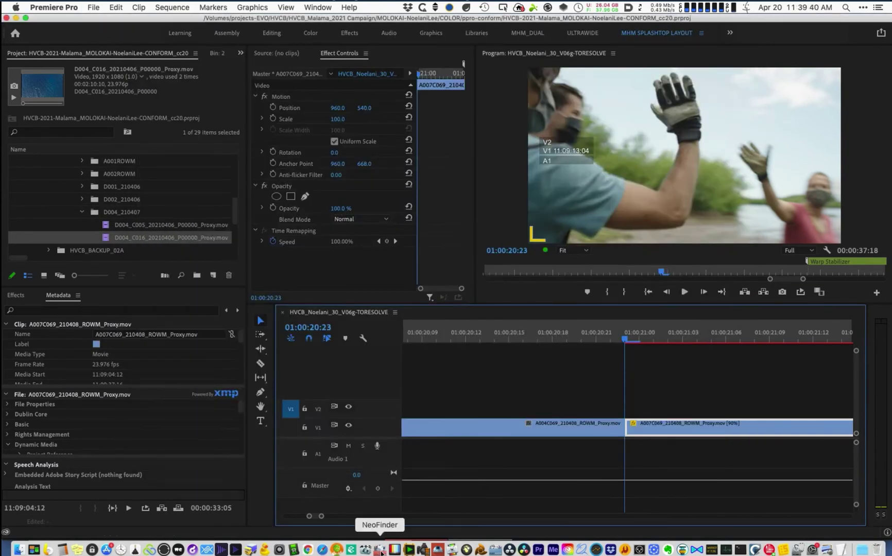
{"action": "left_click", "coordinate": [524, 551]}
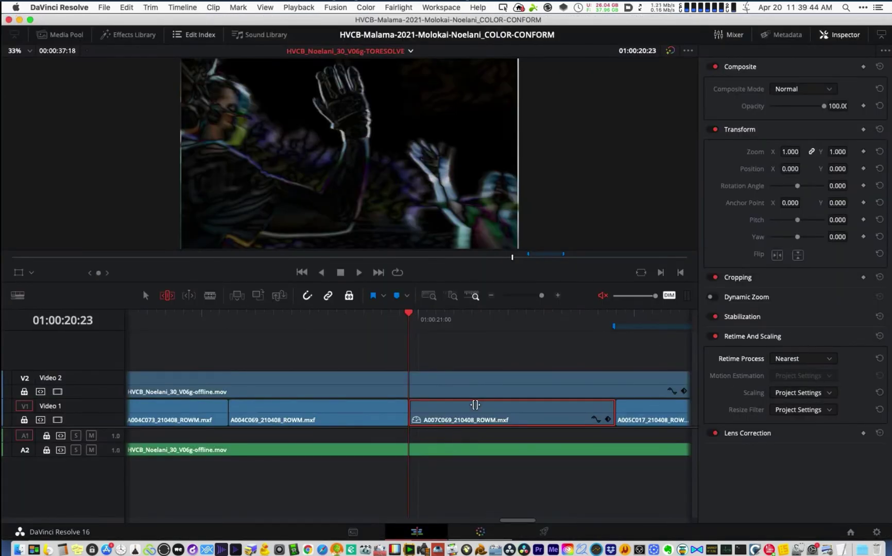
- Slip A007C069 slightly the other way and scrub across the 01:00:20:23 edit
{"action": "left_click_drag", "start_coordinate": [464, 405], "coordinate": [463, 405]}
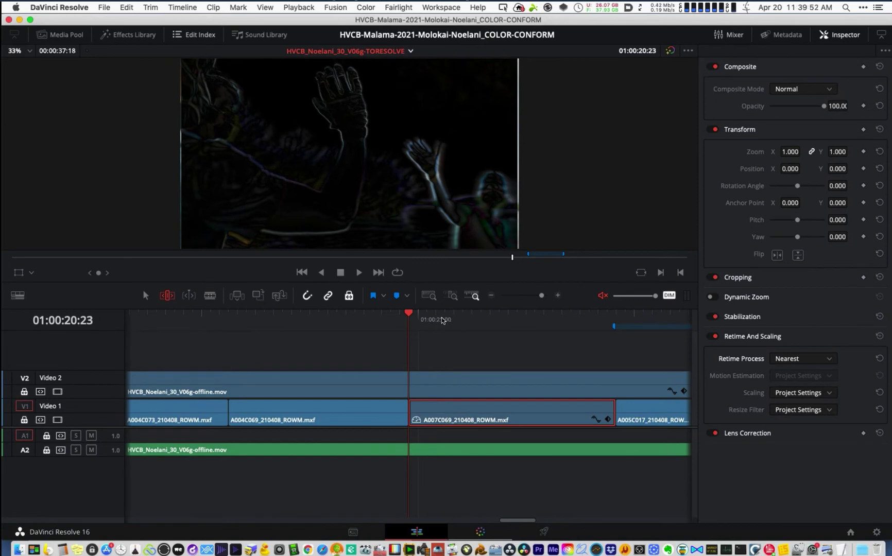
{"action": "left_click_drag", "start_coordinate": [445, 320], "coordinate": [618, 330]}
{"action": "left_click_drag", "start_coordinate": [503, 344], "coordinate": [409, 344]}
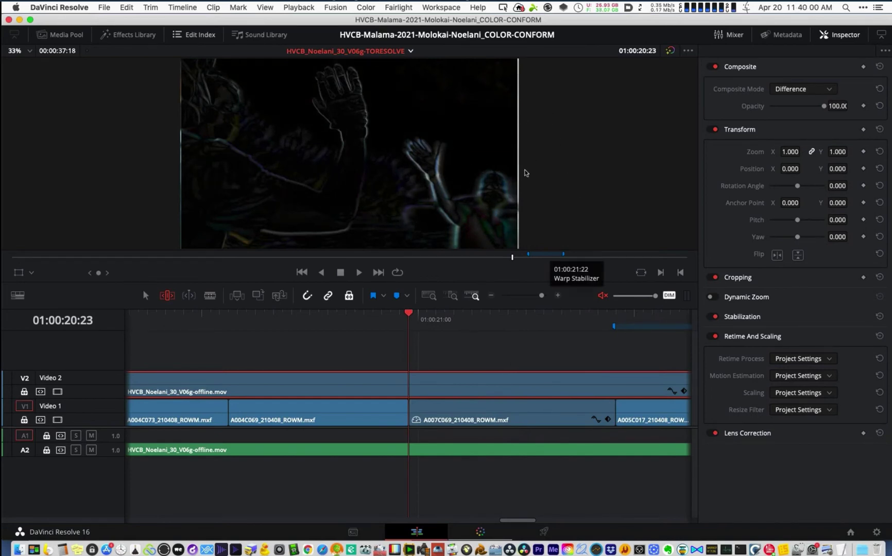
{"action": "key", "text": "a"}
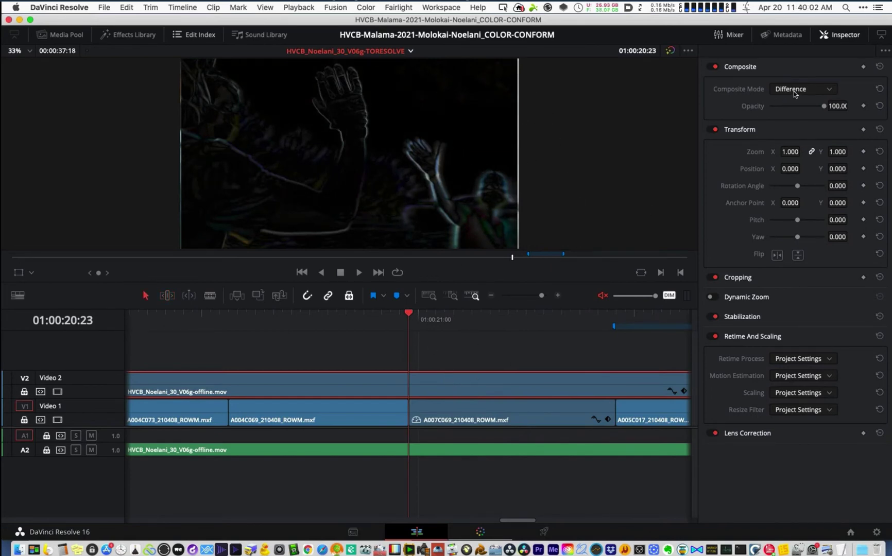
- Toggle the reference in Normal mode to compare, then reset it to Difference and zoom to fit
{"action": "left_click", "coordinate": [803, 89]}
{"action": "left_click", "coordinate": [789, 103]}
{"action": "key", "text": "d"}
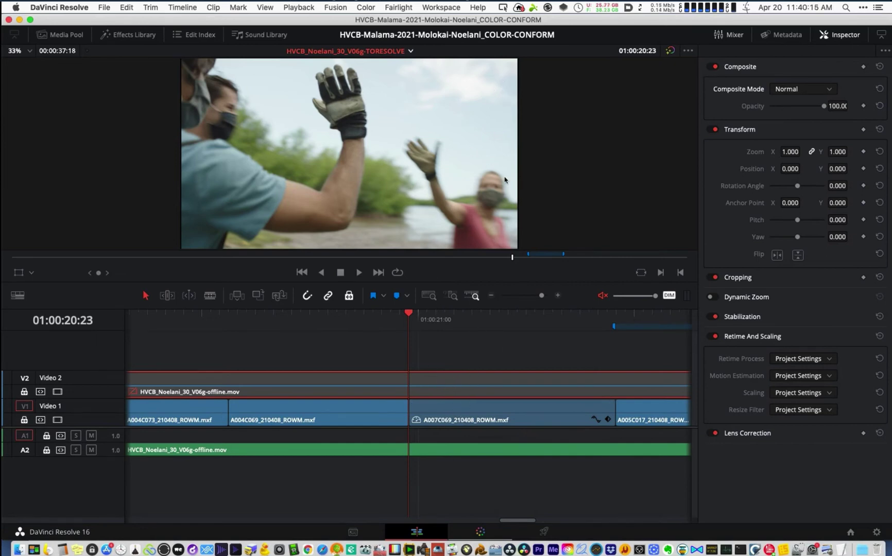
{"action": "key", "text": "d"}
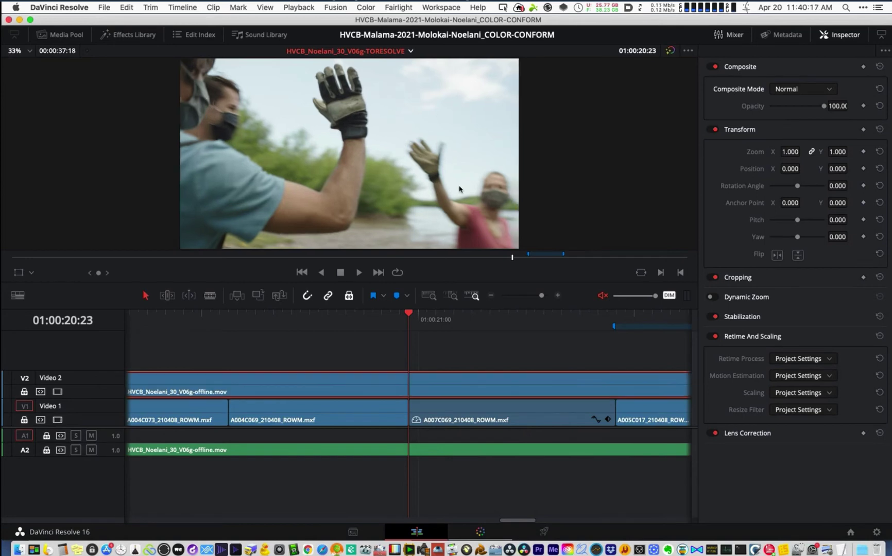
{"action": "left_click", "coordinate": [795, 91]}
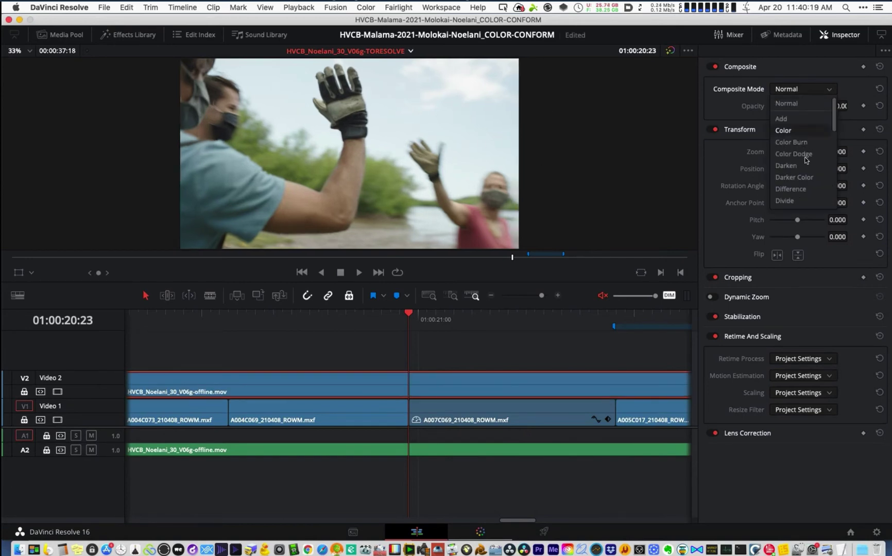
{"action": "left_click", "coordinate": [800, 191]}
{"action": "key", "text": "shift+z"}
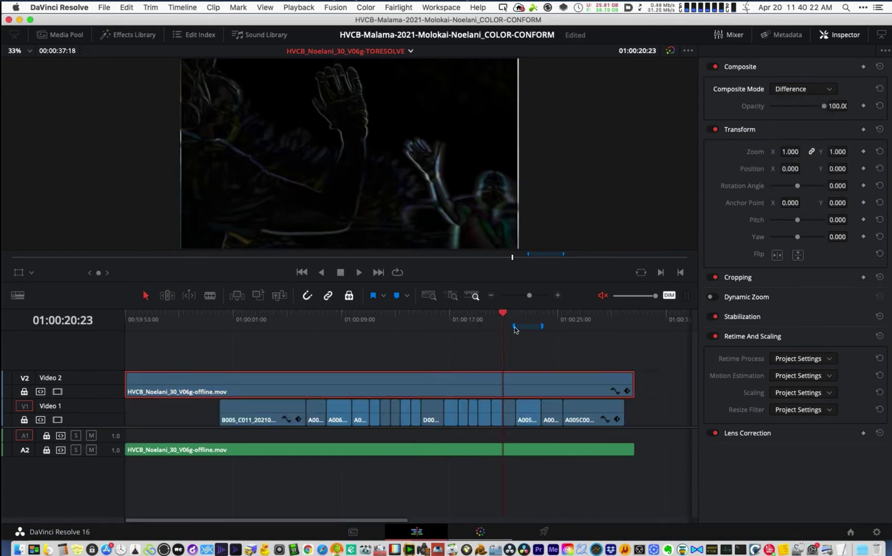
- Review the Warp Stabilizer shot, set the reference back to Normal, and delete it with its audio
{"action": "left_click", "coordinate": [518, 327]}
{"action": "left_click", "coordinate": [527, 320]}
{"action": "left_click_drag", "start_coordinate": [418, 315], "coordinate": [392, 316]}
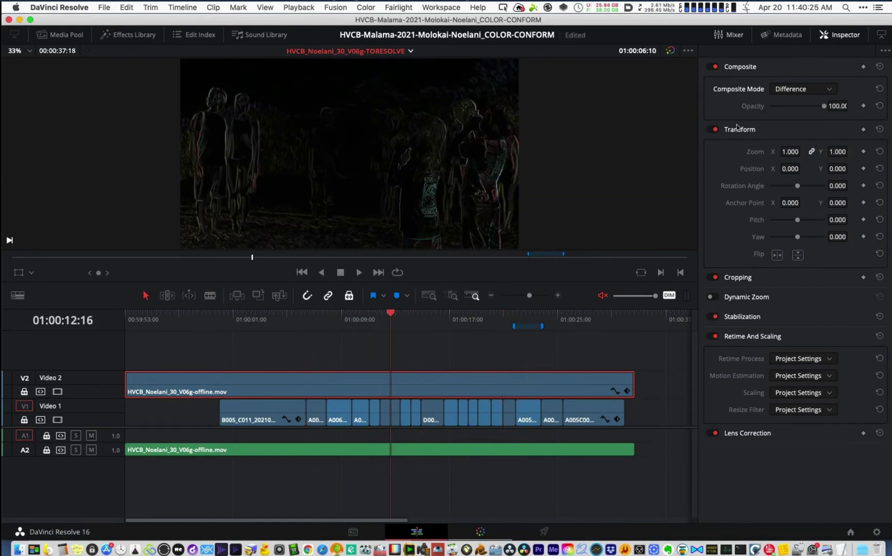
{"action": "left_click", "coordinate": [802, 89]}
{"action": "left_click", "coordinate": [786, 103]}
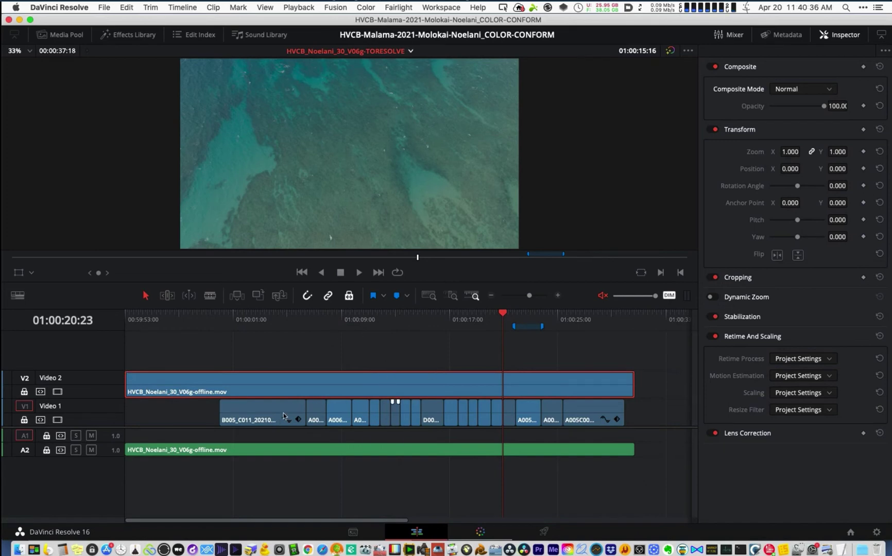
{"action": "mouse_move", "coordinate": [352, 320]}
{"action": "left_mouse_down"}
{"action": "mouse_move", "coordinate": [441, 339]}
{"action": "mouse_move", "coordinate": [530, 341]}
{"action": "left_mouse_up"}
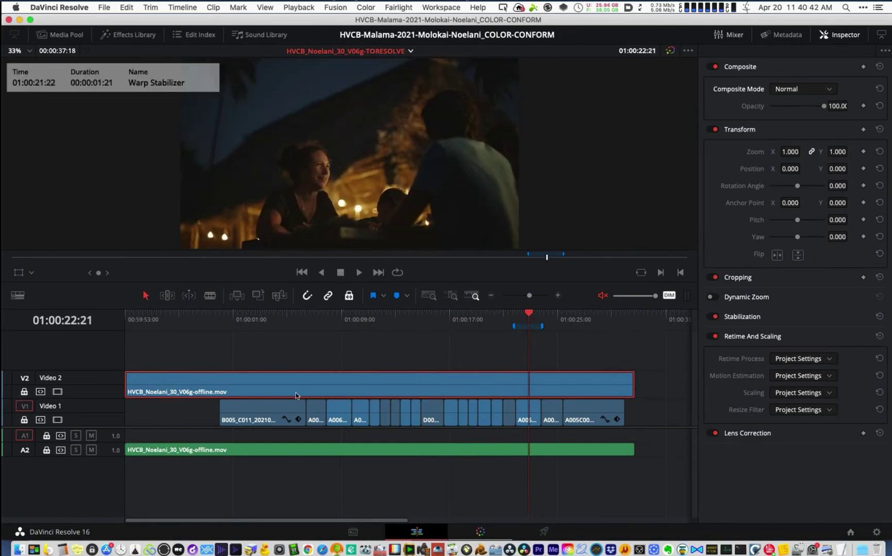
{"action": "key", "text": "BackSpace"}
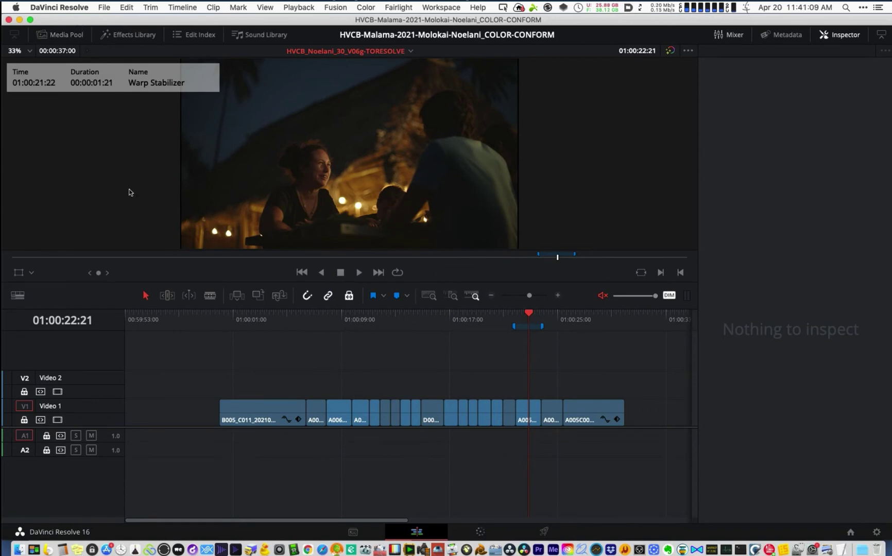
- Jump to the first clip at 01:00:03:05, show the Media Pool bins, and reopen the File menu
{"action": "left_click", "coordinate": [263, 321]}
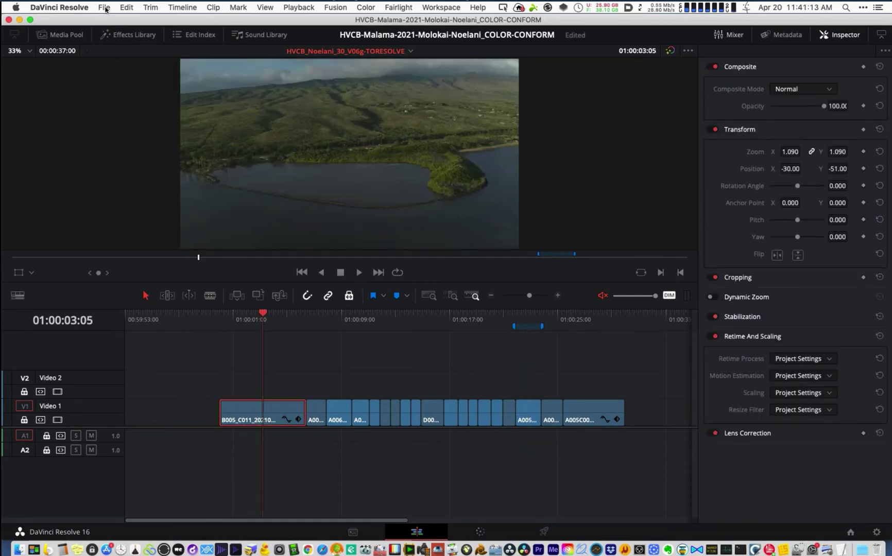
{"action": "left_click", "coordinate": [105, 7]}
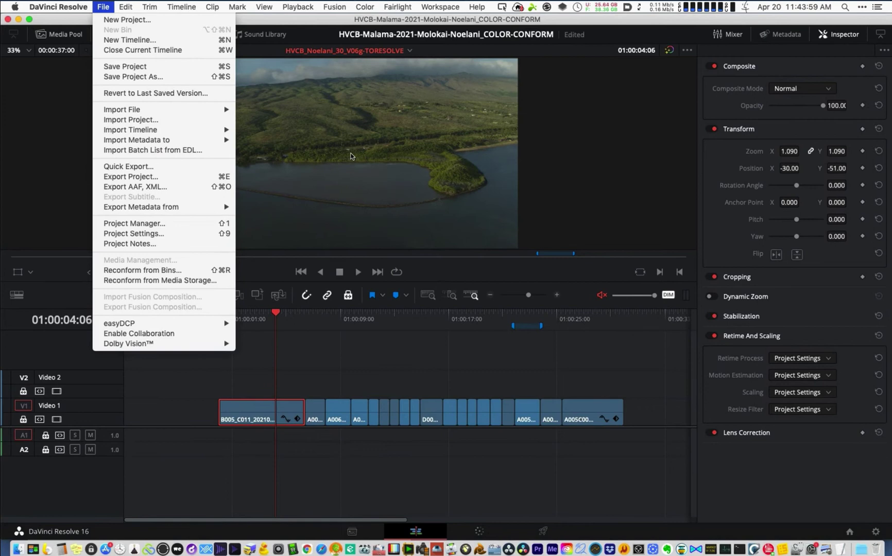
{"action": "left_click", "coordinate": [351, 157]}
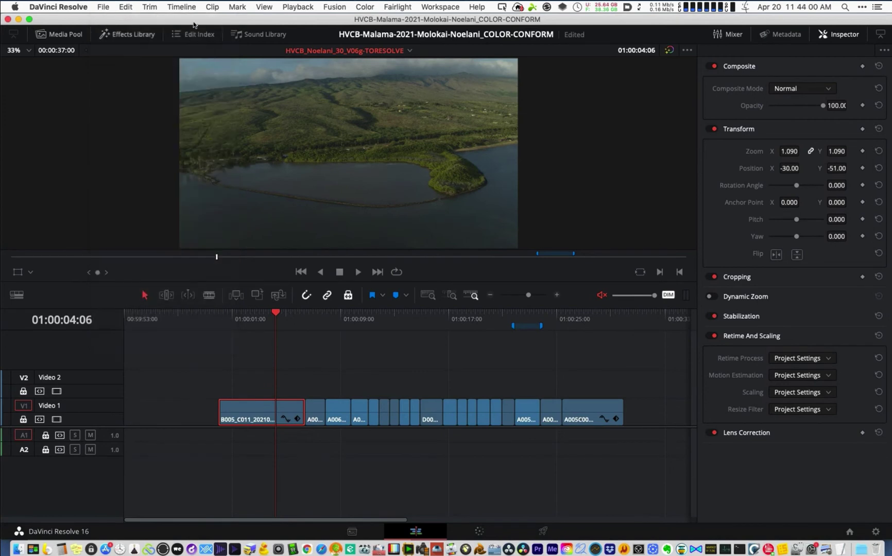
{"action": "left_click", "coordinate": [889, 6]}
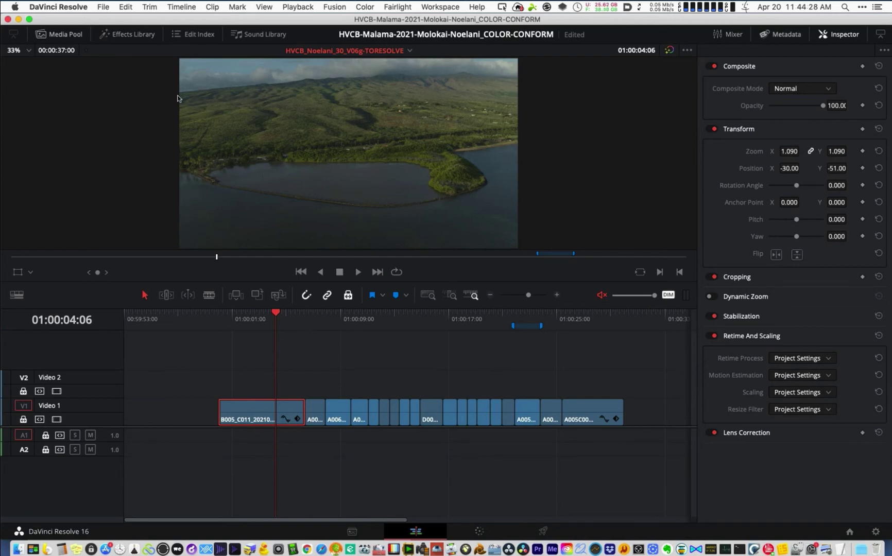
{"action": "left_click", "coordinate": [109, 8]}
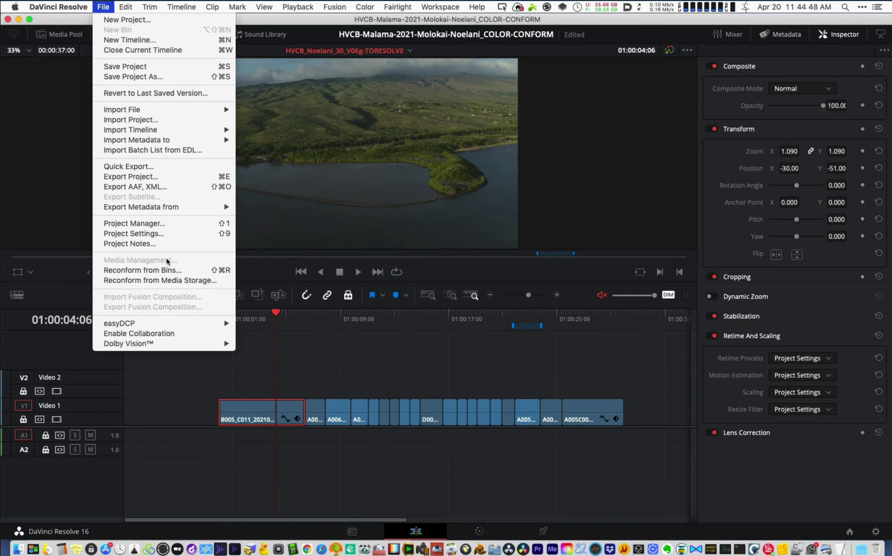
{"action": "key", "text": "Escape"}
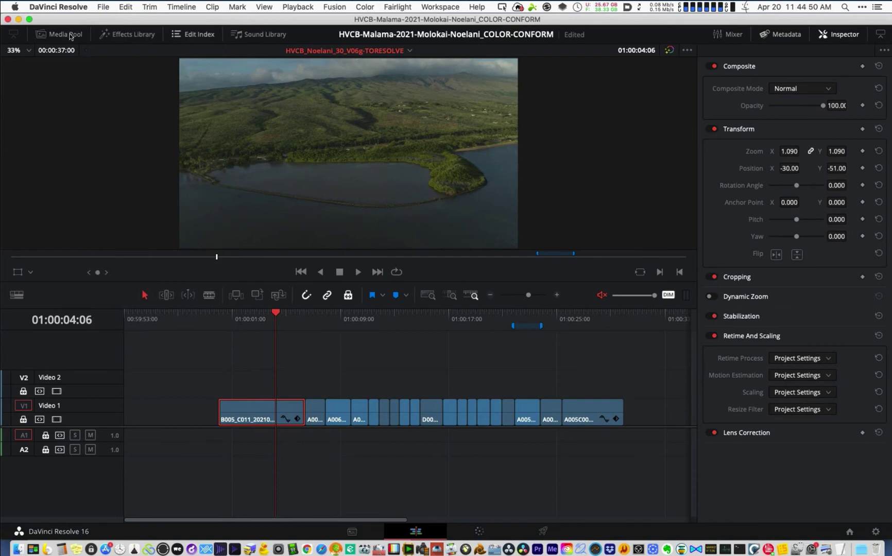
{"action": "left_click", "coordinate": [57, 34]}
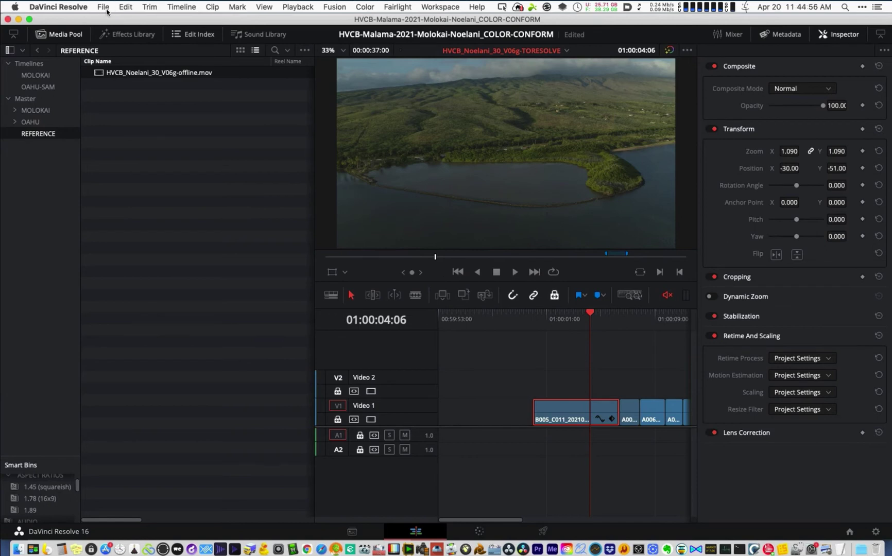
{"action": "left_click", "coordinate": [104, 7]}
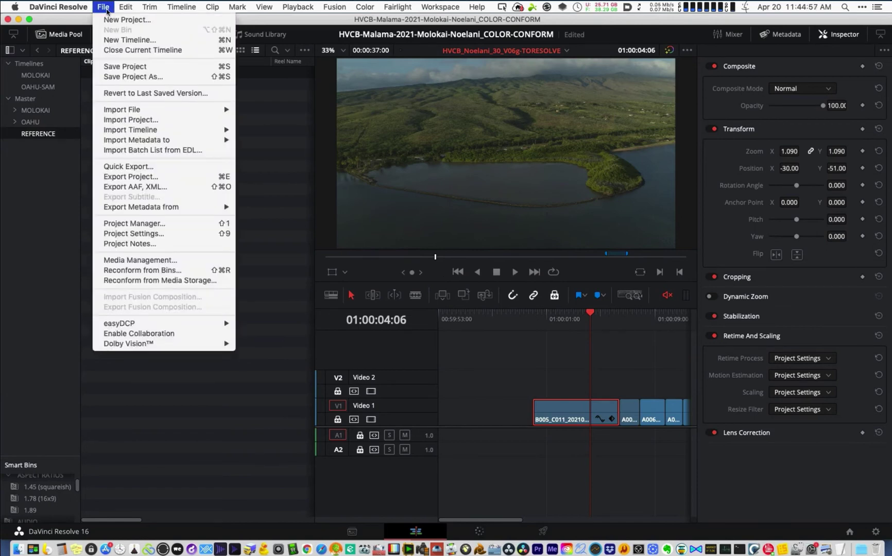
- Open Media Management in Timelines mode and browse for a new destination folder
{"action": "left_click", "coordinate": [198, 264]}
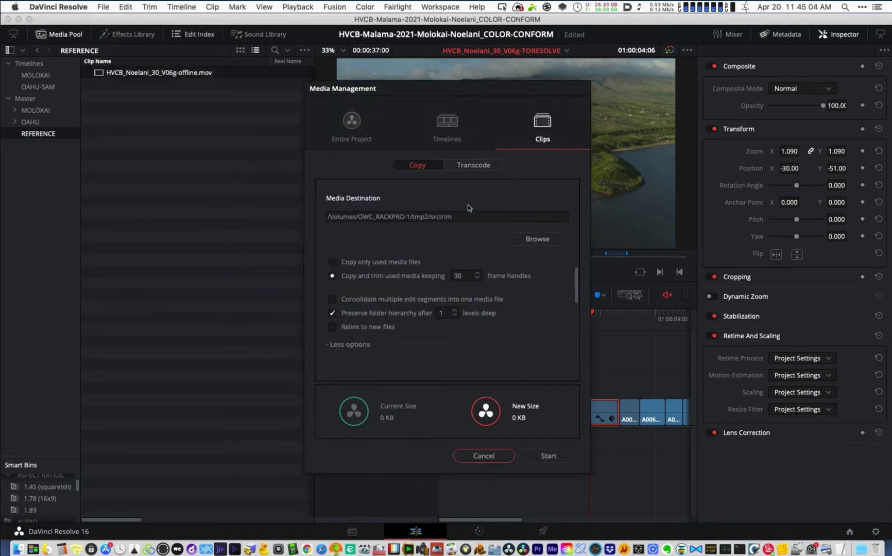
{"action": "left_click", "coordinate": [447, 125]}
{"action": "left_click_drag", "start_coordinate": [342, 88], "coordinate": [180, 61]}
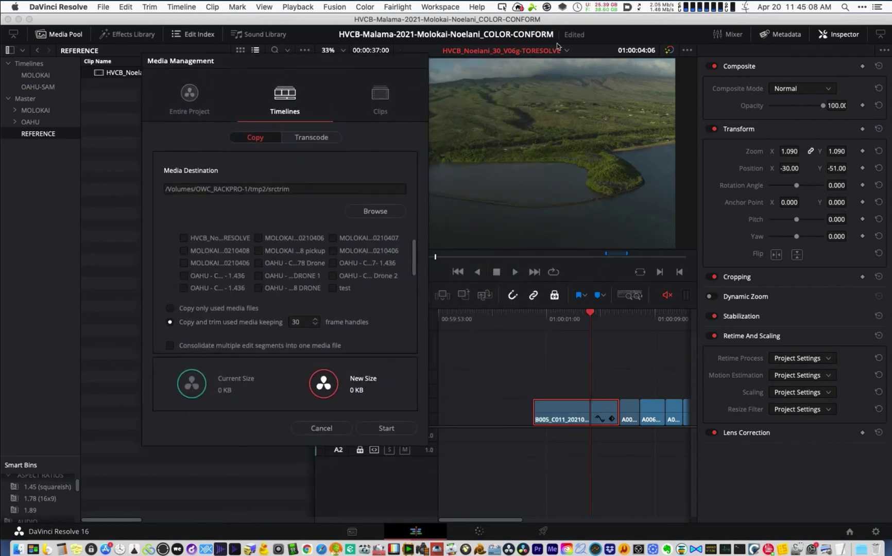
{"action": "left_click", "coordinate": [369, 217]}
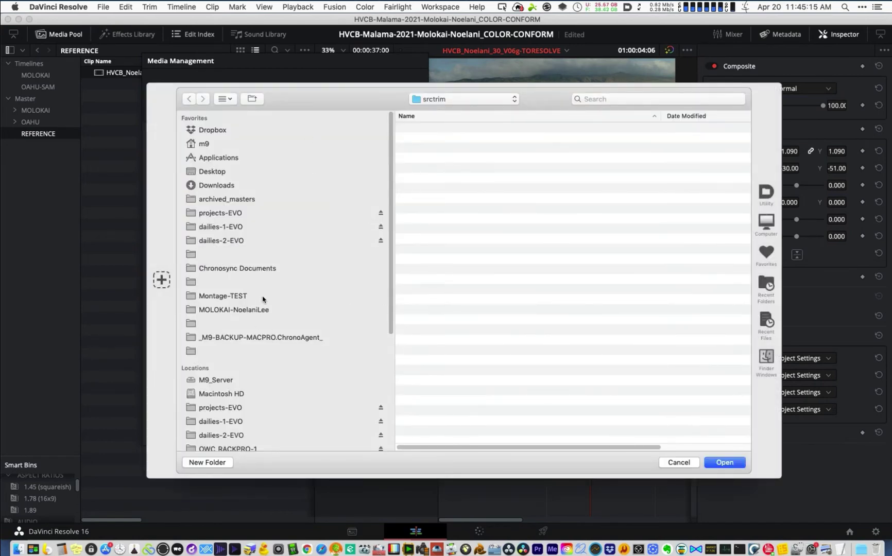
{"action": "left_click", "coordinate": [273, 310]}
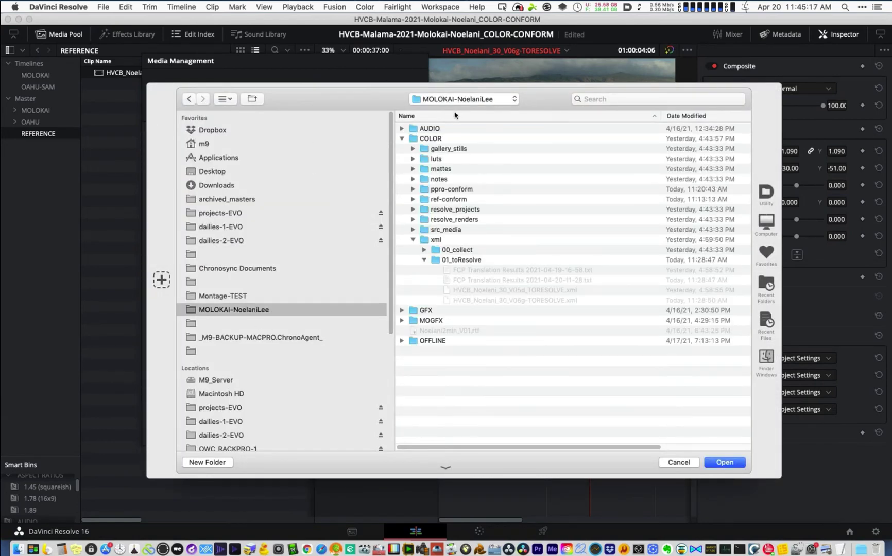
{"action": "left_click", "coordinate": [403, 139]}
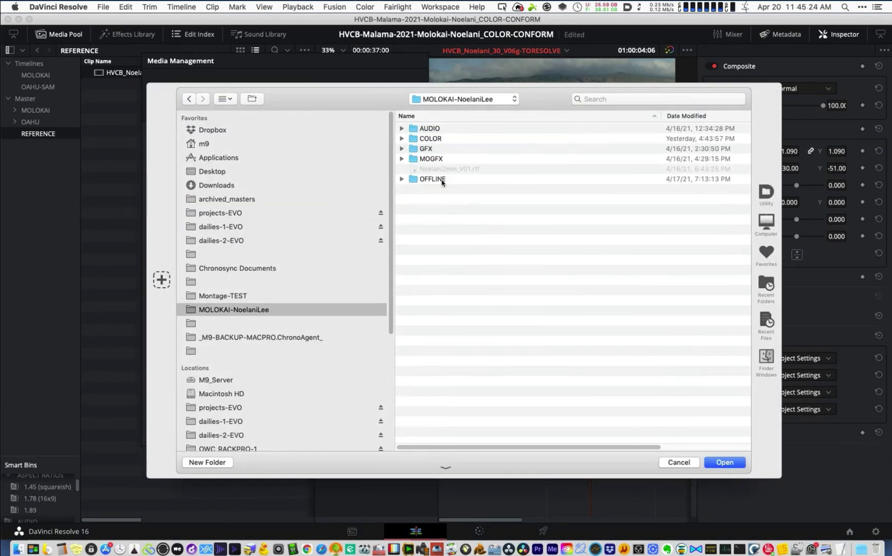
{"action": "key", "text": "super+shift+n"}
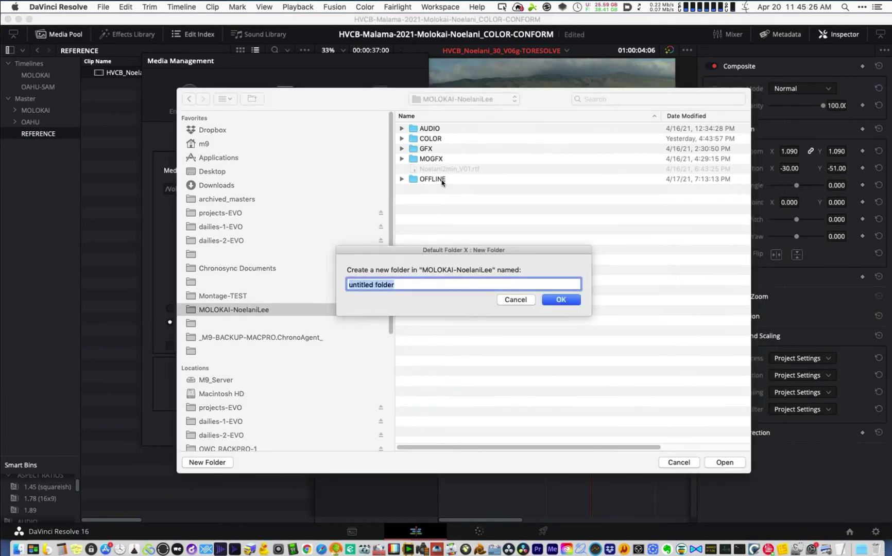
{"action": "type", "text": "COLLECTED MEDIA"}
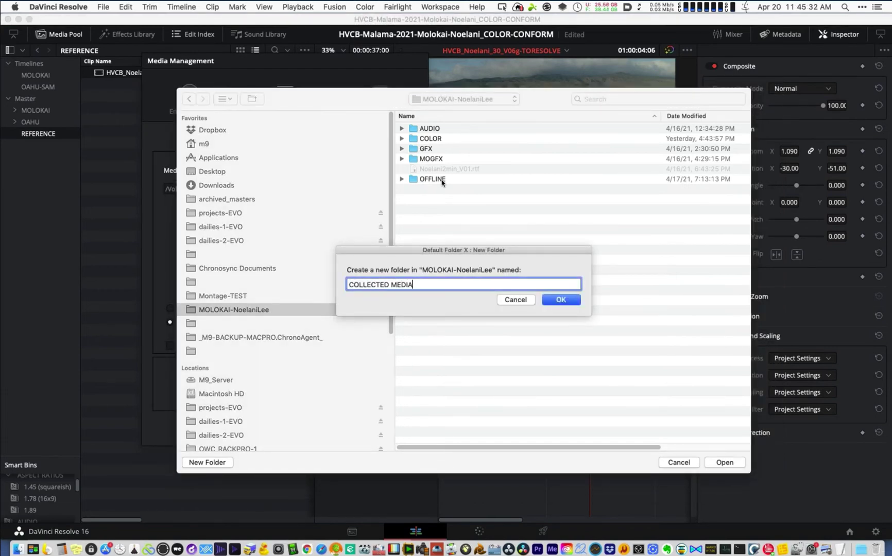
{"action": "key", "text": "Return"}
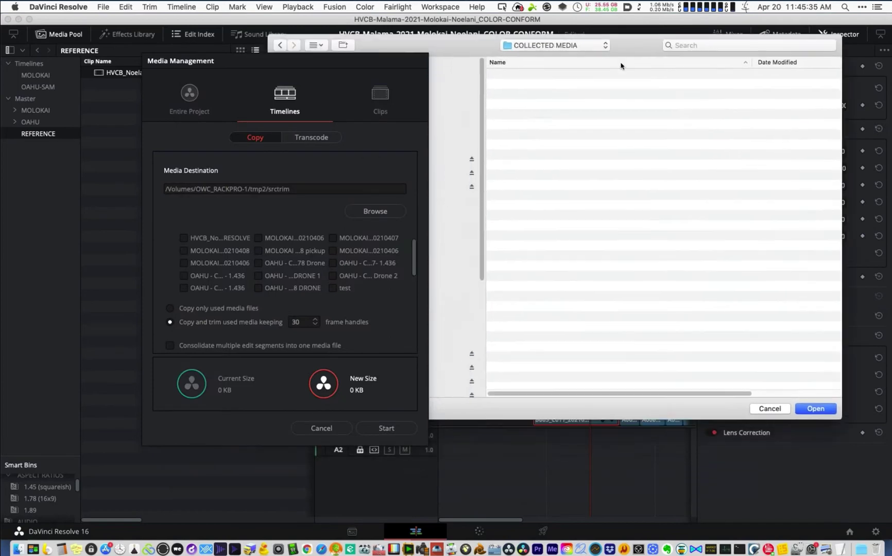
{"action": "key", "text": "super+shift+n"}
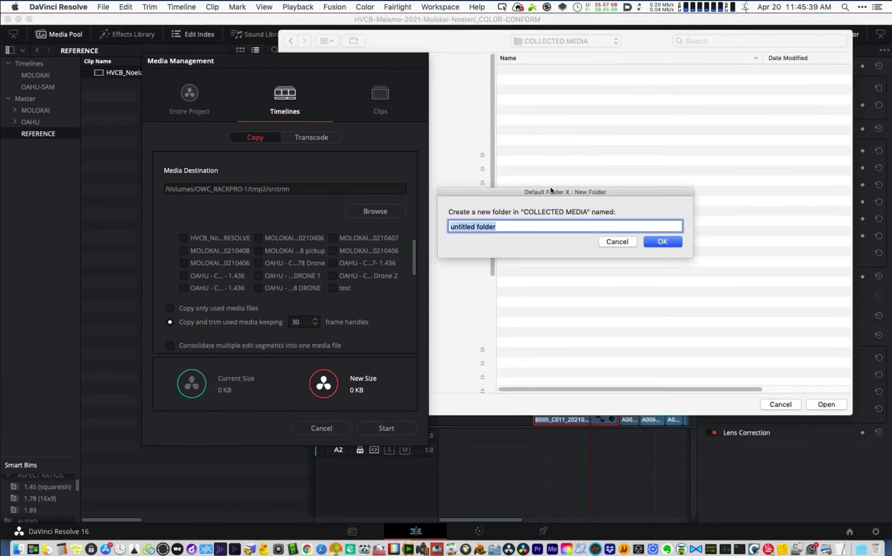
{"action": "type", "text": "SOURCE TRIMMED"}
{"action": "key", "text": "Return"}
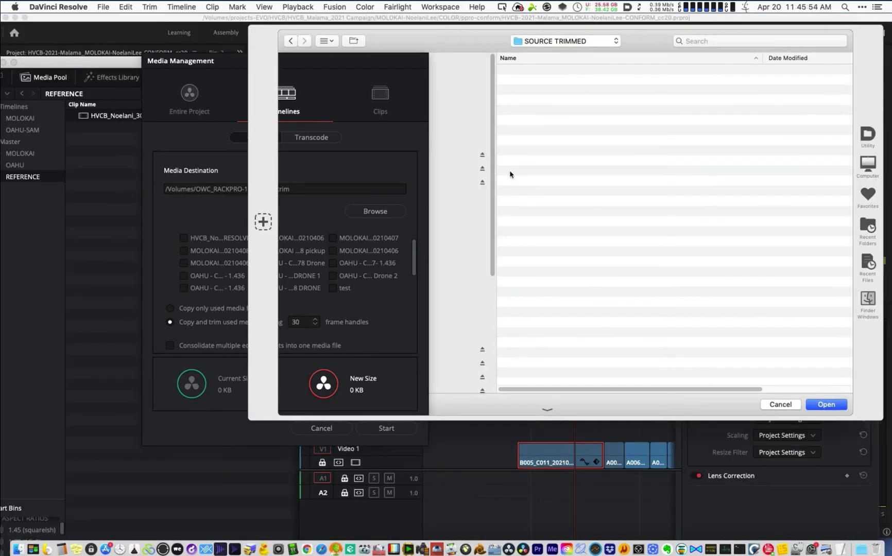
- Create the 30v06g folder inside SOURCE TRIMMED and use it as the media destination
{"action": "key", "text": "super+shift+n"}
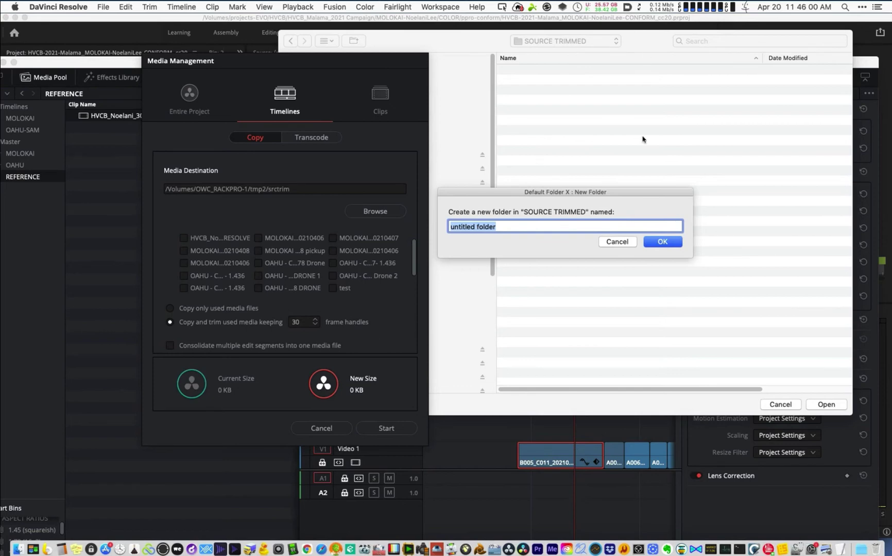
{"action": "left_click", "coordinate": [617, 241]}
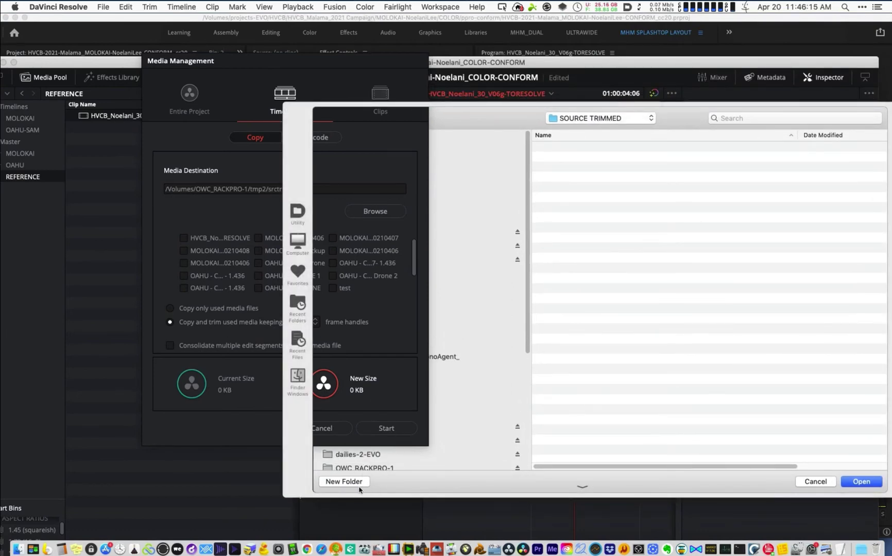
{"action": "left_click", "coordinate": [361, 482]}
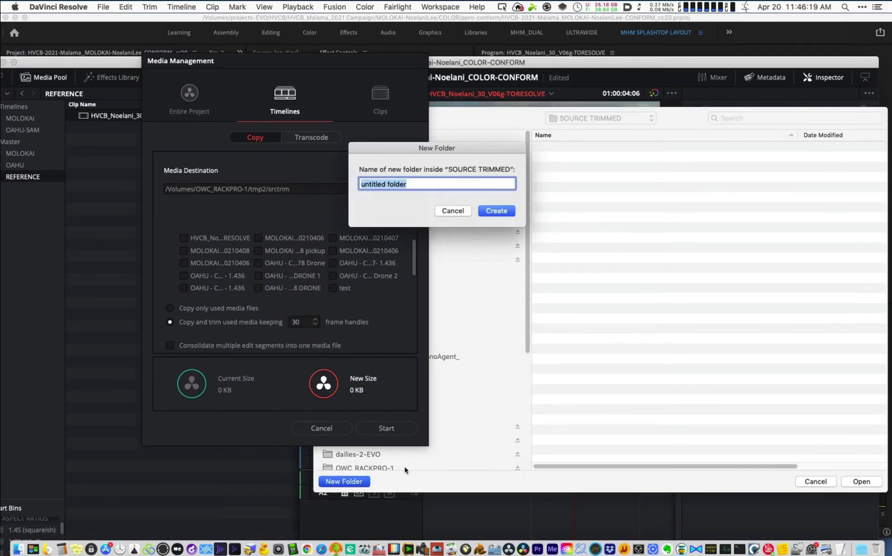
{"action": "type", "text": "30v06g"}
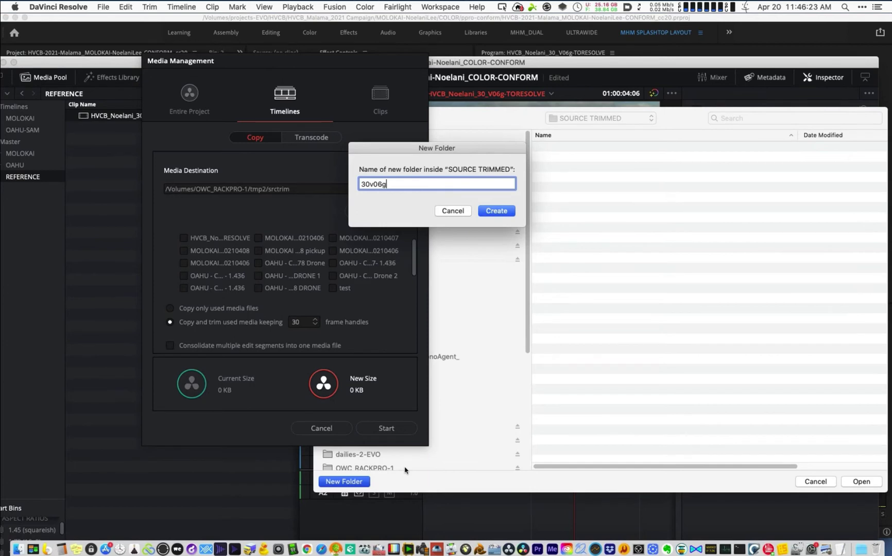
{"action": "key", "text": "Return"}
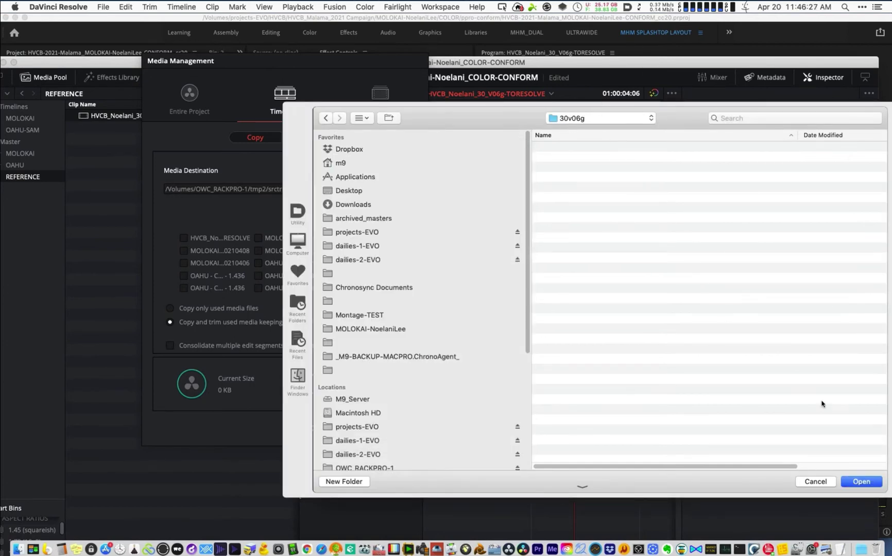
{"action": "left_click", "coordinate": [867, 483]}
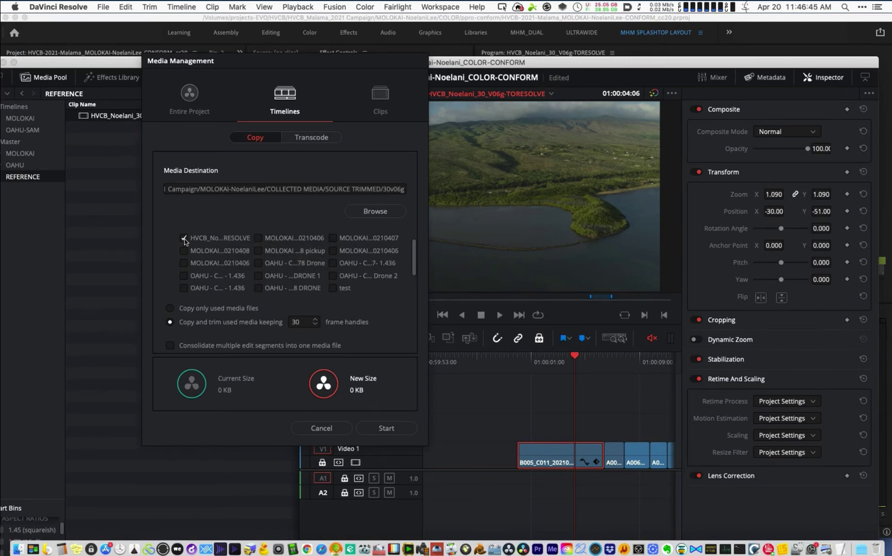
- Keep Copy and trim used media with 30-frame handles and preserve 0 folder levels (13.81 GB)
{"action": "scroll", "coordinate": [218, 278], "scroll_direction": "down", "scroll_amount": 3}
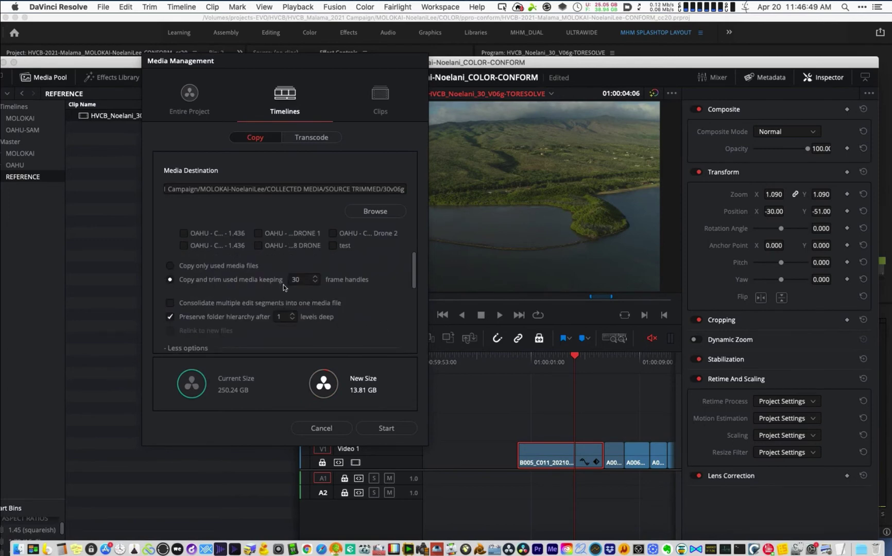
{"action": "left_click", "coordinate": [170, 266]}
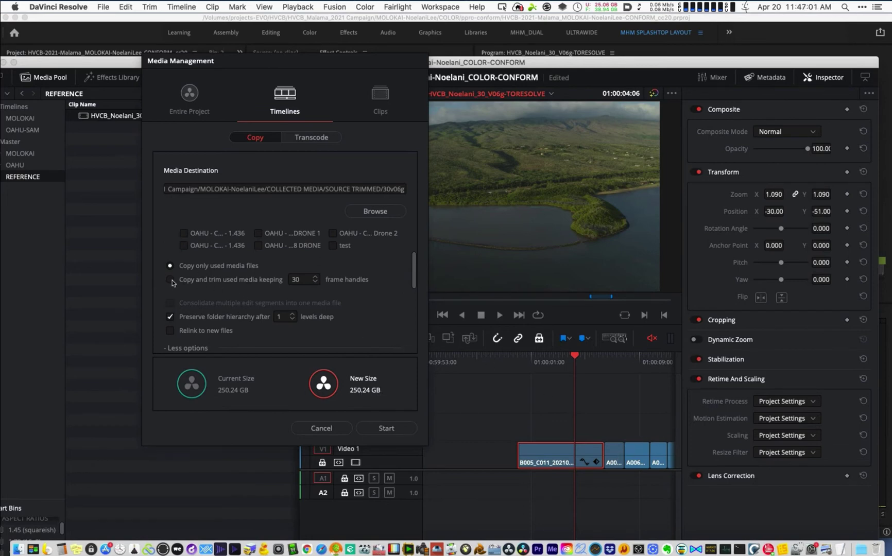
{"action": "left_click", "coordinate": [172, 280]}
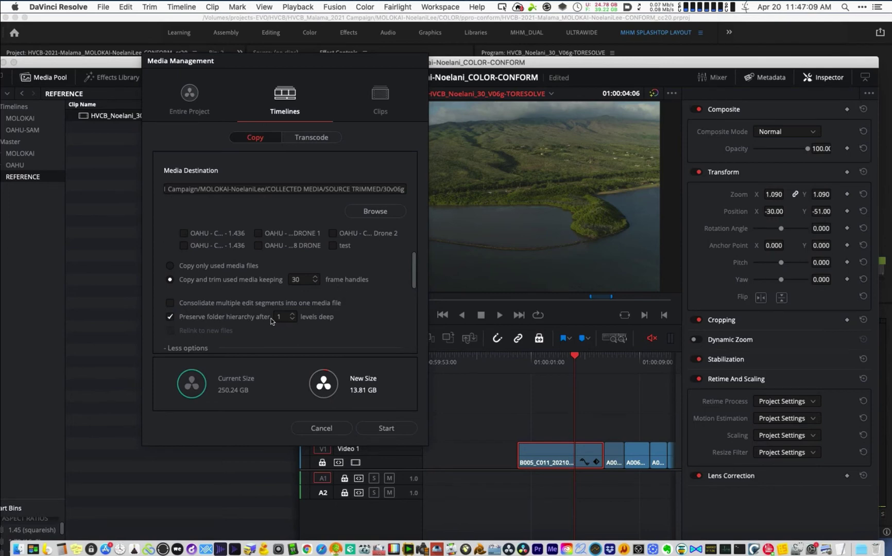
{"action": "left_click", "coordinate": [293, 320]}
{"action": "scroll", "coordinate": [192, 339], "scroll_direction": "down", "scroll_amount": 1}
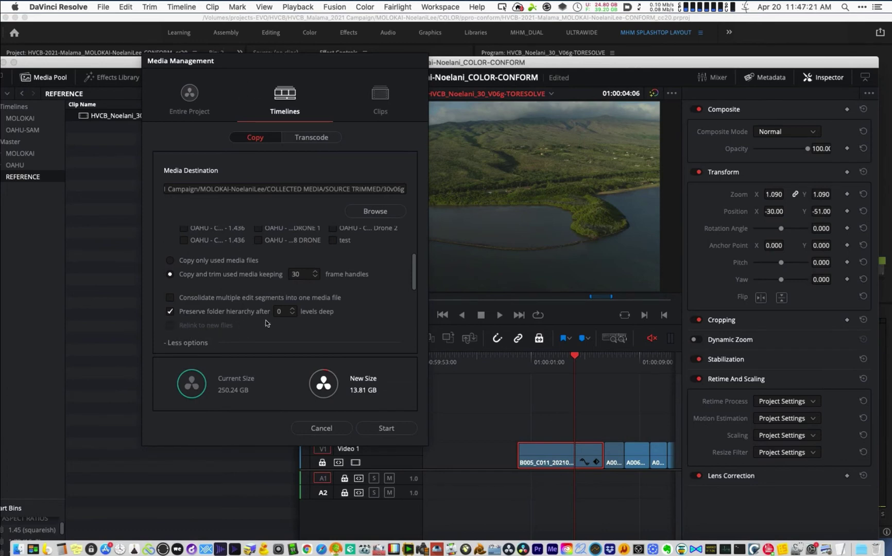
{"action": "scroll", "coordinate": [265, 323], "scroll_direction": "up", "scroll_amount": 5}
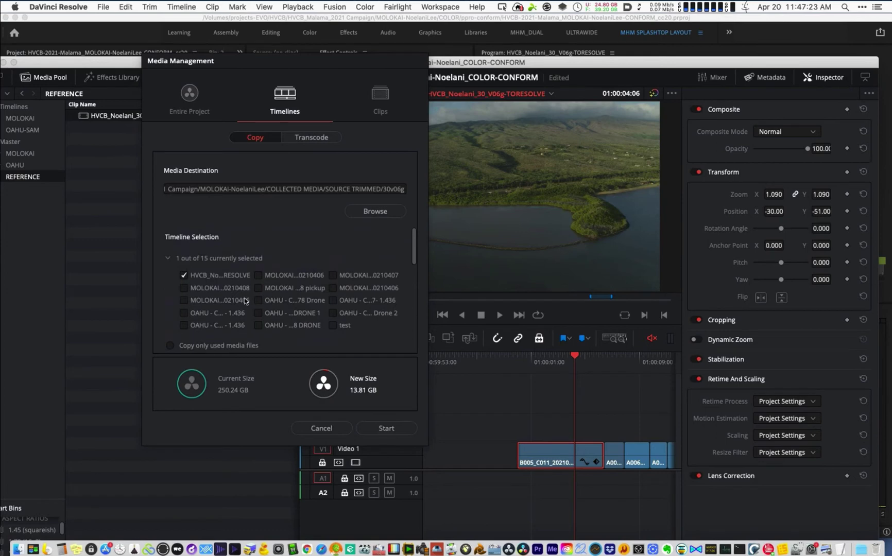
{"action": "scroll", "coordinate": [225, 312], "scroll_direction": "down", "scroll_amount": 3}
{"action": "scroll", "coordinate": [187, 348], "scroll_direction": "down", "scroll_amount": 2}
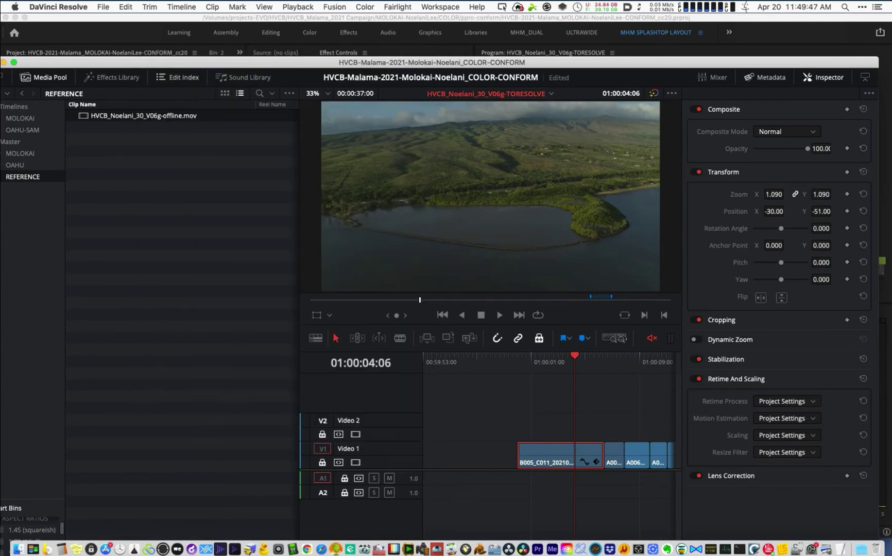
- Zoom out to the whole timeline and park the playhead at 01:00:03:11
{"action": "left_click", "coordinate": [555, 364]}
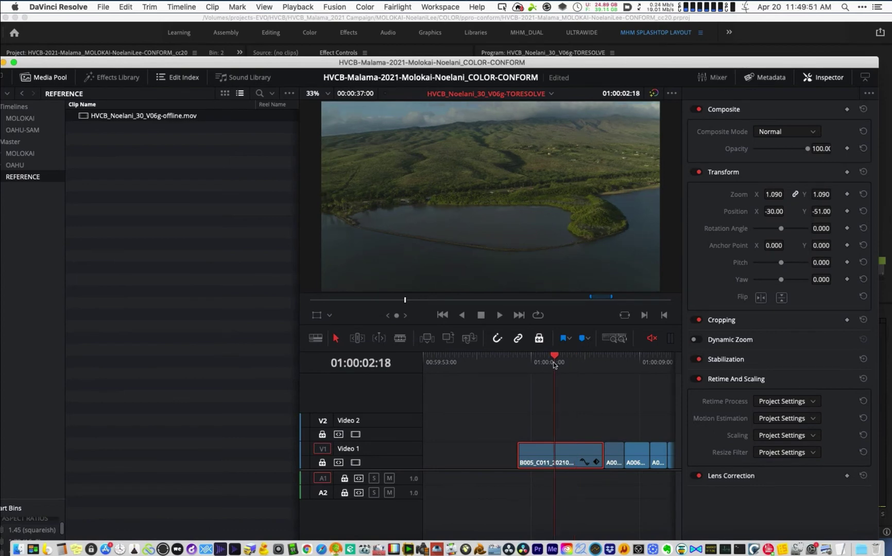
{"action": "key", "text": "super+minus"}
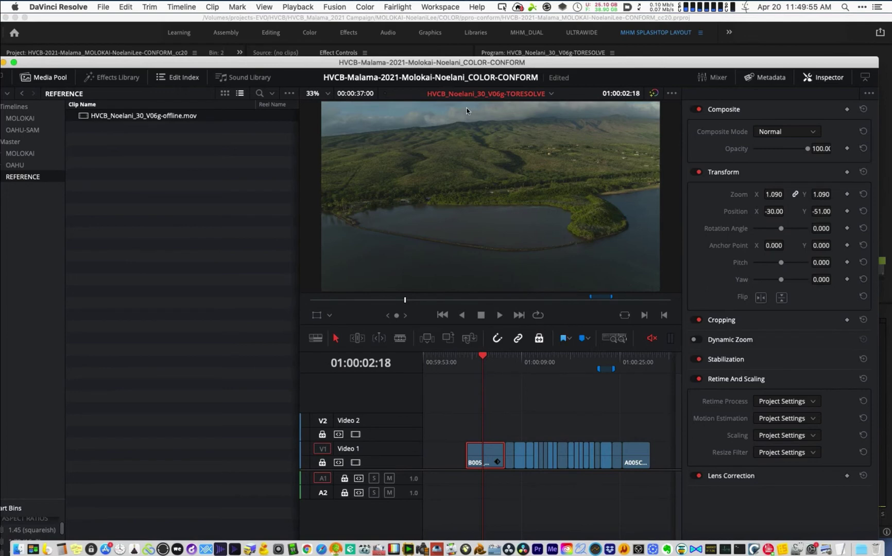
{"action": "left_click", "coordinate": [488, 364]}
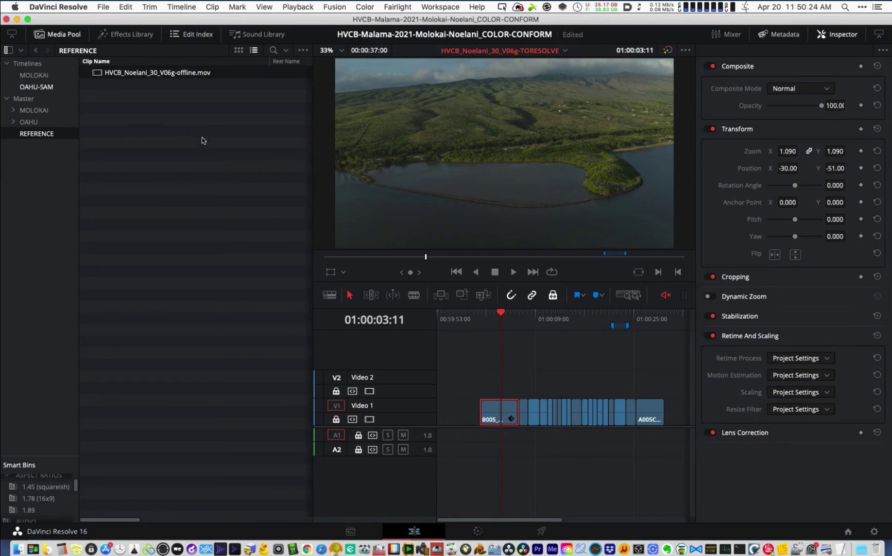
- Show the MOLOKAI timelines bin, enlarge Smart Bins, and browse the 1.45, 1.78 and 1.89 bins
{"action": "left_click", "coordinate": [41, 76]}
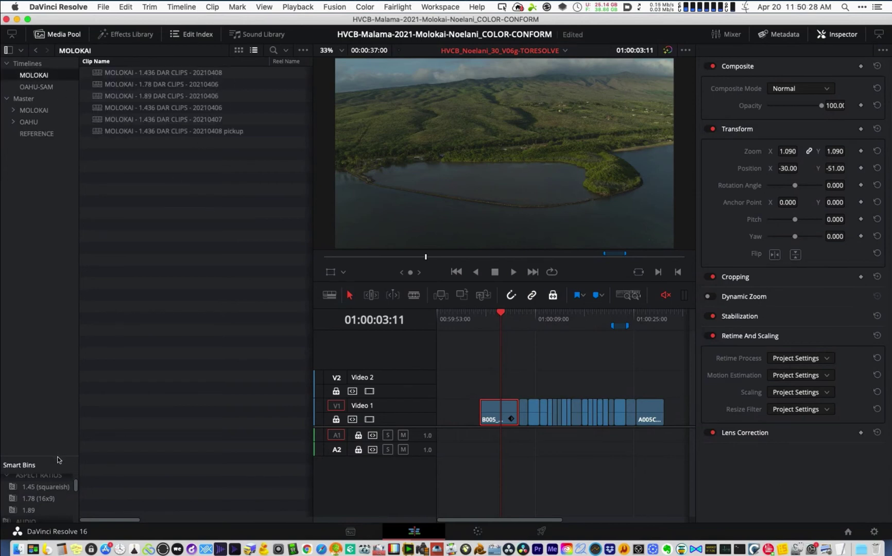
{"action": "left_click_drag", "start_coordinate": [58, 457], "coordinate": [58, 222]}
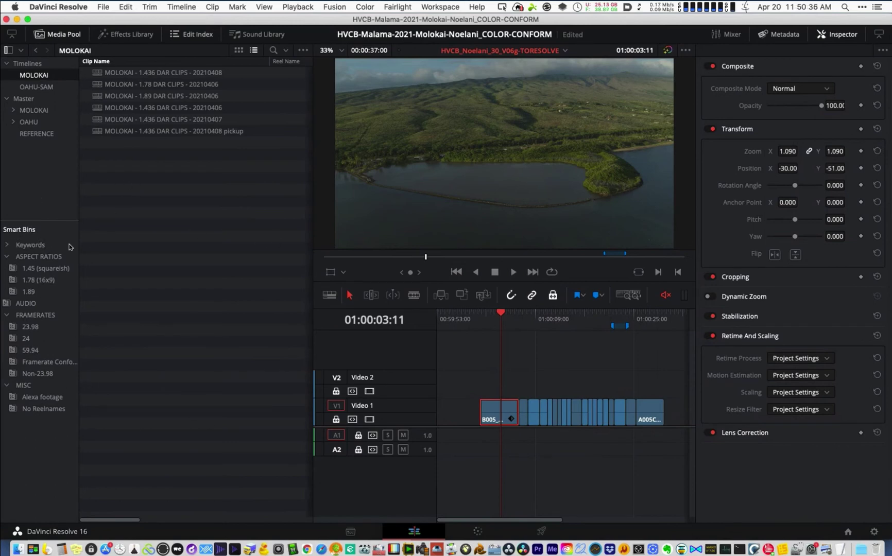
{"action": "left_click", "coordinate": [28, 267]}
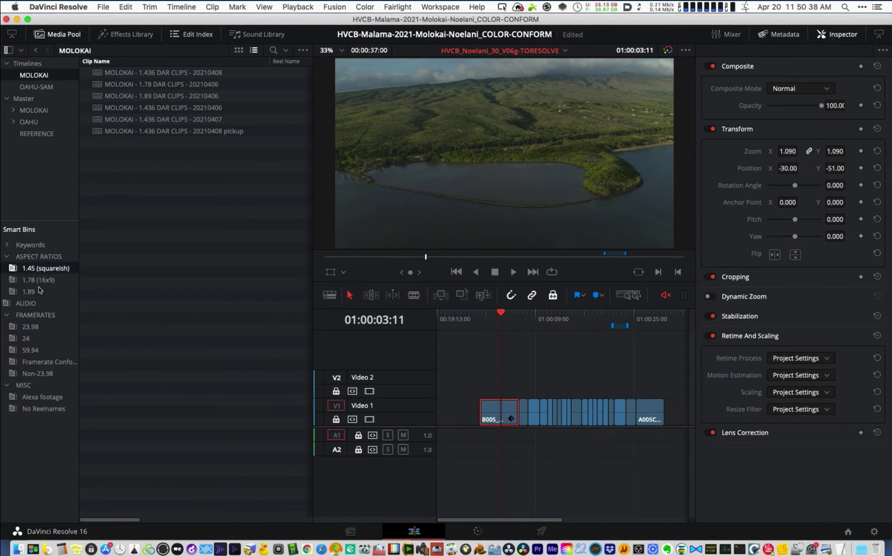
{"action": "left_click", "coordinate": [31, 279]}
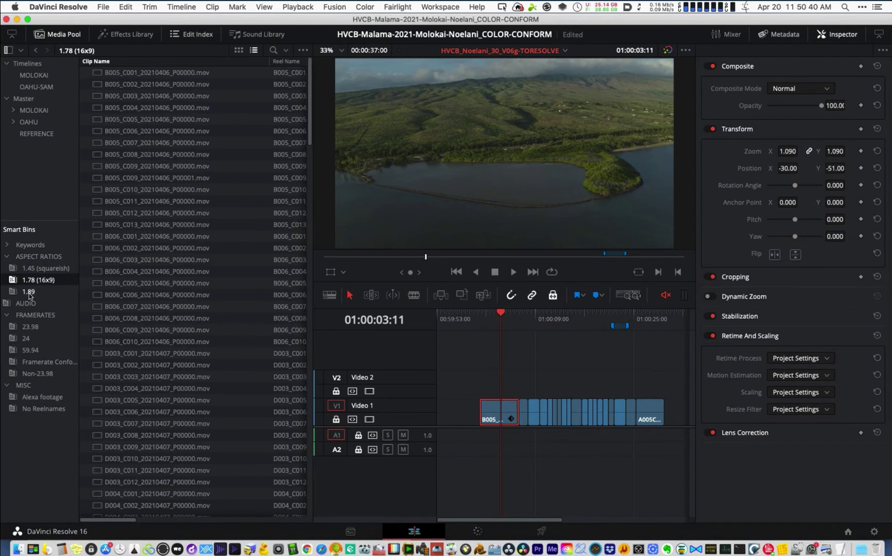
{"action": "left_click", "coordinate": [29, 292]}
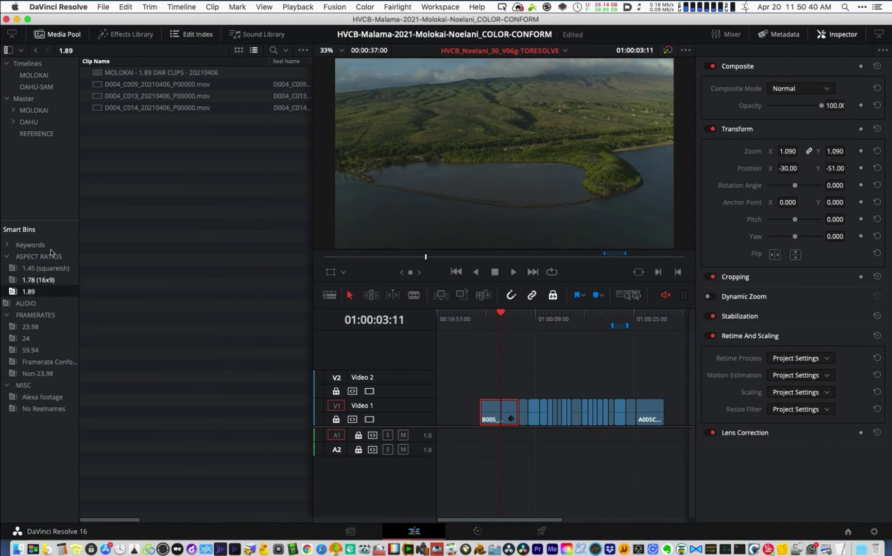
{"action": "right_click", "coordinate": [39, 435]}
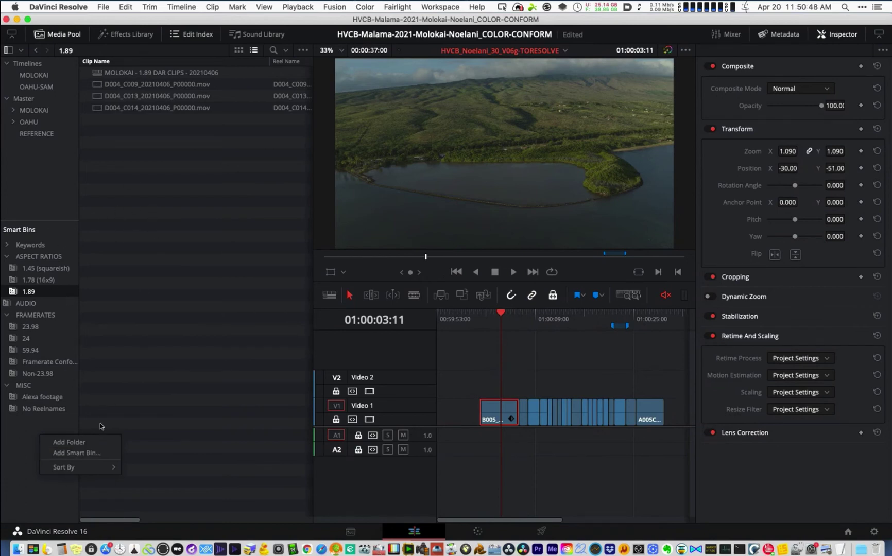
- Create a smart bin named TIMELINES with the rule Clip Type is Timeline
{"action": "left_click", "coordinate": [76, 453]}
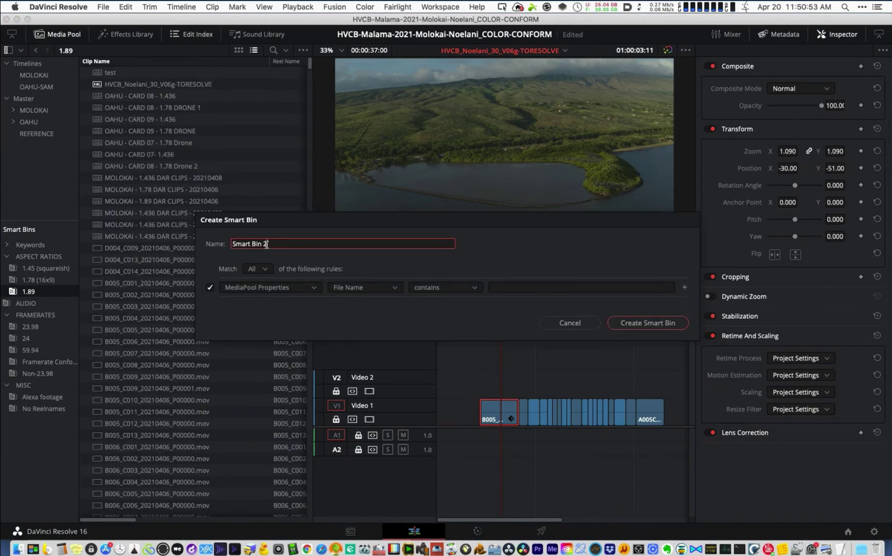
{"action": "triple_click", "coordinate": [266, 244]}
{"action": "type", "text": "TIMELINES"}
{"action": "left_click", "coordinate": [375, 289]}
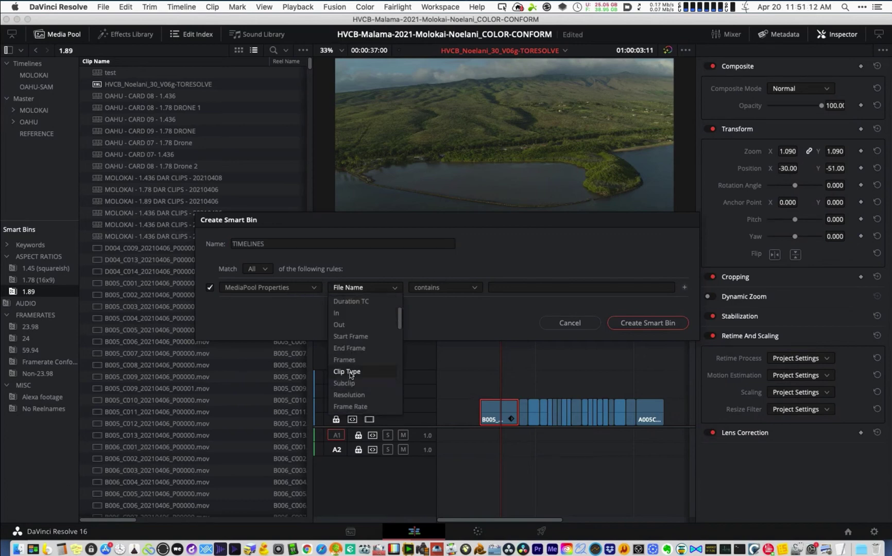
{"action": "left_click", "coordinate": [350, 372]}
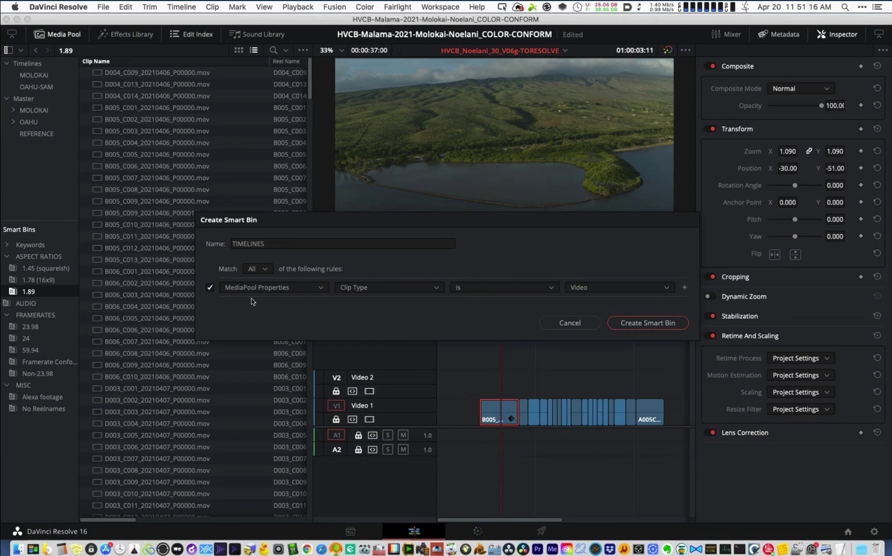
{"action": "left_click", "coordinate": [587, 287]}
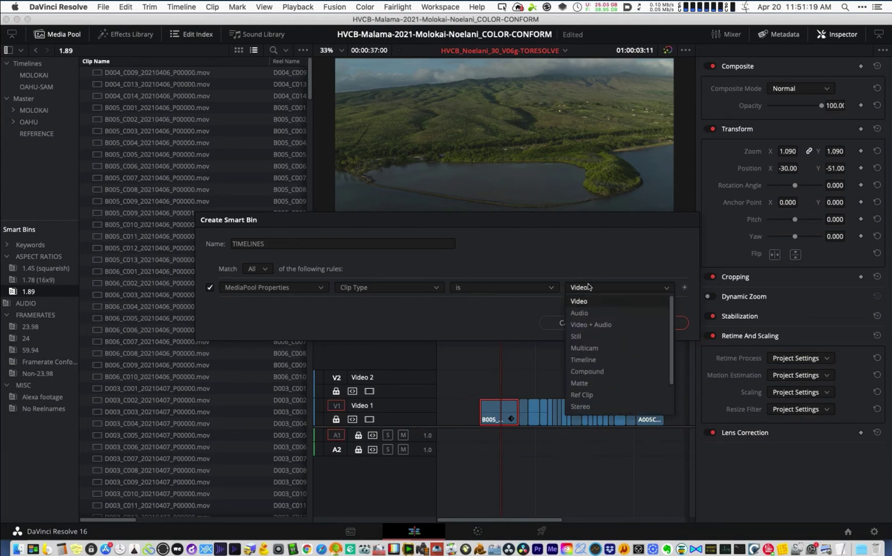
{"action": "left_click", "coordinate": [582, 360]}
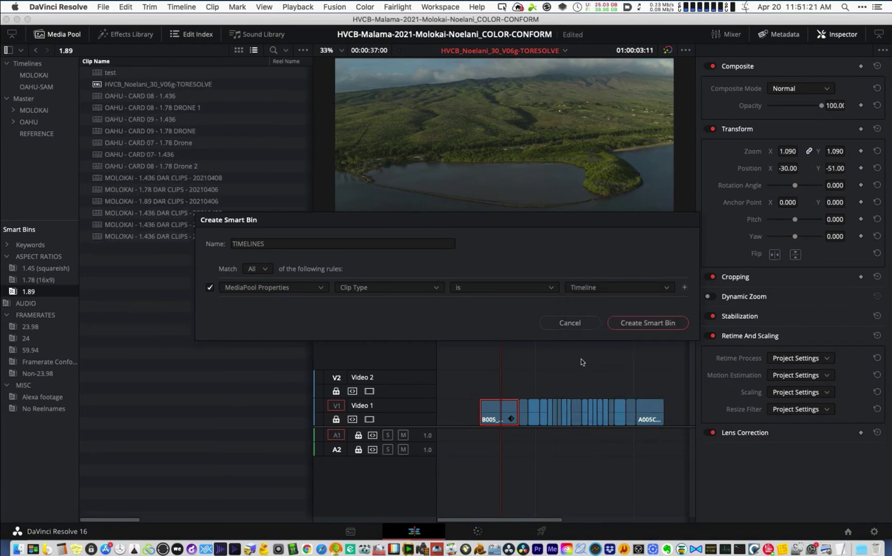
{"action": "left_click", "coordinate": [669, 324]}
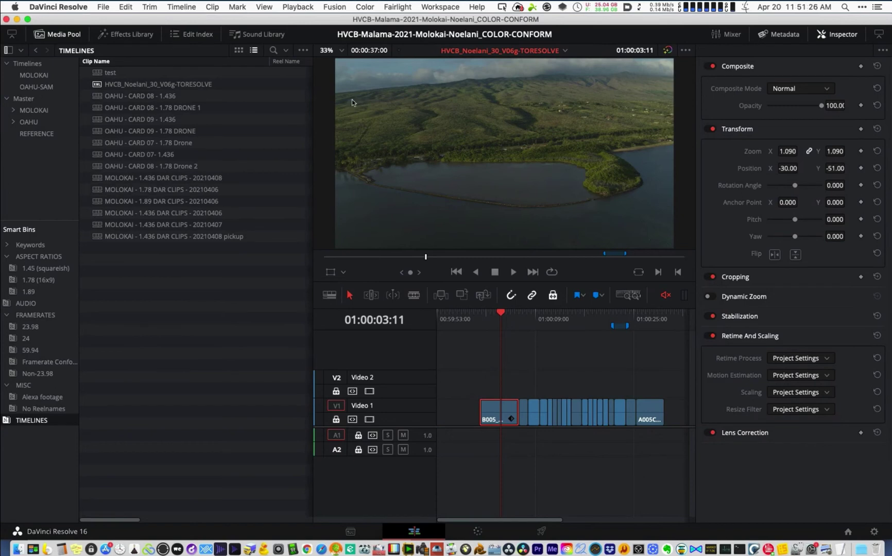
- Remove the OAHU and MOLOKAI timelines from the project
{"action": "left_click", "coordinate": [156, 95]}
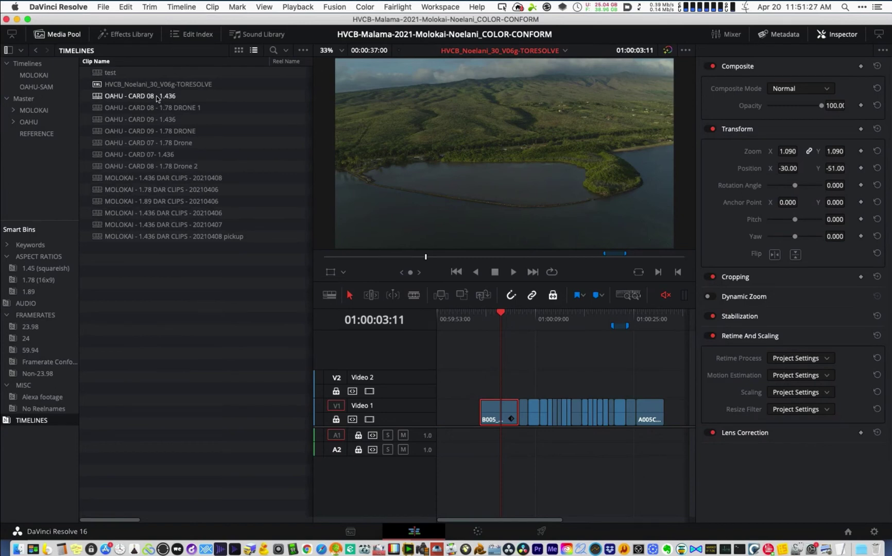
{"action": "left_click", "coordinate": [159, 237], "text": "shift"}
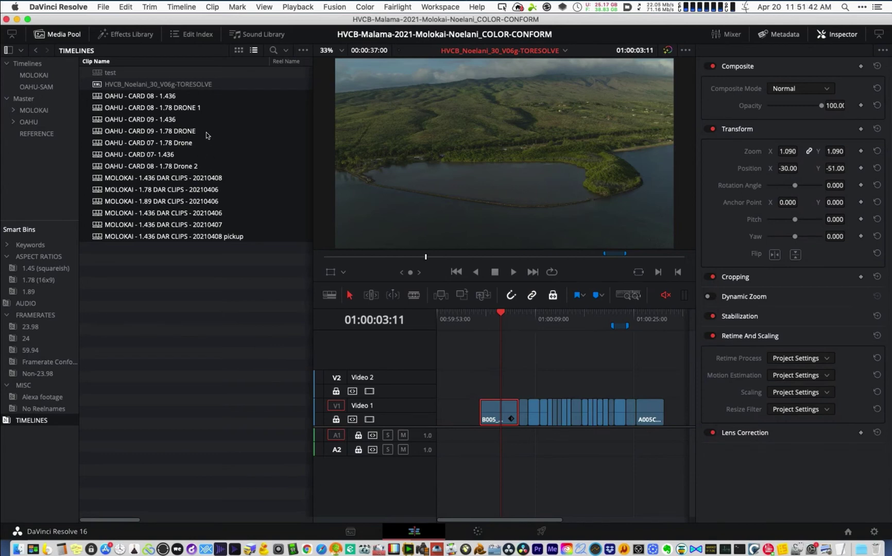
{"action": "key", "text": "BackSpace"}
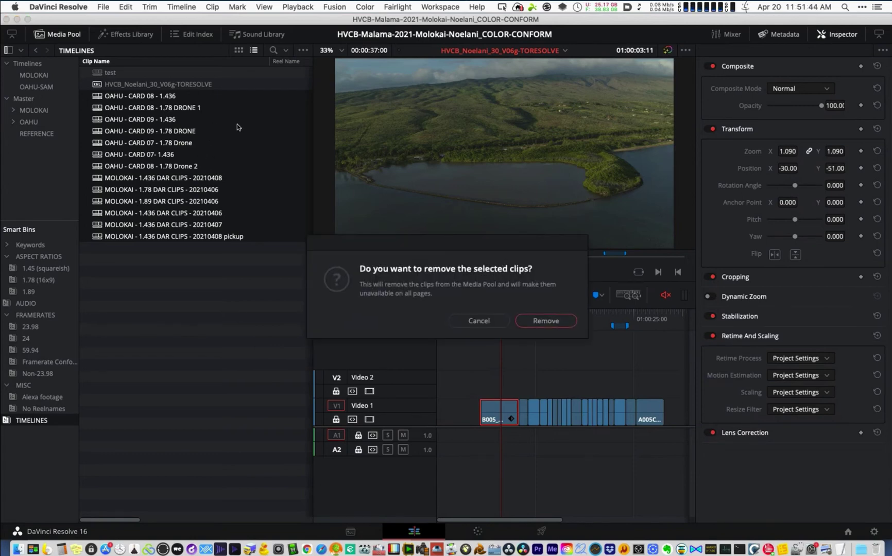
{"action": "left_click", "coordinate": [565, 322]}
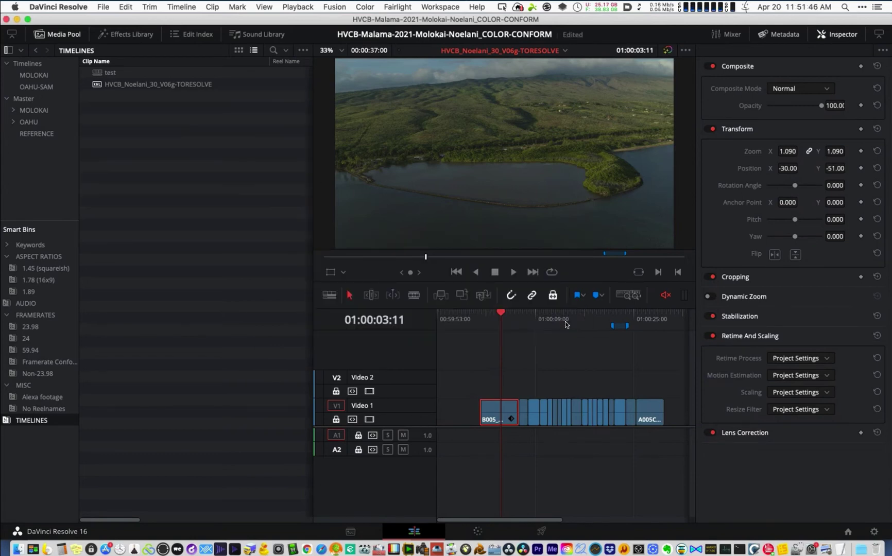
- Remove the test timeline from the project
{"action": "left_click", "coordinate": [197, 84]}
{"action": "key", "text": "BackSpace"}
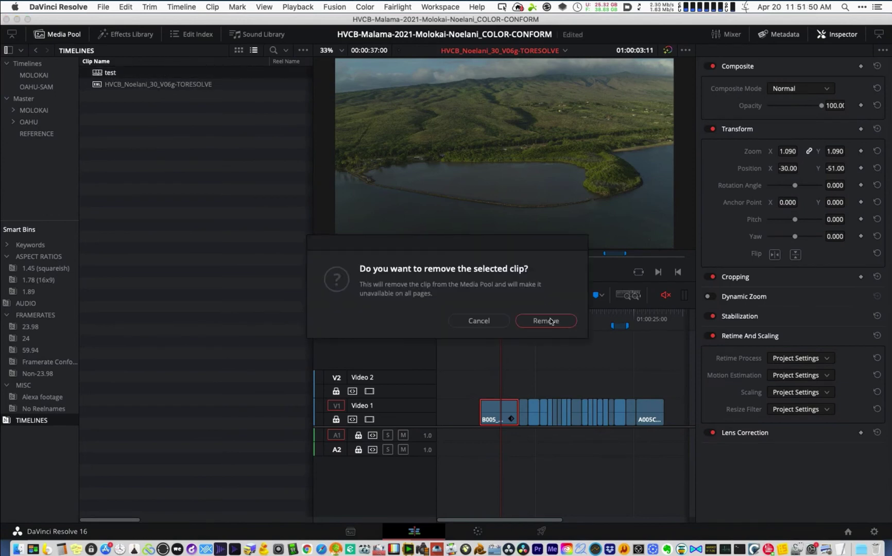
{"action": "key", "text": "Return"}
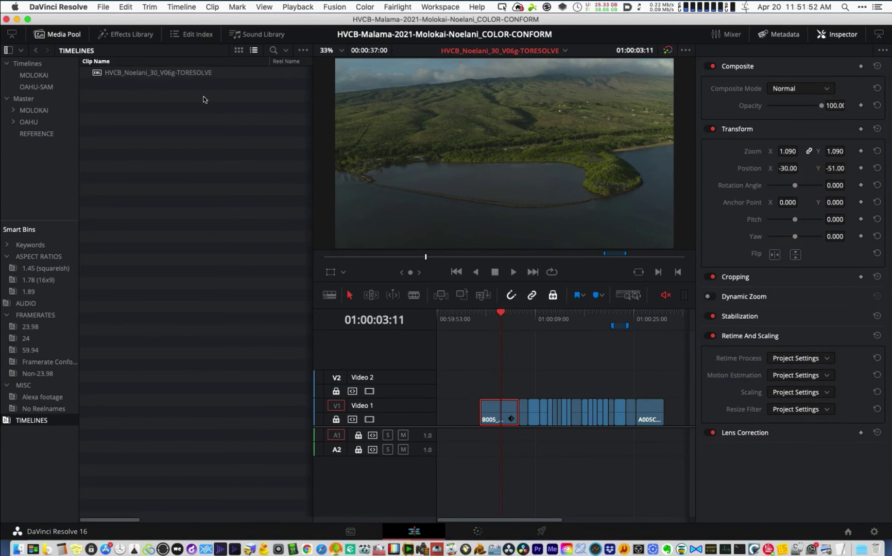
- In timeline Media Management, tick TORESOLVE and enable Relink to new files (13.81 GB)
{"action": "left_click", "coordinate": [103, 7]}
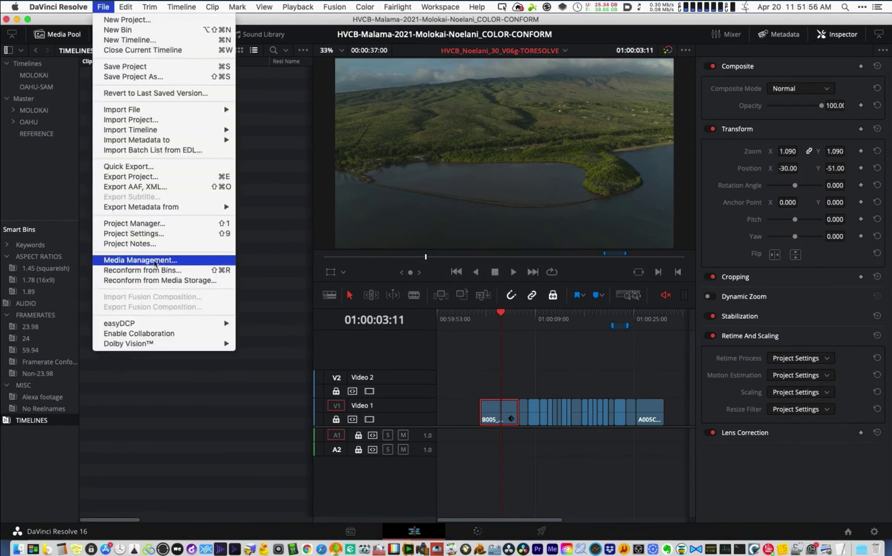
{"action": "left_click", "coordinate": [155, 261]}
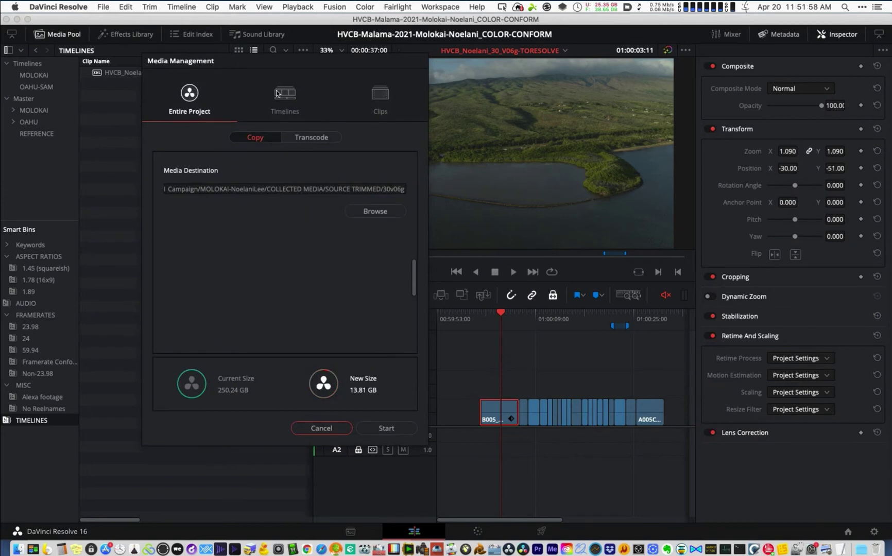
{"action": "left_click", "coordinate": [284, 94]}
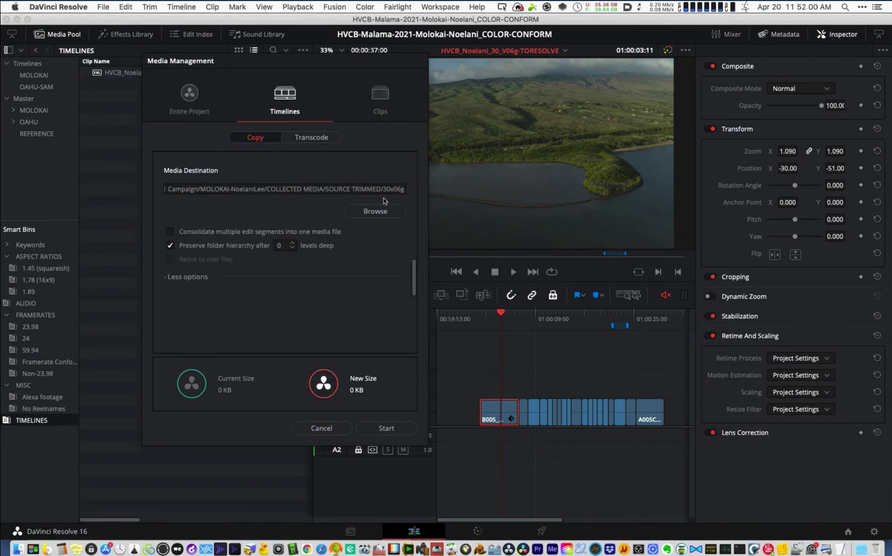
{"action": "scroll", "coordinate": [413, 273], "scroll_direction": "up", "scroll_amount": 5}
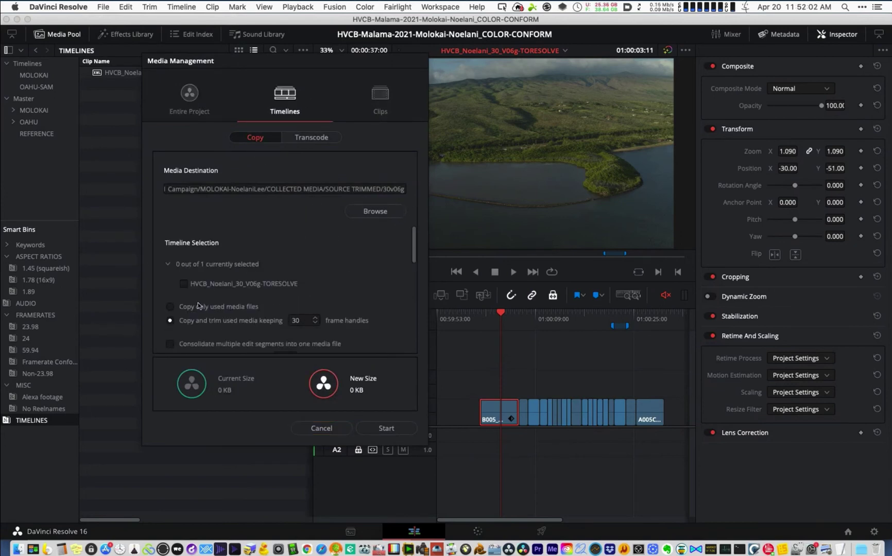
{"action": "left_click", "coordinate": [183, 283]}
{"action": "scroll", "coordinate": [376, 275], "scroll_direction": "down", "scroll_amount": 2}
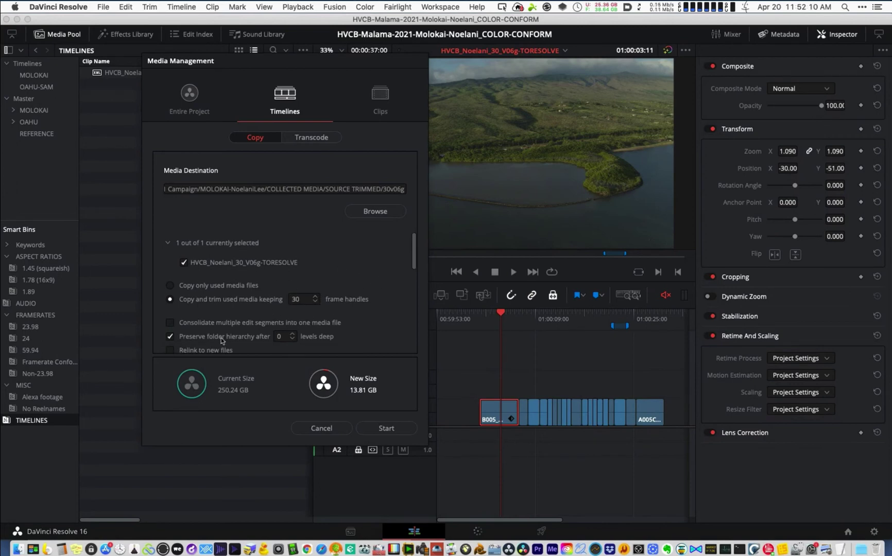
{"action": "scroll", "coordinate": [175, 335], "scroll_direction": "down", "scroll_amount": 1}
{"action": "left_click", "coordinate": [170, 340]}
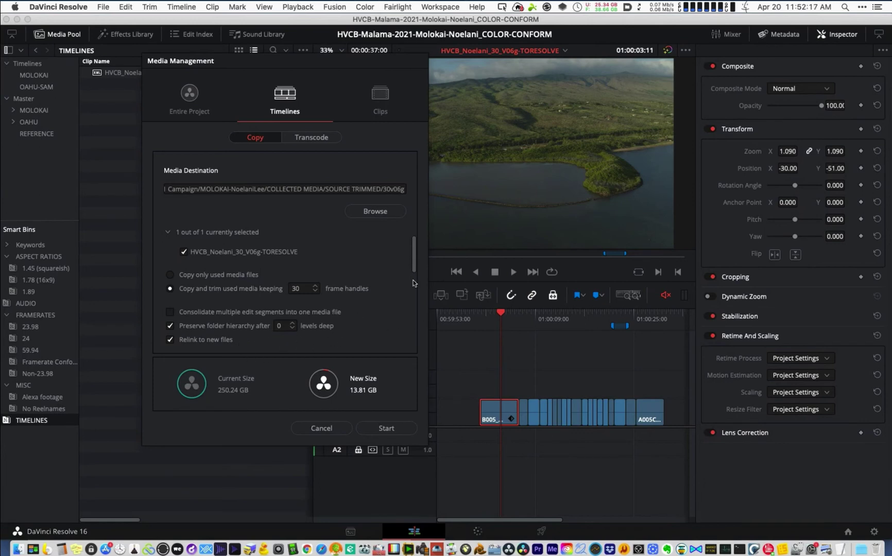
{"action": "scroll", "coordinate": [340, 317], "scroll_direction": "down", "scroll_amount": 2}
{"action": "scroll", "coordinate": [341, 334], "scroll_direction": "down", "scroll_amount": 1}
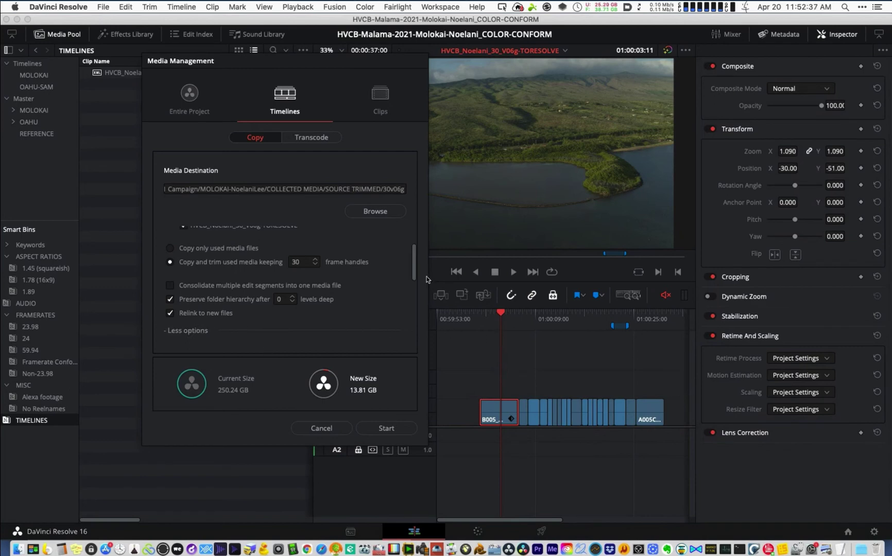
- Keep 30-frame handles and the 30v06g destination, then start copying the 19 timeline clips
{"action": "scroll", "coordinate": [412, 268], "scroll_direction": "up", "scroll_amount": 2}
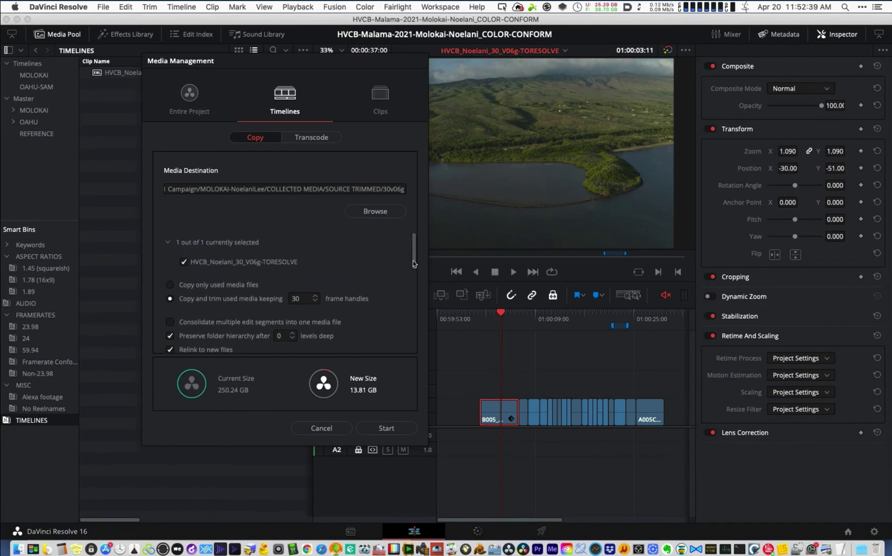
{"action": "scroll", "coordinate": [415, 271], "scroll_direction": "down", "scroll_amount": 3}
{"action": "scroll", "coordinate": [415, 271], "scroll_direction": "up", "scroll_amount": 2}
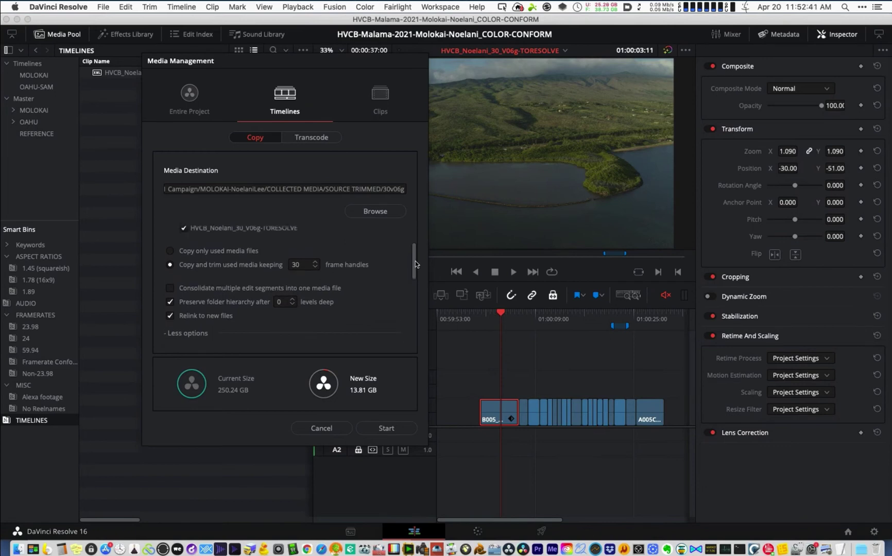
{"action": "double_click", "coordinate": [407, 189]}
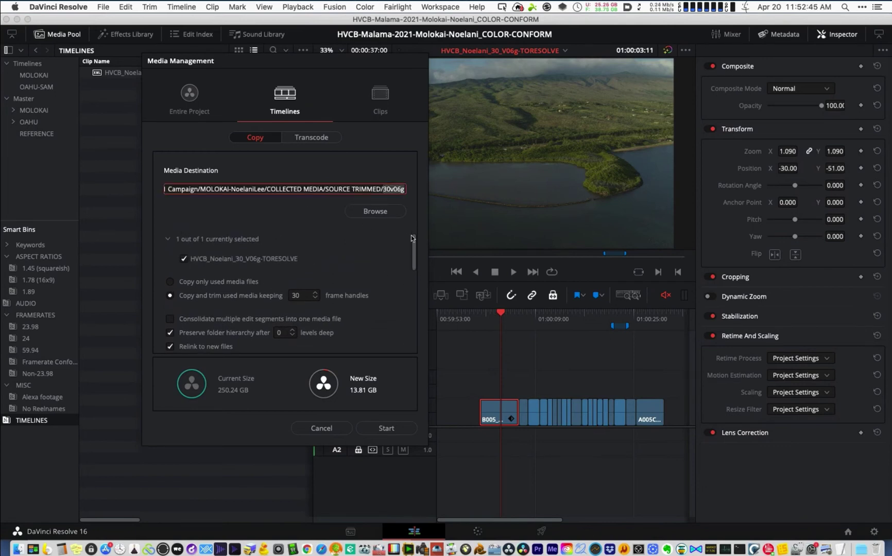
{"action": "scroll", "coordinate": [412, 235], "scroll_direction": "up", "scroll_amount": 2}
{"action": "scroll", "coordinate": [413, 299], "scroll_direction": "down", "scroll_amount": 5}
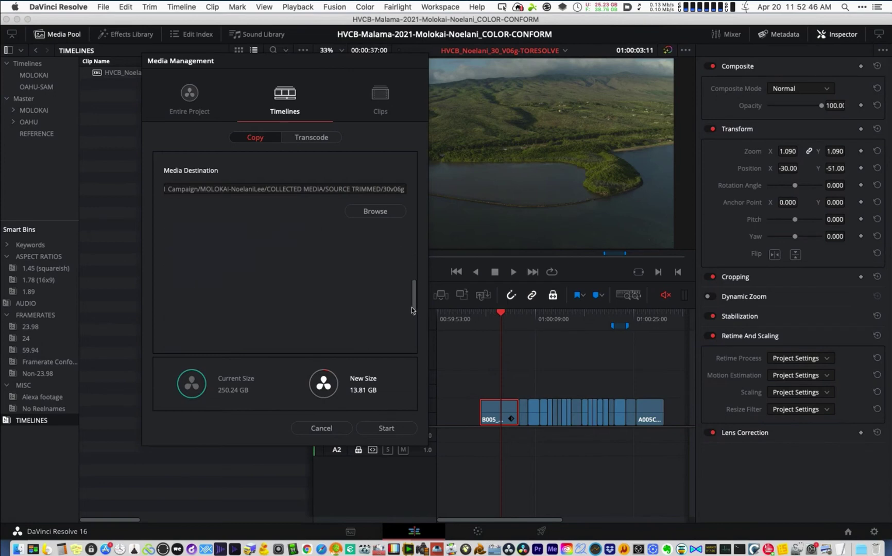
{"action": "left_click", "coordinate": [386, 428]}
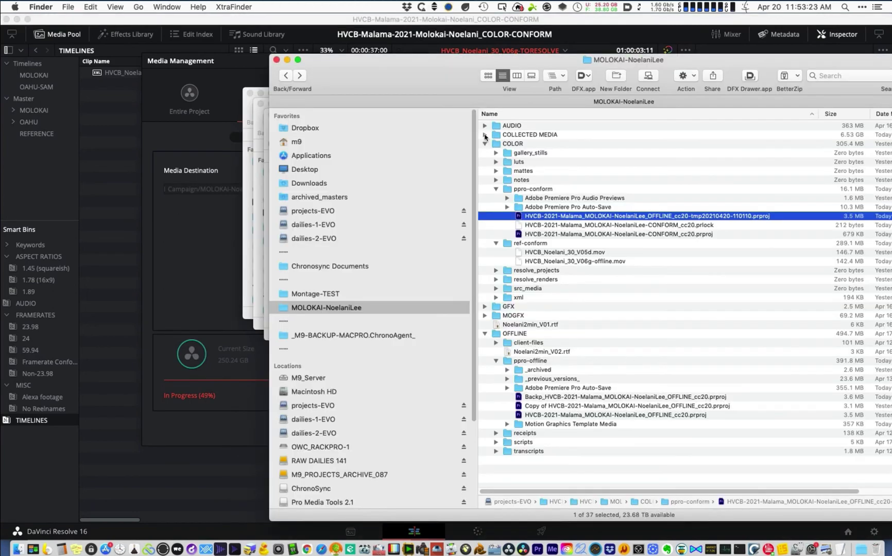
- Expand COLLECTED MEDIA, SOURCE TRIMMED and 30v06g in Finder to reveal the trimmed-clip folders
{"action": "left_click", "coordinate": [485, 135]}
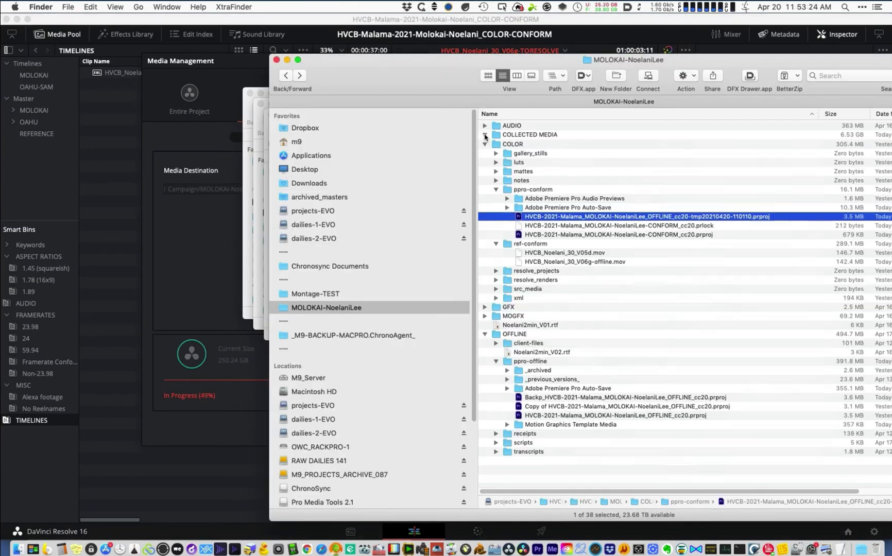
{"action": "left_click", "coordinate": [496, 144]}
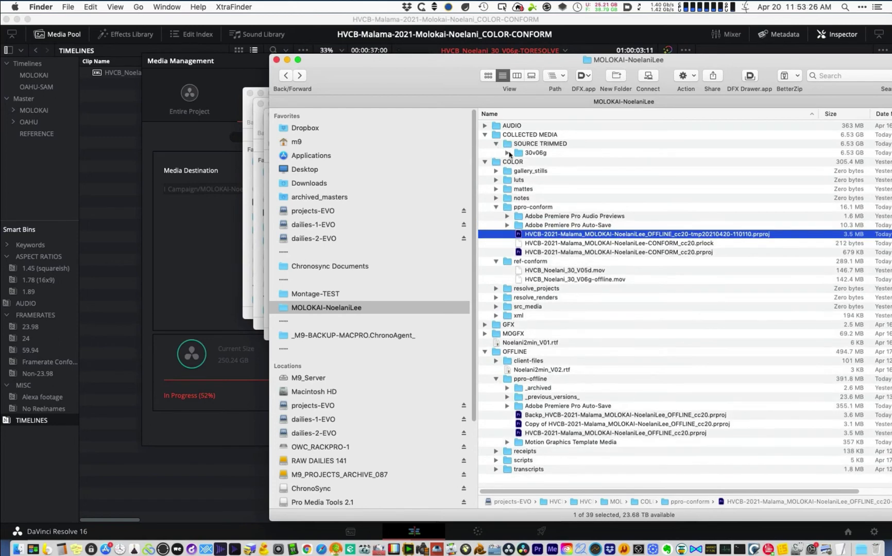
{"action": "left_click", "coordinate": [507, 153]}
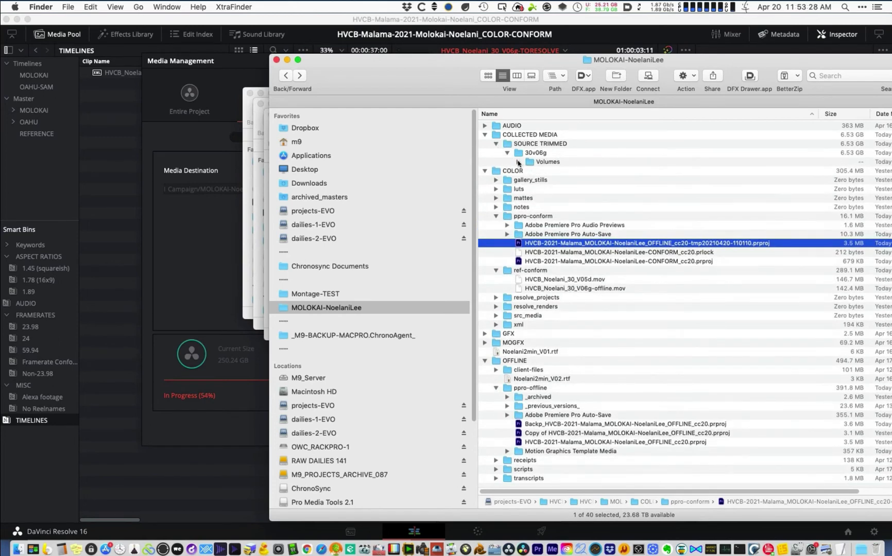
{"action": "left_click", "coordinate": [518, 163], "text": "alt"}
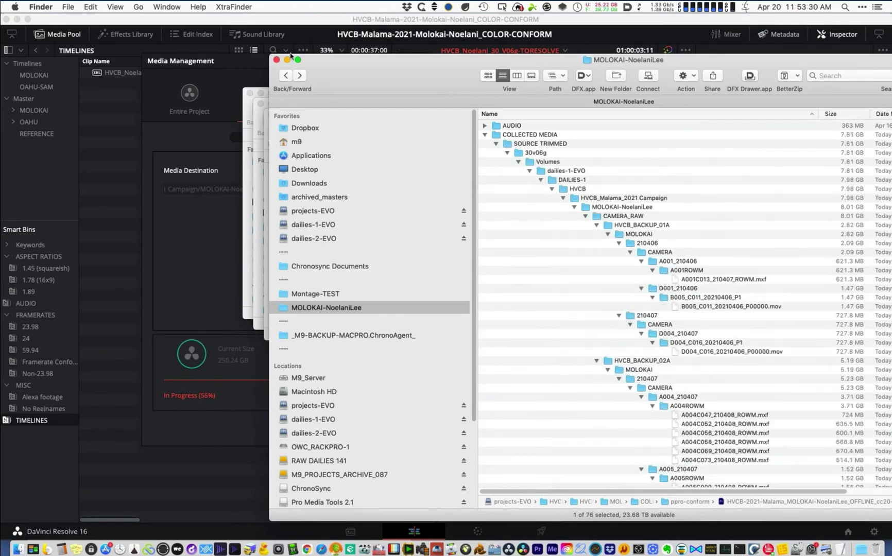
{"action": "left_click_drag", "start_coordinate": [515, 63], "coordinate": [290, 56]}
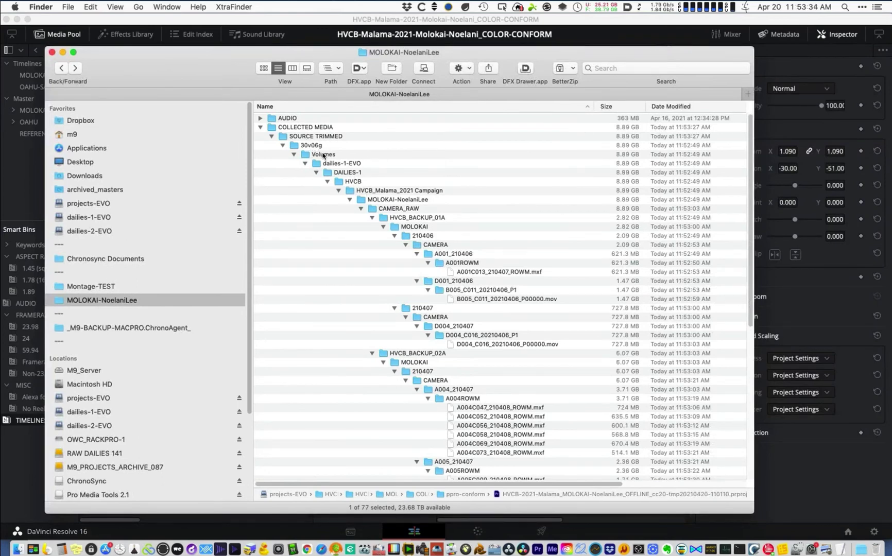
- Browse the trimmed clips arriving under 30v06g, then switch back to DaVinci Resolve
{"action": "left_click", "coordinate": [361, 180], "text": "shift"}
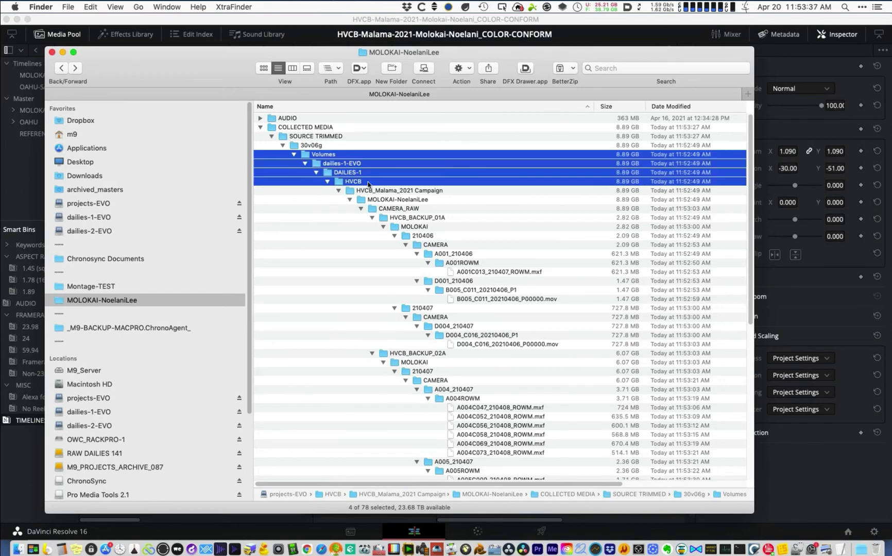
{"action": "left_click", "coordinate": [427, 192], "text": "shift"}
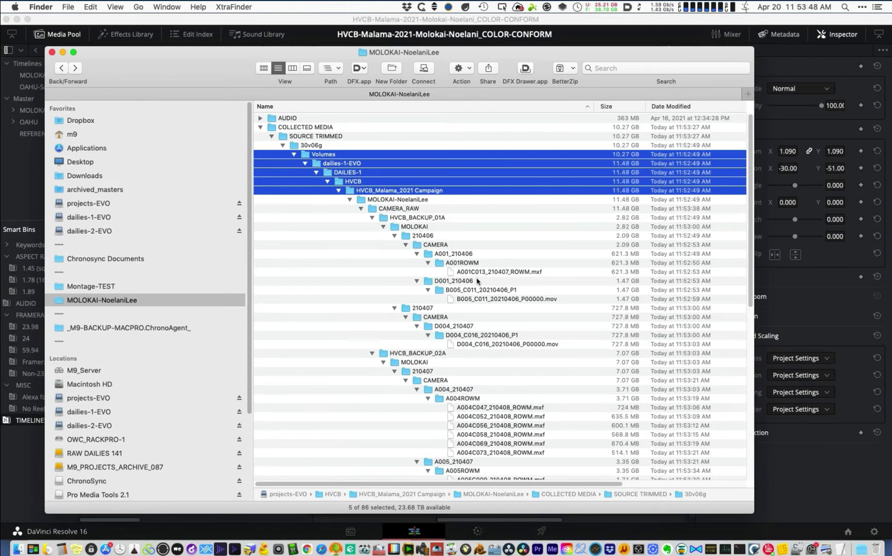
{"action": "scroll", "coordinate": [533, 237], "scroll_direction": "down", "scroll_amount": 1}
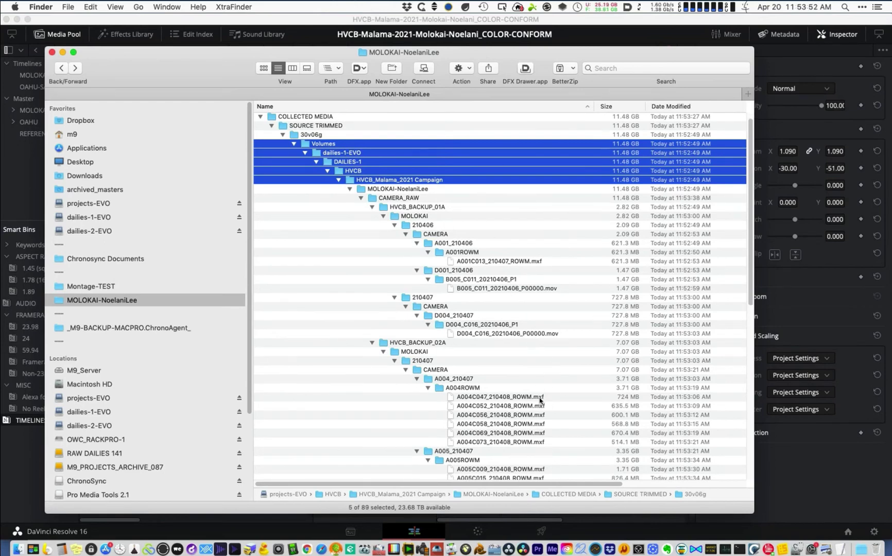
{"action": "scroll", "coordinate": [542, 401], "scroll_direction": "down", "scroll_amount": 3}
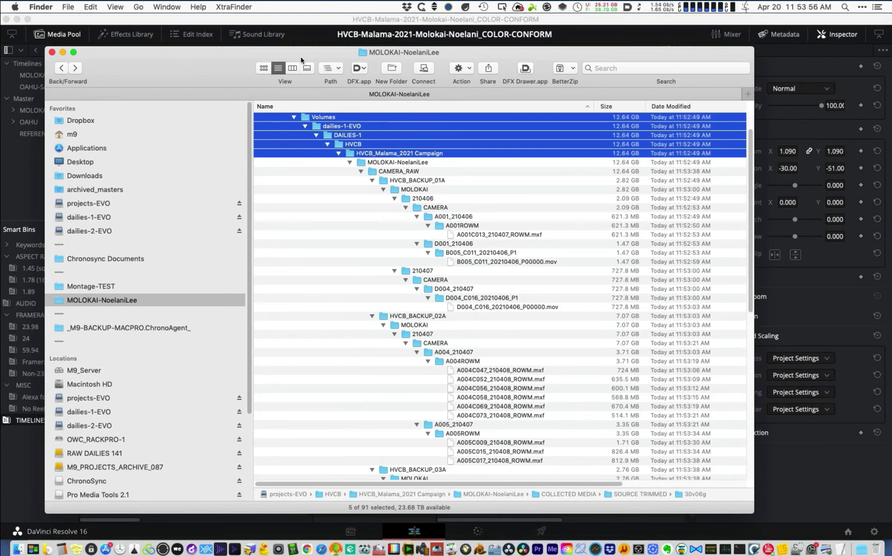
{"action": "left_click_drag", "start_coordinate": [302, 60], "coordinate": [397, 49]}
{"action": "scroll", "coordinate": [653, 273], "scroll_direction": "down", "scroll_amount": 10}
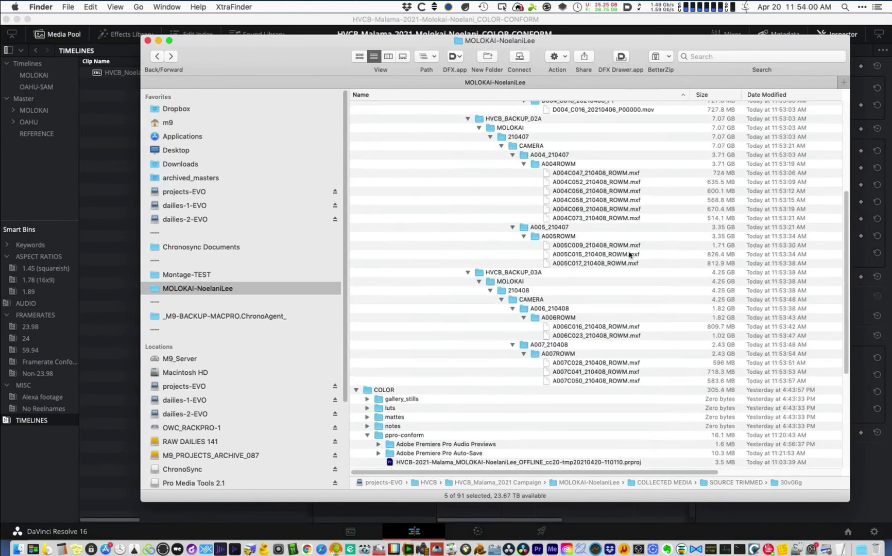
{"action": "left_click", "coordinate": [172, 18]}
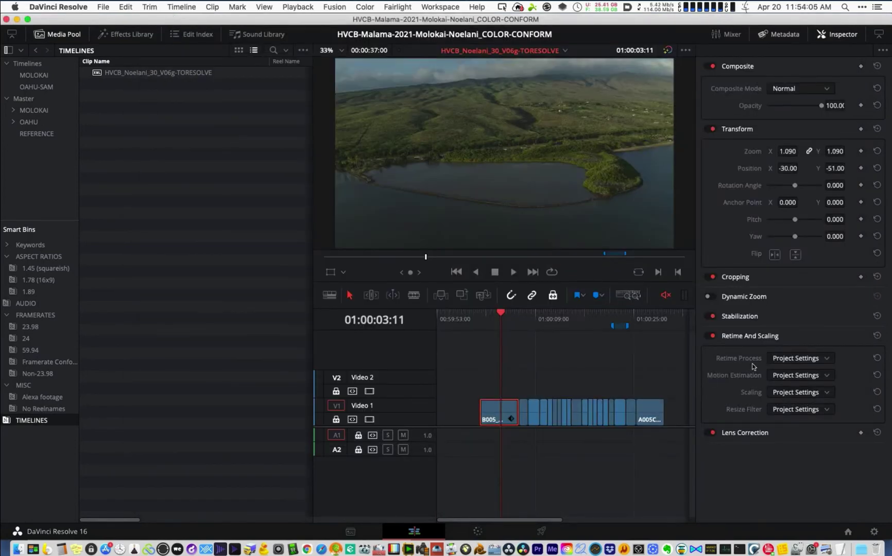
- Find the B005 timeline clip in the media pool and reveal its file in Finder
{"action": "left_click", "coordinate": [496, 385]}
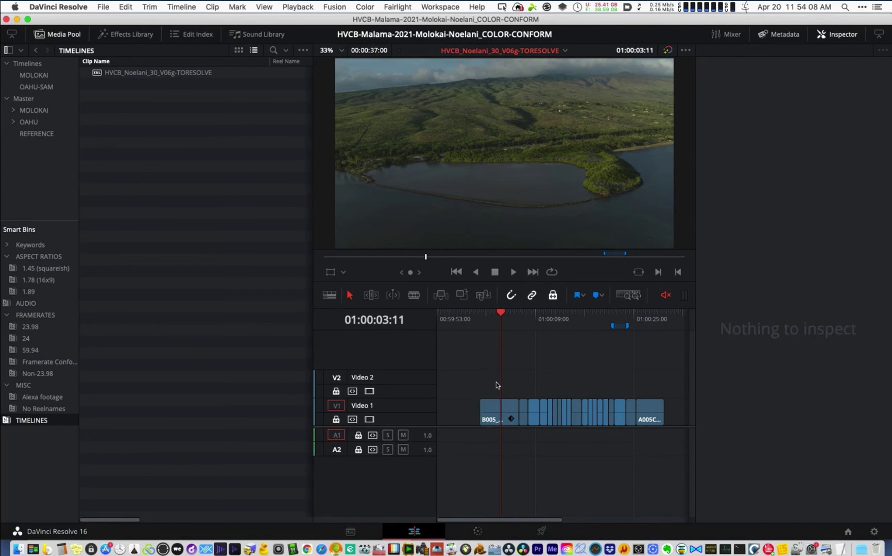
{"action": "left_click", "coordinate": [493, 414]}
{"action": "right_click", "coordinate": [493, 414]}
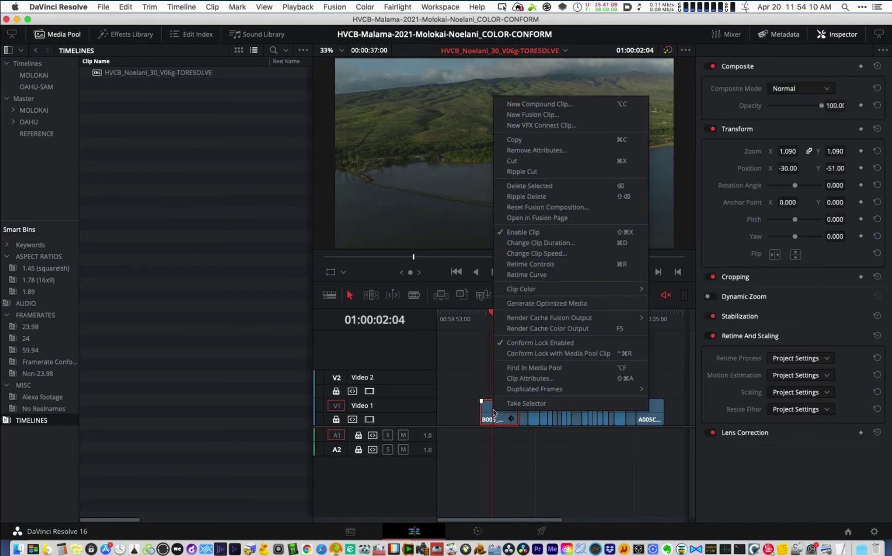
{"action": "left_click", "coordinate": [530, 369]}
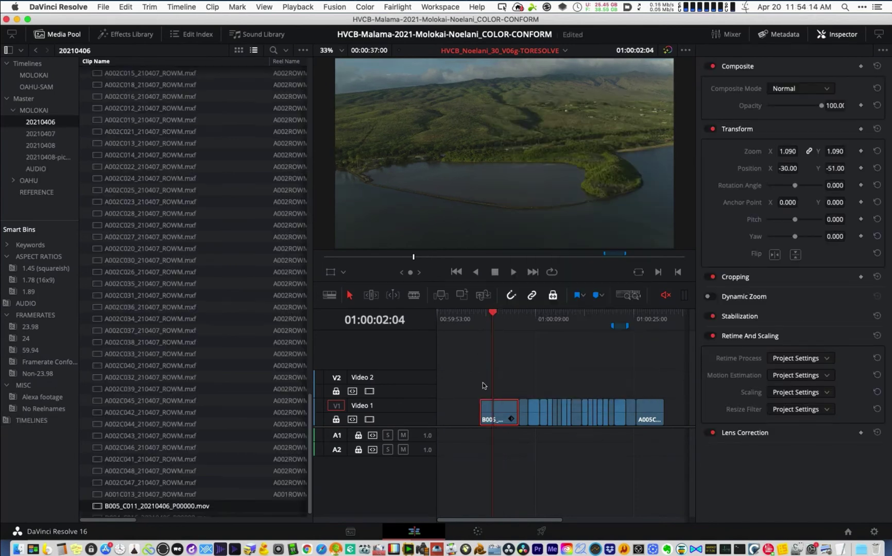
{"action": "right_click", "coordinate": [197, 508]}
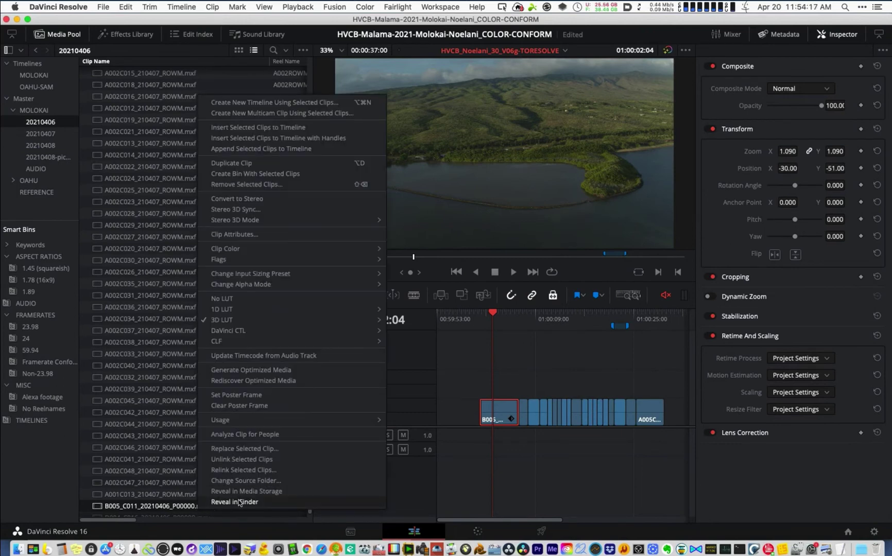
{"action": "left_click", "coordinate": [235, 502]}
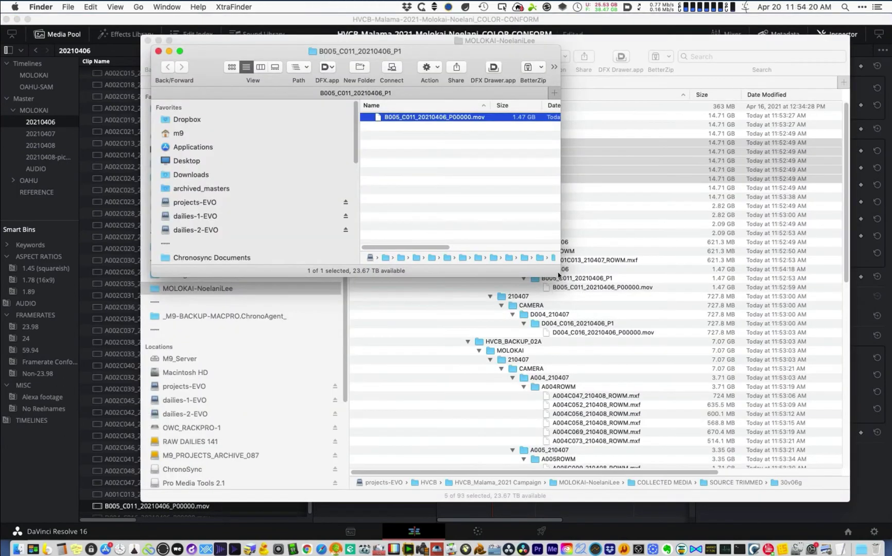
- Check B005_C011's trimmed-media path, then open the REFERENCE bin and select the offline movie
{"action": "left_click_drag", "start_coordinate": [559, 276], "coordinate": [891, 360]}
{"action": "left_click", "coordinate": [438, 67]}
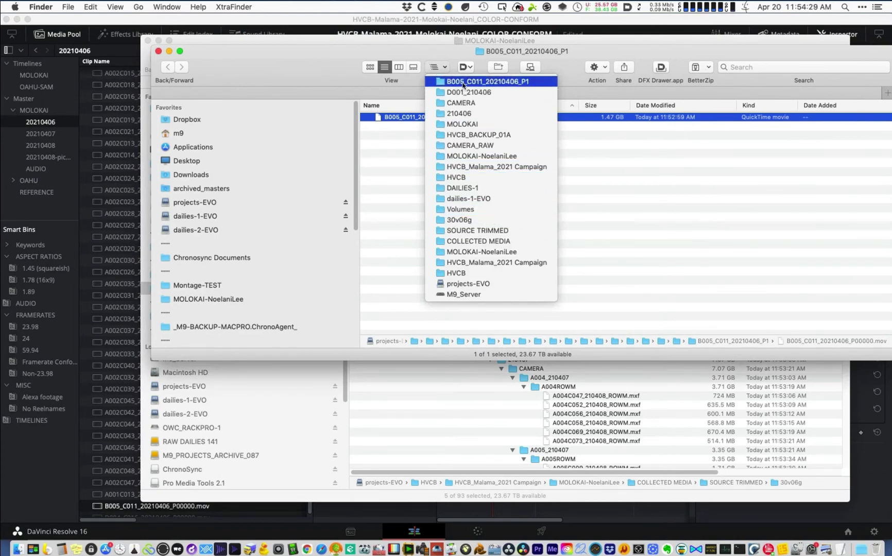
{"action": "left_click", "coordinate": [314, 145]}
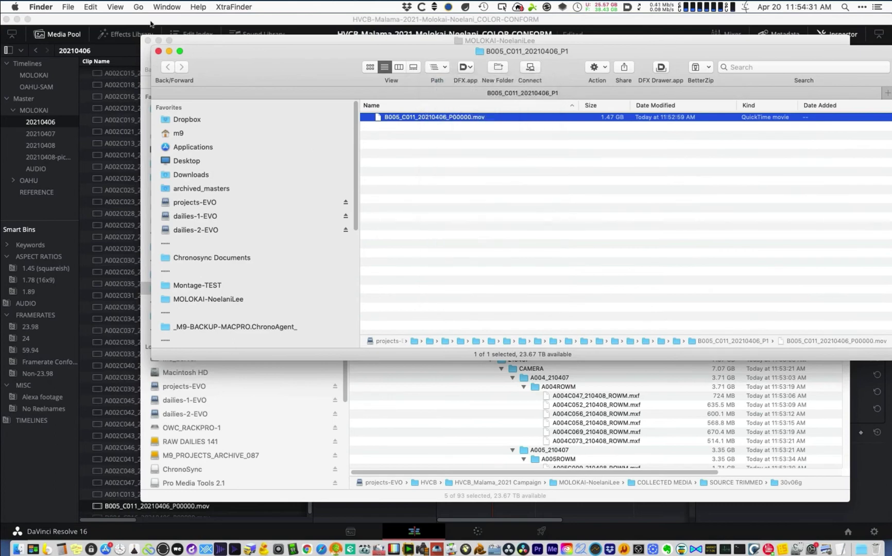
{"action": "left_click", "coordinate": [149, 22]}
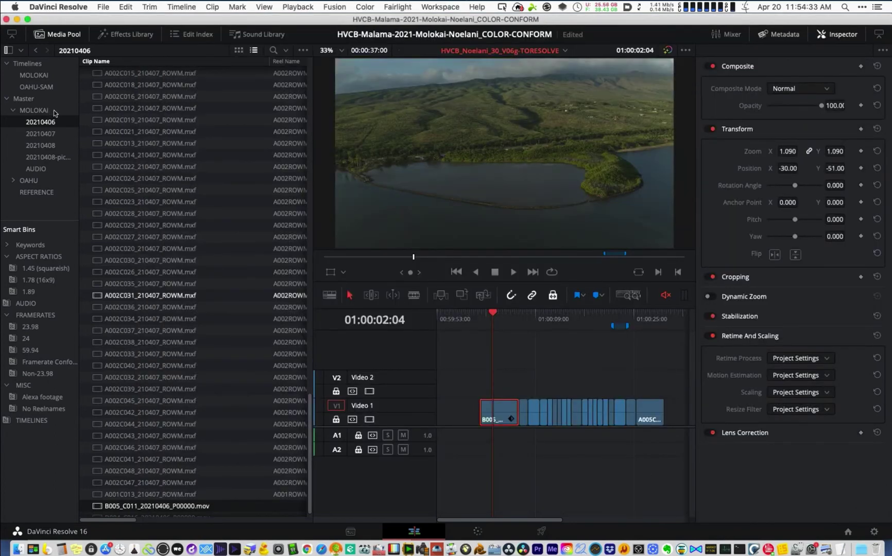
{"action": "left_click", "coordinate": [28, 193]}
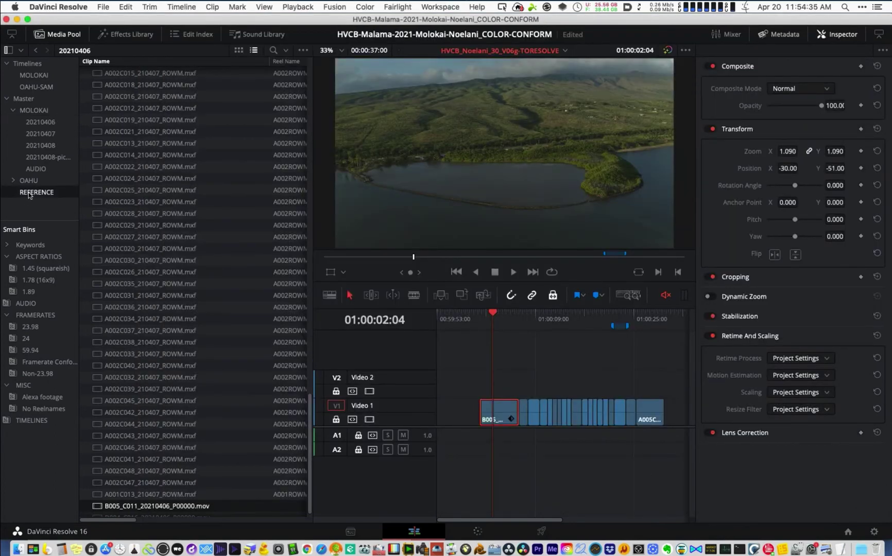
{"action": "left_click", "coordinate": [168, 75]}
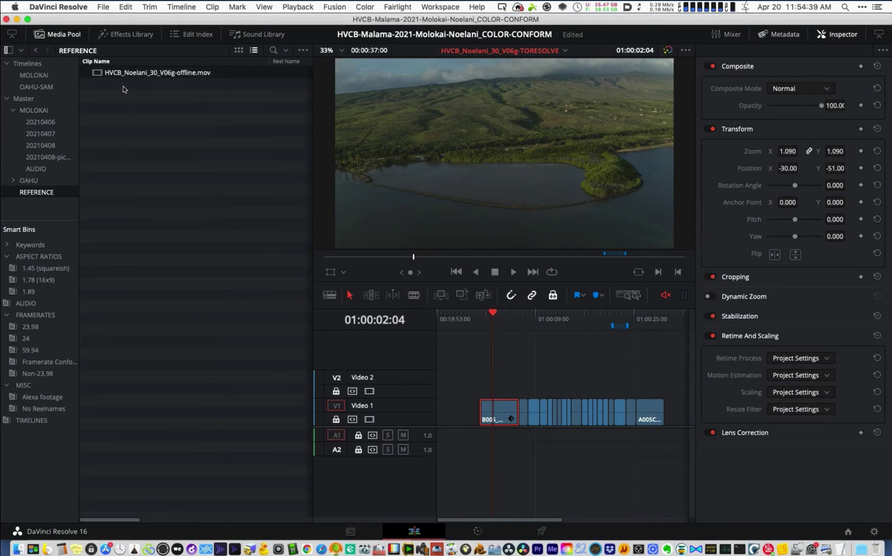
- Turn off position lock and place HVCB_Noelani_30_V06g-offline.mov on Video 2
{"action": "left_click_drag", "start_coordinate": [131, 73], "coordinate": [409, 387]}
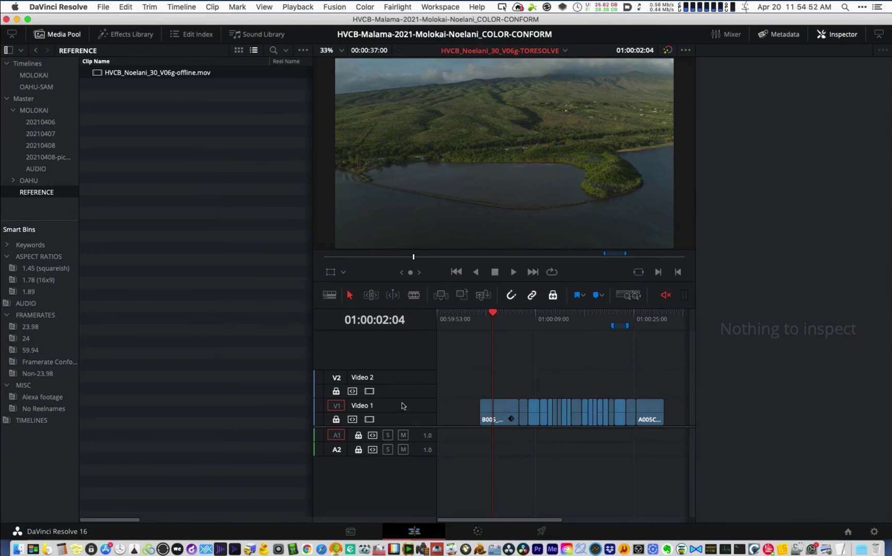
{"action": "left_click", "coordinate": [552, 297]}
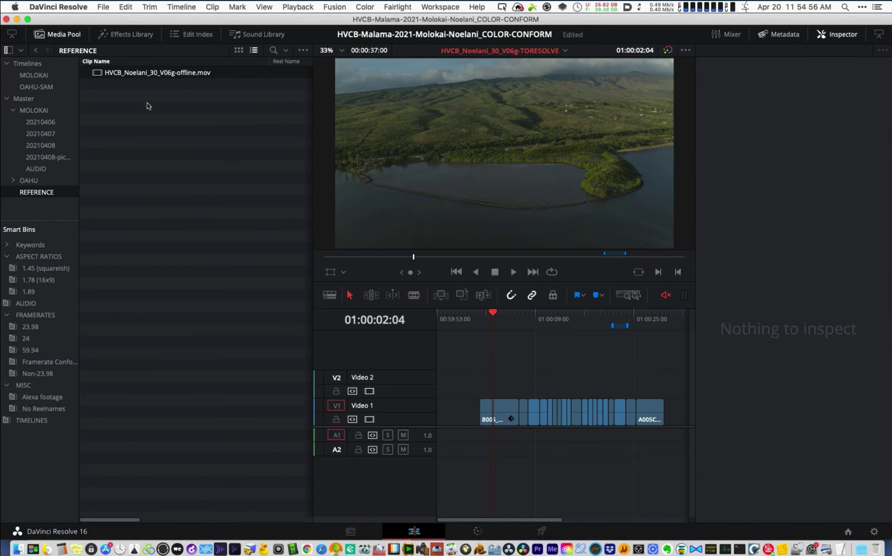
{"action": "left_click_drag", "start_coordinate": [460, 266], "coordinate": [436, 373]}
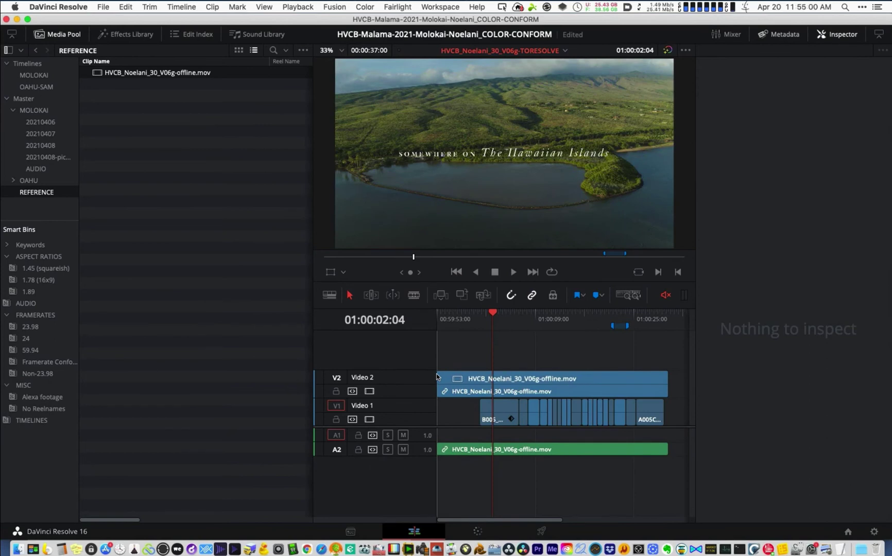
- Set the reference clip's composite mode to Difference and return to the timeline start
{"action": "left_click", "coordinate": [493, 380]}
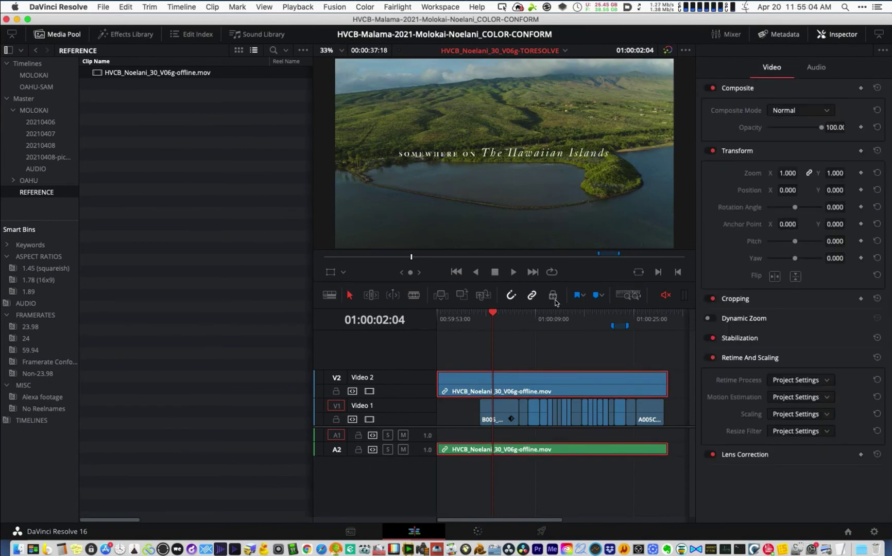
{"action": "left_click", "coordinate": [815, 109]}
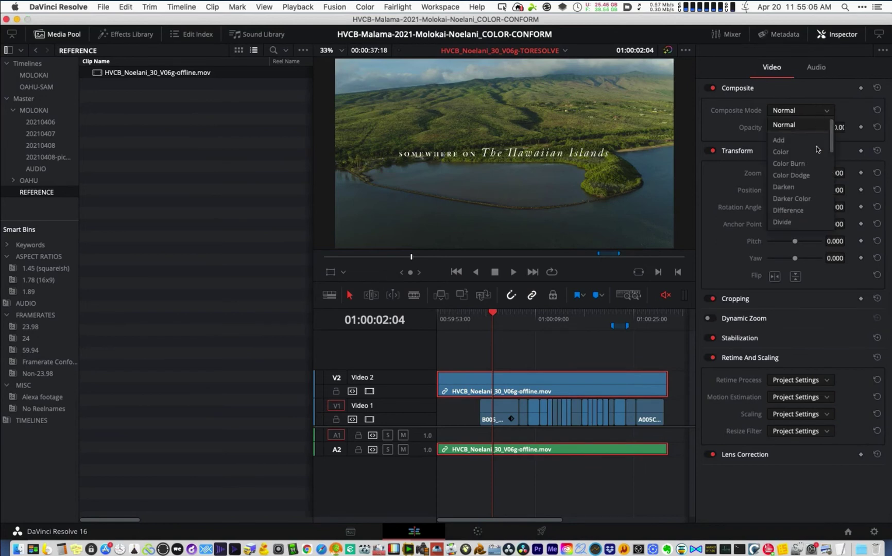
{"action": "left_click", "coordinate": [790, 212]}
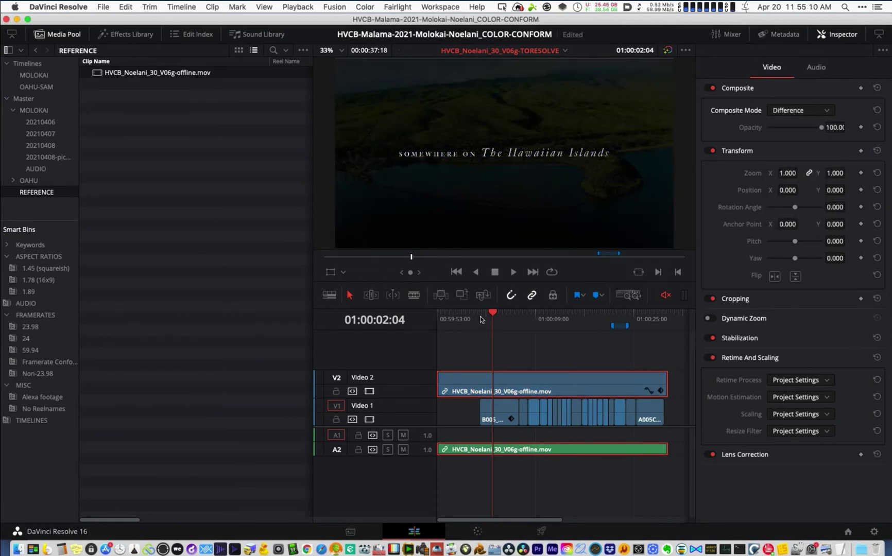
{"action": "left_click", "coordinate": [478, 319]}
- Play the Difference view and zoom in around 01:00:20:23 to check alignment
{"action": "key", "text": "space"}
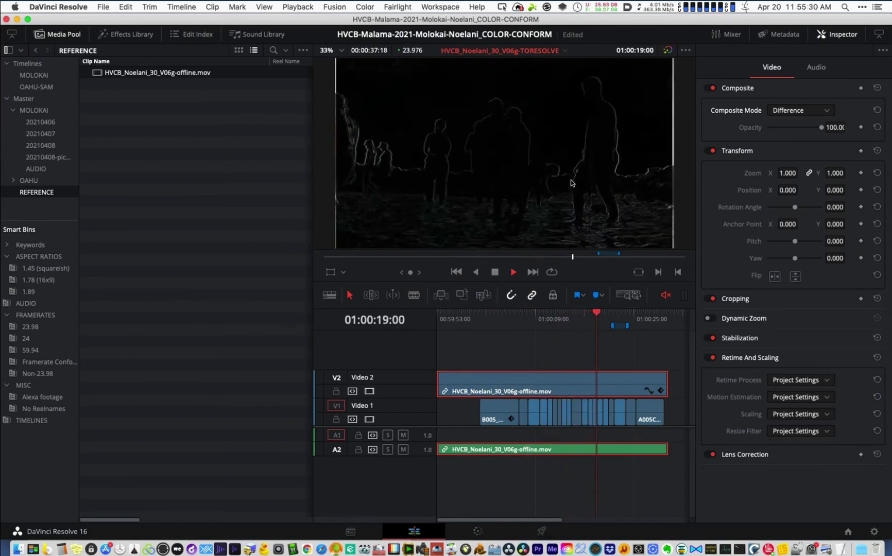
{"action": "key", "text": "space"}
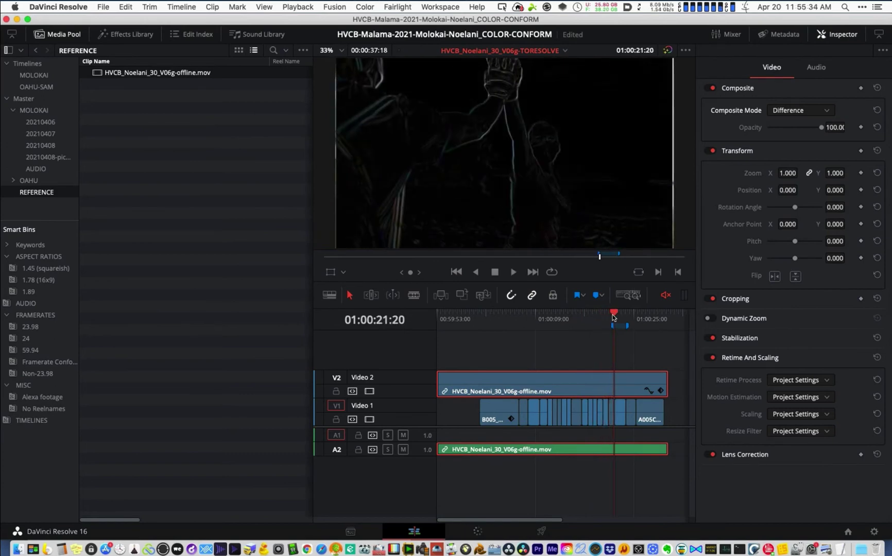
{"action": "left_click", "coordinate": [609, 318]}
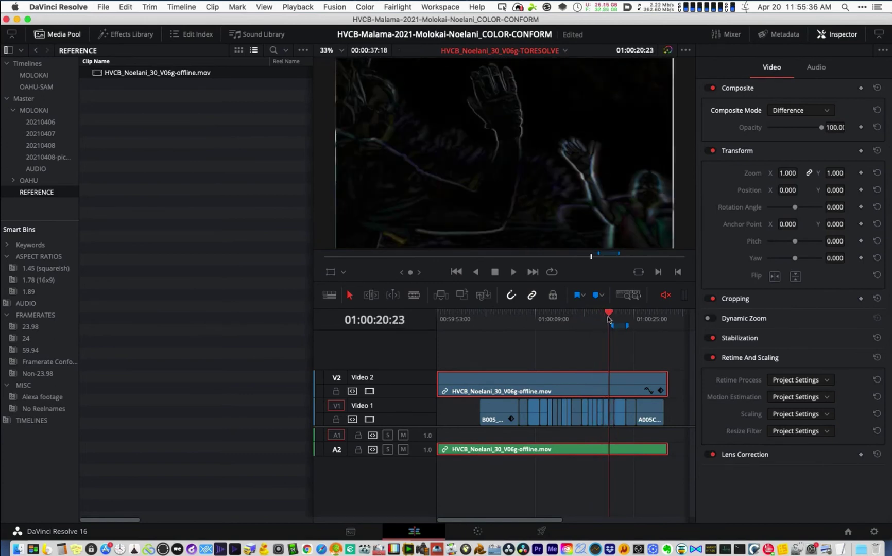
{"action": "key", "text": "space"}
{"action": "key", "text": "space"}
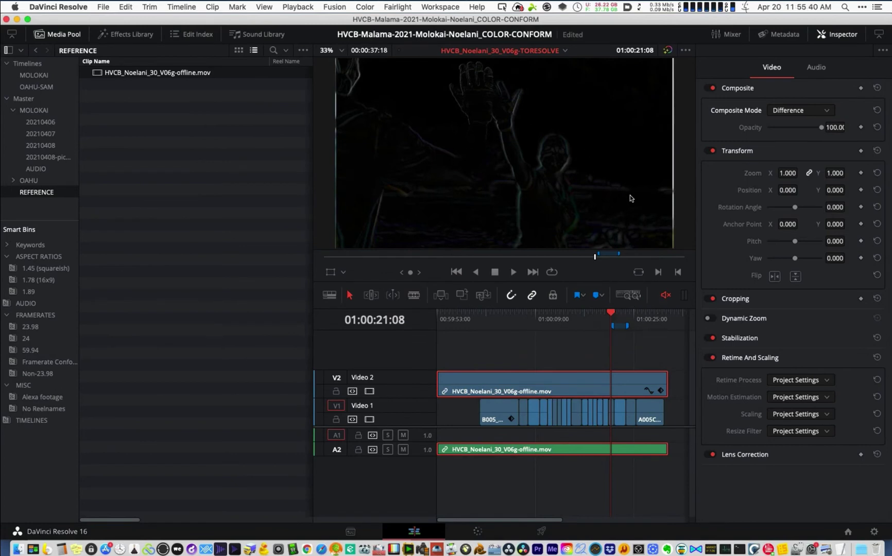
{"action": "key", "text": "super+equal"}
{"action": "key", "text": "super+equal"}
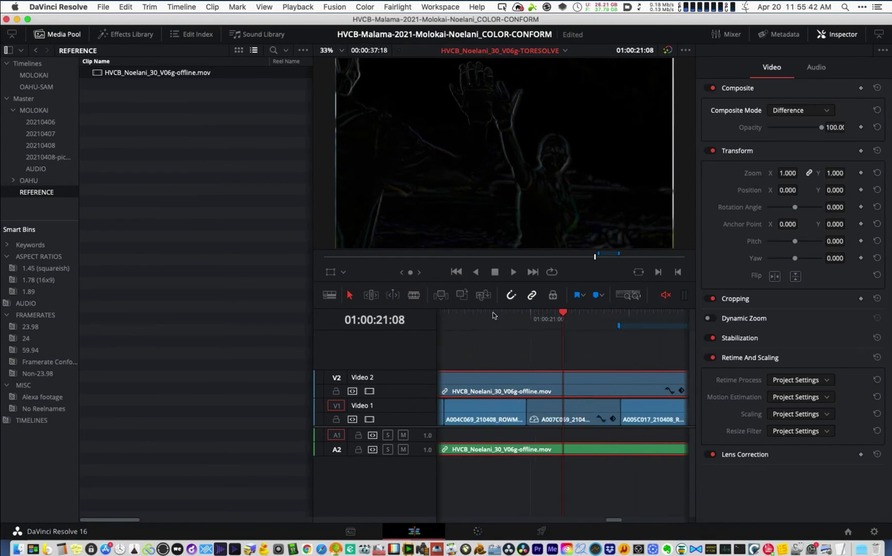
{"action": "left_click", "coordinate": [527, 320]}
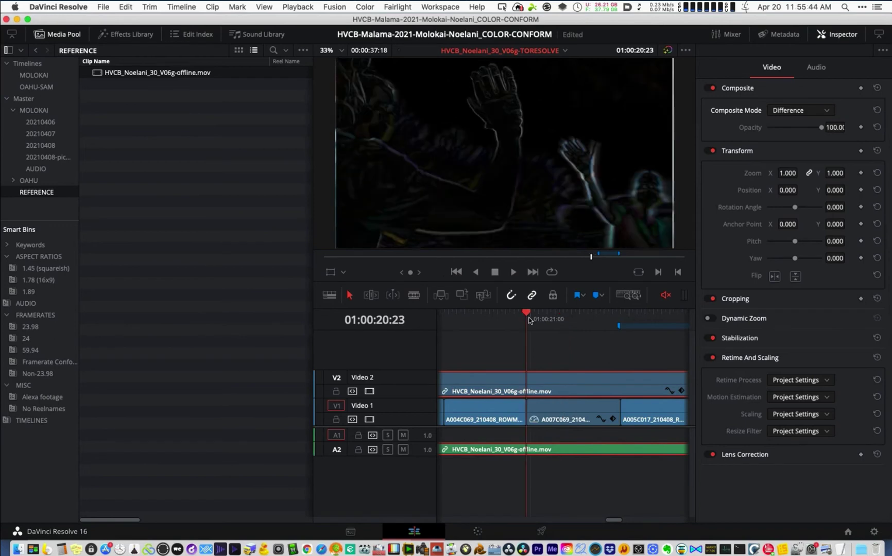
- Compare by switching the offline clip to Normal, toggling it off and on, then back to Difference
{"action": "left_click", "coordinate": [790, 115]}
{"action": "left_click", "coordinate": [789, 125]}
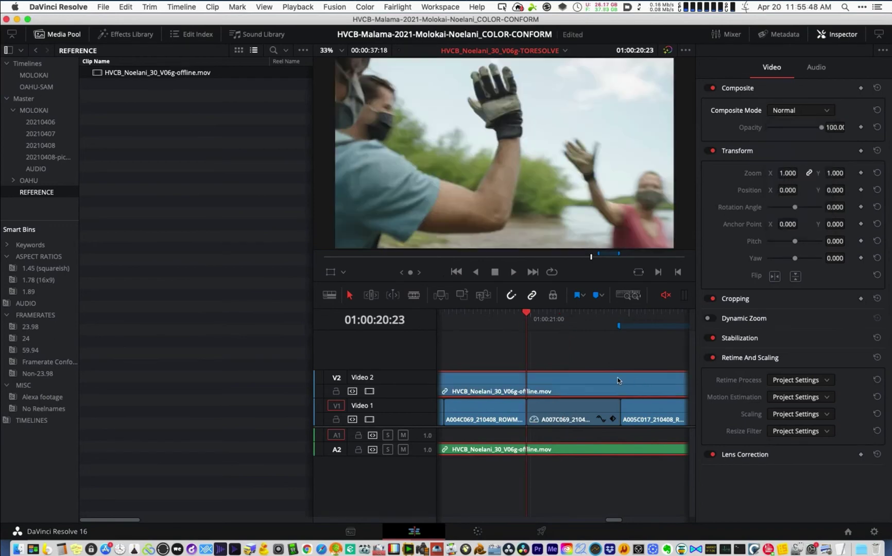
{"action": "key", "text": "d"}
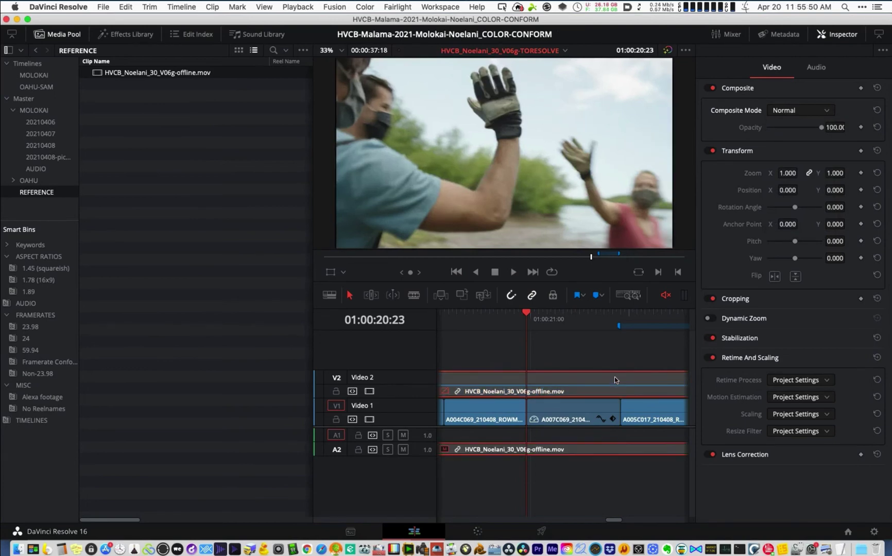
{"action": "key", "text": "d"}
{"action": "key", "text": "d"}
{"action": "key", "text": "d"}
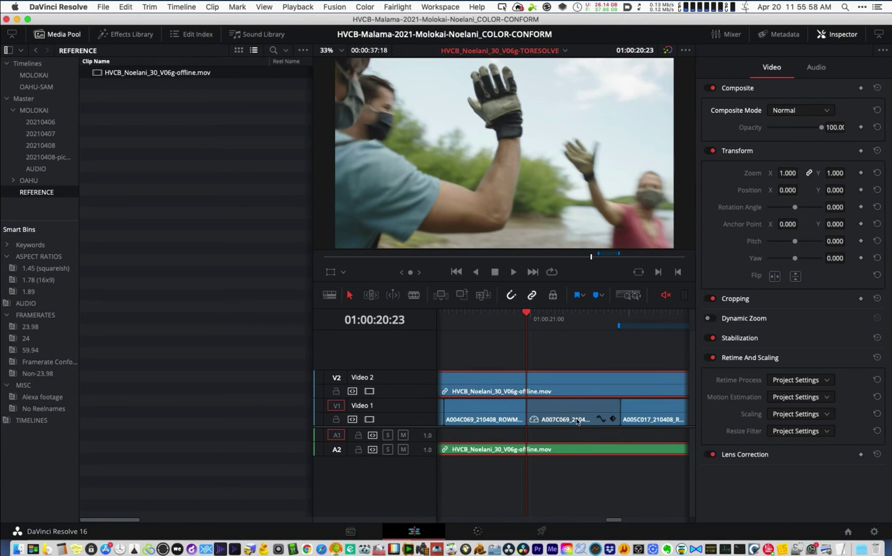
{"action": "left_click", "coordinate": [539, 423]}
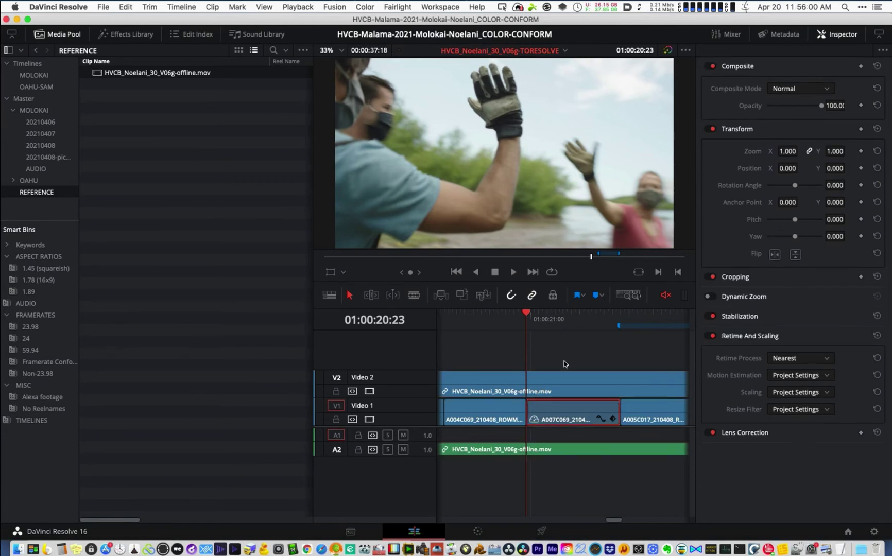
{"action": "left_click", "coordinate": [566, 380]}
{"action": "left_click", "coordinate": [794, 110]}
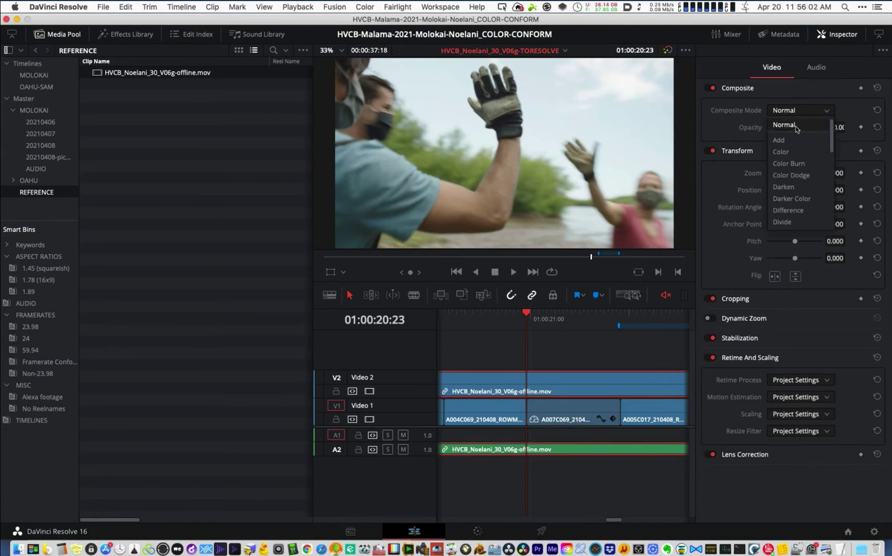
{"action": "left_click", "coordinate": [799, 210]}
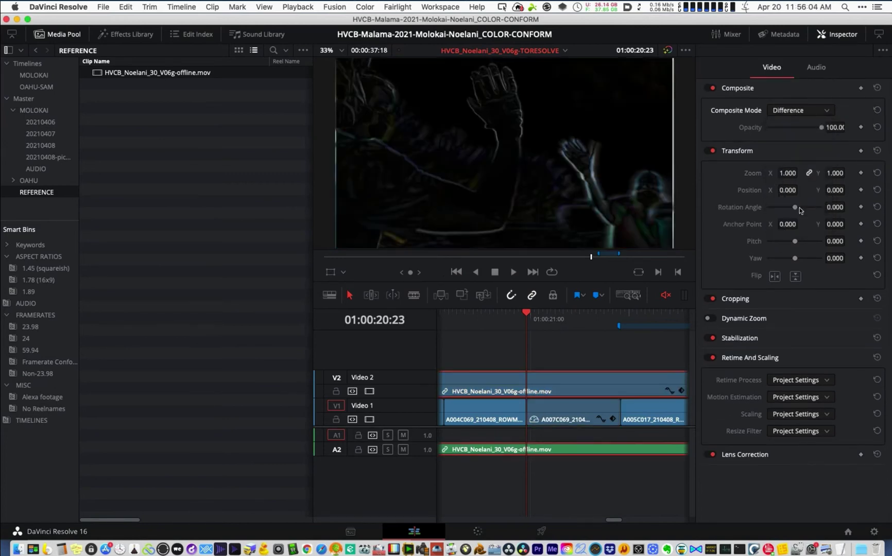
- Scrub around 01:00:21, play through to confirm the match, then delete the offline clip and audio
{"action": "scroll", "coordinate": [532, 341], "scroll_direction": "left", "scroll_amount": 2}
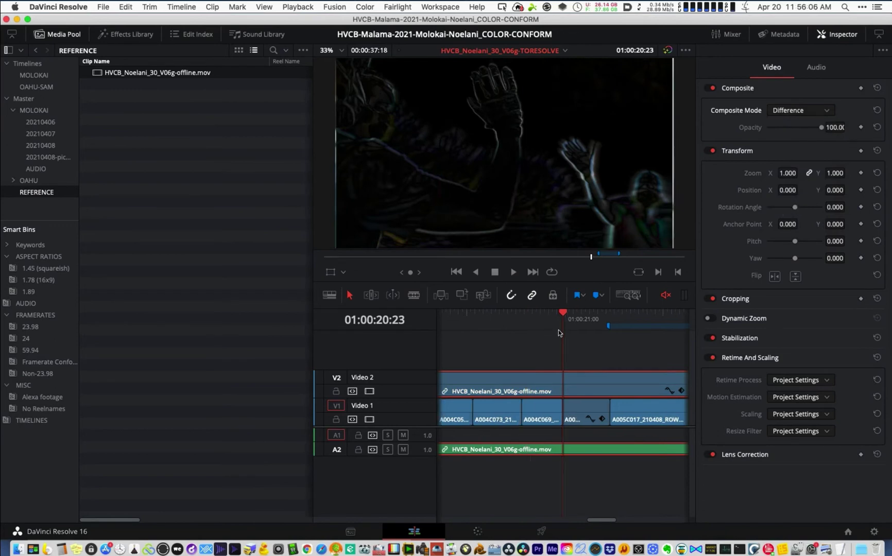
{"action": "key", "text": "super+minus"}
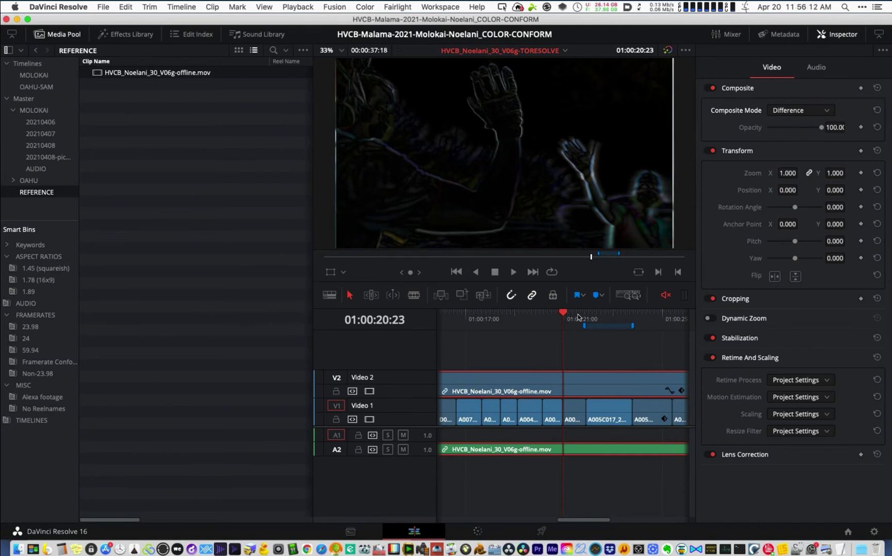
{"action": "left_click", "coordinate": [577, 314]}
{"action": "scroll", "coordinate": [581, 317], "scroll_direction": "right", "scroll_amount": 2}
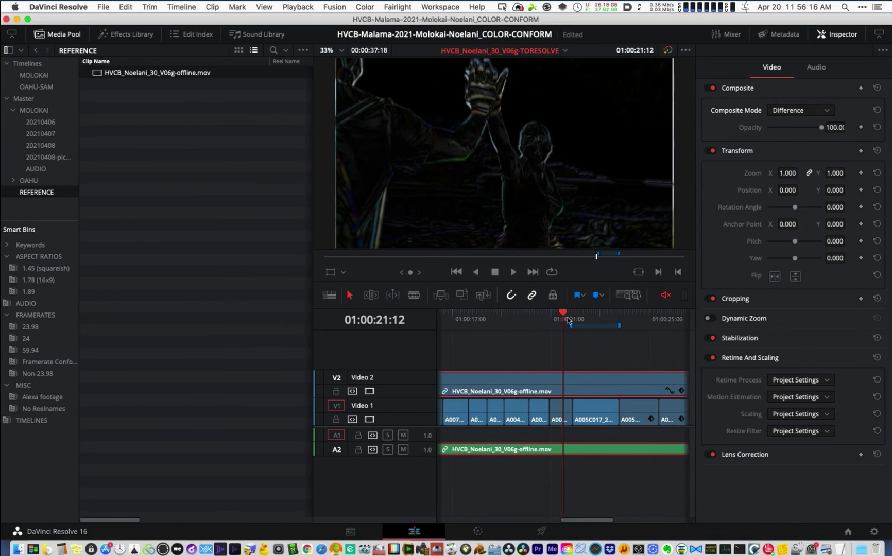
{"action": "left_click", "coordinate": [571, 317]}
{"action": "left_click", "coordinate": [552, 318]}
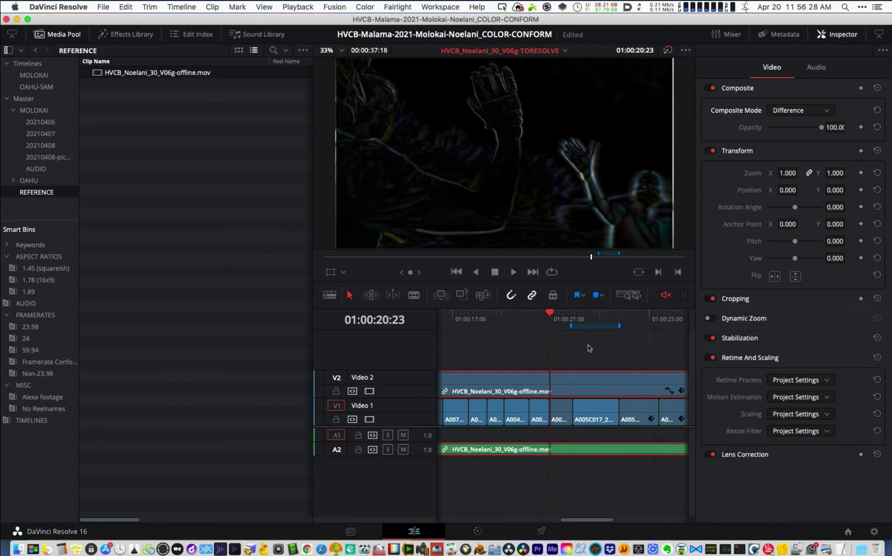
{"action": "left_click", "coordinate": [561, 340]}
{"action": "key", "text": "space"}
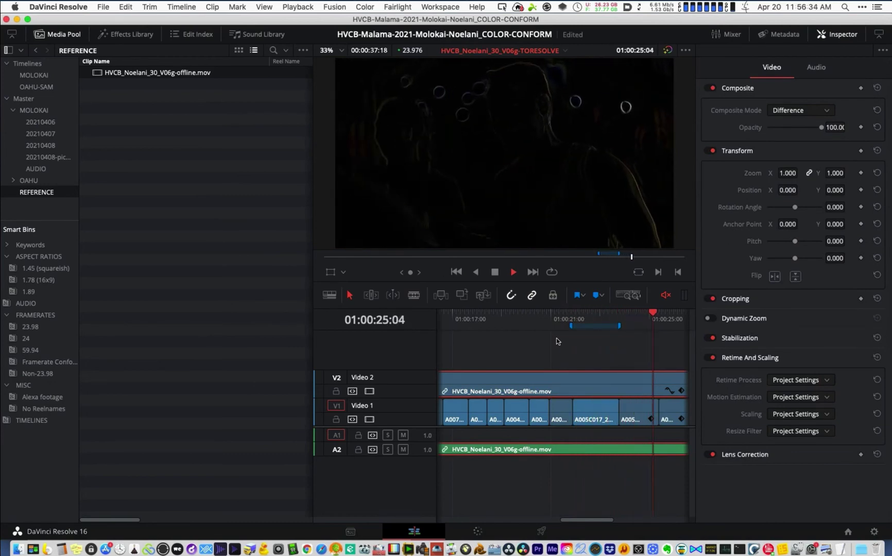
{"action": "key", "text": "super+minus"}
{"action": "key", "text": "super+minus"}
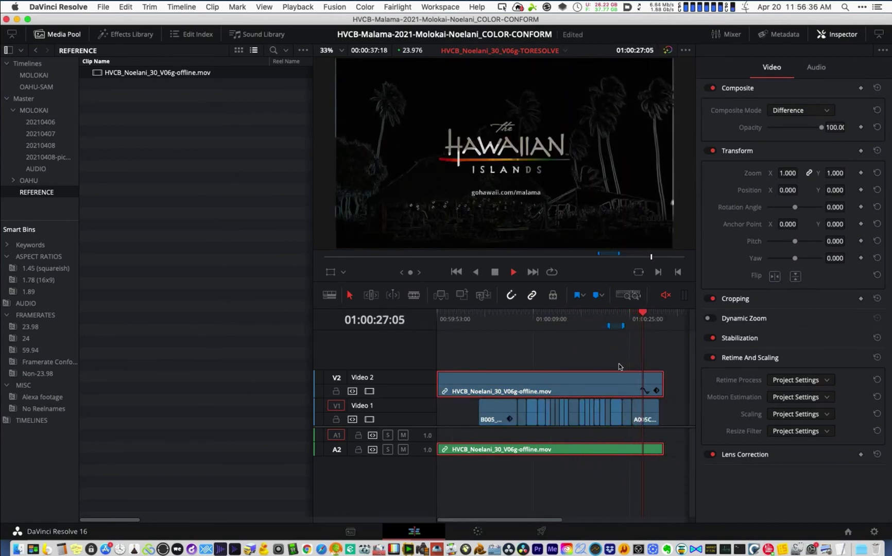
{"action": "key", "text": "space"}
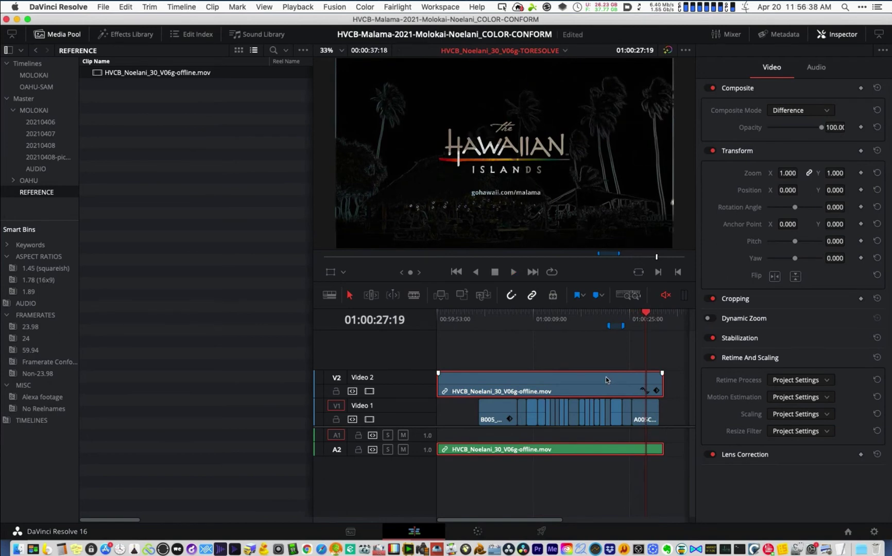
{"action": "key", "text": "BackSpace"}
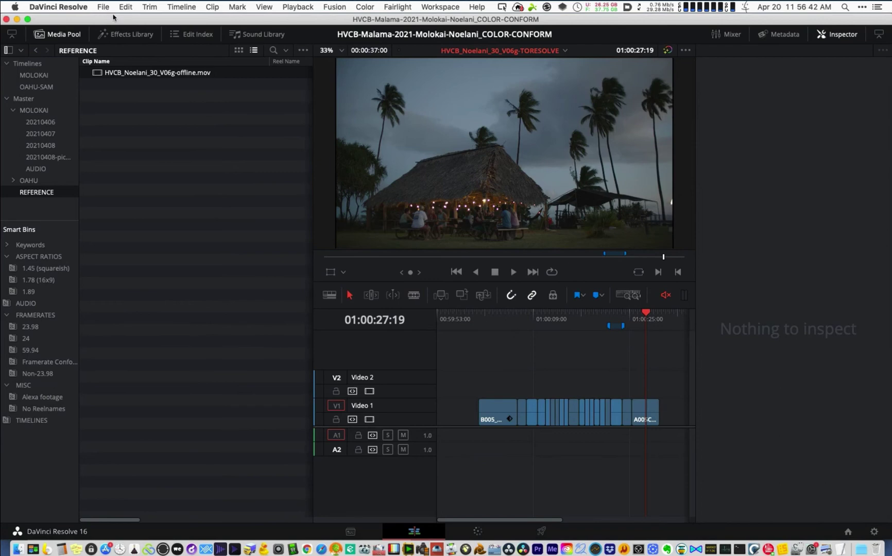
{"action": "left_click", "coordinate": [848, 534]}
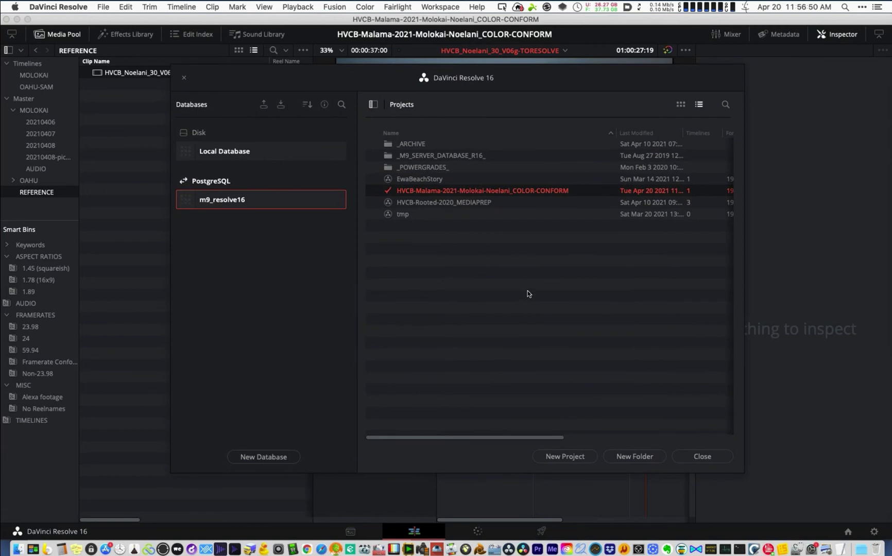
{"action": "right_click", "coordinate": [469, 285]}
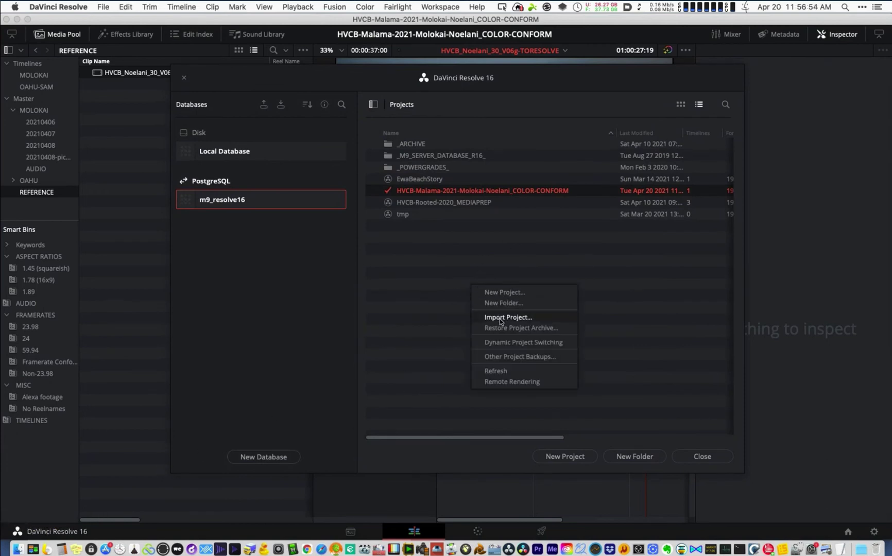
{"action": "left_click", "coordinate": [500, 318]}
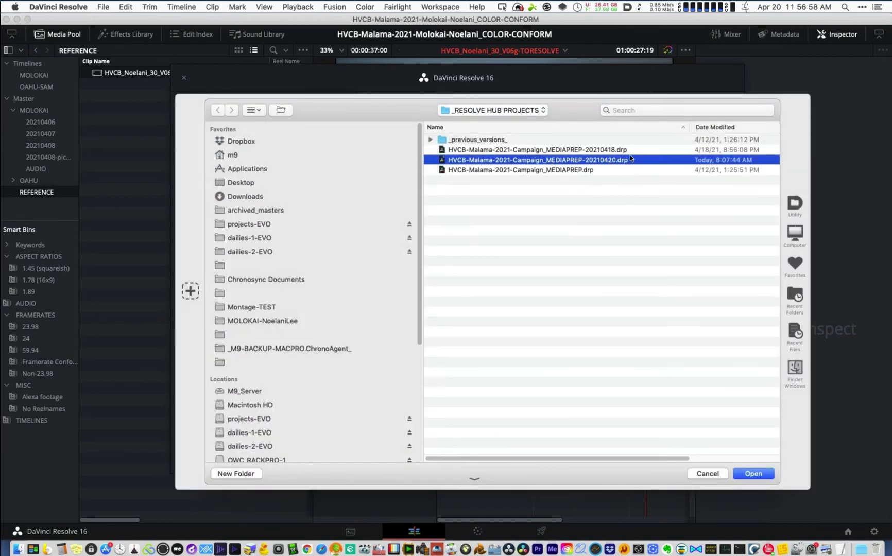
{"action": "left_click", "coordinate": [597, 150]}
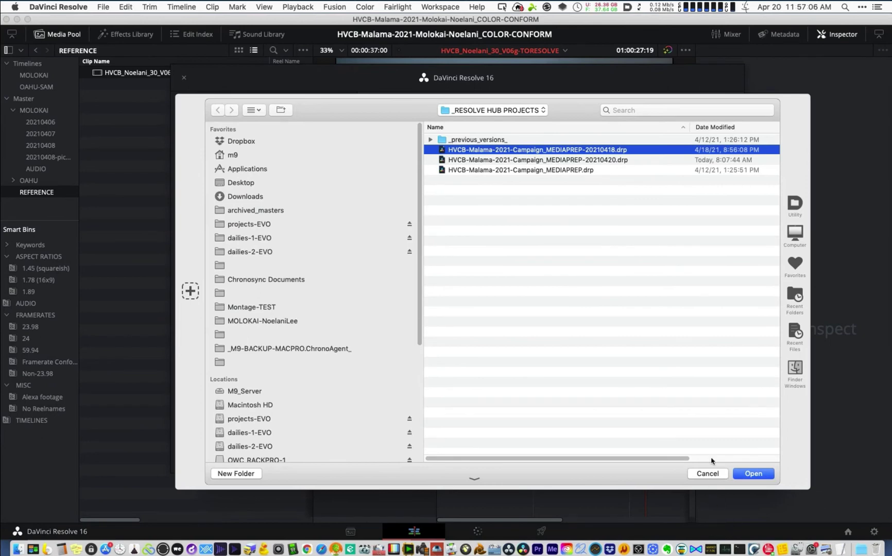
{"action": "left_click", "coordinate": [708, 474]}
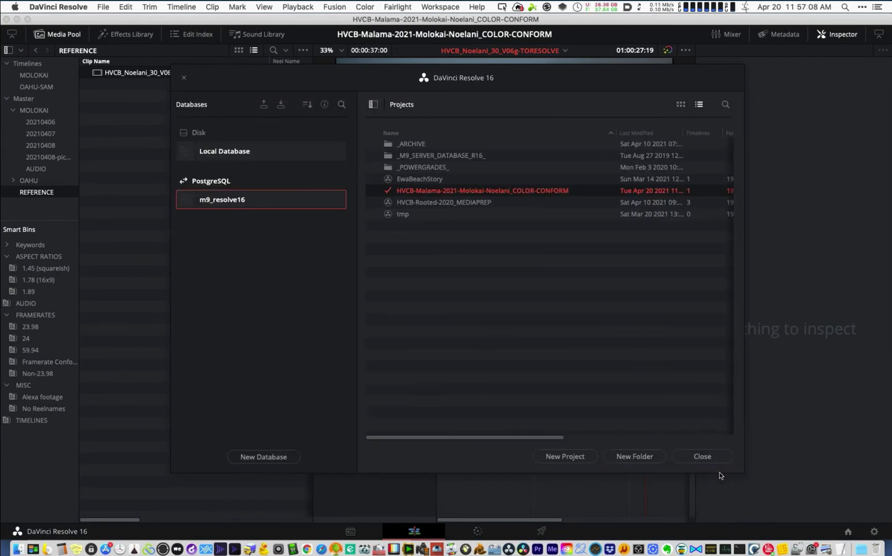
{"action": "right_click", "coordinate": [502, 191]}
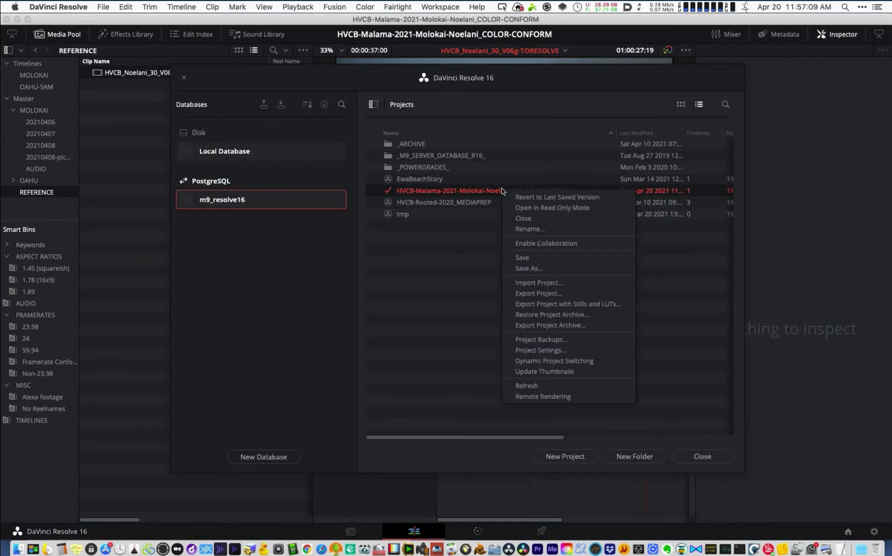
{"action": "left_click", "coordinate": [472, 257]}
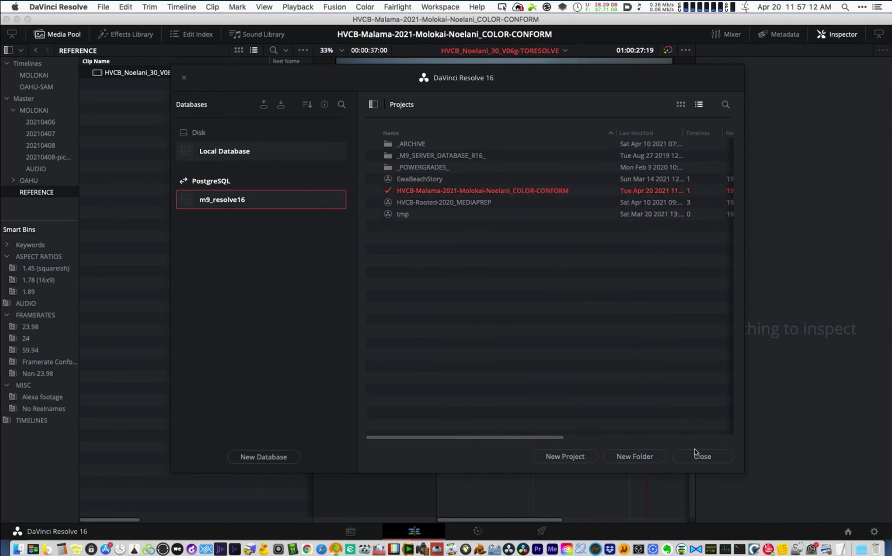
{"action": "left_click", "coordinate": [698, 456]}
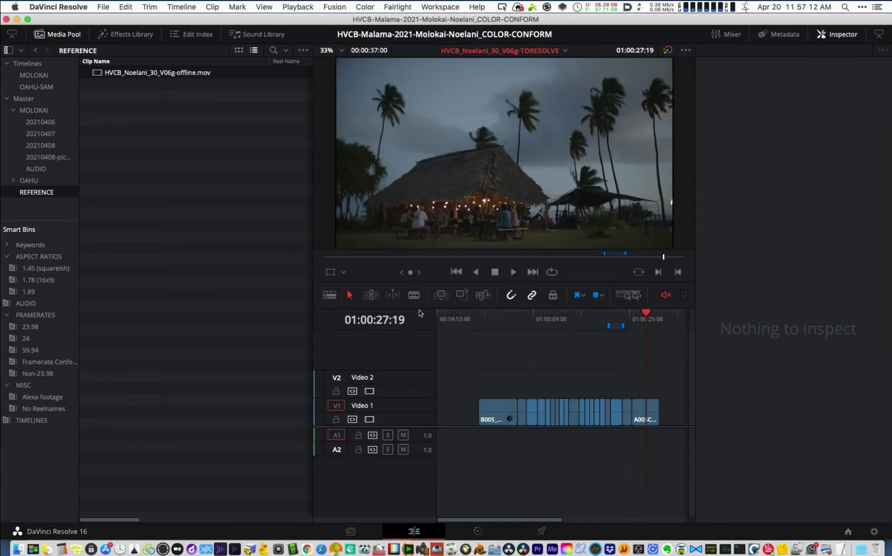
{"action": "left_click", "coordinate": [103, 7]}
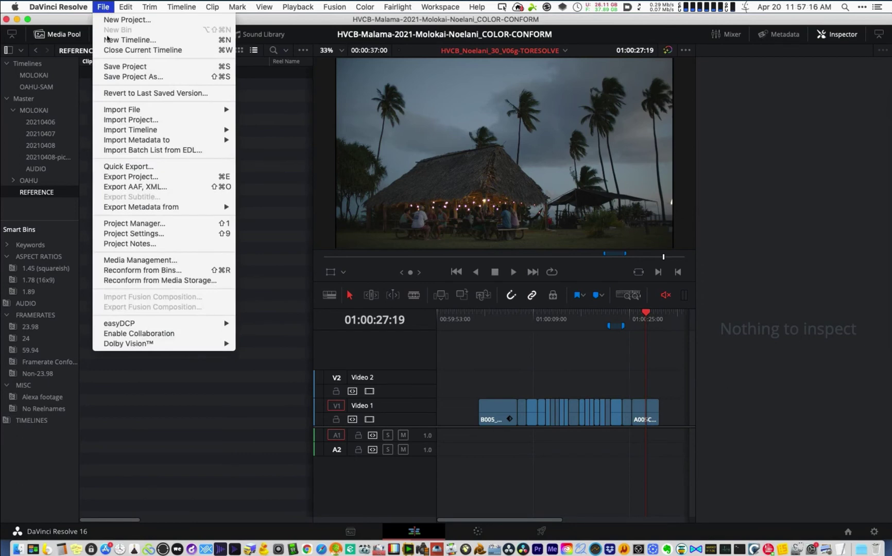
{"action": "left_click", "coordinate": [184, 178]}
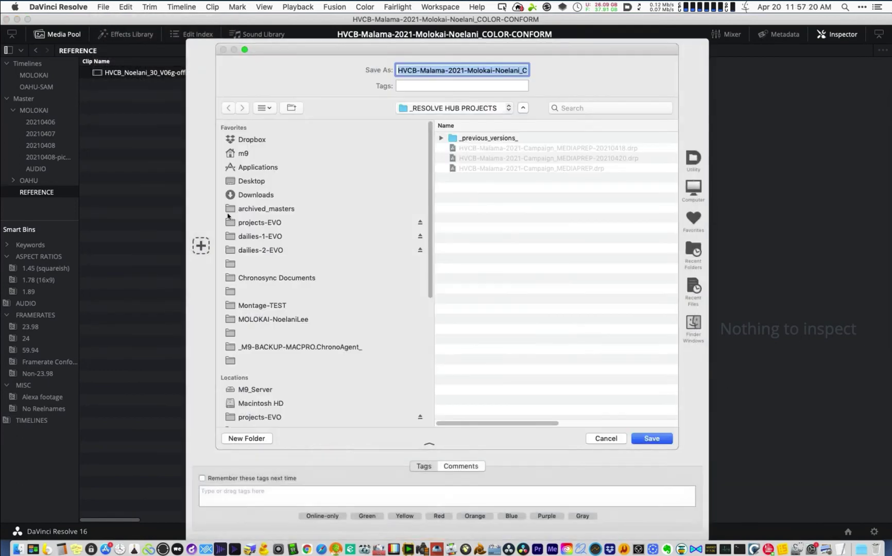
{"action": "left_click", "coordinate": [495, 109]}
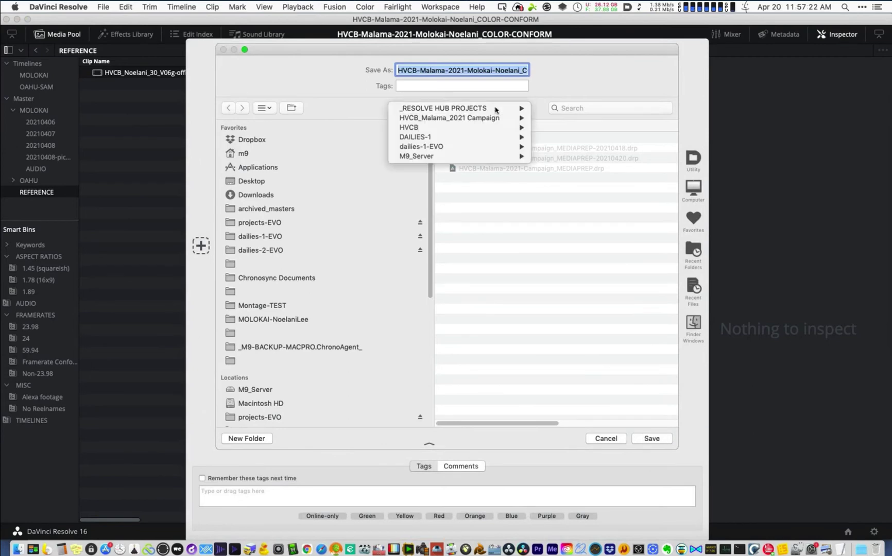
{"action": "mouse_move", "coordinate": [495, 108]}
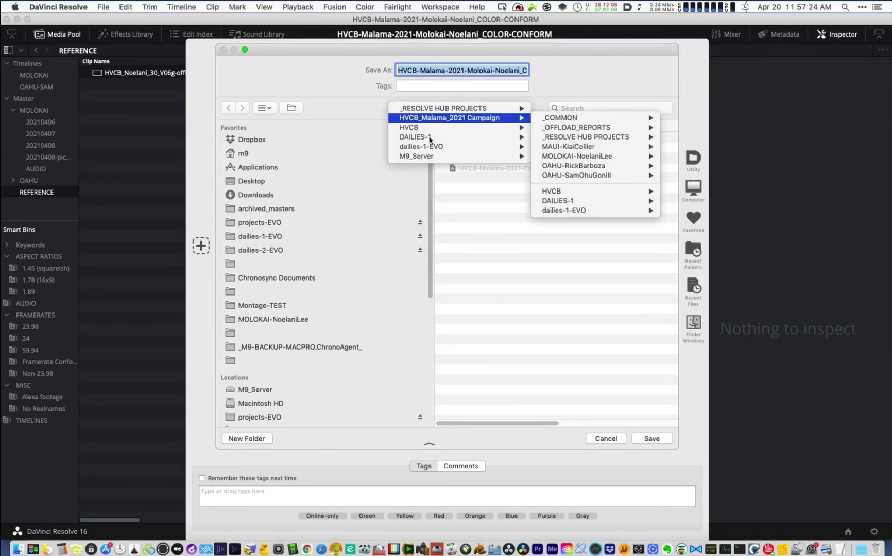
{"action": "left_click", "coordinate": [448, 118]}
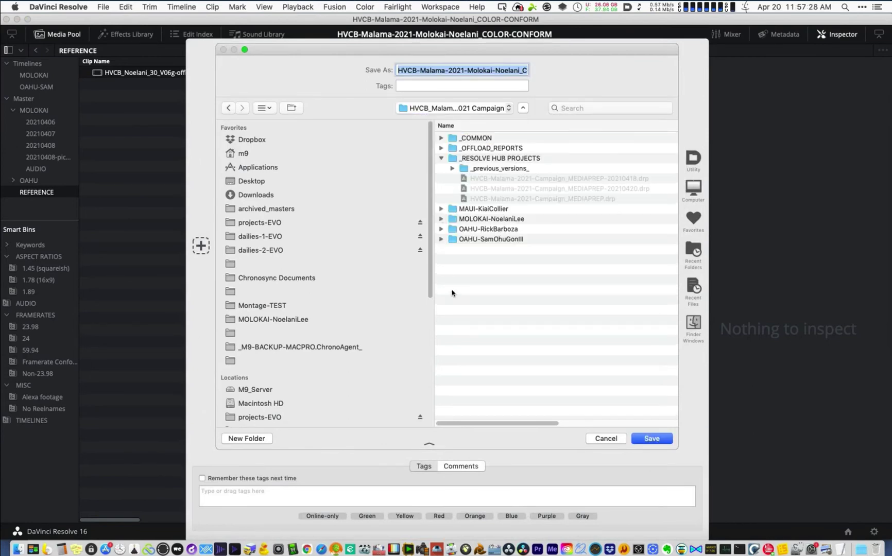
{"action": "left_click", "coordinate": [441, 220]}
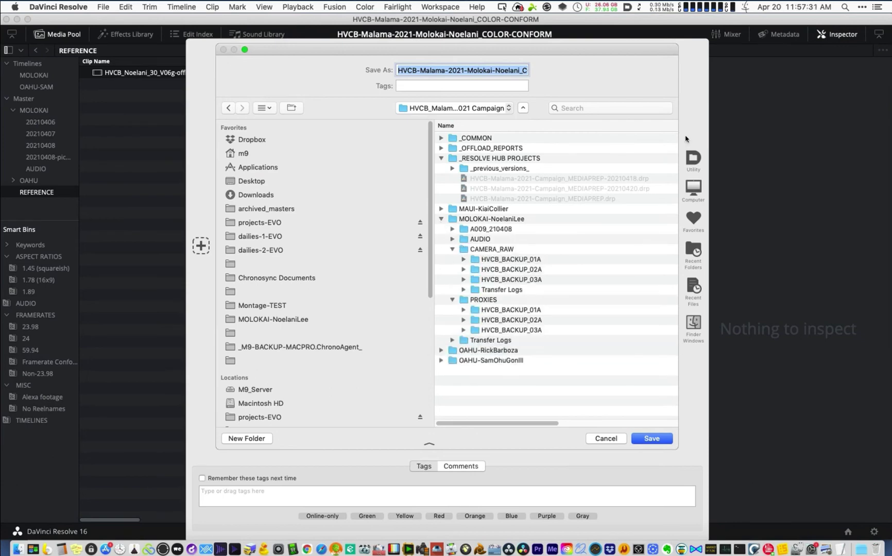
{"action": "left_click", "coordinate": [263, 223]}
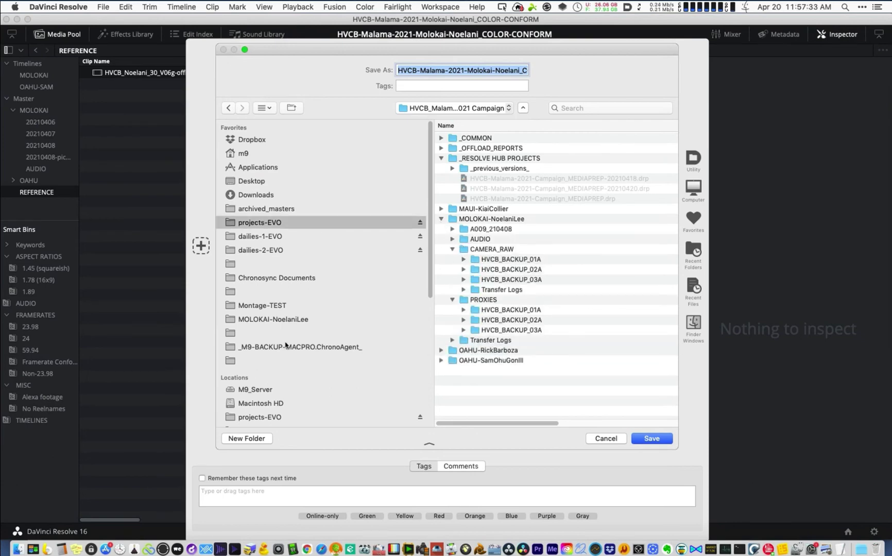
{"action": "left_click", "coordinate": [284, 320]}
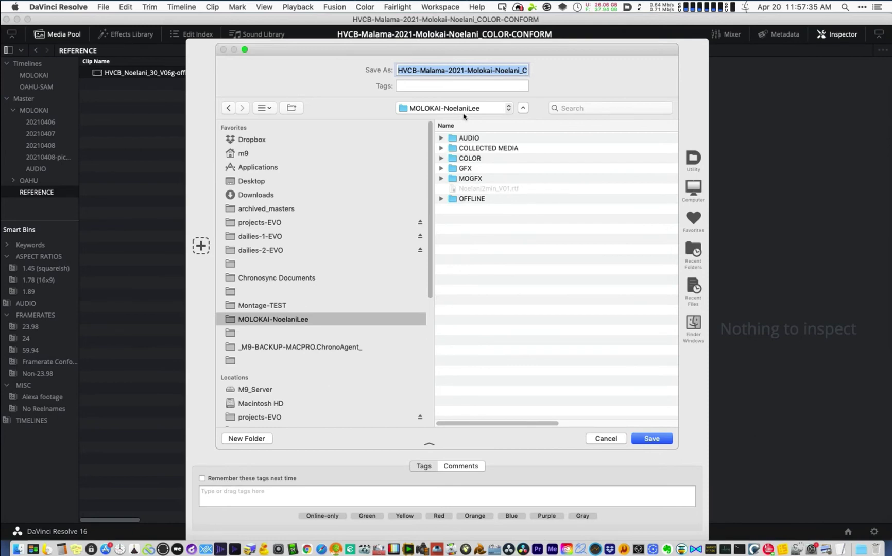
- Save the COLOR-CONFORM project file into COLOR > resolve_projects
{"action": "left_click", "coordinate": [437, 108]}
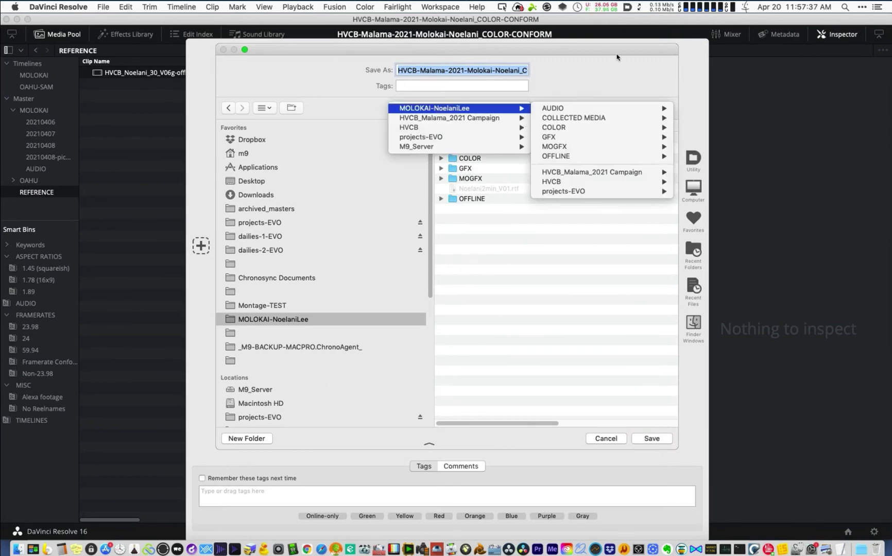
{"action": "left_click", "coordinate": [590, 73]}
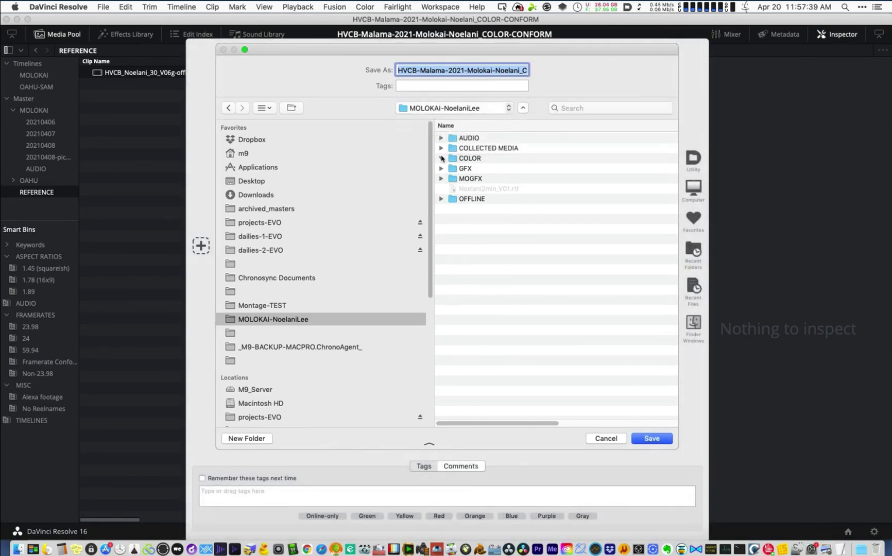
{"action": "left_click", "coordinate": [442, 159]}
{"action": "left_click", "coordinate": [492, 229]}
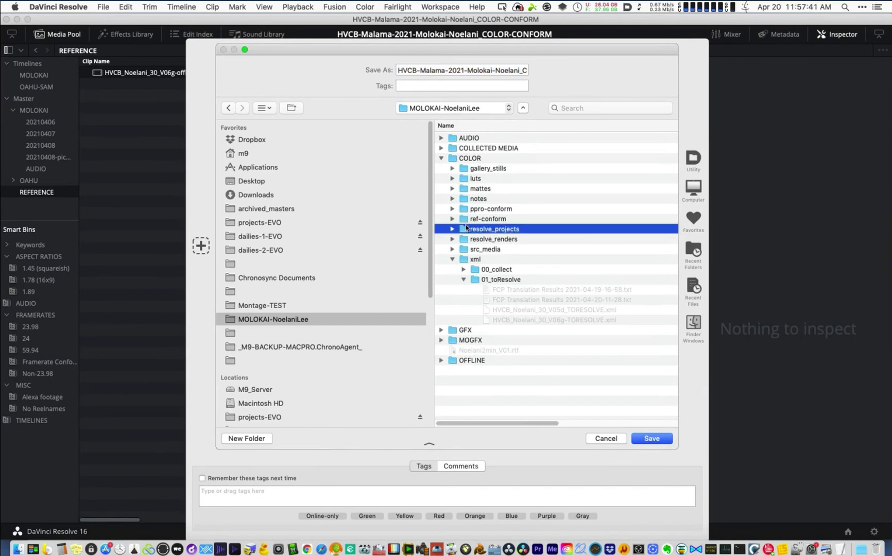
{"action": "double_click", "coordinate": [465, 229]}
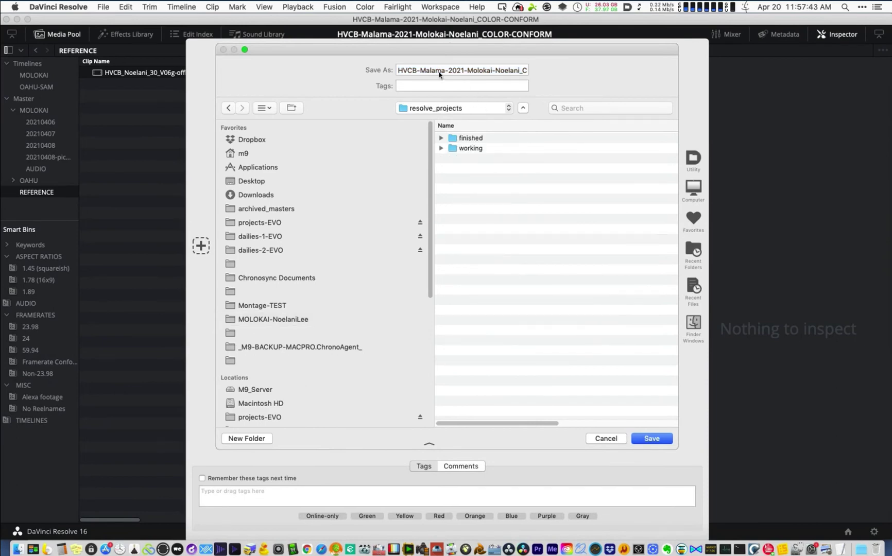
{"action": "left_click", "coordinate": [654, 439]}
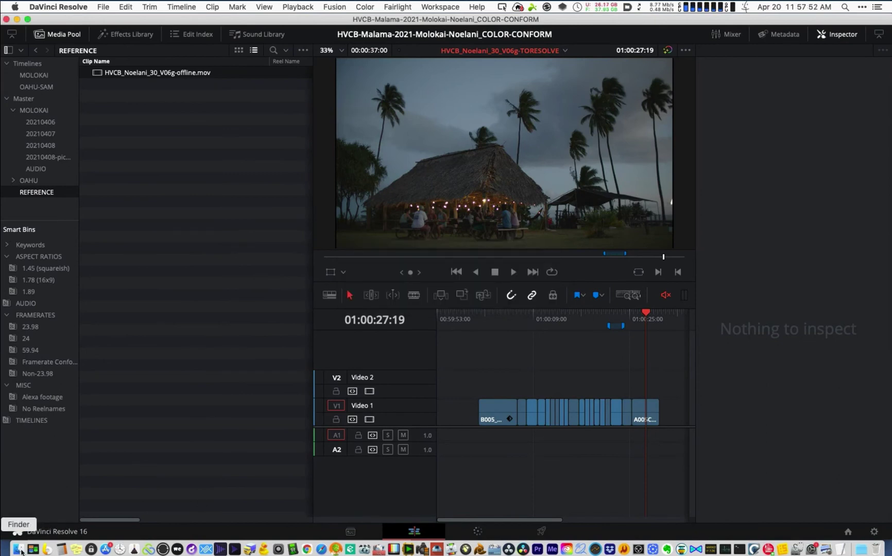
{"action": "left_click", "coordinate": [18, 549]}
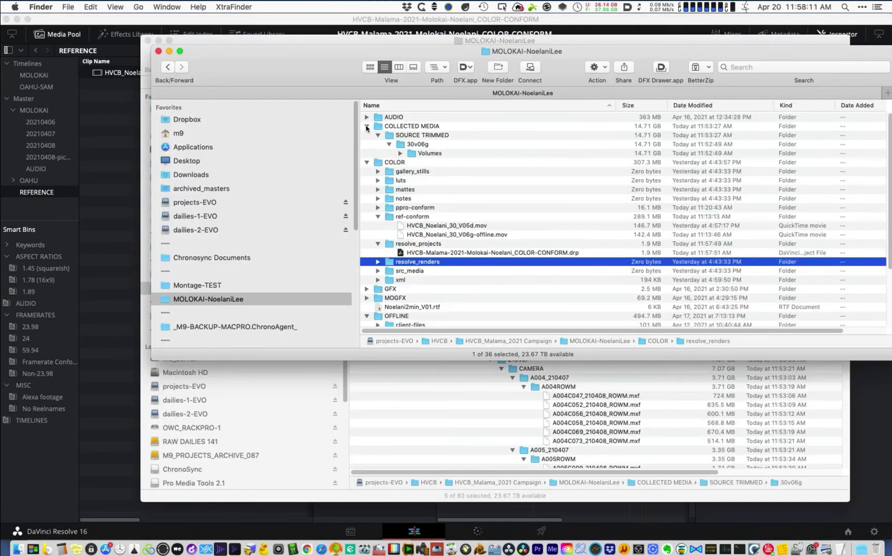
{"action": "left_click", "coordinate": [366, 127]}
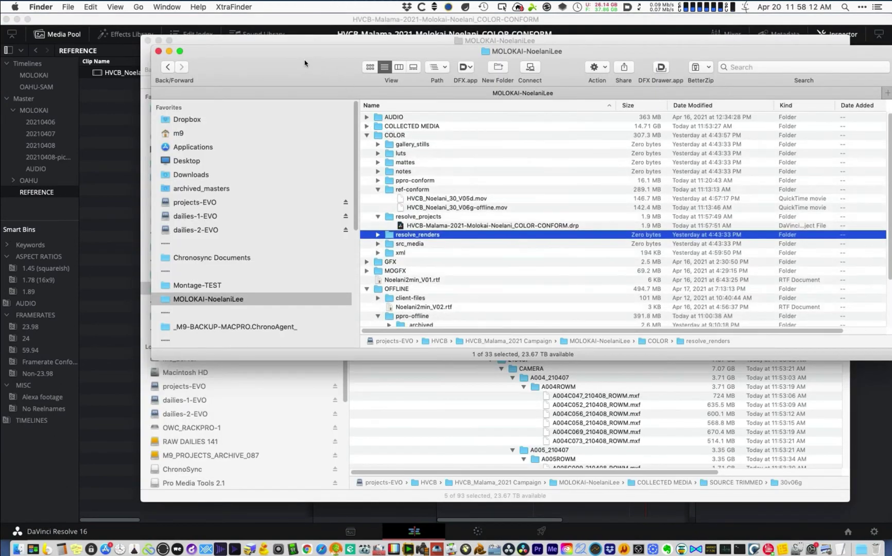
{"action": "left_click_drag", "start_coordinate": [342, 75], "coordinate": [247, 59]}
{"action": "left_click_drag", "start_coordinate": [796, 340], "coordinate": [864, 506]}
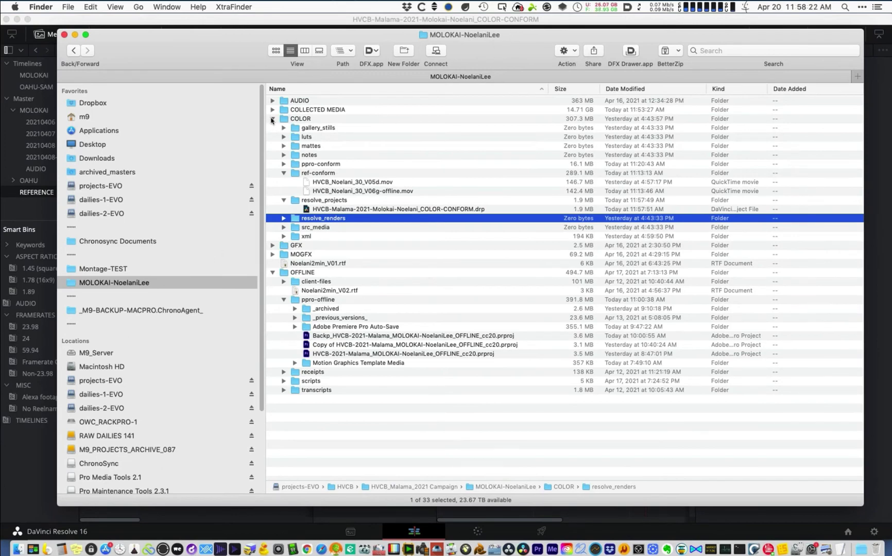
{"action": "left_click", "coordinate": [272, 119]}
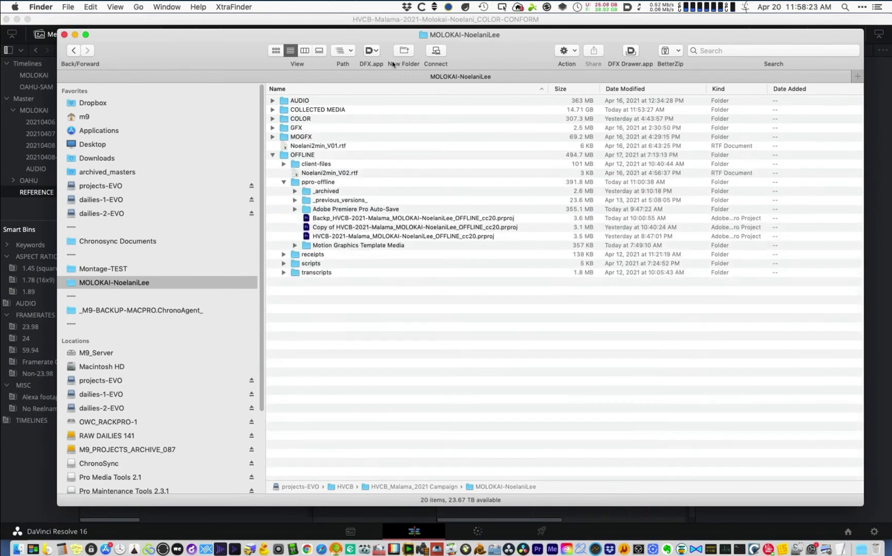
{"action": "left_click", "coordinate": [340, 70]}
{"action": "left_click", "coordinate": [340, 72]}
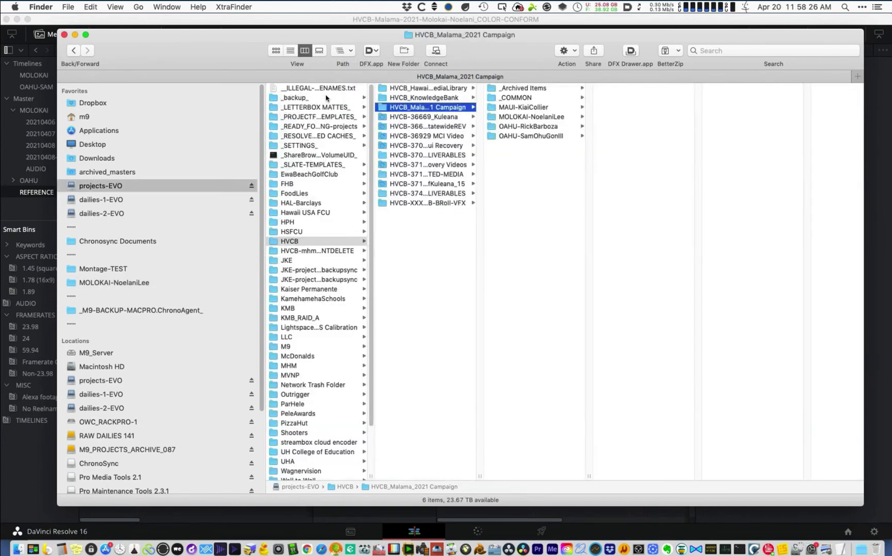
{"action": "left_click", "coordinate": [534, 117]}
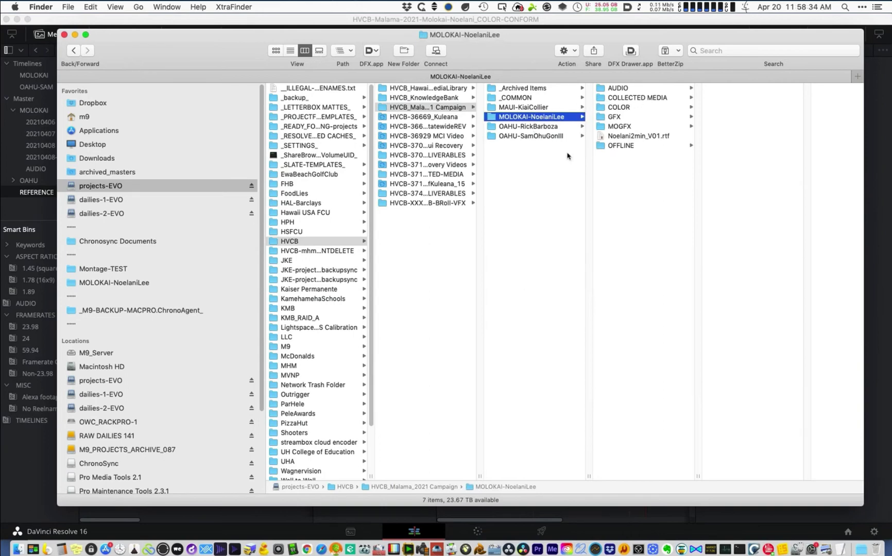
{"action": "left_click", "coordinate": [549, 117]}
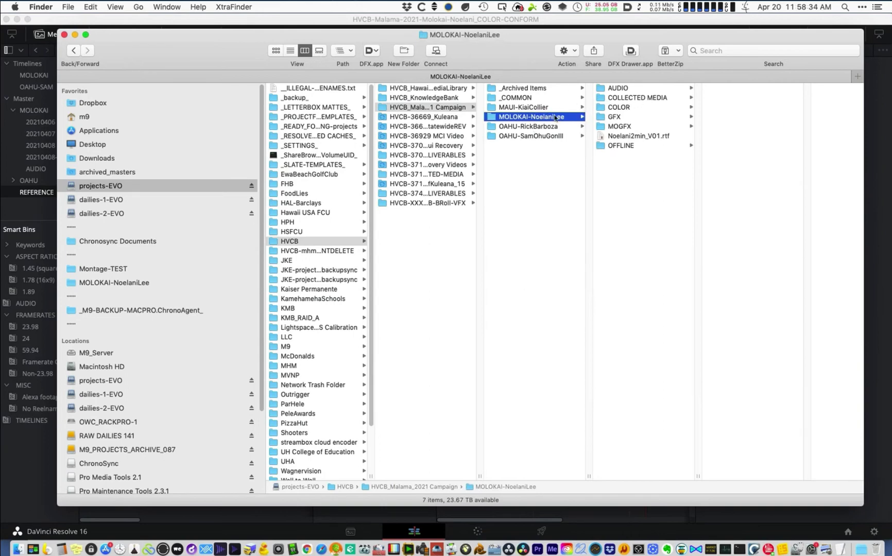
{"action": "left_click", "coordinate": [287, 51]}
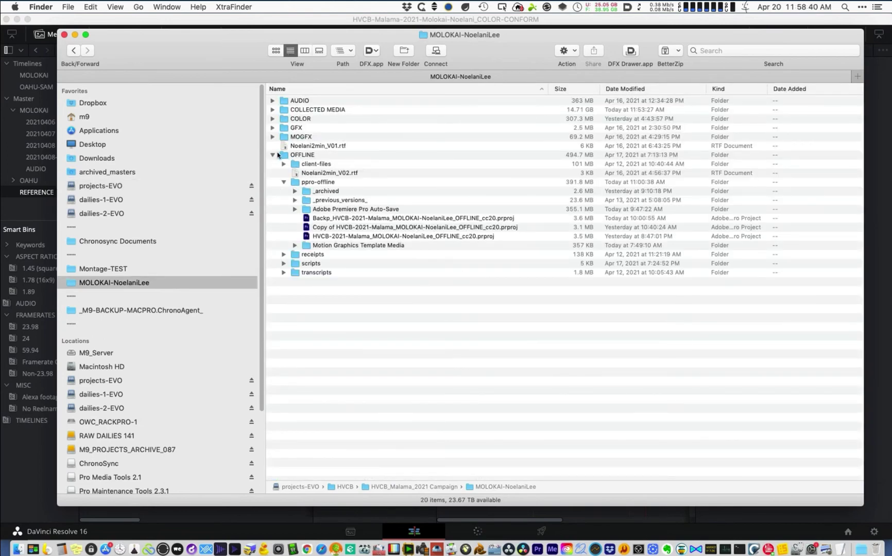
{"action": "left_click", "coordinate": [271, 156]}
- Check the combined size of all project items and inspect COLLECTED MEDIA's nested contents
{"action": "key", "text": "super+a"}
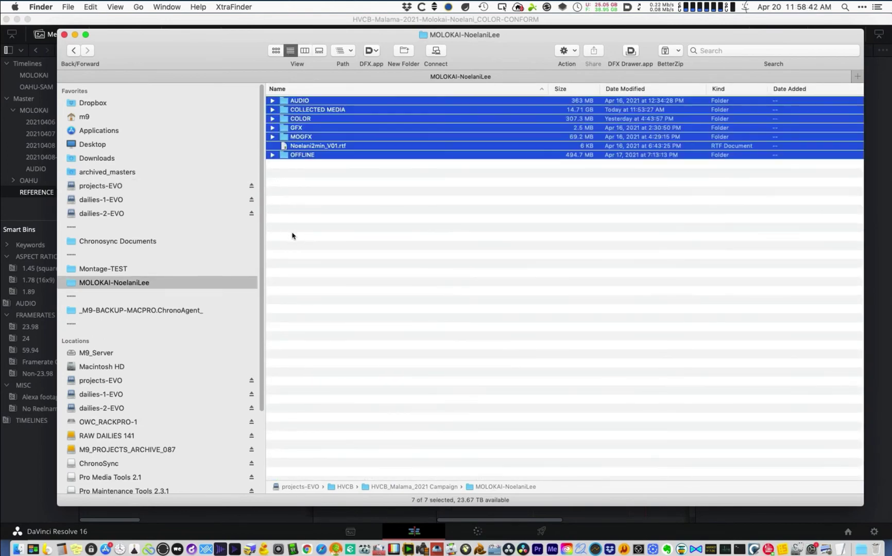
{"action": "key", "text": "ctrl+super+i"}
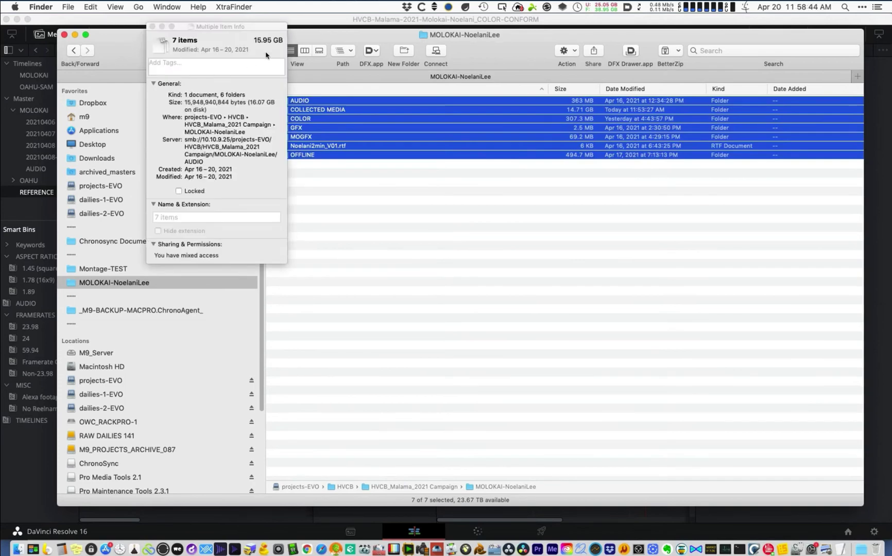
{"action": "left_click", "coordinate": [152, 26]}
{"action": "left_click", "coordinate": [367, 206]}
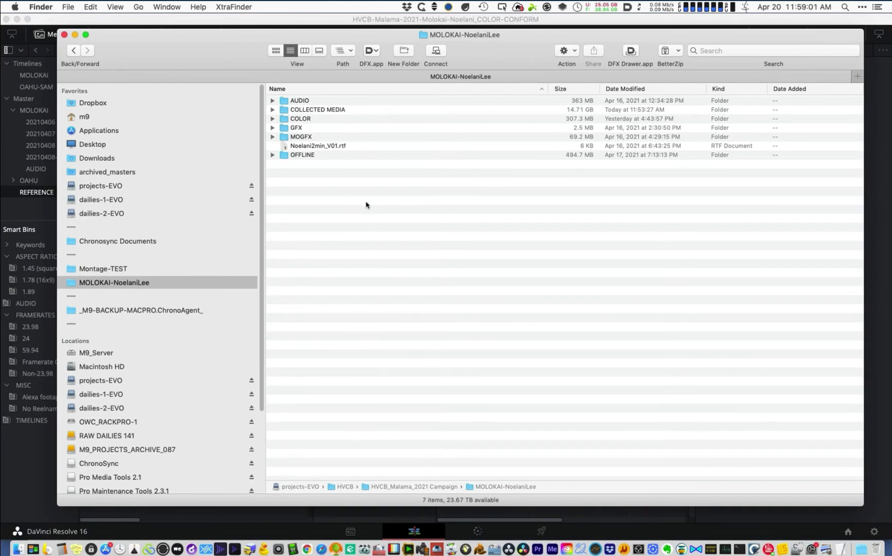
{"action": "left_click", "coordinate": [273, 109]}
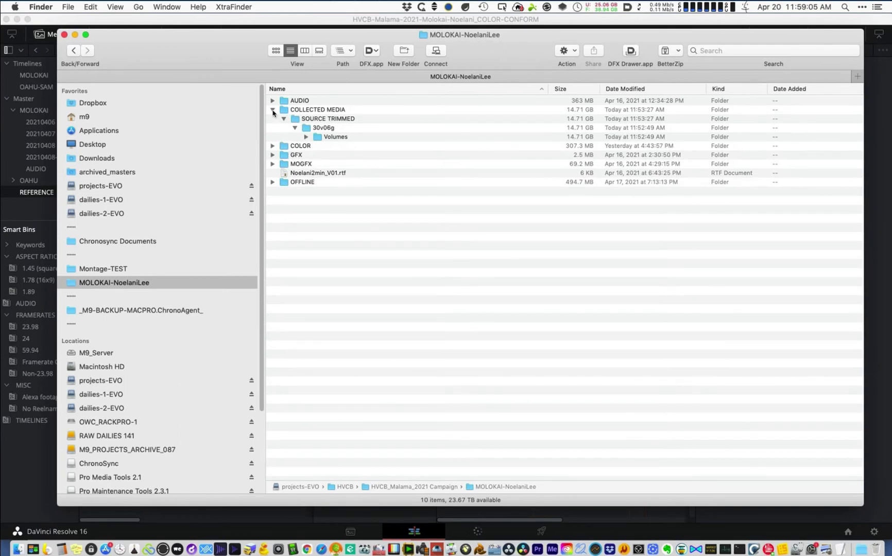
{"action": "left_click", "coordinate": [272, 110]}
{"action": "left_click", "coordinate": [325, 113]}
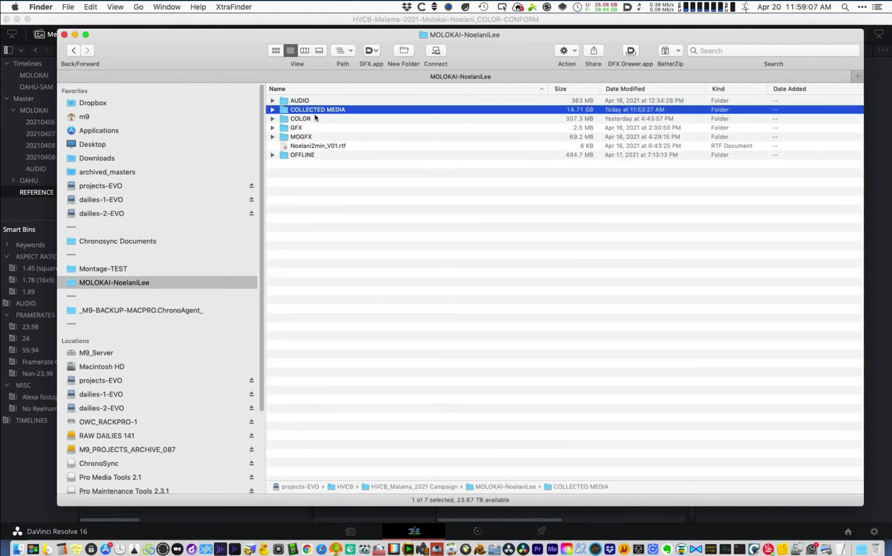
{"action": "left_click", "coordinate": [272, 110]}
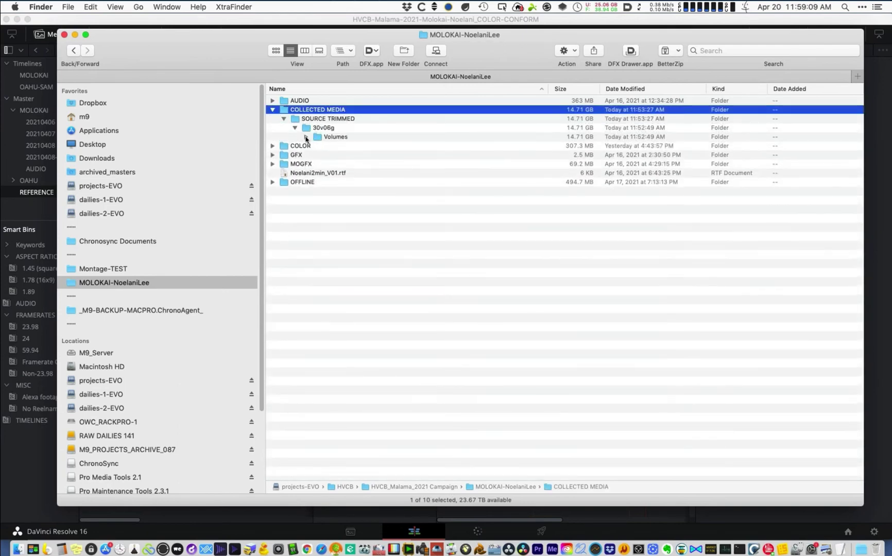
{"action": "left_click", "coordinate": [306, 137], "text": "alt"}
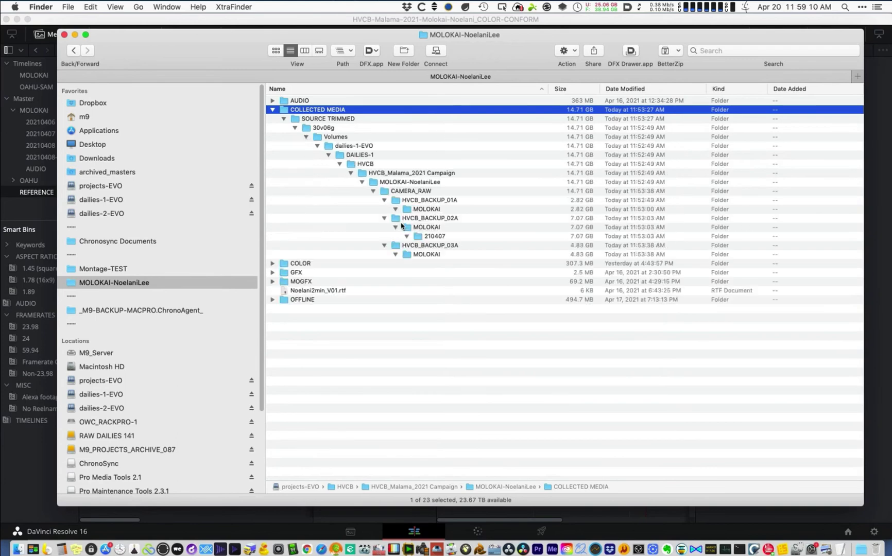
{"action": "left_click", "coordinate": [272, 109]}
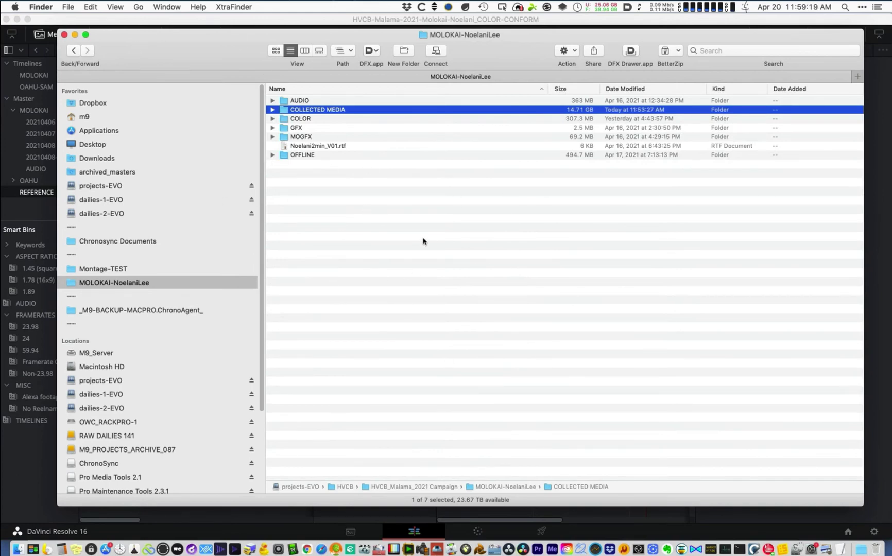
- Expand COLOR and select the exported COLOR-CONFORM .drp file, then return to Resolve
{"action": "left_click", "coordinate": [272, 119]}
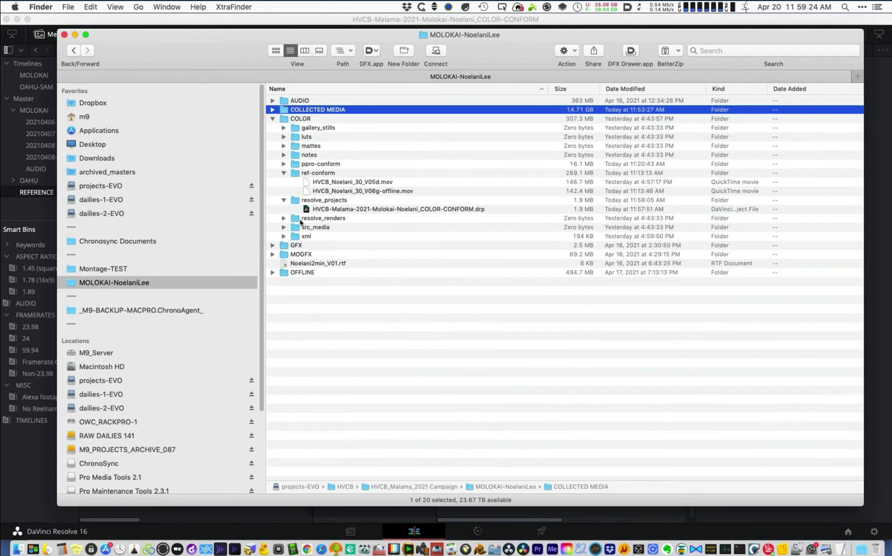
{"action": "left_click", "coordinate": [283, 218]}
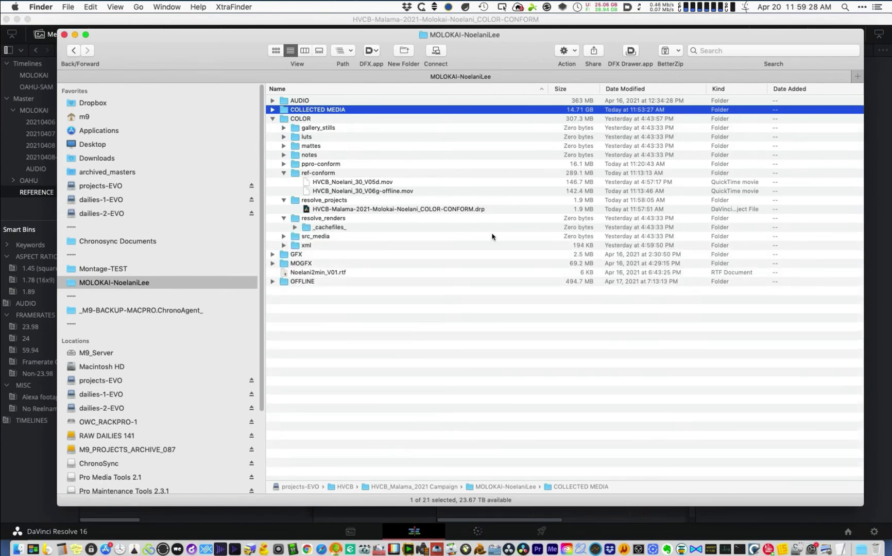
{"action": "right_click", "coordinate": [282, 309]}
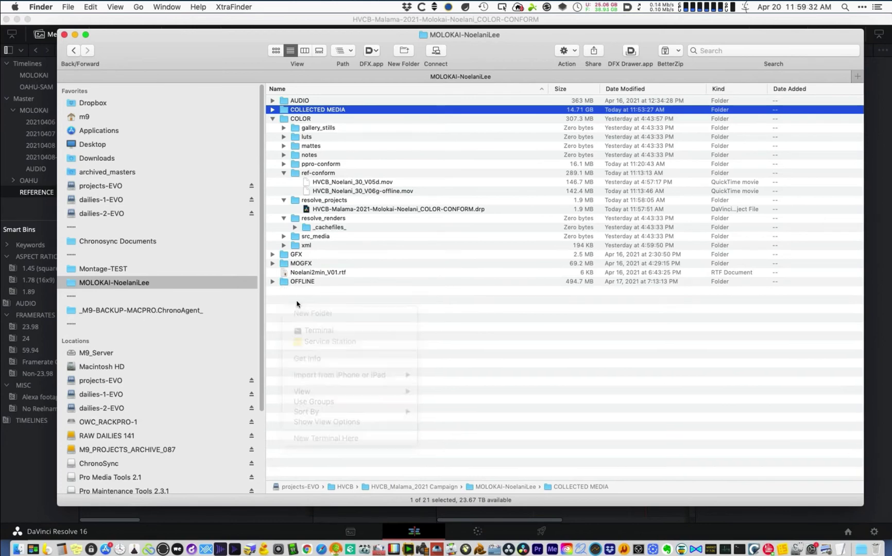
{"action": "left_click", "coordinate": [312, 303]}
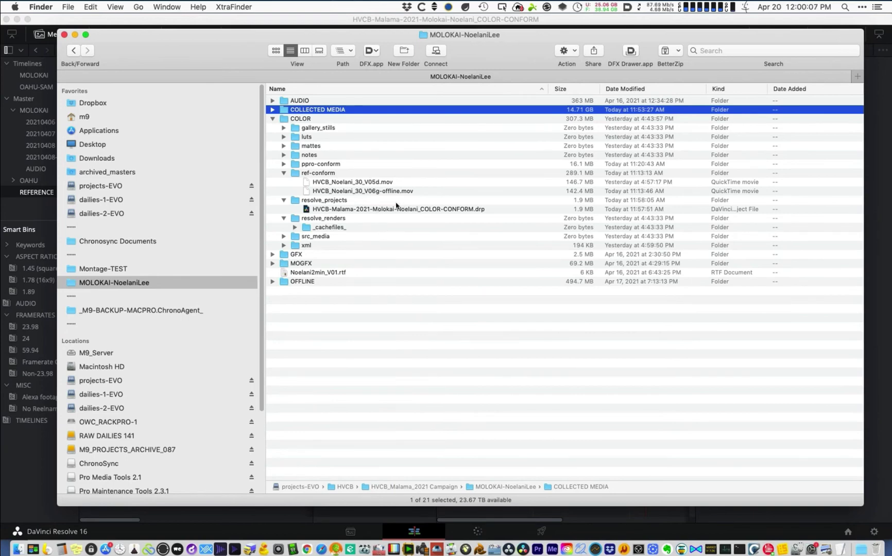
{"action": "left_click", "coordinate": [395, 208]}
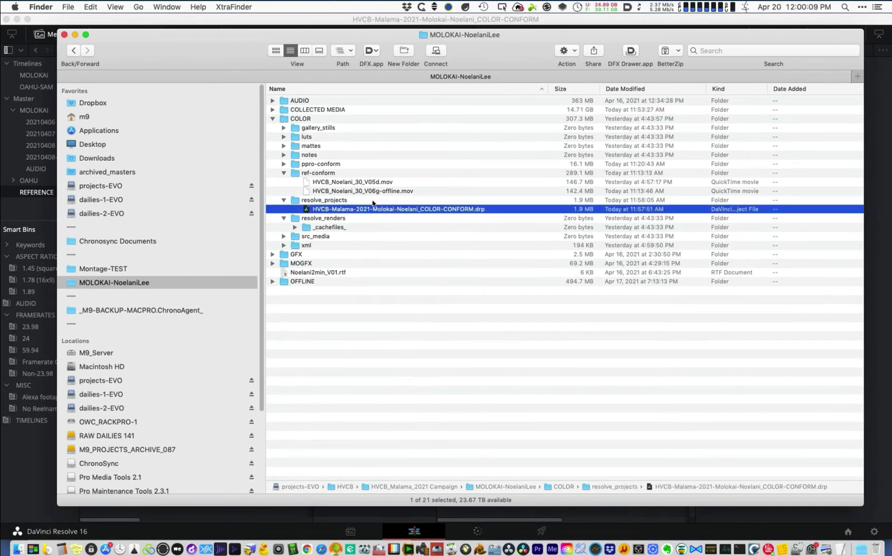
{"action": "left_click", "coordinate": [481, 524]}
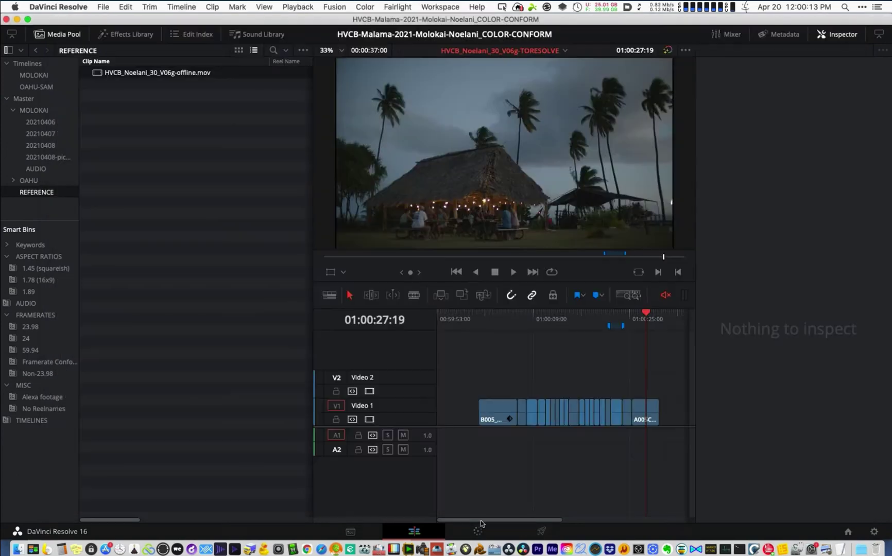
- Scrub and play the V06g-TORESOLVE clips from first to last at 01:00:25:10, then go to Deliver
{"action": "left_click", "coordinate": [577, 319]}
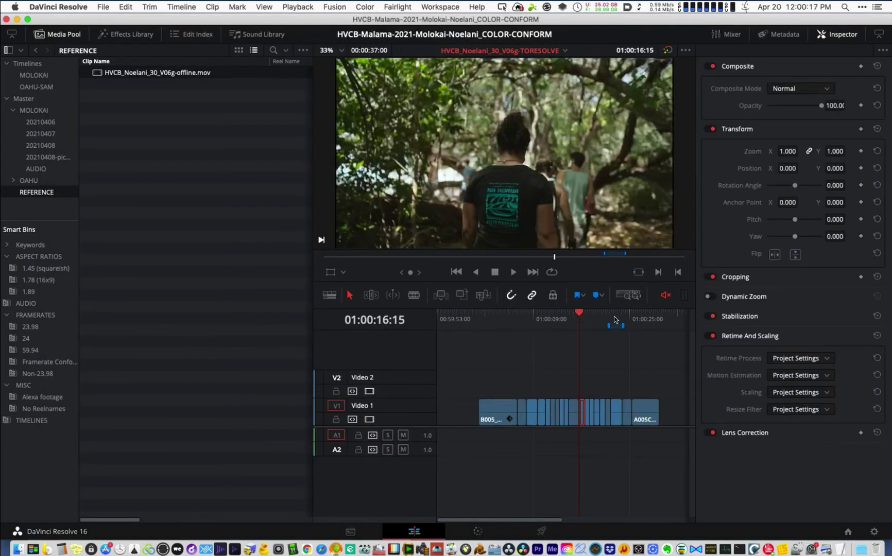
{"action": "left_click", "coordinate": [611, 320]}
{"action": "left_click", "coordinate": [632, 319]}
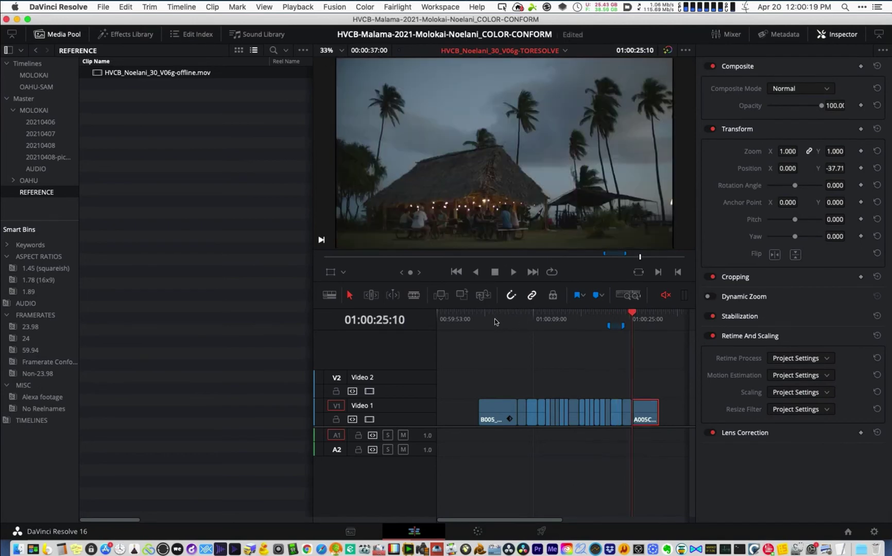
{"action": "left_click", "coordinate": [495, 318]}
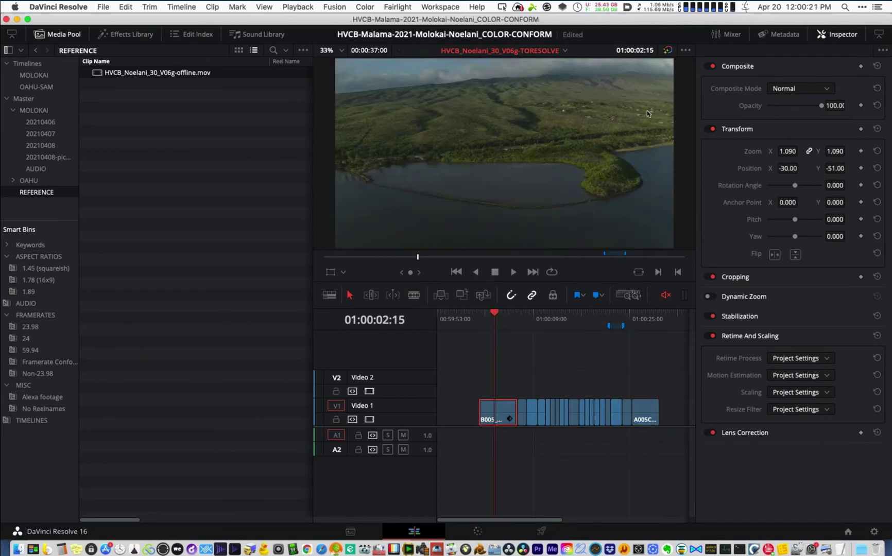
{"action": "left_click", "coordinate": [627, 318]}
{"action": "left_click", "coordinate": [496, 318]}
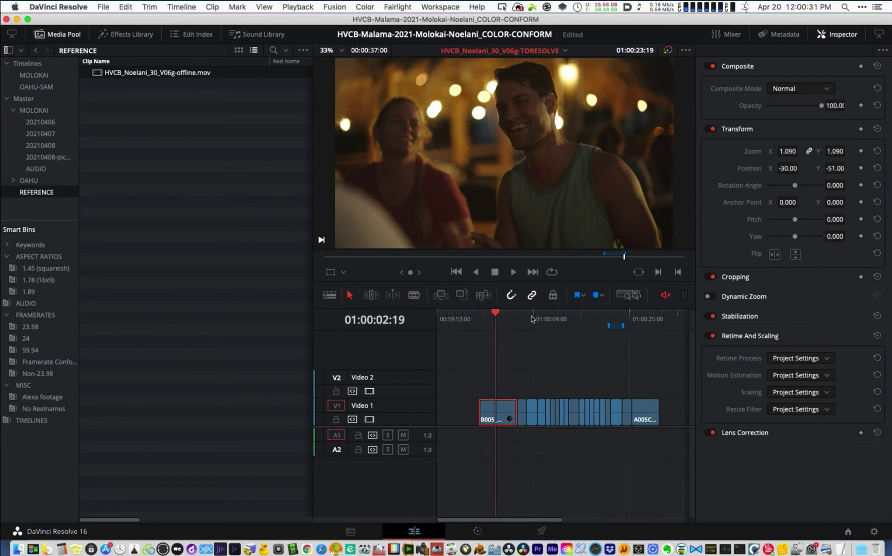
{"action": "key", "text": "space"}
{"action": "left_click", "coordinate": [587, 318]}
{"action": "left_click", "coordinate": [625, 319]}
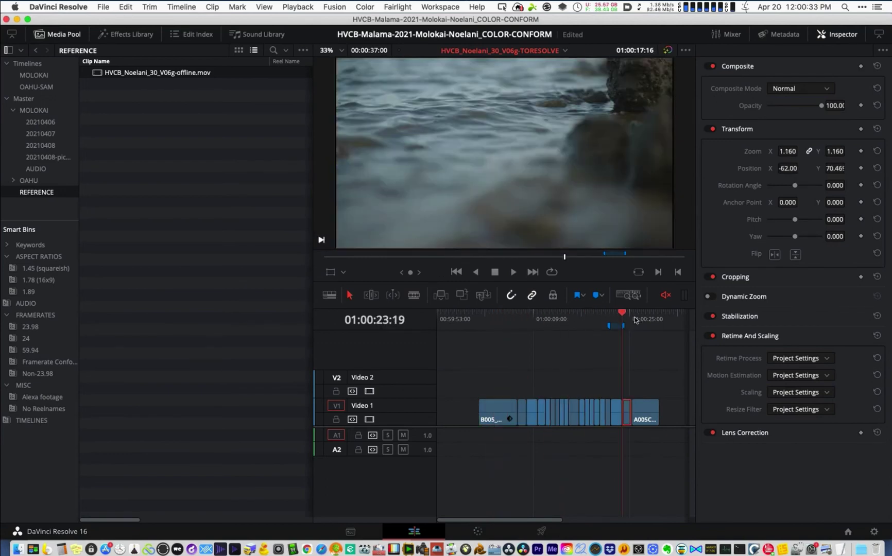
{"action": "left_click", "coordinate": [632, 319]}
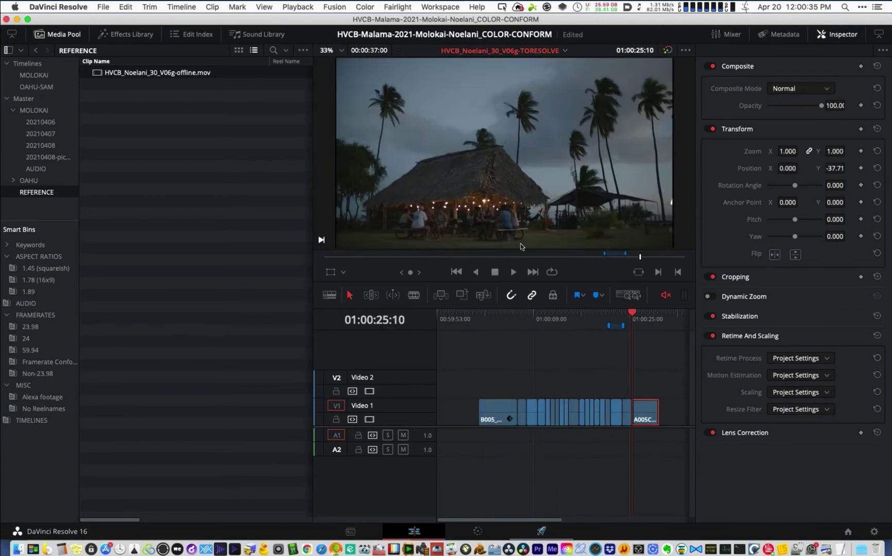
{"action": "left_click", "coordinate": [543, 532]}
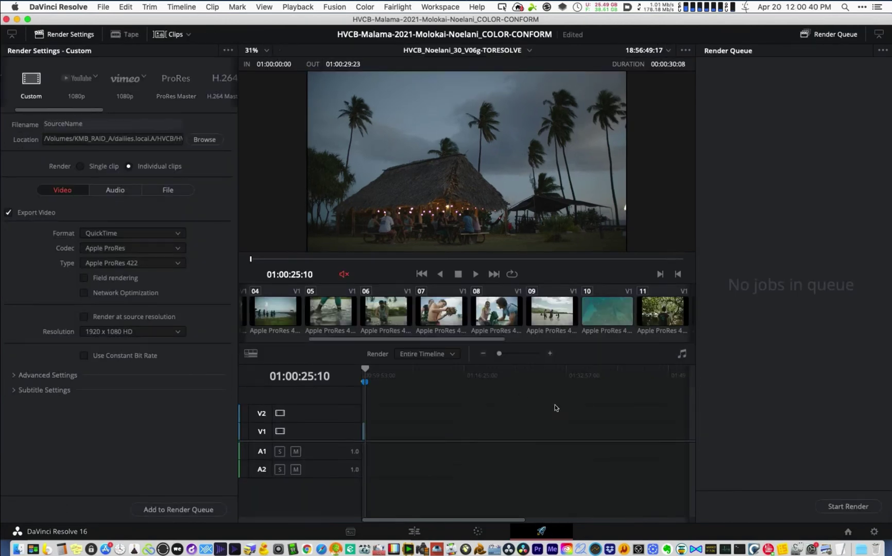
- Pick the Premiere XML preset with Apple ProRes 422 HQ and preview clip 07
{"action": "scroll", "coordinate": [123, 82], "scroll_direction": "right", "scroll_amount": 5}
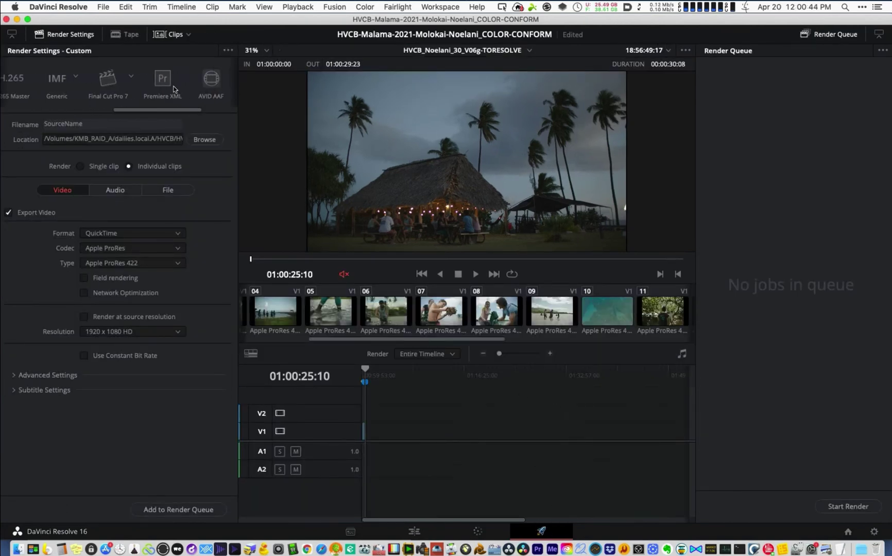
{"action": "left_click", "coordinate": [163, 80]}
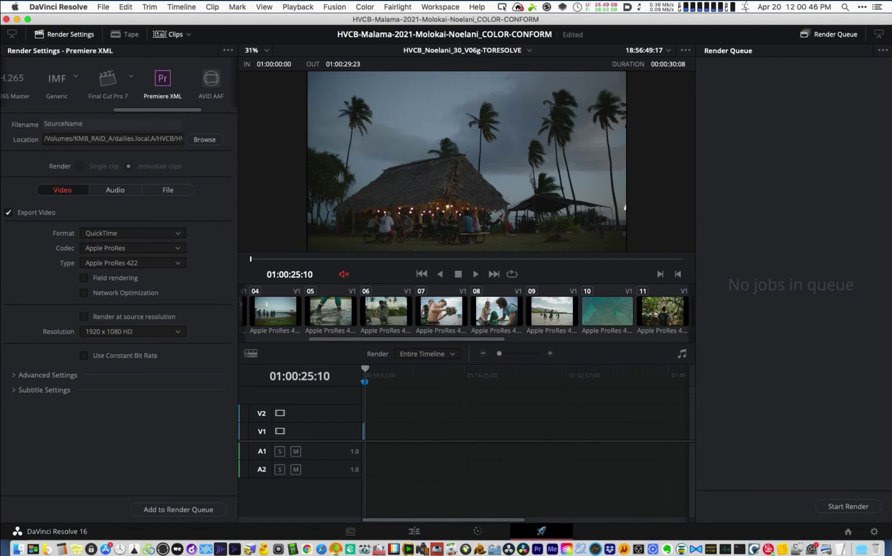
{"action": "left_click", "coordinate": [164, 267]}
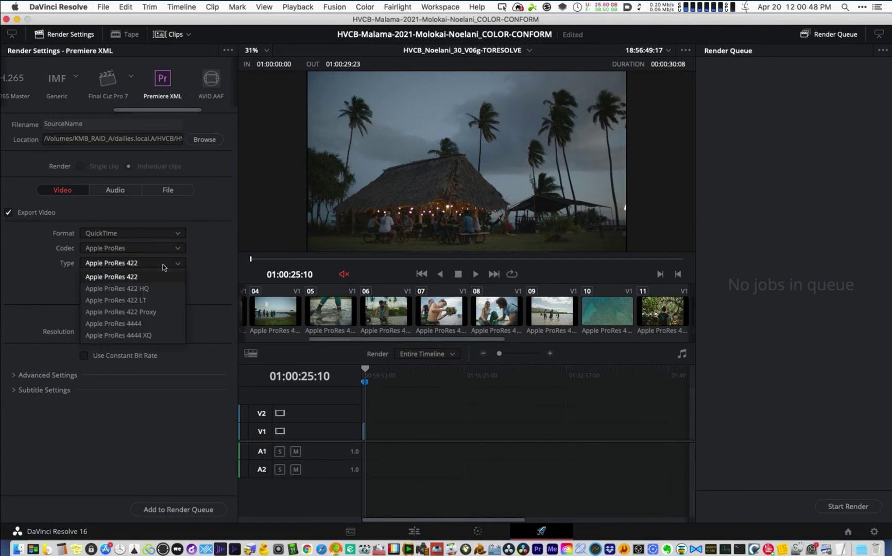
{"action": "left_click", "coordinate": [136, 288]}
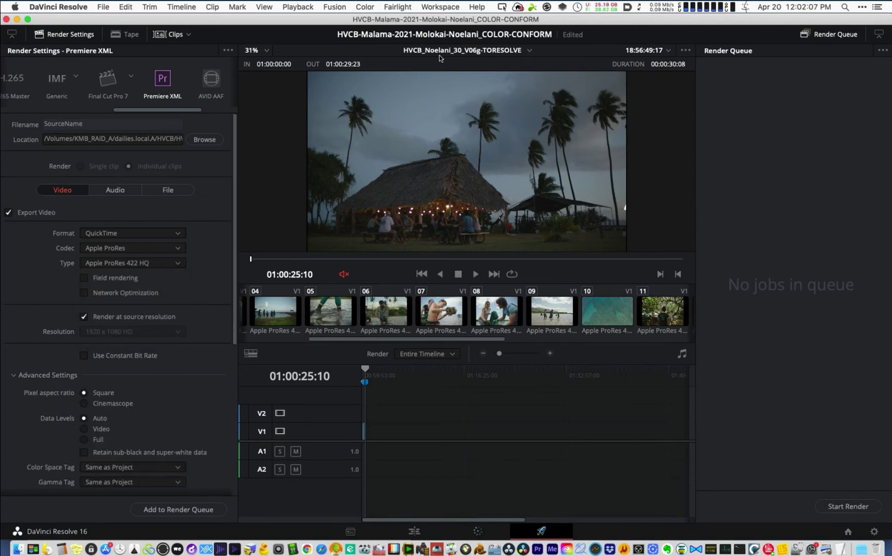
{"action": "left_click", "coordinate": [447, 317]}
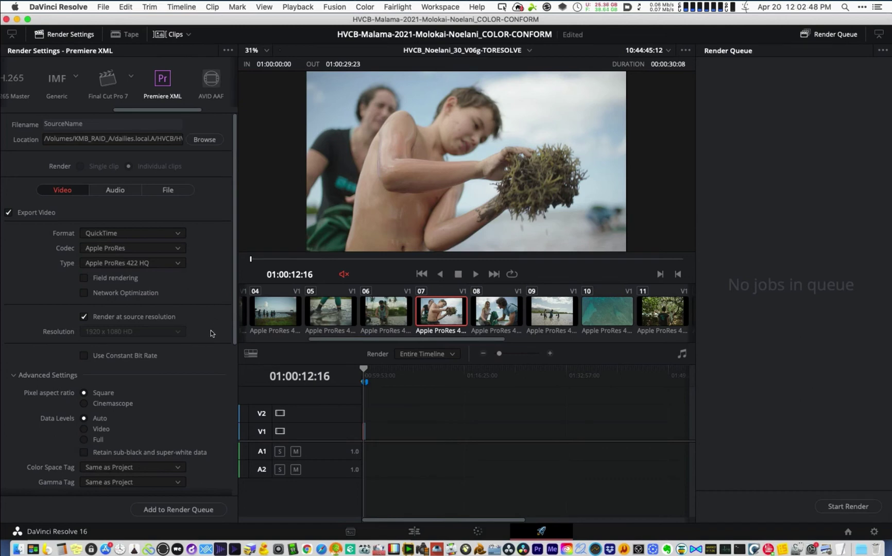
- In Advanced Settings, force sizing to highest quality and add 30 frame handles
{"action": "scroll", "coordinate": [211, 331], "scroll_direction": "down", "scroll_amount": 5}
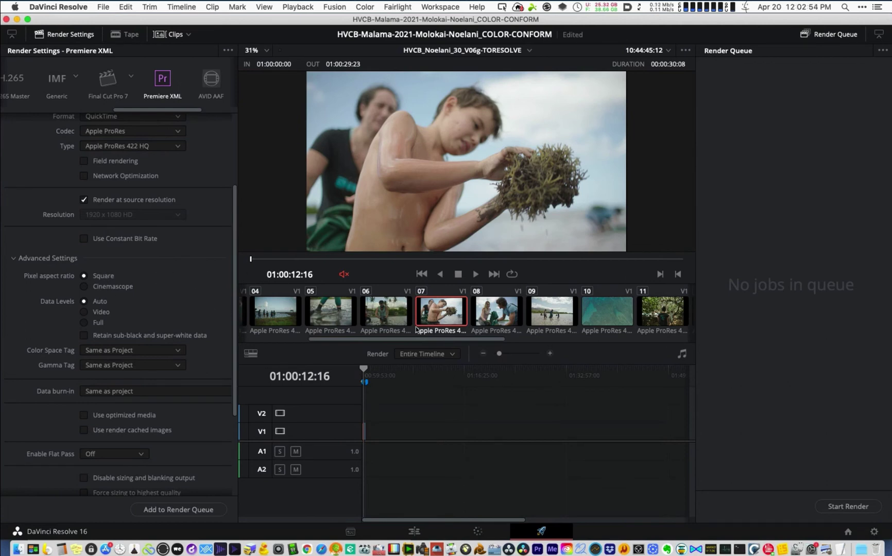
{"action": "scroll", "coordinate": [198, 332], "scroll_direction": "down", "scroll_amount": 2}
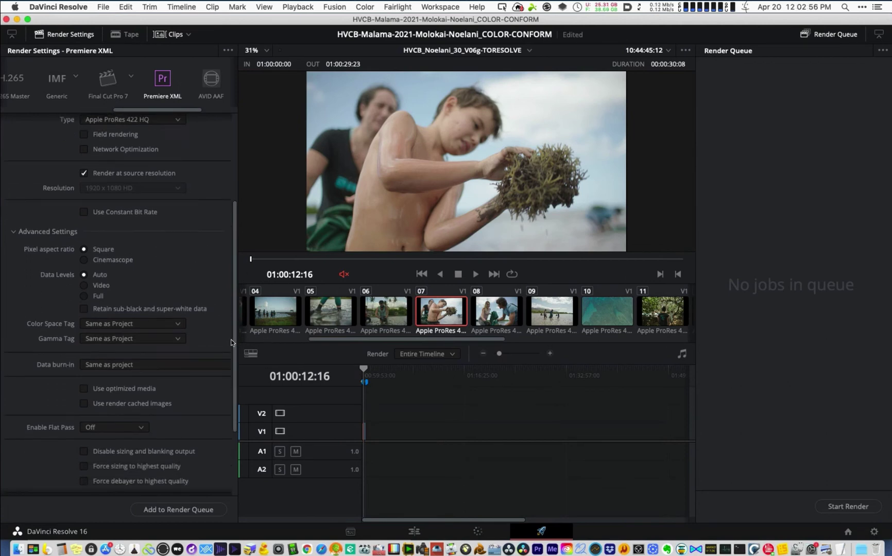
{"action": "scroll", "coordinate": [223, 337], "scroll_direction": "down", "scroll_amount": 3}
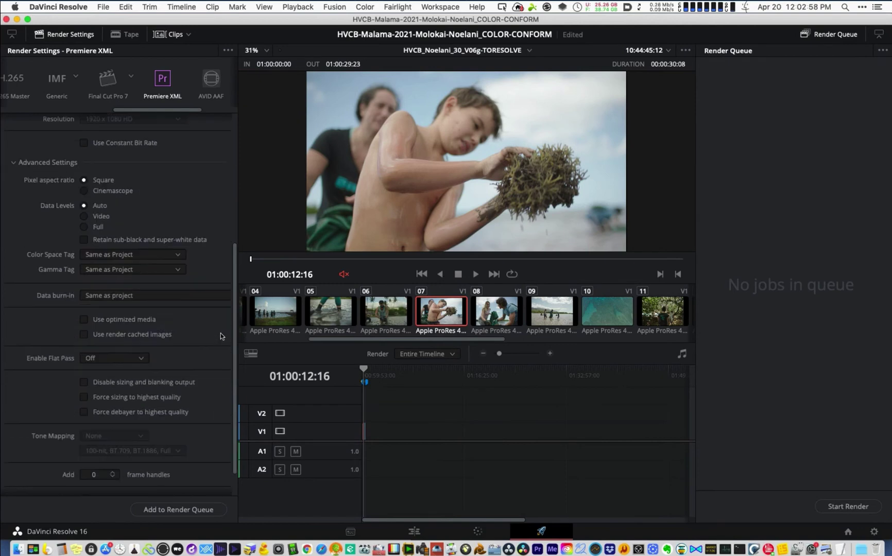
{"action": "scroll", "coordinate": [214, 330], "scroll_direction": "up", "scroll_amount": 8}
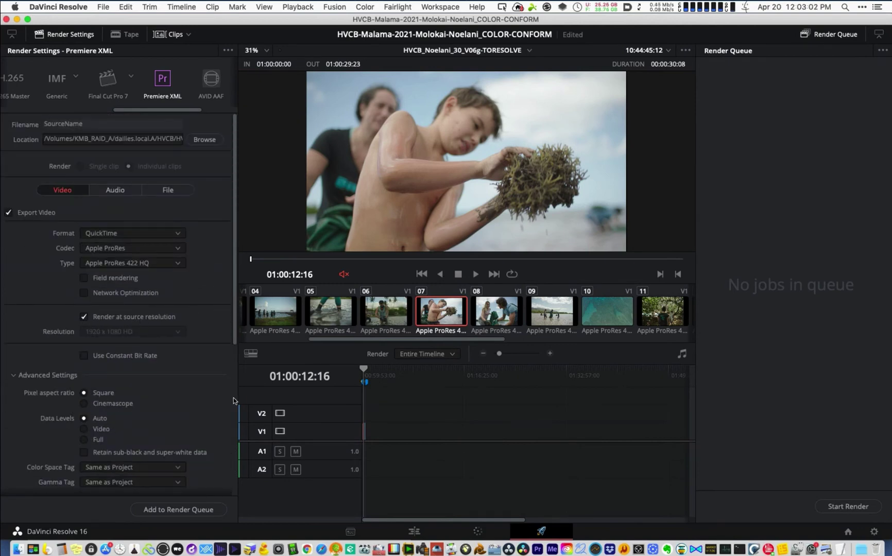
{"action": "scroll", "coordinate": [227, 397], "scroll_direction": "down", "scroll_amount": 10}
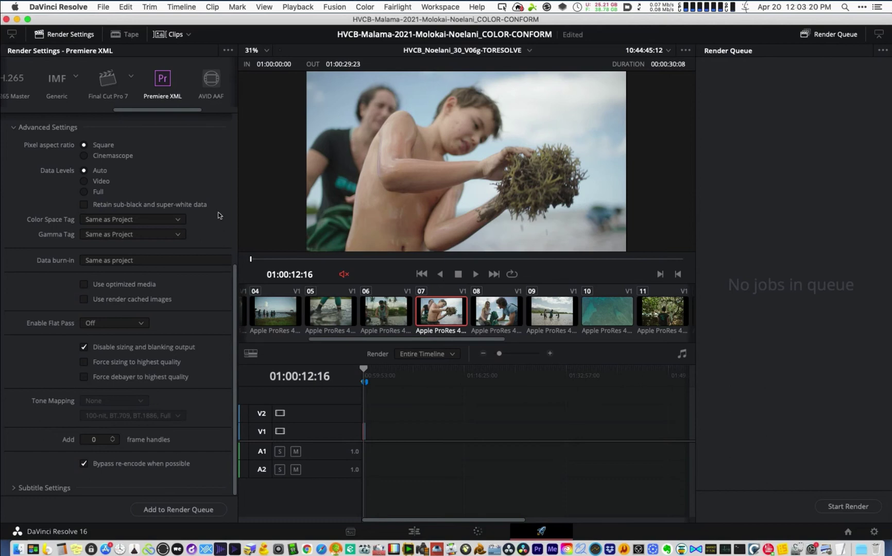
{"action": "scroll", "coordinate": [218, 175], "scroll_direction": "up", "scroll_amount": 5}
{"action": "scroll", "coordinate": [219, 191], "scroll_direction": "down", "scroll_amount": 5}
{"action": "left_click", "coordinate": [98, 363]}
{"action": "left_click", "coordinate": [90, 440]}
{"action": "type", "text": "3"}
{"action": "key", "text": "Return"}
- Review the Audio and File render settings, then return to the Video settings
{"action": "scroll", "coordinate": [228, 77], "scroll_direction": "up", "scroll_amount": 10}
{"action": "left_click", "coordinate": [115, 189]}
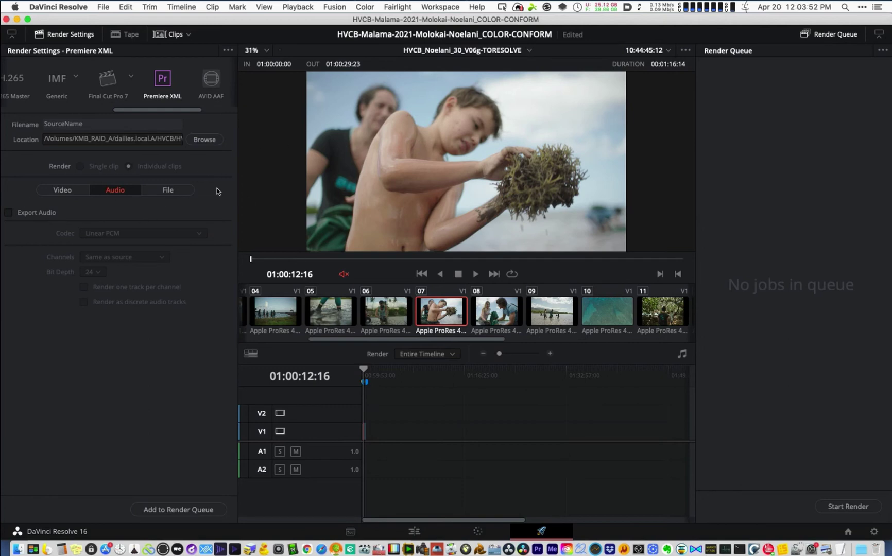
{"action": "left_click", "coordinate": [161, 192]}
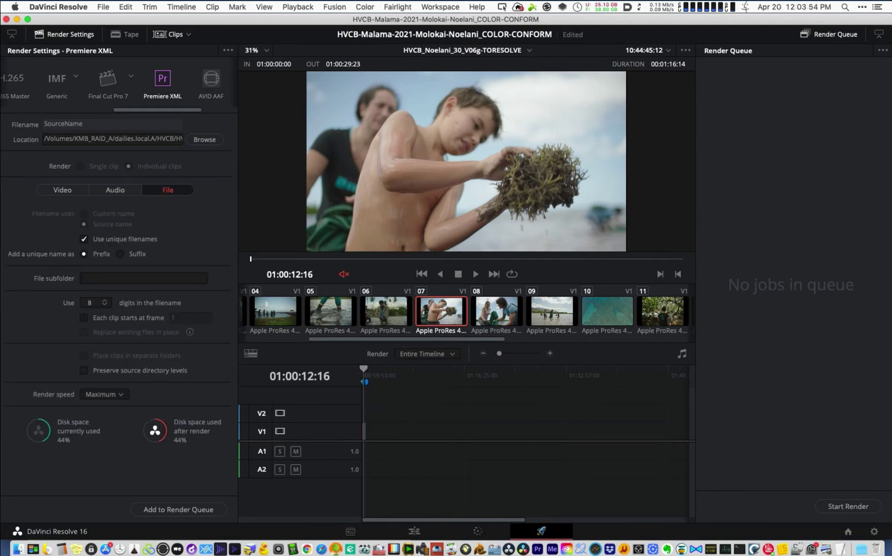
{"action": "left_click", "coordinate": [63, 192]}
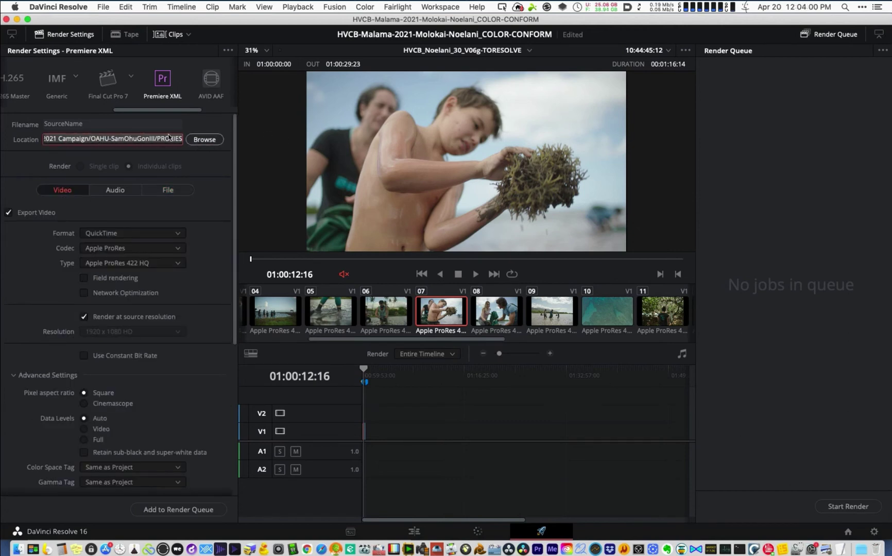
- Browse for a new render location inside COLOR > resolve_renders
{"action": "left_click", "coordinate": [199, 142]}
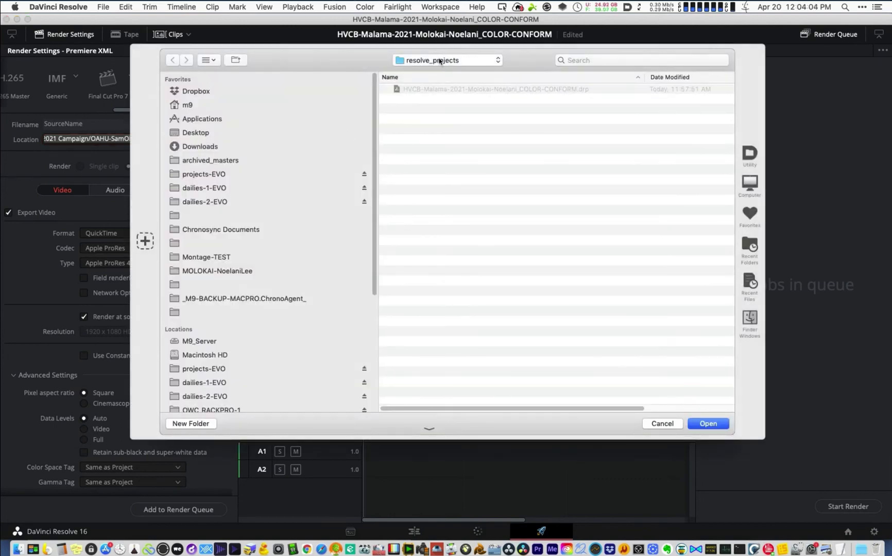
{"action": "left_click", "coordinate": [441, 60]}
{"action": "left_click", "coordinate": [437, 70]}
{"action": "double_click", "coordinate": [410, 162]}
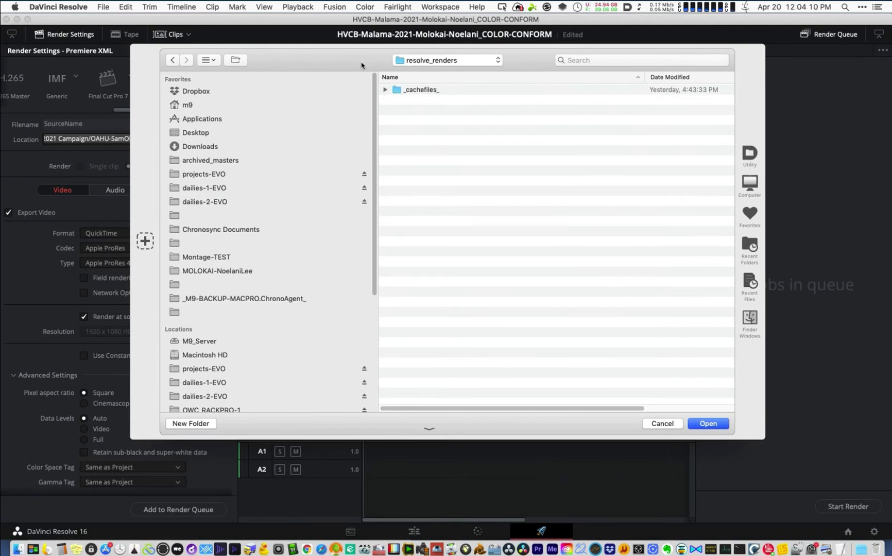
{"action": "left_click_drag", "start_coordinate": [362, 65], "coordinate": [375, 129]}
{"action": "left_click_drag", "start_coordinate": [366, 78], "coordinate": [366, 77]}
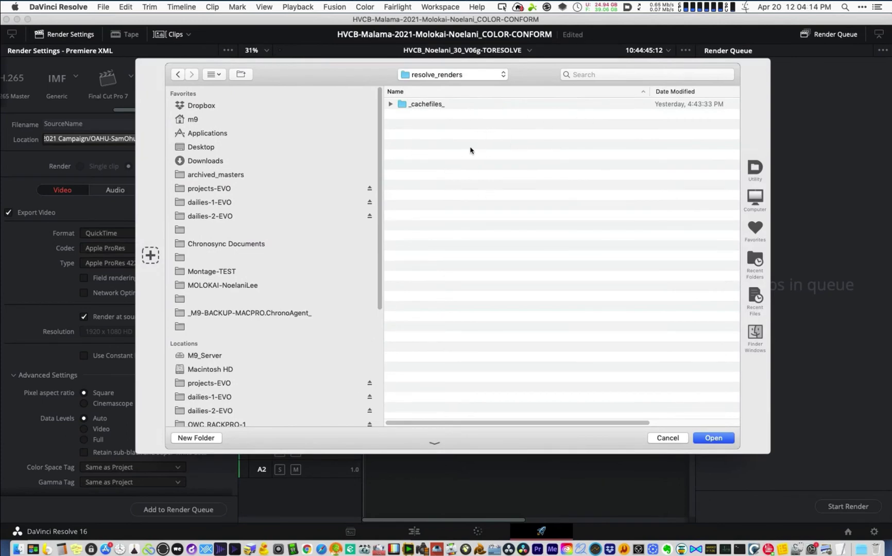
- Create a folder named 30-v06g there and set it as the render destination
{"action": "key", "text": "super+shift+n"}
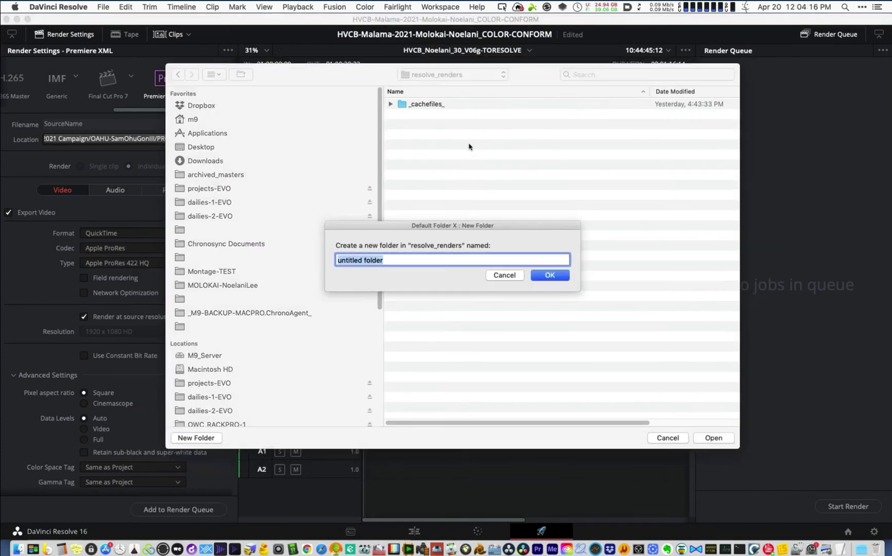
{"action": "type", "text": "30-v06g"}
{"action": "key", "text": "Left"}
{"action": "key", "text": "Left"}
{"action": "key", "text": "Left"}
{"action": "key", "text": "Left"}
{"action": "type", "text": "-"}
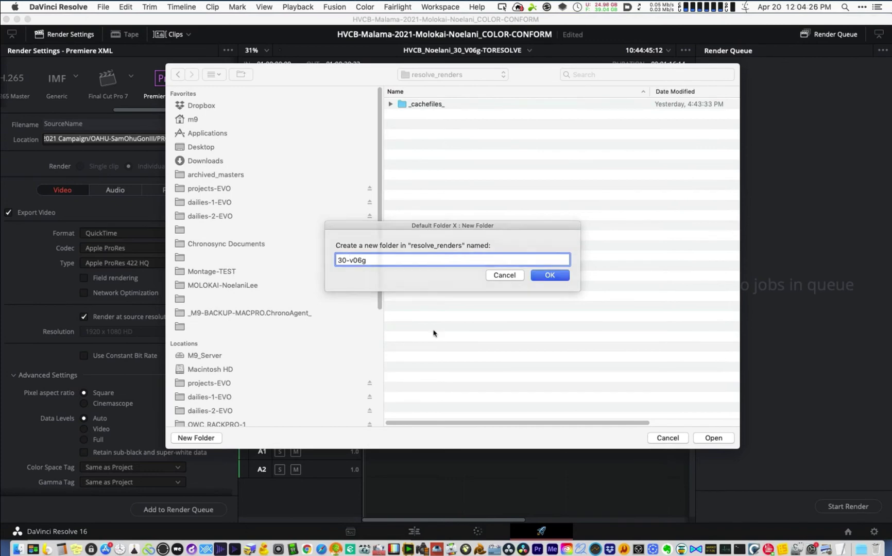
{"action": "key", "text": "Return"}
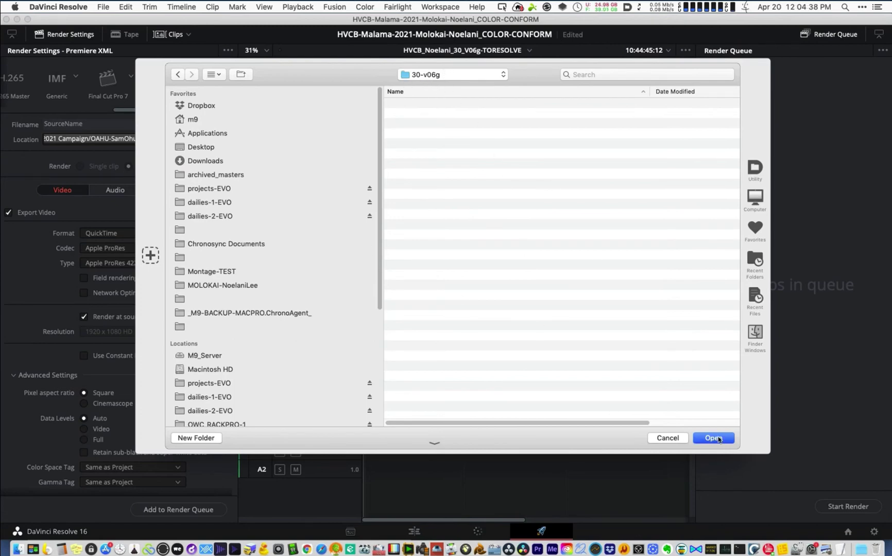
{"action": "left_click", "coordinate": [720, 439]}
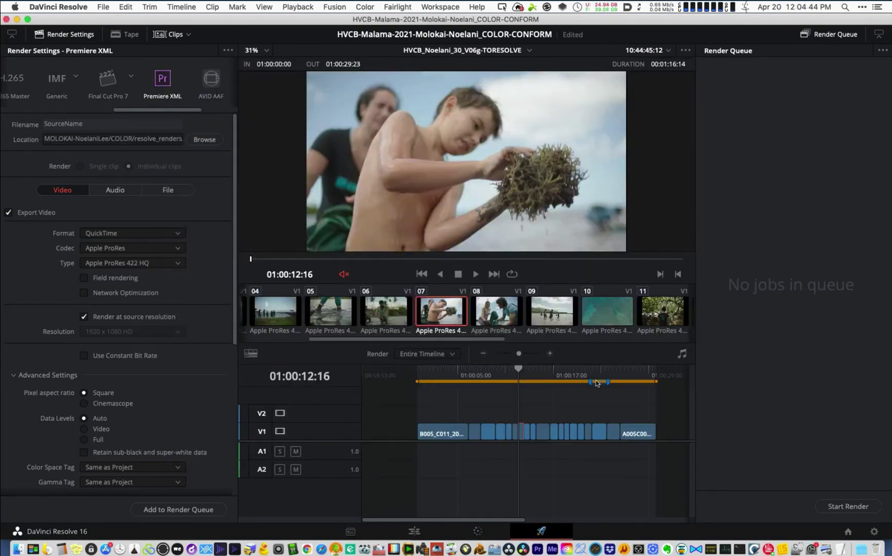
- Add an Entire Timeline render job to the render queue
{"action": "left_click", "coordinate": [445, 355]}
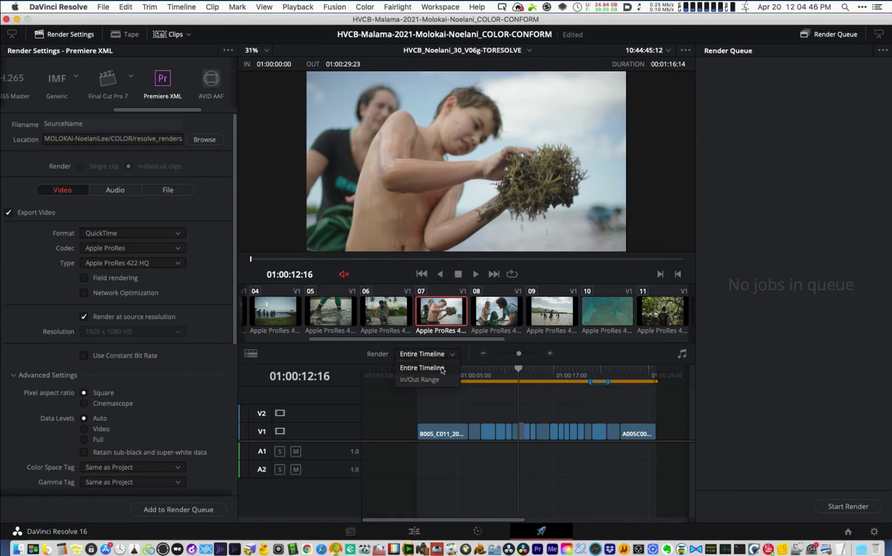
{"action": "left_click", "coordinate": [444, 369]}
{"action": "left_click", "coordinate": [187, 511]}
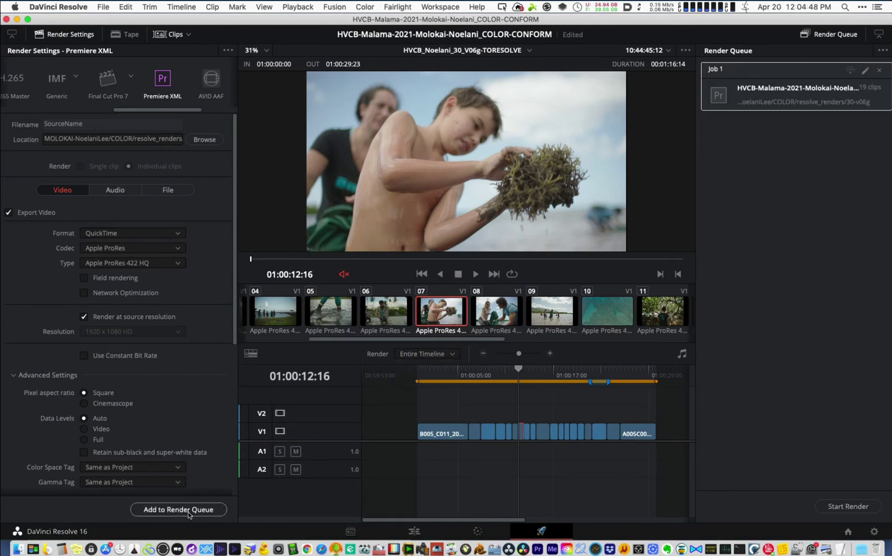
- Rename the queued job 30-v06g, render it, and bring Finder forward
{"action": "double_click", "coordinate": [719, 69]}
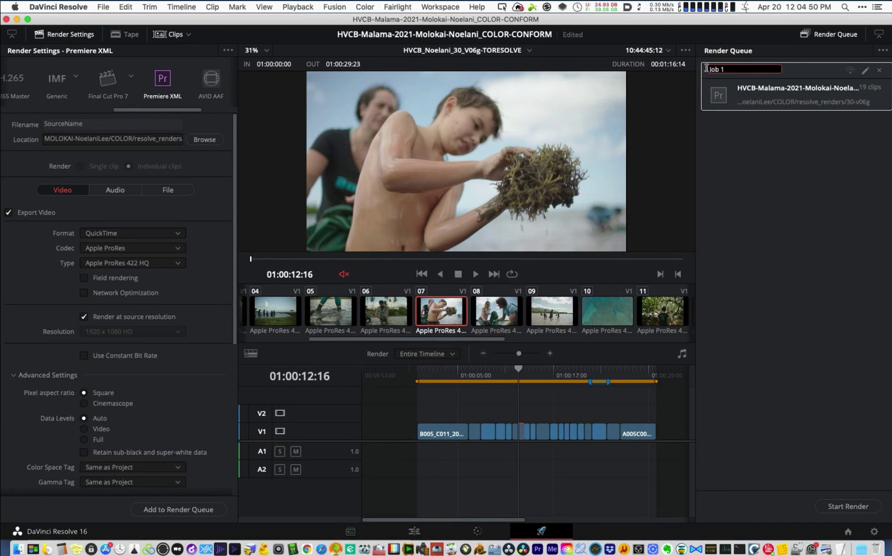
{"action": "key", "text": "super+a"}
{"action": "type", "text": "30"}
{"action": "type", "text": "v06g"}
{"action": "key", "text": "Return"}
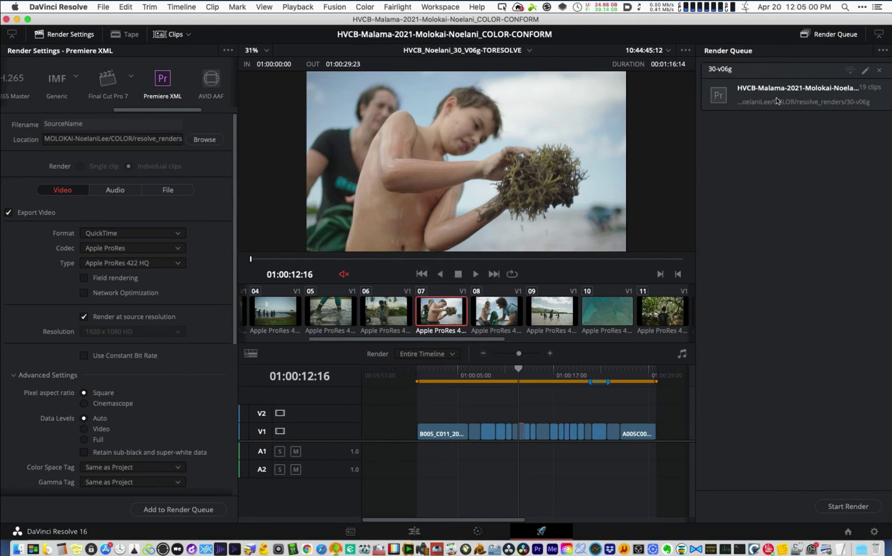
{"action": "left_click", "coordinate": [856, 509]}
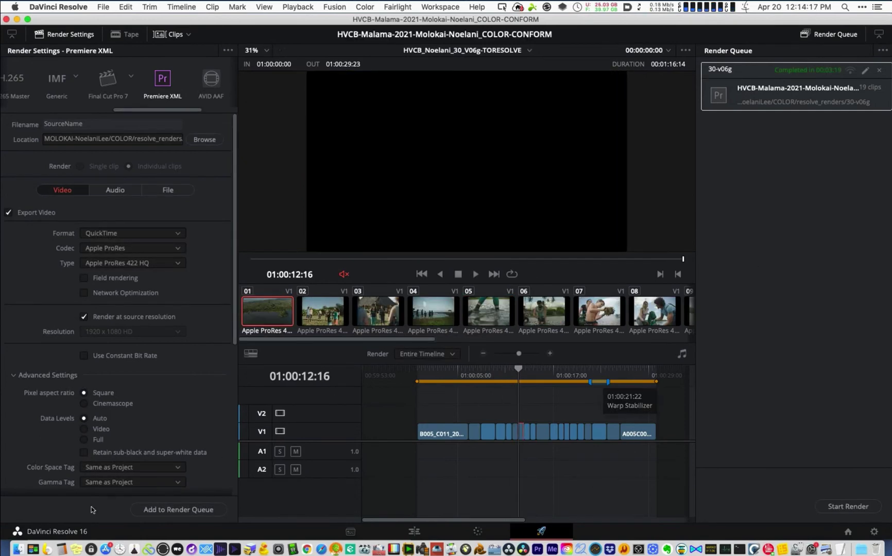
{"action": "left_click", "coordinate": [19, 550]}
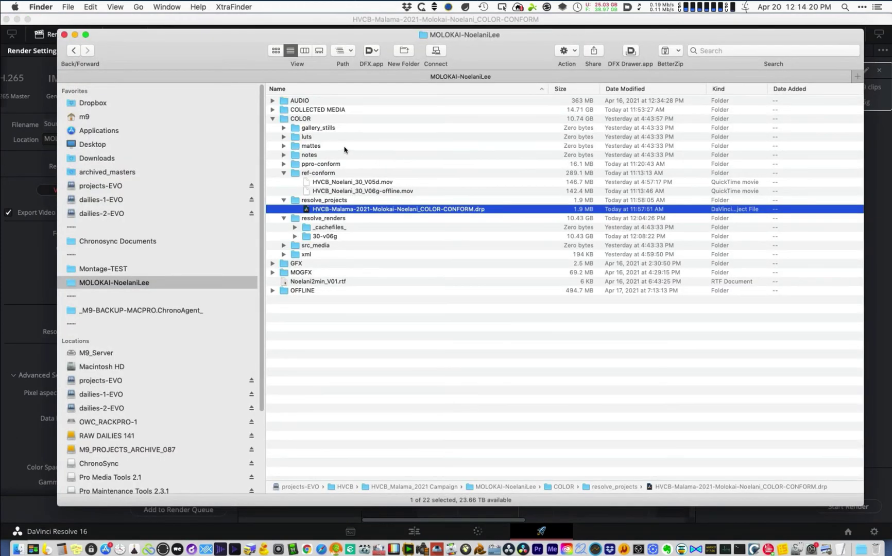
- Check the rendered 30-v06g files, collapse COLOR, and open Terminal in the project folder
{"action": "left_click", "coordinate": [298, 237]}
{"action": "left_click", "coordinate": [296, 237]}
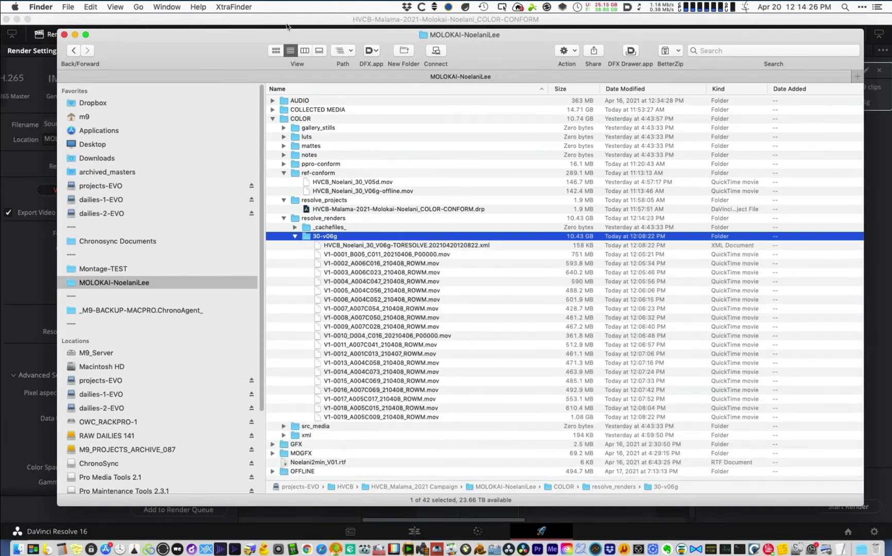
{"action": "left_click", "coordinate": [273, 118]}
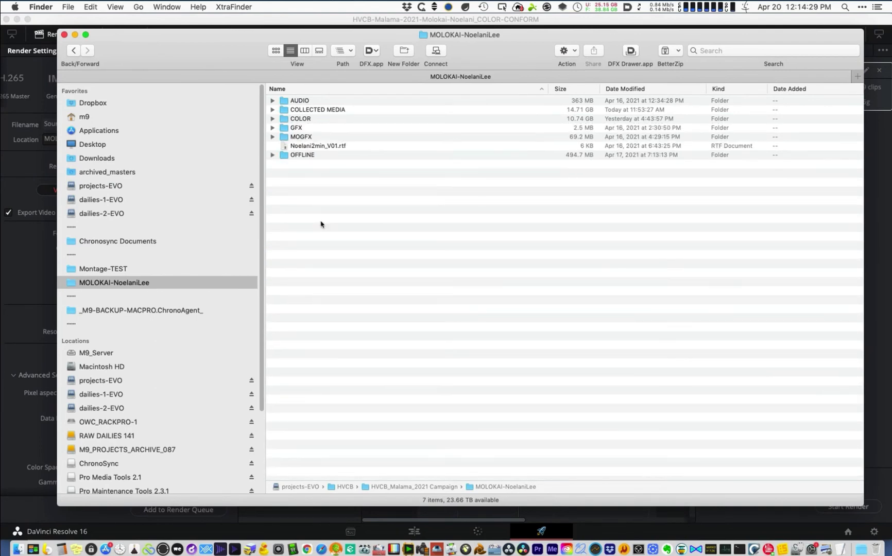
{"action": "right_click", "coordinate": [338, 195]}
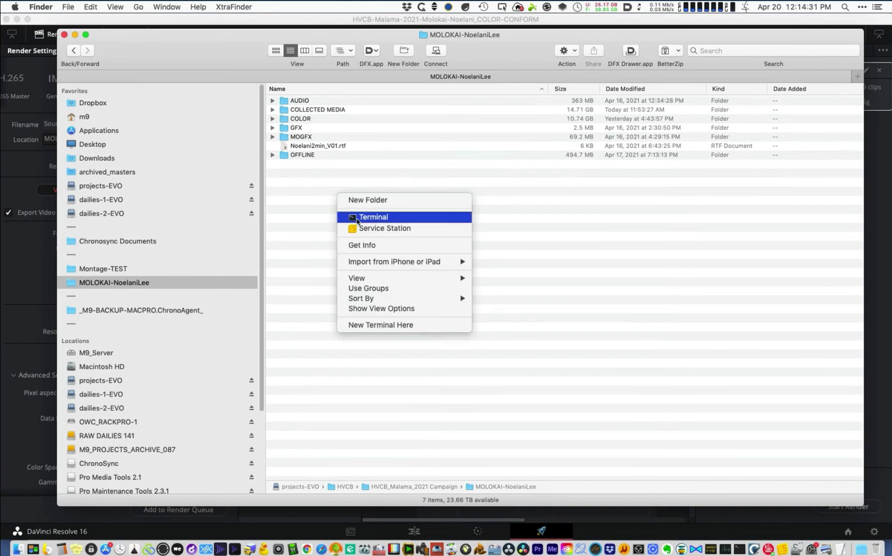
{"action": "left_click", "coordinate": [357, 218]}
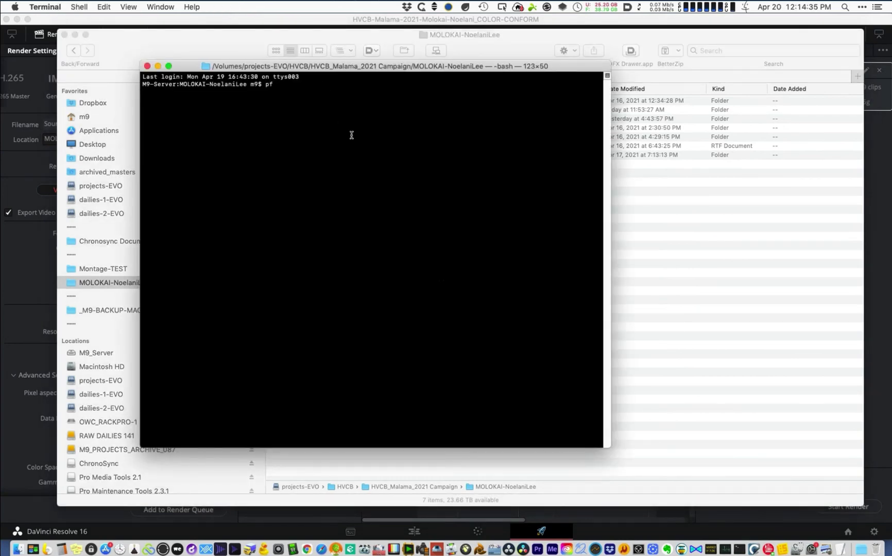
- Run the pf online template command, then expand ONLINE and ppro-online in Finder
{"action": "type", "text": "line"}
{"action": "key", "text": "Return"}
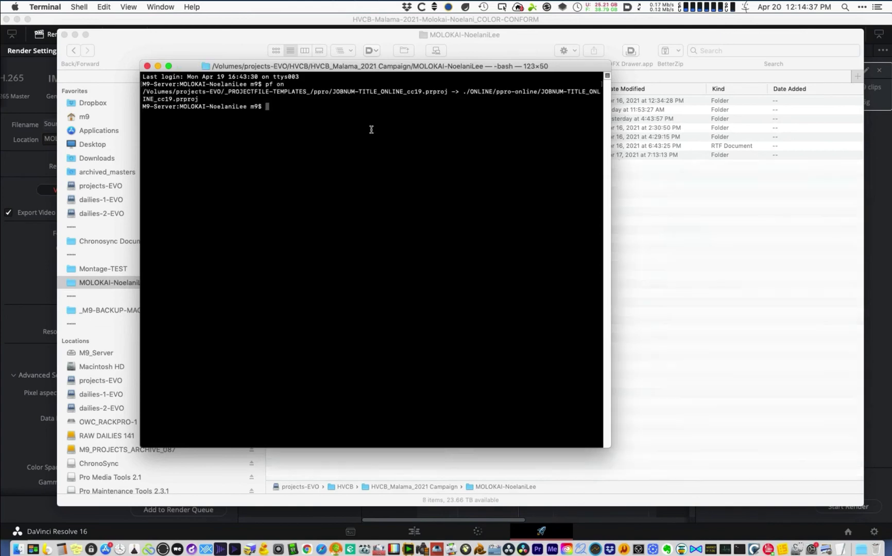
{"action": "key", "text": "super+w"}
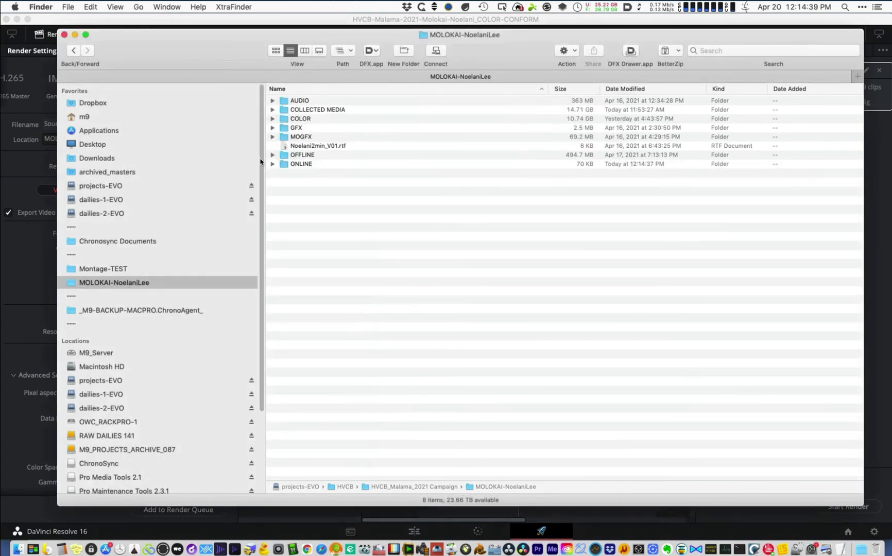
{"action": "left_click", "coordinate": [274, 165]}
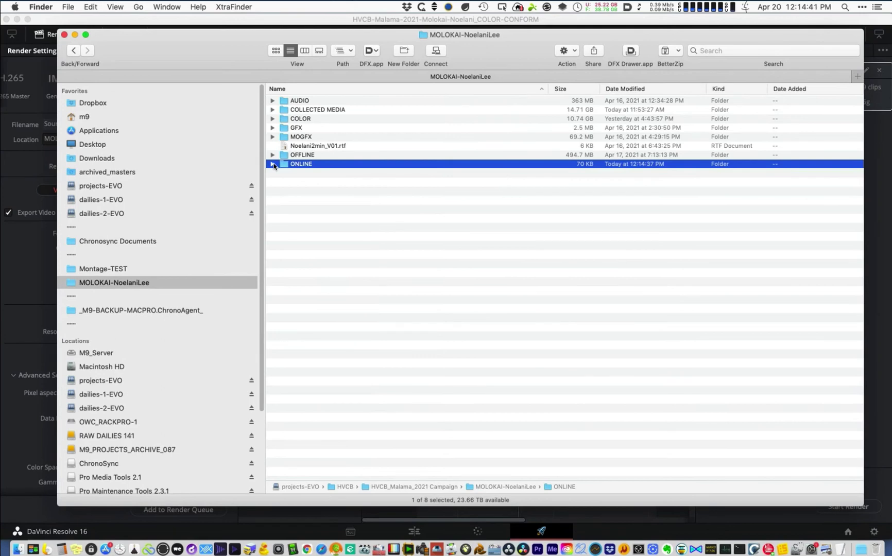
{"action": "left_click", "coordinate": [273, 164]}
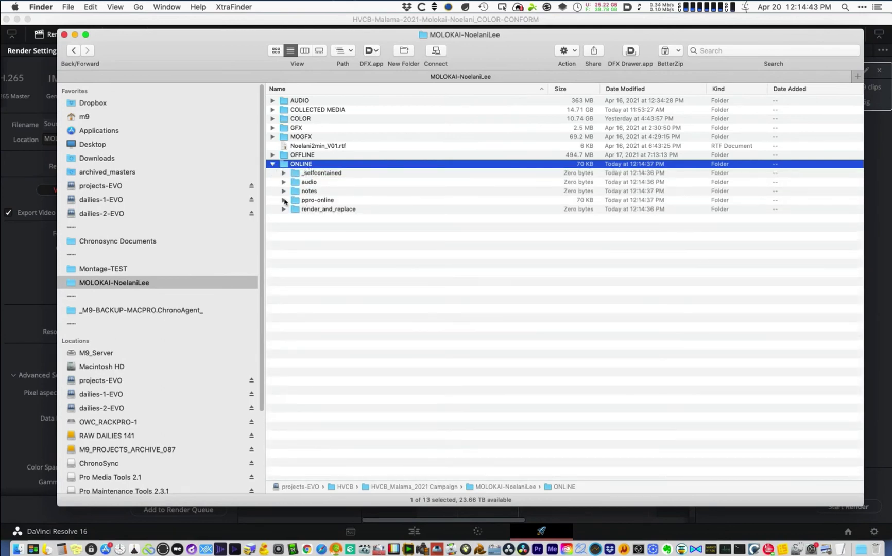
{"action": "left_click", "coordinate": [284, 200]}
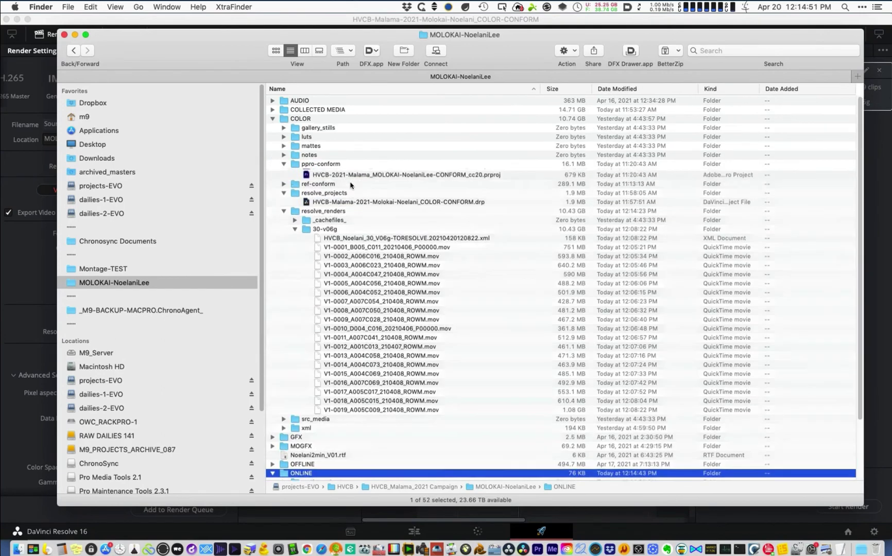
- Rename the ONLINE template to the CONFORM project's name with ONLINE replacing CONFORM
{"action": "left_click", "coordinate": [367, 210]}
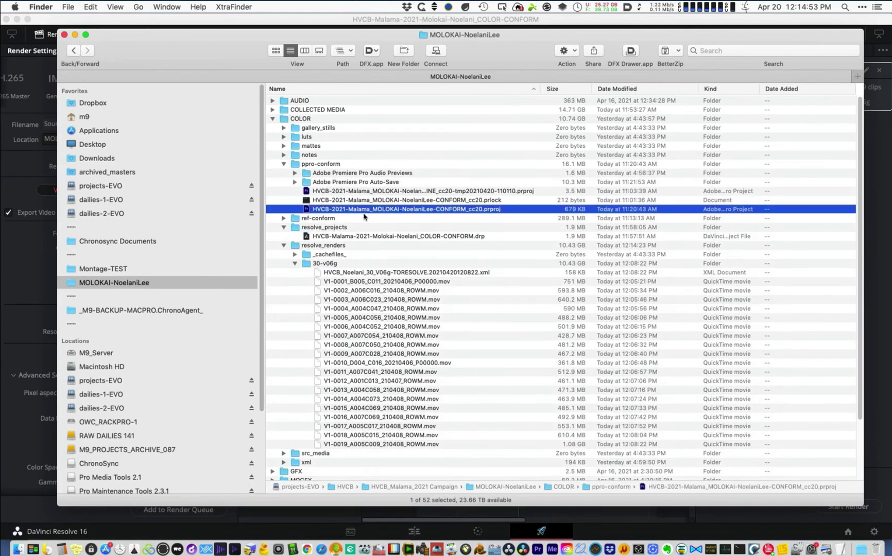
{"action": "key", "text": "Down"}
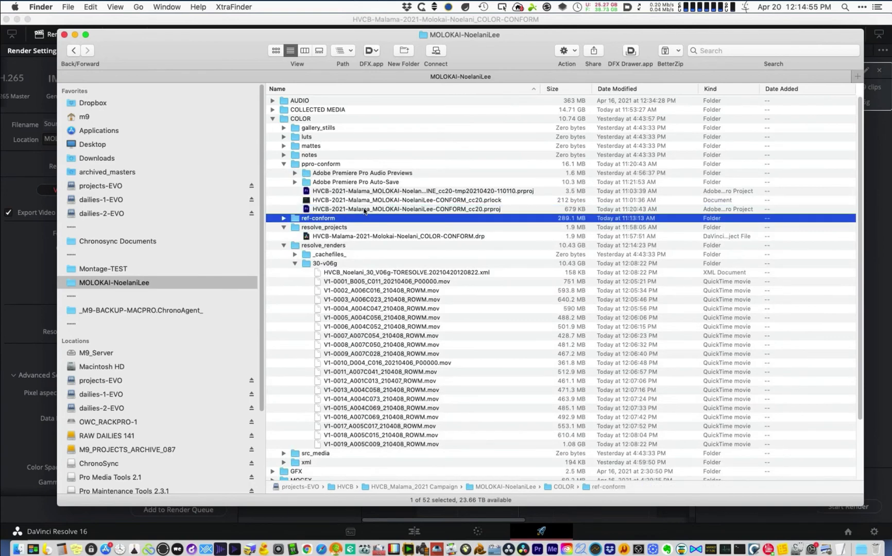
{"action": "left_click", "coordinate": [360, 210]}
{"action": "key", "text": "Return"}
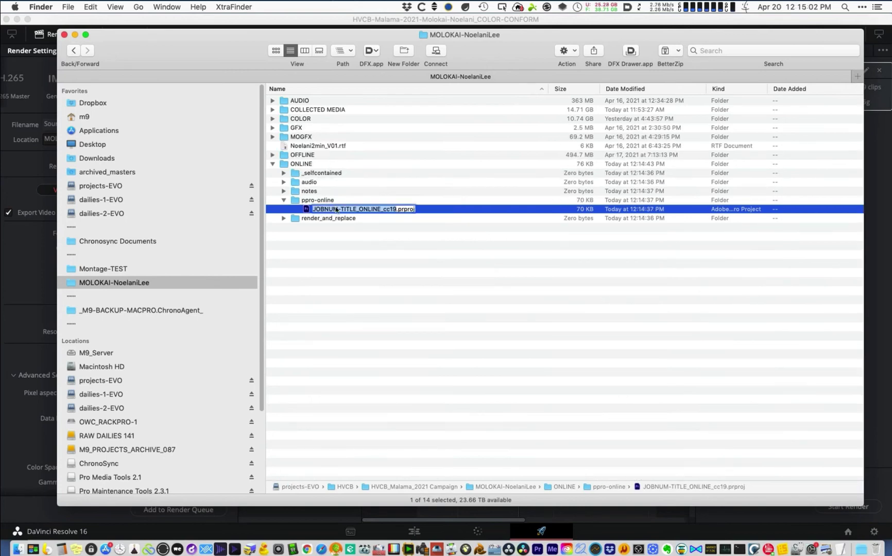
{"action": "key", "text": "Left"}
{"action": "key", "text": "Left"}
{"action": "key", "text": "Left"}
{"action": "key", "text": "Left"}
{"action": "key", "text": "Left"}
{"action": "key", "text": "alt+BackSpace"}
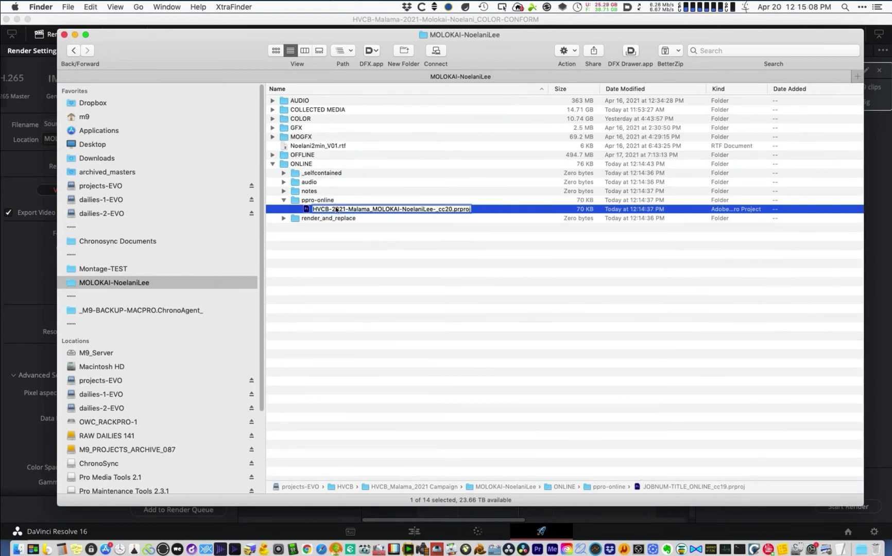
{"action": "type", "text": "ONLINE"}
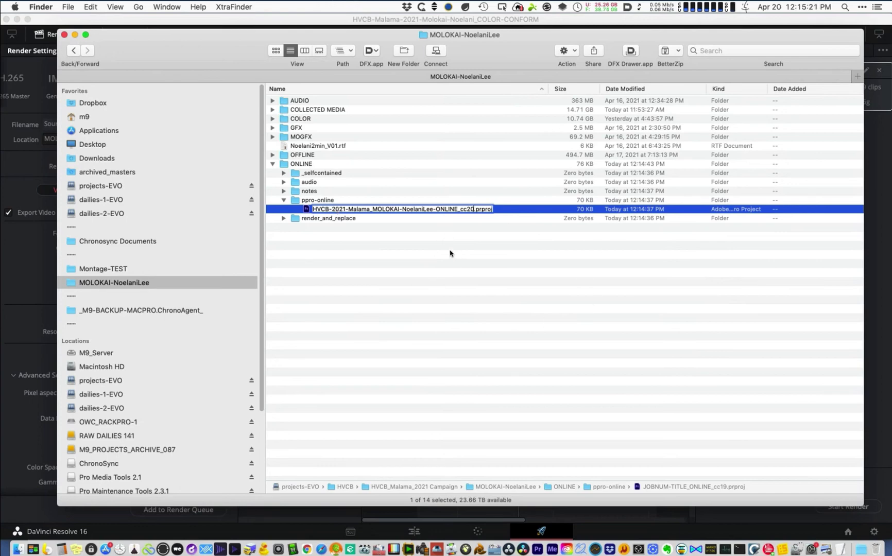
{"action": "key", "text": "Return"}
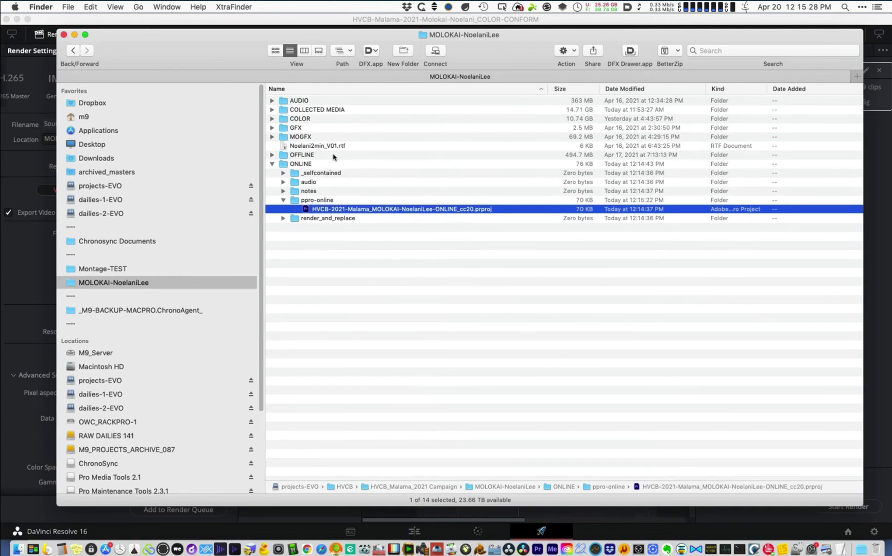
- Open the renamed project with Adobe Premiere Pro 2020
{"action": "right_click", "coordinate": [482, 209]}
{"action": "mouse_move", "coordinate": [497, 225]}
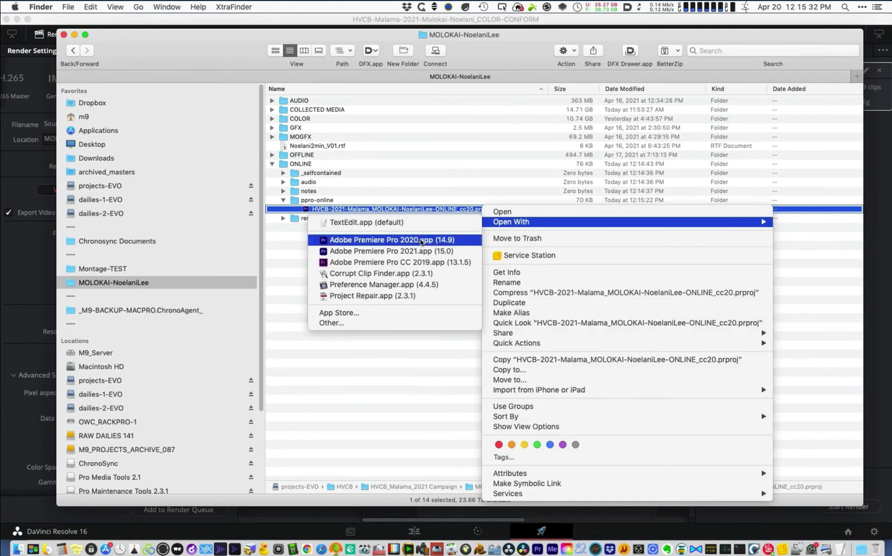
{"action": "left_click", "coordinate": [419, 241]}
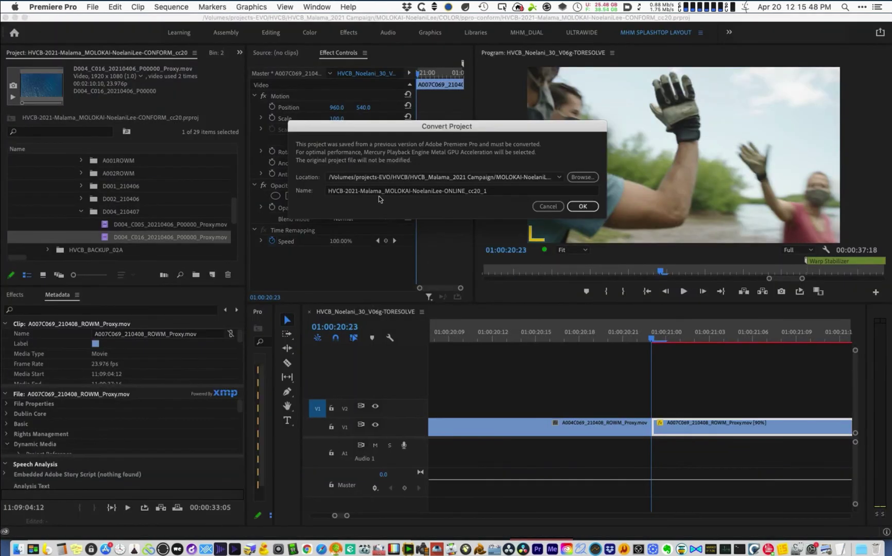
- Convert the project as ONLINE_cc20, overwriting the existing ONLINE project
{"action": "left_click", "coordinate": [495, 193]}
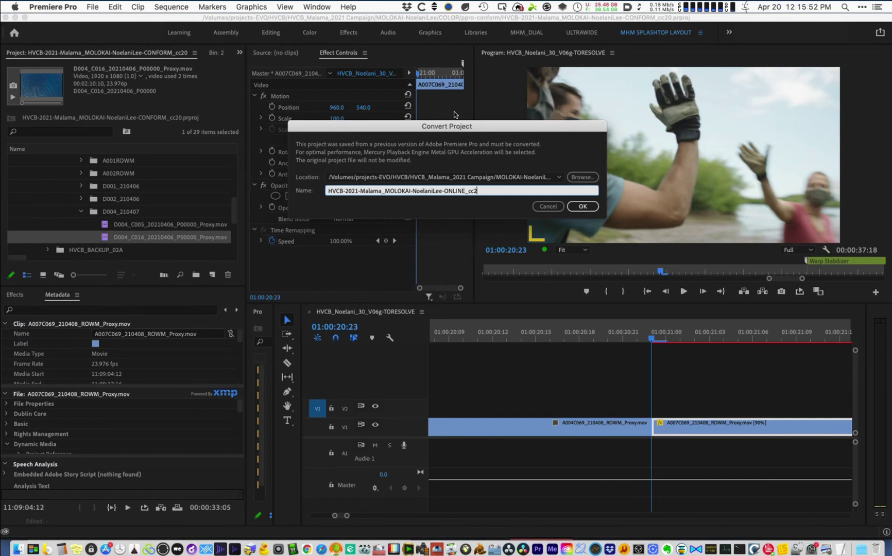
{"action": "type", "text": "0"}
{"action": "left_click", "coordinate": [581, 208]}
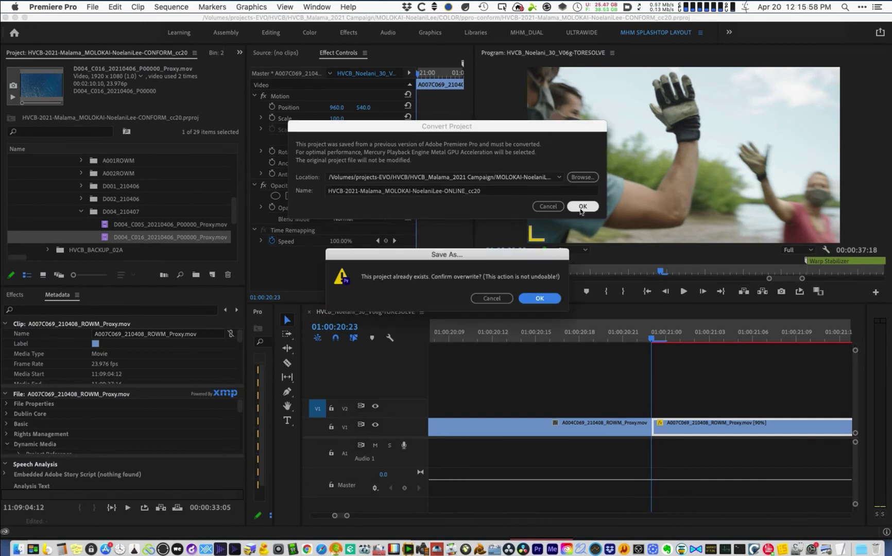
{"action": "left_click", "coordinate": [540, 299]}
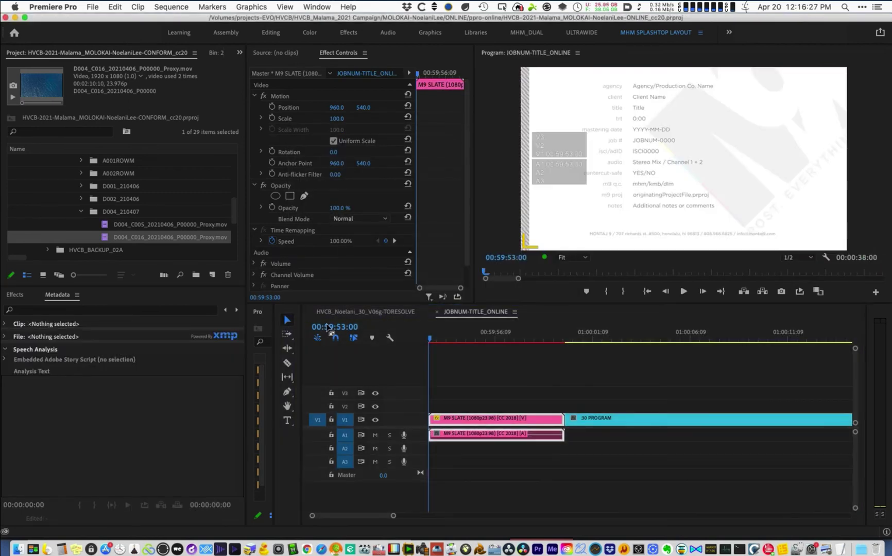
- Dock the ONLINE project's bins beneath the CONFORM bins and widen the timeline
{"action": "left_click", "coordinate": [281, 330]}
{"action": "key", "text": "super+w"}
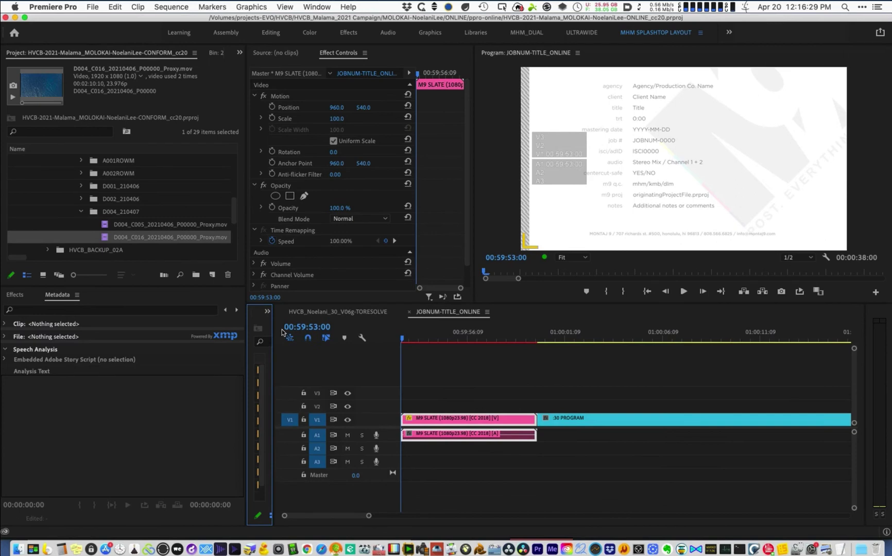
{"action": "left_click_drag", "start_coordinate": [274, 313], "coordinate": [416, 308]}
{"action": "left_click_drag", "start_coordinate": [296, 311], "coordinate": [64, 369]}
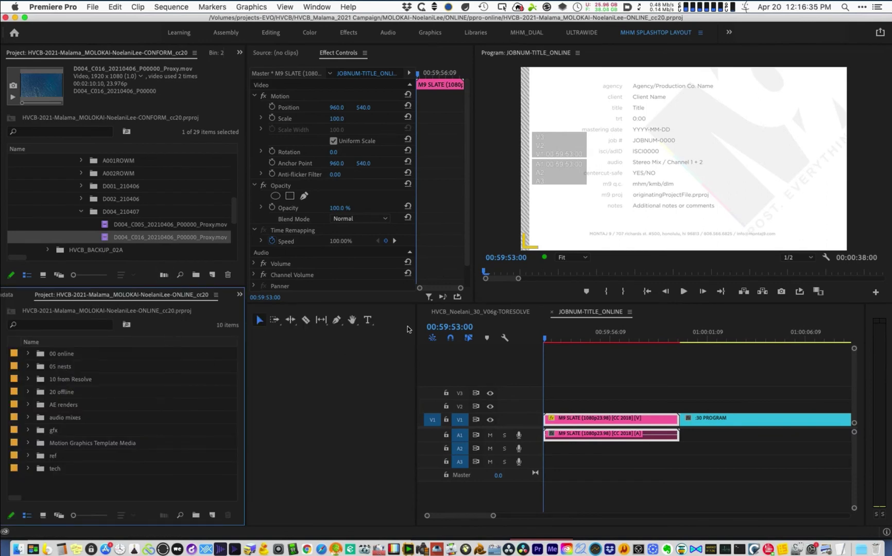
{"action": "left_click_drag", "start_coordinate": [414, 323], "coordinate": [287, 314]}
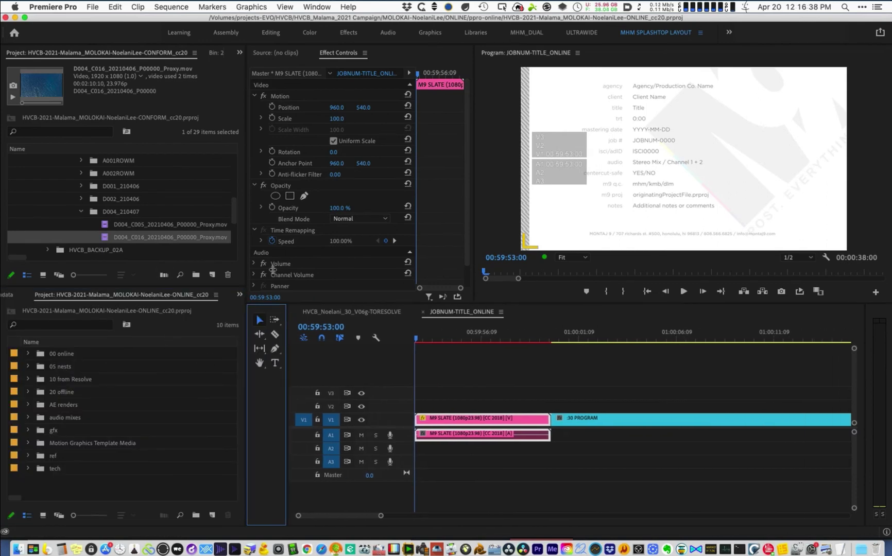
- Collapse 01 to resolve and dlm bins, expand 20 offline import, and select the offline sequence
{"action": "left_click", "coordinate": [232, 156]}
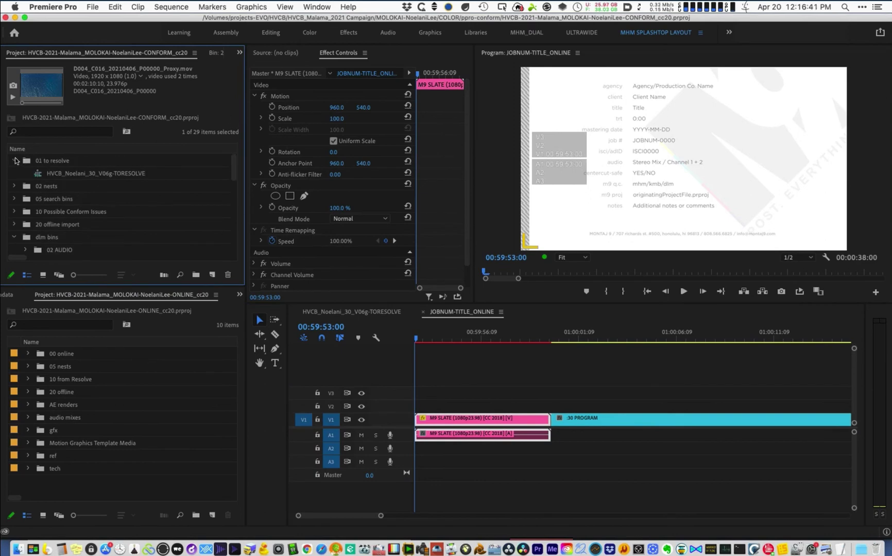
{"action": "left_click", "coordinate": [16, 161]}
{"action": "left_click", "coordinate": [15, 225]}
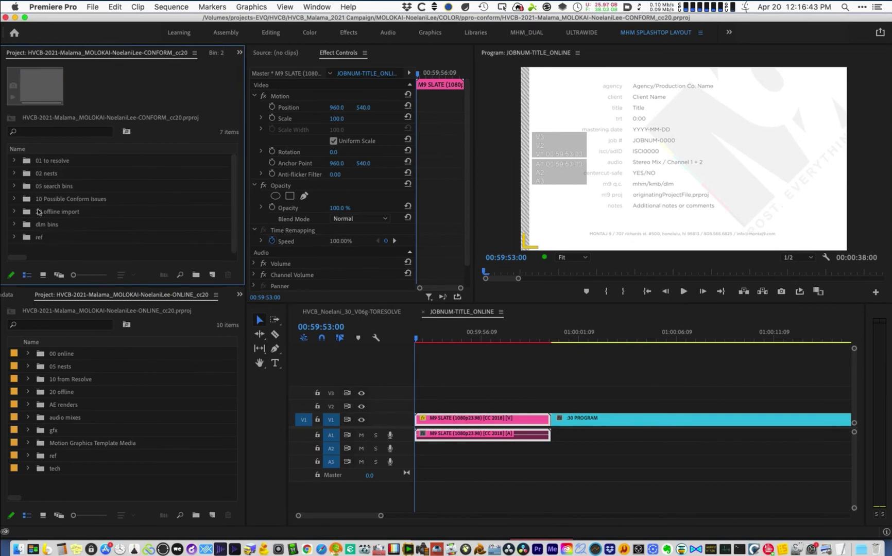
{"action": "left_click", "coordinate": [15, 212]}
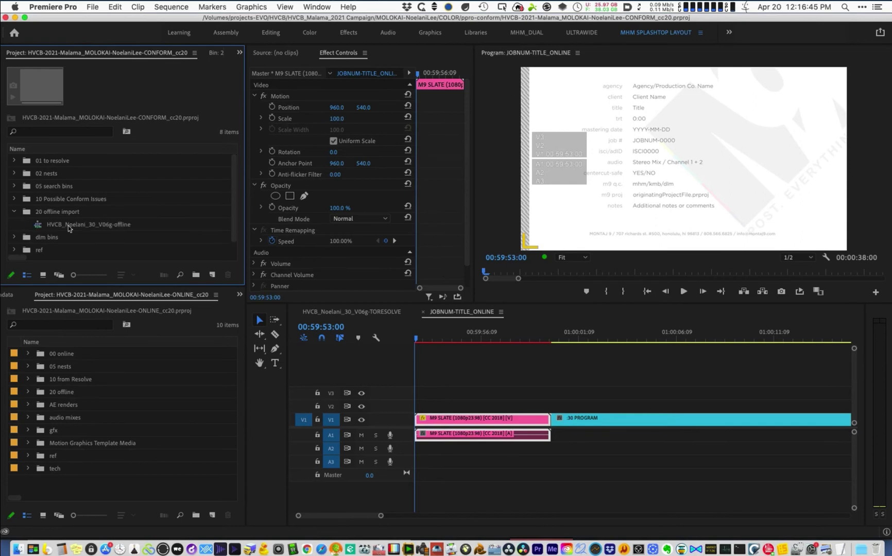
{"action": "left_click", "coordinate": [85, 230]}
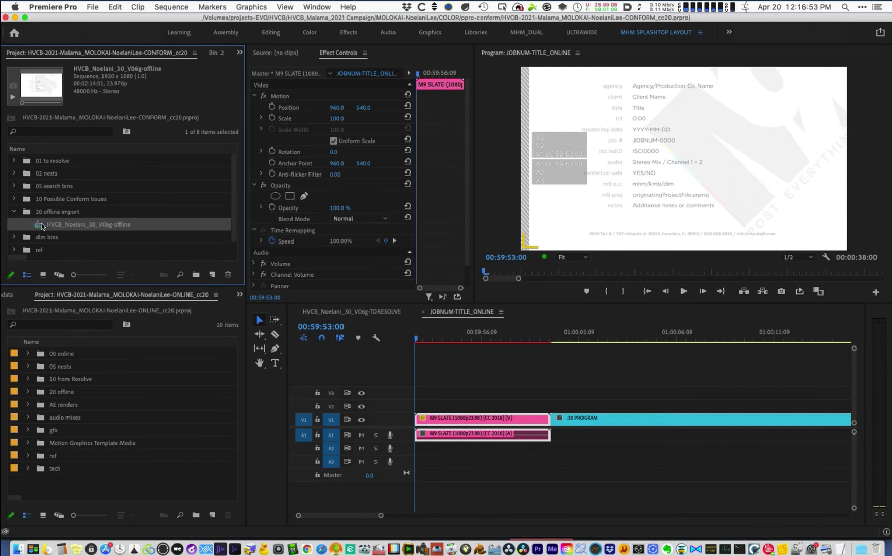
- Open the offline sequence, delete all its audio clips, unlock V1, and save
{"action": "double_click", "coordinate": [41, 225]}
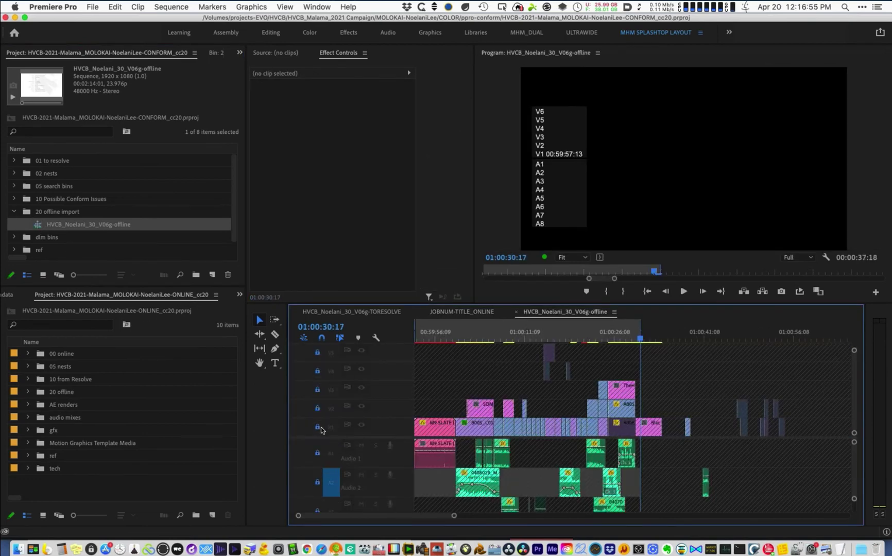
{"action": "left_click", "coordinate": [316, 453], "text": "shift"}
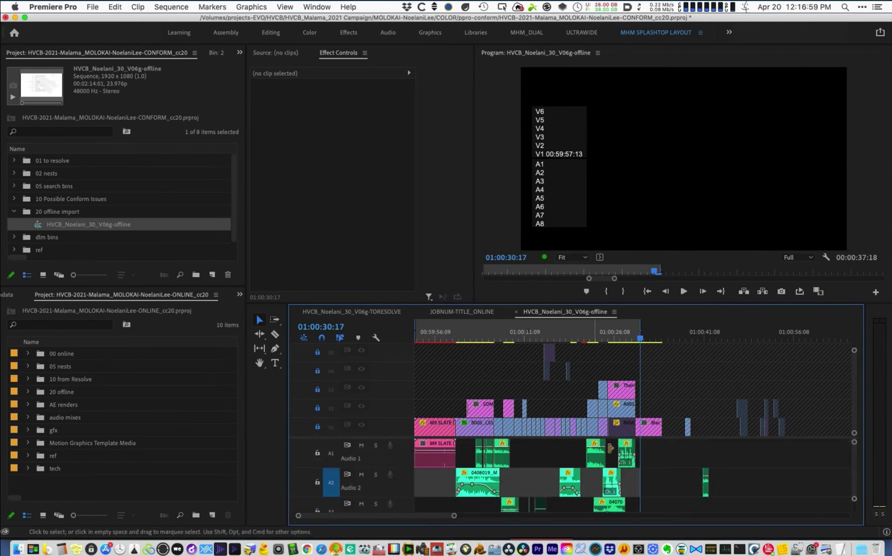
{"action": "key", "text": "super+a"}
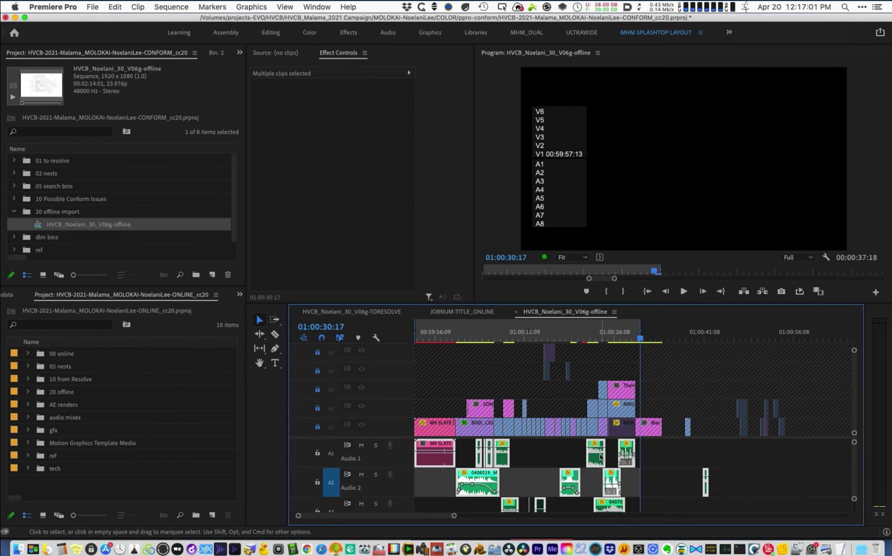
{"action": "key", "text": "Delete"}
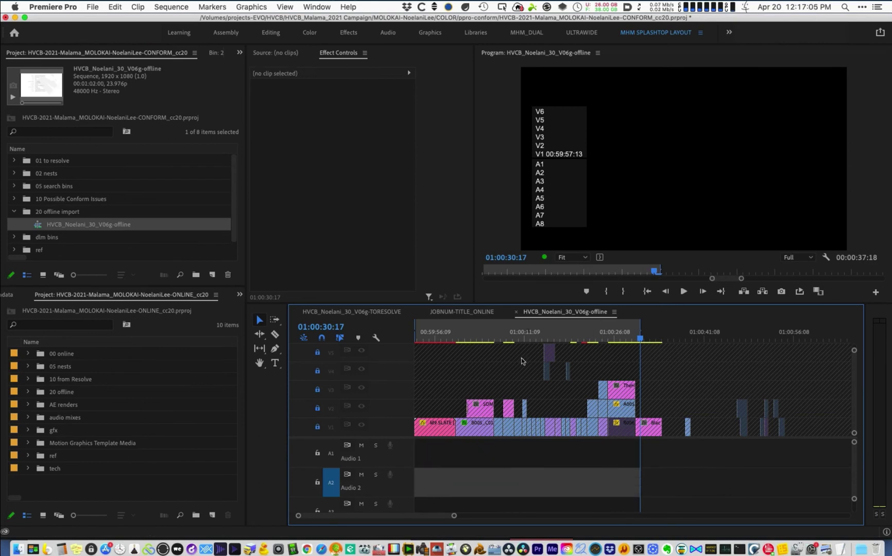
{"action": "left_click", "coordinate": [318, 427]}
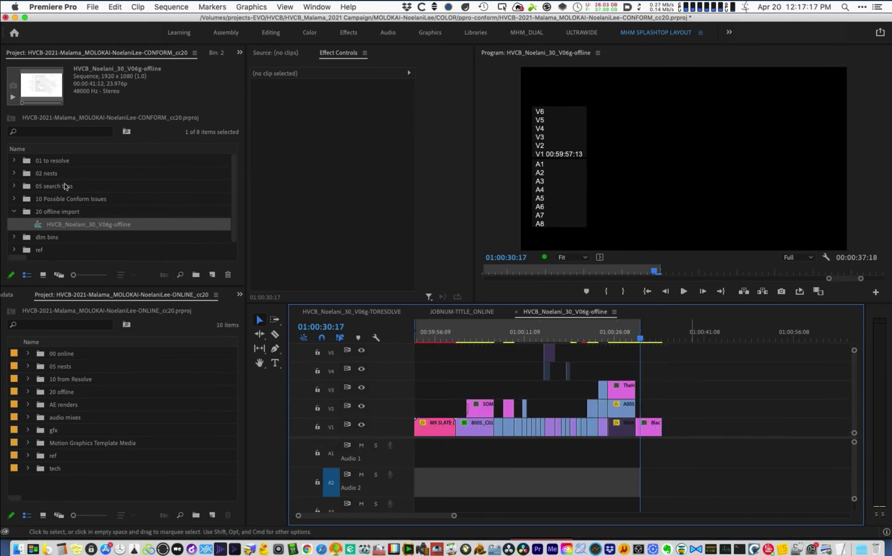
{"action": "key", "text": "super+s"}
{"action": "left_click", "coordinate": [85, 224]}
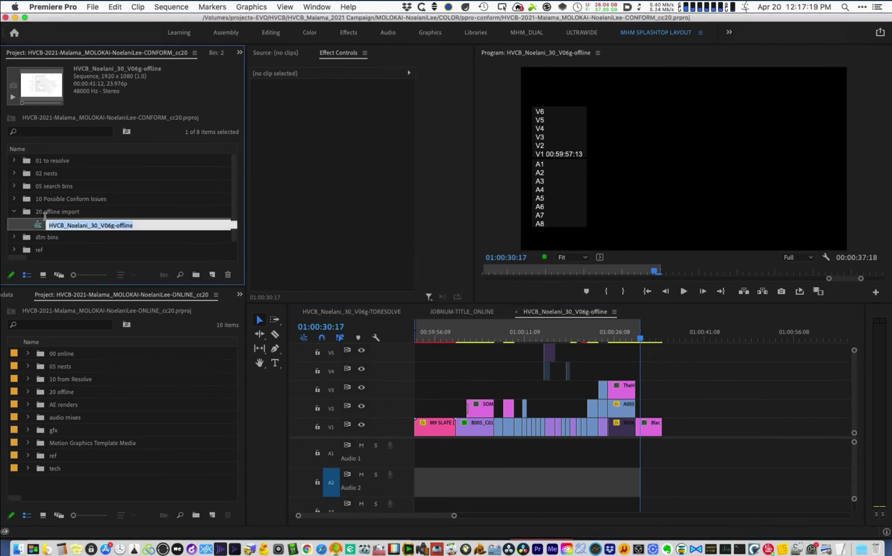
- Import the 30_V06g offline reference .mov into the ONLINE project's ref bin
{"action": "key", "text": "Escape"}
{"action": "scroll", "coordinate": [76, 283], "scroll_direction": "down", "scroll_amount": 1}
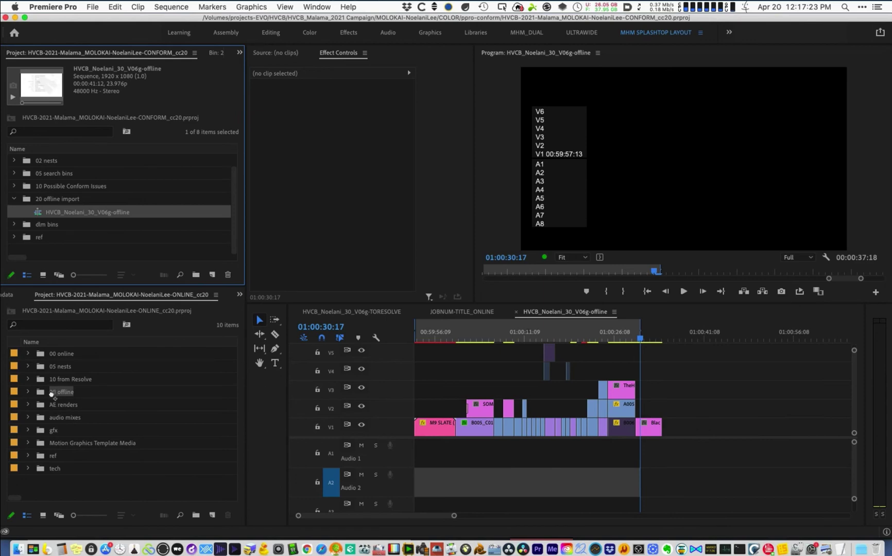
{"action": "left_click", "coordinate": [54, 399]}
{"action": "key", "text": "super+v"}
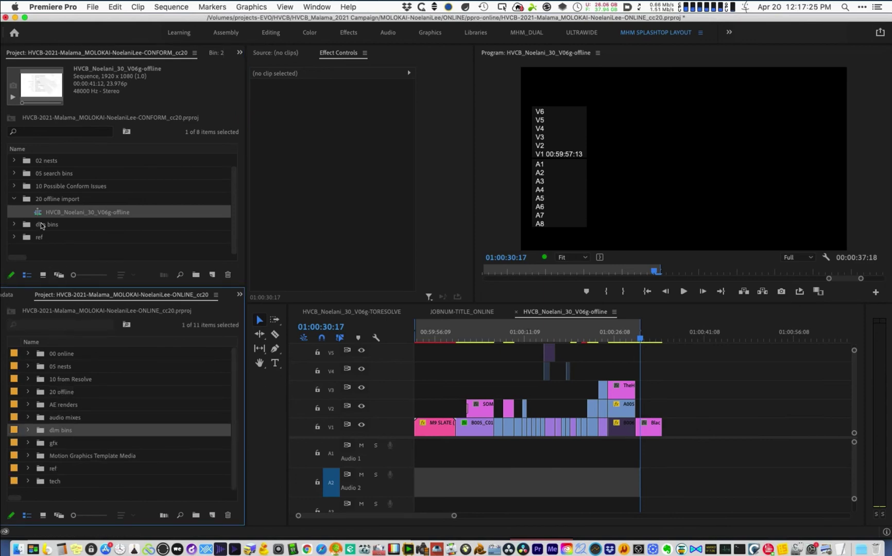
{"action": "left_click", "coordinate": [40, 227]}
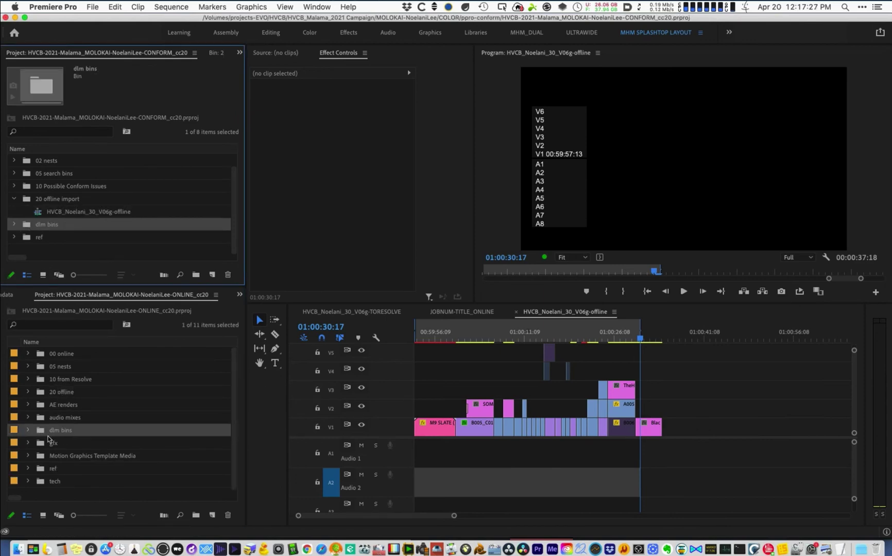
{"action": "left_click", "coordinate": [27, 430]}
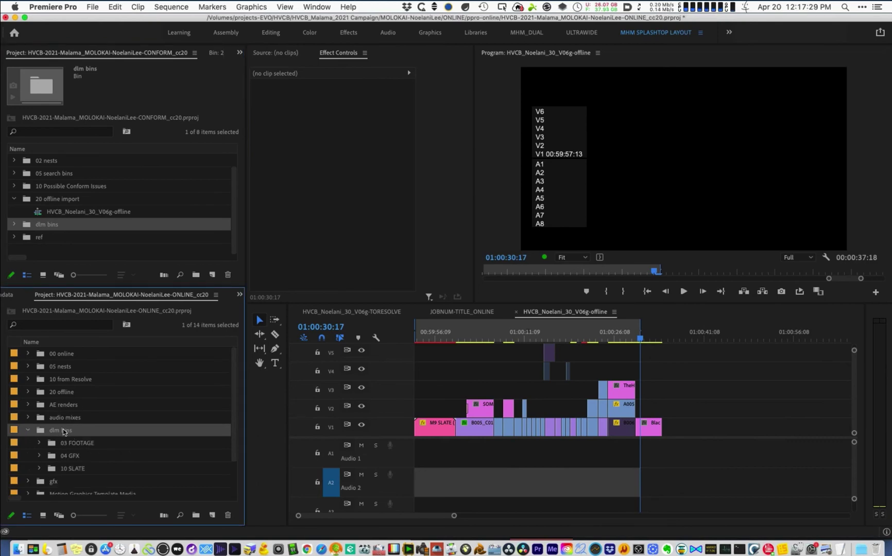
{"action": "left_click", "coordinate": [28, 430]}
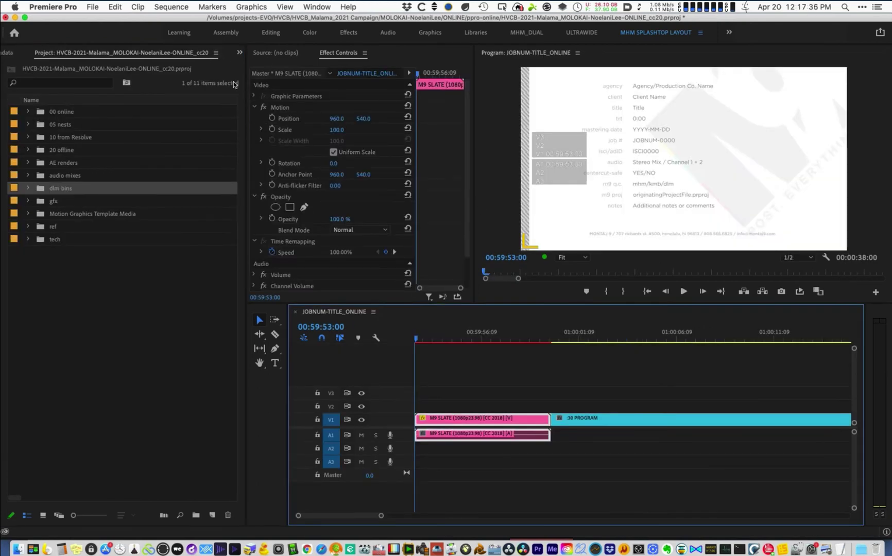
{"action": "left_click", "coordinate": [75, 324]}
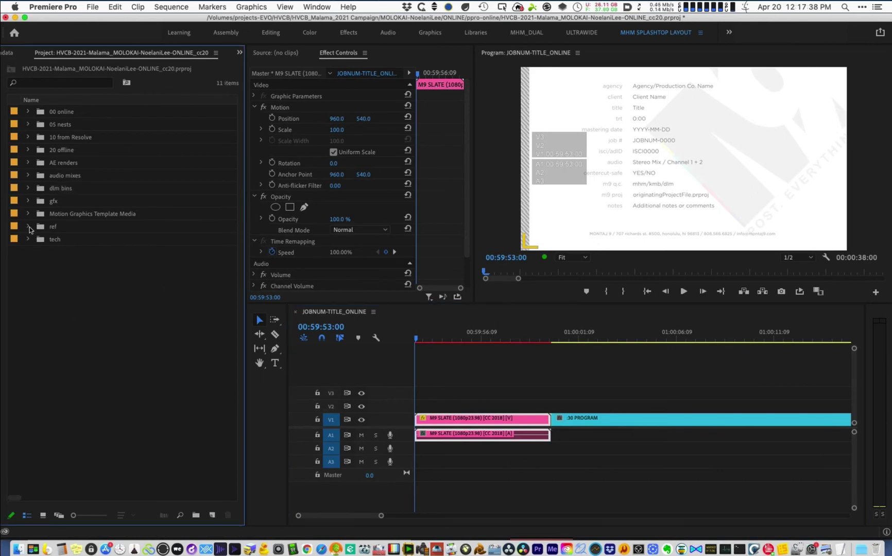
{"action": "left_click", "coordinate": [50, 226]}
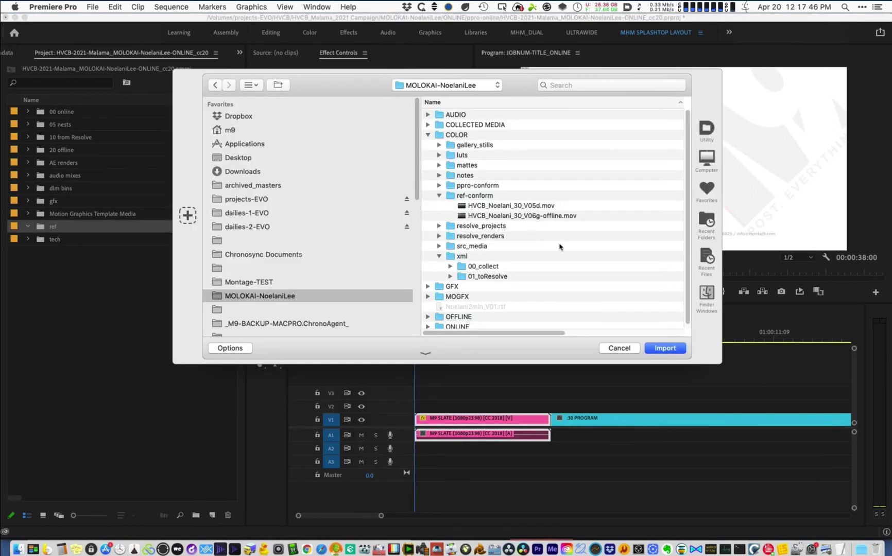
{"action": "left_click", "coordinate": [515, 215]}
{"action": "left_click", "coordinate": [677, 353]}
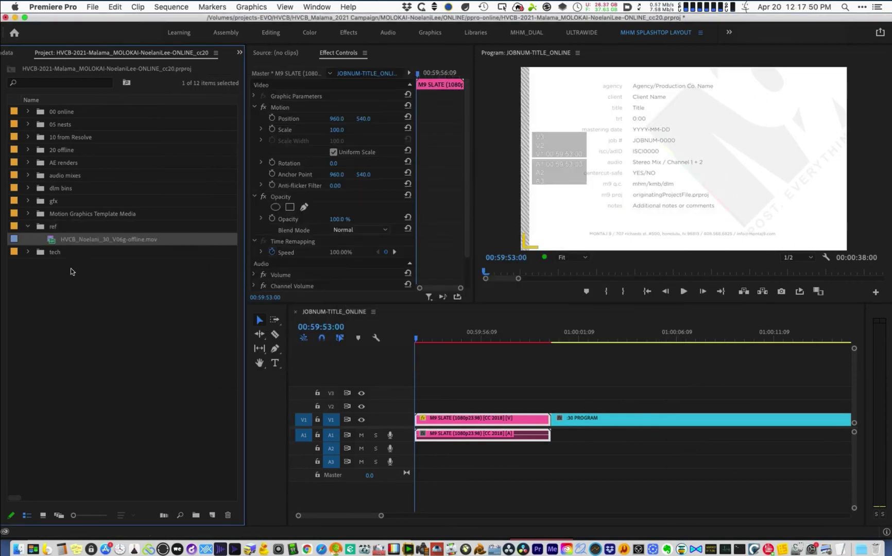
- Duplicate the offline sequence from 20 offline into the 00 online bin
{"action": "left_click", "coordinate": [28, 150]}
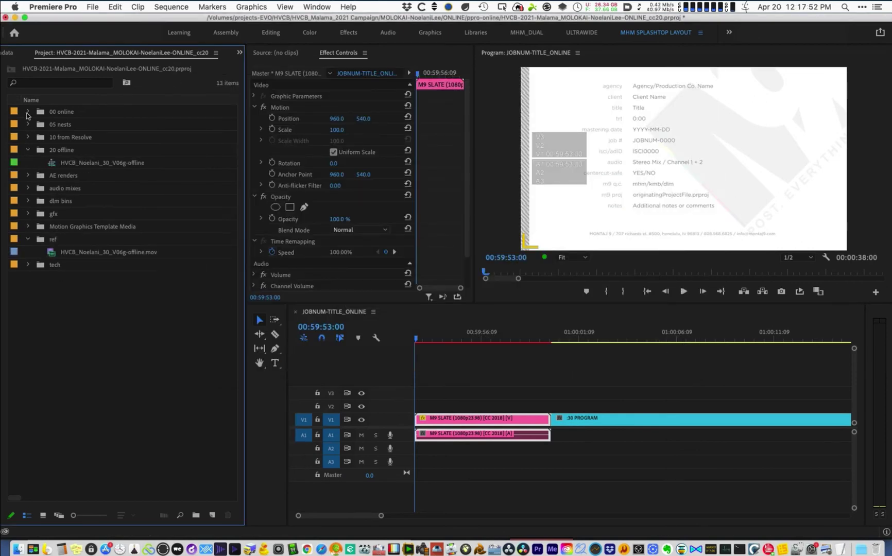
{"action": "left_click", "coordinate": [114, 164]}
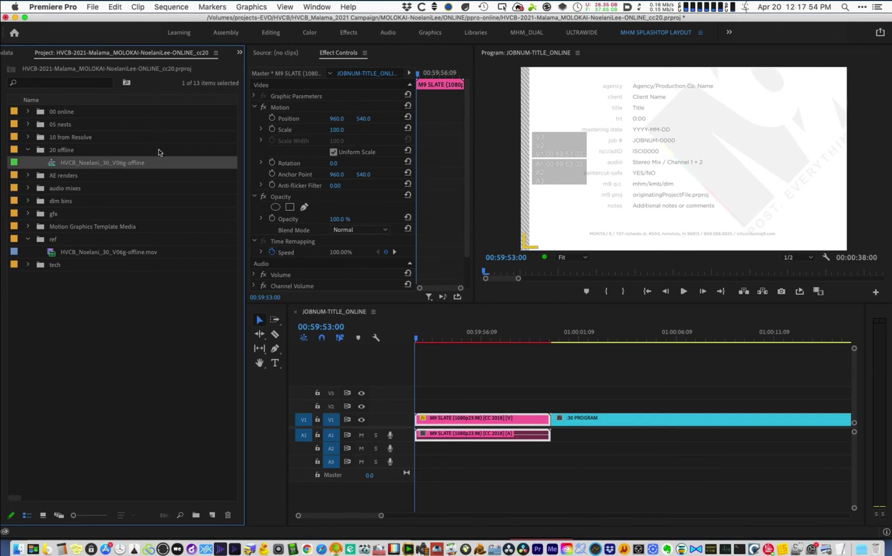
{"action": "key", "text": "super+shift+slash"}
{"action": "left_click_drag", "start_coordinate": [154, 176], "coordinate": [27, 111]}
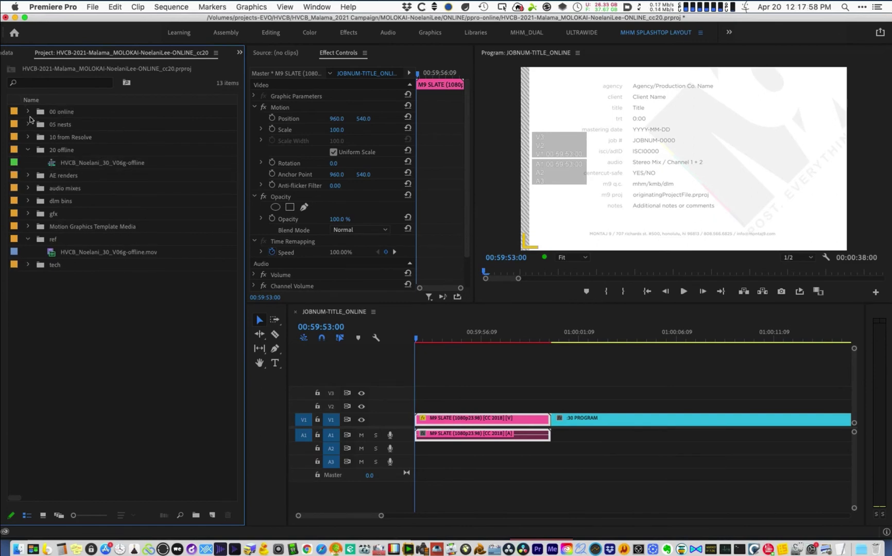
- Rename the copied sequence, replacing '-offline Copy 01' with '_ONLINE'
{"action": "left_click", "coordinate": [29, 112]}
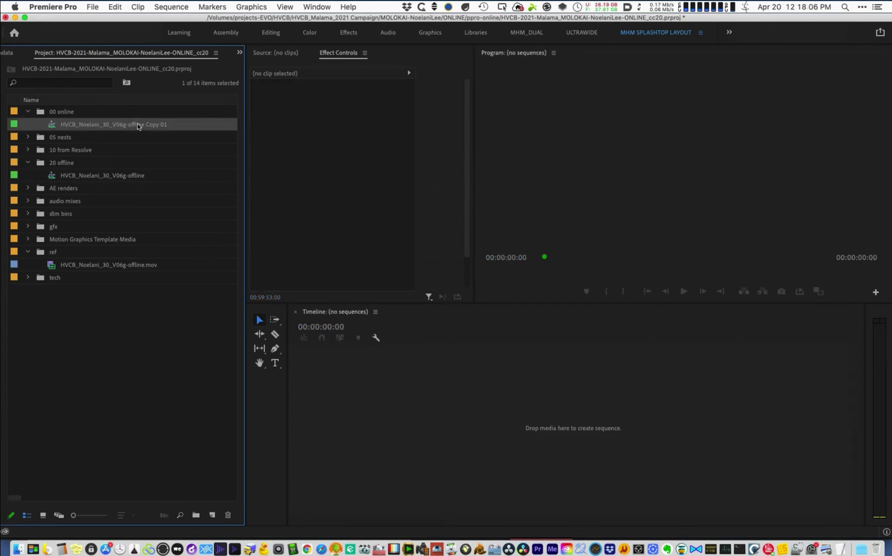
{"action": "left_click", "coordinate": [138, 125]}
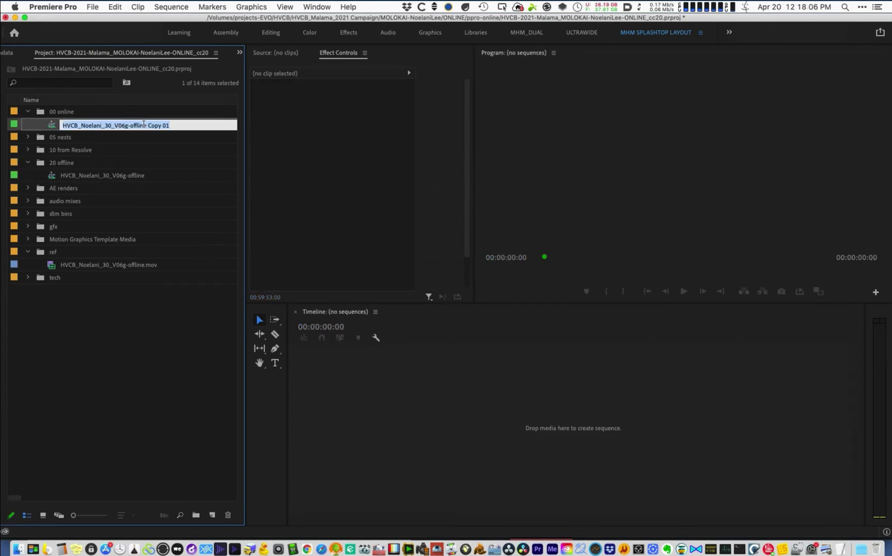
{"action": "left_click", "coordinate": [145, 125]}
{"action": "left_click", "coordinate": [192, 127], "text": "shift"}
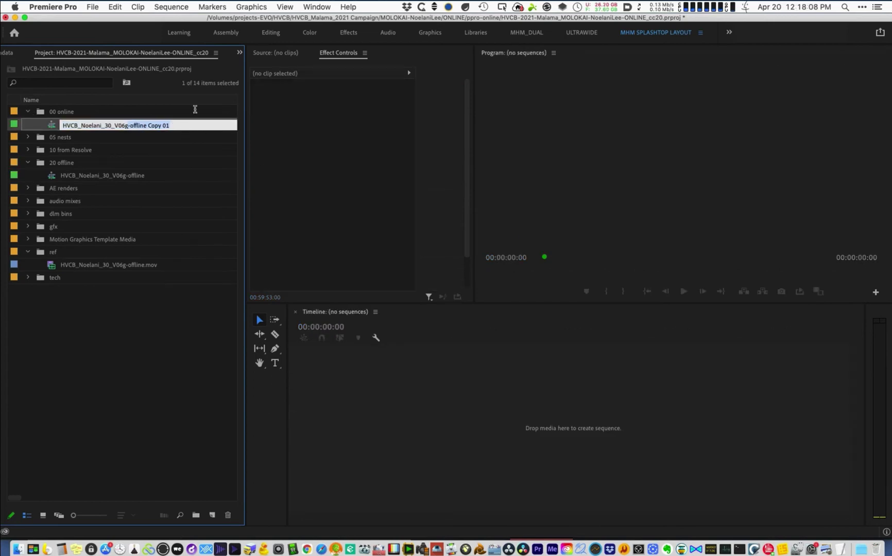
{"action": "type", "text": "_ON"}
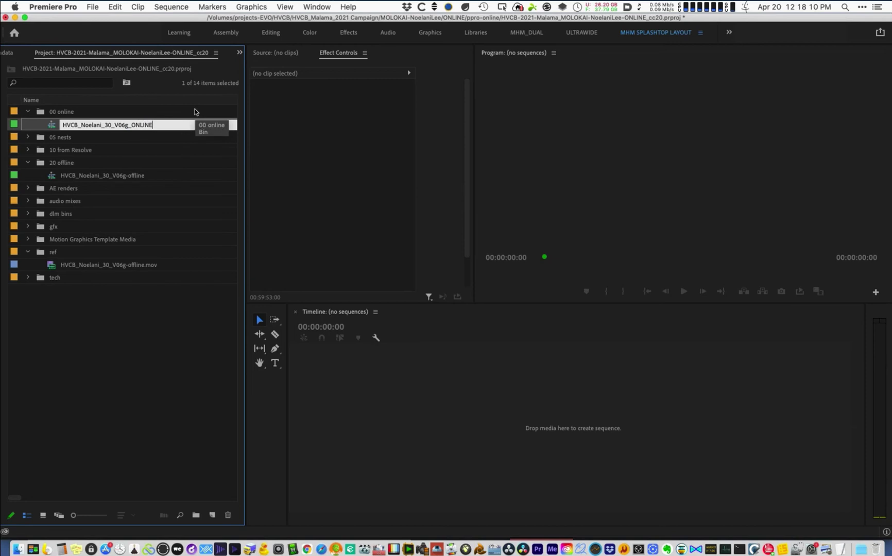
{"action": "type", "text": "LINE"}
{"action": "key", "text": "Return"}
- Set the _ONLINE sequence's previews to Apple ProRes 422 HQ with Maximum Bit Depth
{"action": "double_click", "coordinate": [64, 124]}
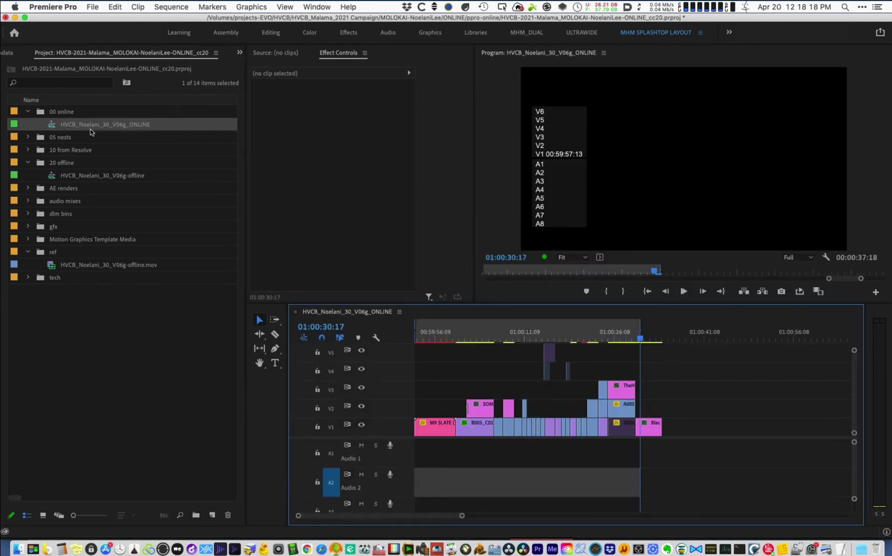
{"action": "left_click", "coordinate": [443, 334]}
{"action": "key", "text": "super+alt+s"}
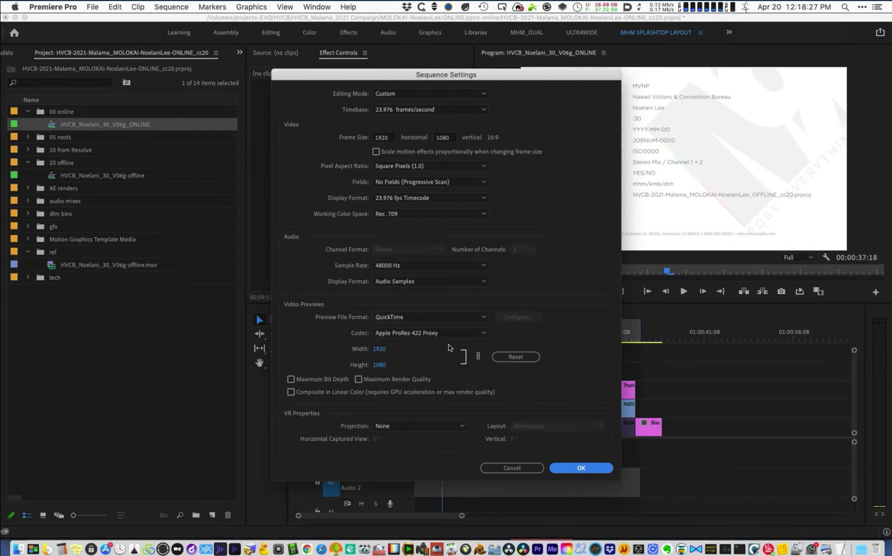
{"action": "left_click", "coordinate": [447, 335]}
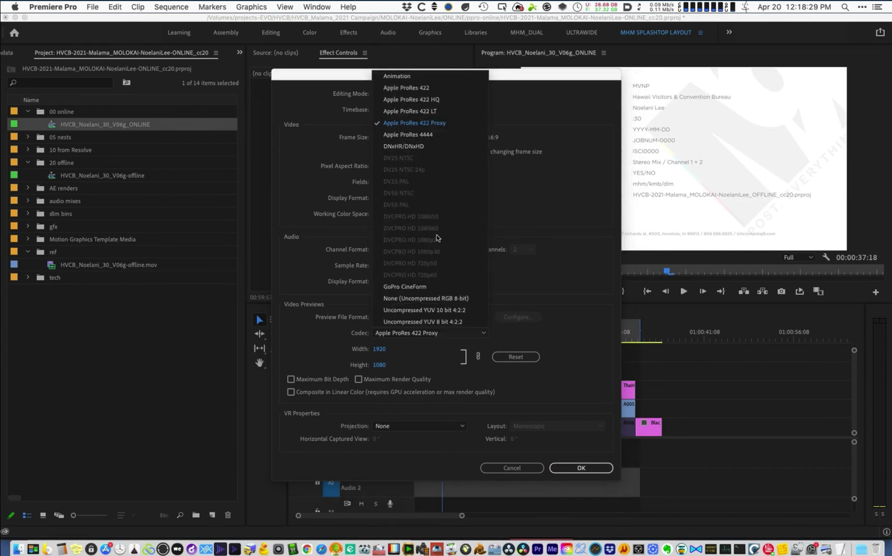
{"action": "left_click", "coordinate": [432, 98]}
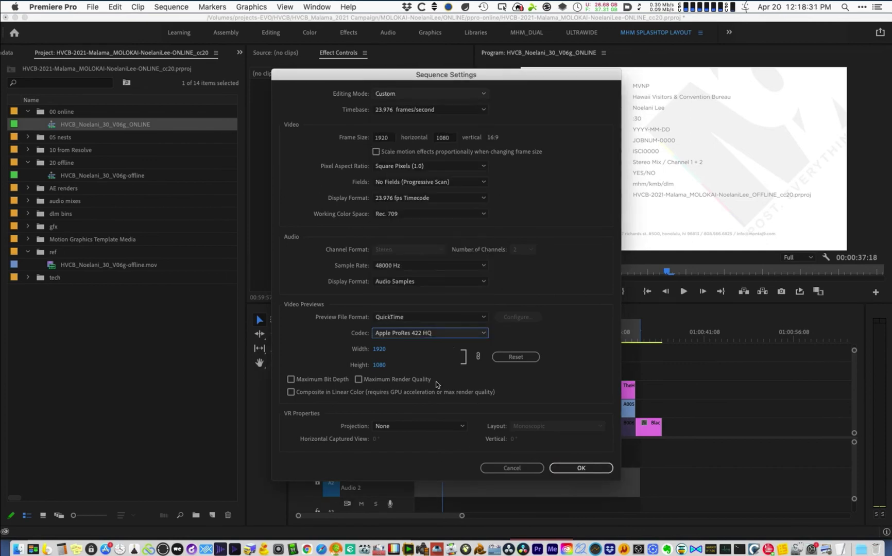
{"action": "left_click", "coordinate": [292, 379]}
{"action": "left_click", "coordinate": [540, 302]}
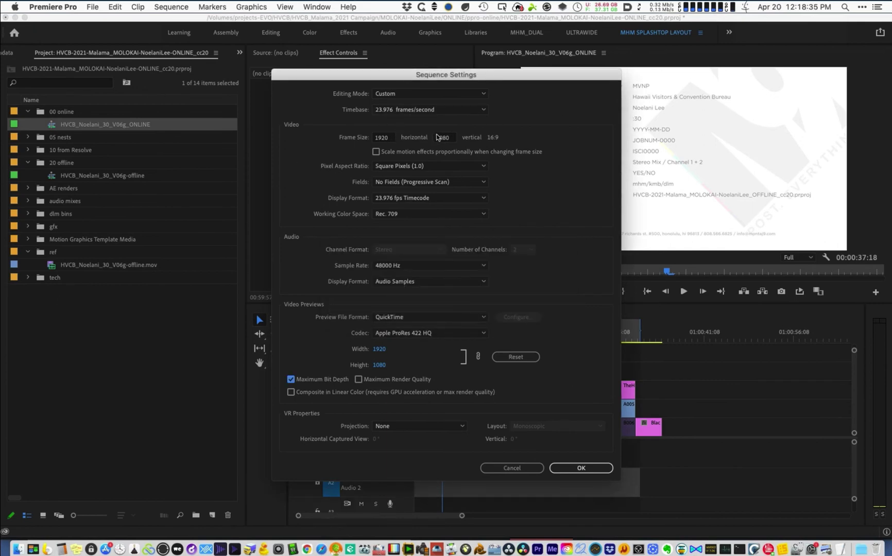
{"action": "left_click", "coordinate": [582, 469]}
{"action": "left_click", "coordinate": [588, 335]}
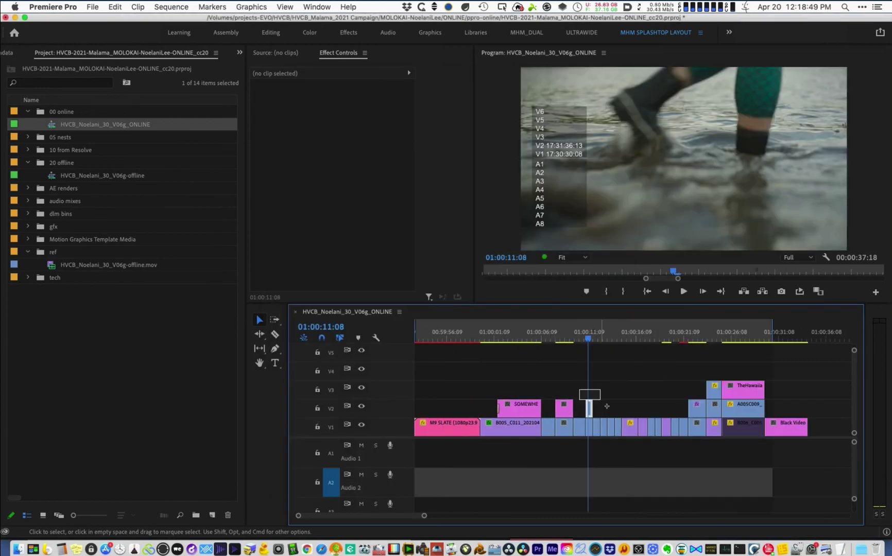
{"action": "left_click", "coordinate": [589, 409]}
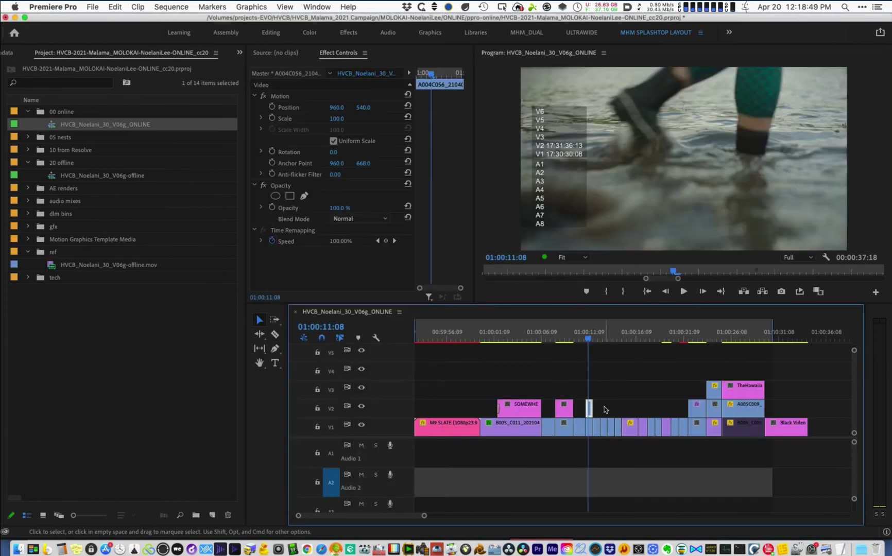
- Drop the stacked A005C017, A005C015, A005C009 clips and end-card title down a track, then save
{"action": "left_click", "coordinate": [696, 336]}
{"action": "left_click", "coordinate": [700, 412]}
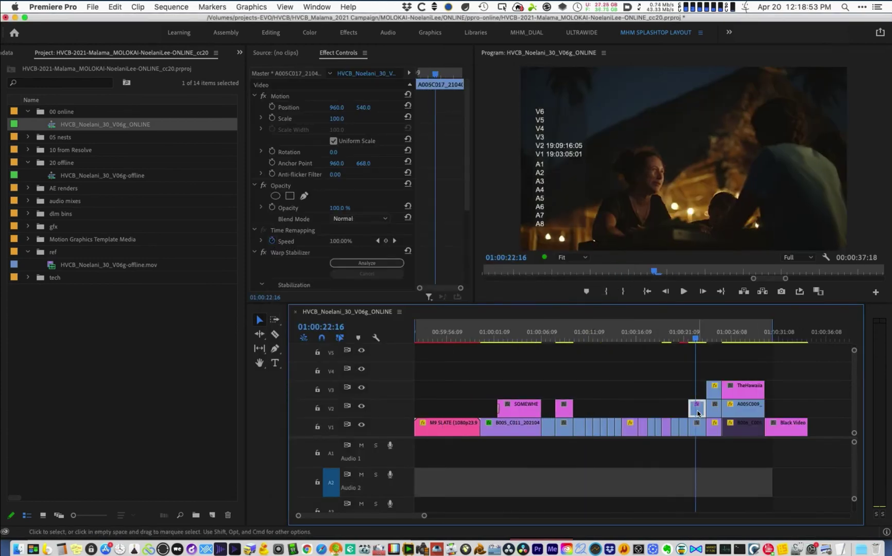
{"action": "key", "text": "alt+Down"}
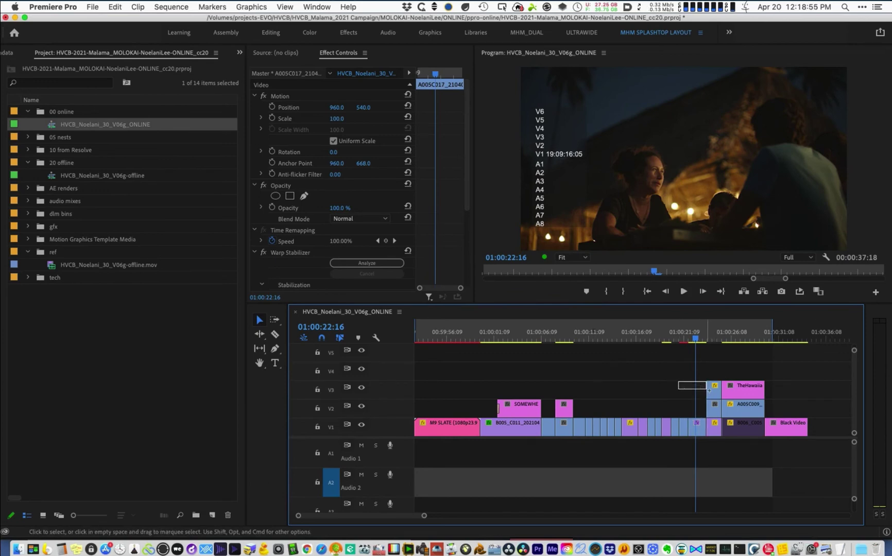
{"action": "left_click", "coordinate": [709, 388]}
{"action": "key", "text": "alt+Down"}
{"action": "key", "text": "alt+Down"}
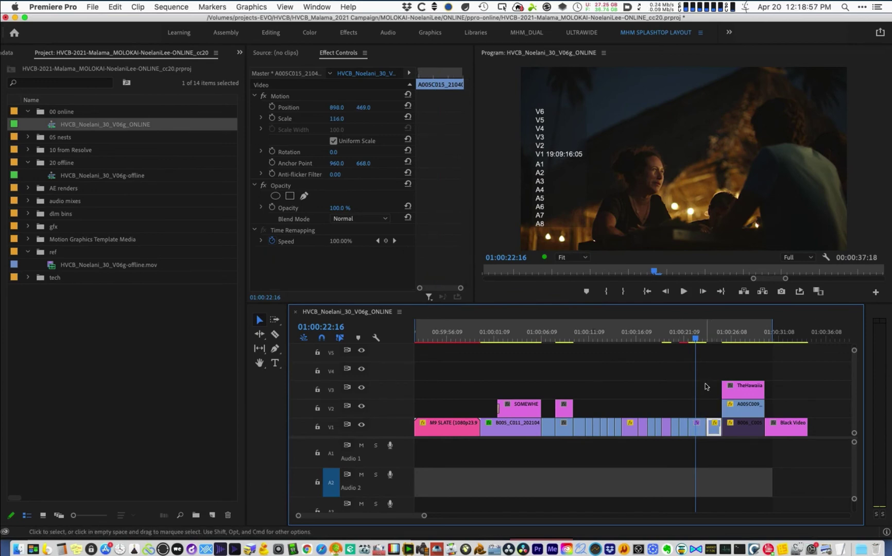
{"action": "left_click", "coordinate": [750, 336]}
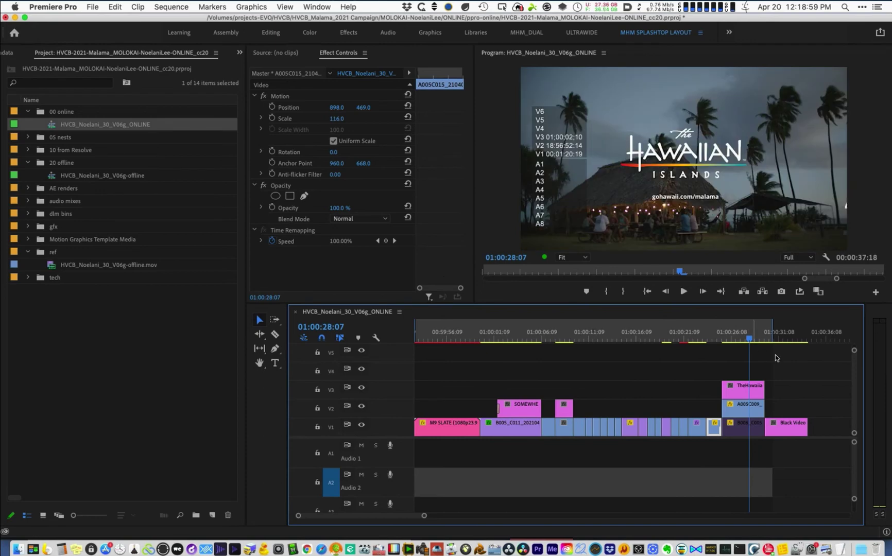
{"action": "left_click_drag", "start_coordinate": [776, 358], "coordinate": [757, 407]}
{"action": "key", "text": "alt+Down"}
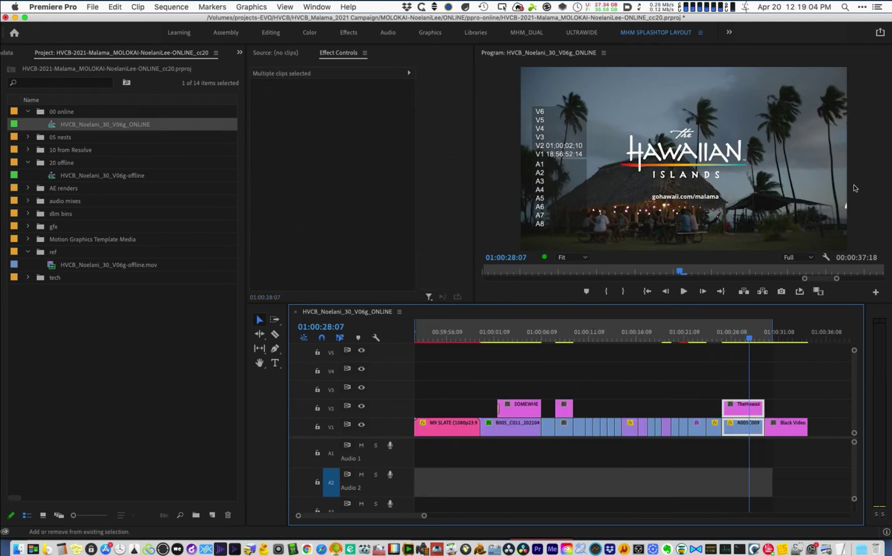
{"action": "key", "text": "super+s"}
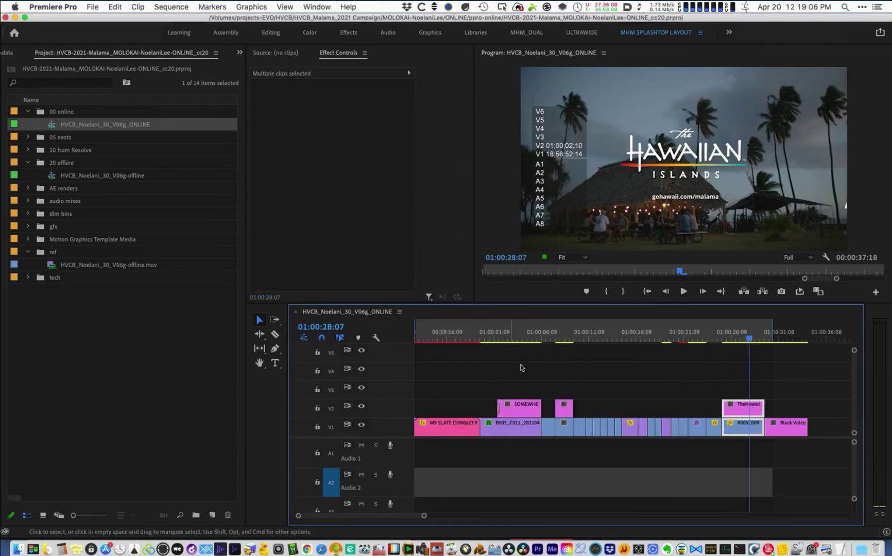
- Lift the three pink title clips from V2 to V5, save, and start an import into the 10 from Resolve bin
{"action": "left_click_drag", "start_coordinate": [478, 375], "coordinate": [791, 407]}
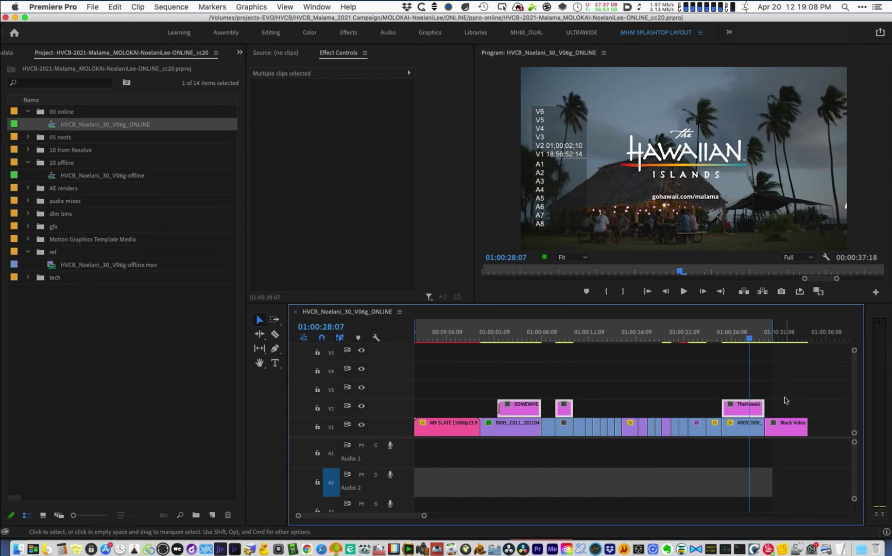
{"action": "key", "text": "alt+Up"}
{"action": "key", "text": "alt+Up"}
{"action": "key", "text": "alt+Up"}
{"action": "key", "text": "super+s"}
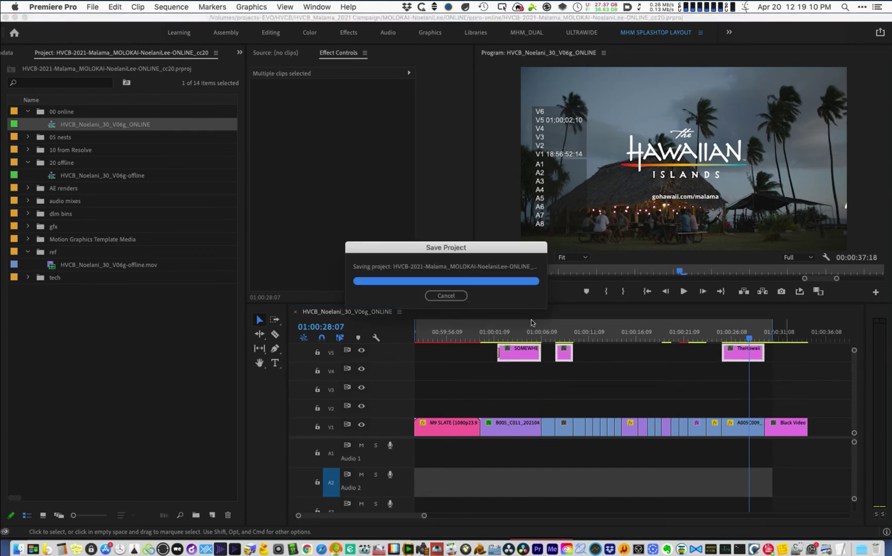
{"action": "left_click", "coordinate": [25, 150]}
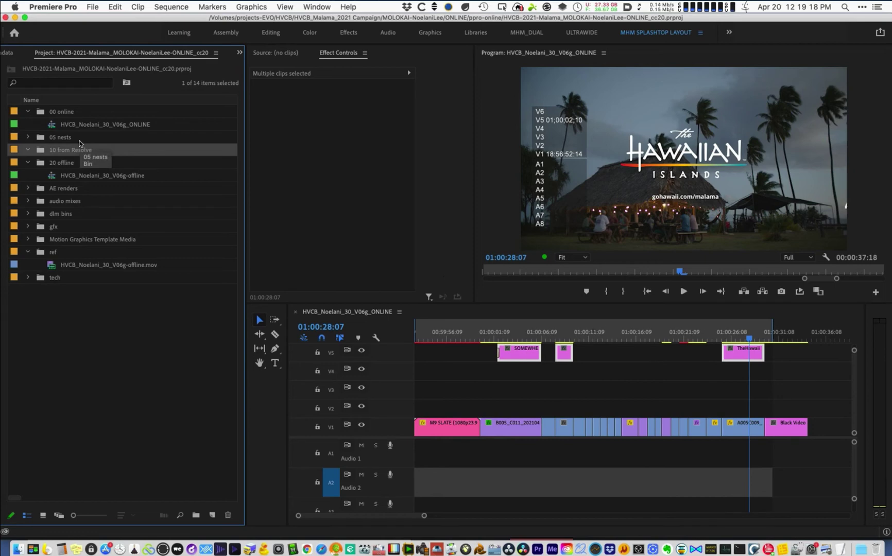
{"action": "key", "text": "super+i"}
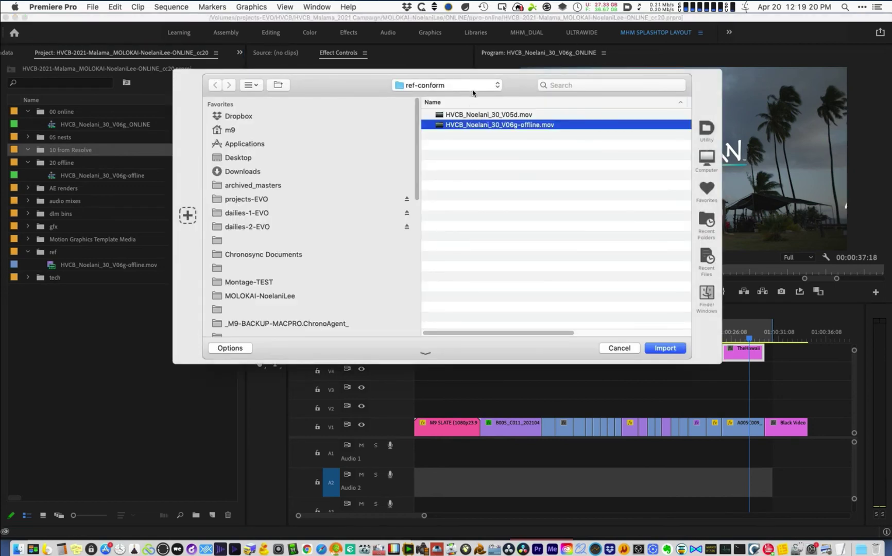
- Import the HVCB_Noelani_30_V06g-TORESOLVE XML from the COLOR renders folder into the project
{"action": "left_click", "coordinate": [472, 87]}
{"action": "mouse_move", "coordinate": [466, 96]}
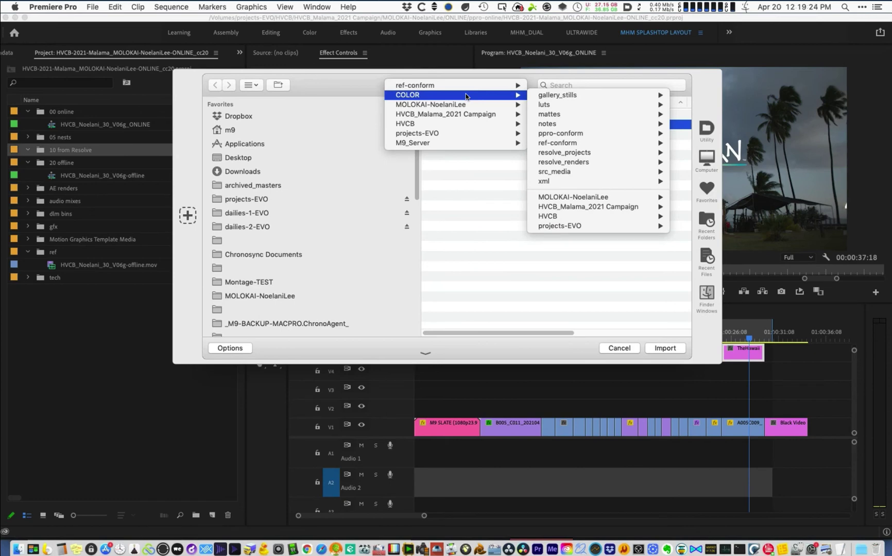
{"action": "left_click", "coordinate": [466, 96]}
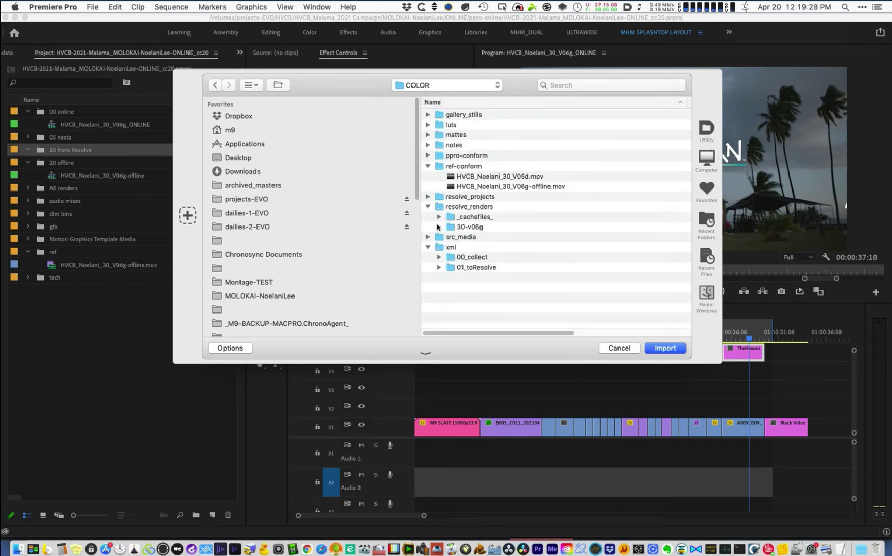
{"action": "left_click", "coordinate": [617, 238]}
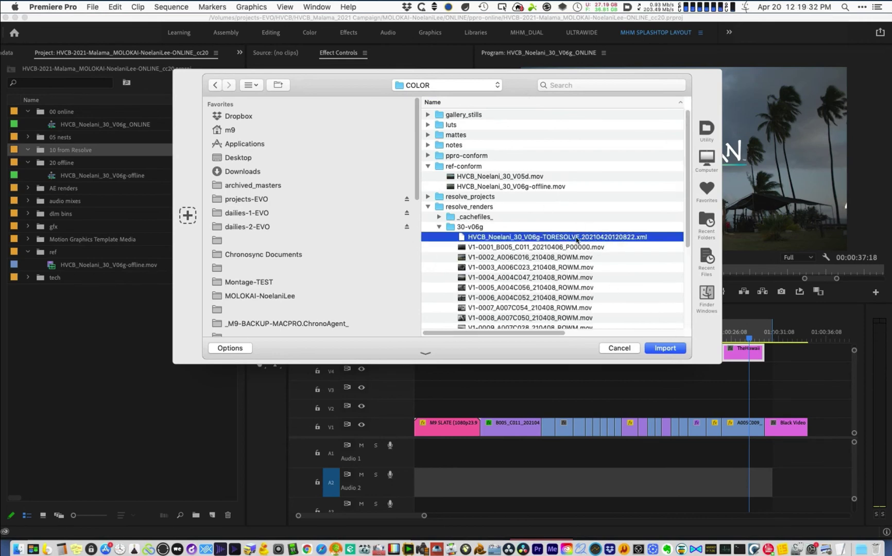
{"action": "left_click", "coordinate": [670, 348]}
{"action": "scroll", "coordinate": [606, 244], "scroll_direction": "down", "scroll_amount": 5}
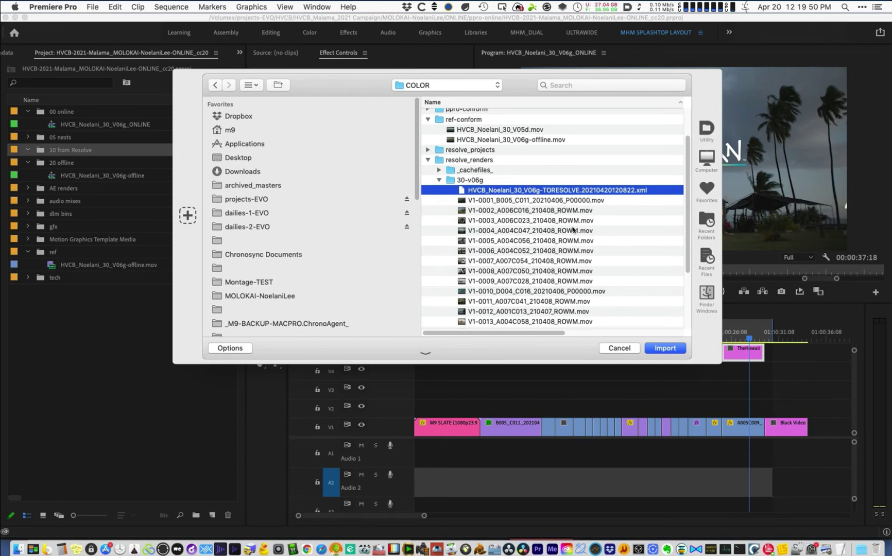
{"action": "left_click", "coordinate": [668, 349]}
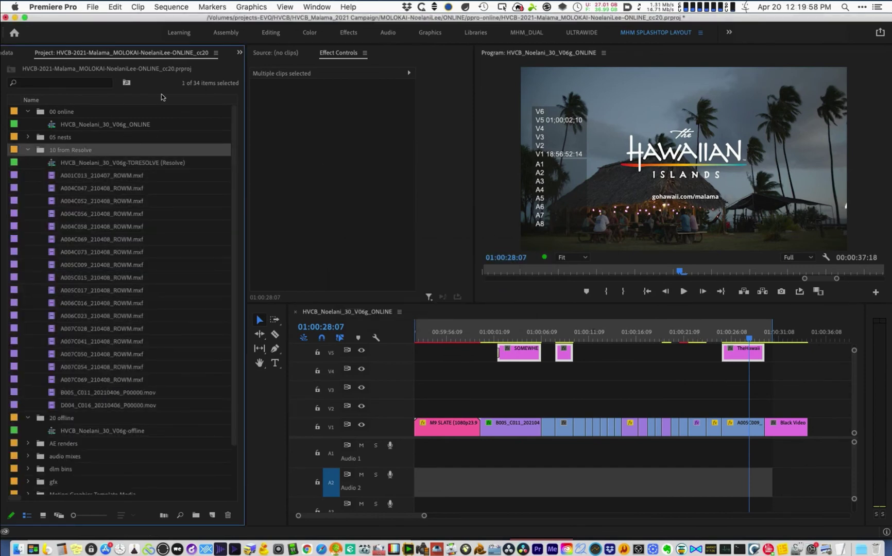
- Give all clips in the TORESOLVE sequence the Mango label and select them for copying
{"action": "left_click", "coordinate": [159, 165]}
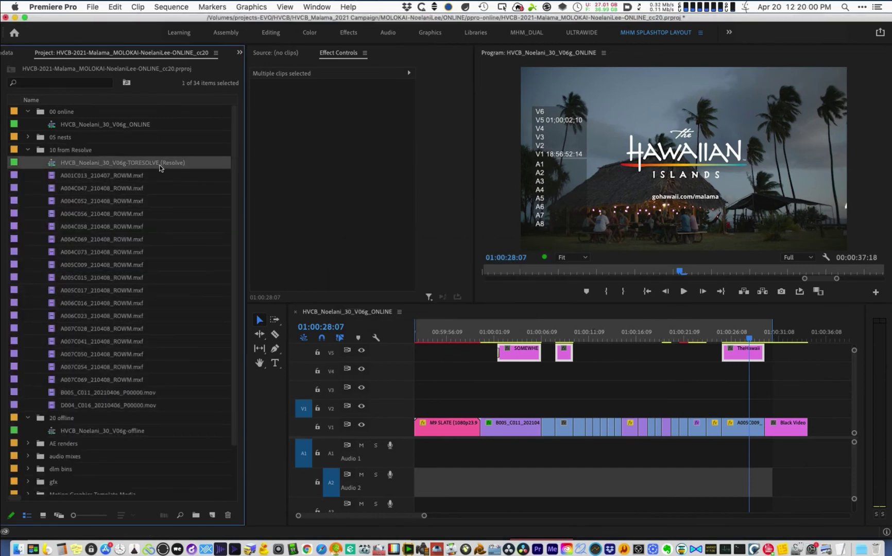
{"action": "double_click", "coordinate": [54, 165]}
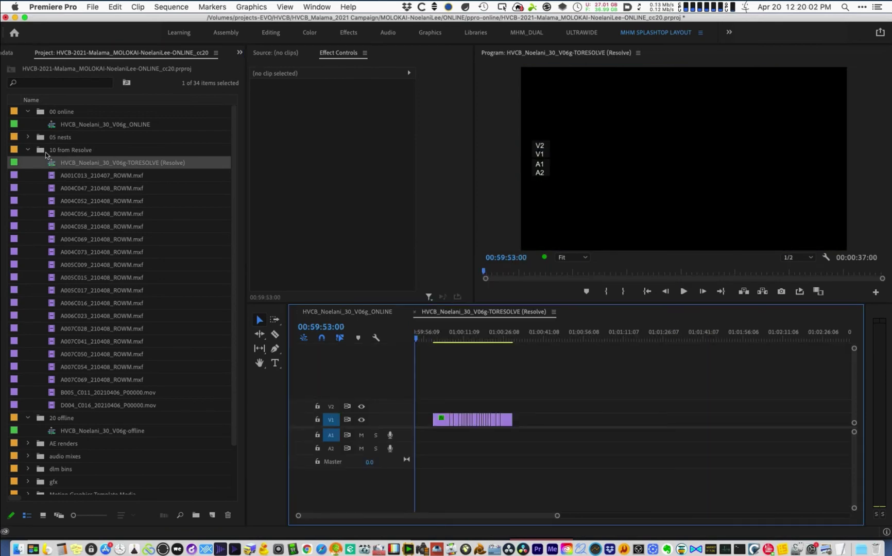
{"action": "key", "text": "super+a"}
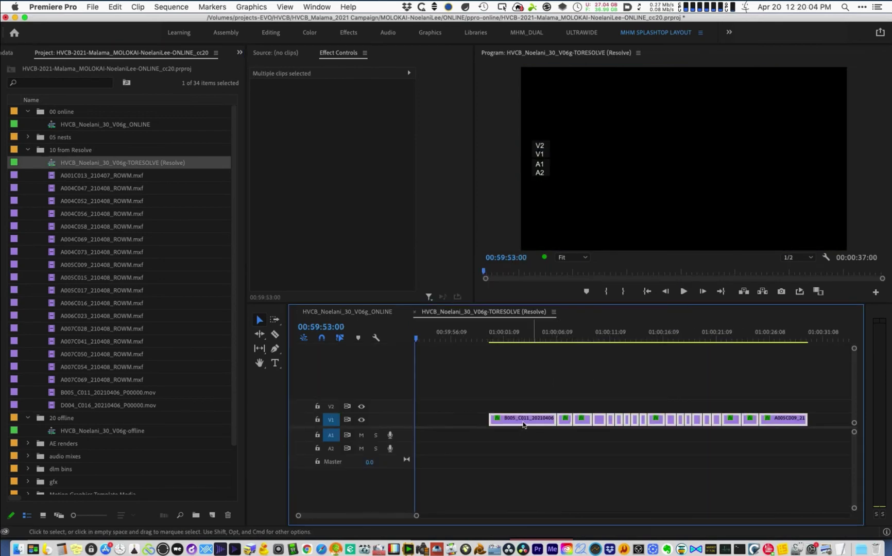
{"action": "right_click", "coordinate": [525, 420]}
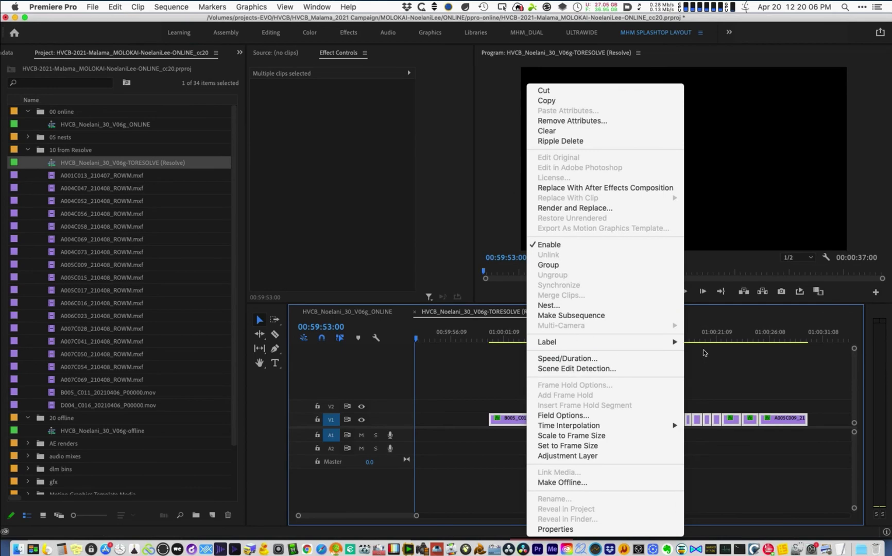
{"action": "mouse_move", "coordinate": [670, 342]}
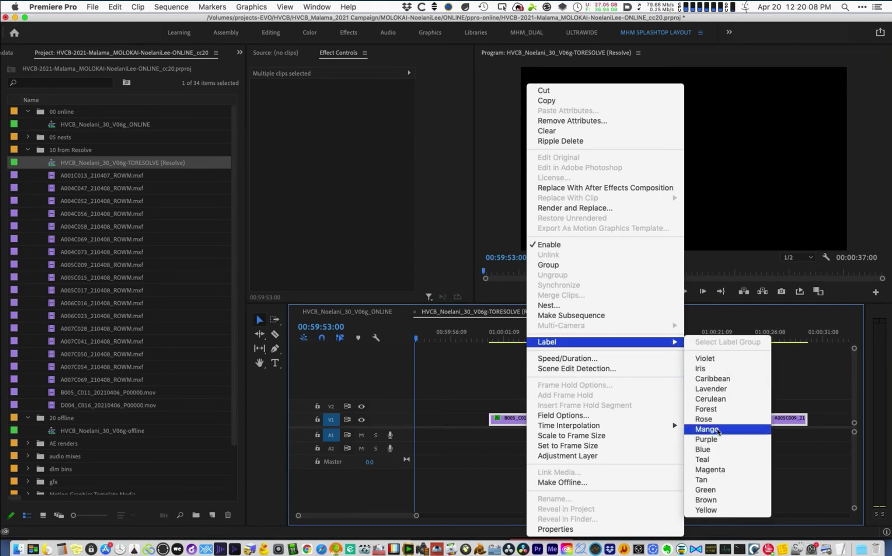
{"action": "left_click", "coordinate": [718, 431]}
{"action": "left_click_drag", "start_coordinate": [483, 387], "coordinate": [797, 392]}
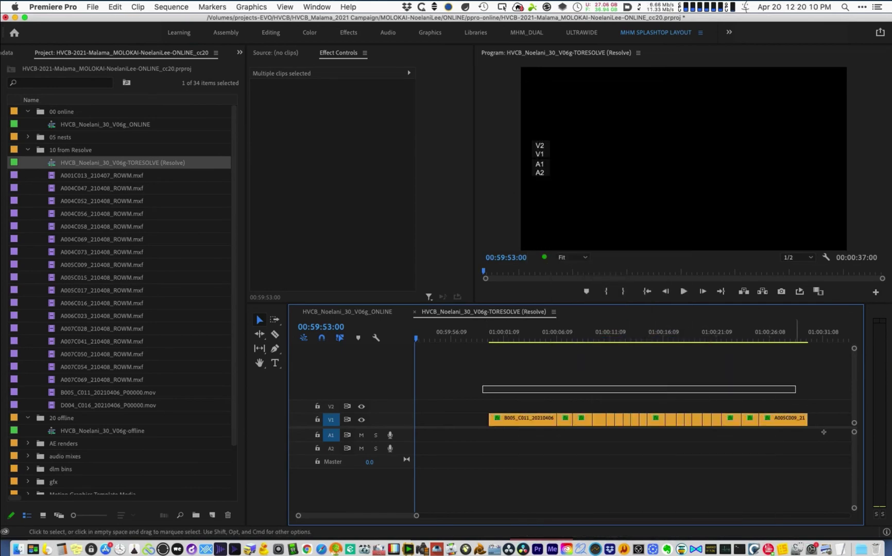
{"action": "left_click_drag", "start_coordinate": [823, 433], "coordinate": [823, 430]}
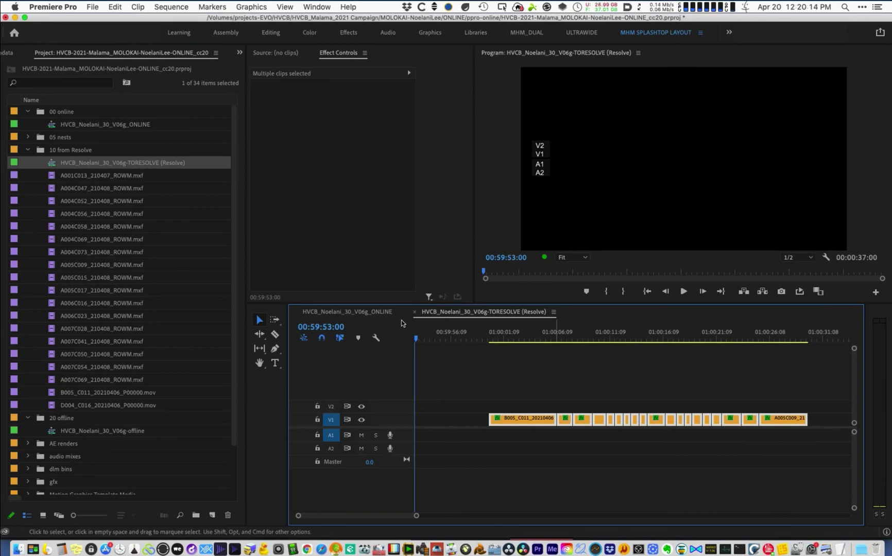
- Paste the Resolve clips onto V2 of the ONLINE sequence at 01:00:00:00, excluding A1 and A2 audio
{"action": "left_click", "coordinate": [365, 312]}
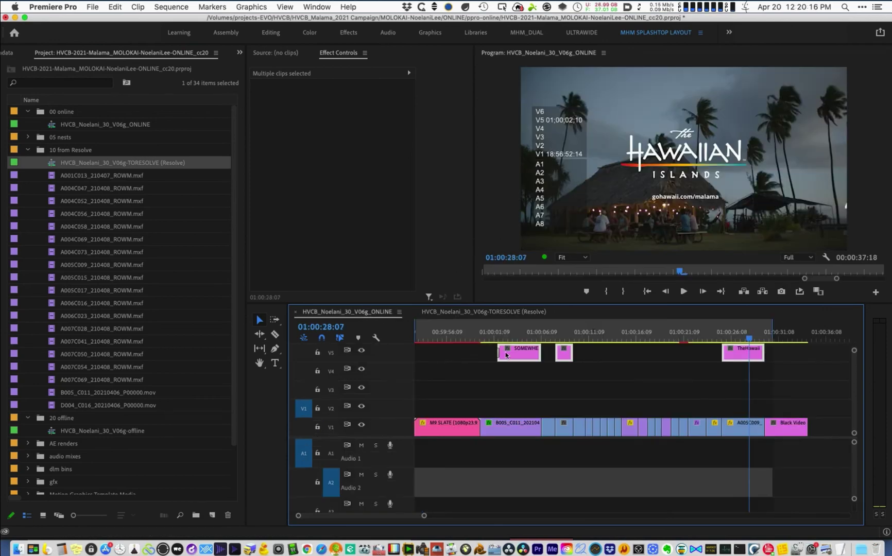
{"action": "left_click", "coordinate": [470, 332]}
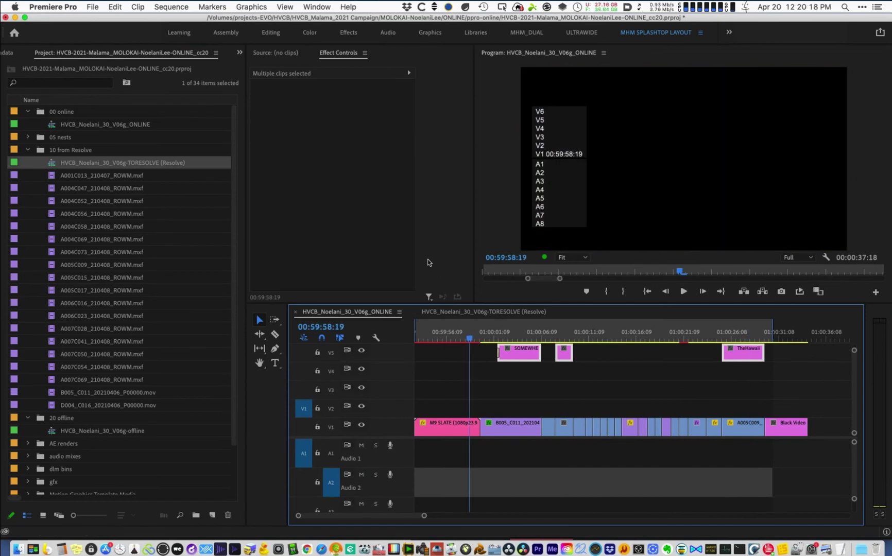
{"action": "key", "text": "Down"}
{"action": "left_click", "coordinate": [331, 409]}
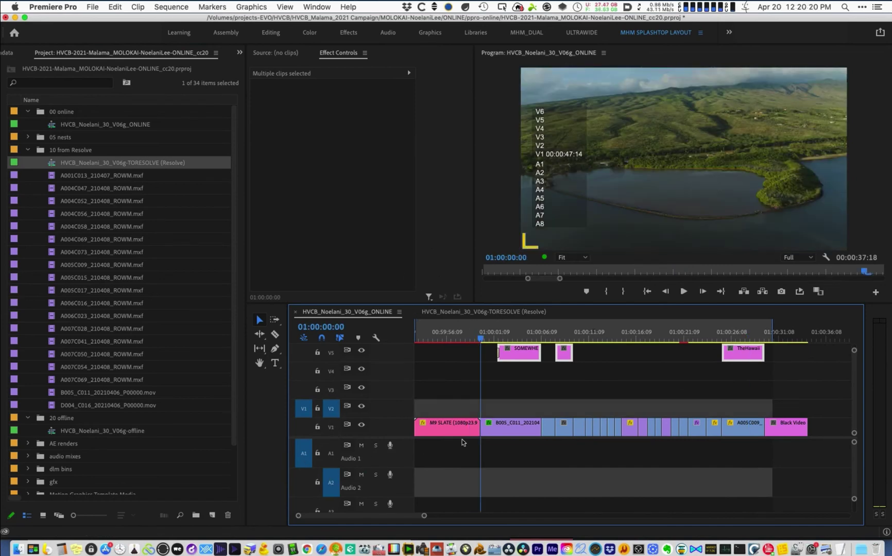
{"action": "left_click", "coordinate": [310, 461]}
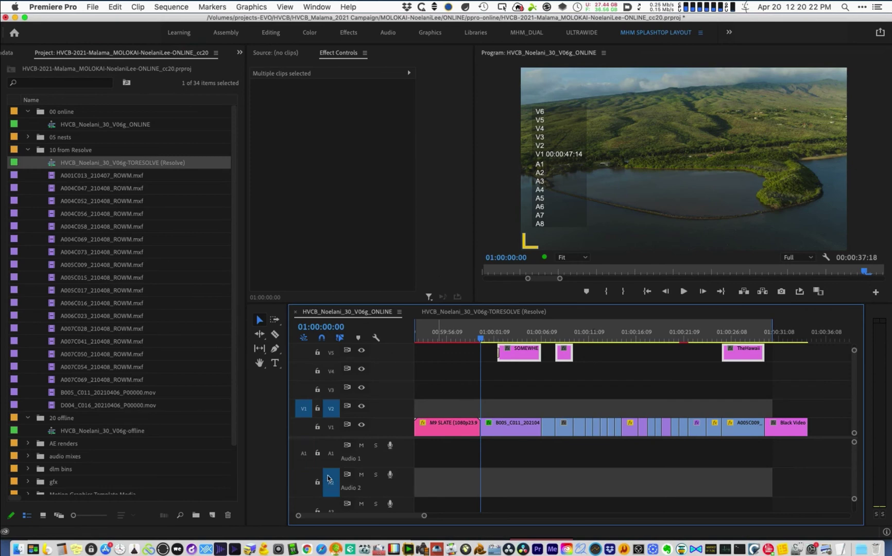
{"action": "left_click", "coordinate": [330, 480]}
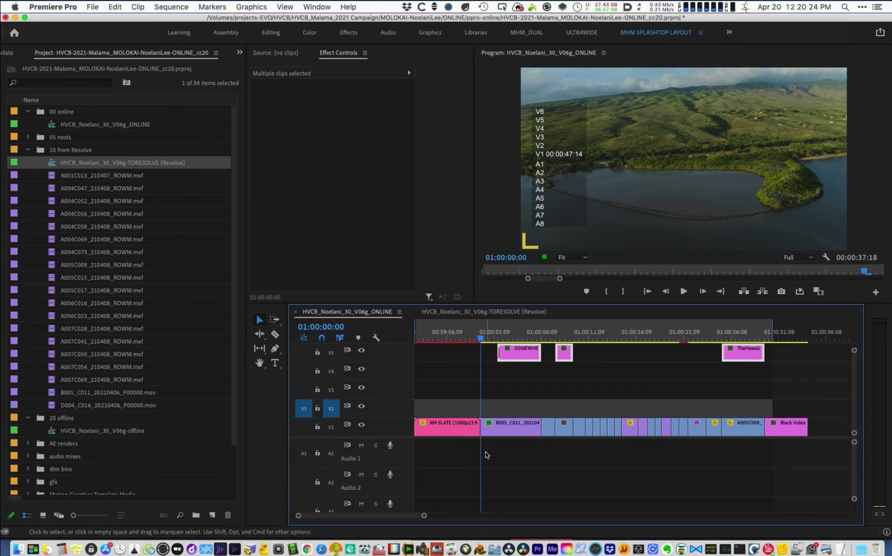
{"action": "key", "text": "super+v"}
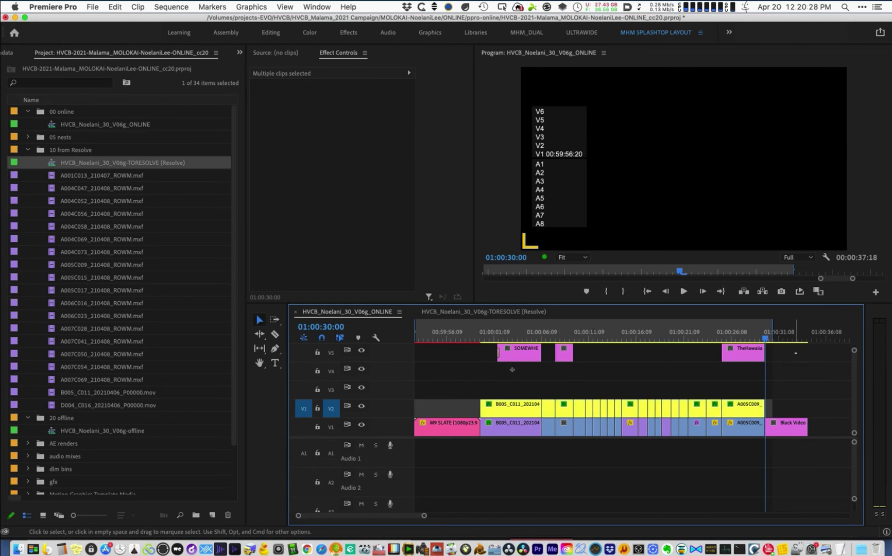
- Move the three title clips down from V5 to V3
{"action": "left_click_drag", "start_coordinate": [797, 357], "coordinate": [496, 359]}
{"action": "key", "text": "alt+Down"}
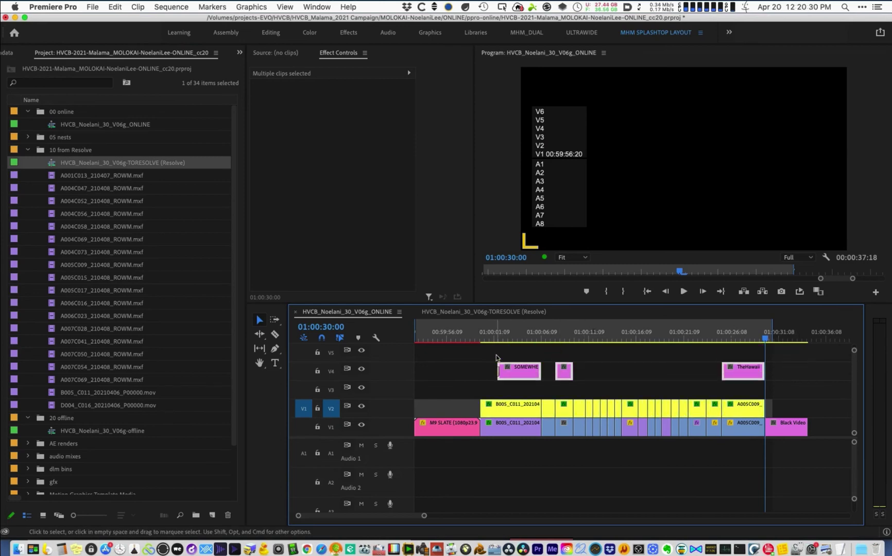
{"action": "key", "text": "alt+Down"}
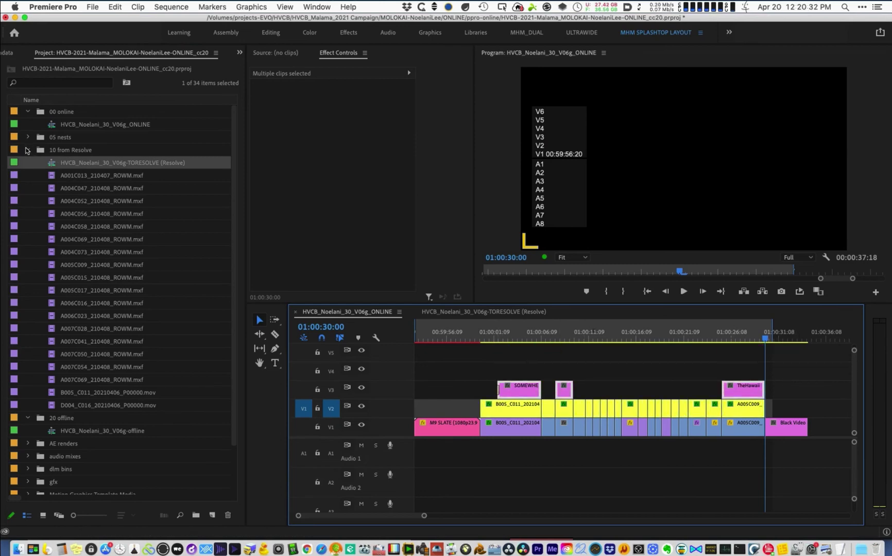
- Place the HVCB_Noelani_30_V06g-offline.mov reference on V4 of the ONLINE sequence
{"action": "left_click", "coordinate": [28, 150]}
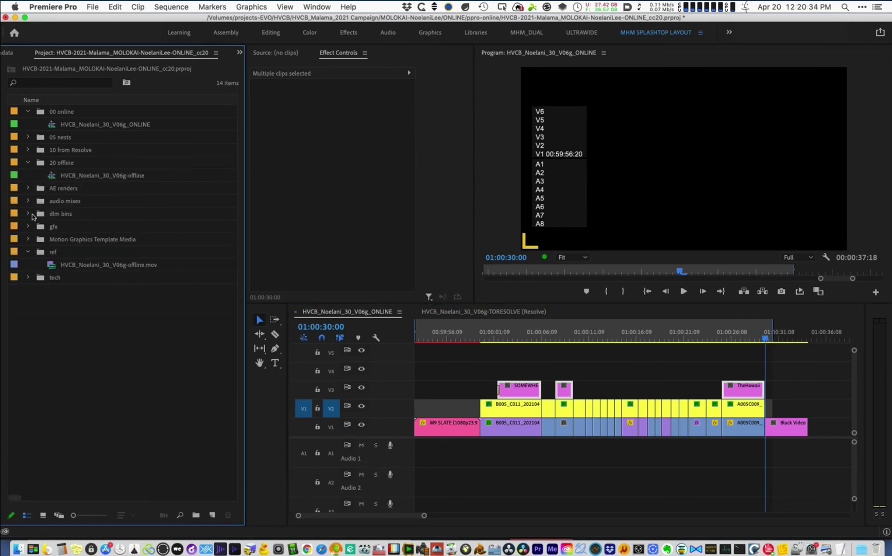
{"action": "left_click_drag", "start_coordinate": [97, 265], "coordinate": [400, 372]}
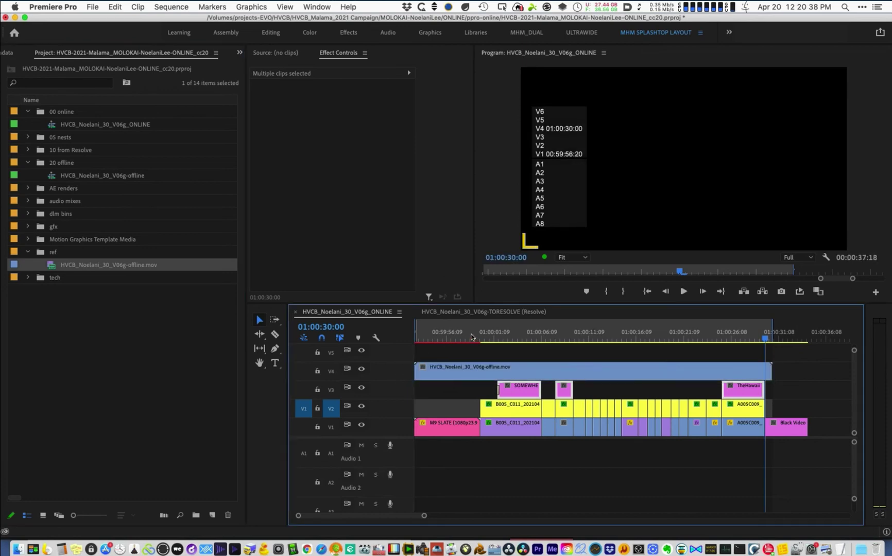
{"action": "left_click", "coordinate": [473, 334]}
{"action": "left_click_drag", "start_coordinate": [473, 334], "coordinate": [485, 334]}
- Set the reference clip's Opacity blend mode to Difference
{"action": "left_click", "coordinate": [493, 370]}
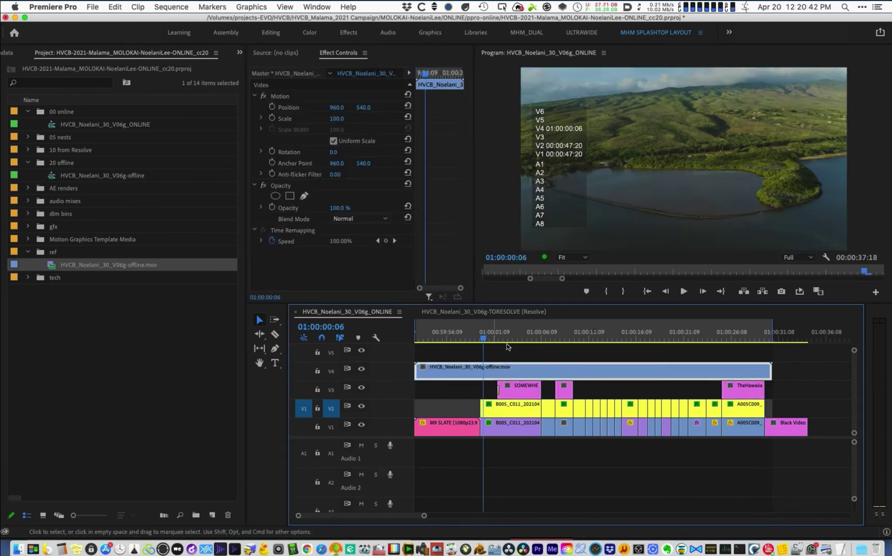
{"action": "left_click", "coordinate": [347, 220]}
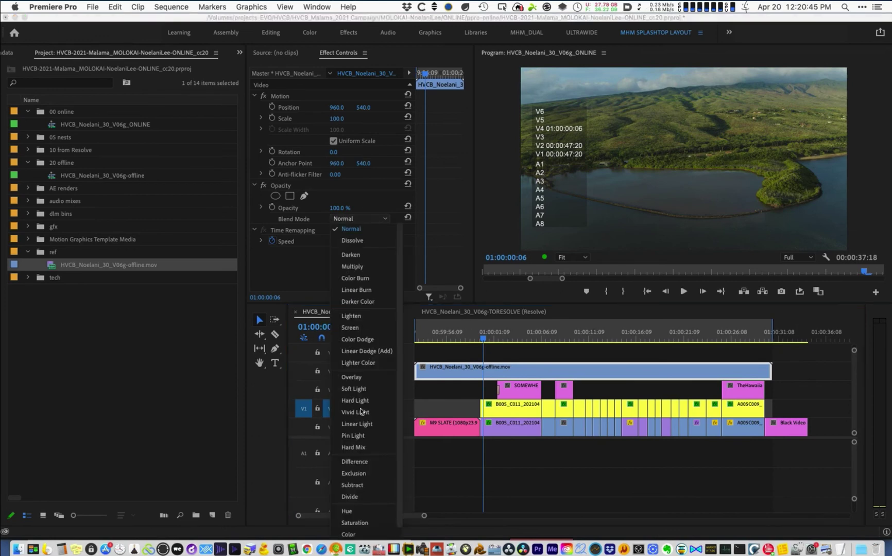
{"action": "left_click", "coordinate": [352, 462]}
{"action": "left_click", "coordinate": [460, 369]}
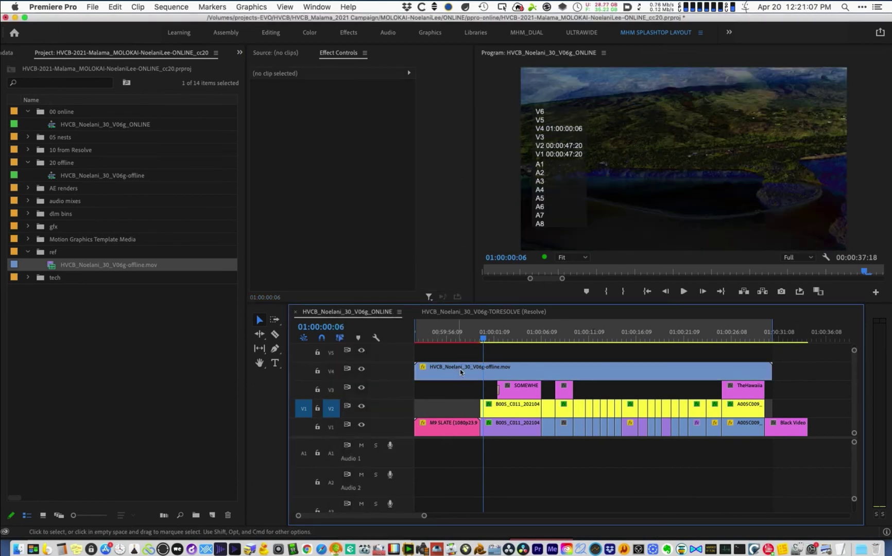
{"action": "left_click", "coordinate": [460, 368]}
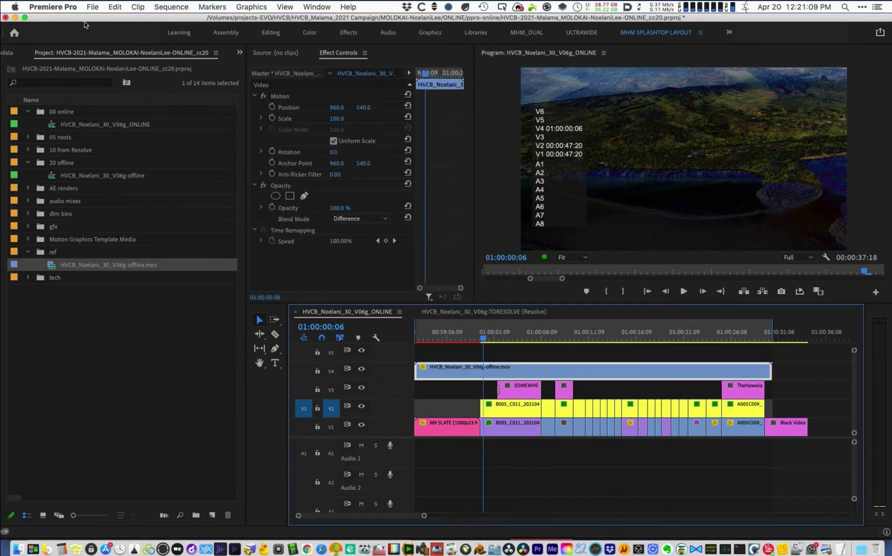
- Search Keyboard Shortcuts for 'differ' and ready a shortcut for Set Opacity Blend Mode Difference
{"action": "left_click", "coordinate": [69, 7]}
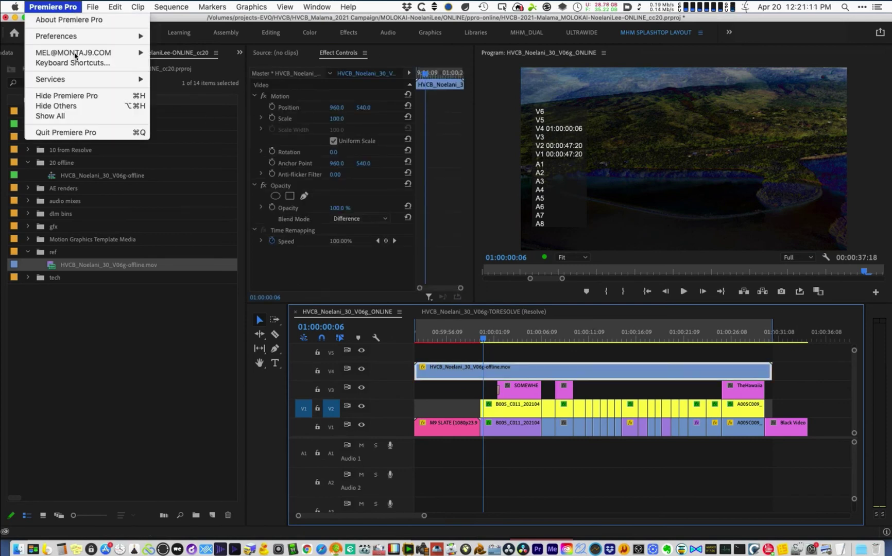
{"action": "mouse_move", "coordinate": [75, 56]}
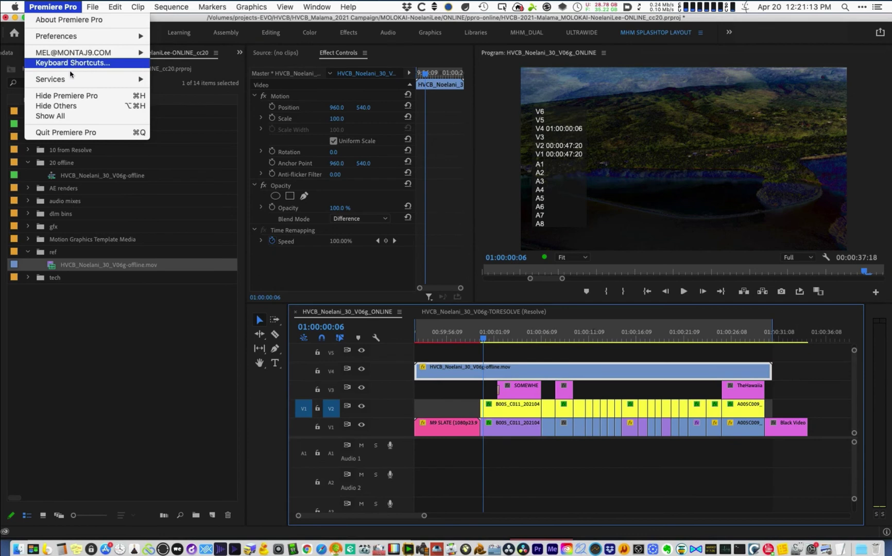
{"action": "left_click", "coordinate": [73, 63]}
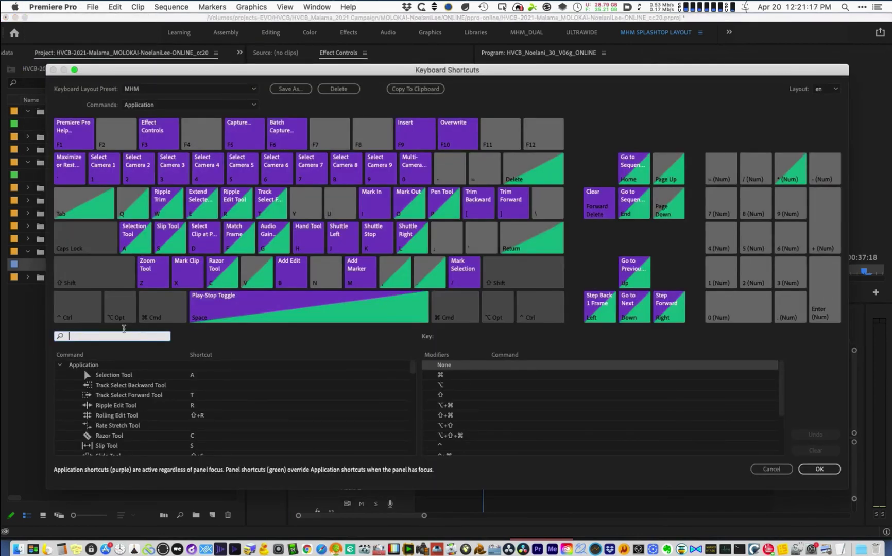
{"action": "type", "text": "differ"}
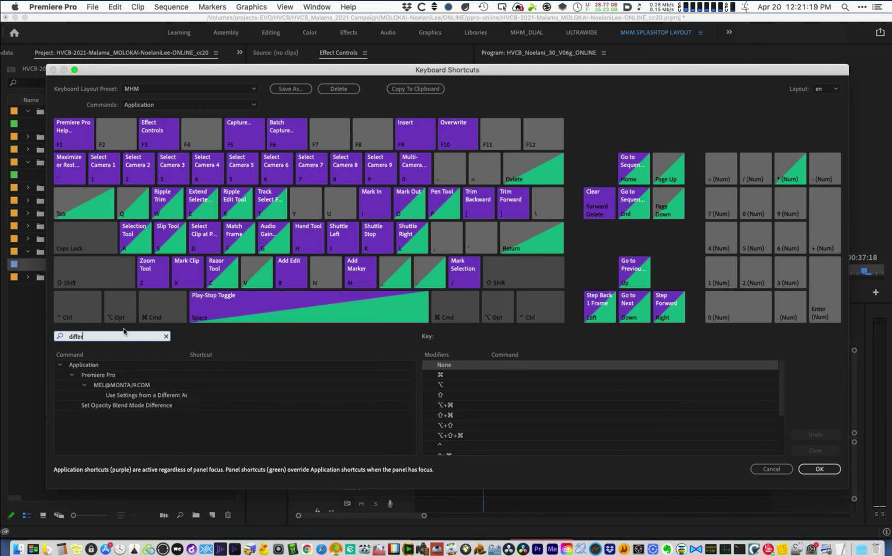
{"action": "left_click", "coordinate": [119, 406]}
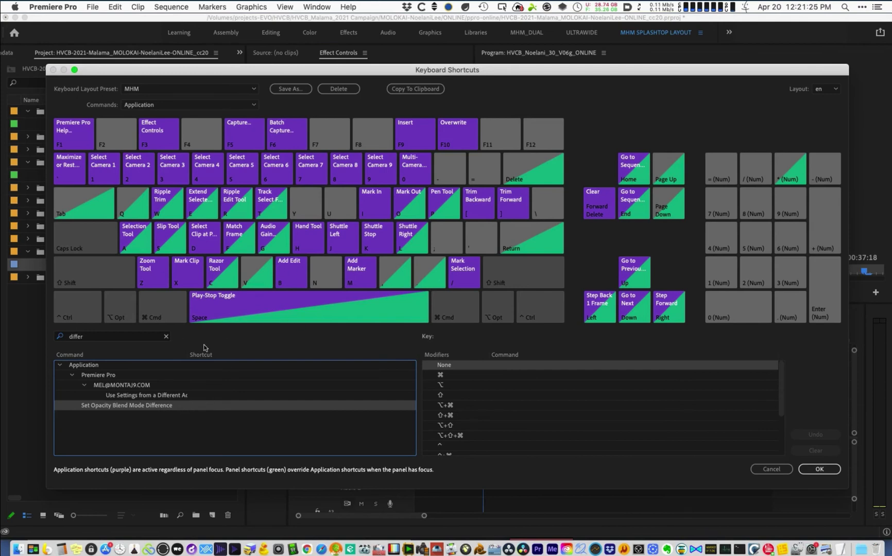
{"action": "left_click", "coordinate": [202, 406]}
{"action": "left_click_drag", "start_coordinate": [360, 70], "coordinate": [442, 332]}
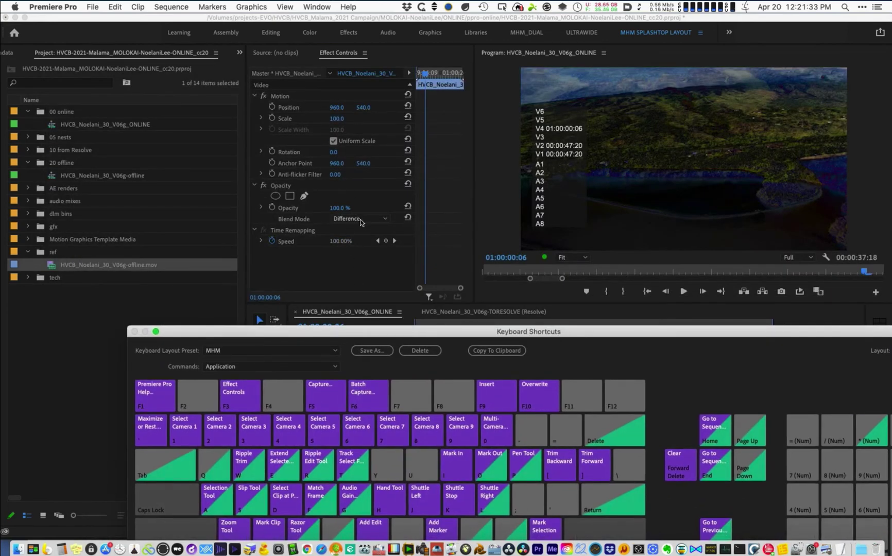
{"action": "left_click_drag", "start_coordinate": [382, 332], "coordinate": [314, 43]}
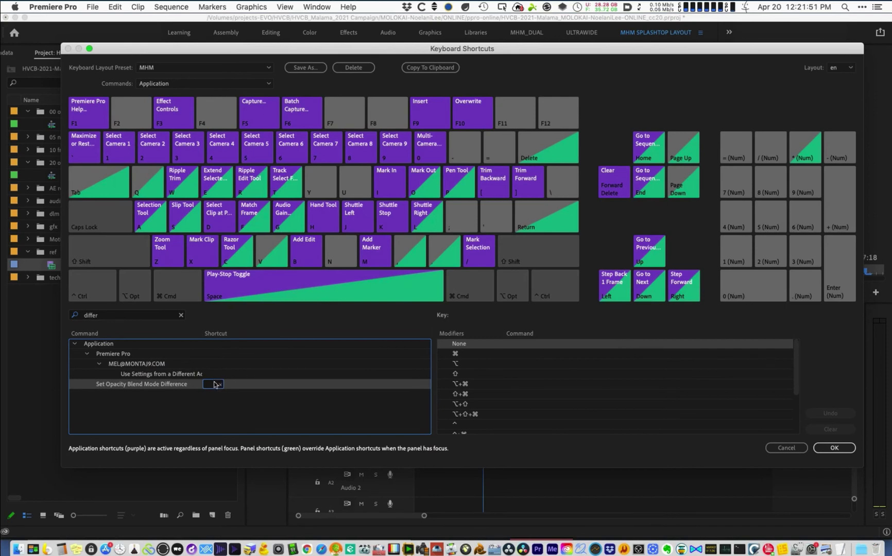
- Assign ⌥⌘D to Set Opacity Blend Mode Difference and ⌥⌘F to Set Opacity Blend Mode Normal
{"action": "key", "text": "alt+super"}
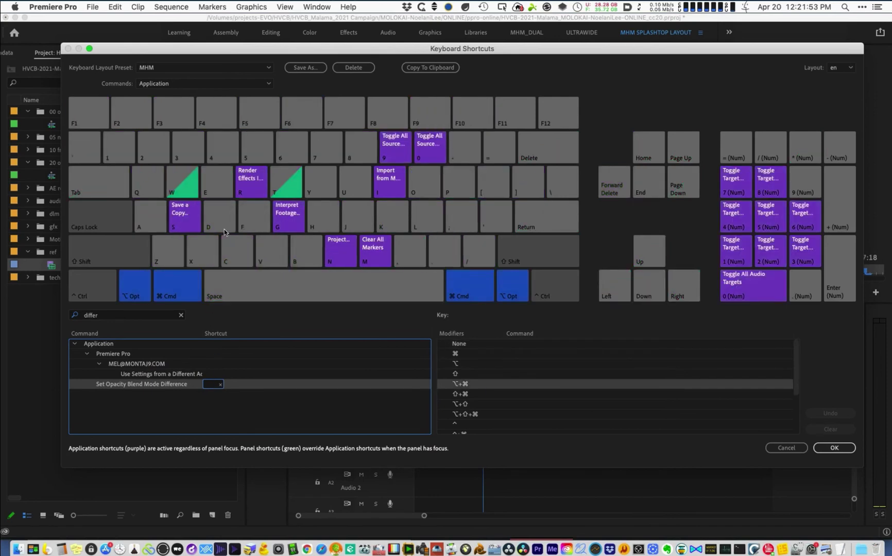
{"action": "key", "text": "alt+super+d"}
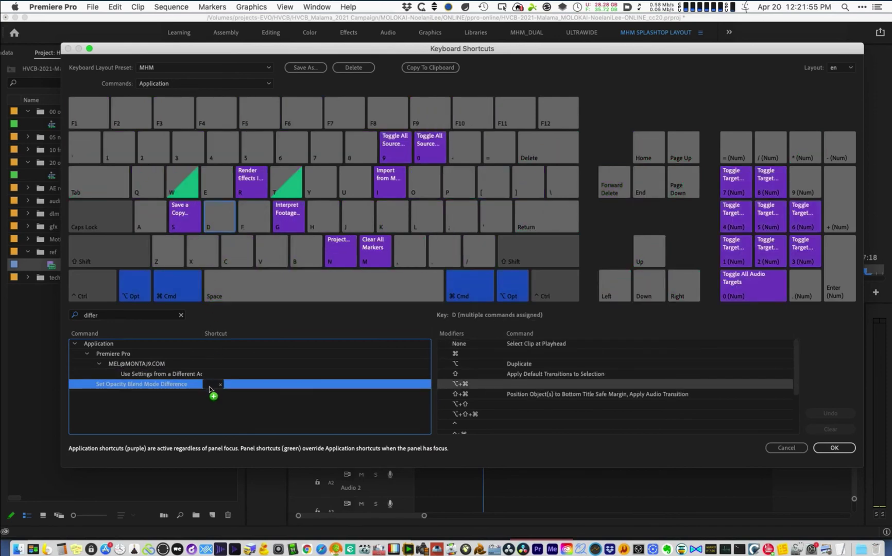
{"action": "left_click", "coordinate": [80, 315]}
{"action": "type", "text": "normal"}
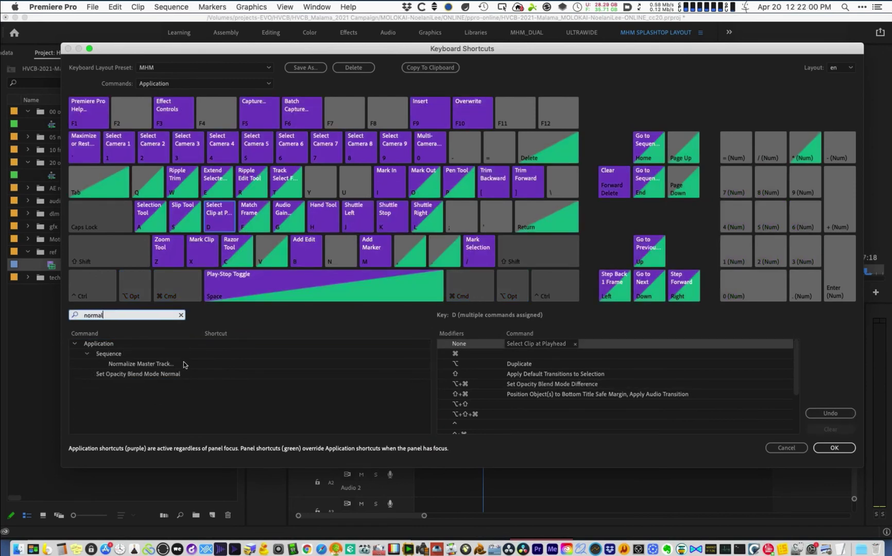
{"action": "left_click", "coordinate": [177, 375]}
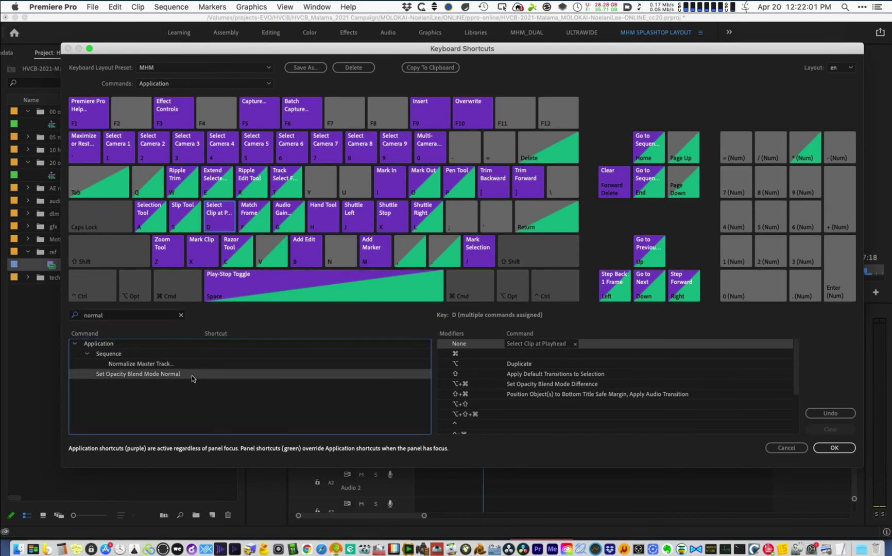
{"action": "key", "text": "alt+super"}
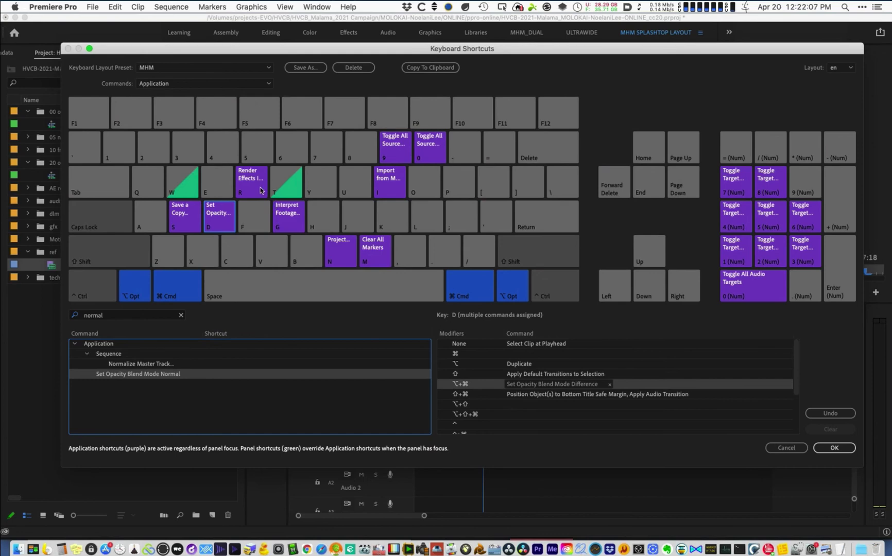
{"action": "left_click", "coordinate": [253, 218]}
{"action": "left_click_drag", "start_coordinate": [199, 374], "coordinate": [243, 227]}
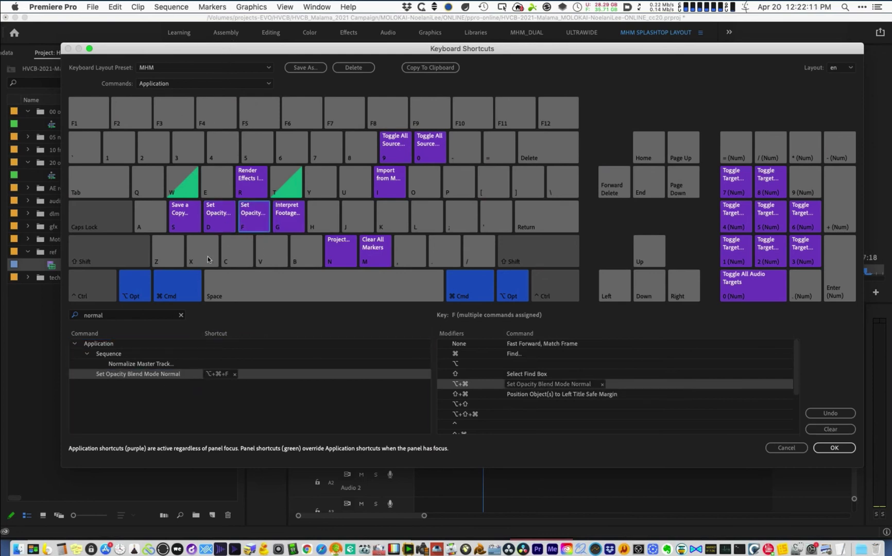
{"action": "left_click", "coordinate": [247, 217]}
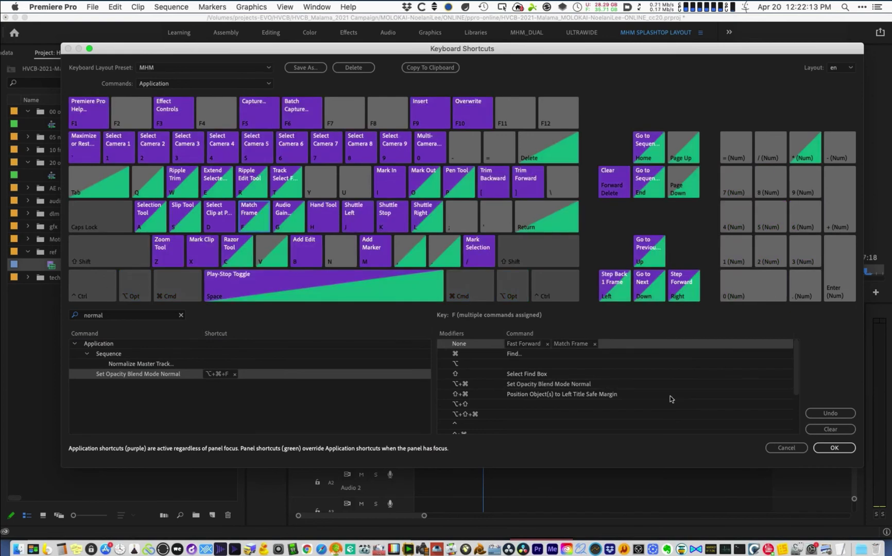
{"action": "left_click", "coordinate": [834, 448]}
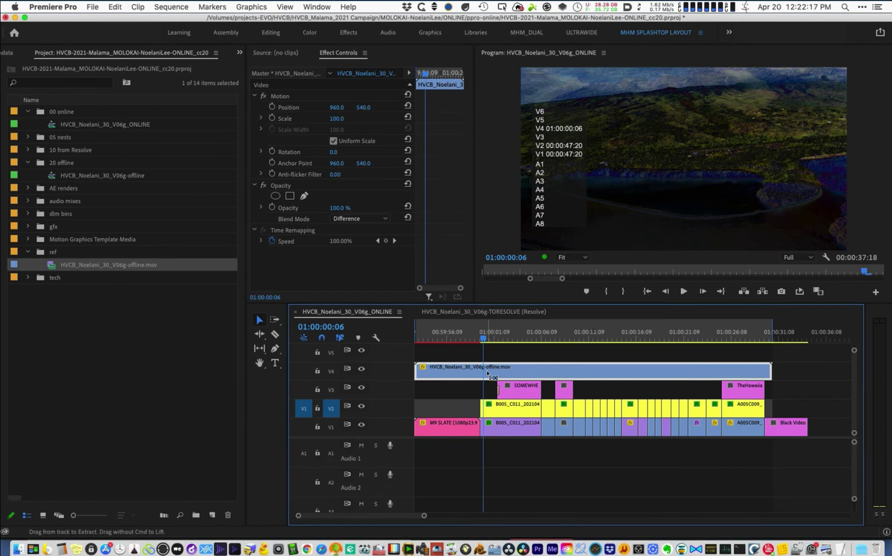
- Undo to return the V4 offline reference clip's blend mode to Normal
{"action": "key", "text": "super+z"}
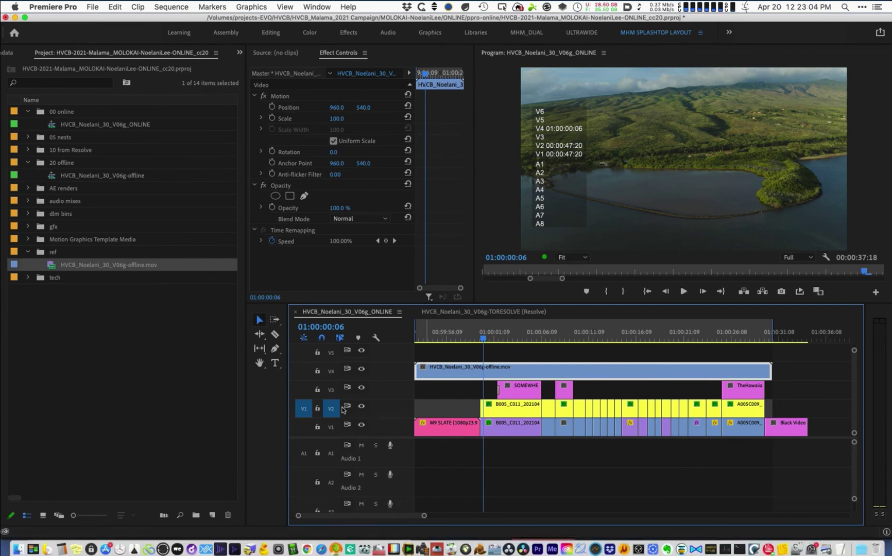
{"action": "left_click", "coordinate": [72, 7]}
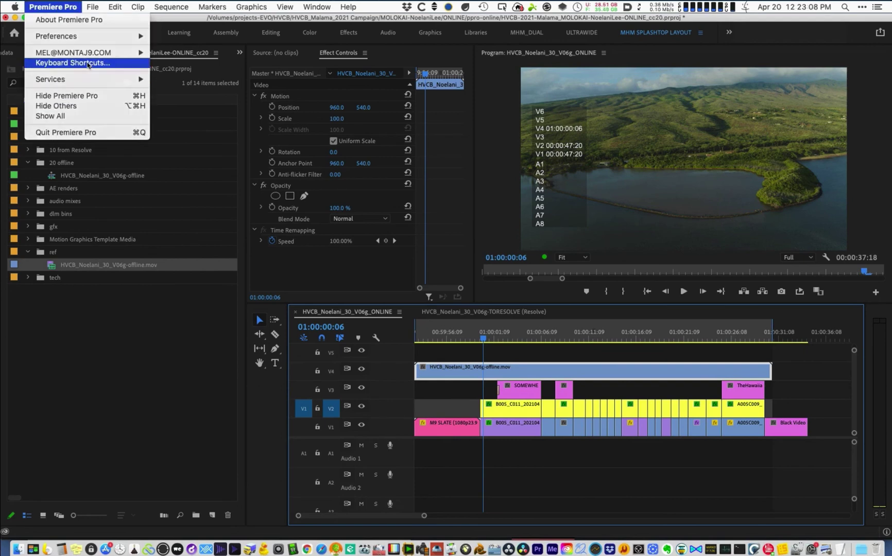
- Replace the Difference blend-mode shortcut with ⌃⌥⌘D in Keyboard Shortcuts
{"action": "left_click", "coordinate": [88, 64]}
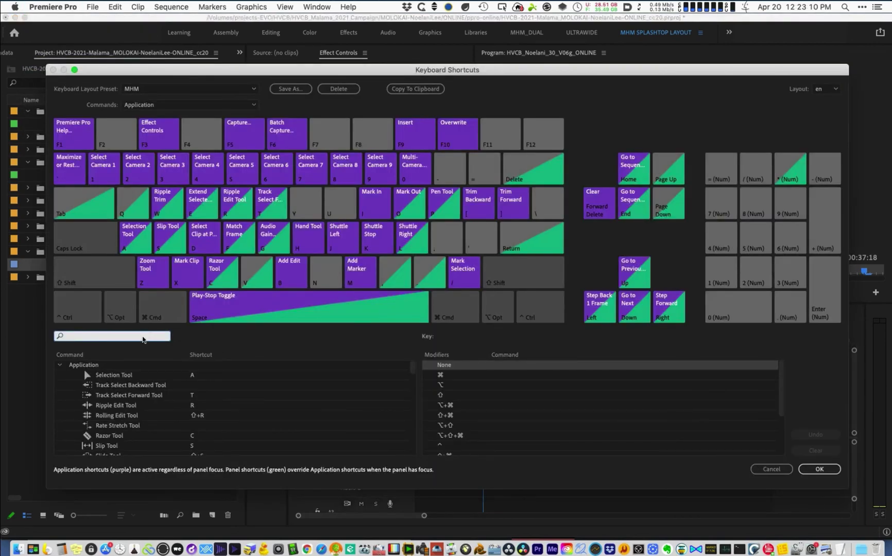
{"action": "type", "text": "difference"}
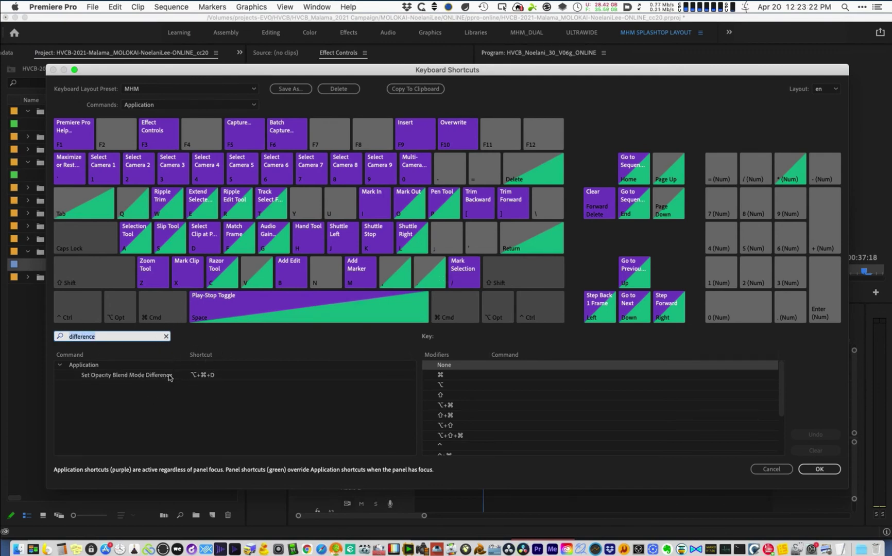
{"action": "left_click", "coordinate": [205, 375]}
{"action": "key", "text": "ctrl+alt+super"}
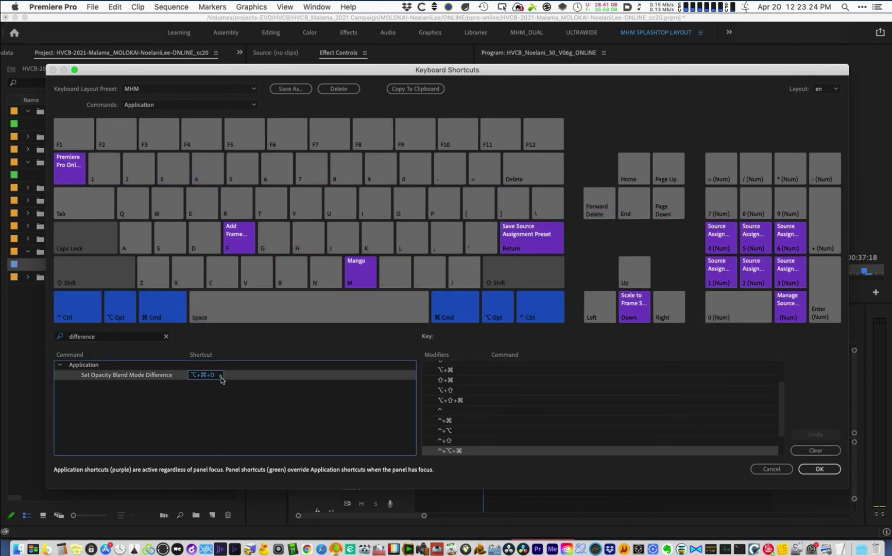
{"action": "key", "text": "ctrl+alt+super"}
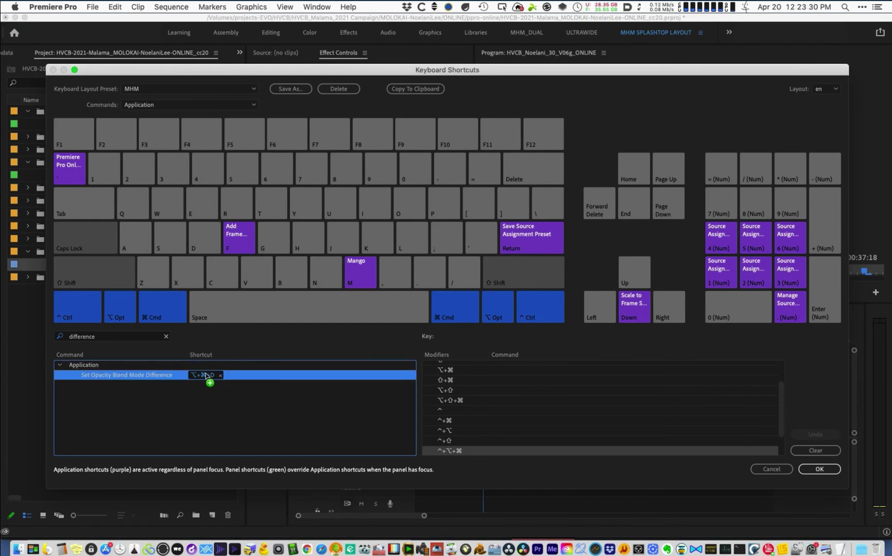
{"action": "key", "text": "ctrl+alt+super+d"}
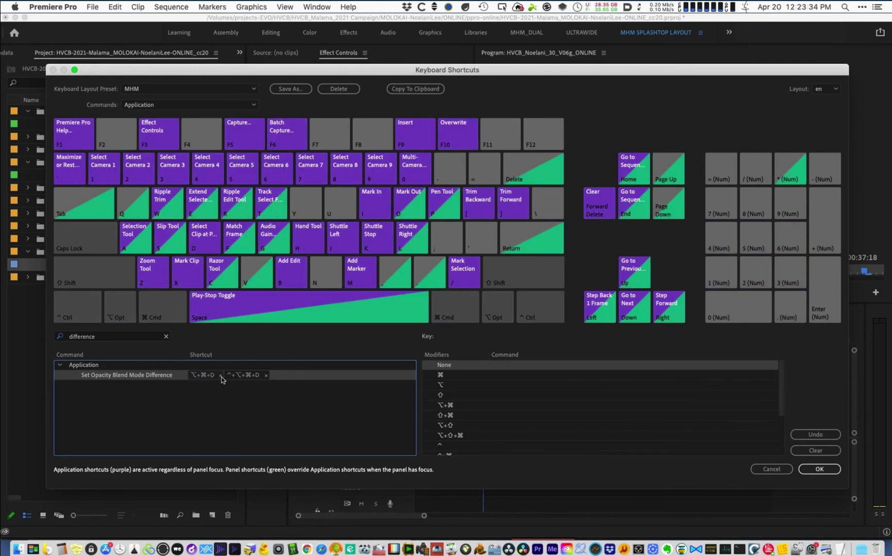
{"action": "left_click", "coordinate": [220, 375]}
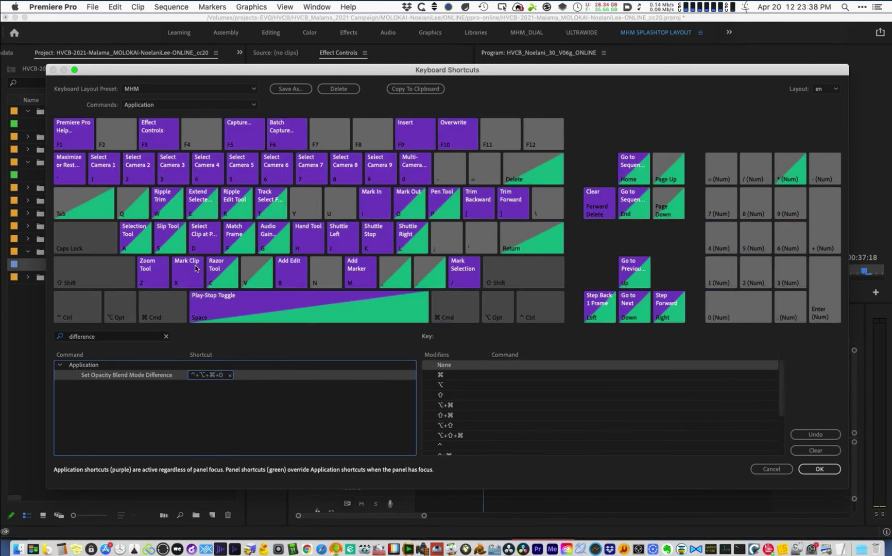
- Replace the Set Opacity Blend Mode Normal shortcut with ⌃⌥⌘F and confirm the changes
{"action": "left_click", "coordinate": [62, 336]}
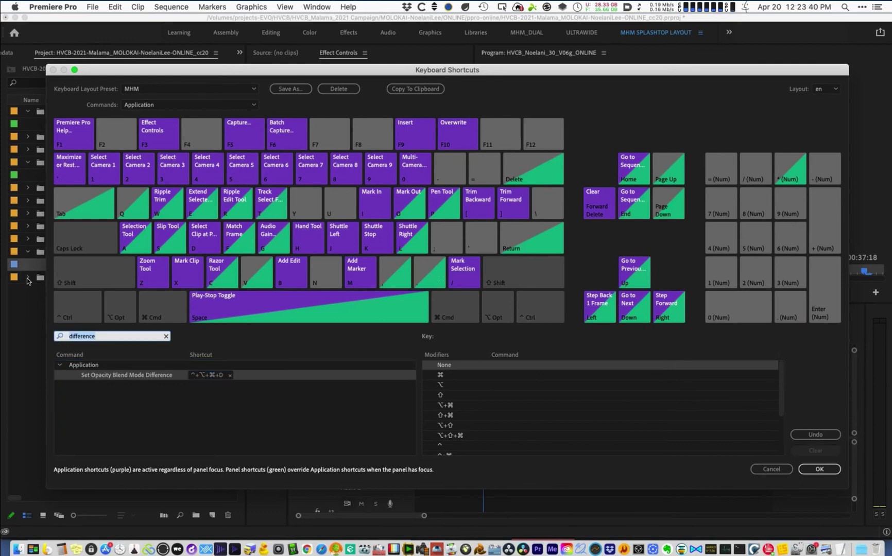
{"action": "type", "text": "normal"}
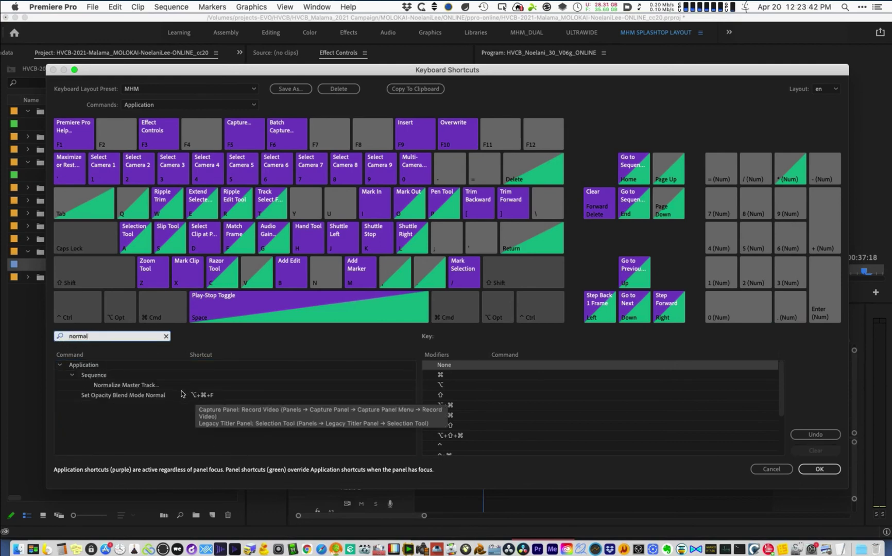
{"action": "left_click", "coordinate": [216, 397]}
{"action": "left_click", "coordinate": [220, 397]}
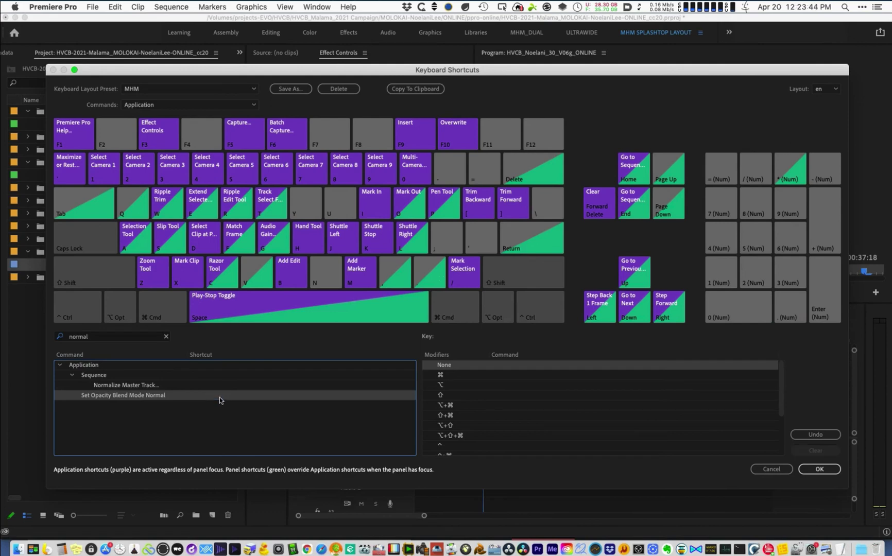
{"action": "key", "text": "ctrl+alt+super"}
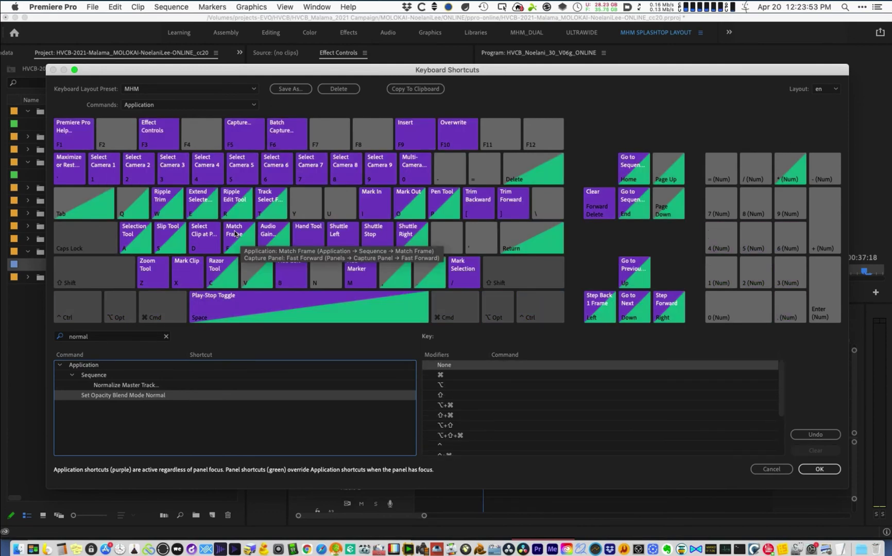
{"action": "key", "text": "ctrl+alt+super"}
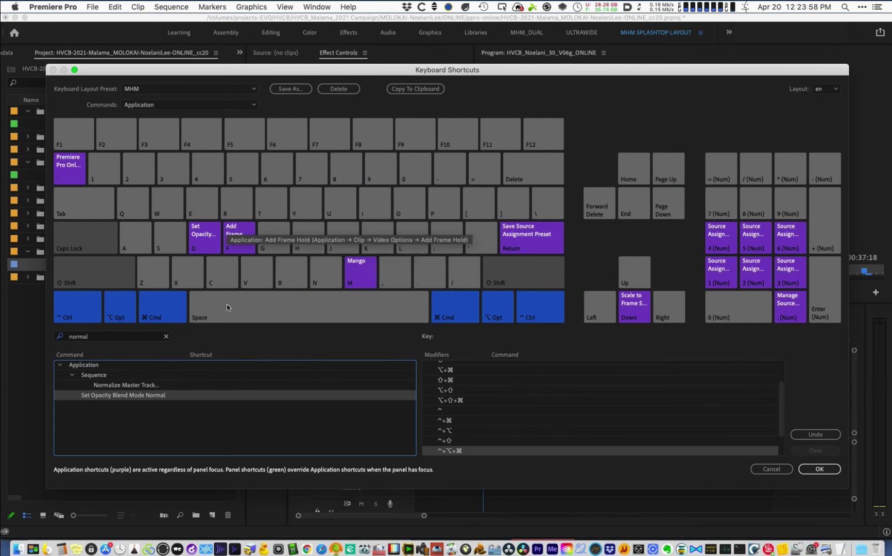
{"action": "left_click", "coordinate": [202, 385]}
{"action": "key", "text": "ctrl+alt+super+f"}
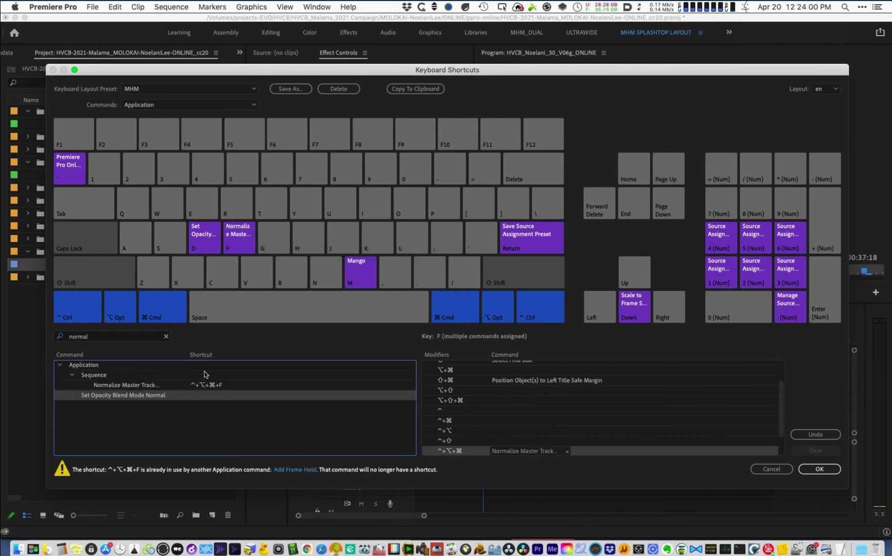
{"action": "left_click", "coordinate": [214, 399]}
{"action": "key", "text": "ctrl+alt+super+f"}
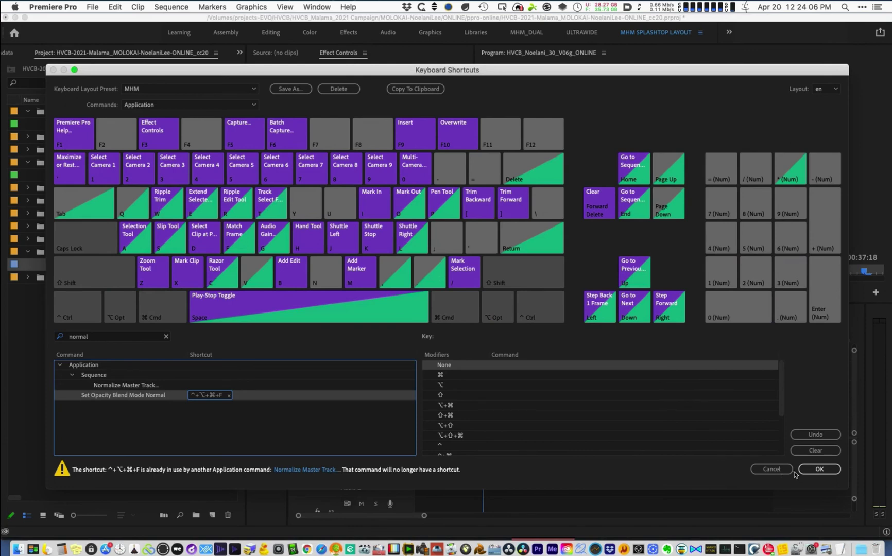
{"action": "left_click", "coordinate": [813, 470]}
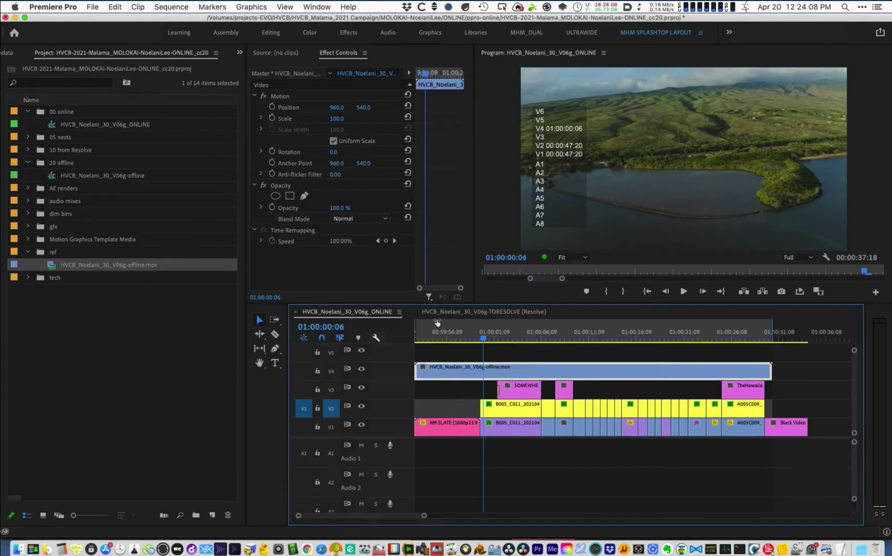
- Apply Difference blend to the V4 clip, save the project, and reopen Keyboard Shortcuts
{"action": "key", "text": "d"}
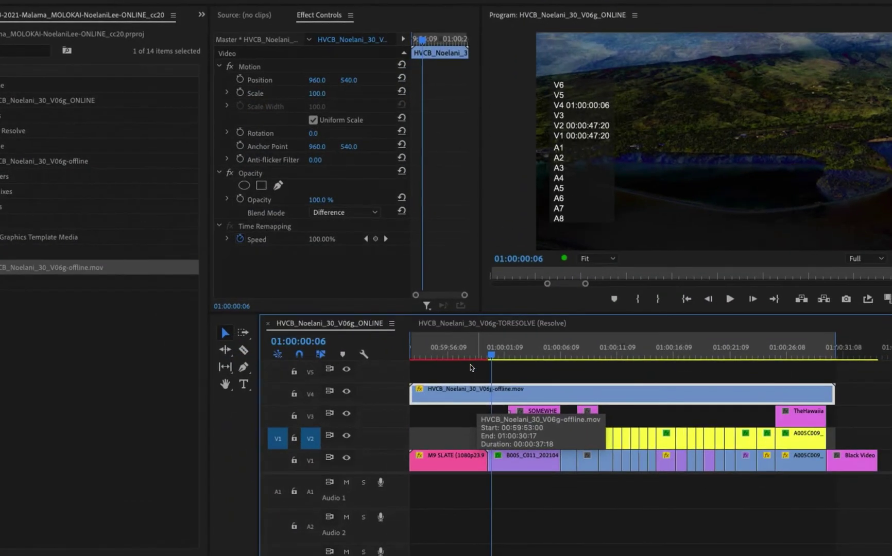
{"action": "key", "text": "super+s"}
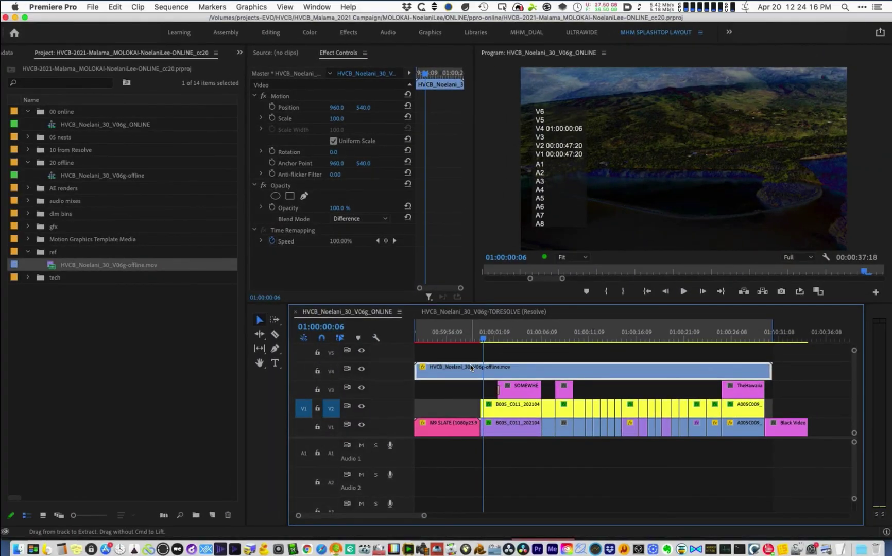
{"action": "key", "text": "alt+super+k"}
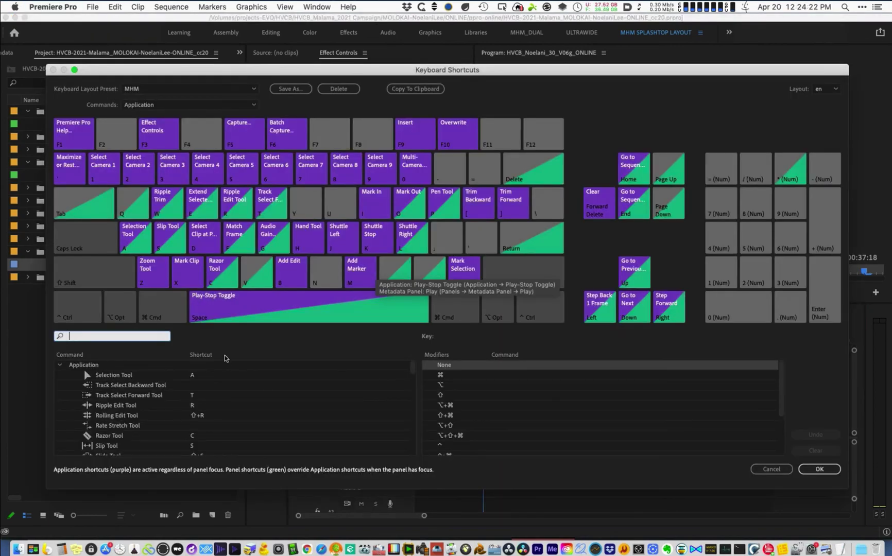
- Give Set Opacity Blend Mode Normal the ⌃⌥⌘C shortcut, remove its ⌃⌥⌘F one, and confirm
{"action": "type", "text": "normal"}
{"action": "left_click", "coordinate": [216, 397]}
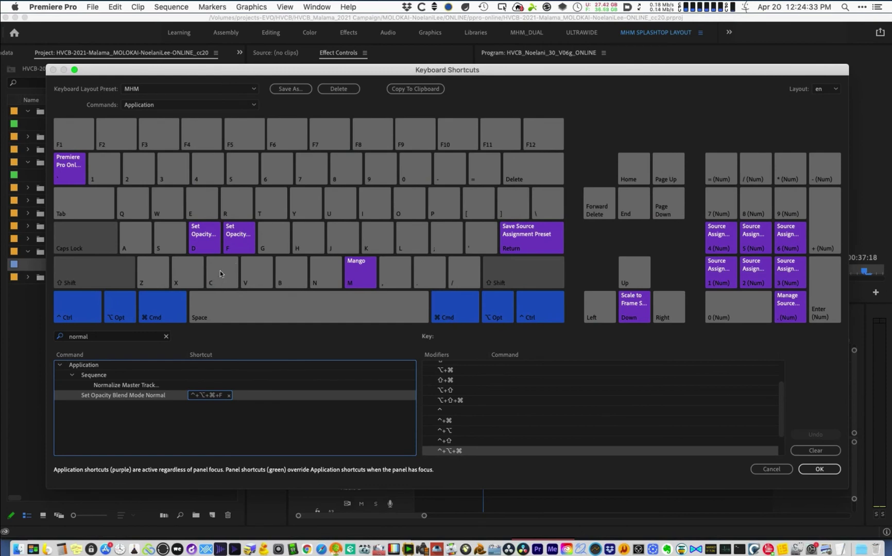
{"action": "left_click", "coordinate": [209, 396]}
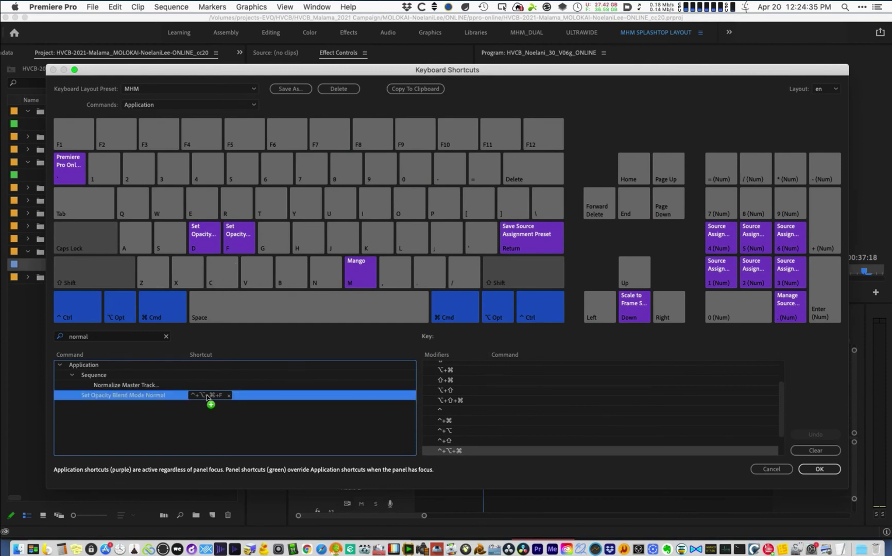
{"action": "key", "text": "ctrl+alt+super+c"}
{"action": "left_click", "coordinate": [242, 238]}
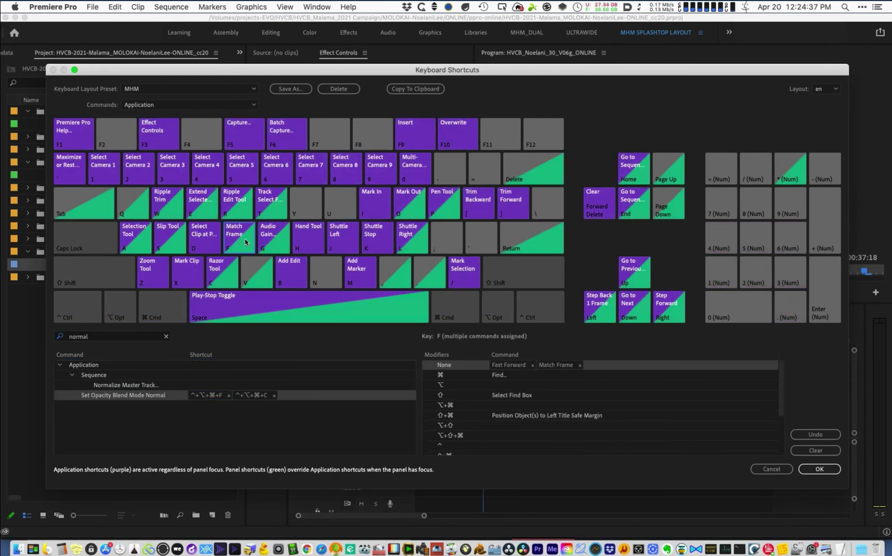
{"action": "left_click", "coordinate": [234, 245]}
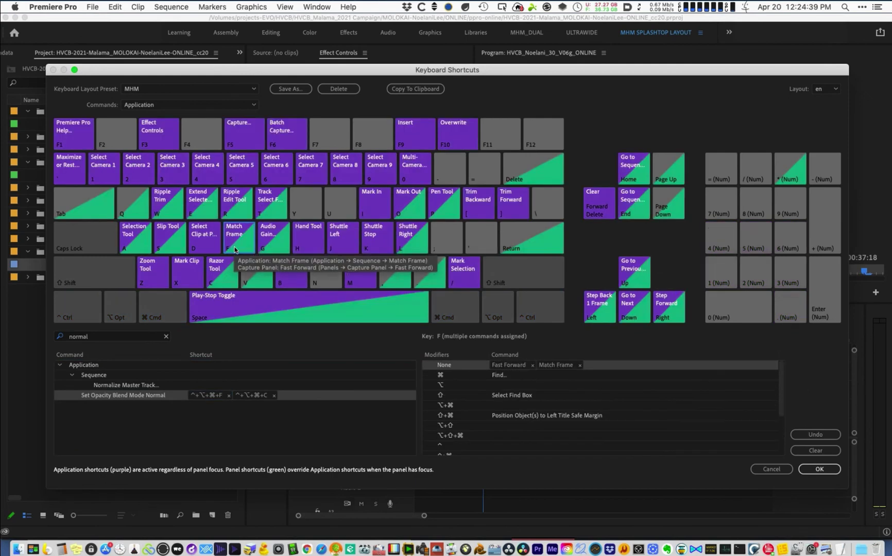
{"action": "left_click", "coordinate": [226, 396]}
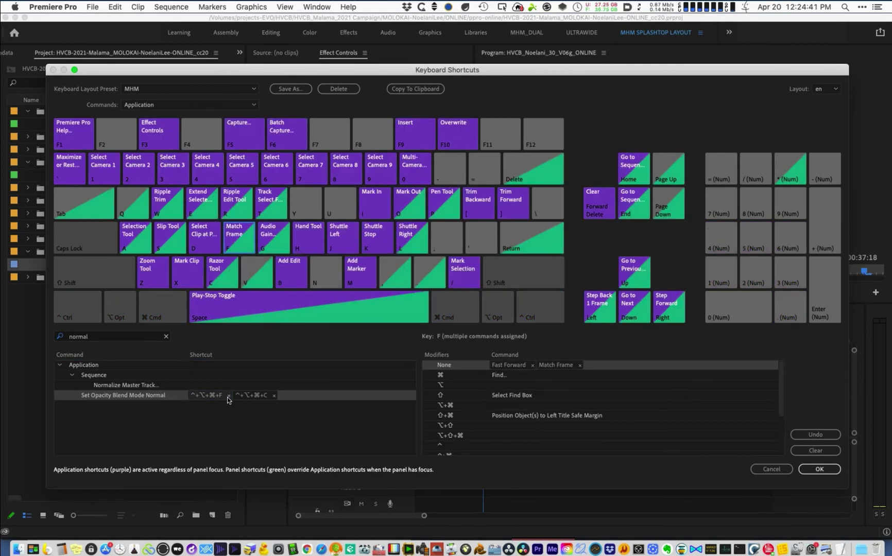
{"action": "left_click", "coordinate": [228, 396]}
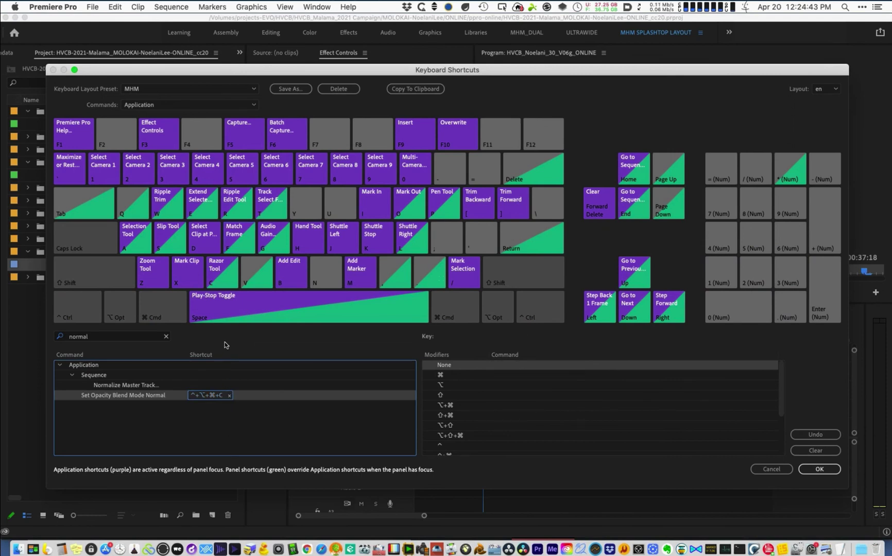
{"action": "key", "text": "ctrl+alt+super"}
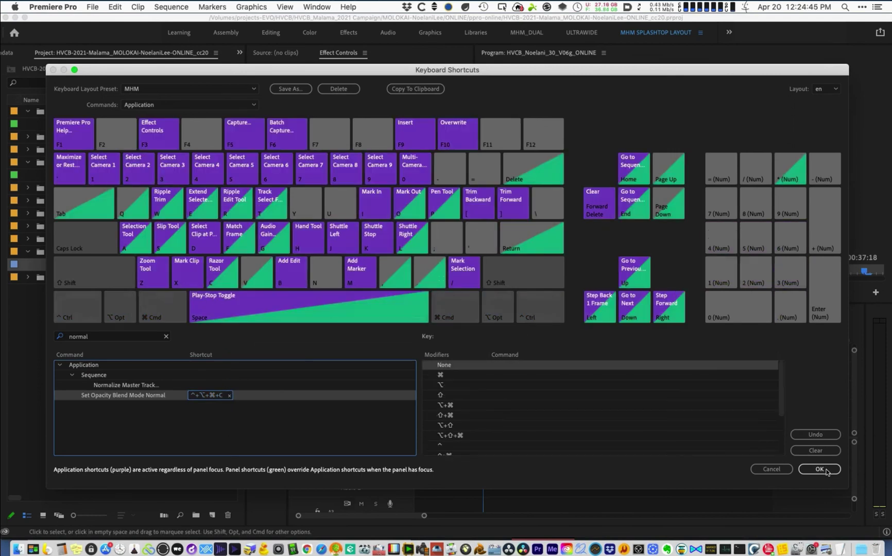
{"action": "left_click", "coordinate": [821, 468]}
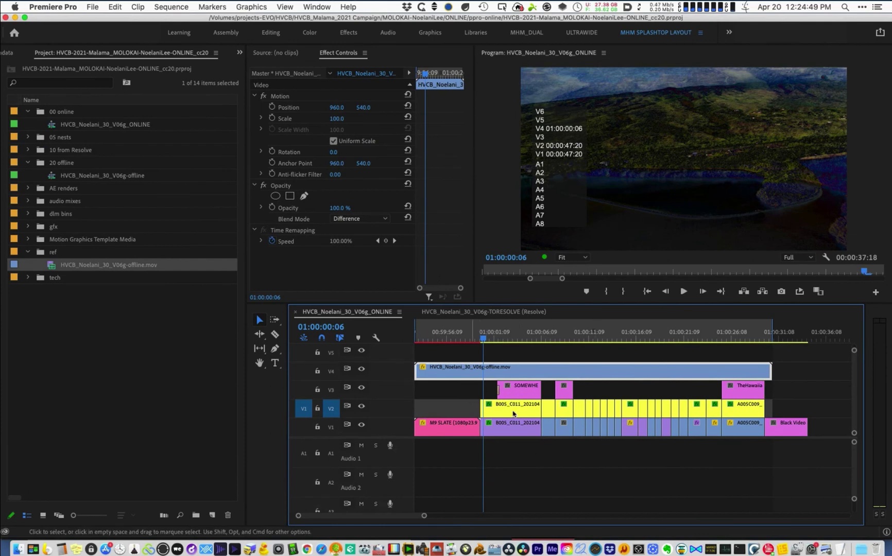
{"action": "key", "text": "super+z"}
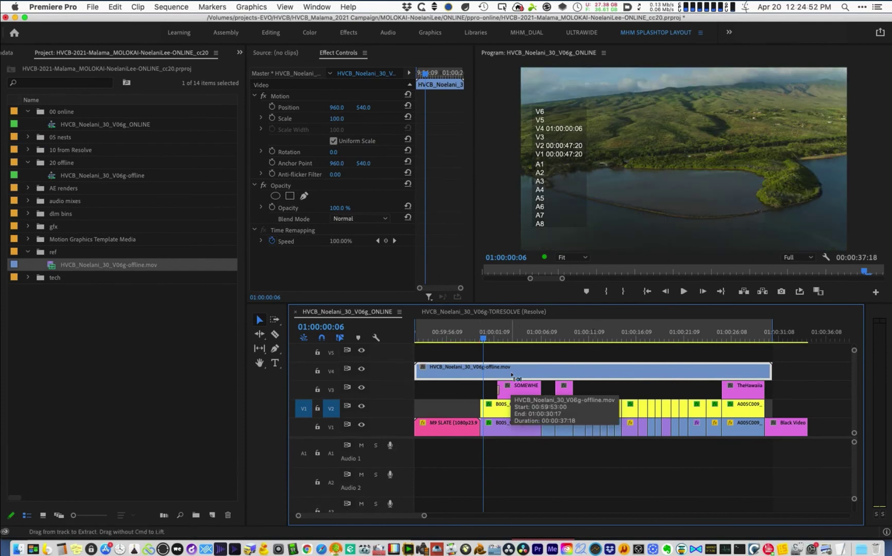
{"action": "key", "text": "super+shift+z"}
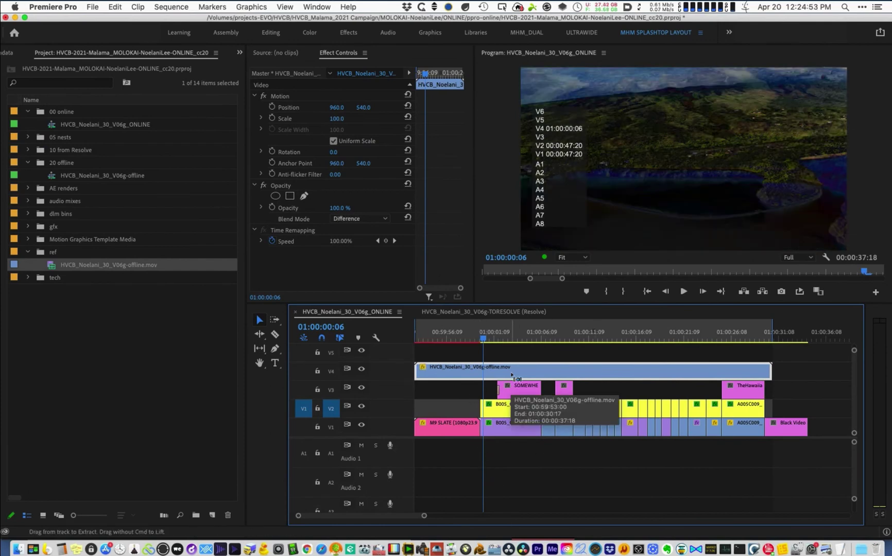
{"action": "key", "text": "super+z"}
{"action": "key", "text": "super+shift+z"}
{"action": "key", "text": "super+z"}
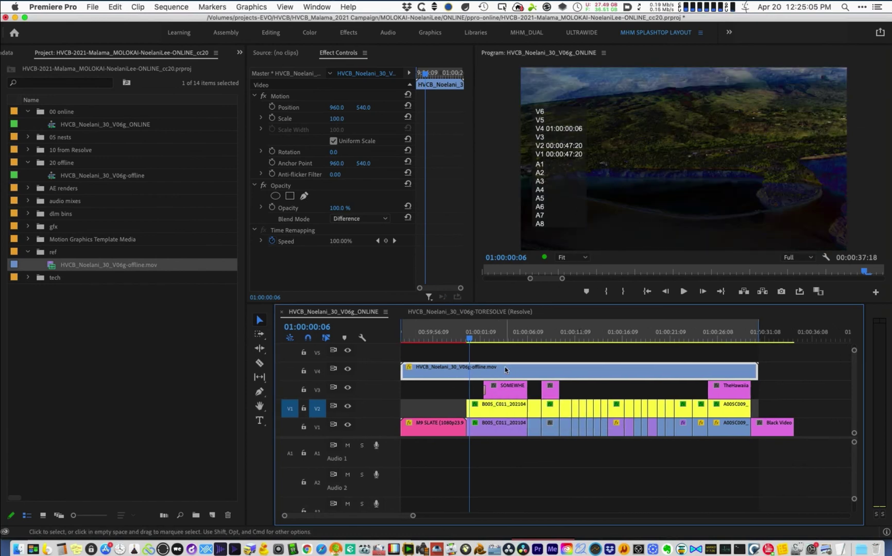
{"action": "key", "text": "super+z"}
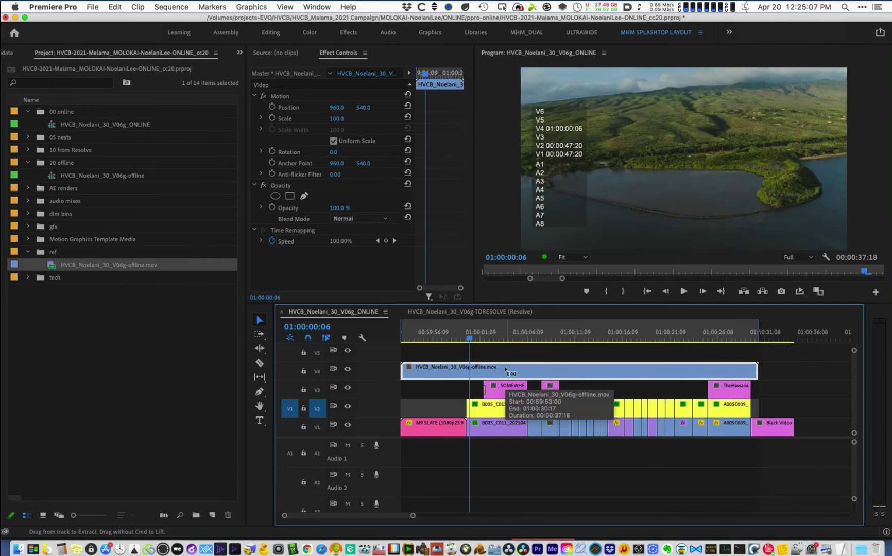
{"action": "key", "text": "shift+e"}
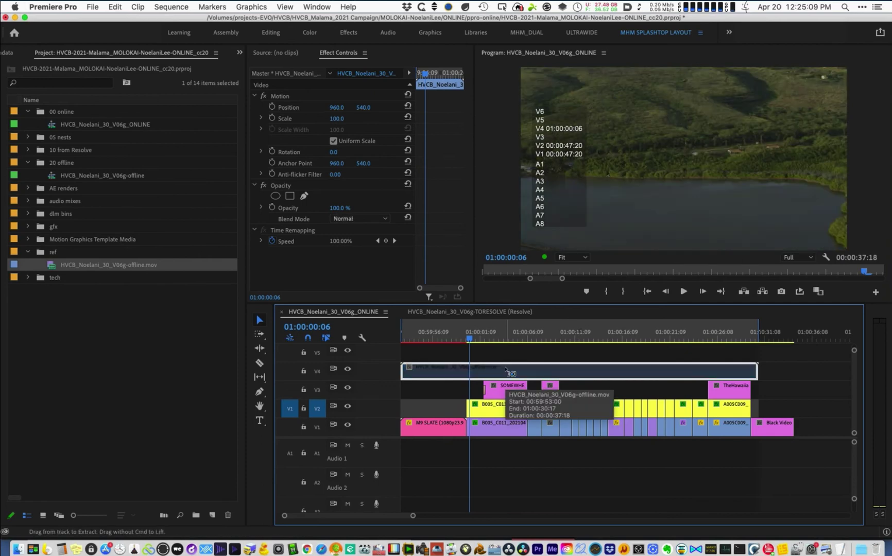
{"action": "key", "text": "shift+e"}
{"action": "key", "text": "shift+e"}
{"action": "key", "text": "shift+e"}
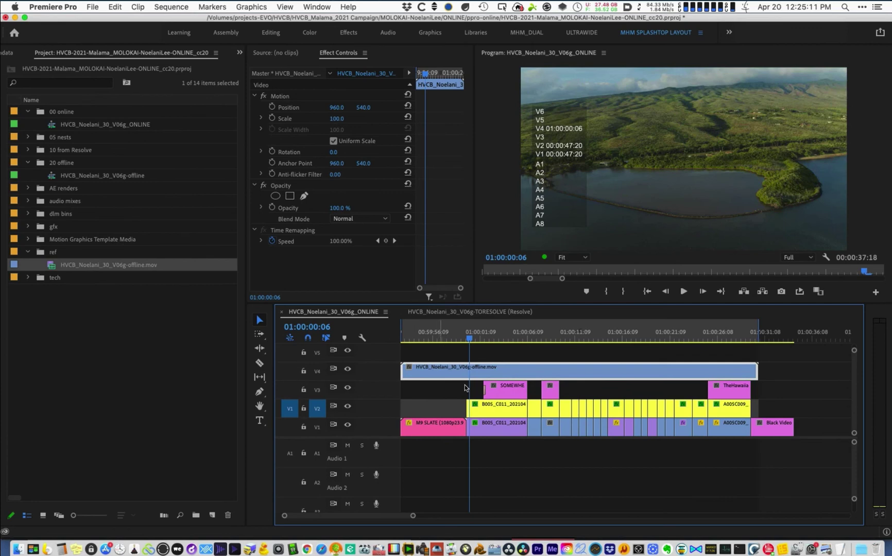
{"action": "right_click", "coordinate": [466, 370]}
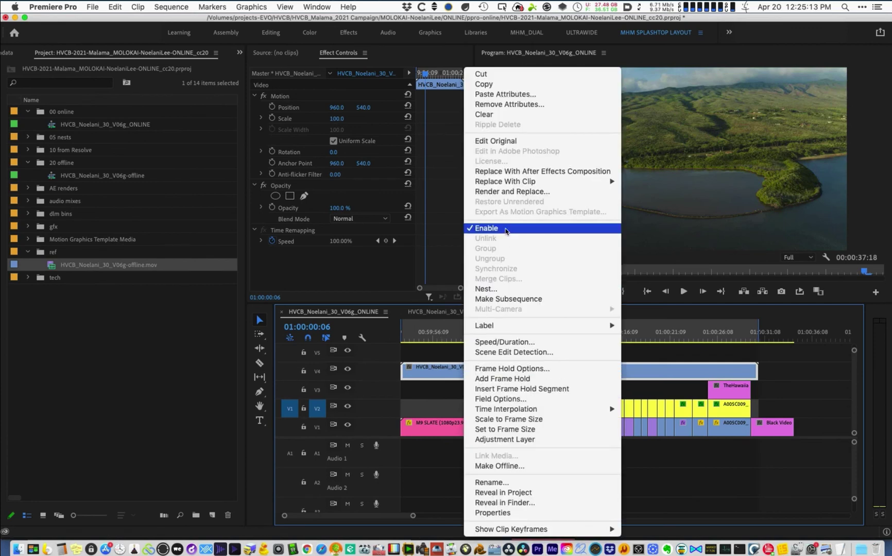
{"action": "left_click", "coordinate": [449, 357]}
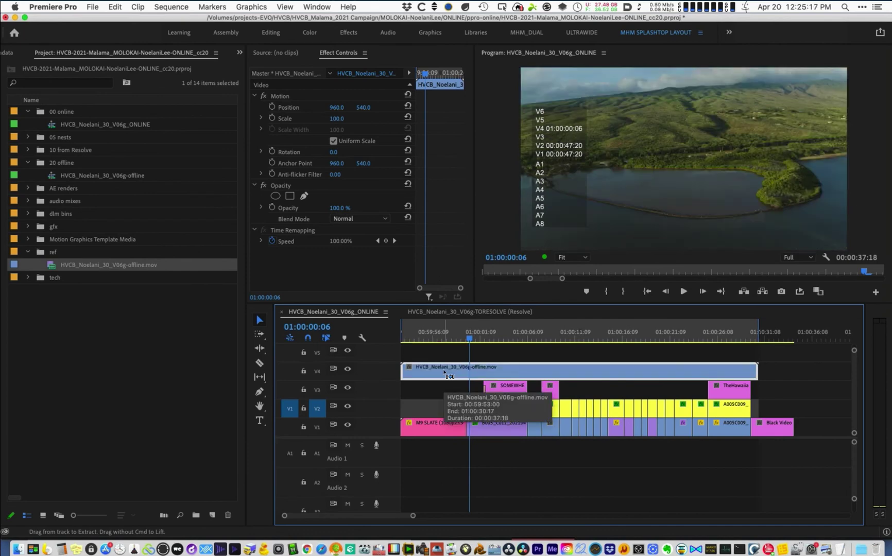
{"action": "key", "text": "shift+e"}
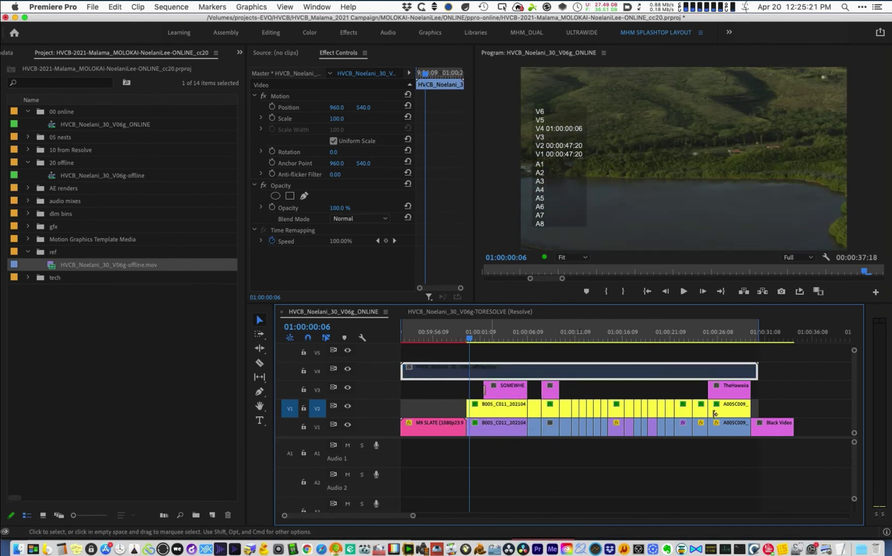
{"action": "key", "text": "shift+e"}
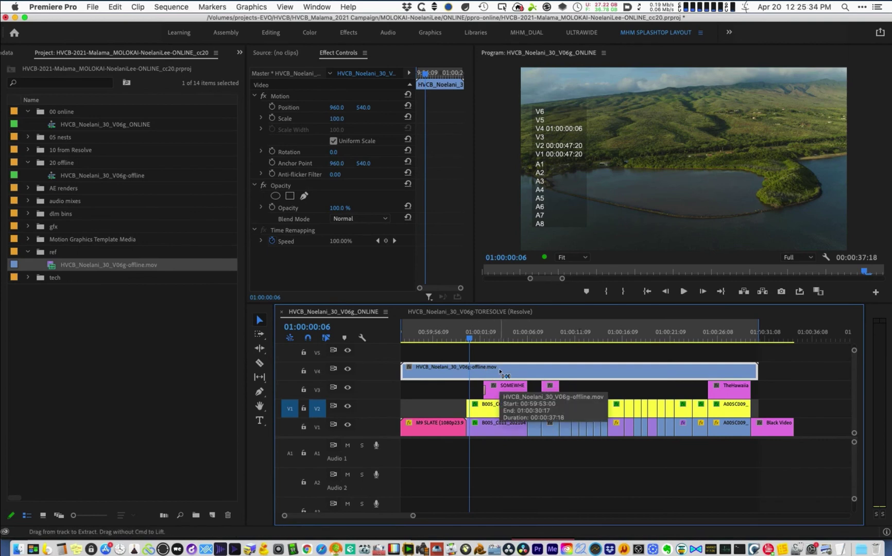
{"action": "key", "text": "ctrl+alt+d"}
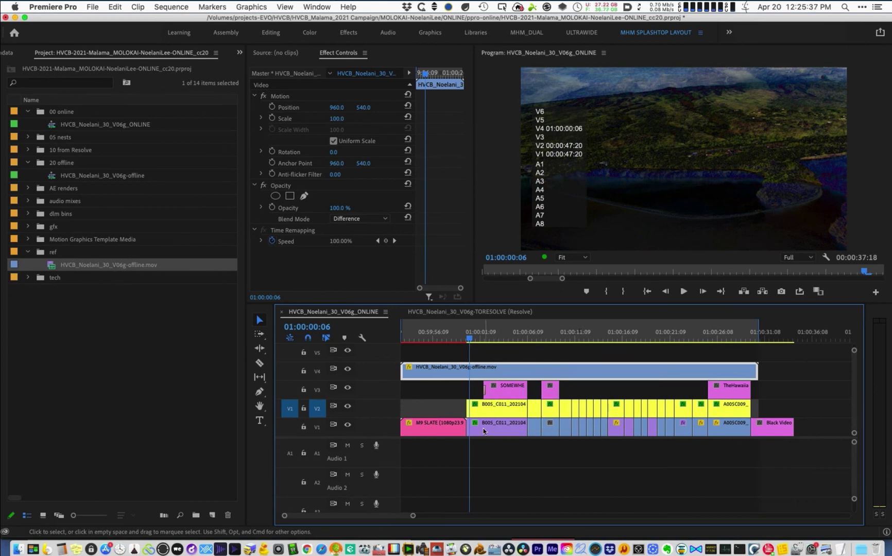
- Paste only the Motion attributes onto the B005_C011 clip, excluding Lumetri Color
{"action": "left_click", "coordinate": [484, 431]}
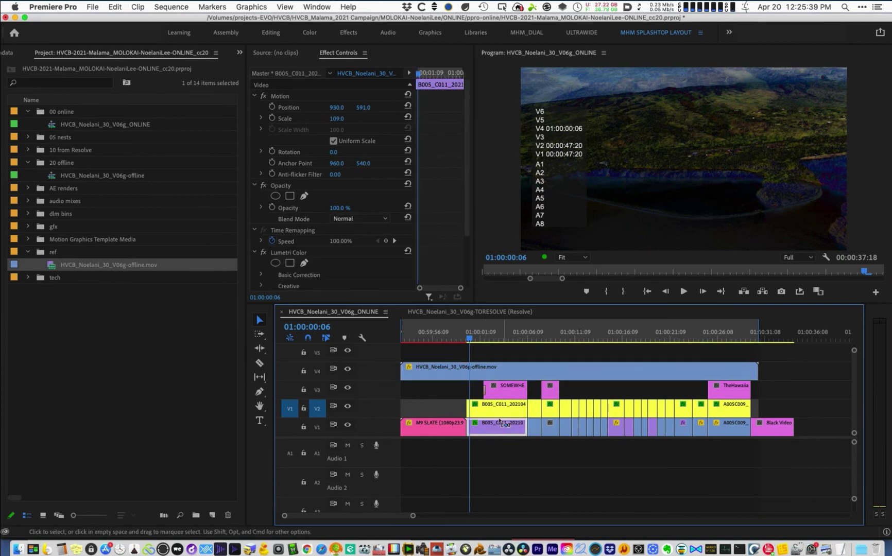
{"action": "left_click", "coordinate": [493, 413]}
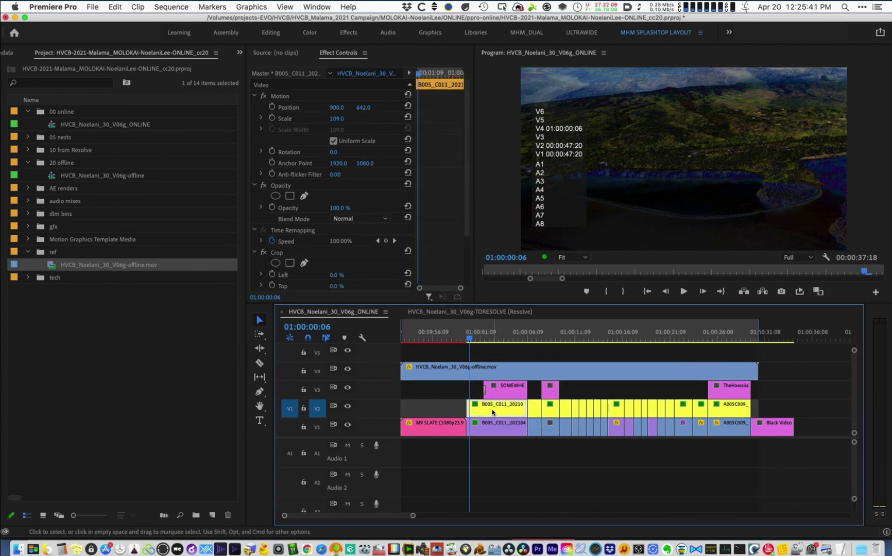
{"action": "key", "text": "alt+super+v"}
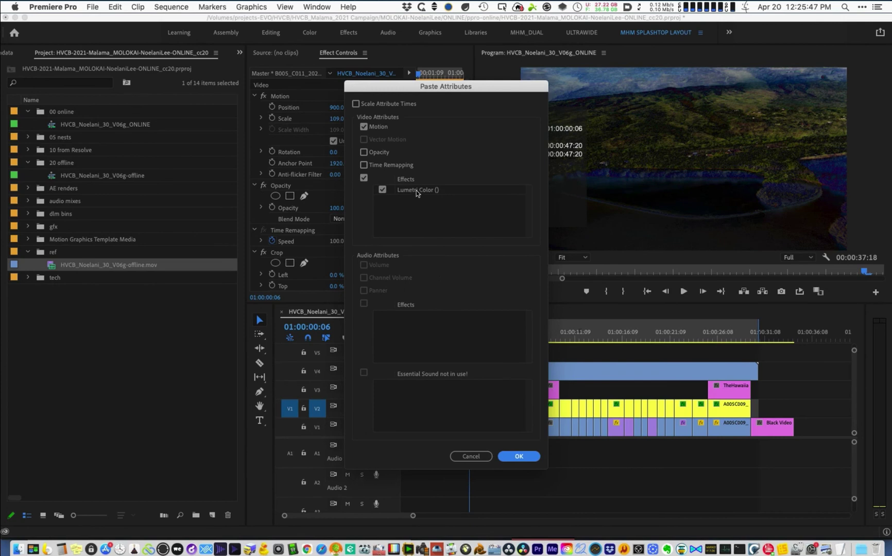
{"action": "left_click", "coordinate": [364, 178]}
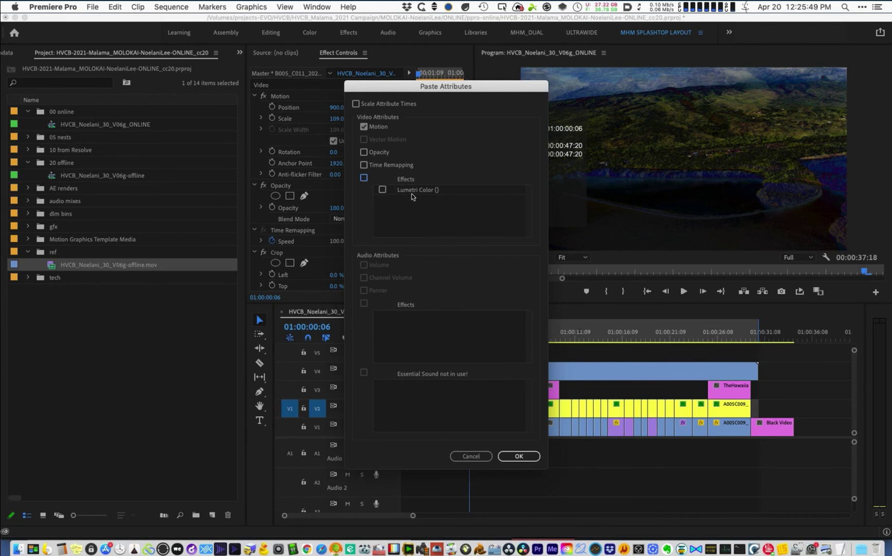
{"action": "left_click", "coordinate": [522, 457]}
{"action": "double_click", "coordinate": [499, 423]}
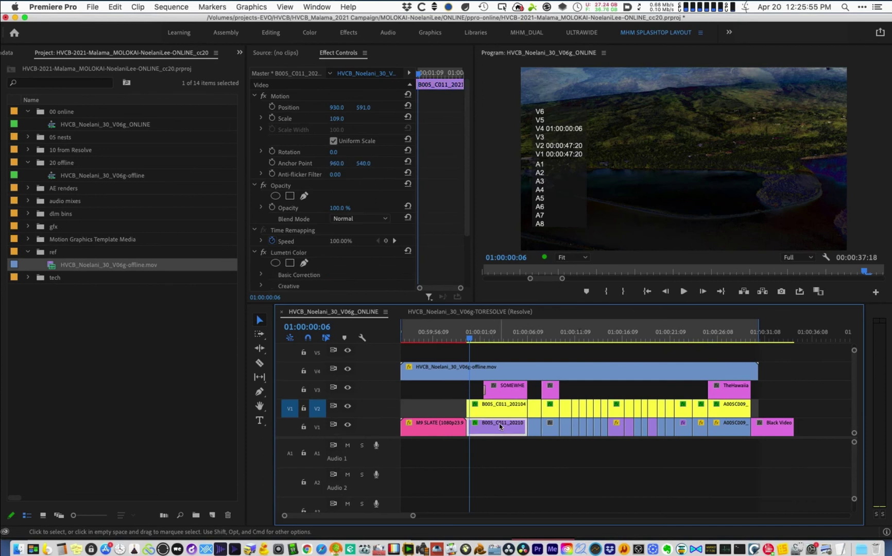
{"action": "right_click", "coordinate": [486, 409]}
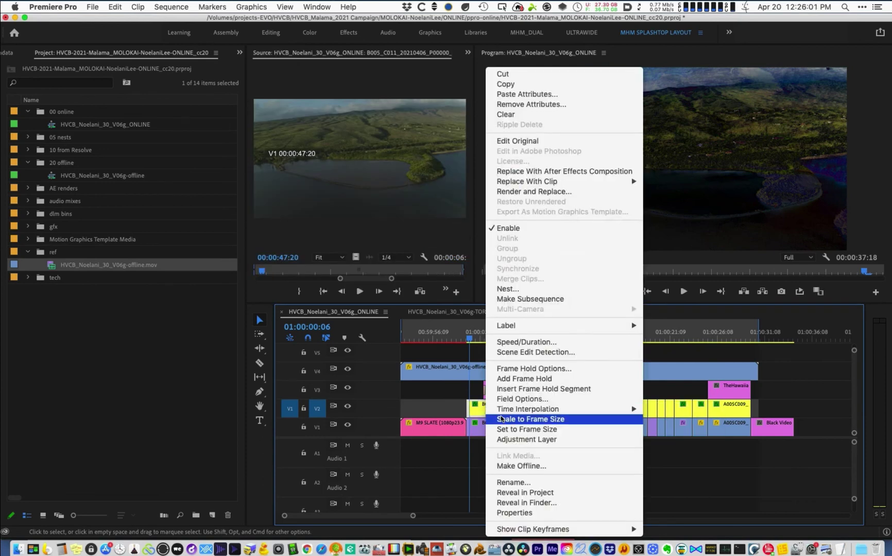
- Scale the B005_C011 clip to frame size, confirm Frame Sampling interpolation, and scrub to 01:00:04:16
{"action": "left_click", "coordinate": [501, 420]}
{"action": "left_click", "coordinate": [503, 334]}
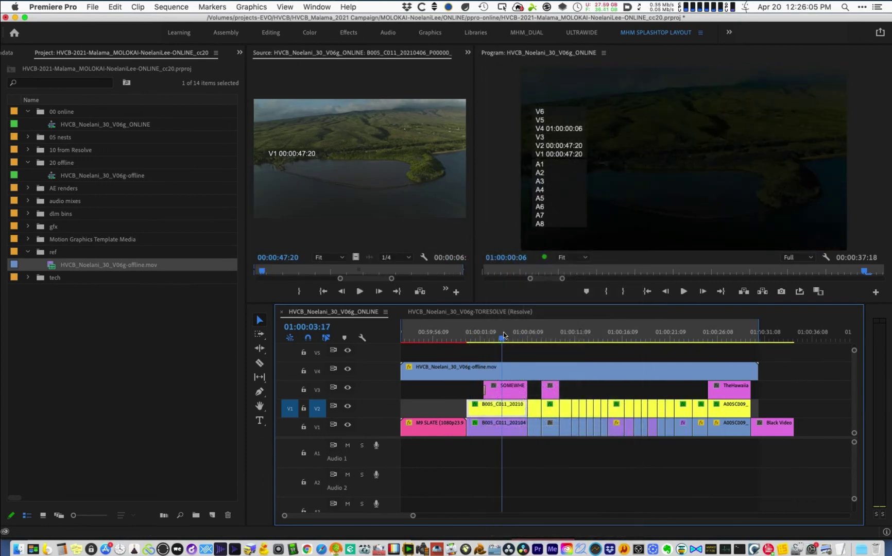
{"action": "left_click", "coordinate": [509, 429]}
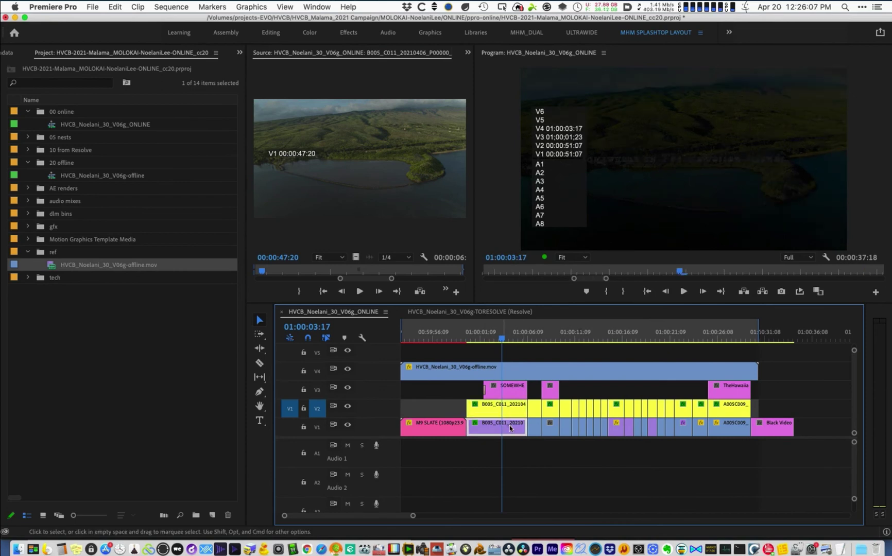
{"action": "right_click", "coordinate": [551, 374]}
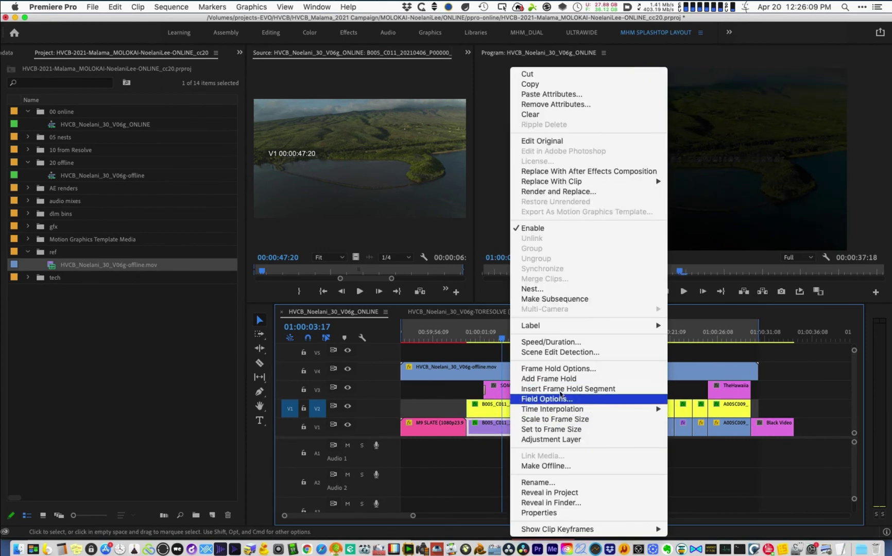
{"action": "mouse_move", "coordinate": [563, 410]}
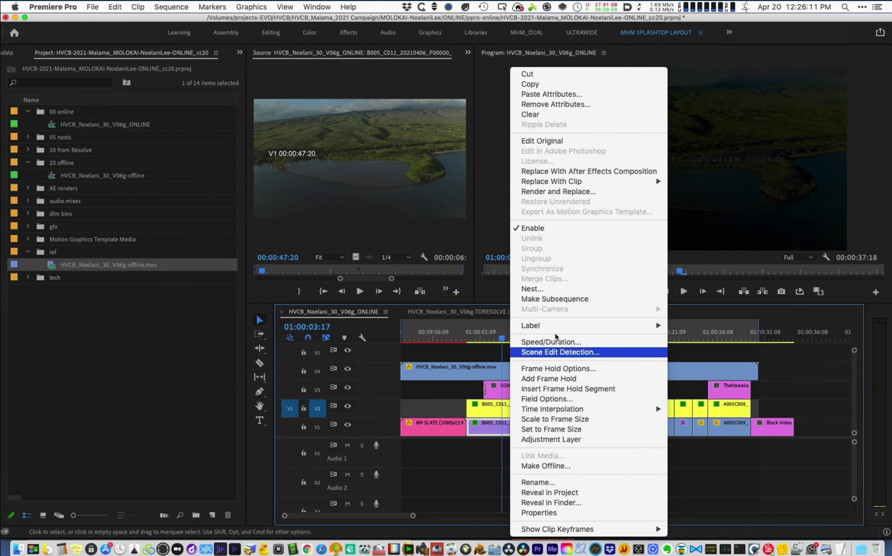
{"action": "left_click", "coordinate": [492, 340]}
{"action": "left_click", "coordinate": [480, 339]}
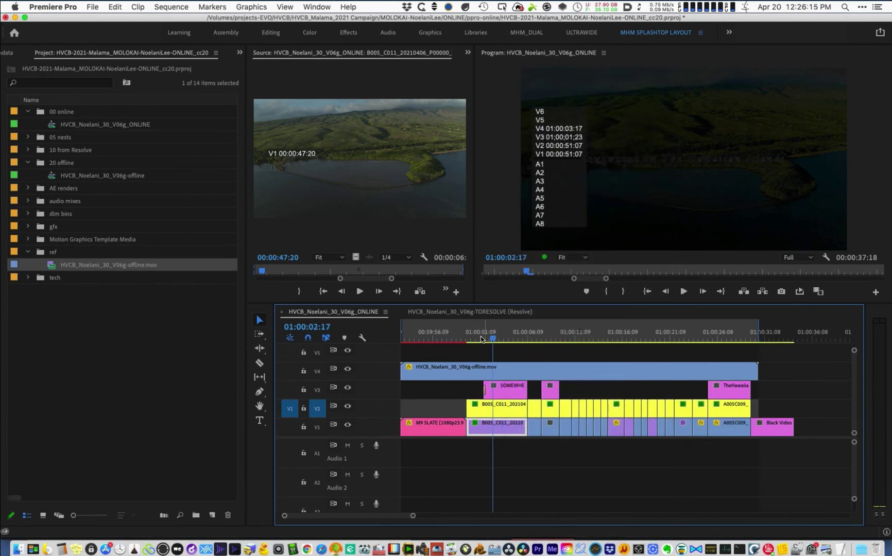
{"action": "left_click_drag", "start_coordinate": [490, 339], "coordinate": [514, 338]}
- Scale the run of V2 clips through A005C009 to frame size and save the project
{"action": "key", "text": "="}
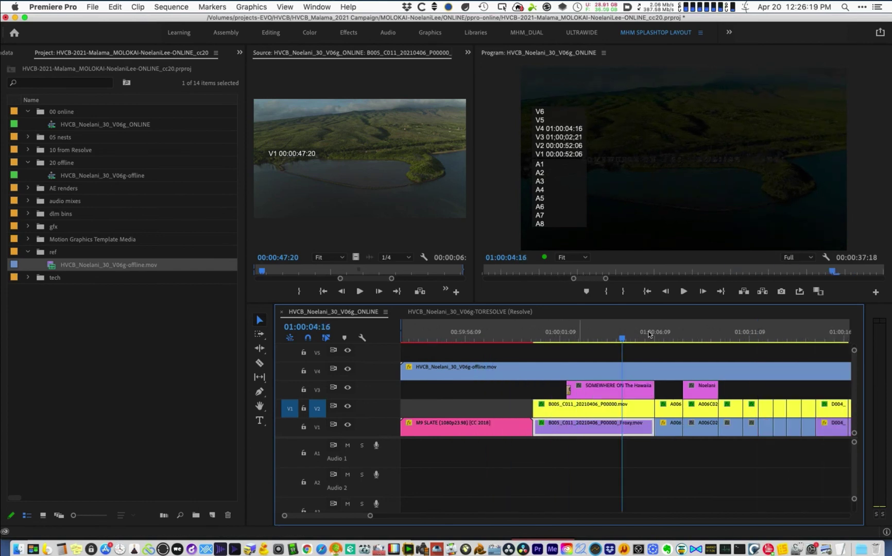
{"action": "left_click", "coordinate": [652, 334]}
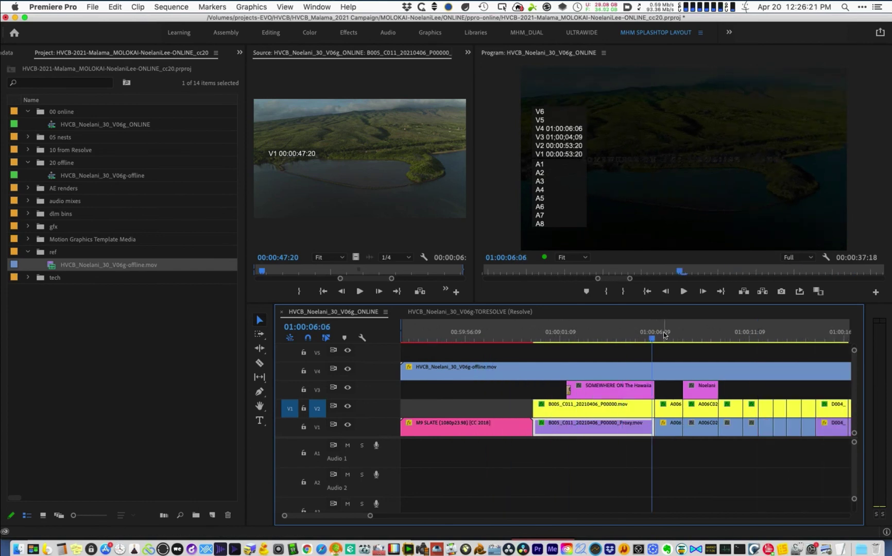
{"action": "left_click", "coordinate": [664, 335]}
{"action": "key", "text": "-"}
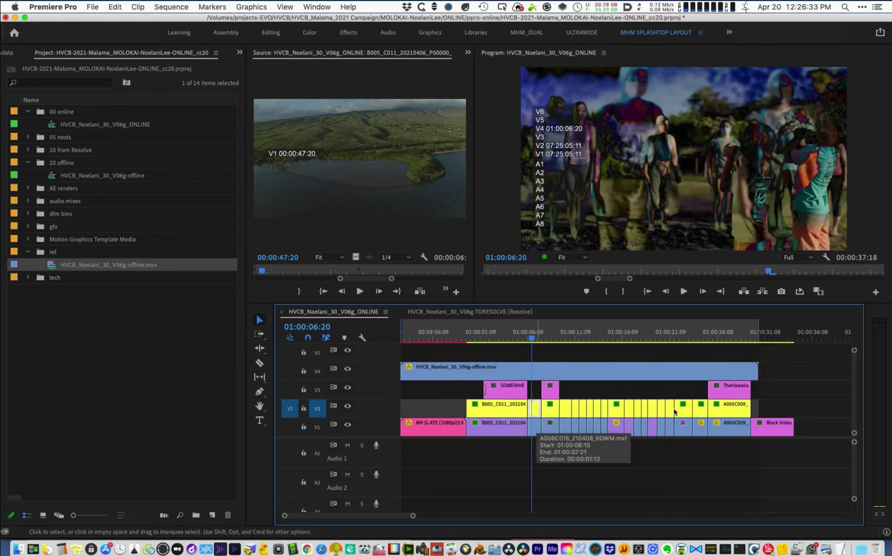
{"action": "left_click_drag", "start_coordinate": [775, 412], "coordinate": [538, 412]}
{"action": "right_click", "coordinate": [538, 412]}
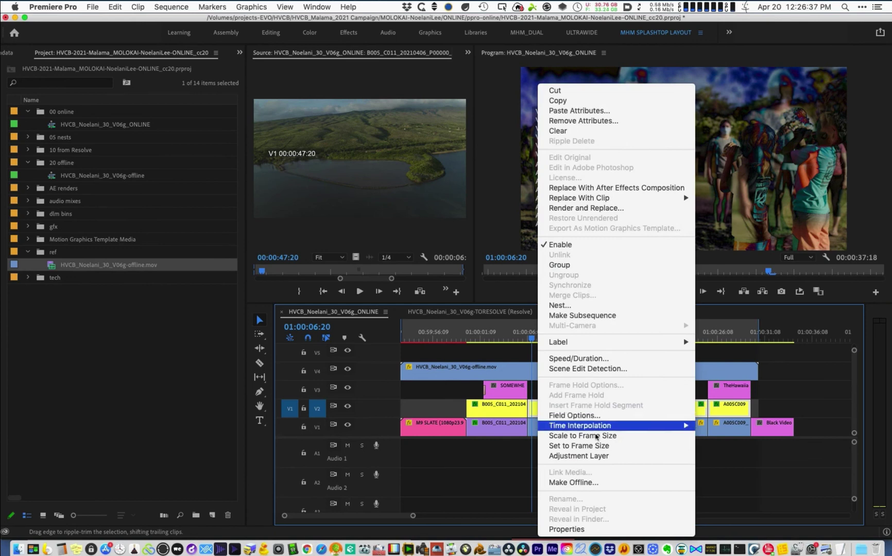
{"action": "left_click", "coordinate": [596, 436]}
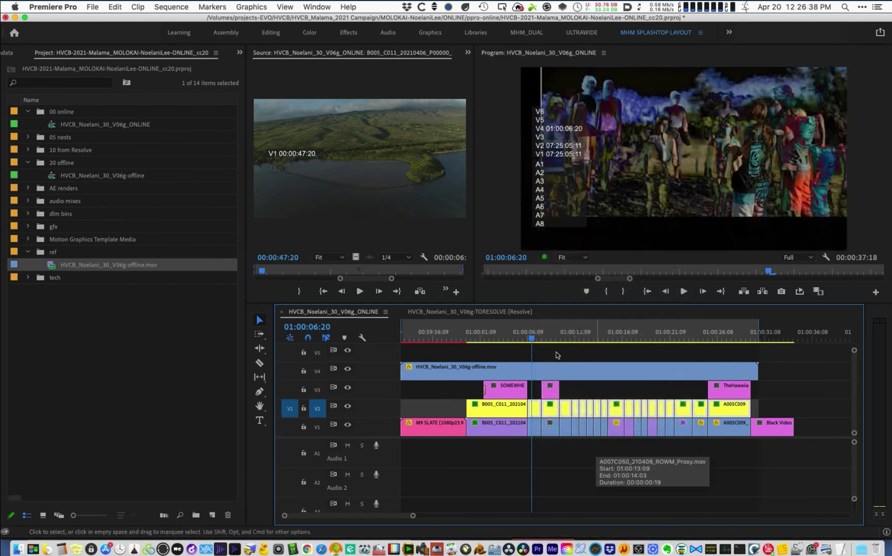
{"action": "left_click", "coordinate": [544, 353]}
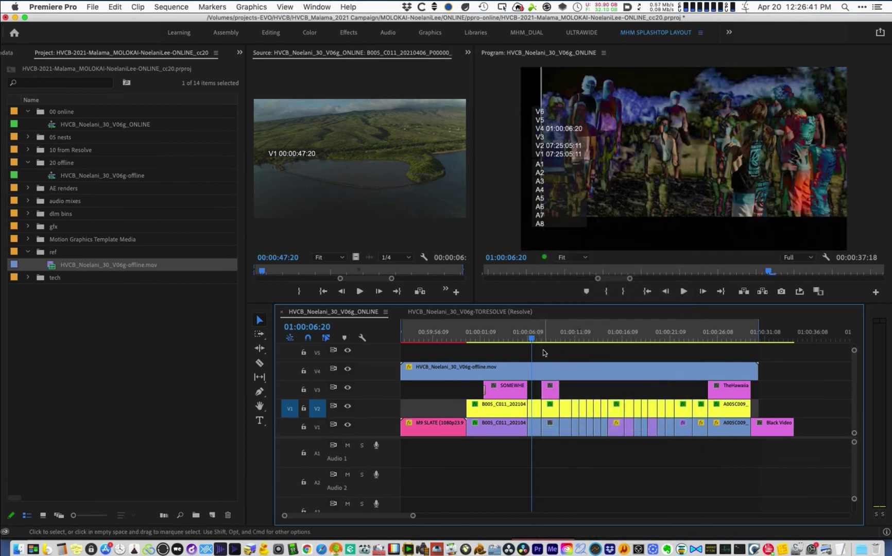
{"action": "key", "text": "backslash"}
{"action": "key", "text": "super+s"}
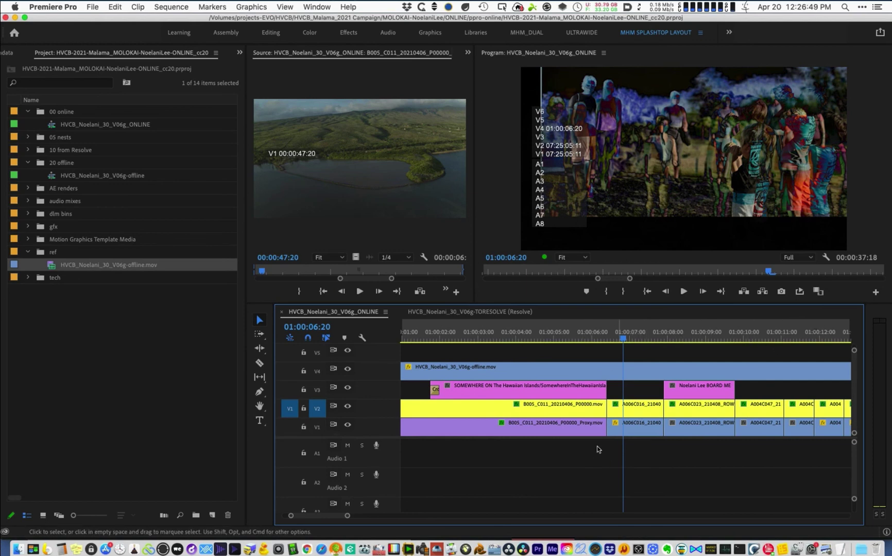
- Paste the copied Motion attributes onto the V2 A006C016 clip and check it at 01:00:06:22
{"action": "left_click", "coordinate": [635, 412]}
{"action": "right_click", "coordinate": [635, 412]}
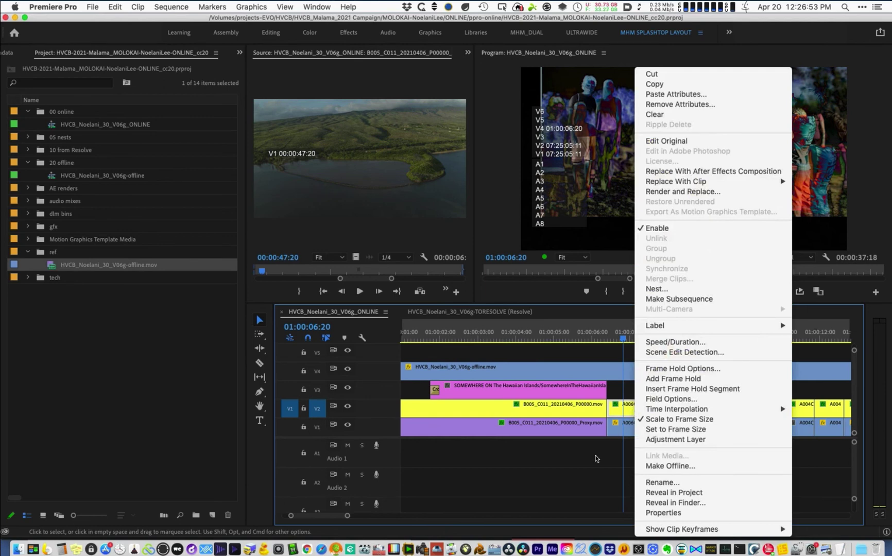
{"action": "left_click", "coordinate": [632, 430]}
{"action": "left_click", "coordinate": [632, 431]}
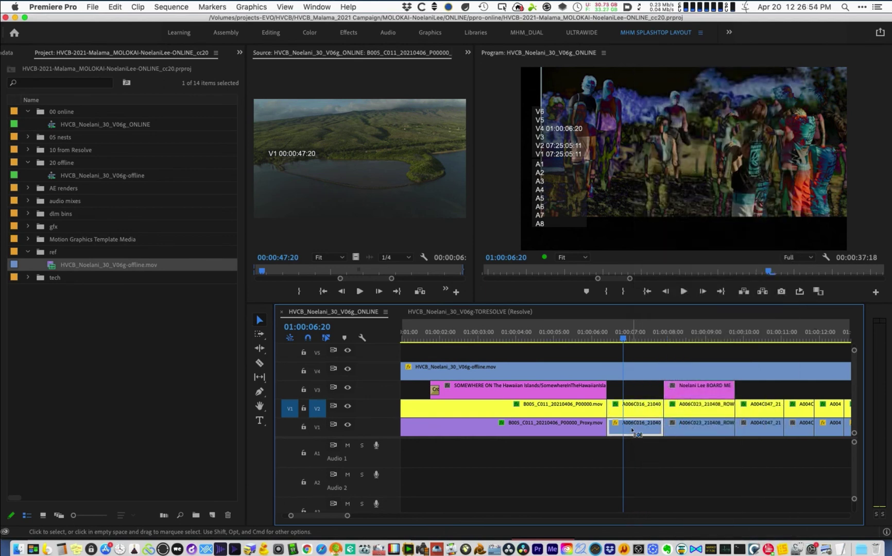
{"action": "left_click", "coordinate": [637, 406]}
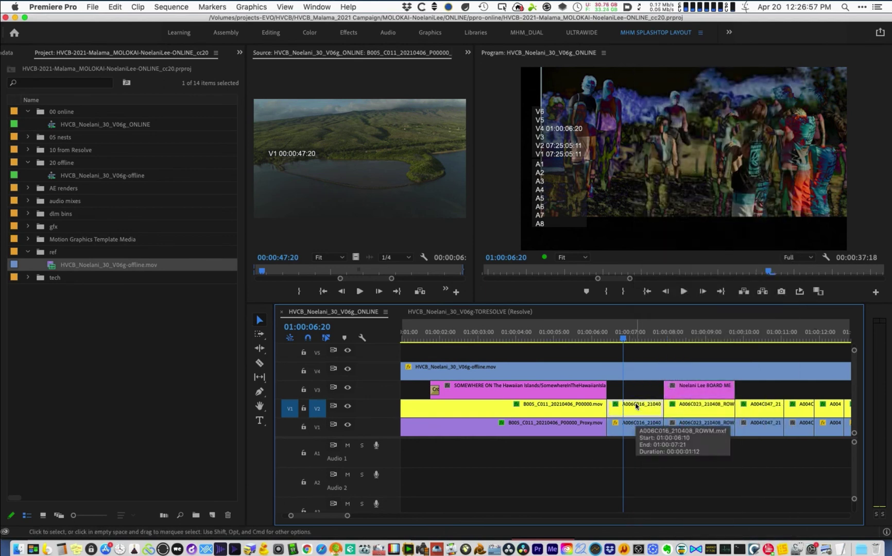
{"action": "key", "text": "alt+super+v"}
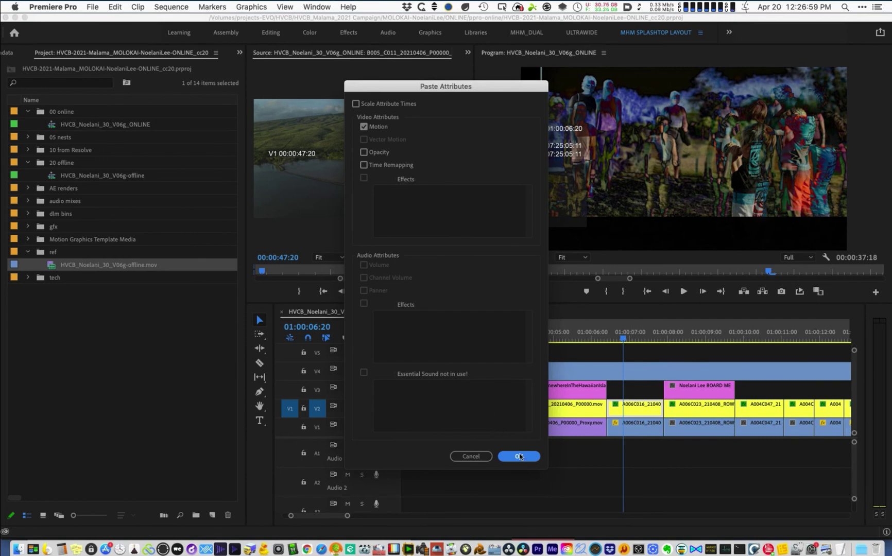
{"action": "left_click", "coordinate": [519, 457]}
{"action": "left_click", "coordinate": [637, 339]}
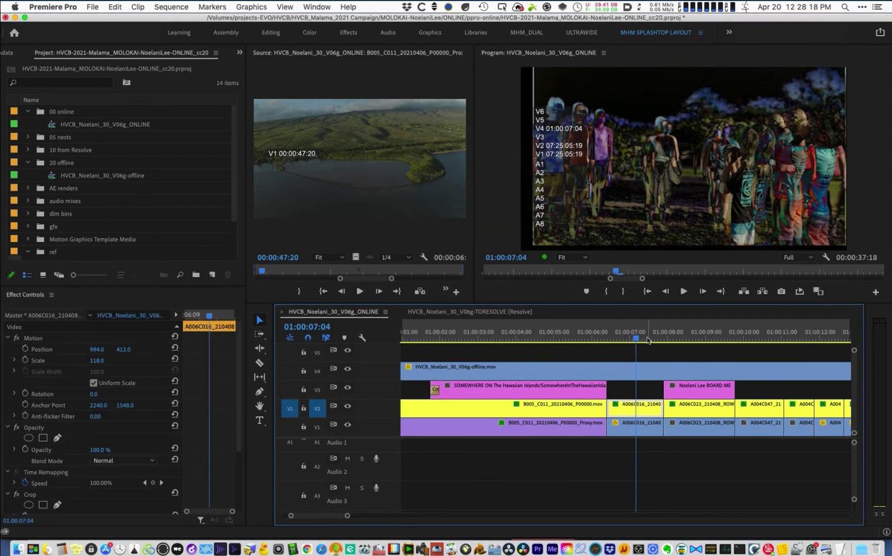
{"action": "key", "text": "Left"}
{"action": "key", "text": "Left"}
{"action": "key", "text": "Left"}
{"action": "key", "text": "Left"}
{"action": "key", "text": "Left"}
{"action": "key", "text": "Left"}
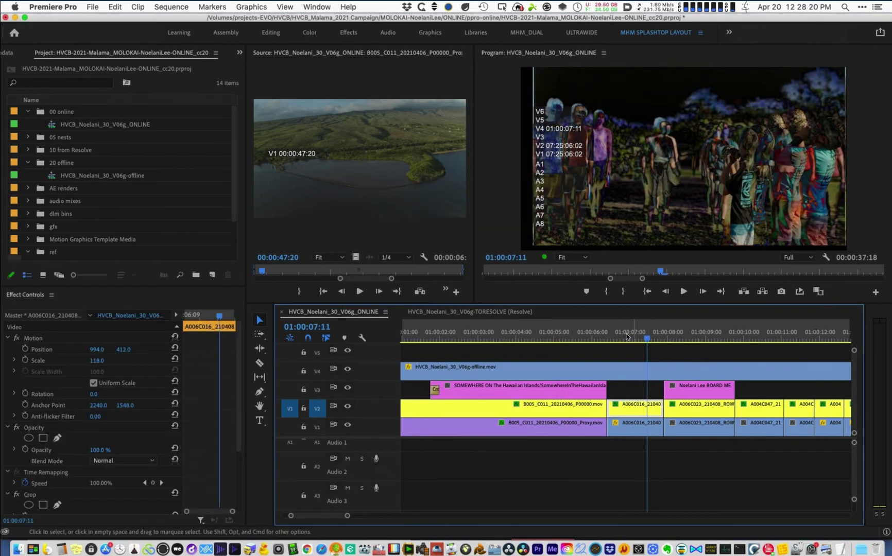
- Disable the V4 offline reference clip with Shift+E
{"action": "left_click", "coordinate": [632, 371]}
{"action": "key", "text": "shift+e"}
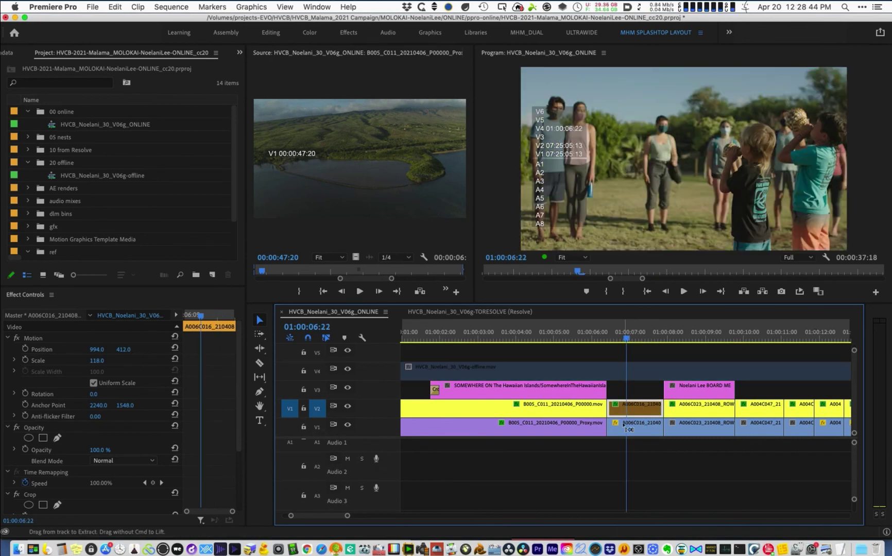
{"action": "key", "text": "shift+e"}
{"action": "key", "text": "shift+e"}
{"action": "key", "text": "shift+e"}
{"action": "left_click", "coordinate": [636, 427]}
{"action": "right_click", "coordinate": [635, 429]}
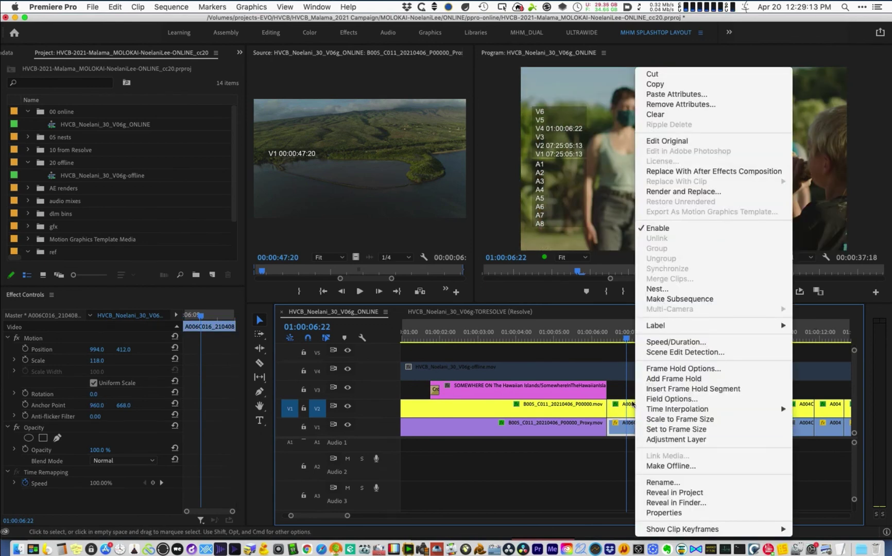
{"action": "left_click", "coordinate": [620, 413]}
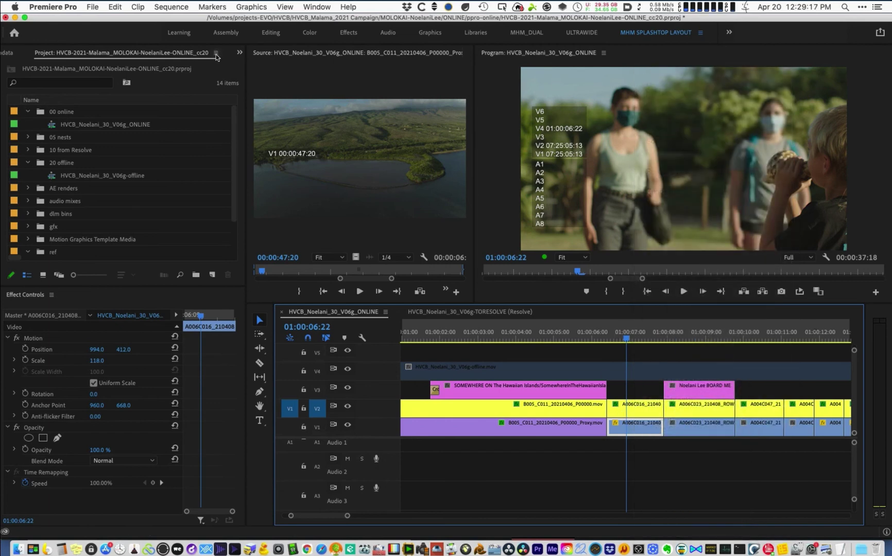
- Show the Project panel preview area and reveal the A006C016 proxy file in the project
{"action": "left_click", "coordinate": [217, 54]}
{"action": "left_click", "coordinate": [267, 298]}
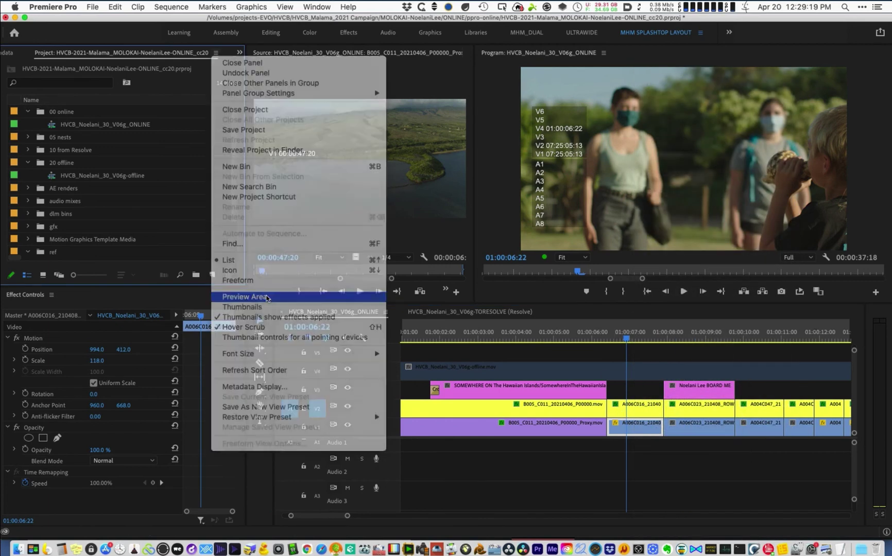
{"action": "right_click", "coordinate": [628, 424]}
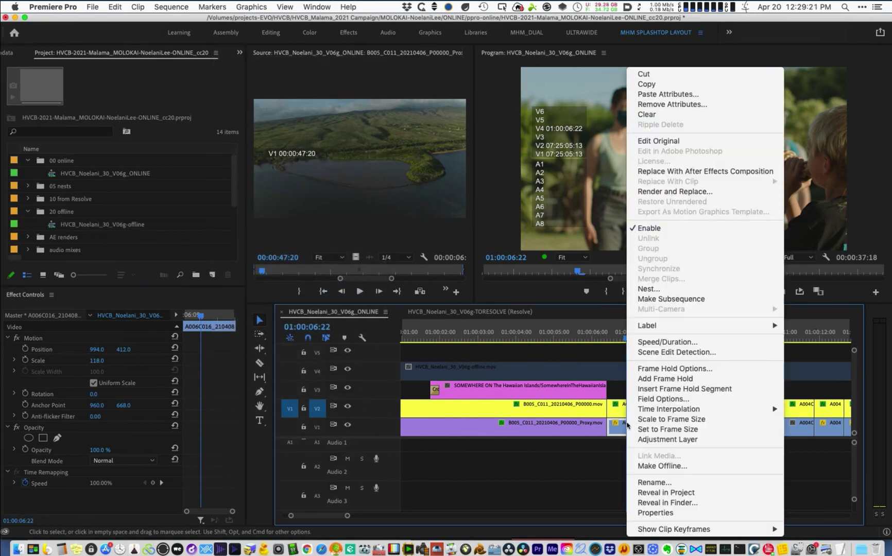
{"action": "left_click", "coordinate": [656, 493]}
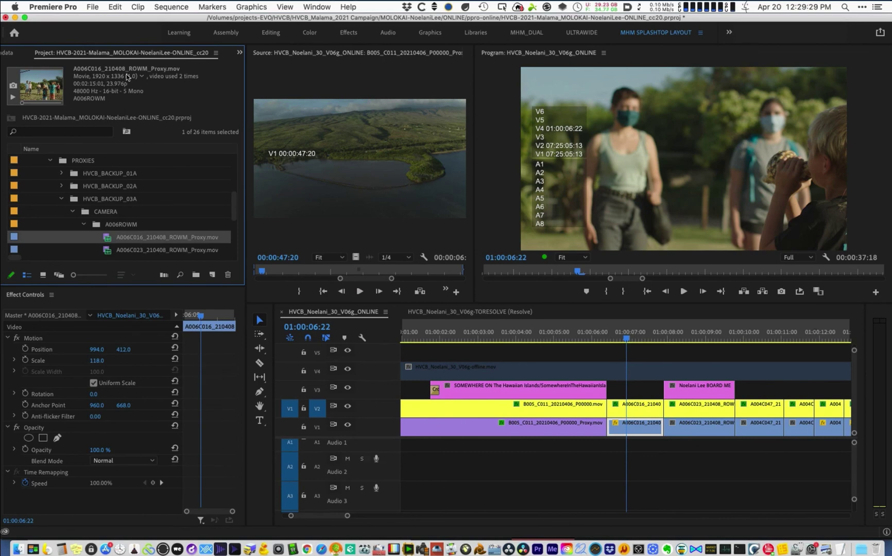
{"action": "right_click", "coordinate": [647, 416]}
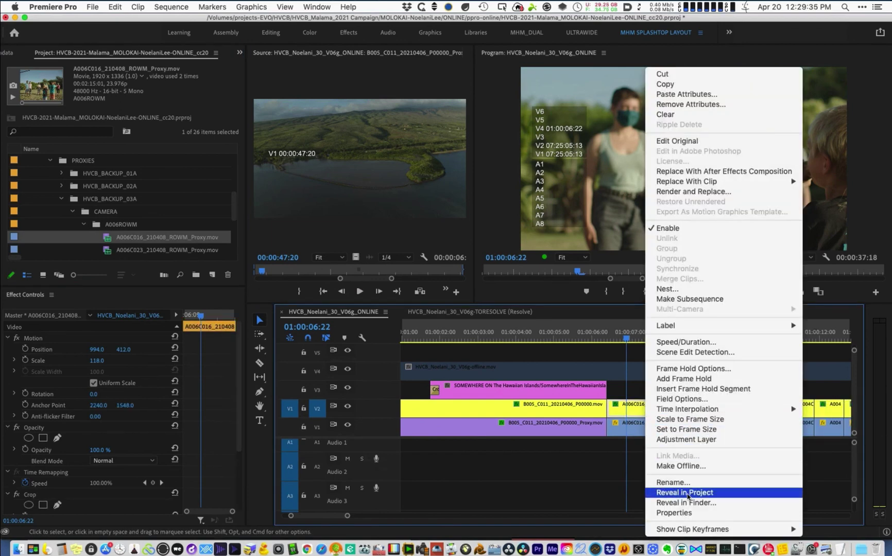
{"action": "left_click", "coordinate": [685, 493]}
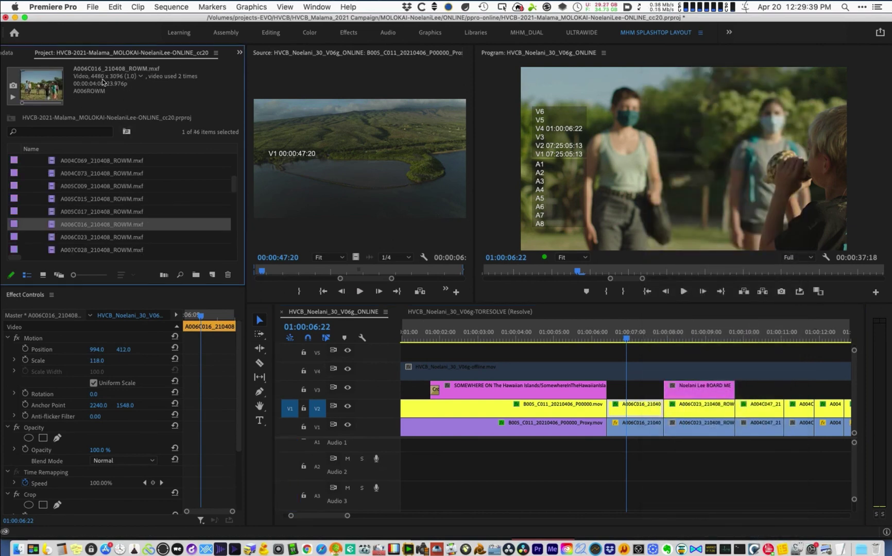
{"action": "right_click", "coordinate": [651, 435]}
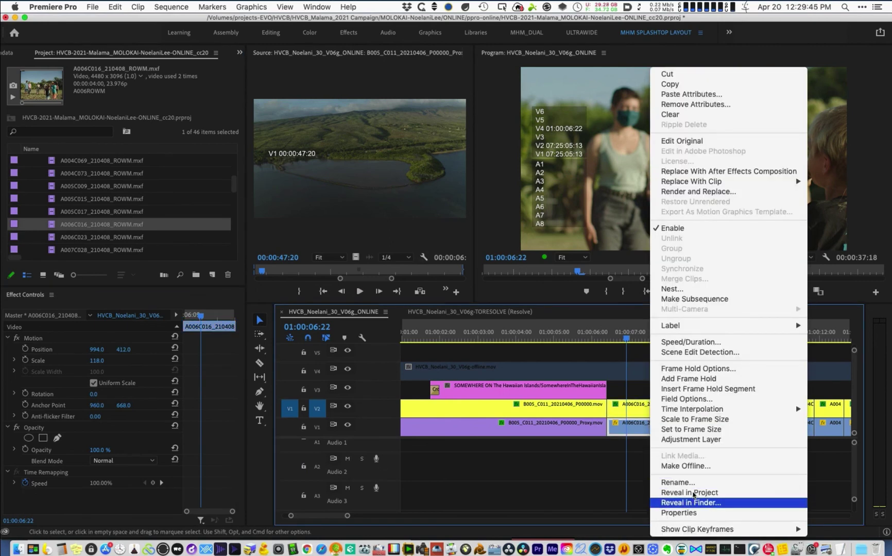
{"action": "left_click", "coordinate": [691, 493]}
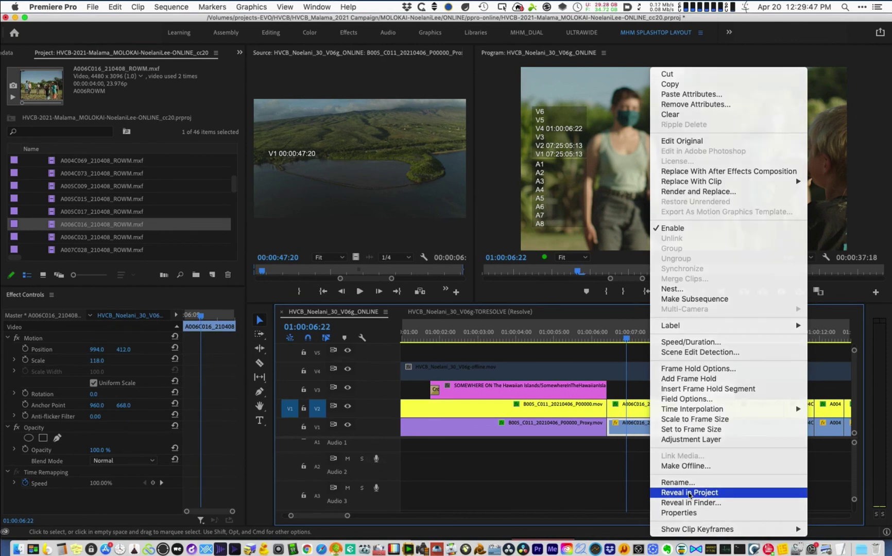
{"action": "right_click", "coordinate": [639, 430]}
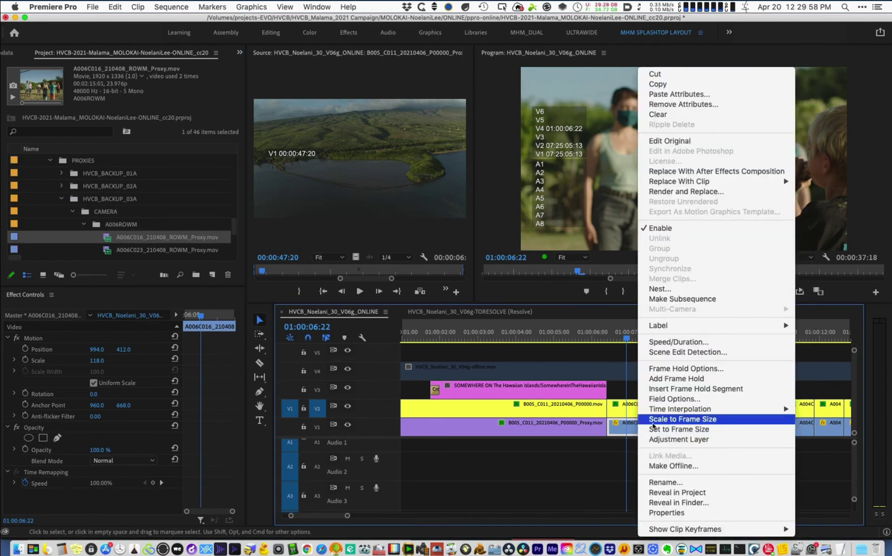
- Scale the V1 A006C016 clip to frame size, then re-enable and scale the V2 one
{"action": "left_click", "coordinate": [630, 431]}
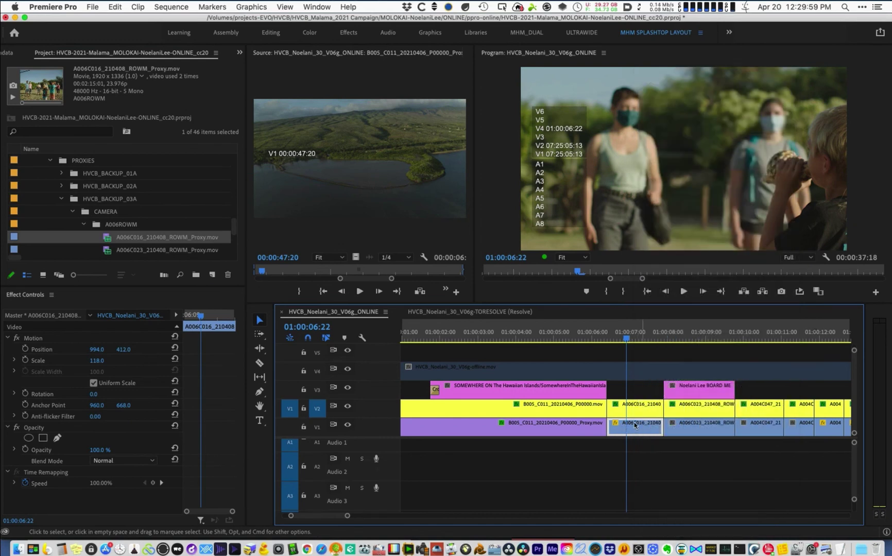
{"action": "left_click", "coordinate": [636, 410]}
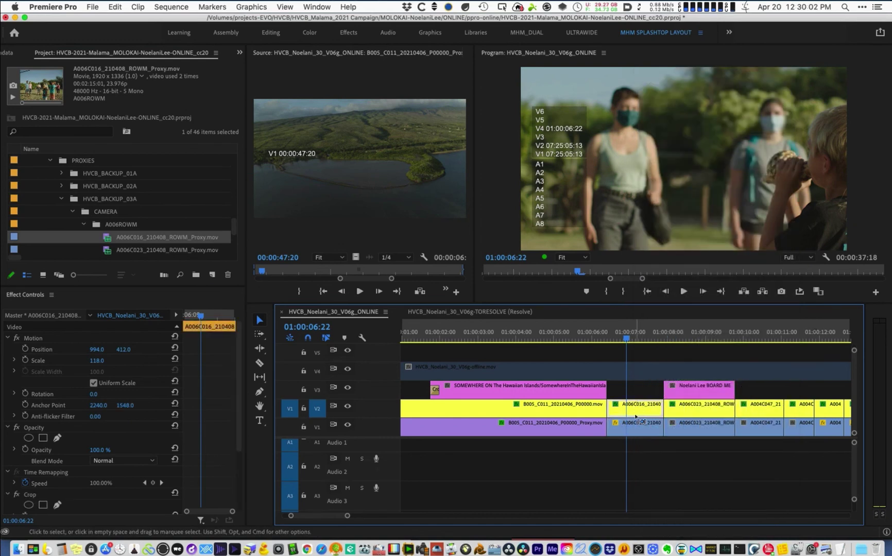
{"action": "key", "text": "shift+e"}
{"action": "left_click", "coordinate": [642, 426]}
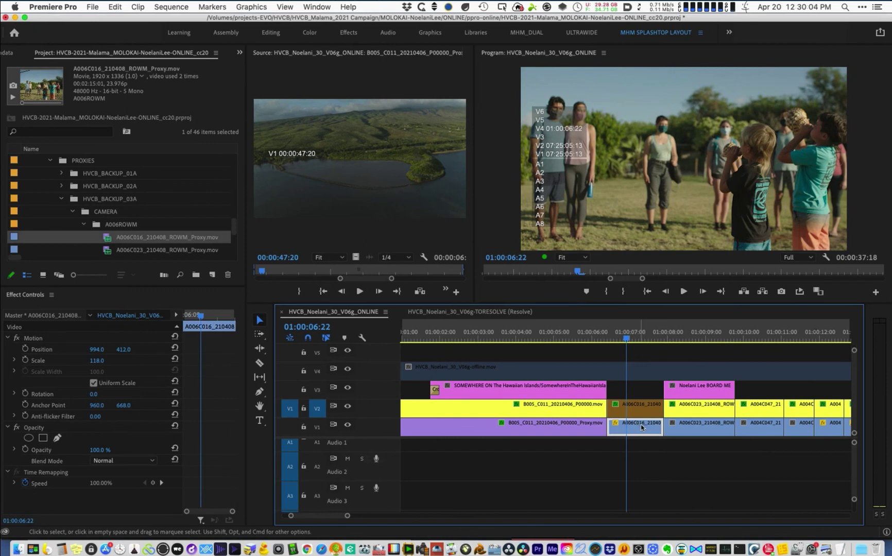
{"action": "right_click", "coordinate": [642, 426]}
{"action": "left_click", "coordinate": [653, 419]}
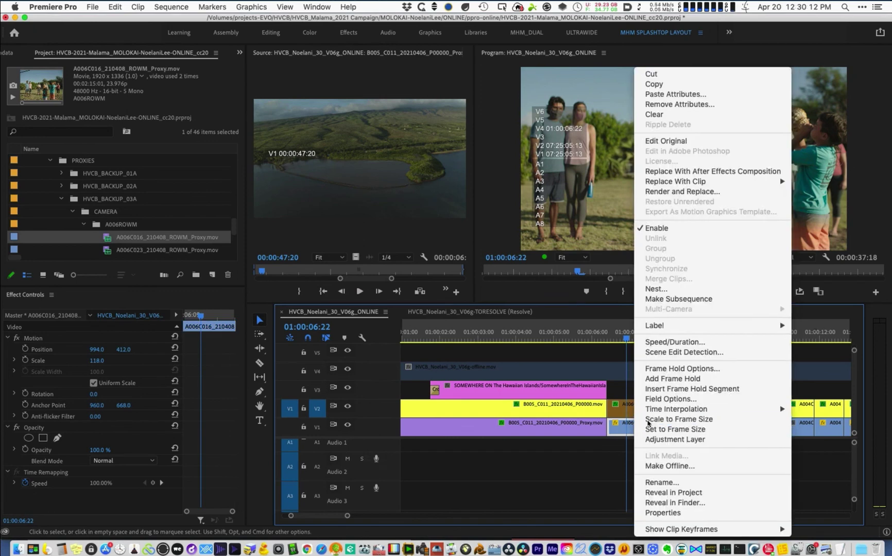
{"action": "left_click", "coordinate": [635, 405]}
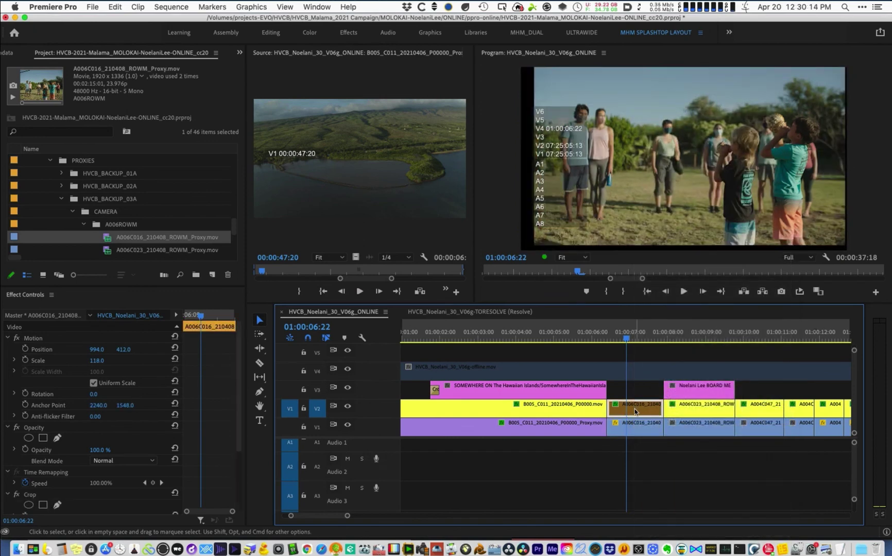
{"action": "key", "text": "shift+e"}
{"action": "right_click", "coordinate": [637, 412]}
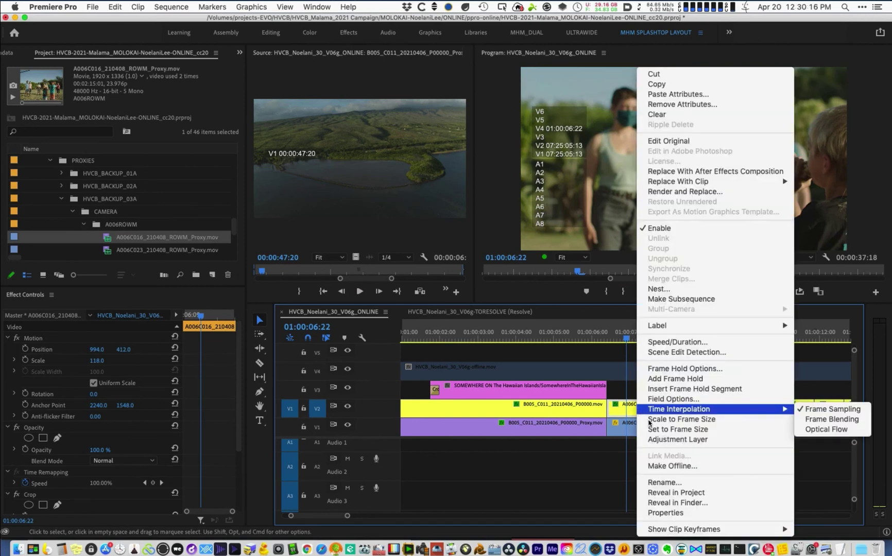
{"action": "left_click", "coordinate": [647, 420]}
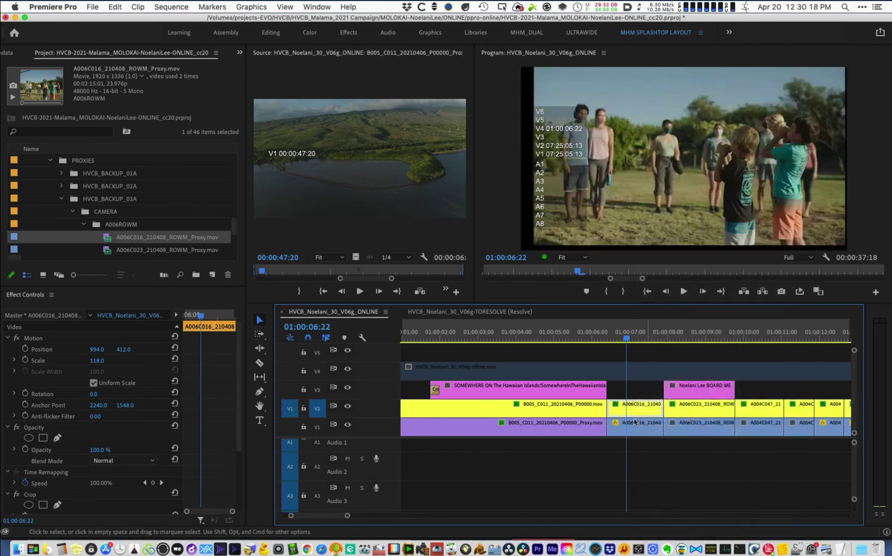
{"action": "left_click", "coordinate": [637, 422]}
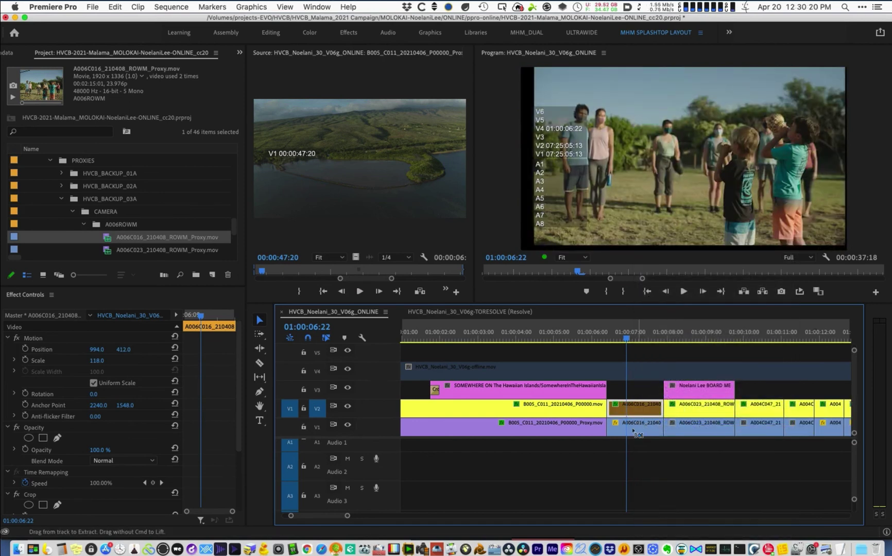
- Compare the V1 and V2 A006C016 clips while stepping the playhead around 01:00:07:05
{"action": "left_click", "coordinate": [636, 407]}
{"action": "key", "text": "Right"}
{"action": "key", "text": "Right"}
{"action": "key", "text": "Right"}
{"action": "key", "text": "Right"}
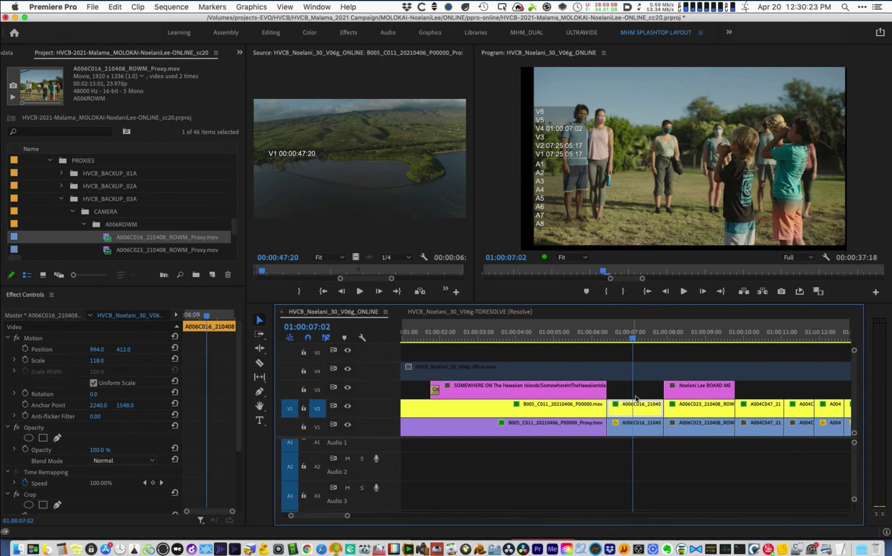
{"action": "left_click", "coordinate": [638, 423]}
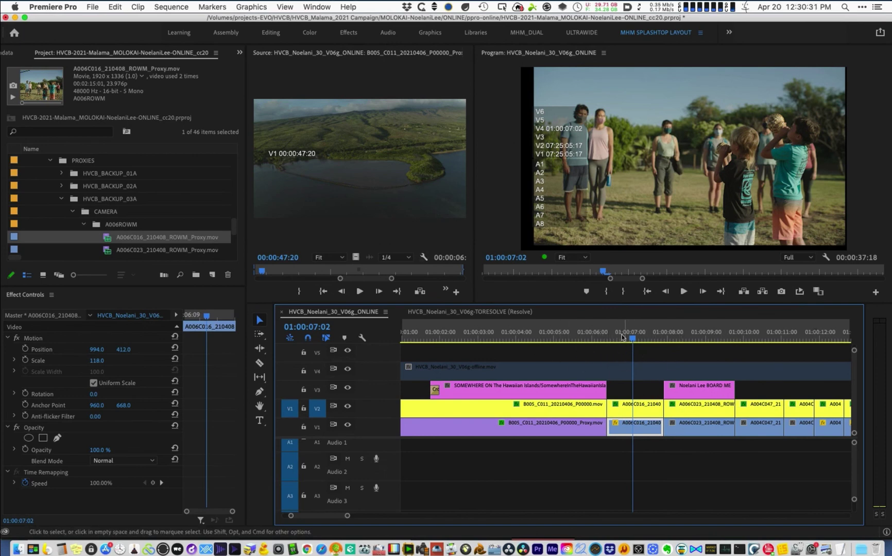
{"action": "key", "text": "shift+Left"}
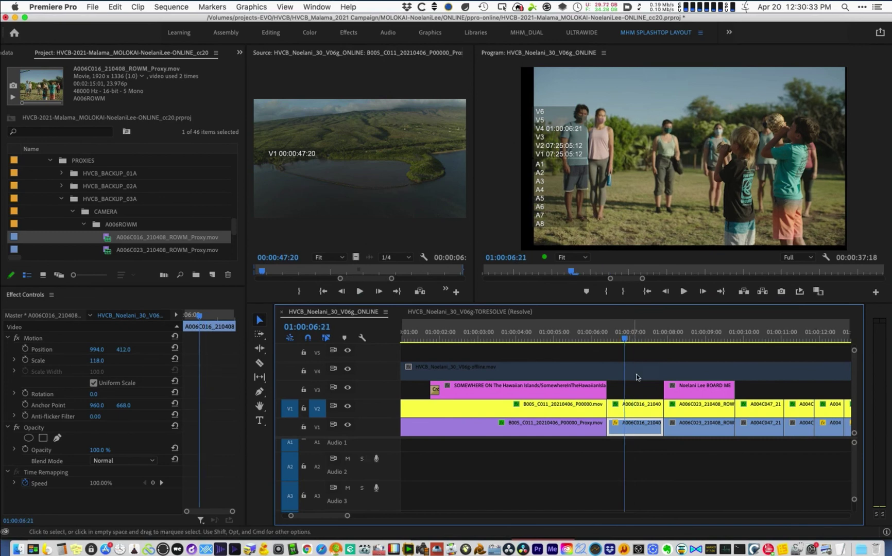
{"action": "left_click", "coordinate": [638, 332]}
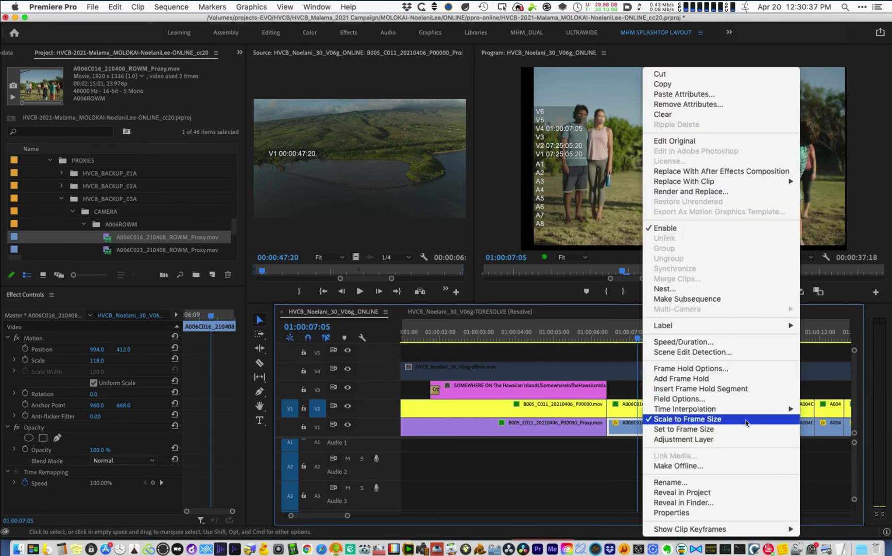
{"action": "left_click", "coordinate": [623, 410]}
{"action": "left_click", "coordinate": [623, 410]}
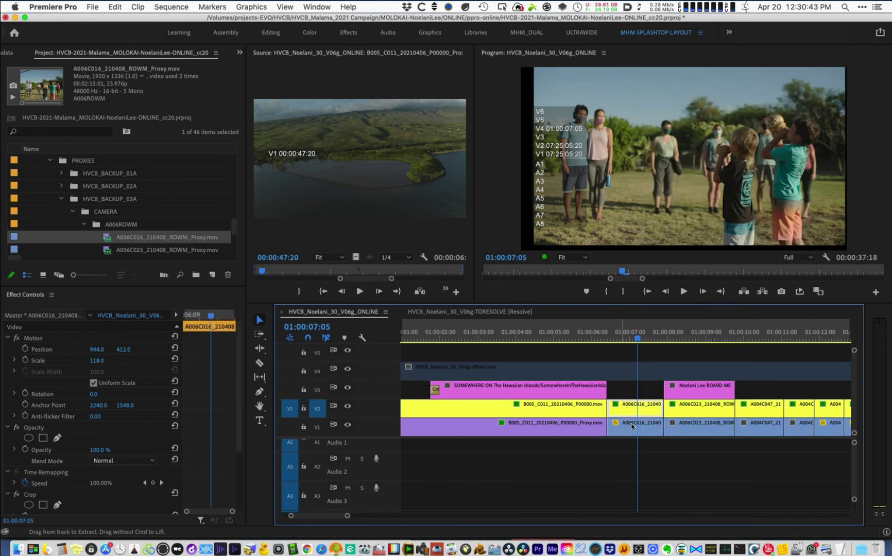
{"action": "left_click", "coordinate": [641, 428]}
{"action": "left_click", "coordinate": [623, 333]}
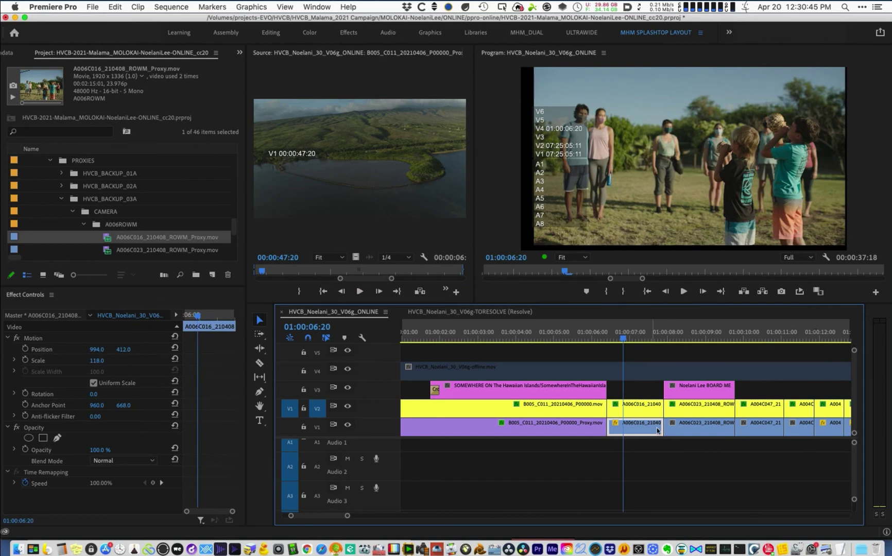
{"action": "left_click", "coordinate": [636, 407]}
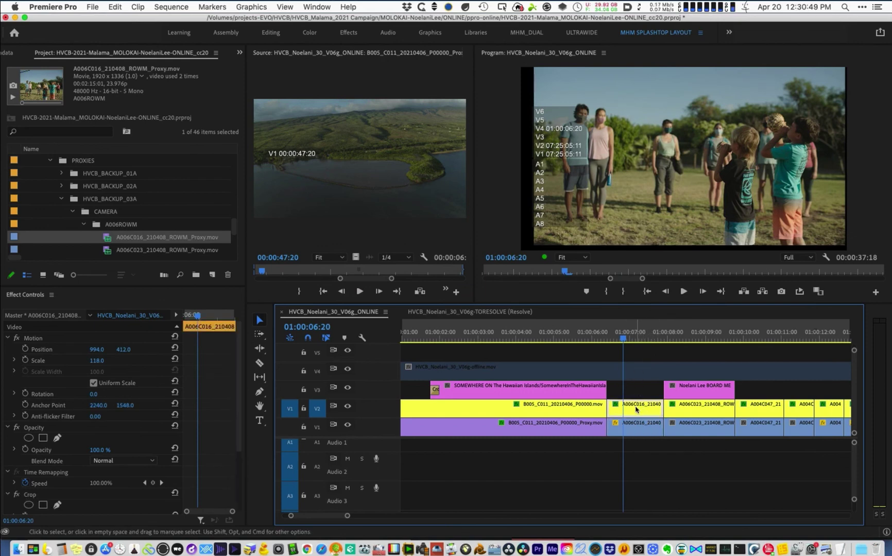
{"action": "left_click", "coordinate": [638, 422]}
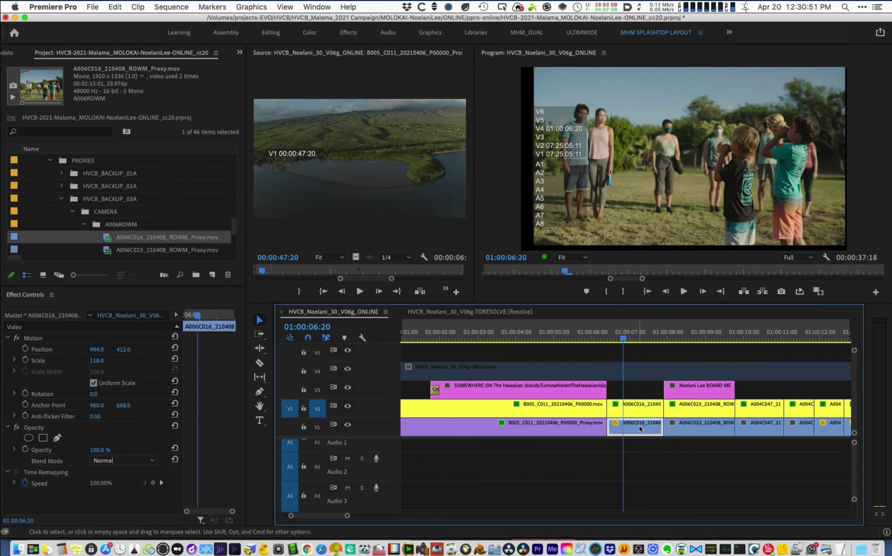
- Toggle Scale to Frame Size on V1, switch it off and back on for V2, then select the V4 clip
{"action": "right_click", "coordinate": [638, 424]}
{"action": "left_click", "coordinate": [656, 418]}
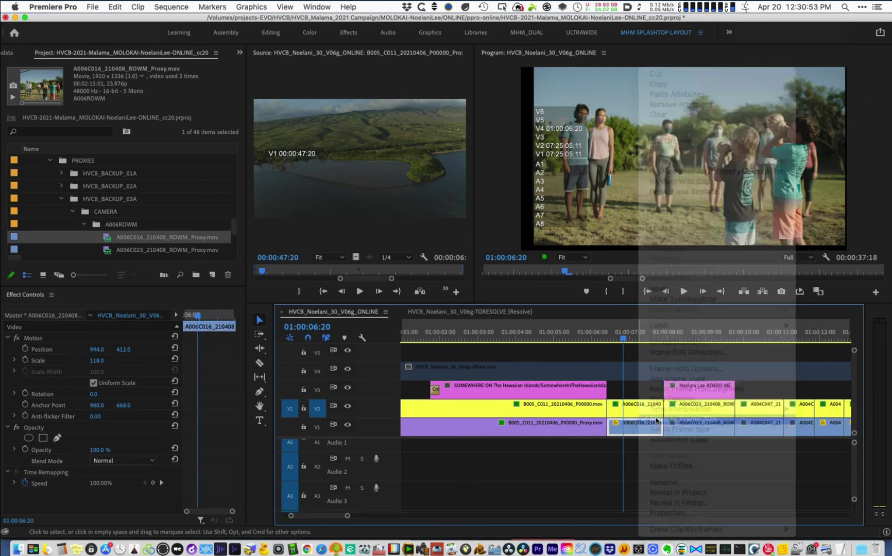
{"action": "left_click", "coordinate": [645, 410]}
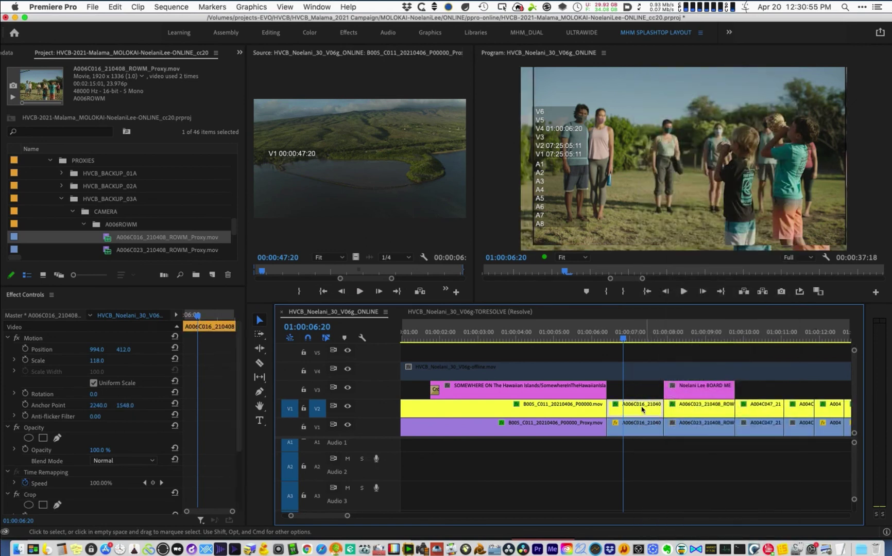
{"action": "right_click", "coordinate": [644, 410]}
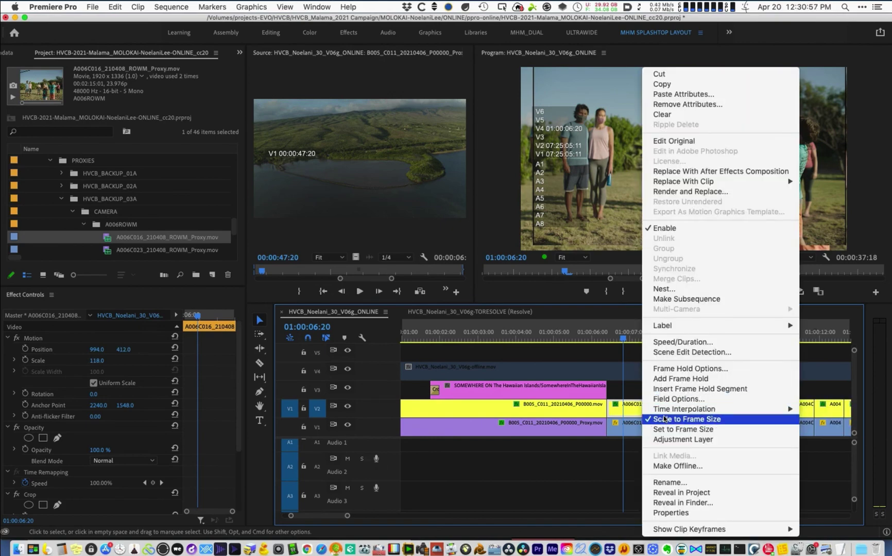
{"action": "left_click", "coordinate": [663, 418]}
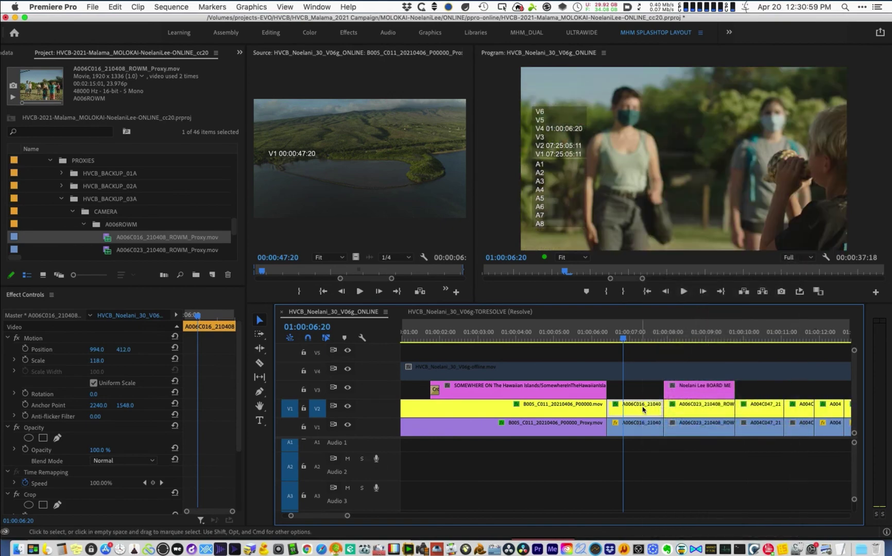
{"action": "right_click", "coordinate": [642, 410]}
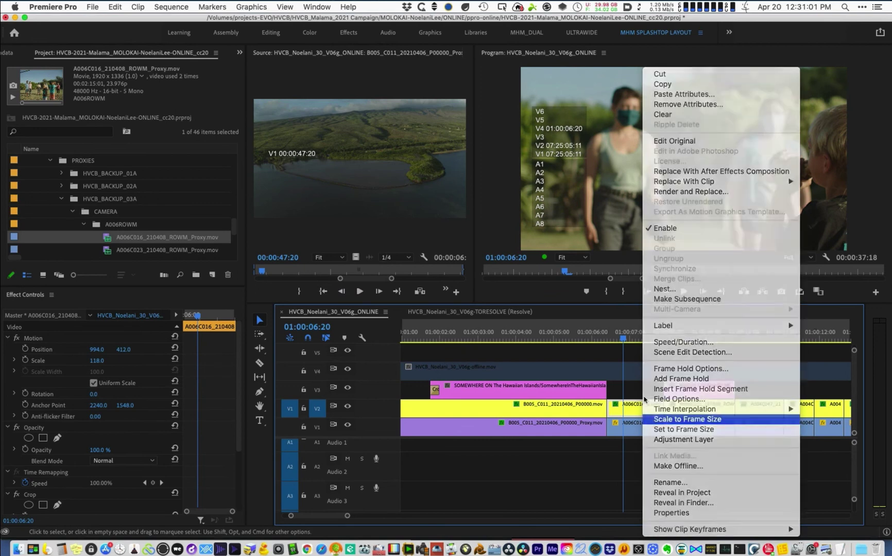
{"action": "left_click", "coordinate": [669, 419]}
{"action": "left_click", "coordinate": [629, 371]}
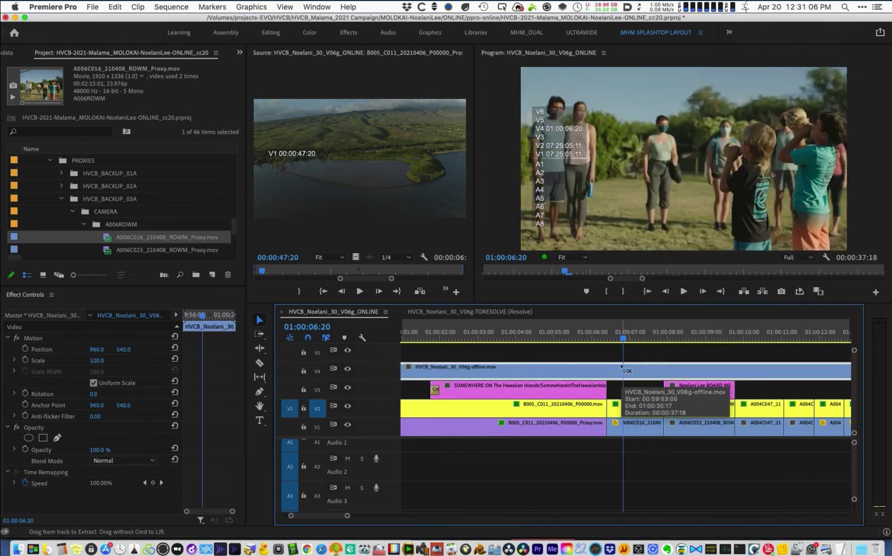
- Blend the V4 reference as Difference and turn on Scale to Frame Size for A006C016
{"action": "key", "text": "shift+alt+e"}
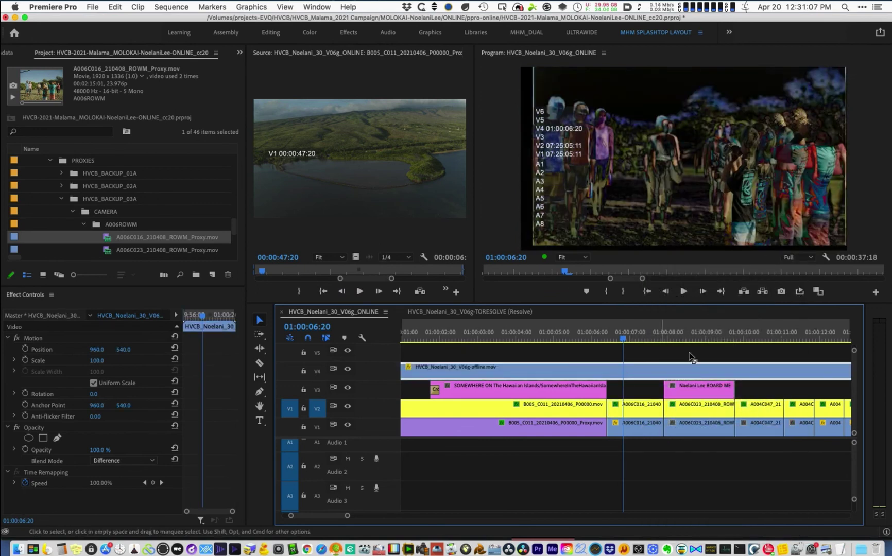
{"action": "left_click", "coordinate": [644, 409]}
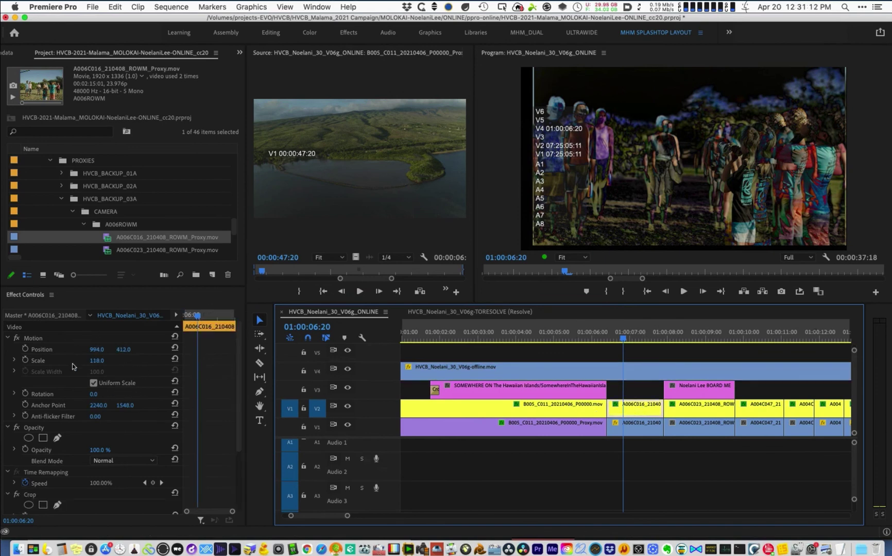
{"action": "left_click_drag", "start_coordinate": [93, 361], "coordinate": [267, 388]}
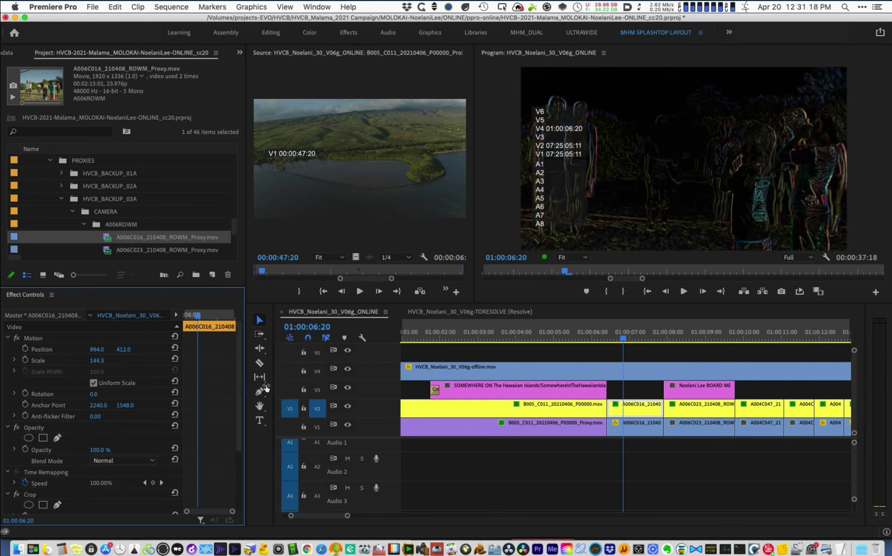
{"action": "left_click_drag", "start_coordinate": [661, 392], "coordinate": [646, 409]}
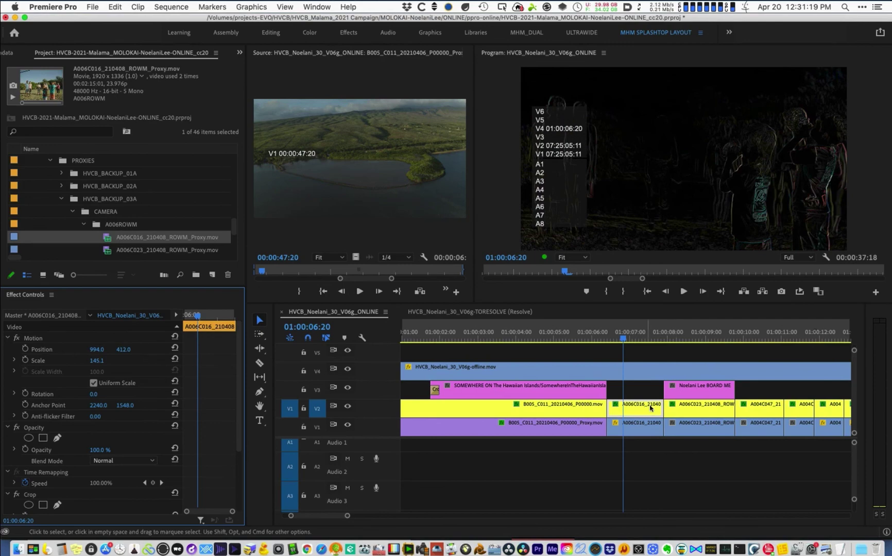
{"action": "right_click", "coordinate": [650, 408]}
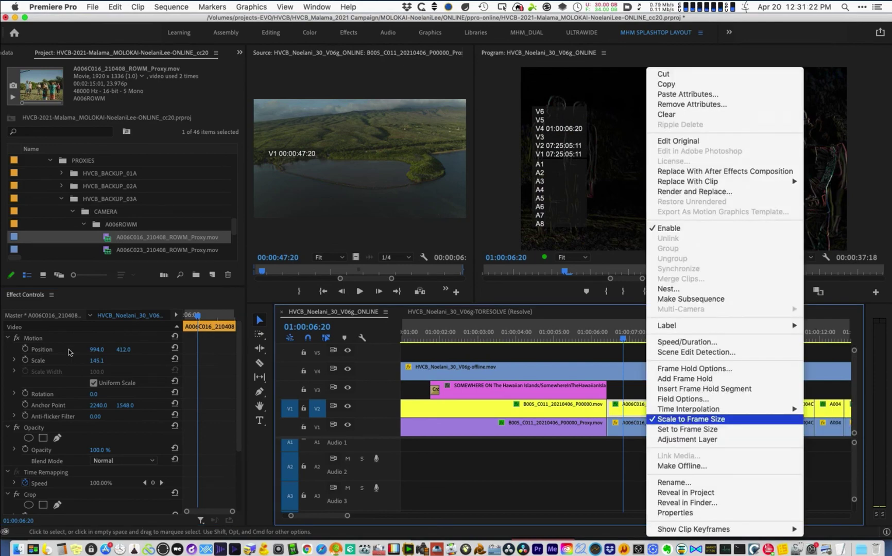
{"action": "key", "text": "Return"}
- Settle A006C016's Scale at 50.6, then advance the playhead onto A006C023
{"action": "left_click_drag", "start_coordinate": [90, 361], "coordinate": [6, 360]}
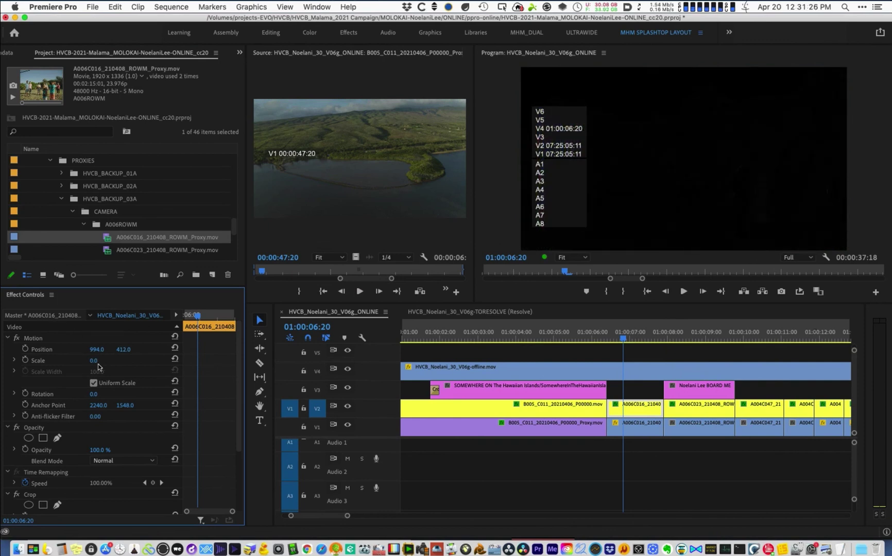
{"action": "left_click_drag", "start_coordinate": [105, 363], "coordinate": [154, 374]}
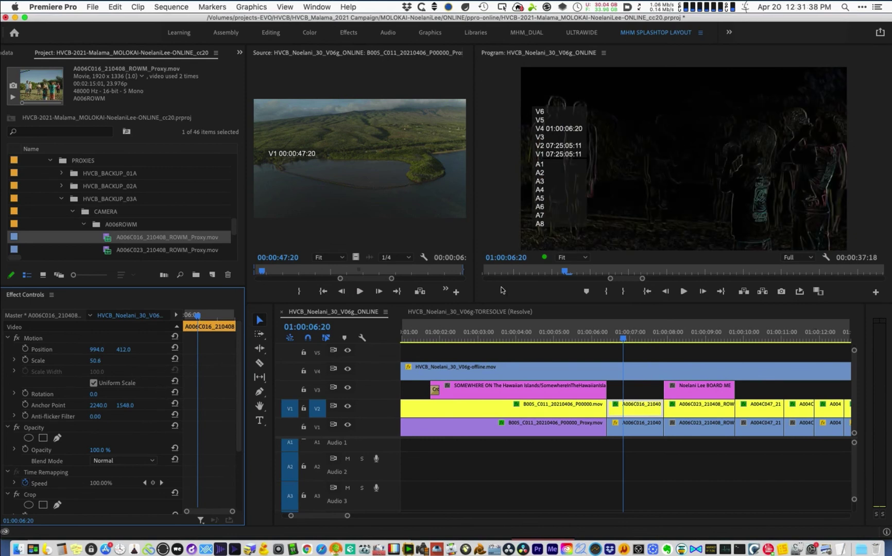
{"action": "left_click", "coordinate": [95, 362]}
{"action": "type", "text": "50"}
{"action": "key", "text": "Return"}
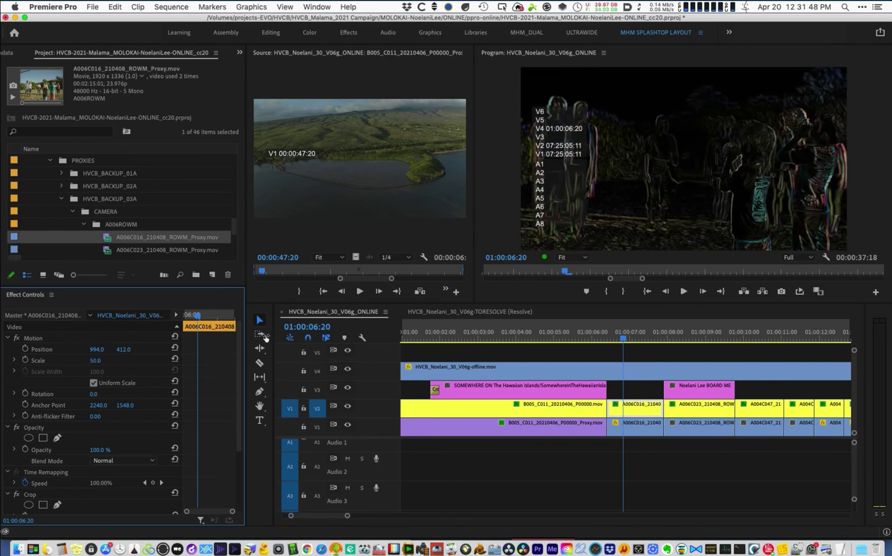
{"action": "key", "text": "super+z"}
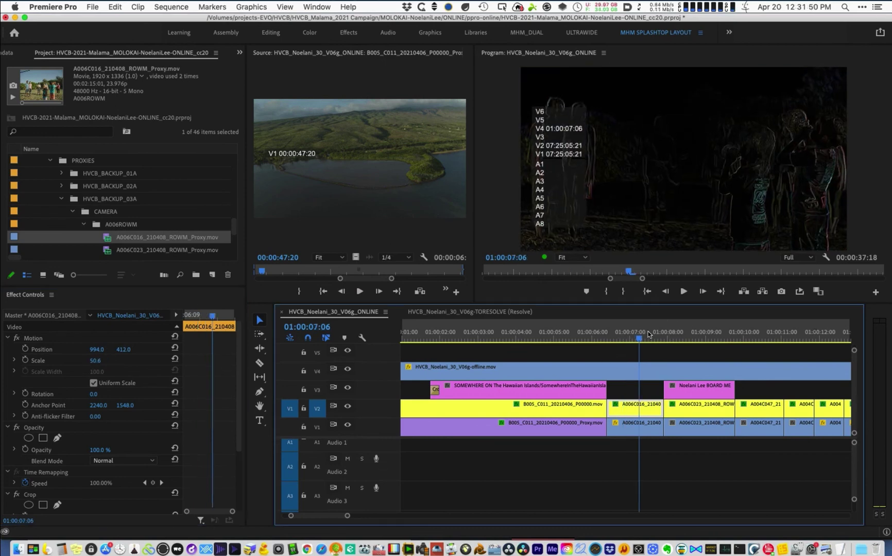
{"action": "key", "text": "Right"}
{"action": "key", "text": "Right"}
{"action": "left_click_drag", "start_coordinate": [618, 343], "coordinate": [683, 345]}
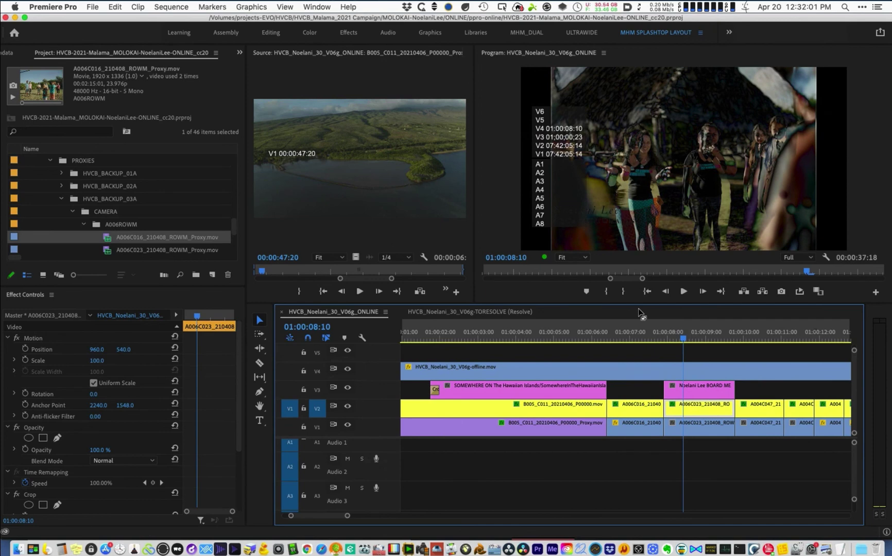
- Paste Motion attributes onto A006C023, toggle Scale to Frame Size, and scale it to 44
{"action": "key", "text": "alt+super+v"}
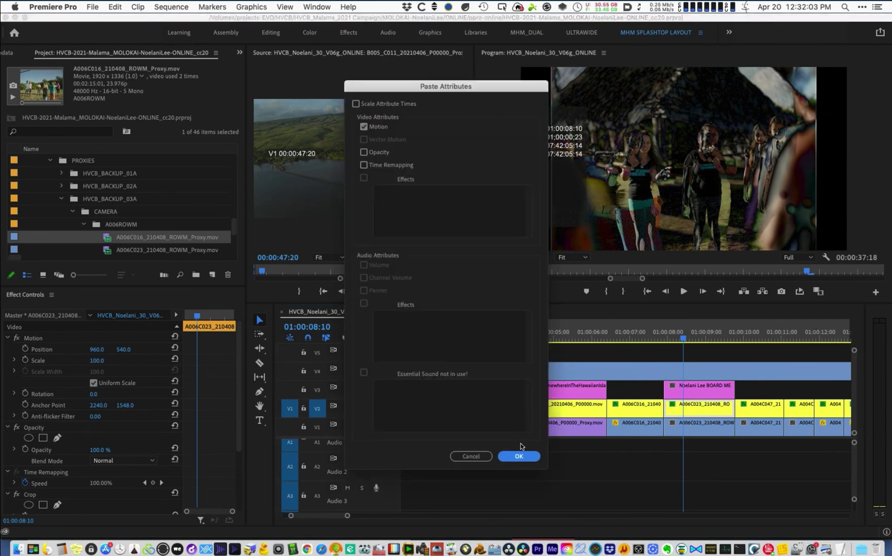
{"action": "left_click", "coordinate": [520, 457]}
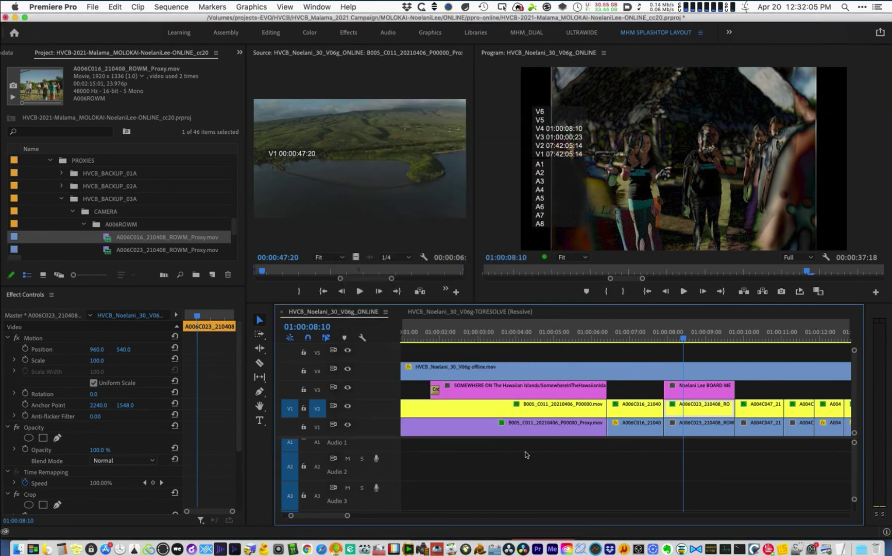
{"action": "right_click", "coordinate": [706, 409]}
{"action": "left_click", "coordinate": [736, 420]}
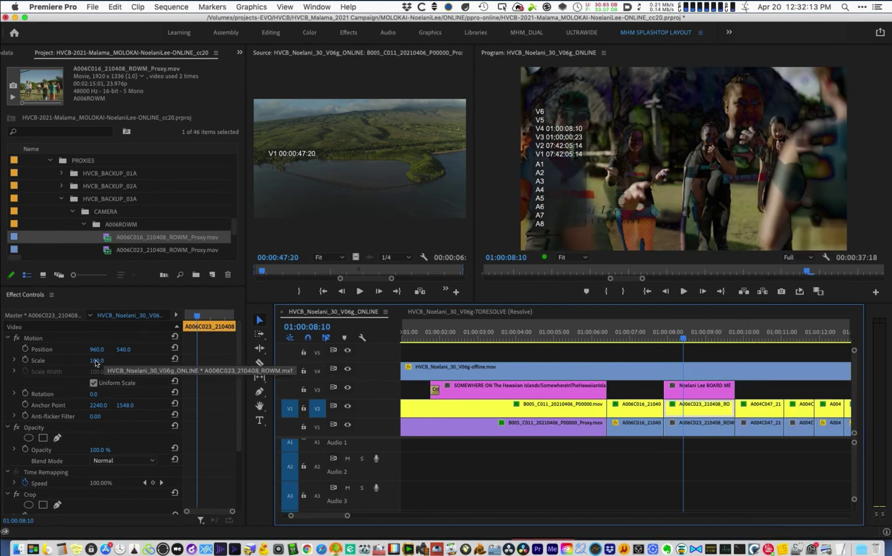
{"action": "left_click_drag", "start_coordinate": [96, 361], "coordinate": [60, 365]}
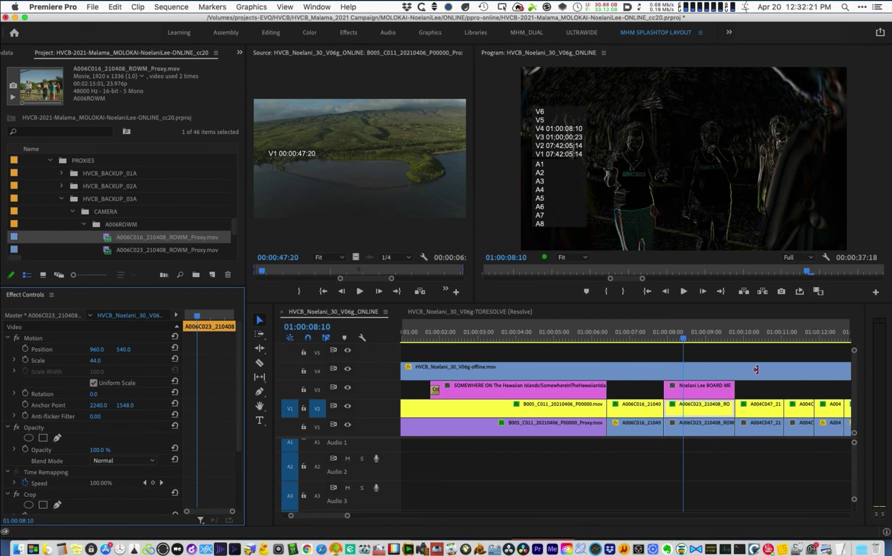
{"action": "left_click", "coordinate": [748, 335]}
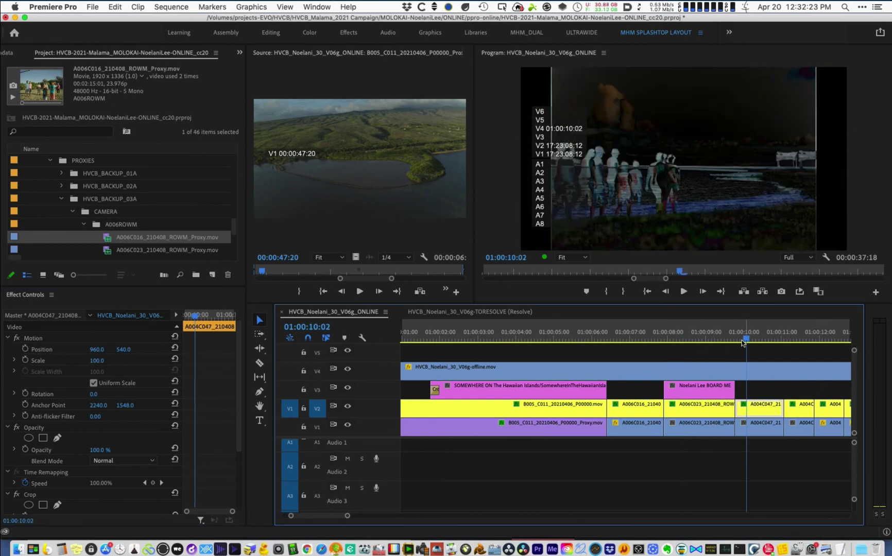
- Navigate to the start of the A007C069 shot and select its online clip on V2
{"action": "key", "text": "minus"}
{"action": "key", "text": "minus"}
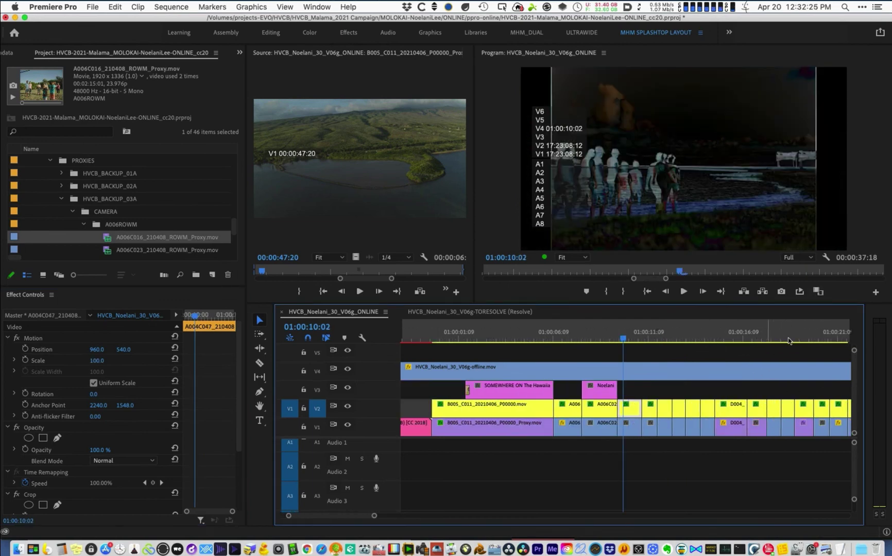
{"action": "left_click", "coordinate": [803, 333]}
{"action": "key", "text": "equal"}
{"action": "key", "text": "equal"}
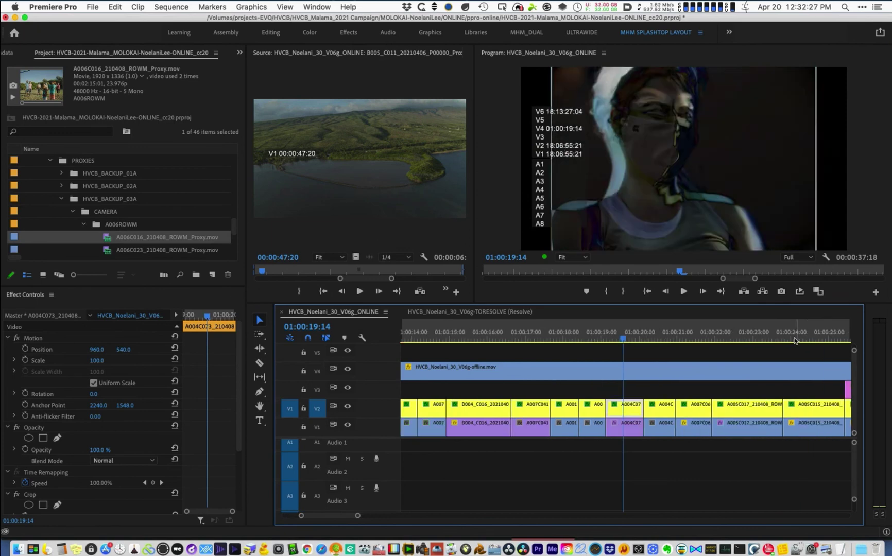
{"action": "key", "text": "equal"}
{"action": "key", "text": "minus"}
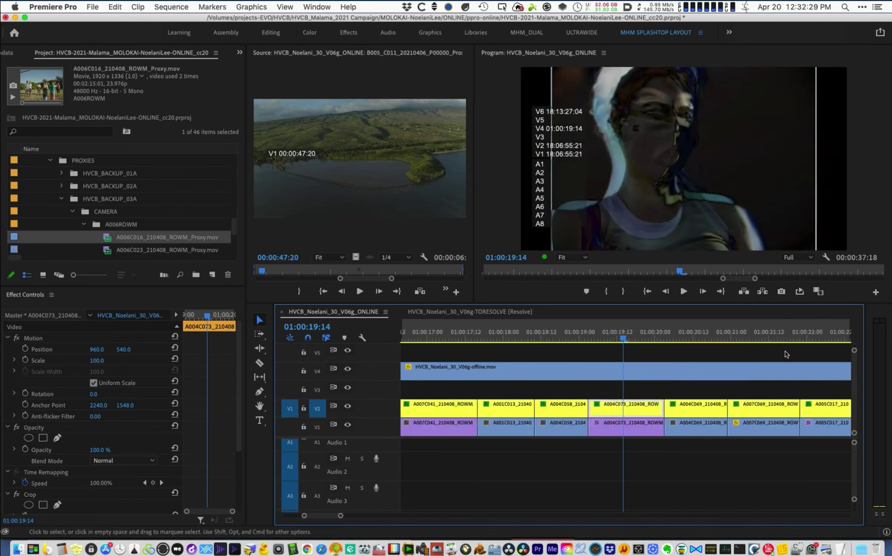
{"action": "key", "text": "space"}
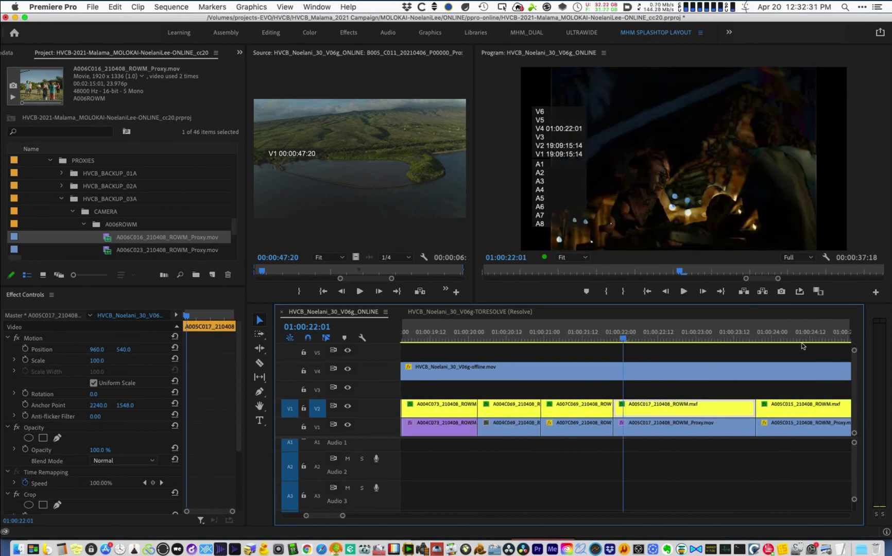
{"action": "key", "text": "minus"}
{"action": "key", "text": "minus"}
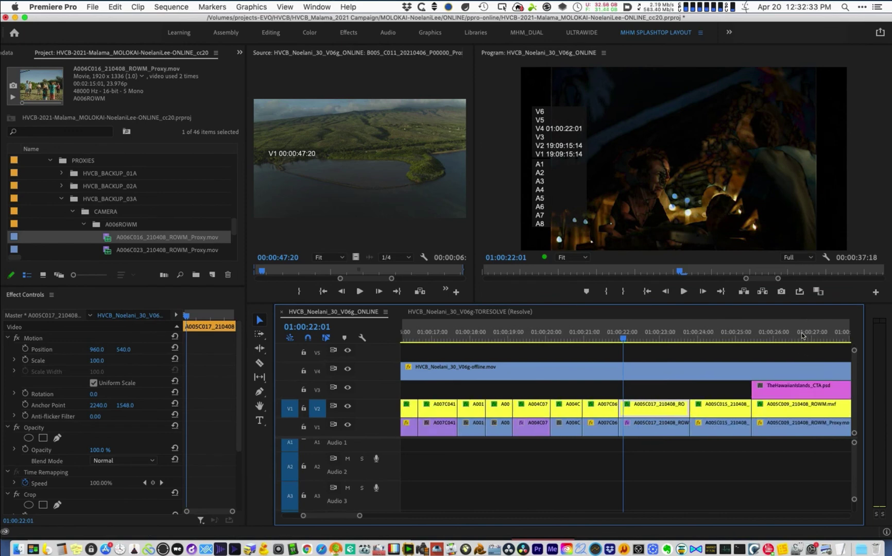
{"action": "left_click_drag", "start_coordinate": [787, 335], "coordinate": [614, 315]}
{"action": "key", "text": "equal"}
{"action": "key", "text": "equal"}
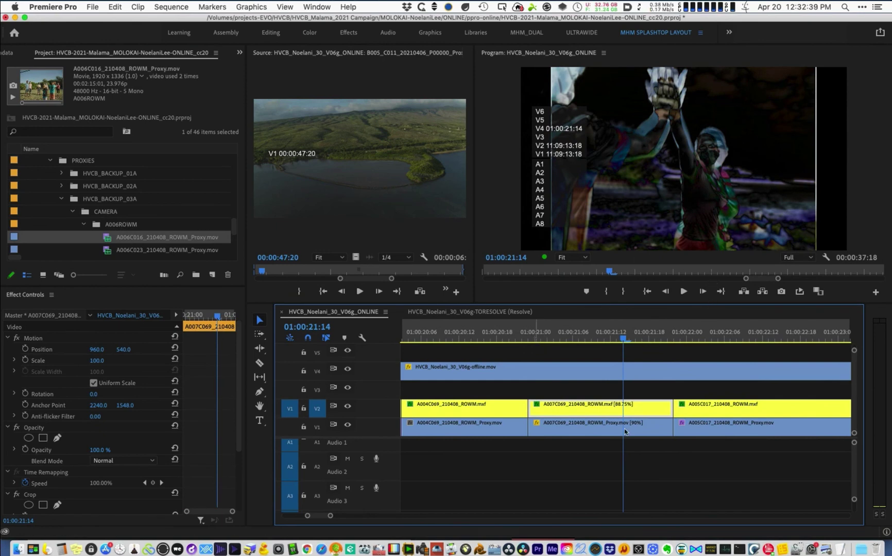
{"action": "key", "text": "Up"}
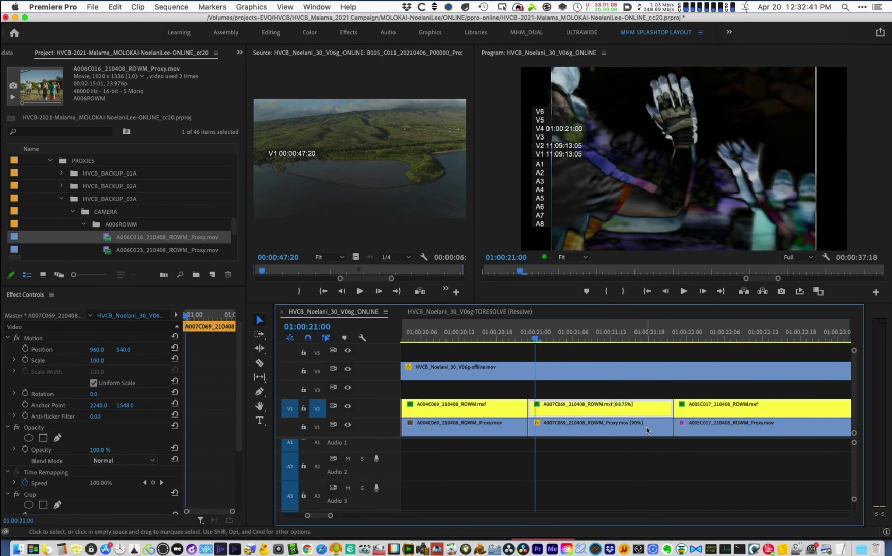
{"action": "left_click", "coordinate": [648, 436]}
{"action": "left_click", "coordinate": [527, 342]}
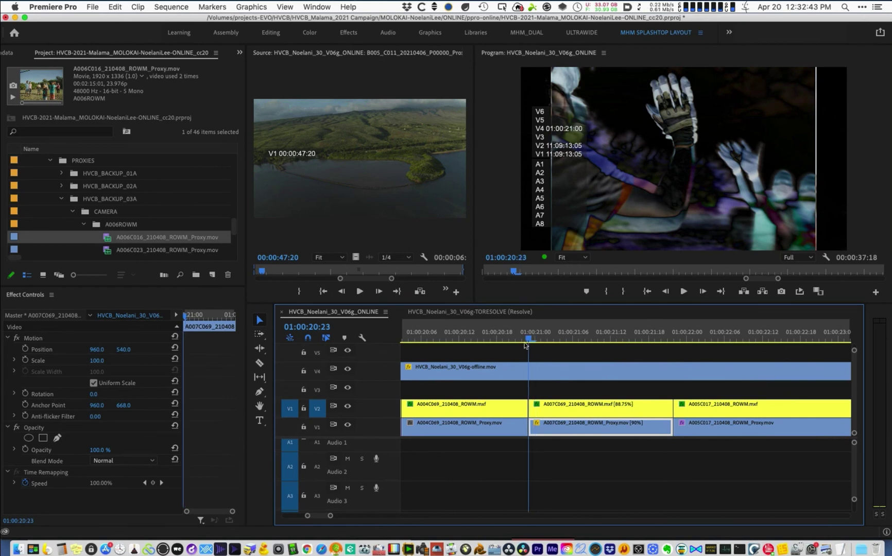
{"action": "left_click", "coordinate": [586, 415]}
- Change A007C069's speed from 88.75% to 90%
{"action": "key", "text": "super+r"}
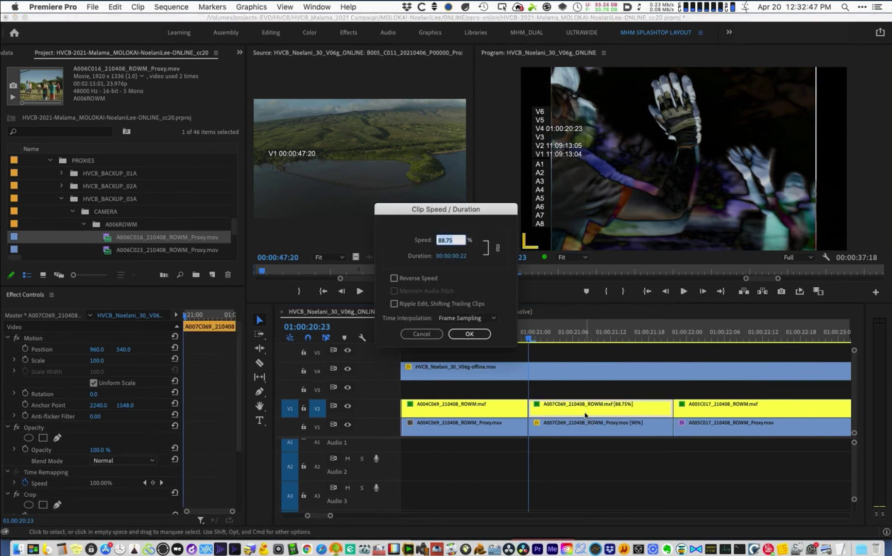
{"action": "left_click", "coordinate": [453, 241]}
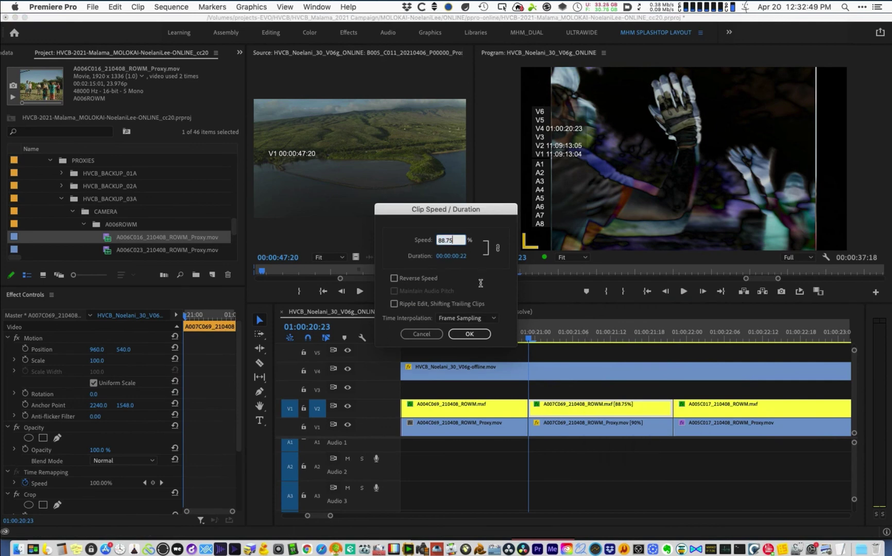
{"action": "key", "text": "super+a"}
{"action": "type", "text": "90"}
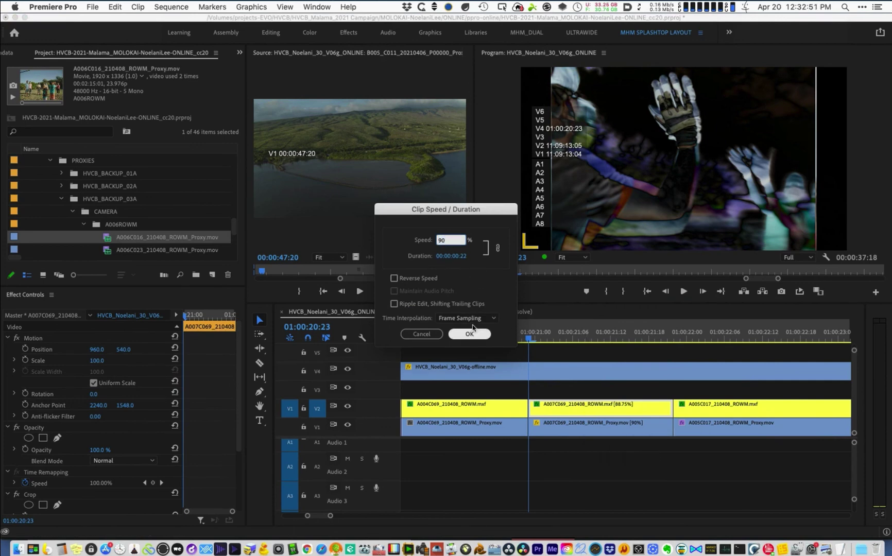
{"action": "left_click", "coordinate": [480, 334]}
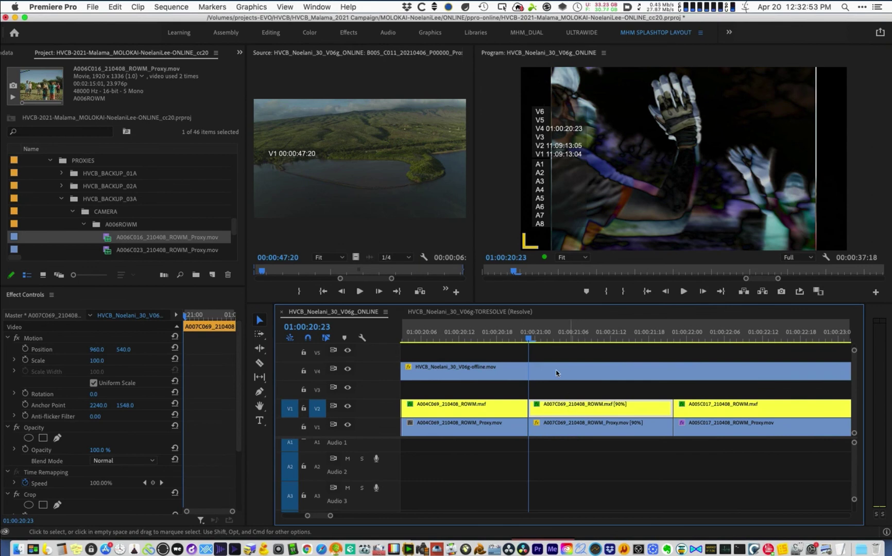
- Find the D004_C016 shot and select its online clip on V2
{"action": "key", "text": "minus"}
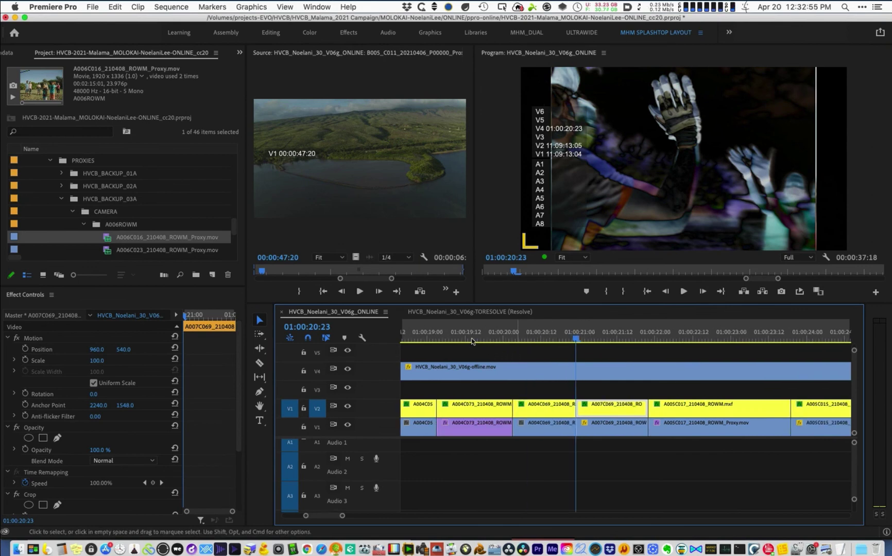
{"action": "left_click", "coordinate": [466, 338]}
{"action": "key", "text": "minus"}
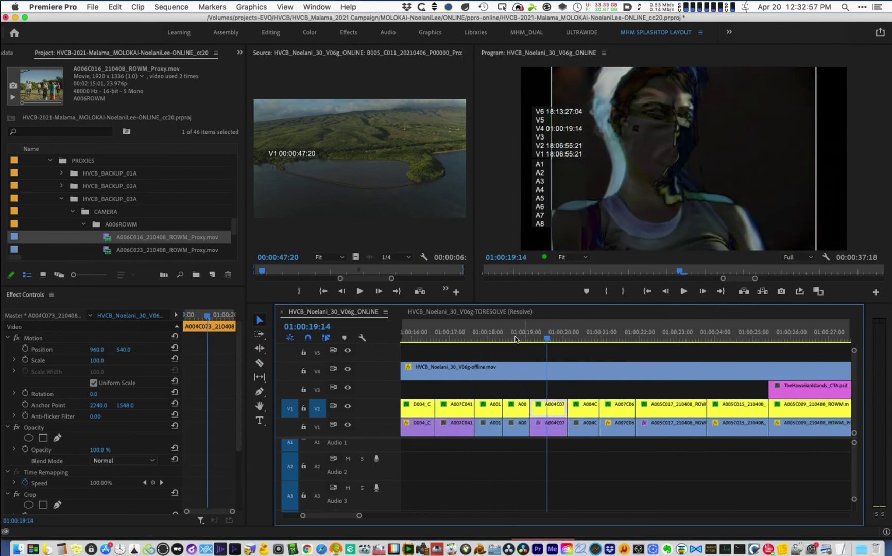
{"action": "left_click", "coordinate": [513, 340]}
{"action": "key", "text": "equal"}
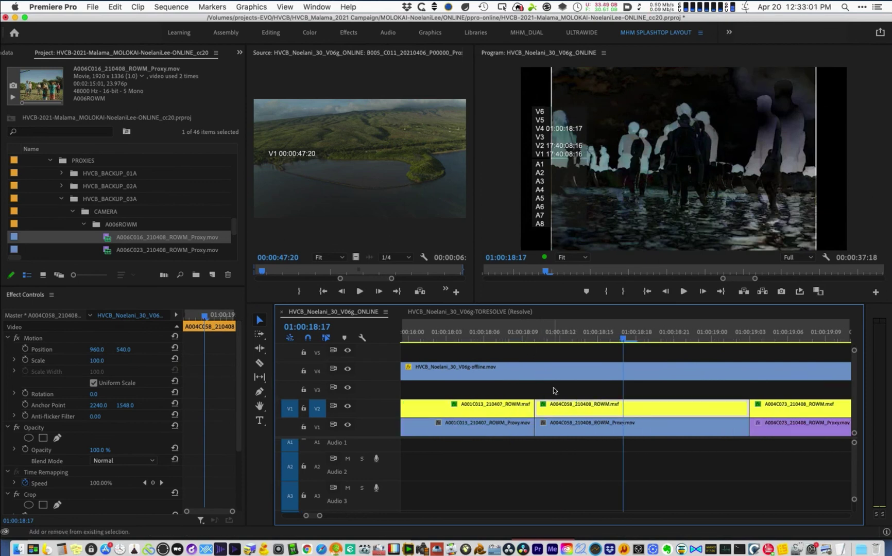
{"action": "key", "text": "minus"}
{"action": "key", "text": "minus"}
{"action": "key", "text": "minus"}
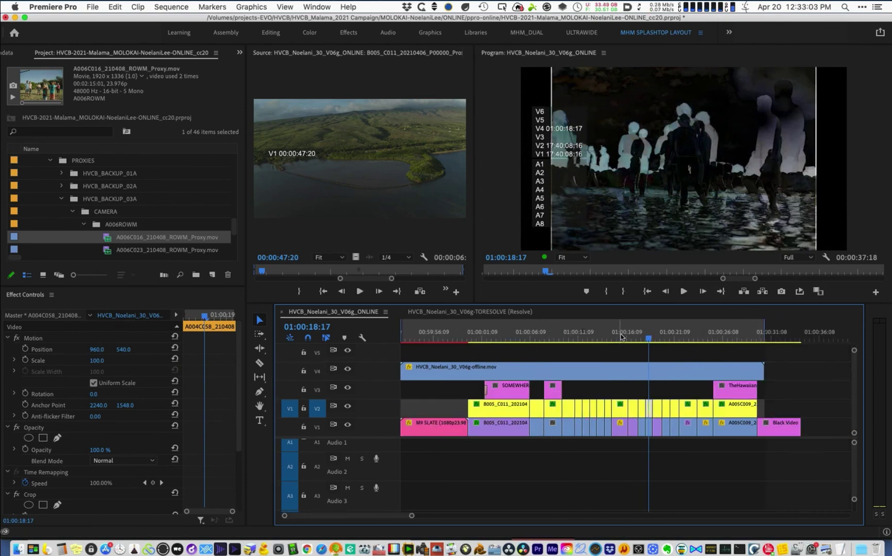
{"action": "left_click", "coordinate": [620, 340]}
{"action": "key", "text": "equal"}
{"action": "key", "text": "equal"}
{"action": "key", "text": "equal"}
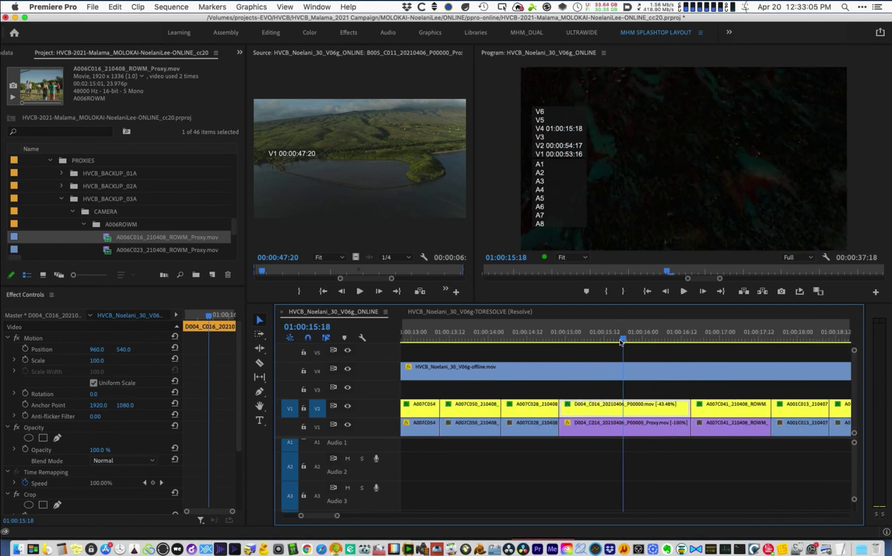
{"action": "key", "text": "equal"}
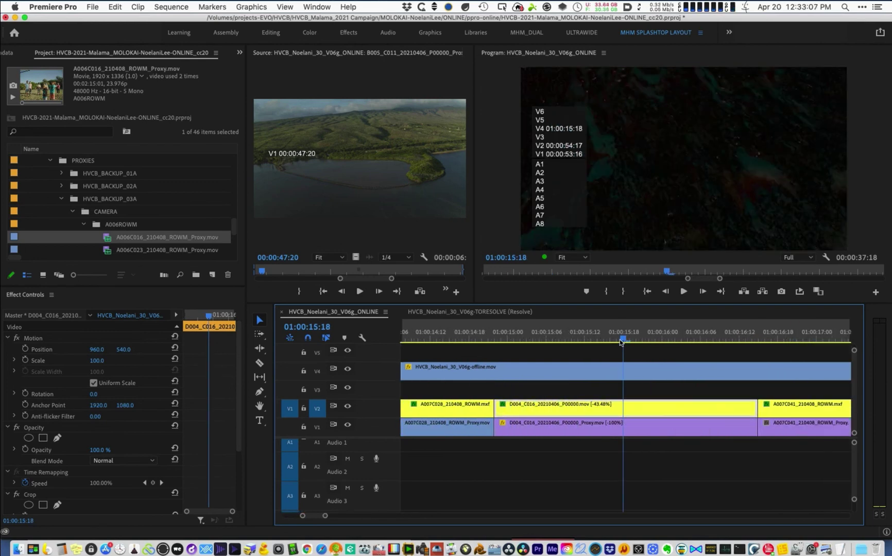
{"action": "left_click", "coordinate": [626, 430]}
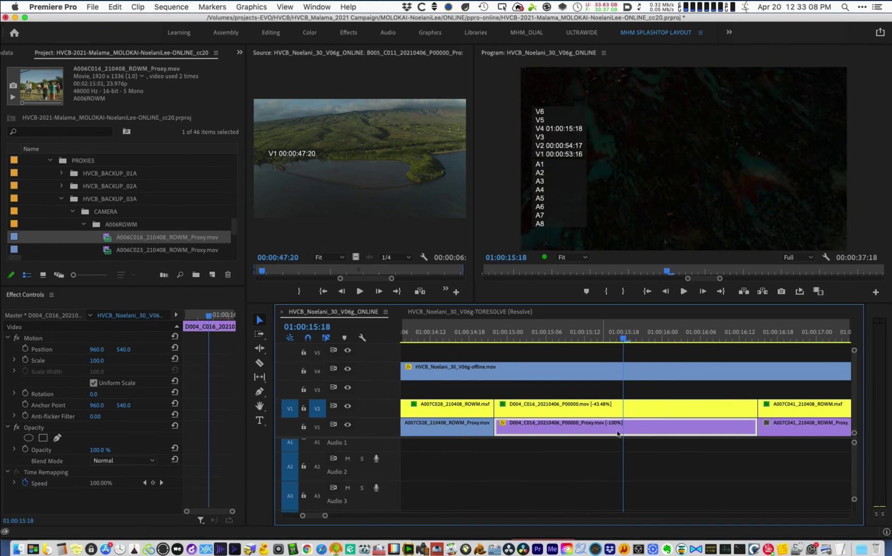
{"action": "left_click", "coordinate": [605, 410]}
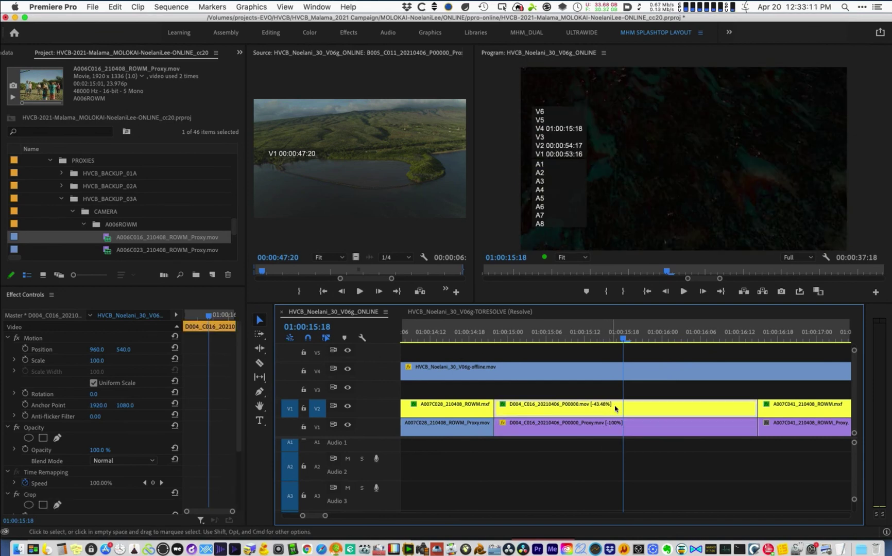
{"action": "left_click", "coordinate": [500, 335]}
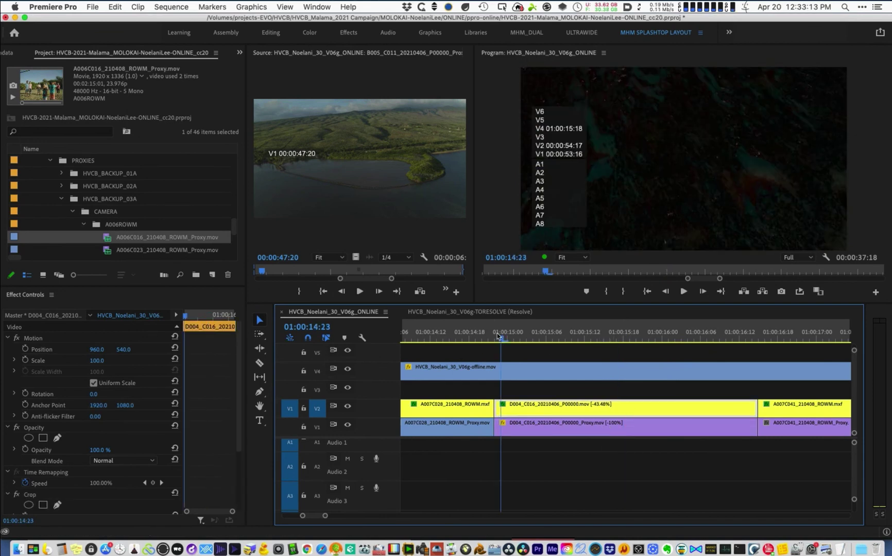
{"action": "left_click", "coordinate": [494, 337]}
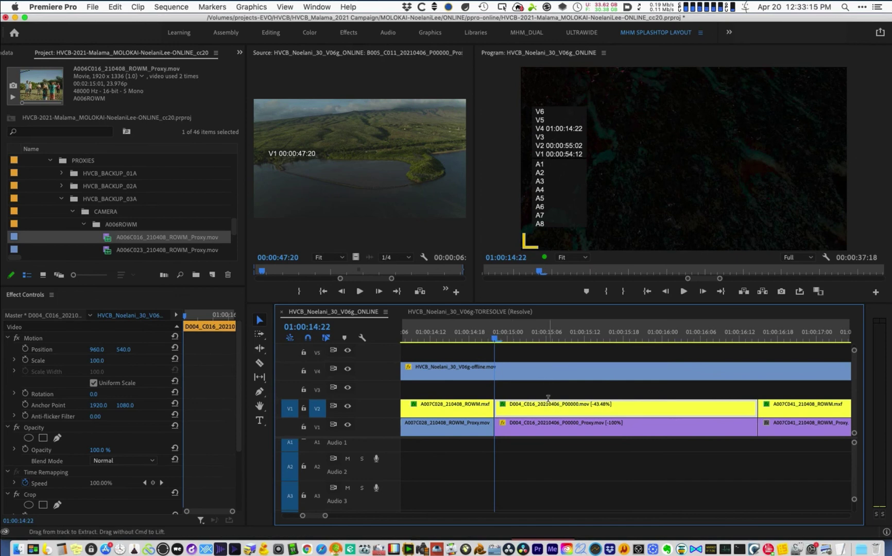
- Set D004_C016's speed to 100% in Speed/Duration
{"action": "key", "text": "super+r"}
{"action": "type", "text": "100"}
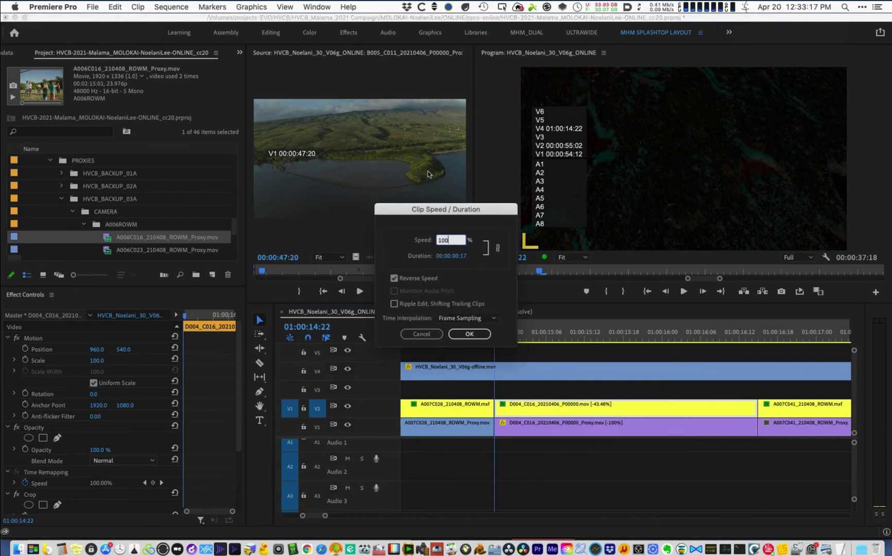
{"action": "key", "text": "Tab"}
{"action": "left_click", "coordinate": [404, 279]}
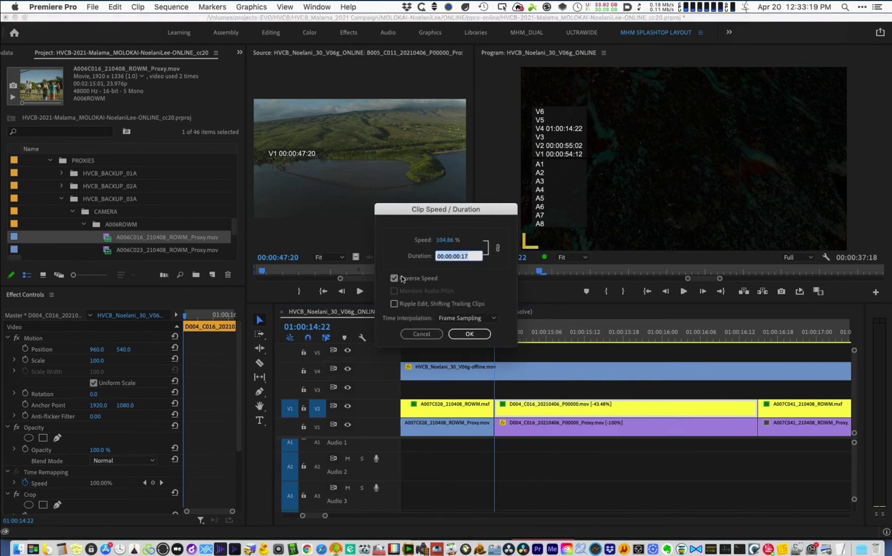
{"action": "left_click", "coordinate": [446, 242]}
{"action": "type", "text": "1"}
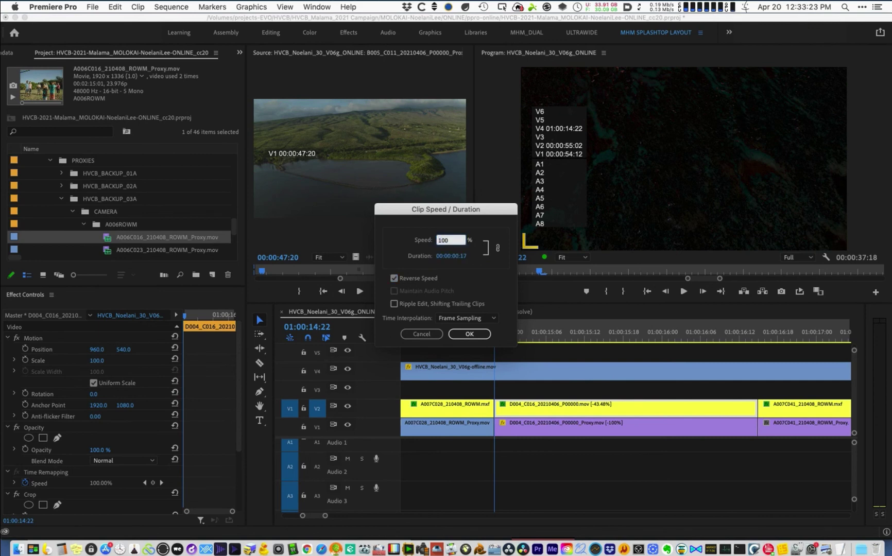
{"action": "type", "text": "00"}
{"action": "key", "text": "Tab"}
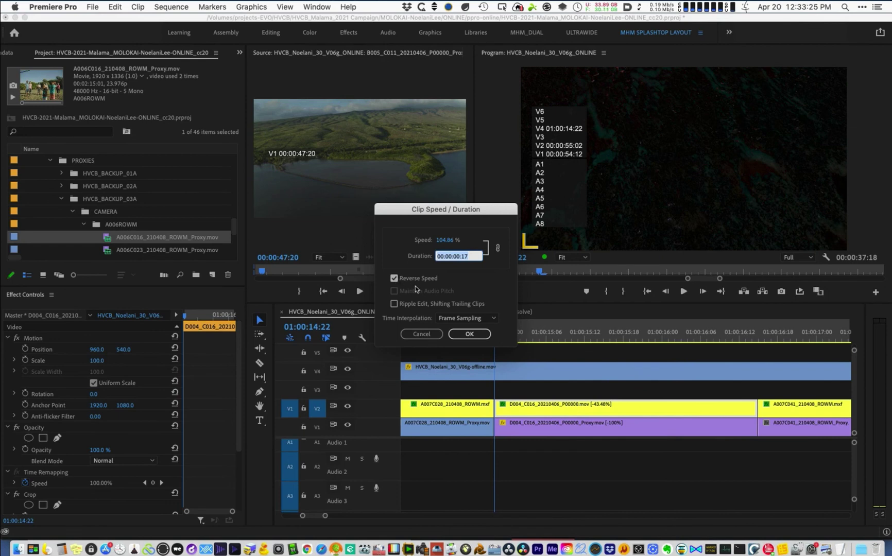
{"action": "key", "text": "Tab"}
{"action": "key", "text": "space"}
{"action": "left_click", "coordinate": [442, 242]}
{"action": "key", "text": "Return"}
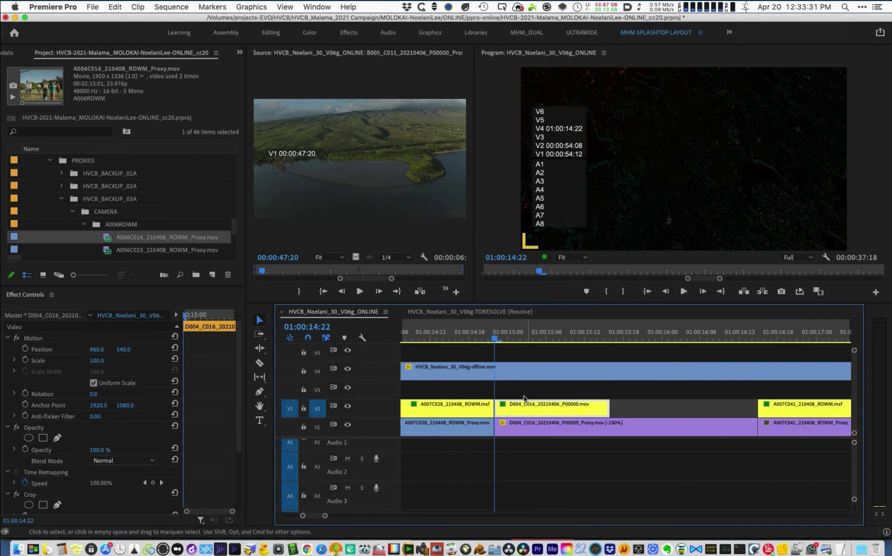
- Reverse D004_C016 at -100% speed and extend its end to fill the slot
{"action": "key", "text": "super+r"}
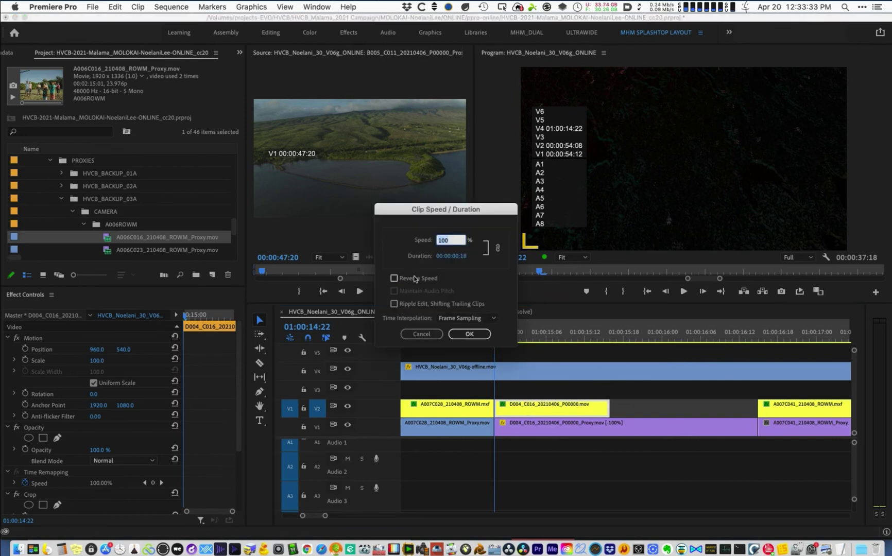
{"action": "left_click", "coordinate": [394, 279]}
{"action": "left_click", "coordinate": [469, 334]}
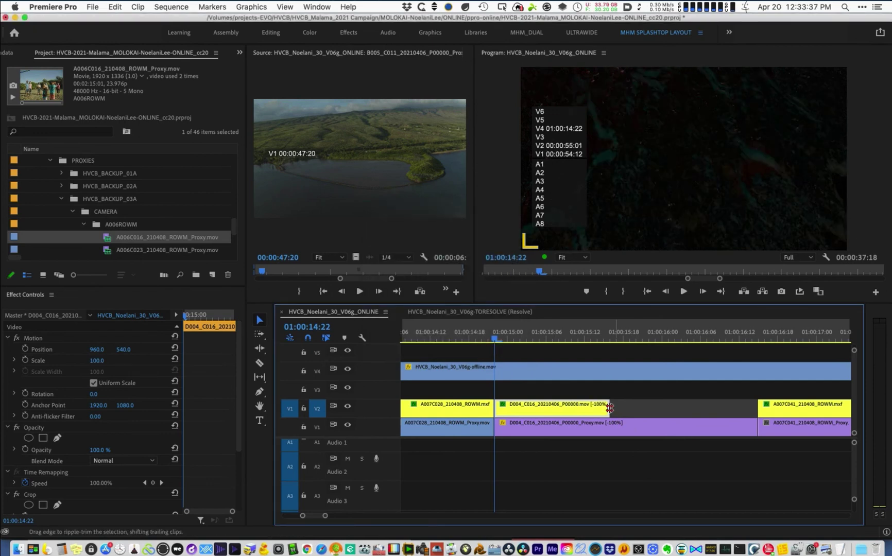
{"action": "left_click_drag", "start_coordinate": [609, 408], "coordinate": [756, 399]}
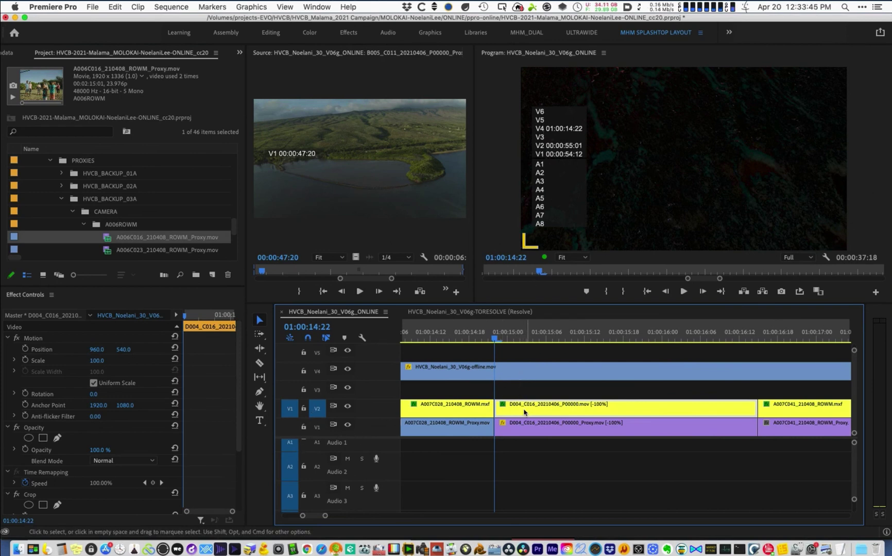
- Toggle the V4 reference and D004_C016 clips off and on to compare them
{"action": "key", "text": "a"}
{"action": "key", "text": "y"}
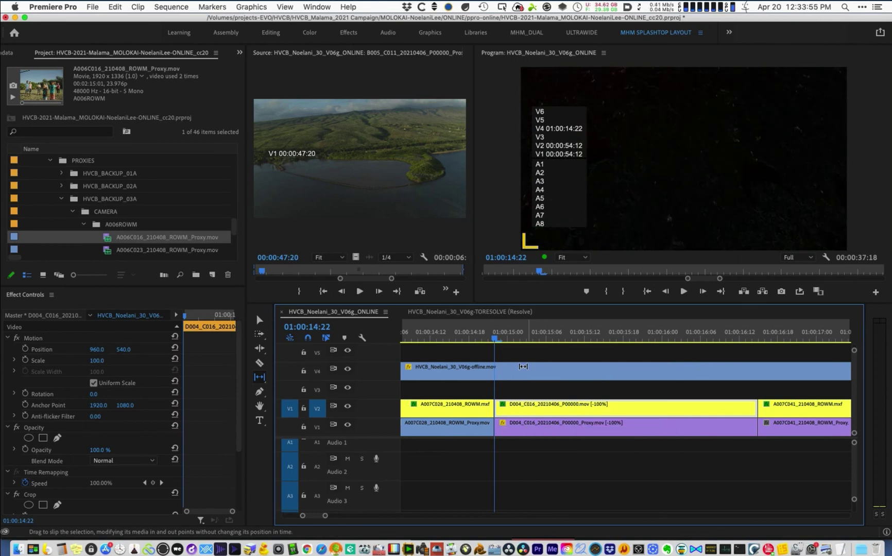
{"action": "key", "text": "v"}
{"action": "left_click", "coordinate": [517, 375]}
{"action": "key", "text": "shift+super+e"}
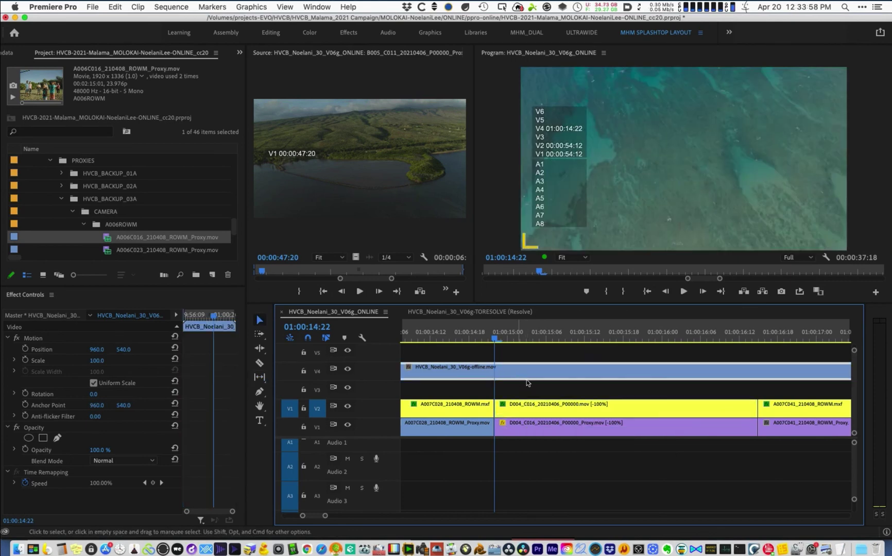
{"action": "key", "text": "shift+super+e"}
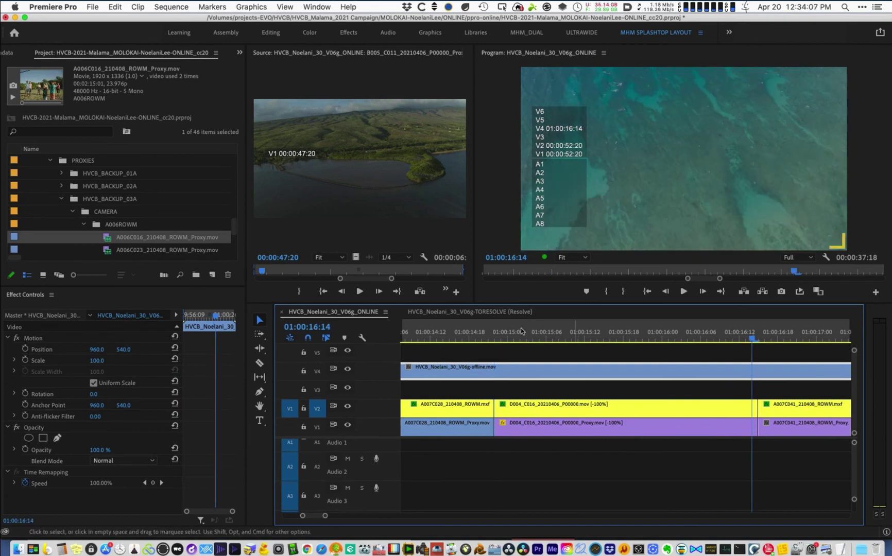
{"action": "left_click", "coordinate": [494, 334]}
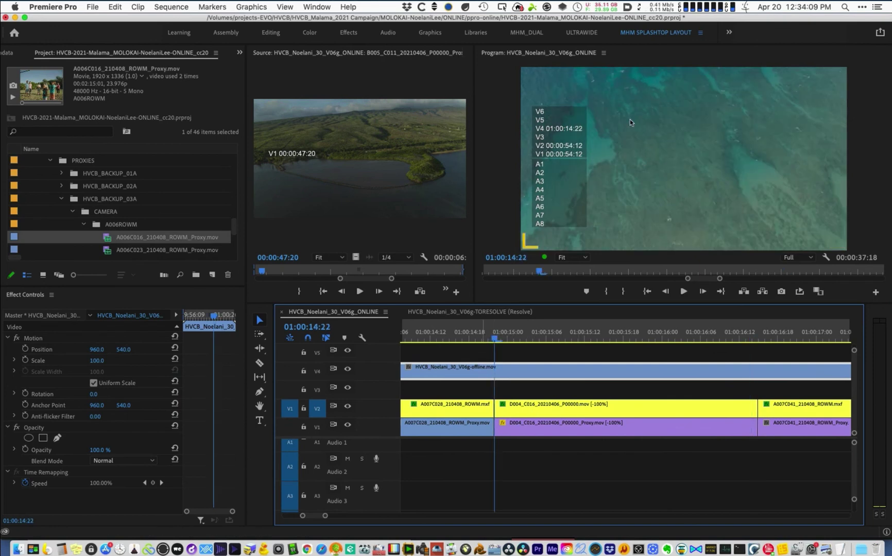
{"action": "key", "text": "shift+super+e"}
{"action": "left_click", "coordinate": [523, 411]}
{"action": "key", "text": "shift+super+e"}
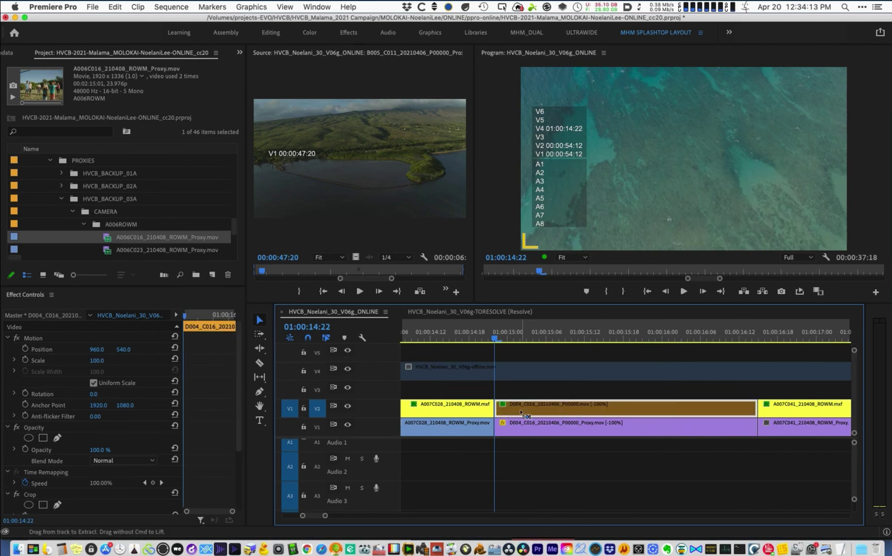
{"action": "key", "text": "shift+super+e"}
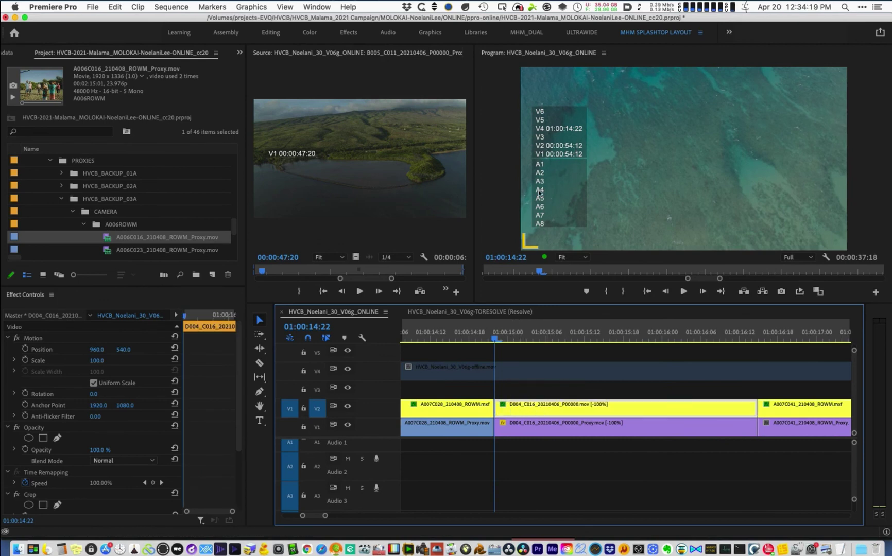
- Set the V4 reference to Difference and slip D004_C016 one frame until the picture goes black
{"action": "left_click", "coordinate": [537, 377]}
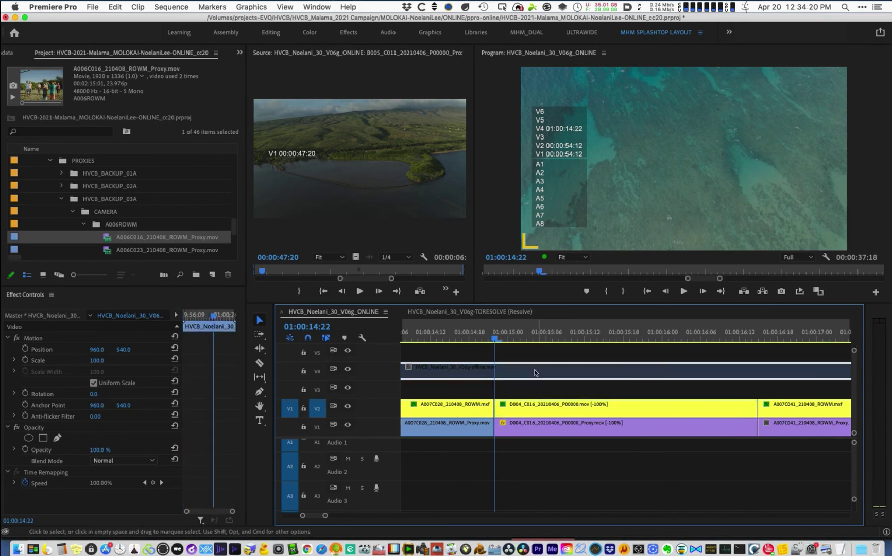
{"action": "left_click_drag", "start_coordinate": [536, 382], "coordinate": [516, 353]}
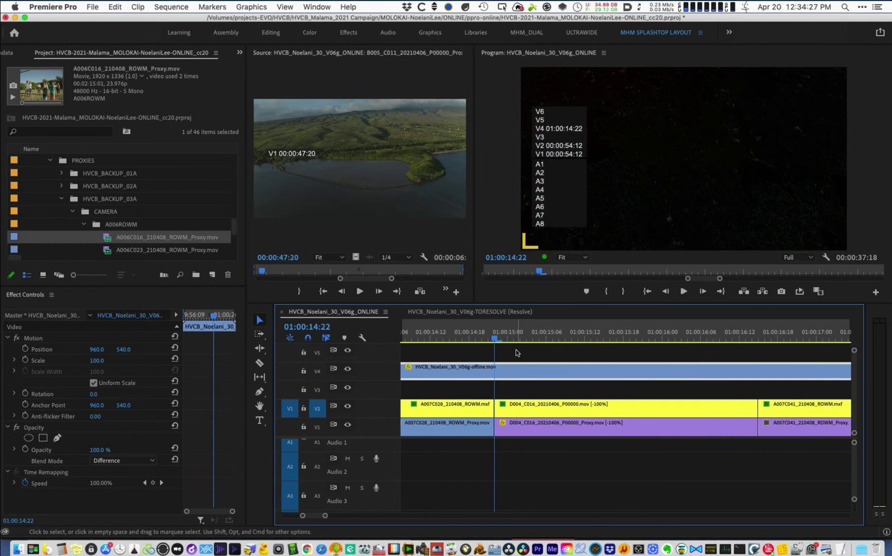
{"action": "left_click", "coordinate": [540, 410]}
{"action": "key", "text": "y"}
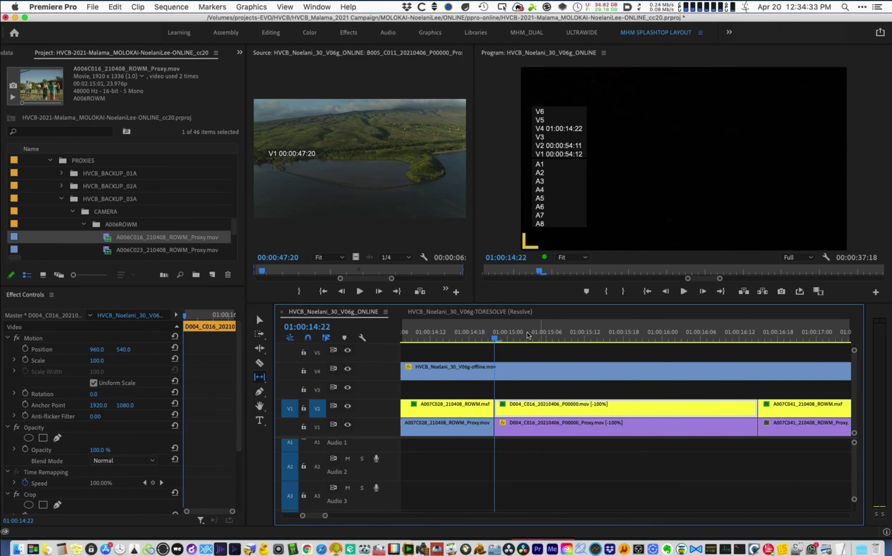
{"action": "left_click_drag", "start_coordinate": [614, 337], "coordinate": [750, 348]}
{"action": "key", "text": "Right"}
{"action": "key", "text": "Left"}
{"action": "key", "text": "Left"}
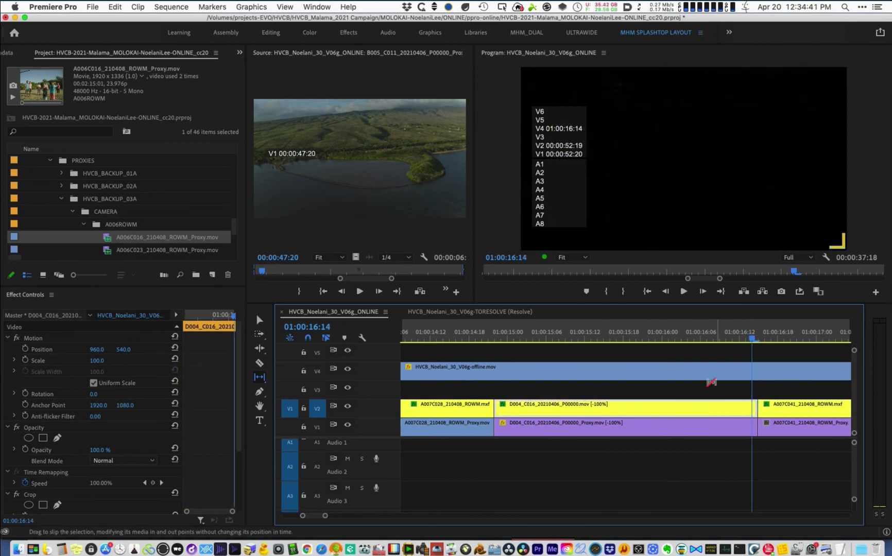
- Play and scrub through the sequence checking the black Difference result, inspecting A004C073
{"action": "left_click", "coordinate": [515, 337]}
{"action": "key", "text": "minus"}
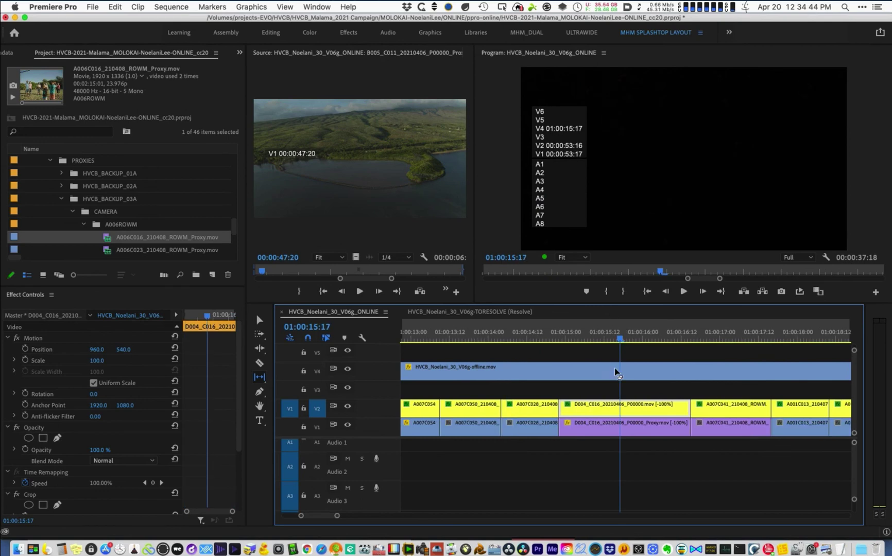
{"action": "left_click", "coordinate": [481, 338]}
{"action": "key", "text": "space"}
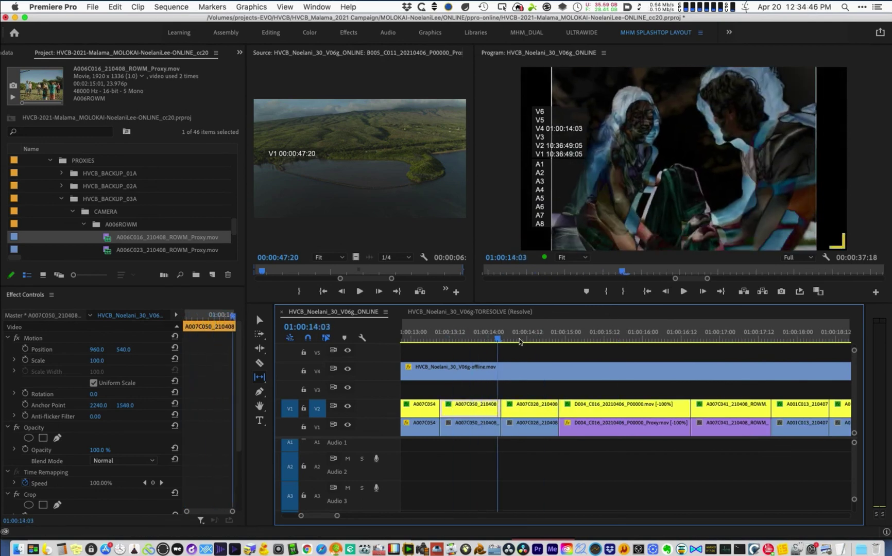
{"action": "key", "text": "backslash"}
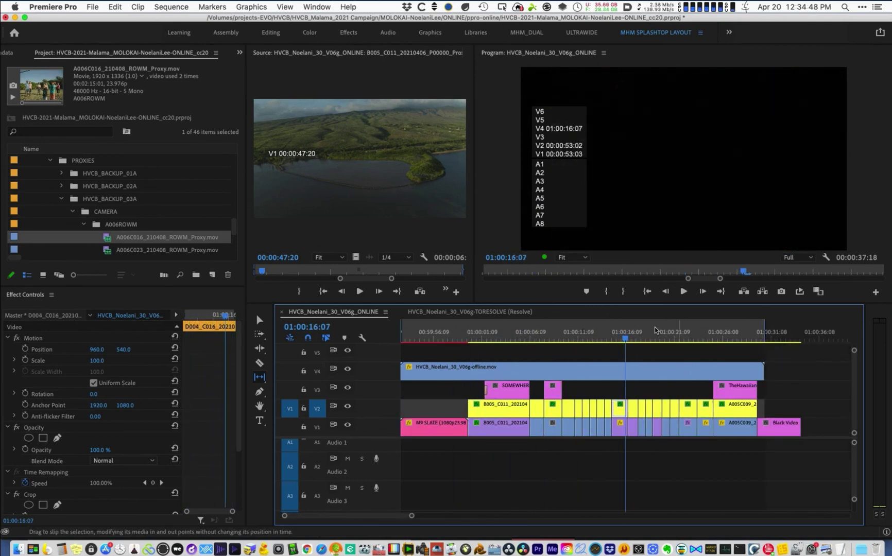
{"action": "left_click", "coordinate": [656, 333]}
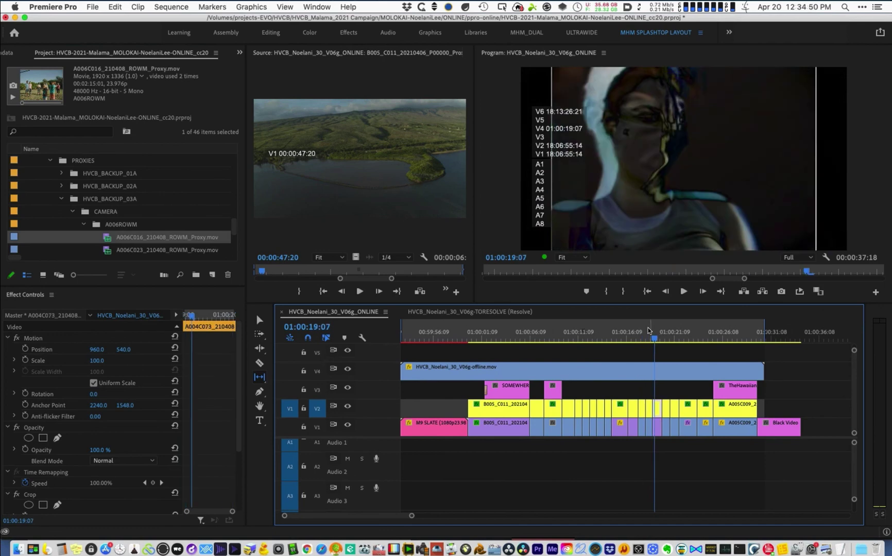
{"action": "key", "text": "equal"}
{"action": "key", "text": "equal"}
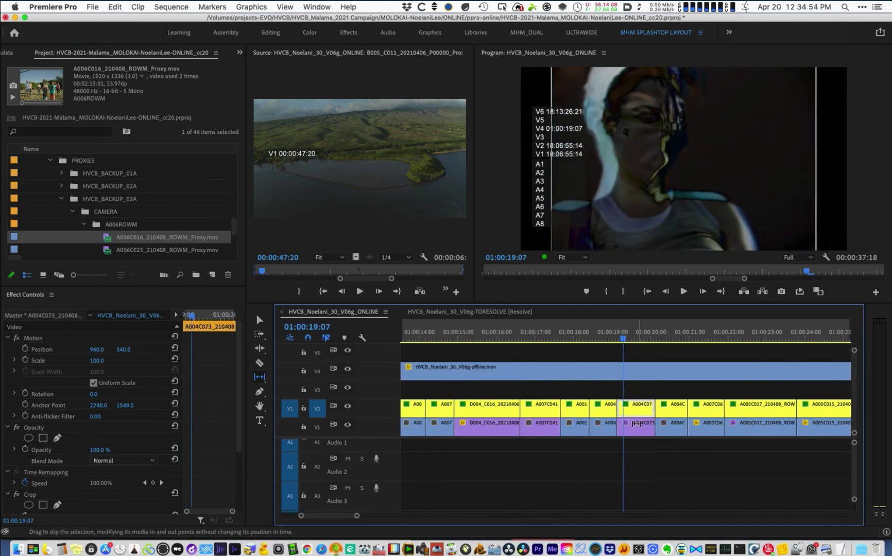
{"action": "left_click", "coordinate": [638, 426]}
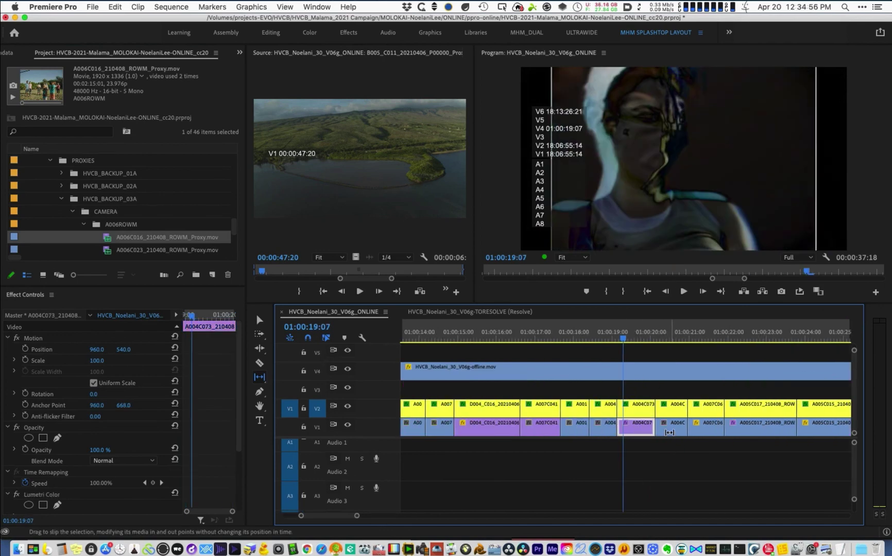
{"action": "right_click", "coordinate": [639, 426]}
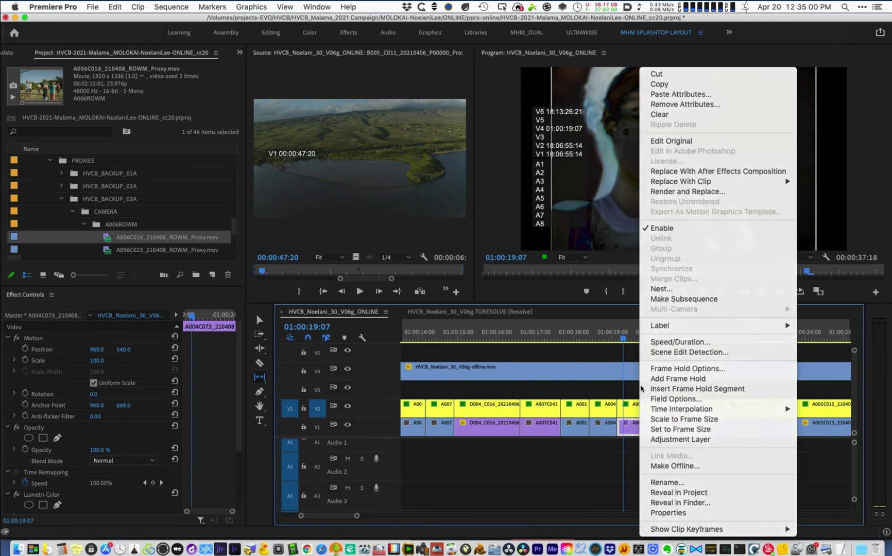
{"action": "key", "text": "Escape"}
{"action": "key", "text": "minus"}
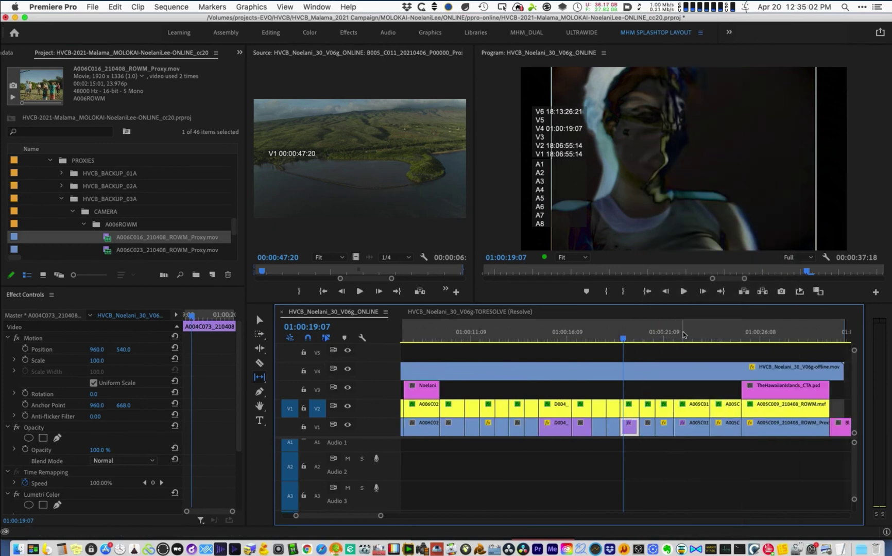
- Scrub further along the sequence and save the project
{"action": "left_click", "coordinate": [729, 332]}
{"action": "key", "text": "minus"}
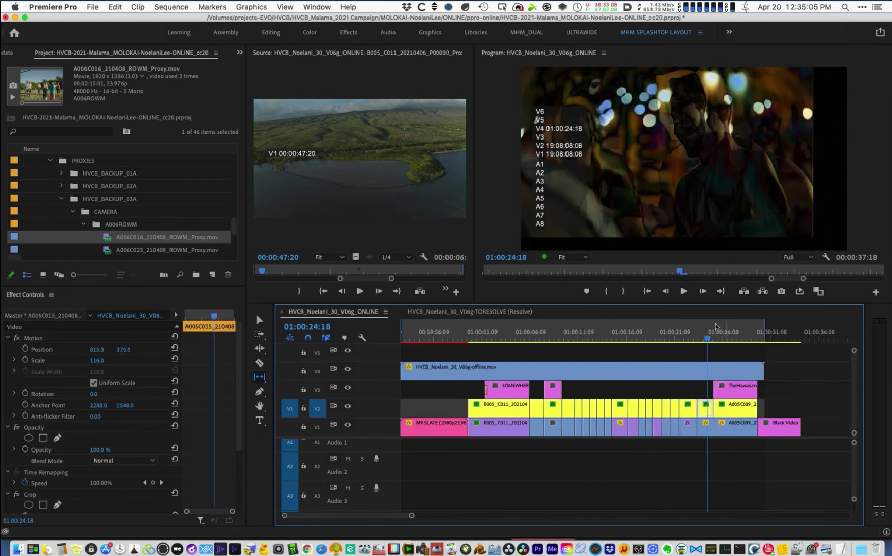
{"action": "left_click", "coordinate": [586, 336]}
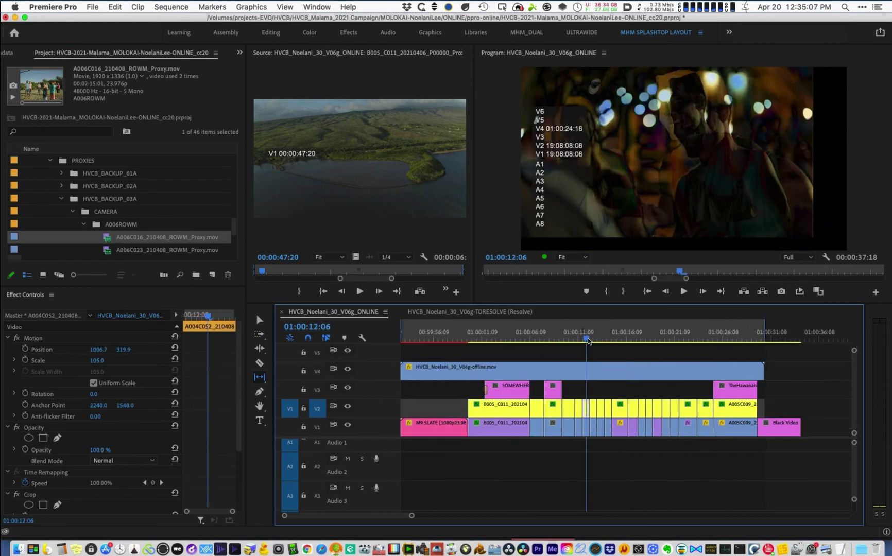
{"action": "key", "text": "super+s"}
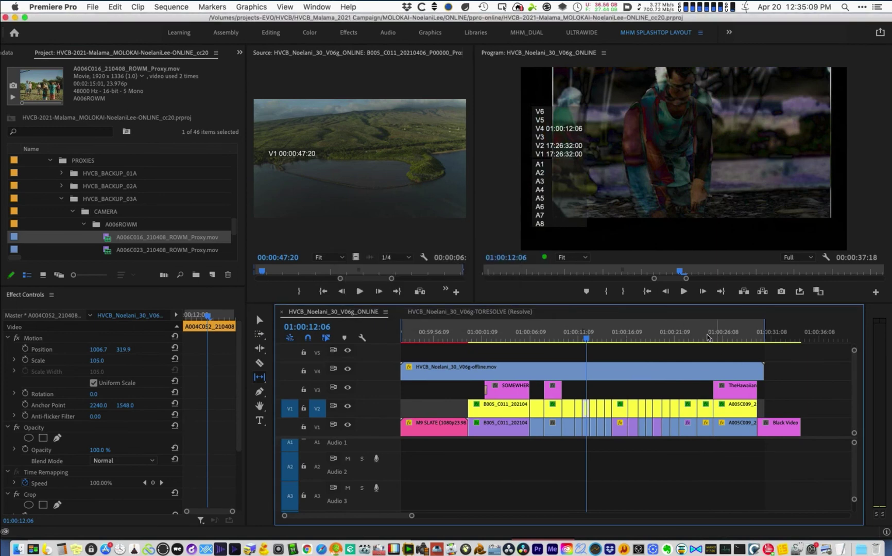
- Move the playhead to 01:00:14:03 and marquee-select the title and V2 clips together
{"action": "left_click", "coordinate": [707, 337]}
{"action": "left_click", "coordinate": [736, 334]}
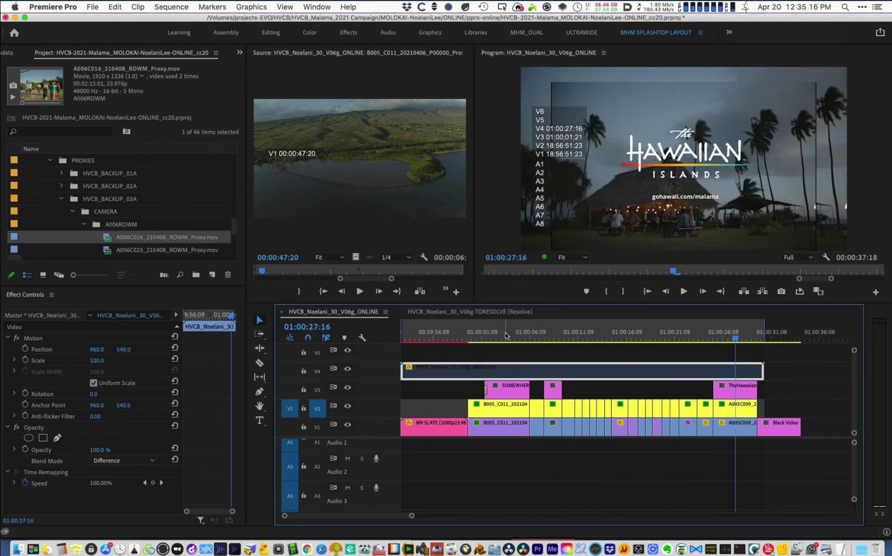
{"action": "left_click", "coordinate": [505, 336]}
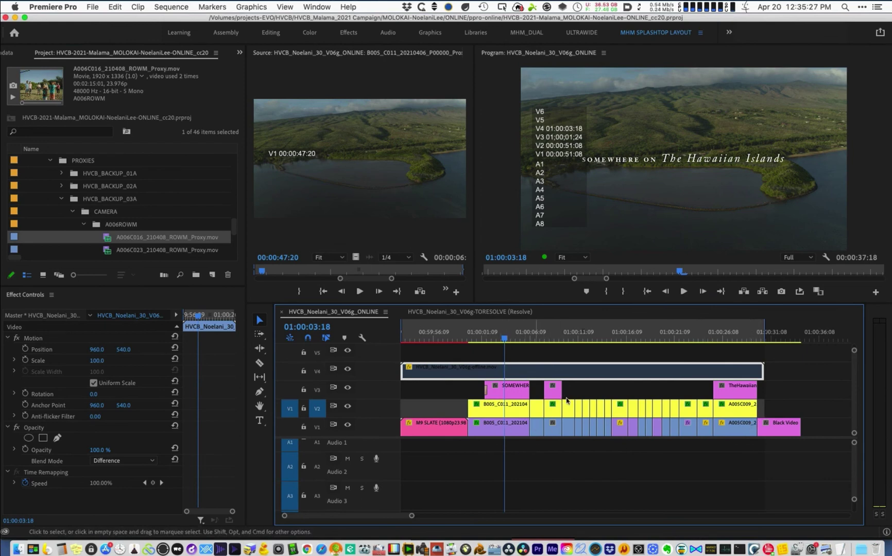
{"action": "left_click", "coordinate": [604, 335]}
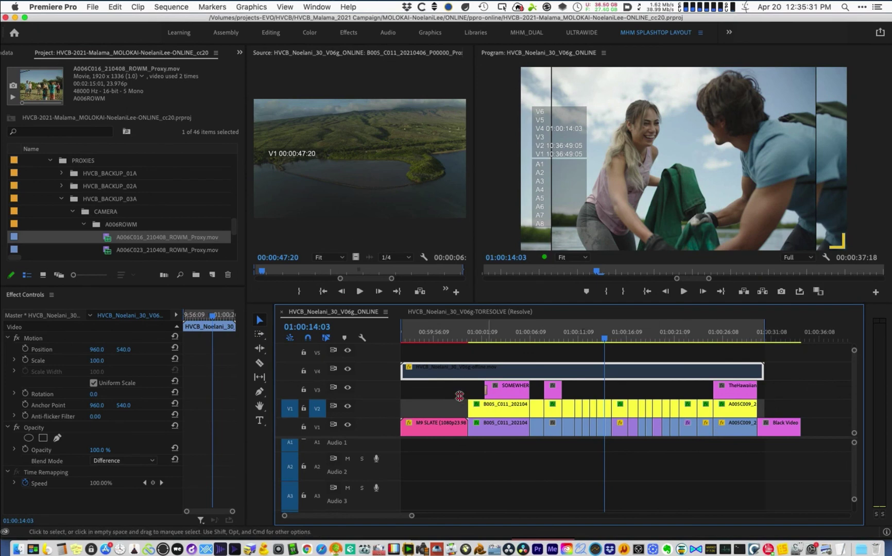
{"action": "left_click_drag", "start_coordinate": [458, 394], "coordinate": [695, 415]}
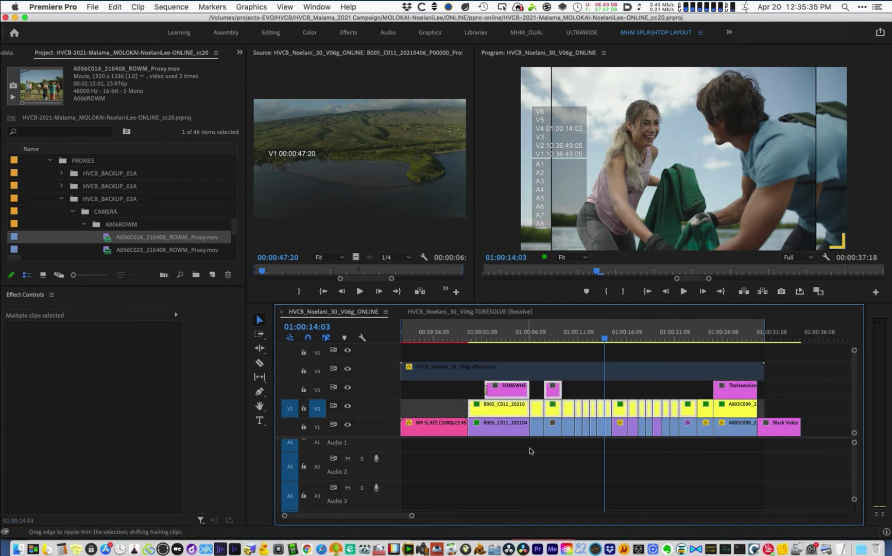
{"action": "left_click", "coordinate": [524, 550]}
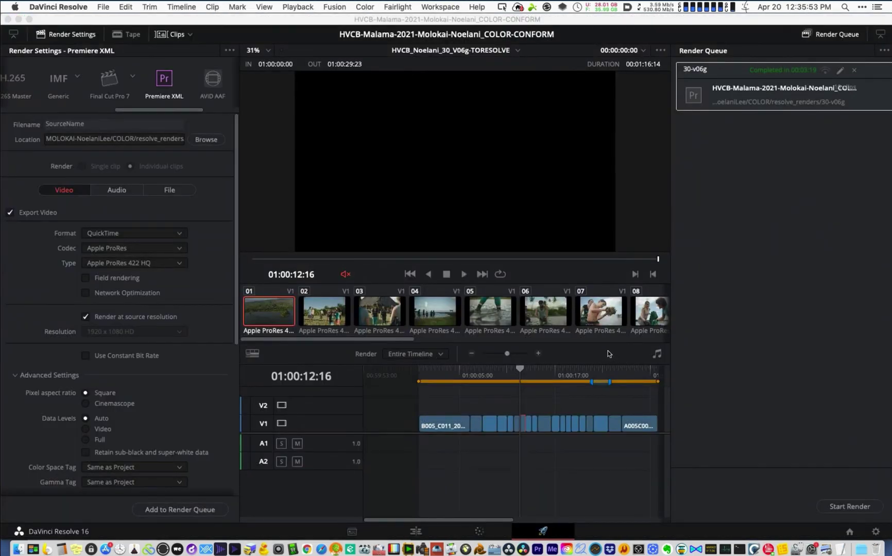
{"action": "key", "text": "super+Tab"}
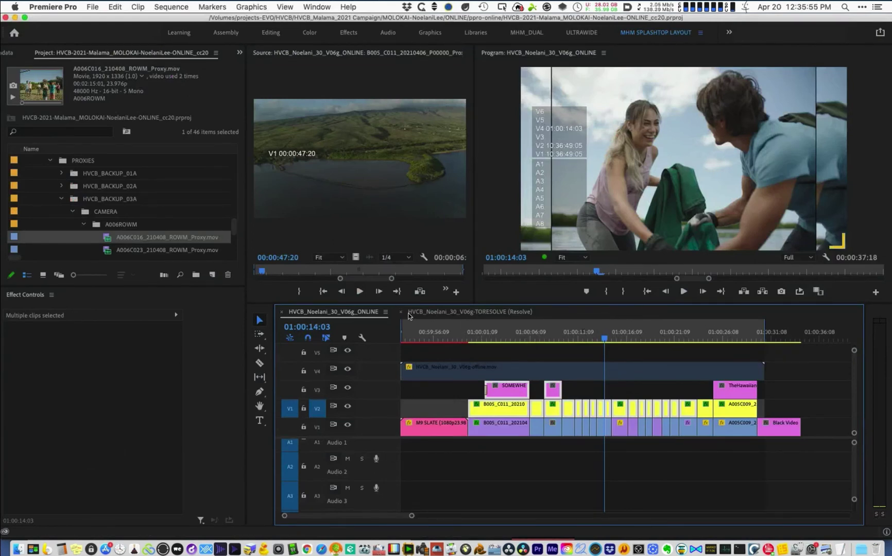
- Close the TORESOLVE sequence tab, leaving HVCB_Noelani_30_V06g_ONLINE, and save the project
{"action": "left_click", "coordinate": [422, 312]}
{"action": "key", "text": "super+w"}
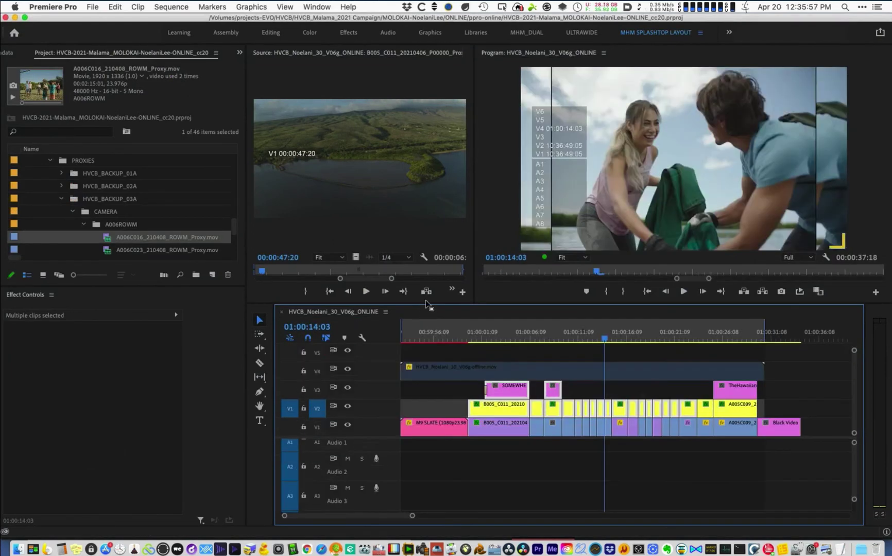
{"action": "left_click", "coordinate": [779, 340]}
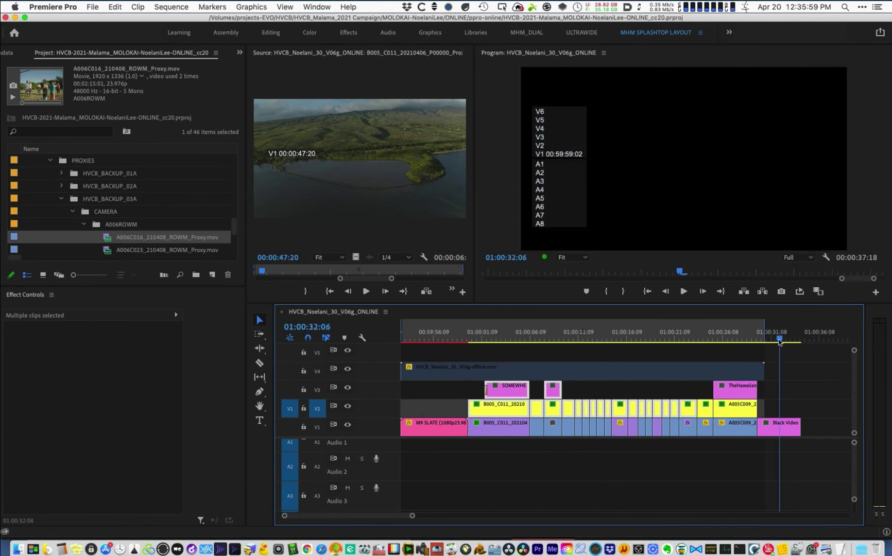
{"action": "left_click", "coordinate": [478, 339]}
{"action": "key", "text": "super+s"}
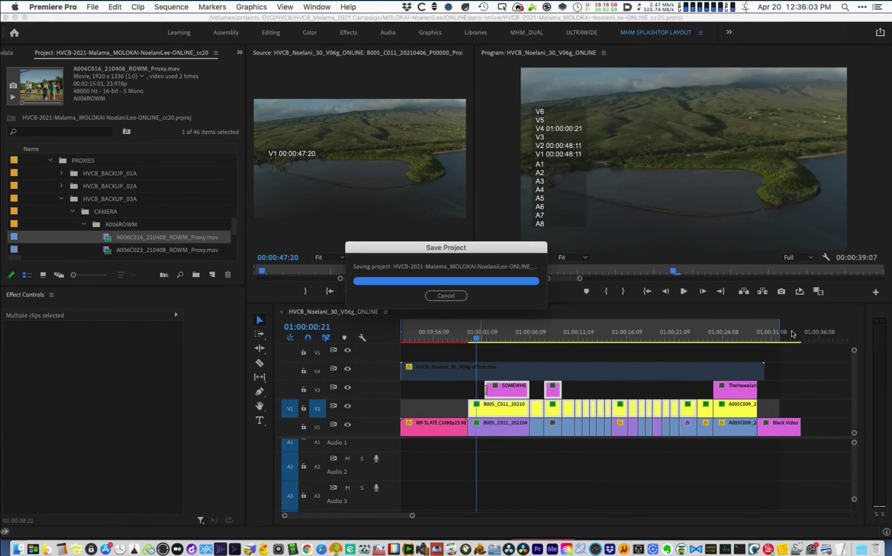
{"action": "left_click", "coordinate": [787, 339]}
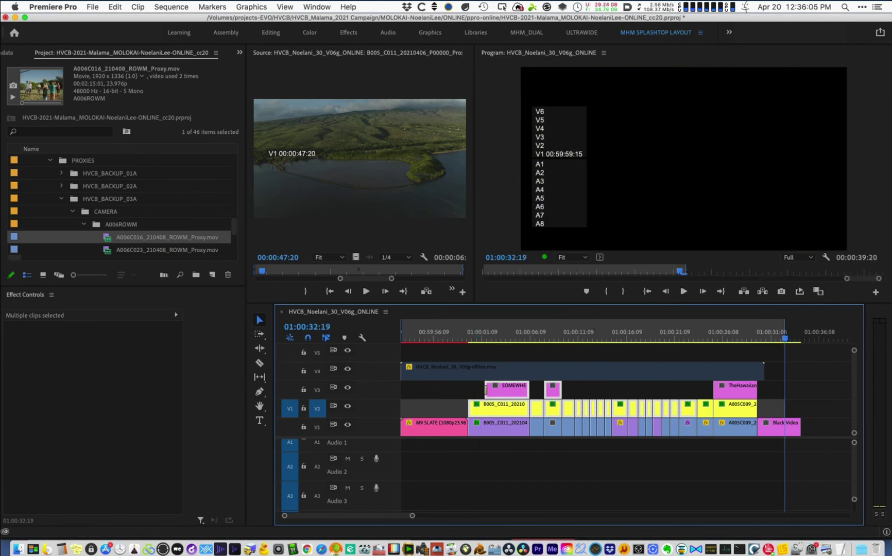